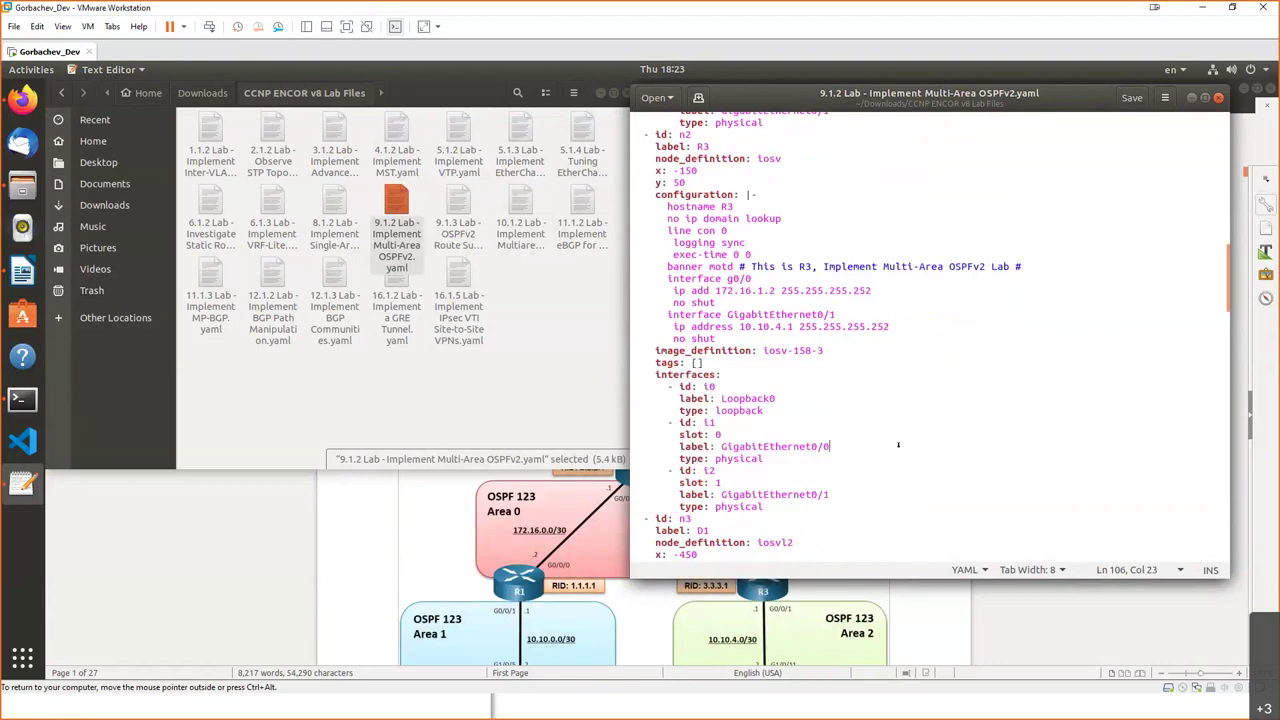
# Step: Scroll the Multi-Area OSPFv2 lab YAML down to review its links section
pyautogui.scroll(-15, 898, 445)
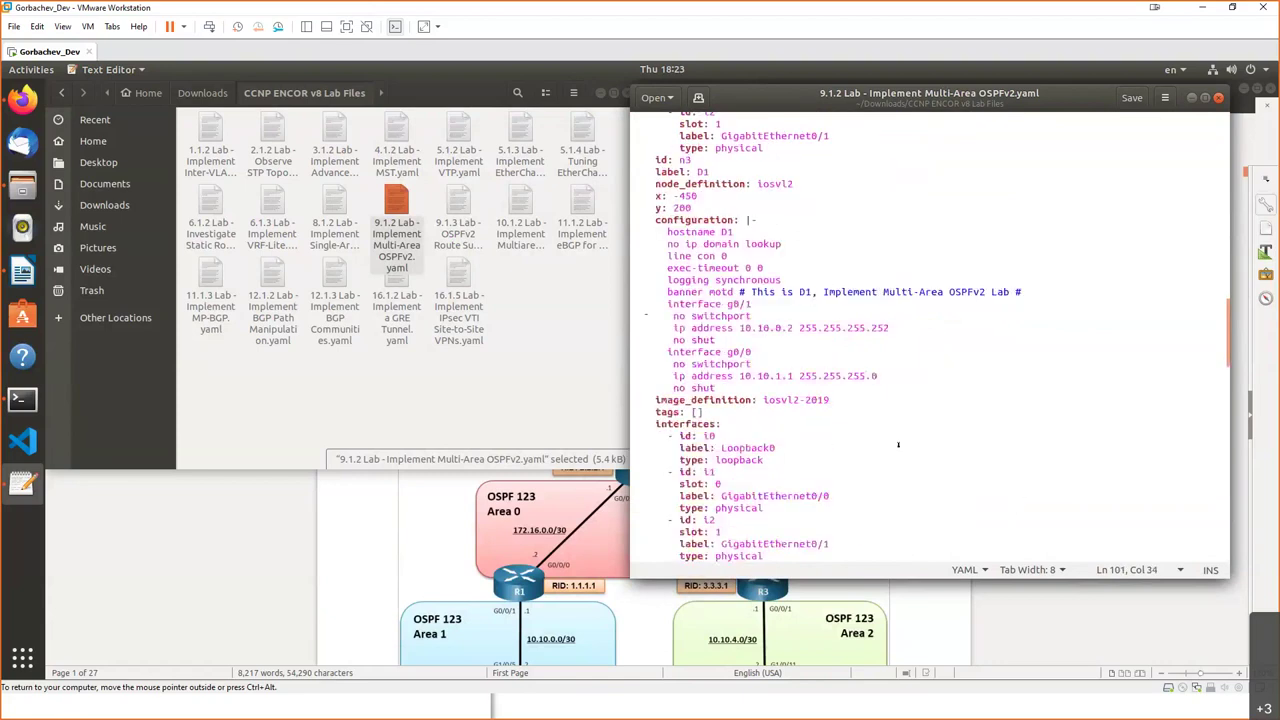
pyautogui.scroll(-15, 897, 441)
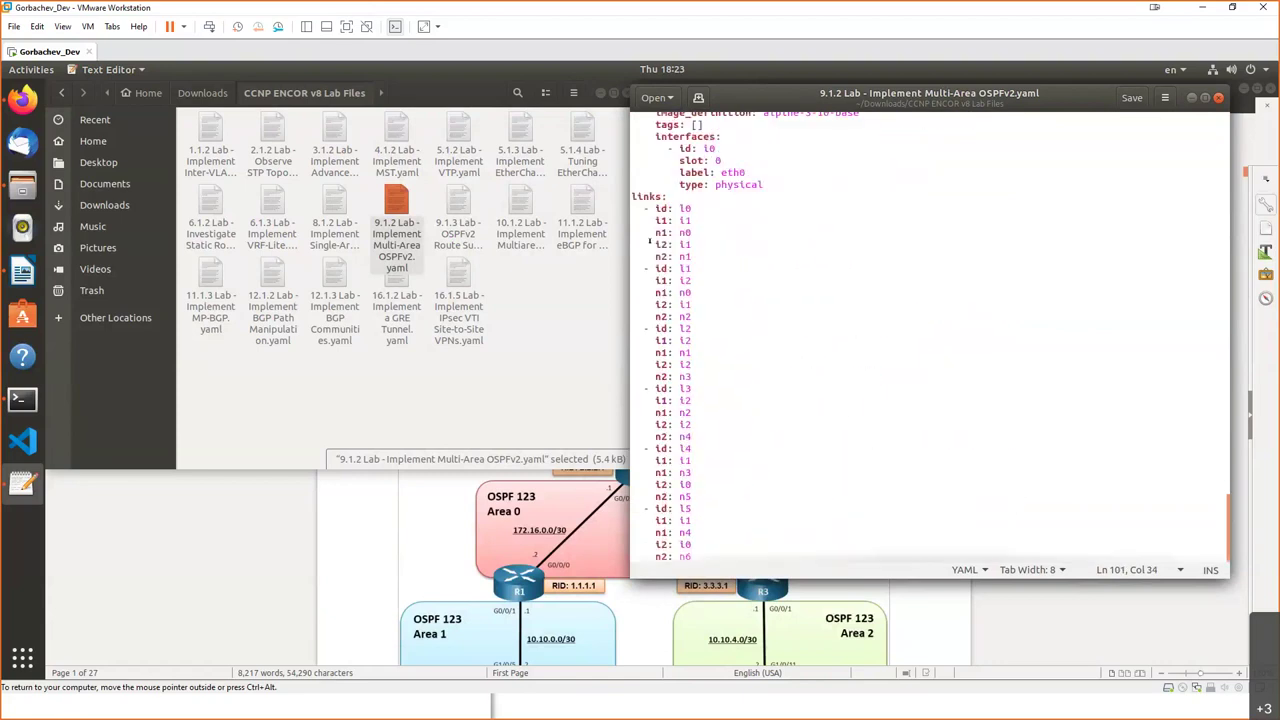
pyautogui.moveTo(651, 196); pyautogui.dragTo(692, 544)
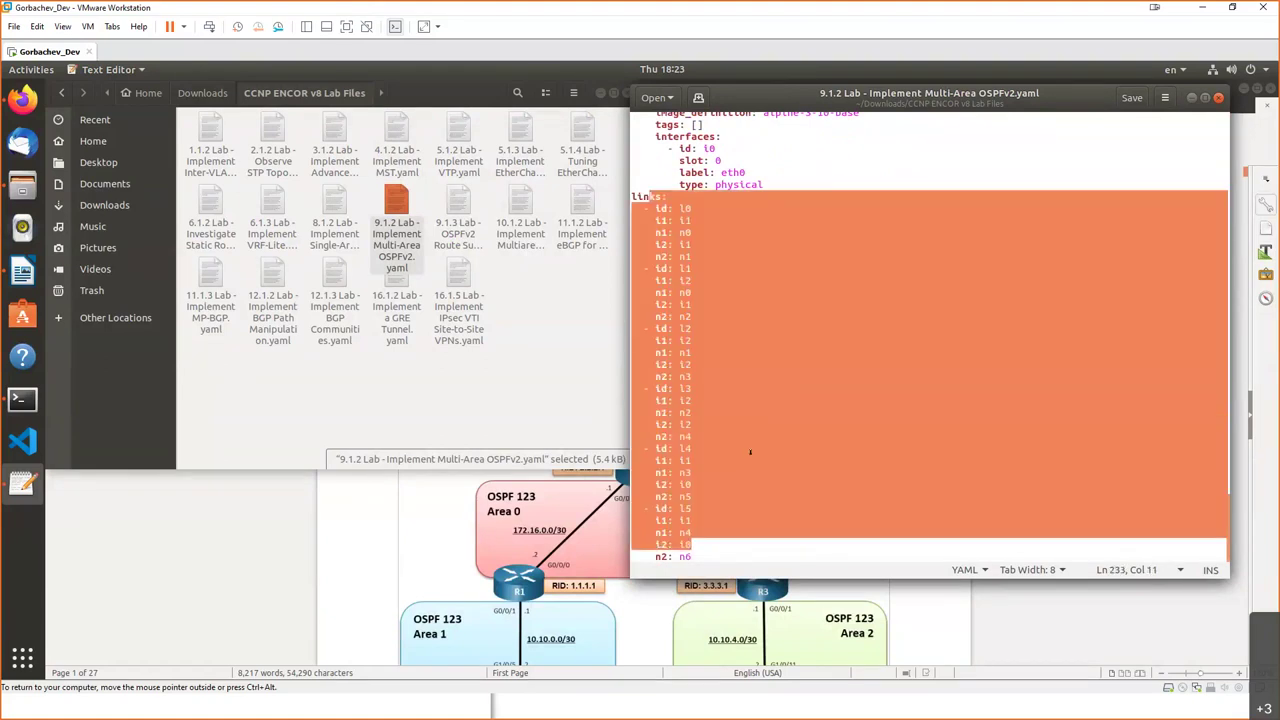
pyautogui.click(700, 292)
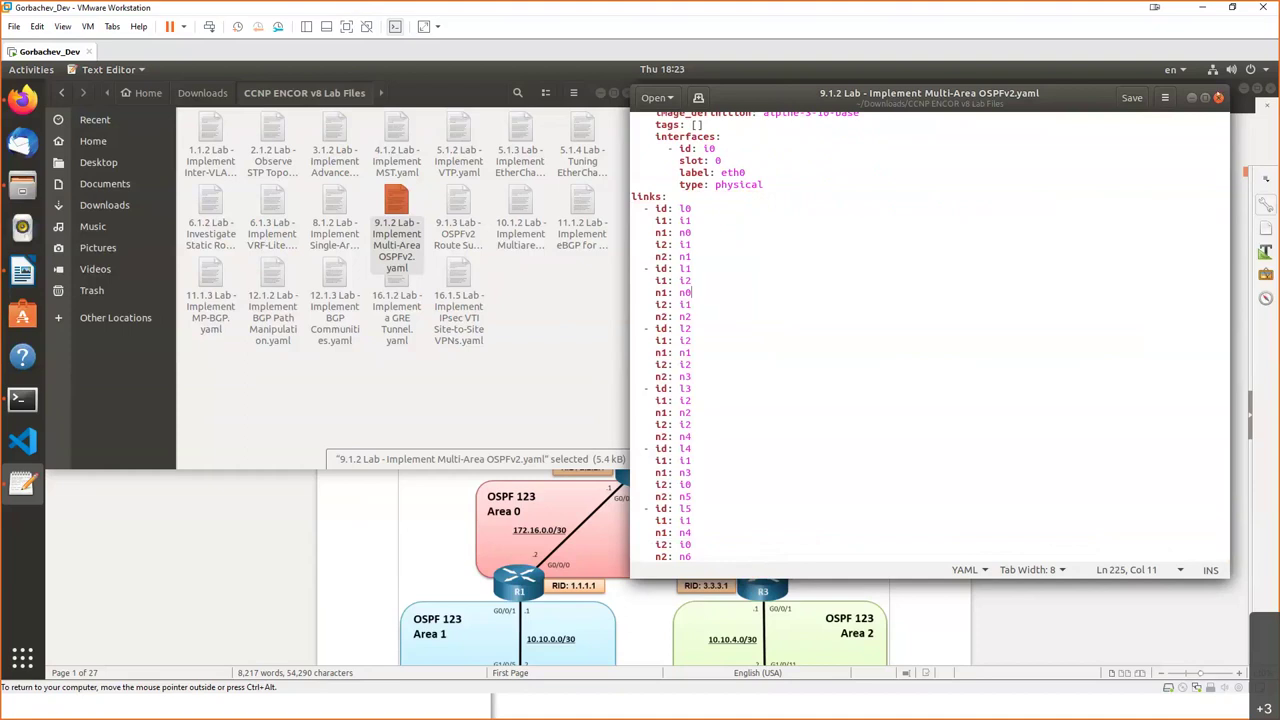
# Step: Close the text editor and the lab files window to return to the CML dashboard
pyautogui.hotkey('ctrl', 'q')
pyautogui.hotkey('ctrl', 'w')
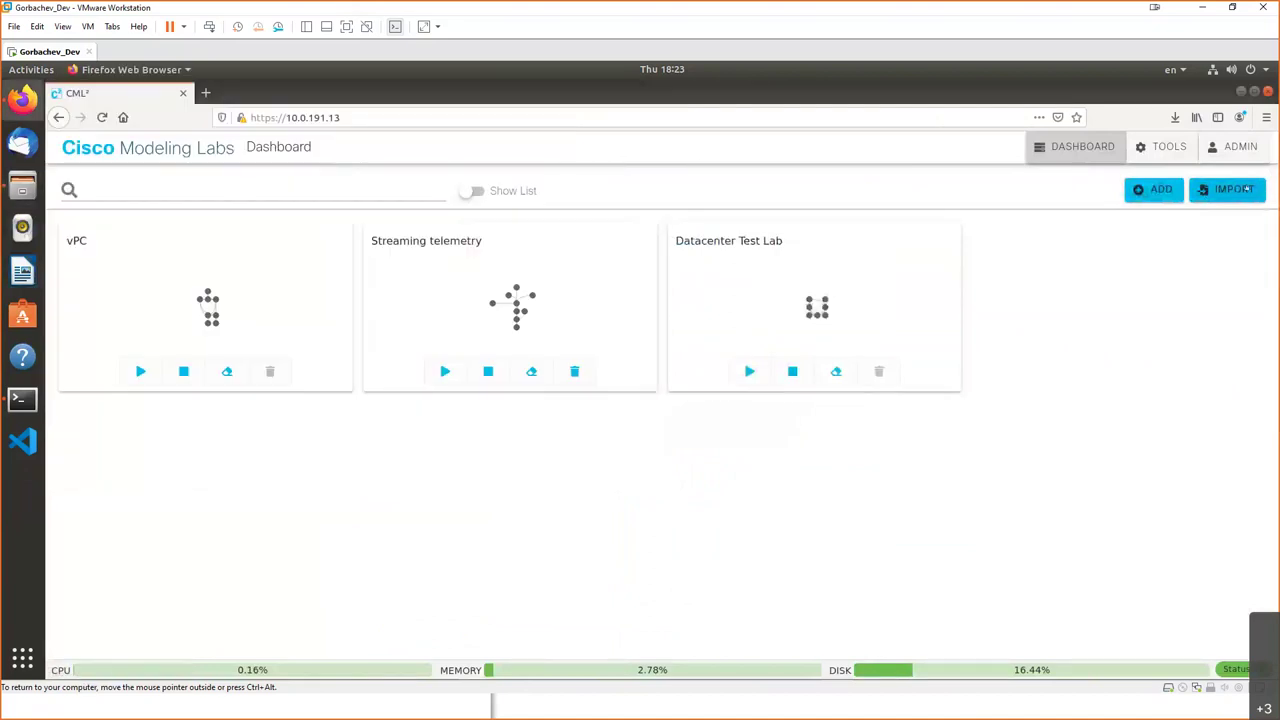
pyautogui.click(1247, 189)
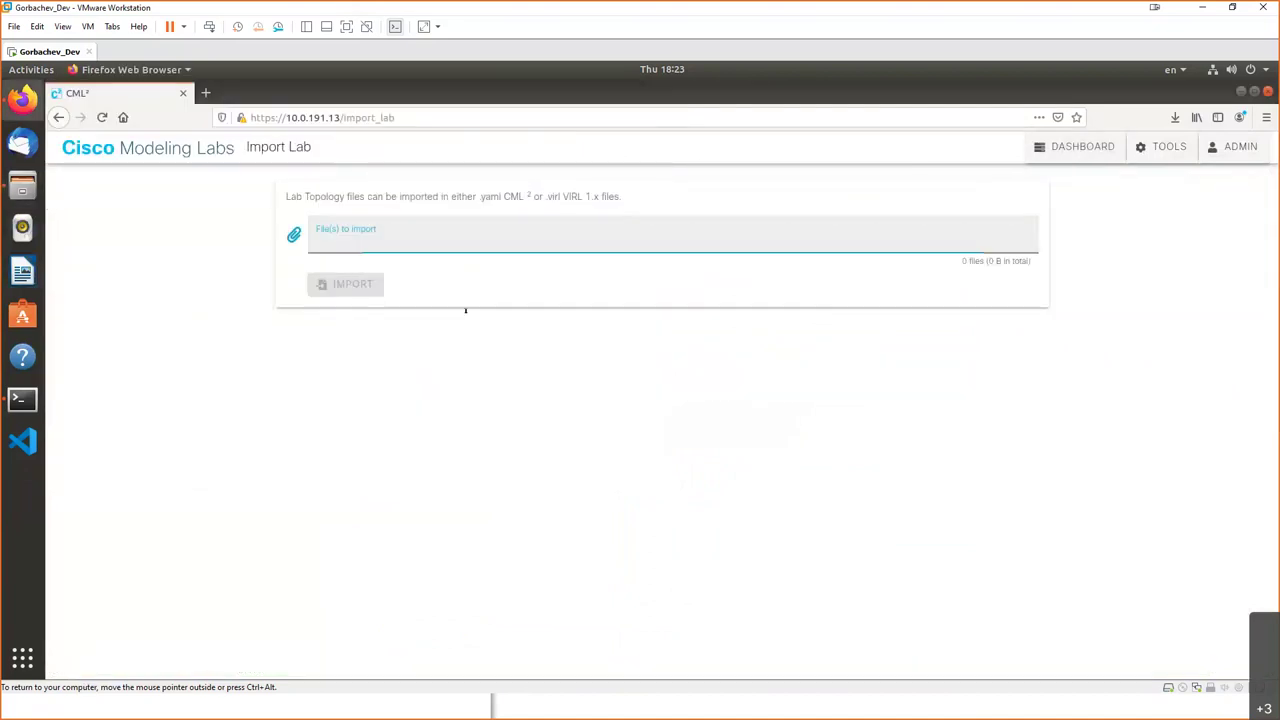
# Step: Import '9.1.2 Lab - Implement Multi-Area OSPFv2.yaml' and open the seven-node lab in the workbench
pyautogui.click(465, 235)
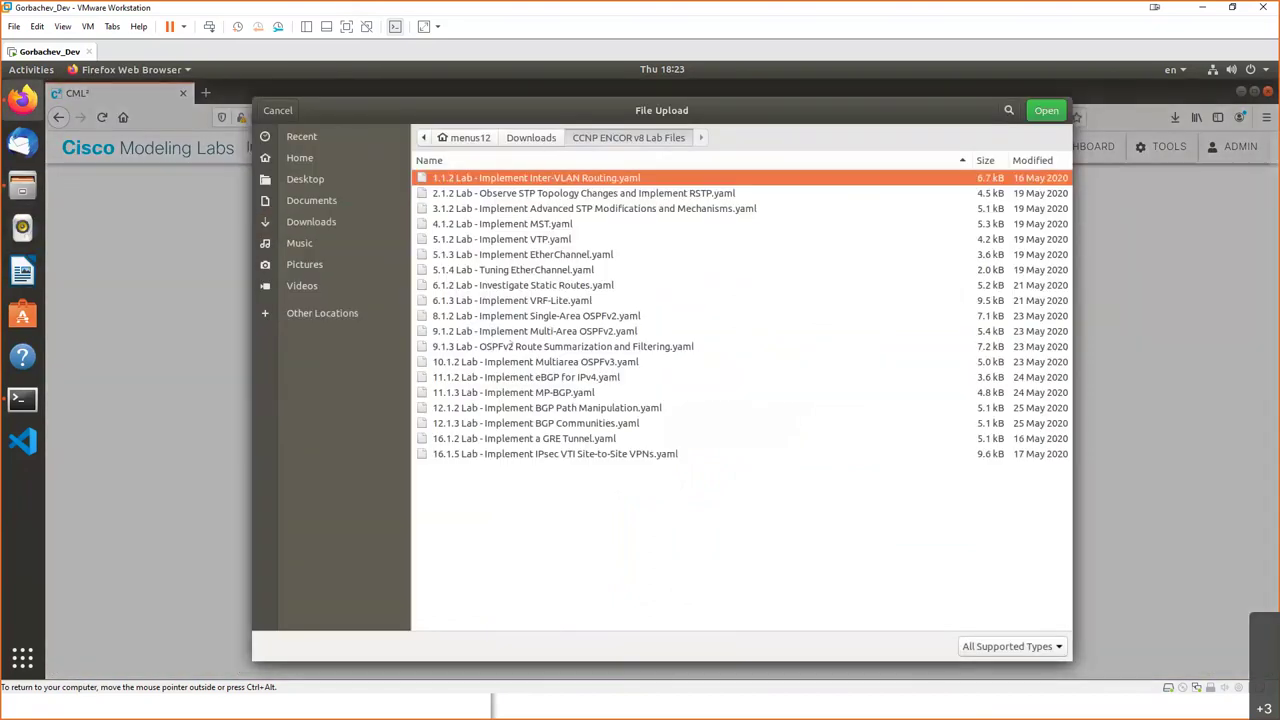
pyautogui.click(474, 331)
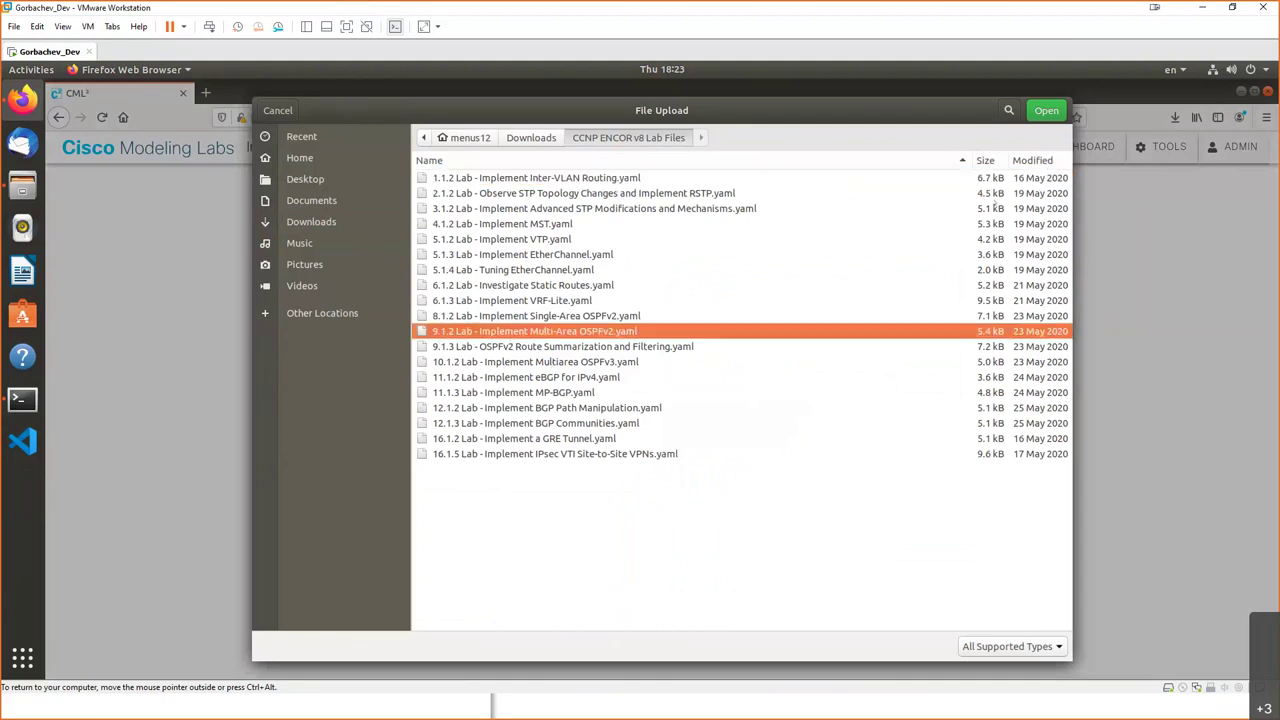
pyautogui.press('Return')
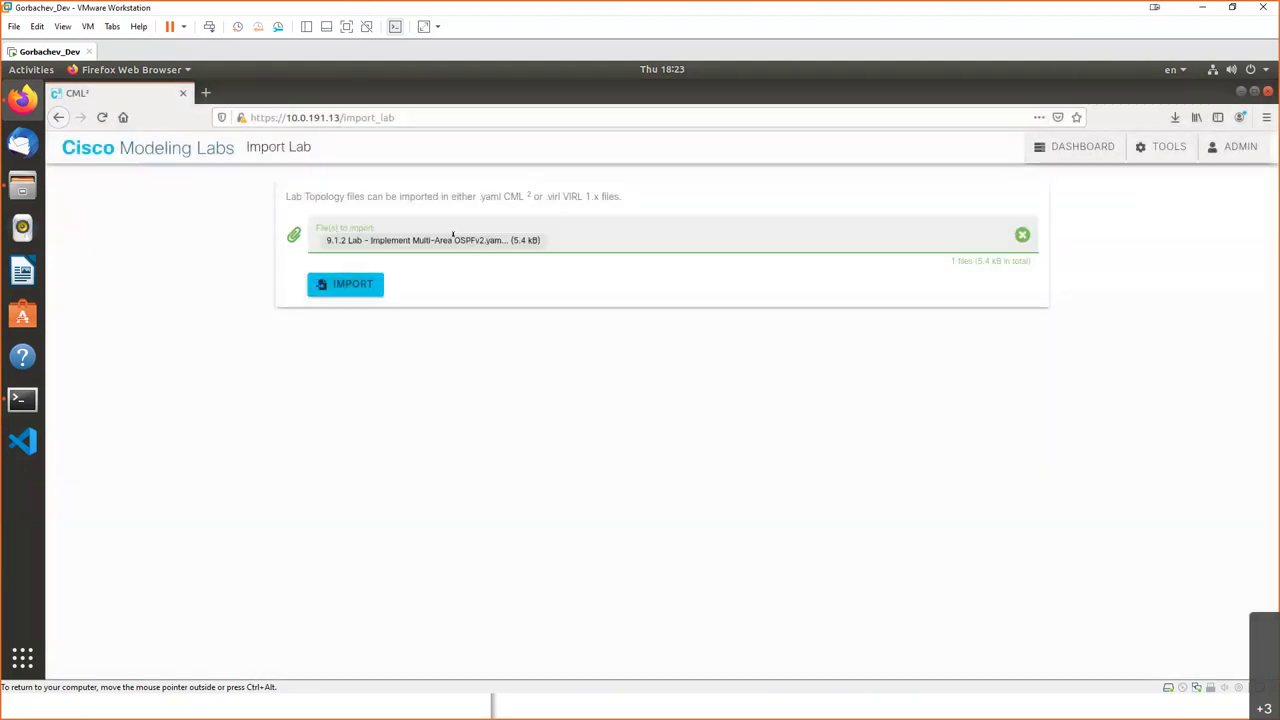
pyautogui.click(343, 283)
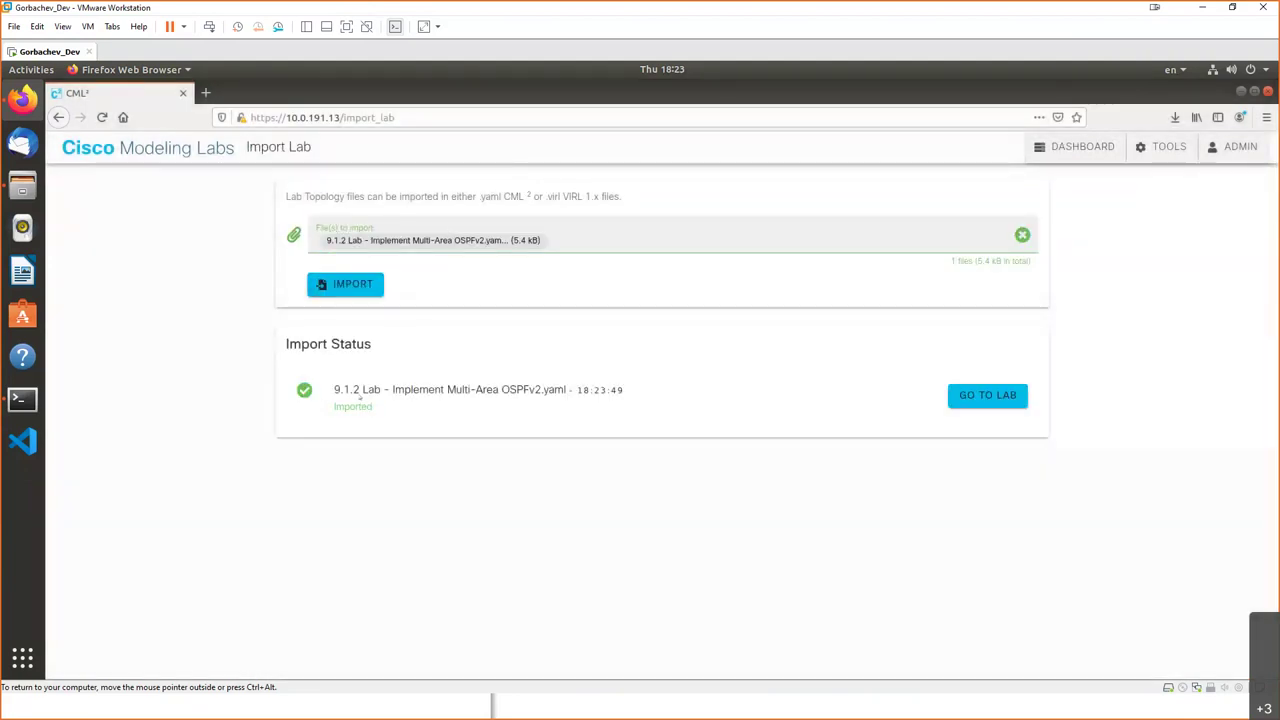
pyautogui.click(990, 396)
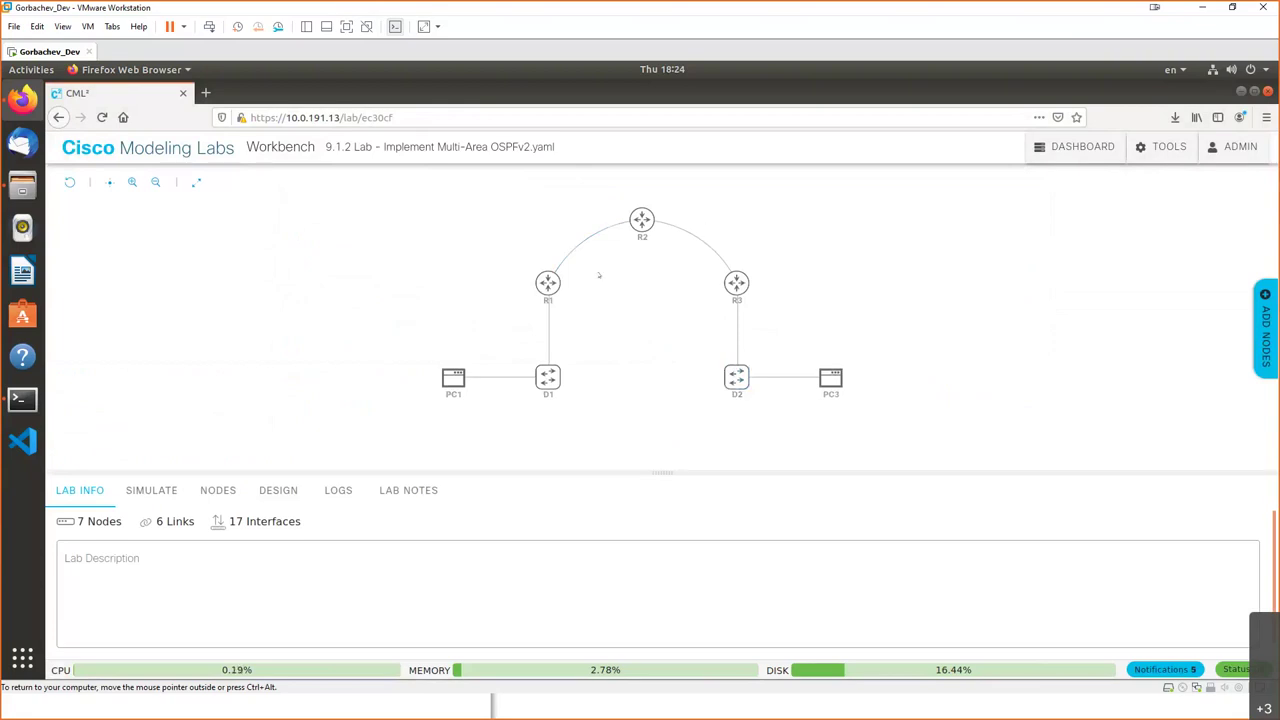
pyautogui.moveTo(548, 282)
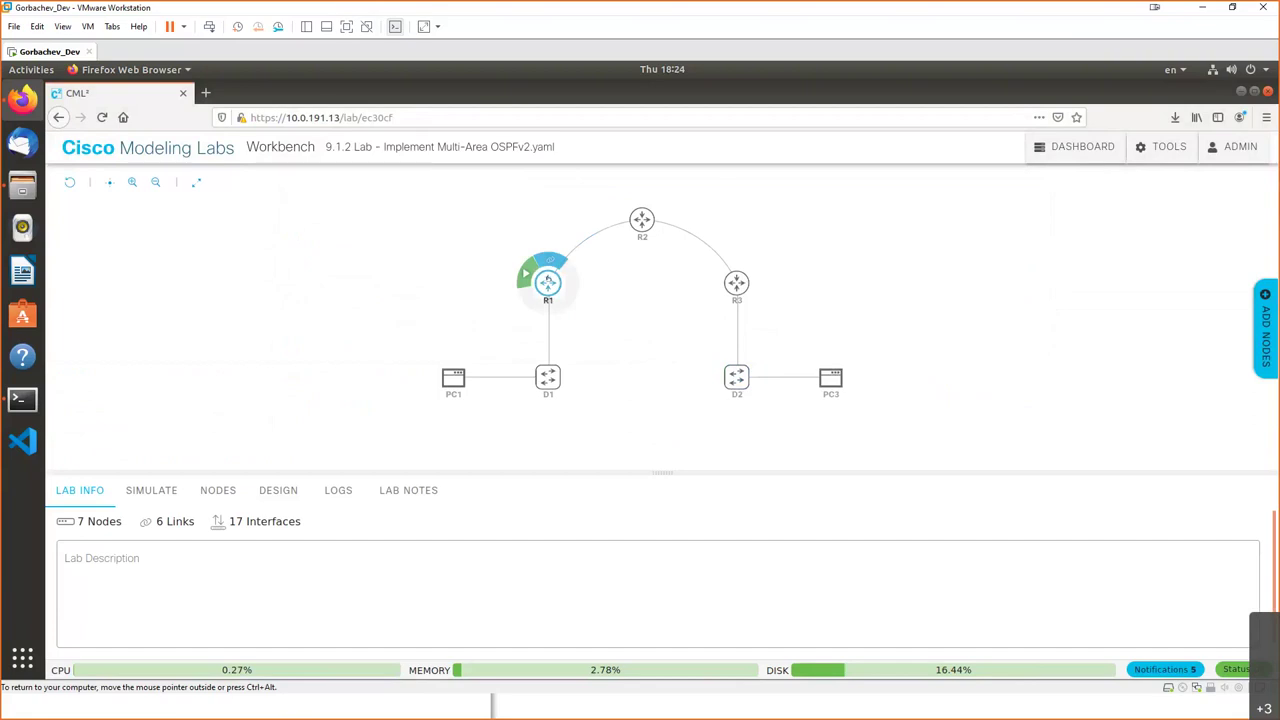
# Step: Review the startup configurations of routers R1, R2 and R3 in the EDIT CONFIG panel
pyautogui.click(548, 282)
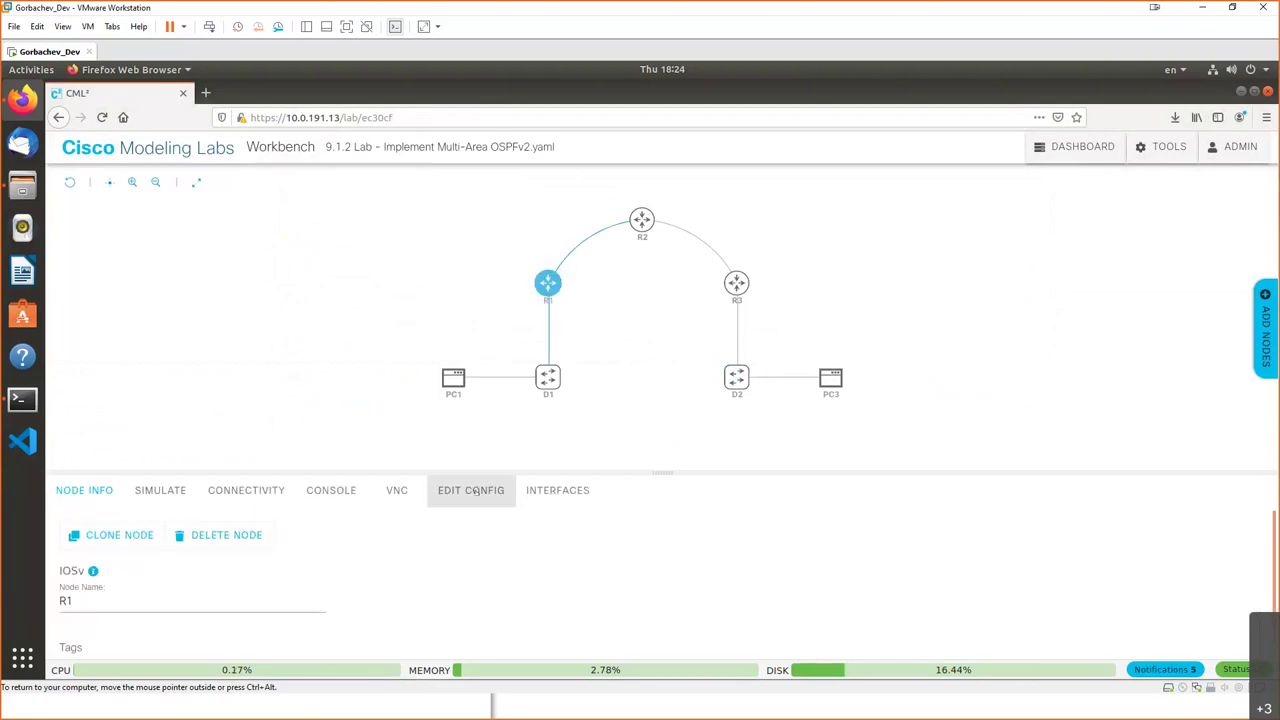
pyautogui.click(474, 488)
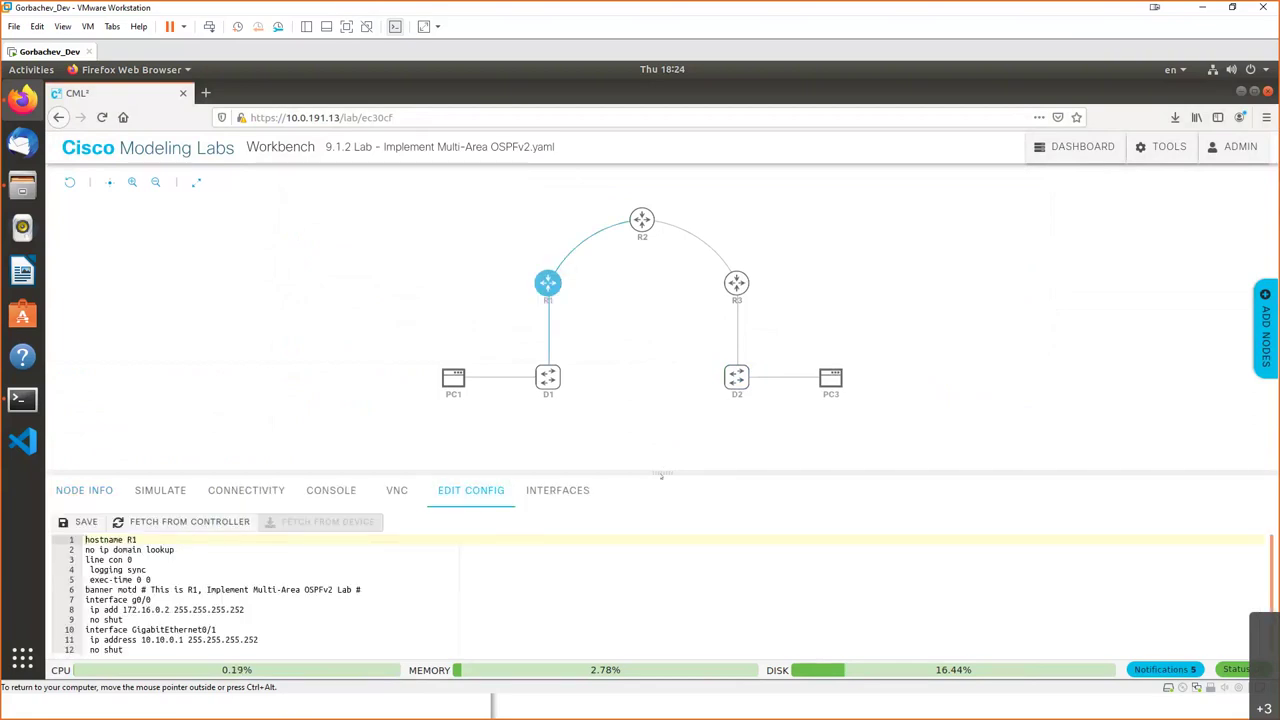
pyautogui.moveTo(657, 465); pyautogui.dragTo(659, 410)
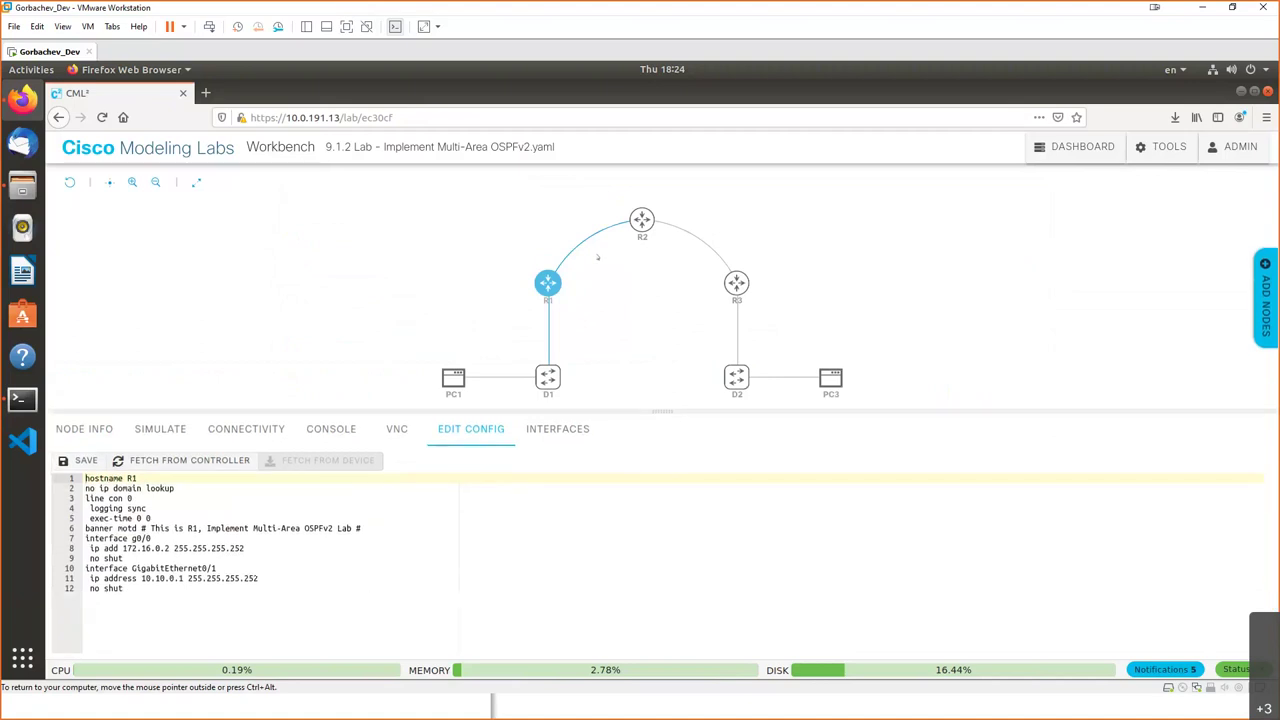
pyautogui.click(641, 220)
pyautogui.click(736, 283)
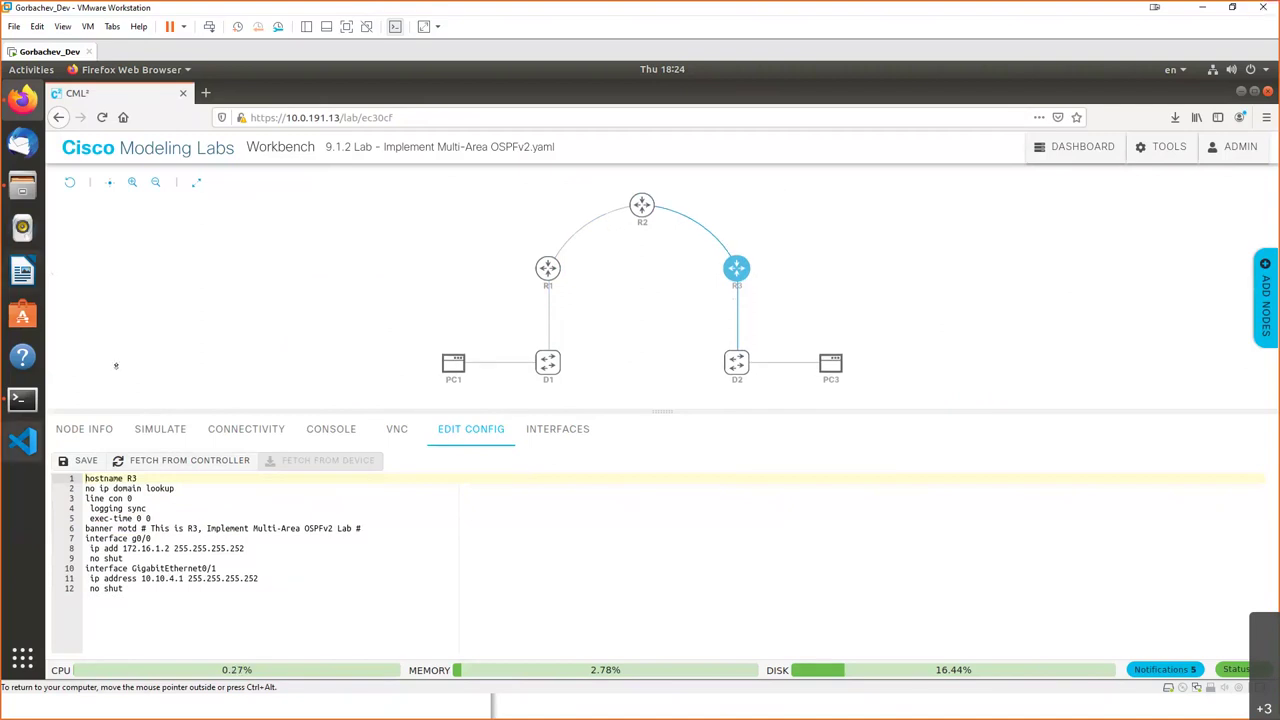
pyautogui.click(681, 277)
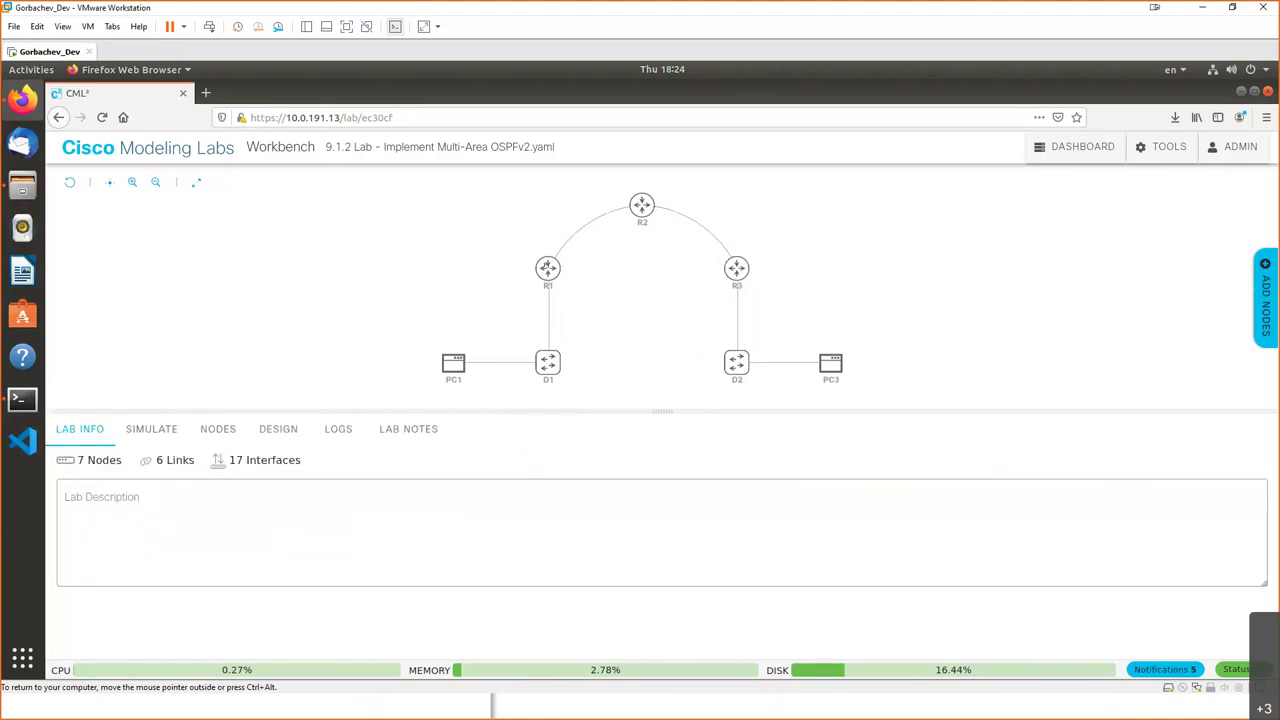
pyautogui.click(547, 266)
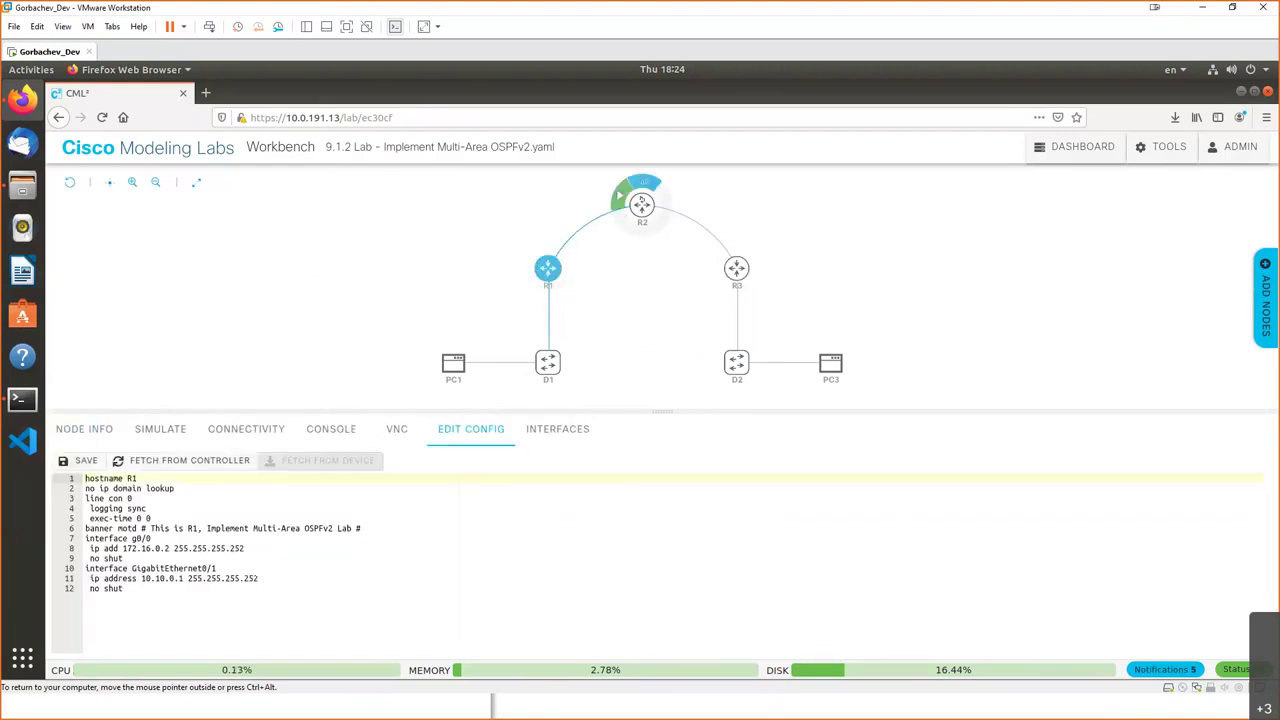
pyautogui.click(641, 205)
pyautogui.click(736, 268)
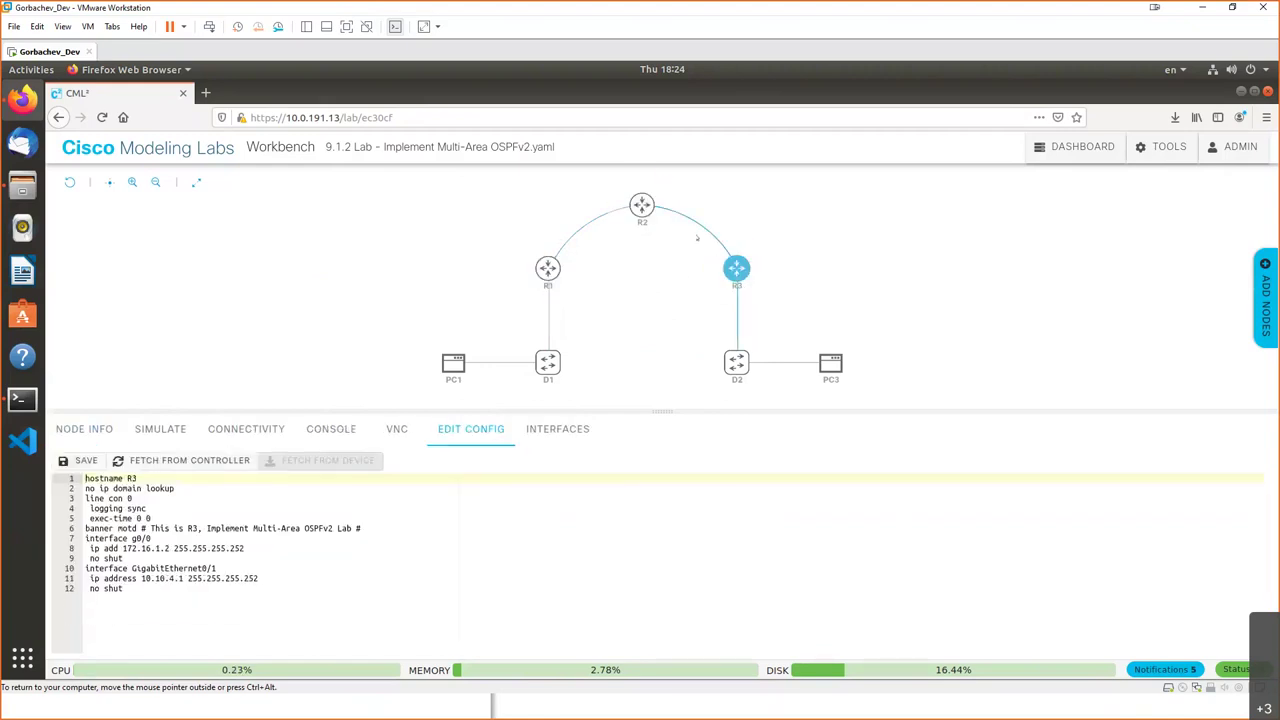
pyautogui.click(547, 266)
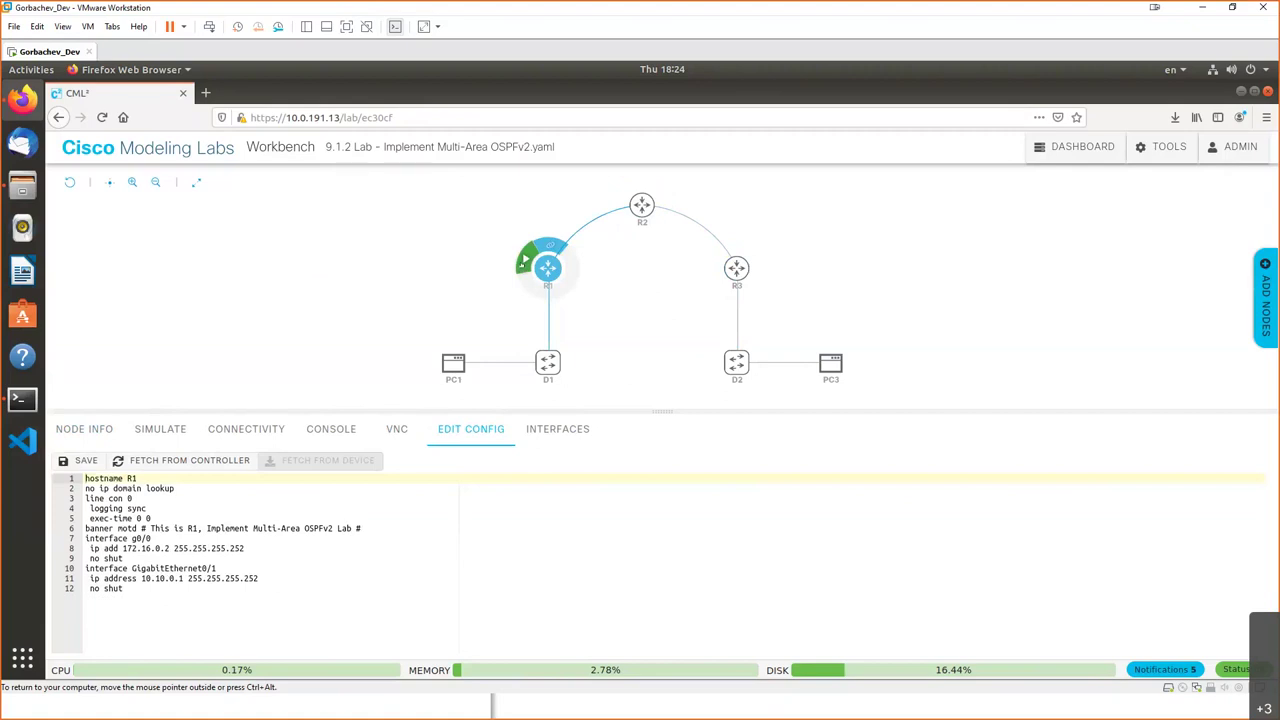
# Step: Start routers R1 and R2 from their node menus
pyautogui.click(524, 260)
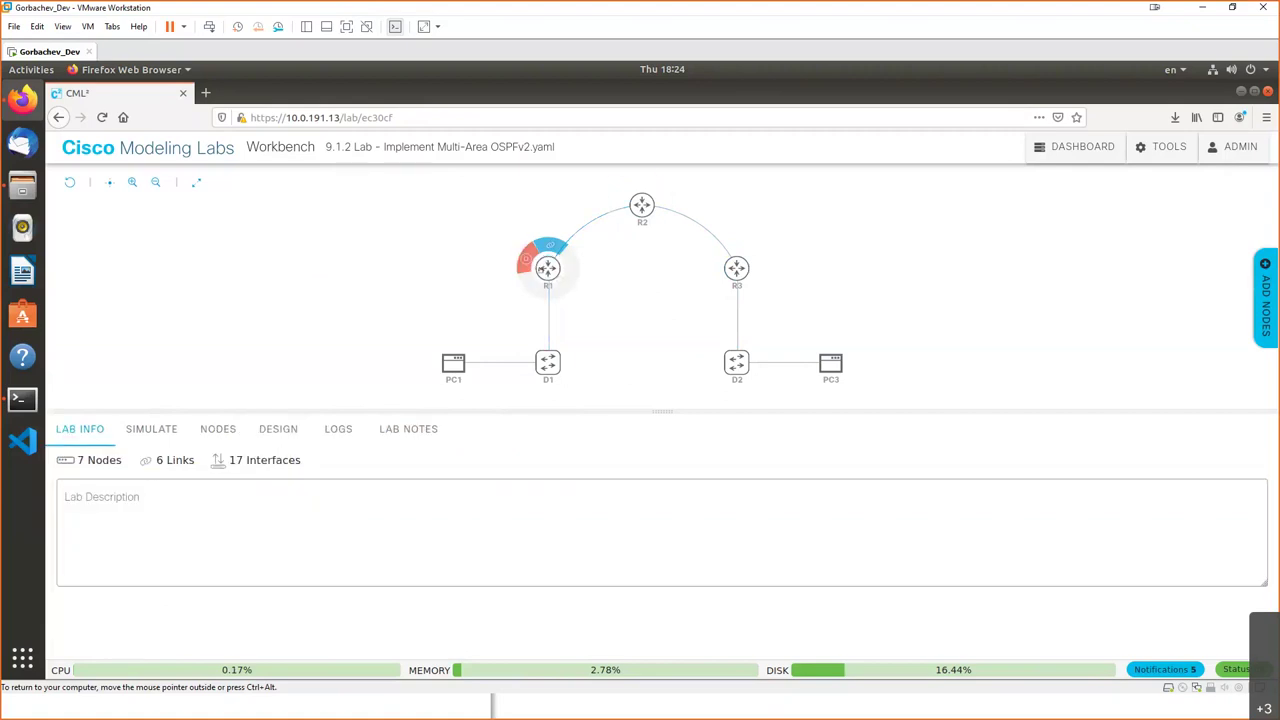
pyautogui.click(641, 205)
pyautogui.click(619, 200)
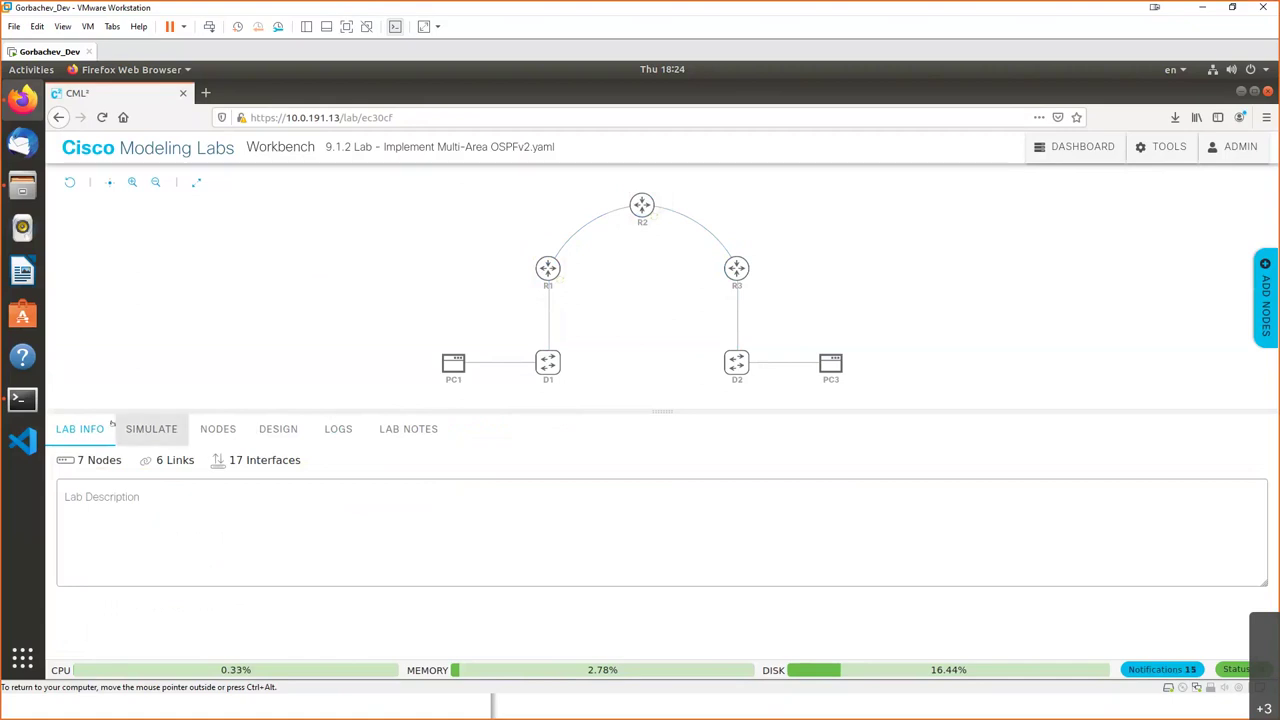
# Step: Start all nodes with START LAB on the SIMULATE tab
pyautogui.click(151, 429)
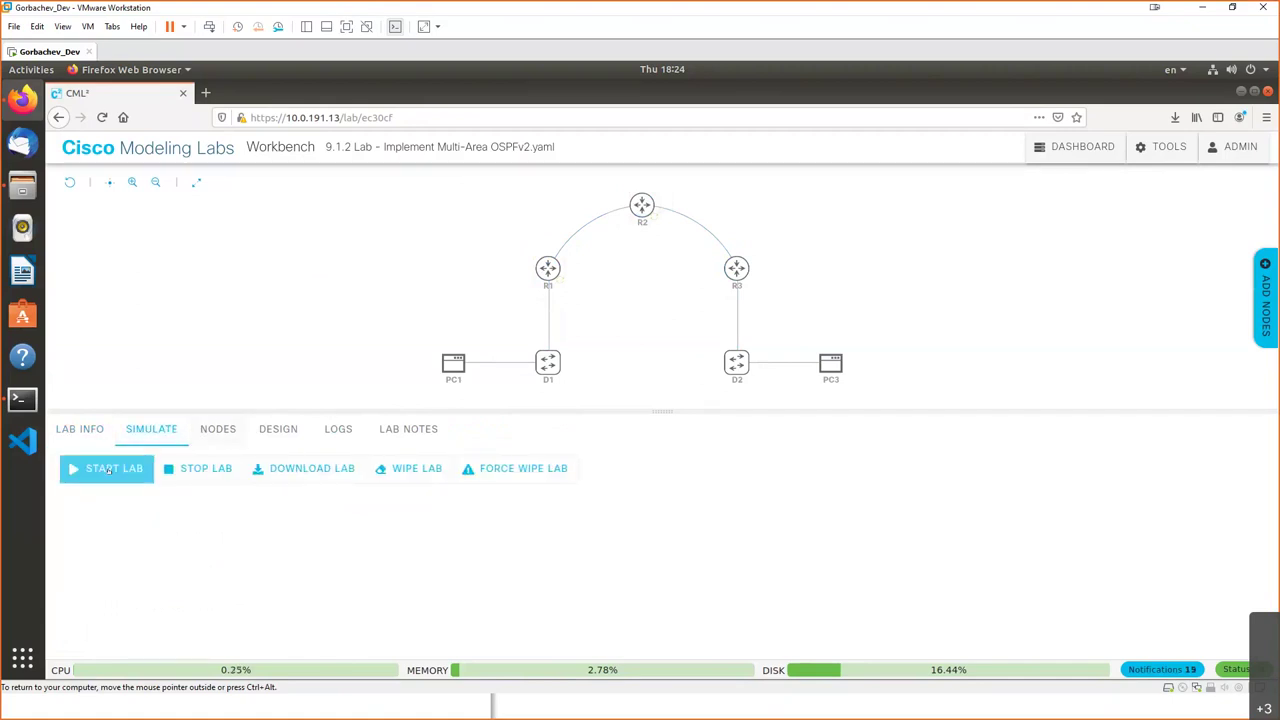
pyautogui.click(105, 468)
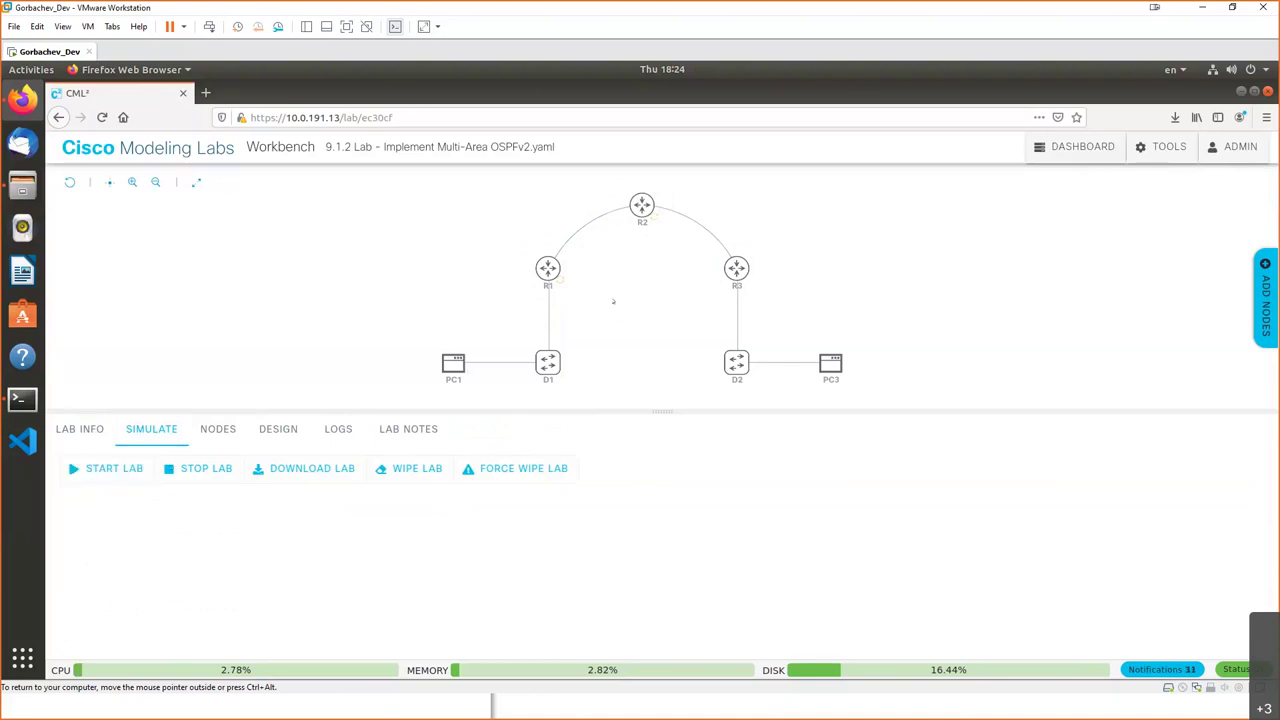
pyautogui.scroll(3, 614, 296)
pyautogui.moveTo(657, 306); pyautogui.dragTo(731, 347)
# Step: Check R1's action menu, then show the node list with each node's boot state
pyautogui.click(586, 318)
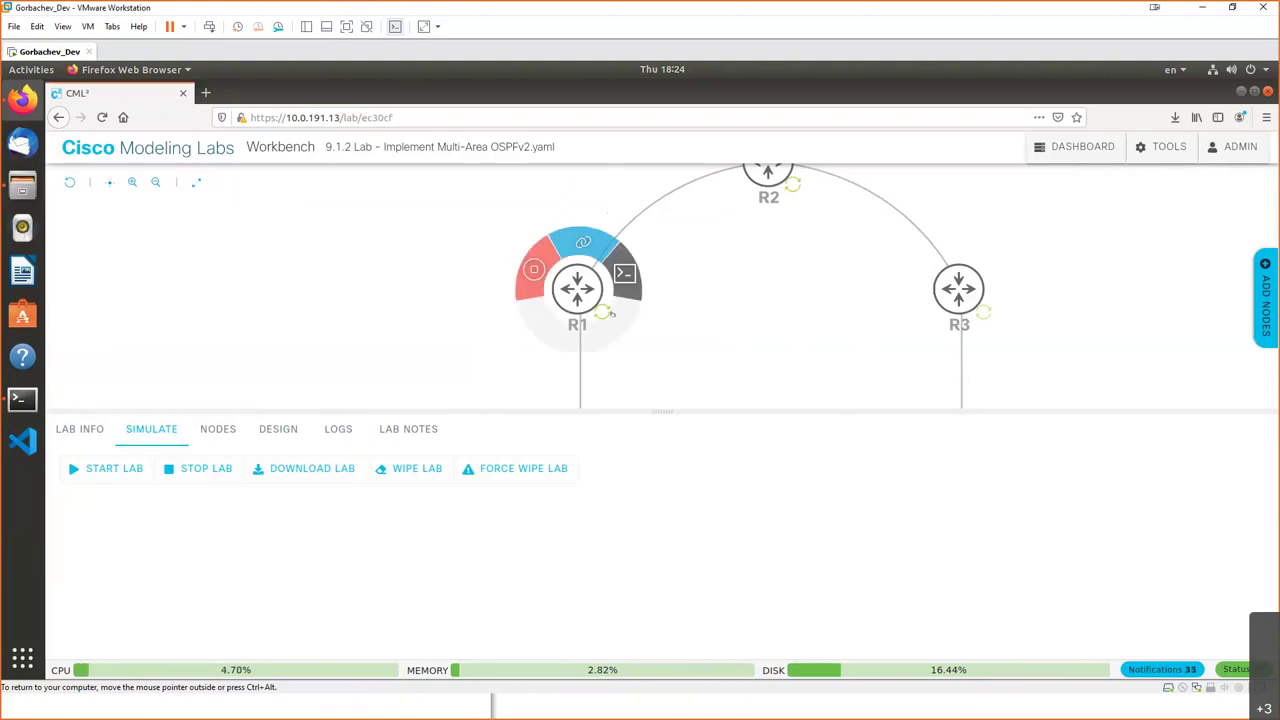
pyautogui.click(642, 336)
pyautogui.click(588, 300)
pyautogui.click(662, 322)
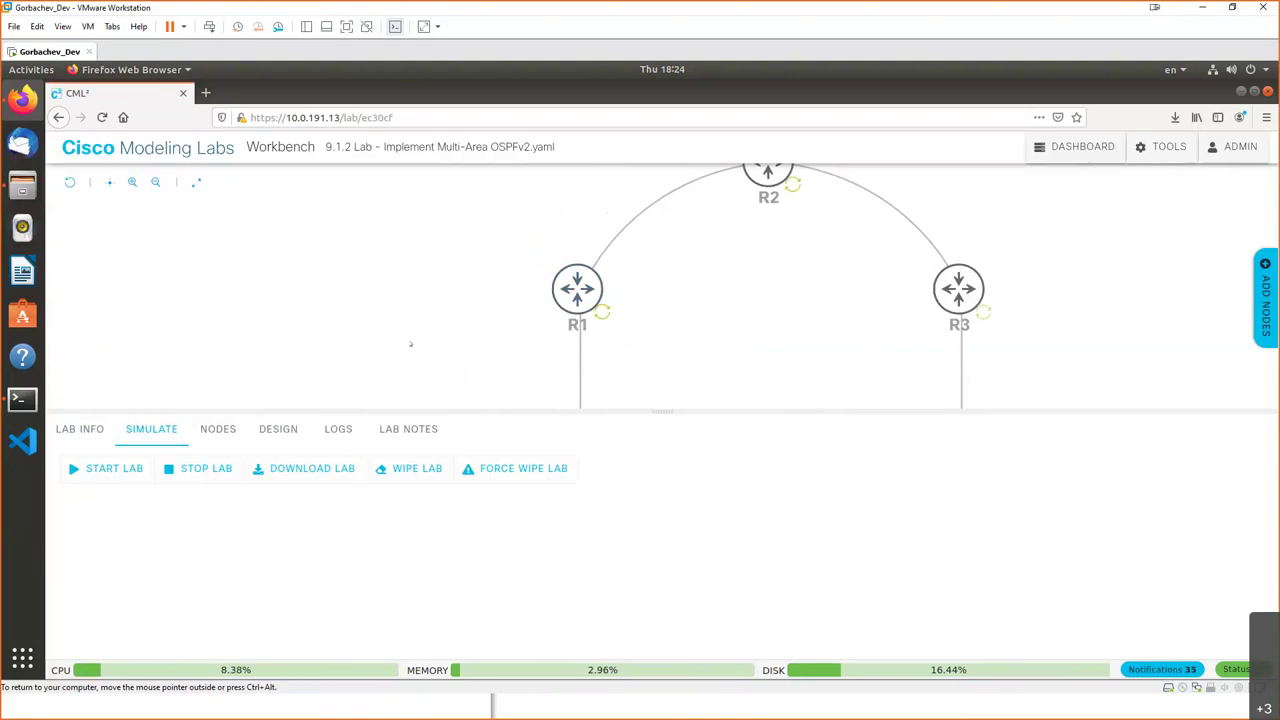
pyautogui.click(228, 428)
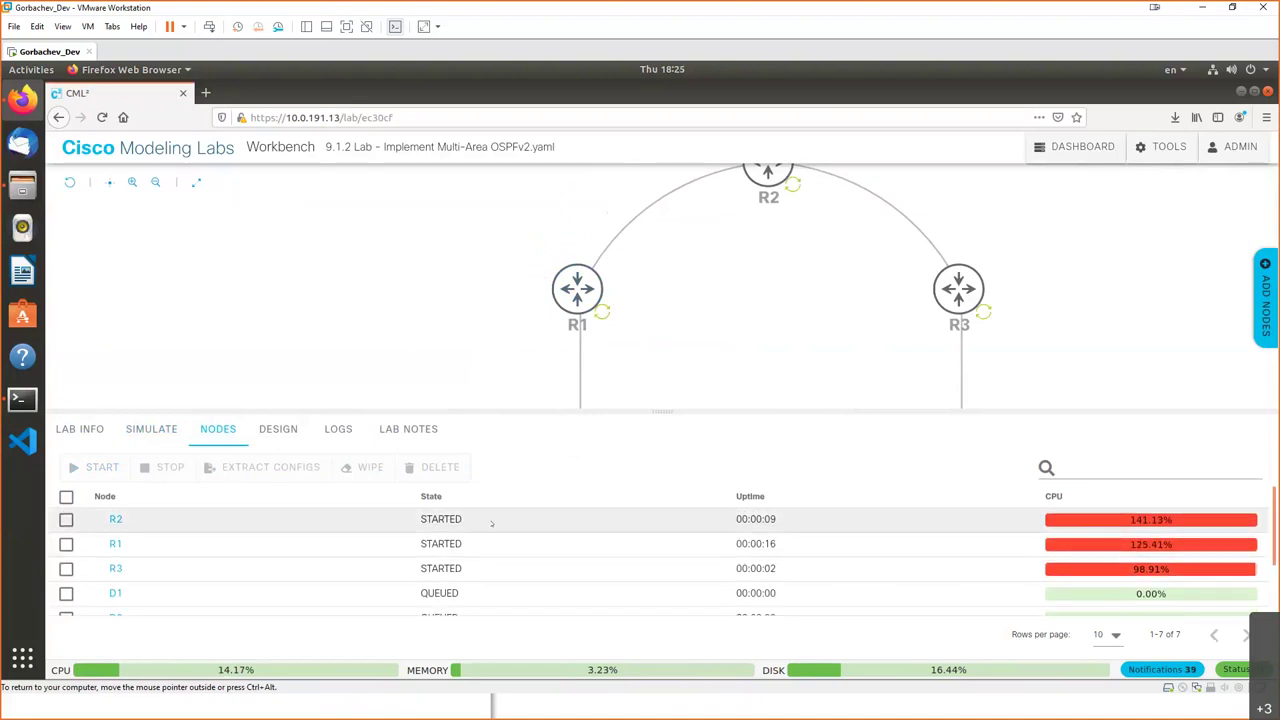
# Step: Zoom and pan to fit R1–R3, D1, D2, PC1 and PC3, enlarging the canvas
pyautogui.scroll(-1, 489, 570)
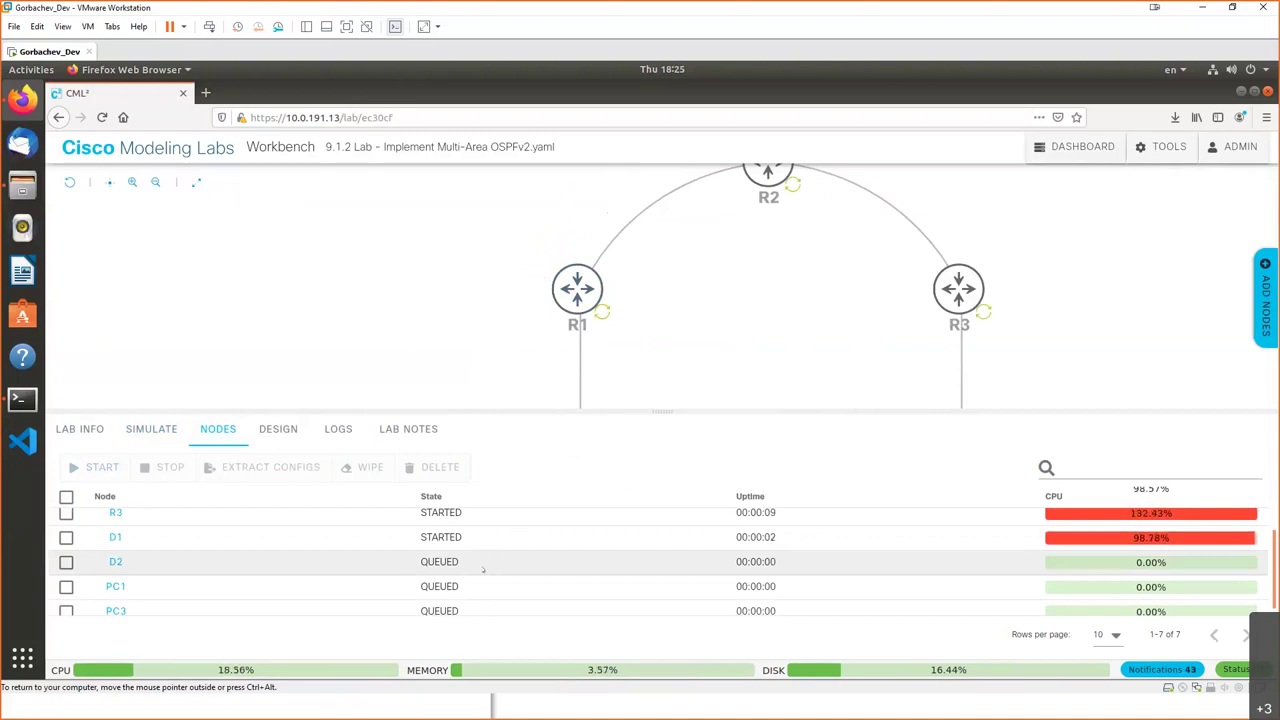
pyautogui.scroll(-1, 489, 571)
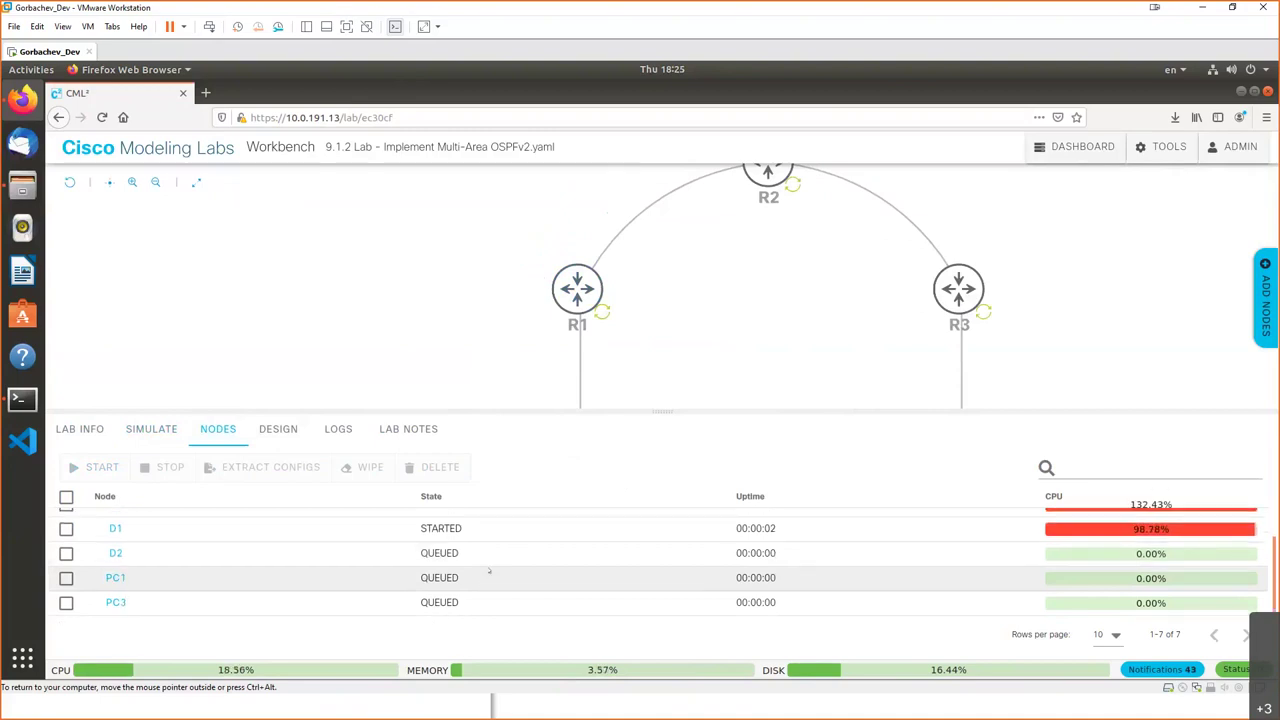
pyautogui.scroll(2, 492, 572)
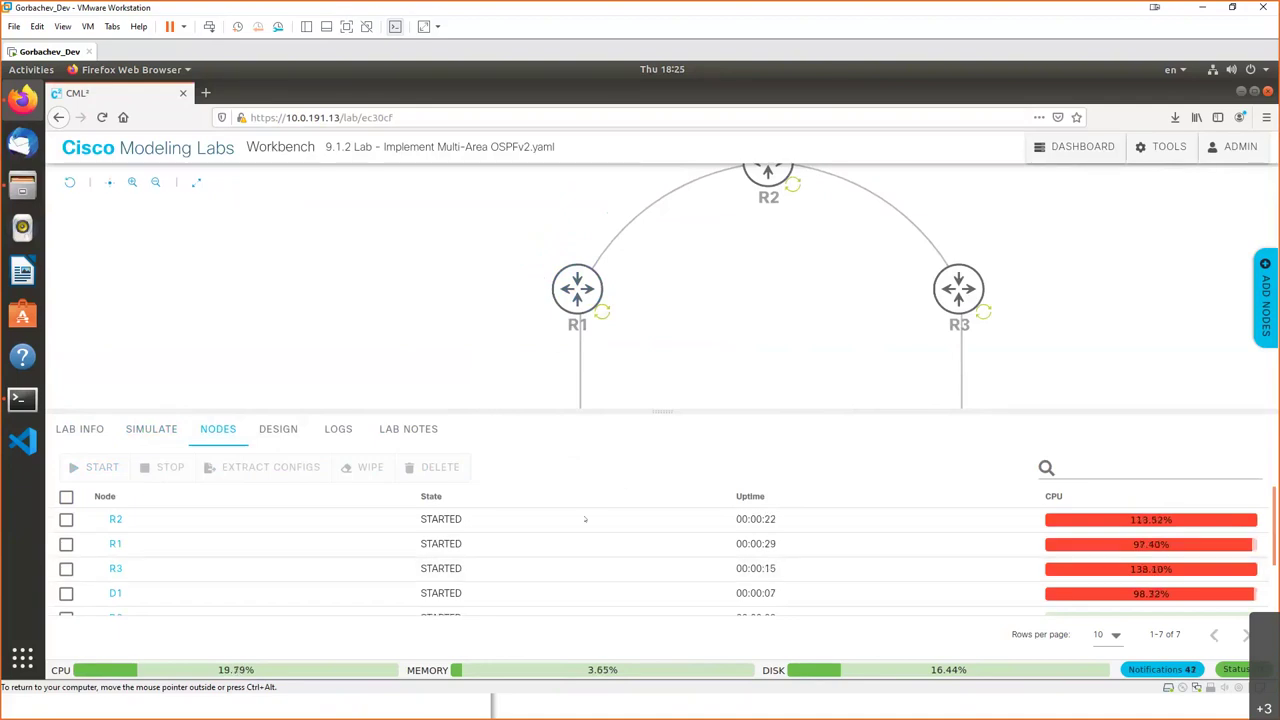
pyautogui.scroll(-1, 555, 545)
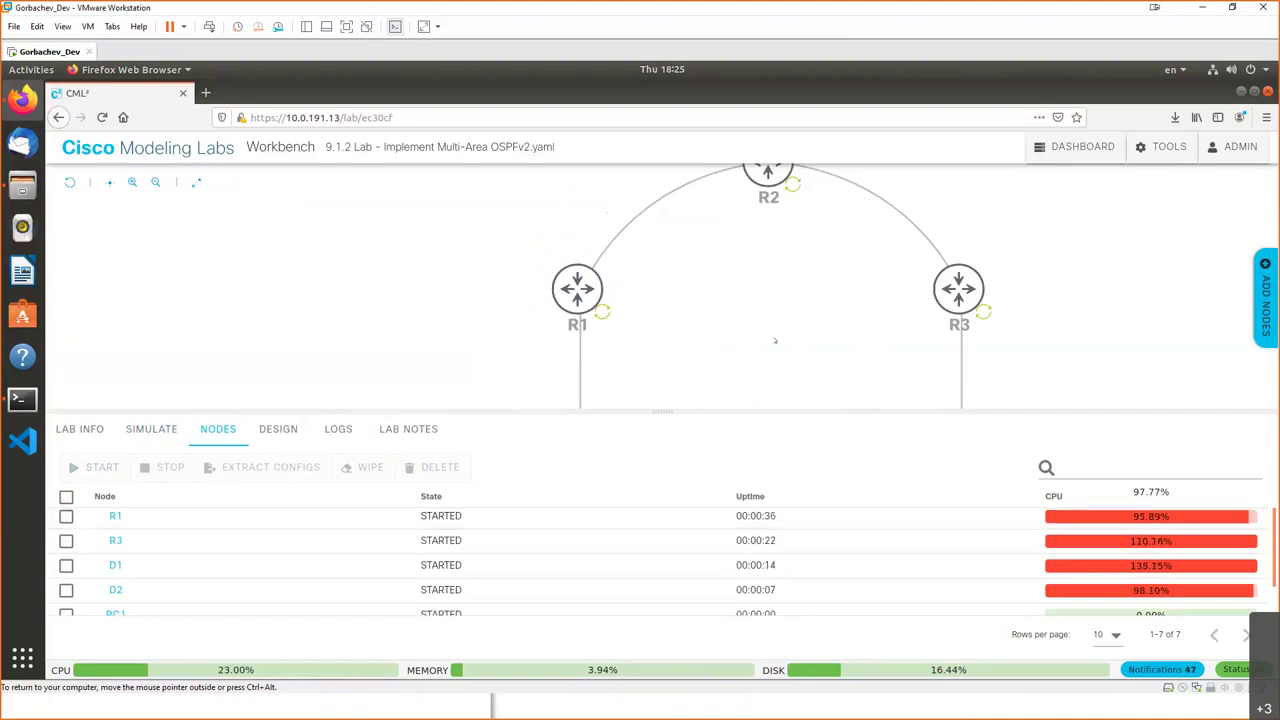
pyautogui.moveTo(819, 316); pyautogui.dragTo(697, 364)
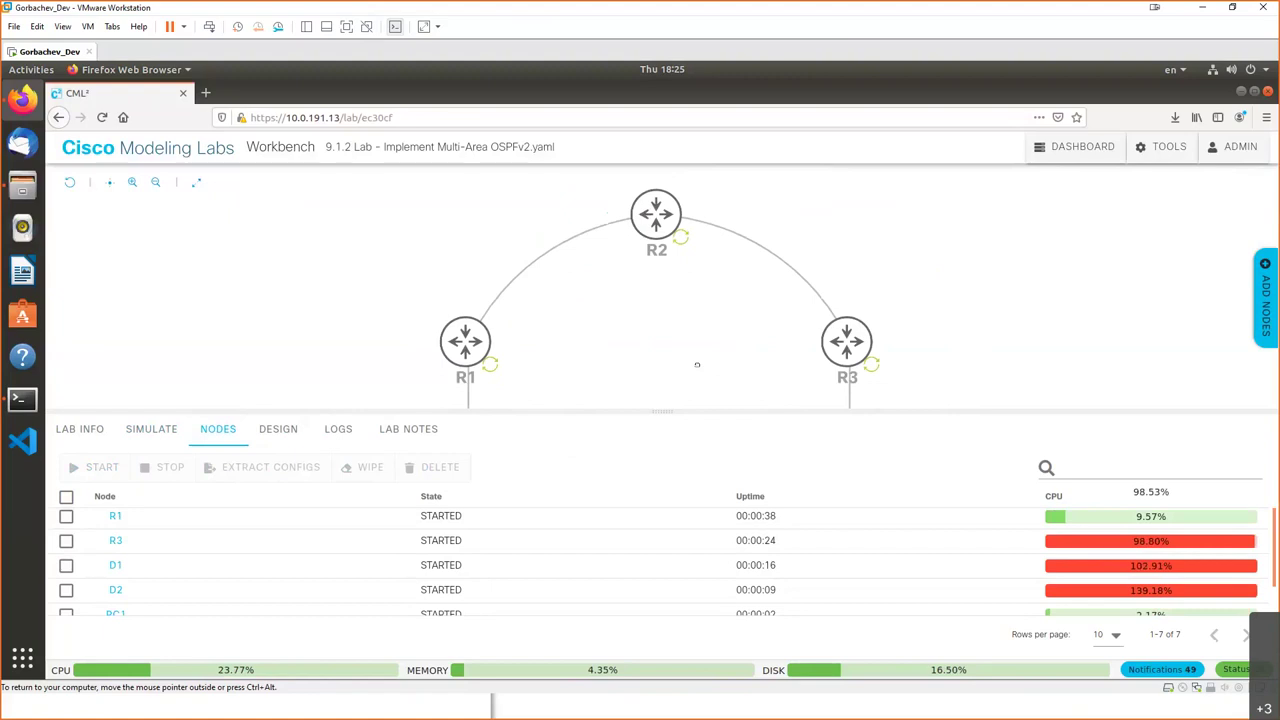
pyautogui.scroll(-1, 640, 350)
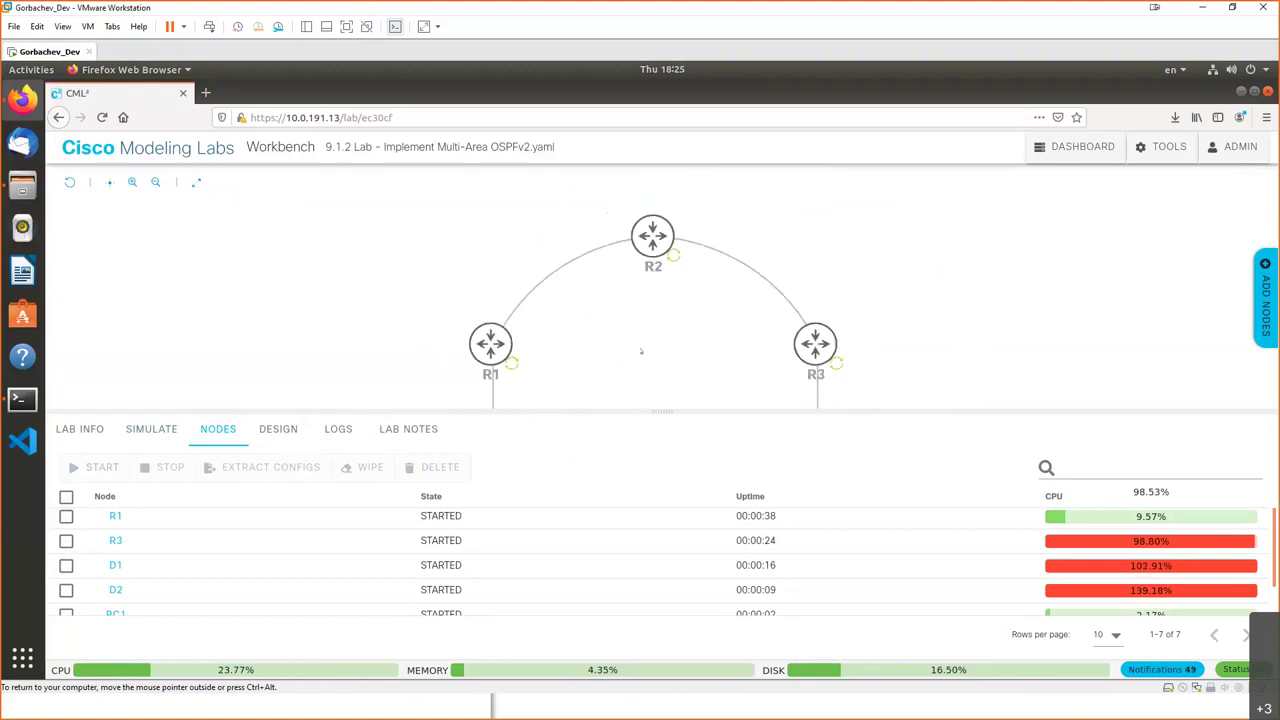
pyautogui.scroll(-3, 683, 350)
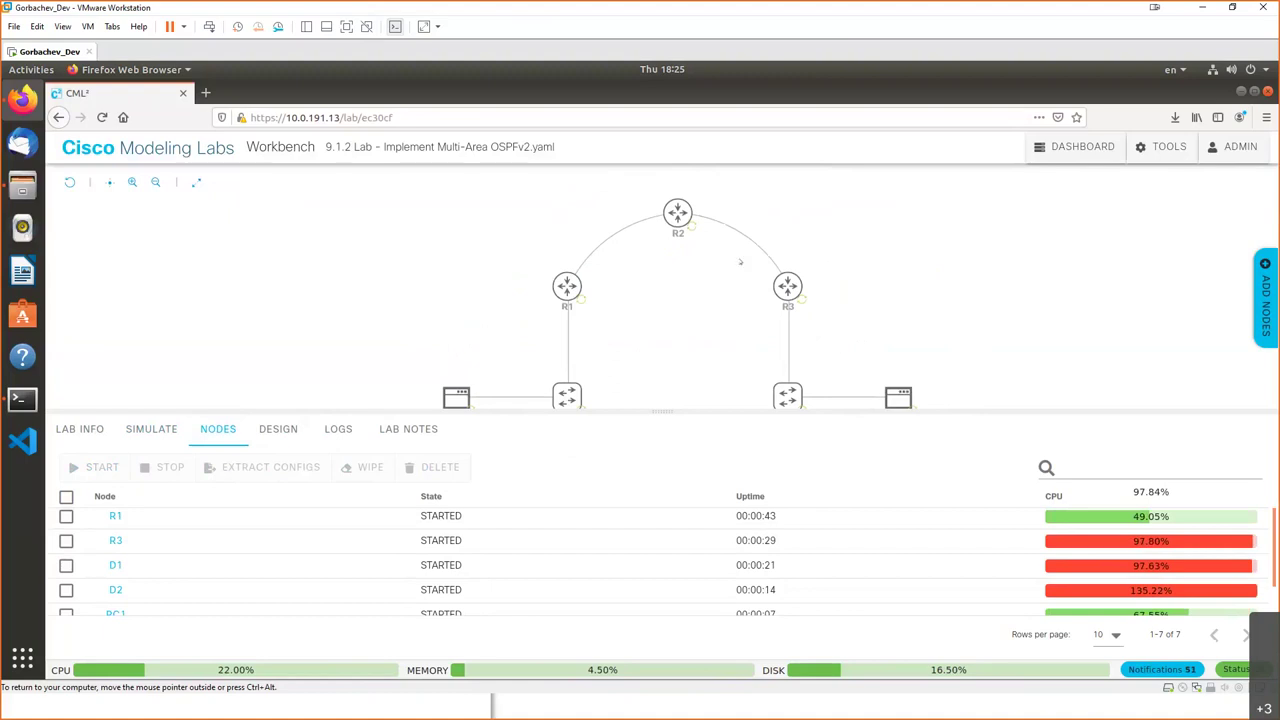
pyautogui.moveTo(671, 306); pyautogui.dragTo(655, 280)
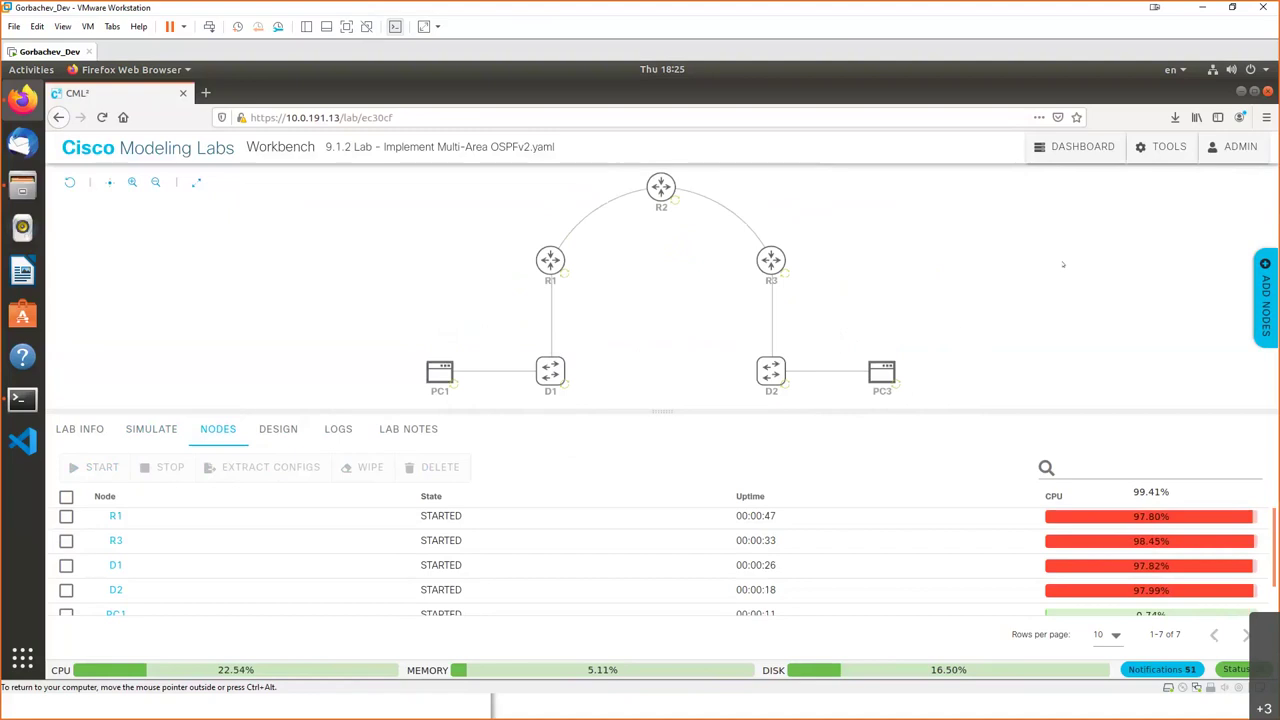
pyautogui.moveTo(664, 407); pyautogui.dragTo(664, 507)
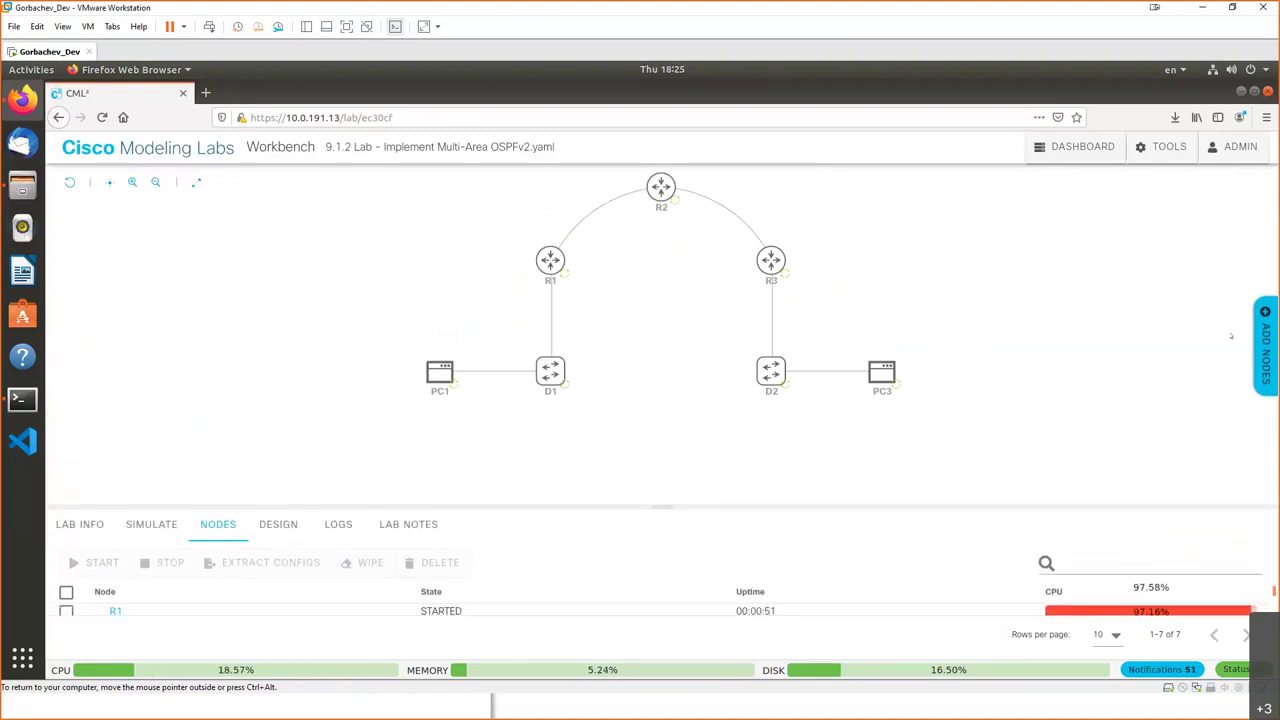
# Step: Browse the node palette and node table, then return to the lab summary: 7 nodes, 6 links, 17 interfaces
pyautogui.click(1265, 342)
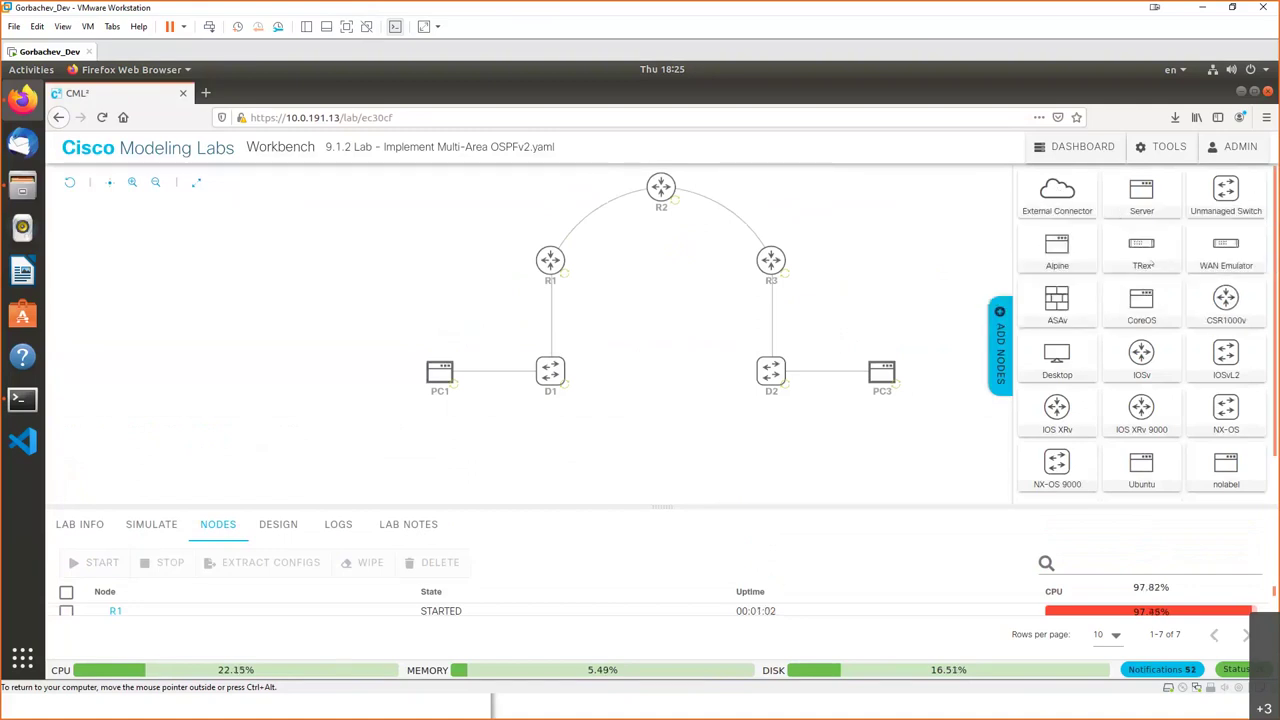
pyautogui.scroll(-1, 1161, 257)
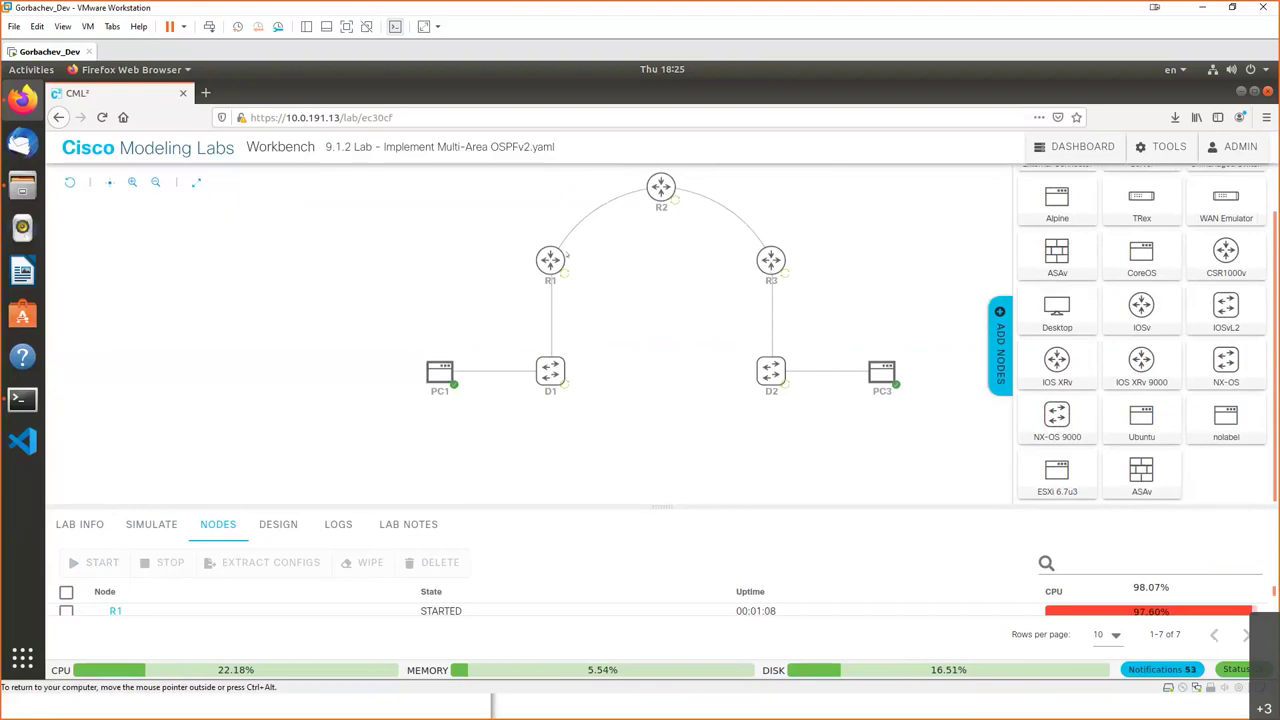
pyautogui.click(553, 260)
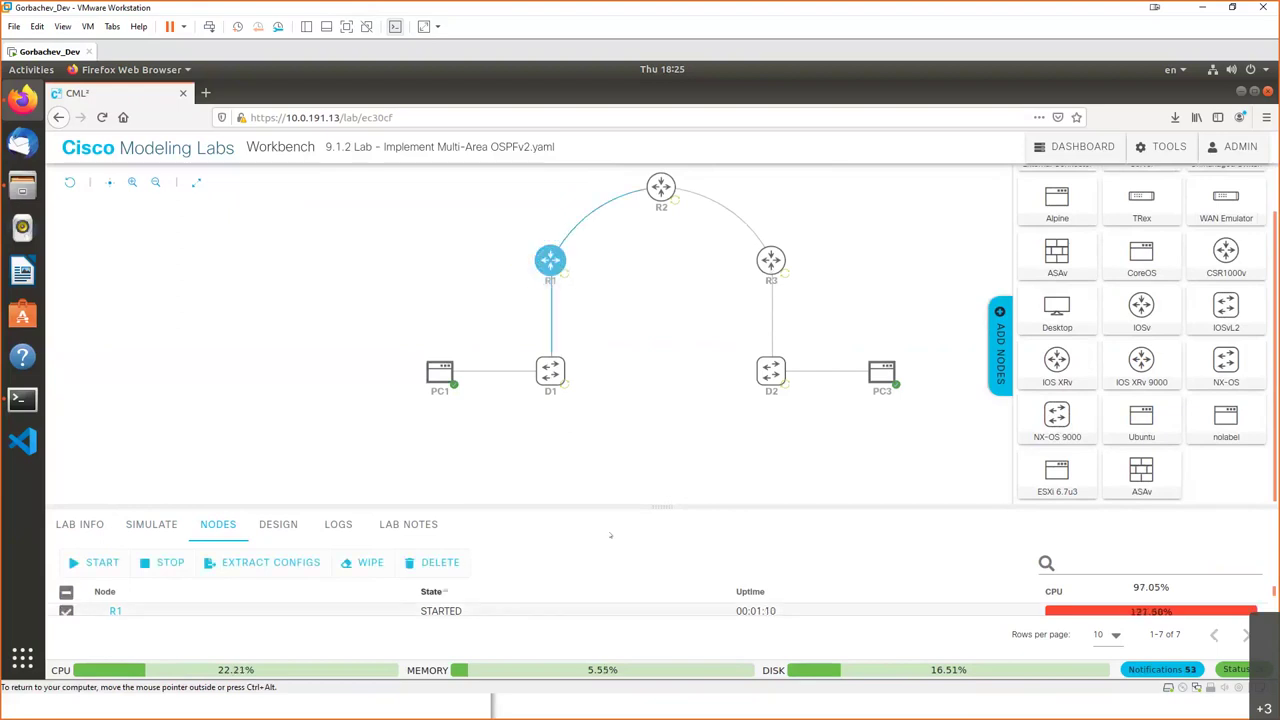
pyautogui.moveTo(659, 503); pyautogui.dragTo(664, 374)
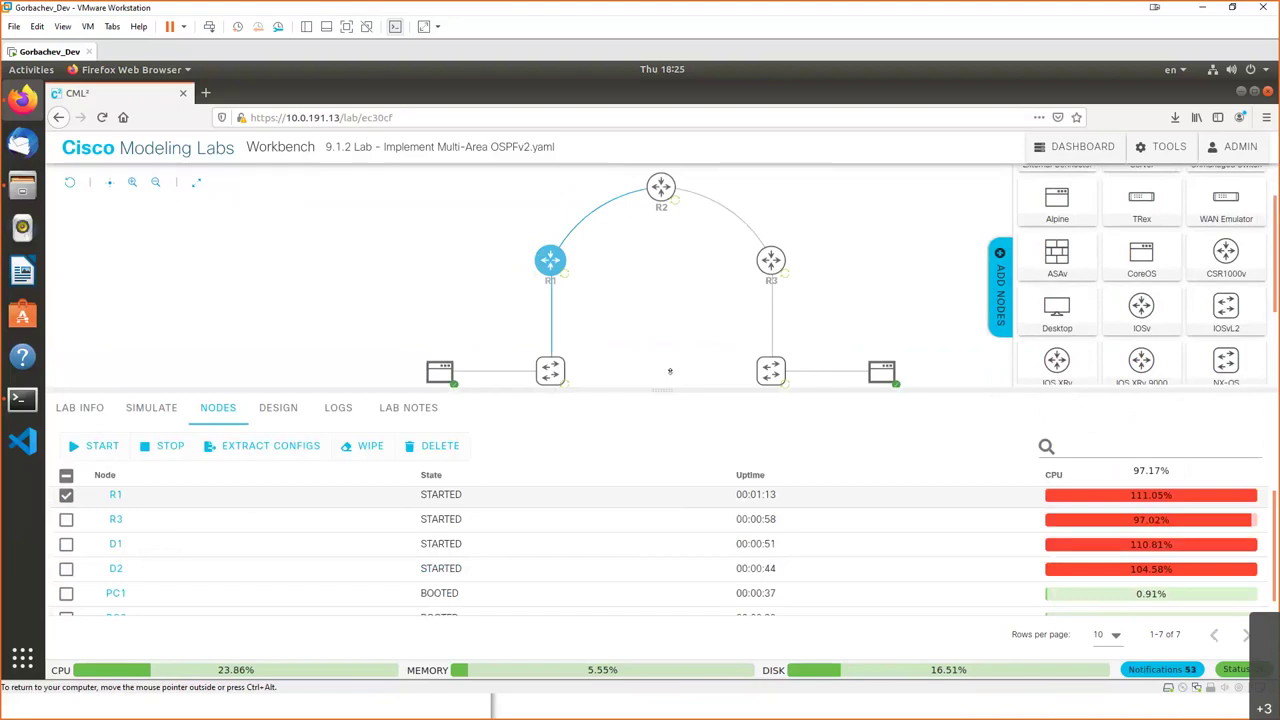
pyautogui.click(1000, 260)
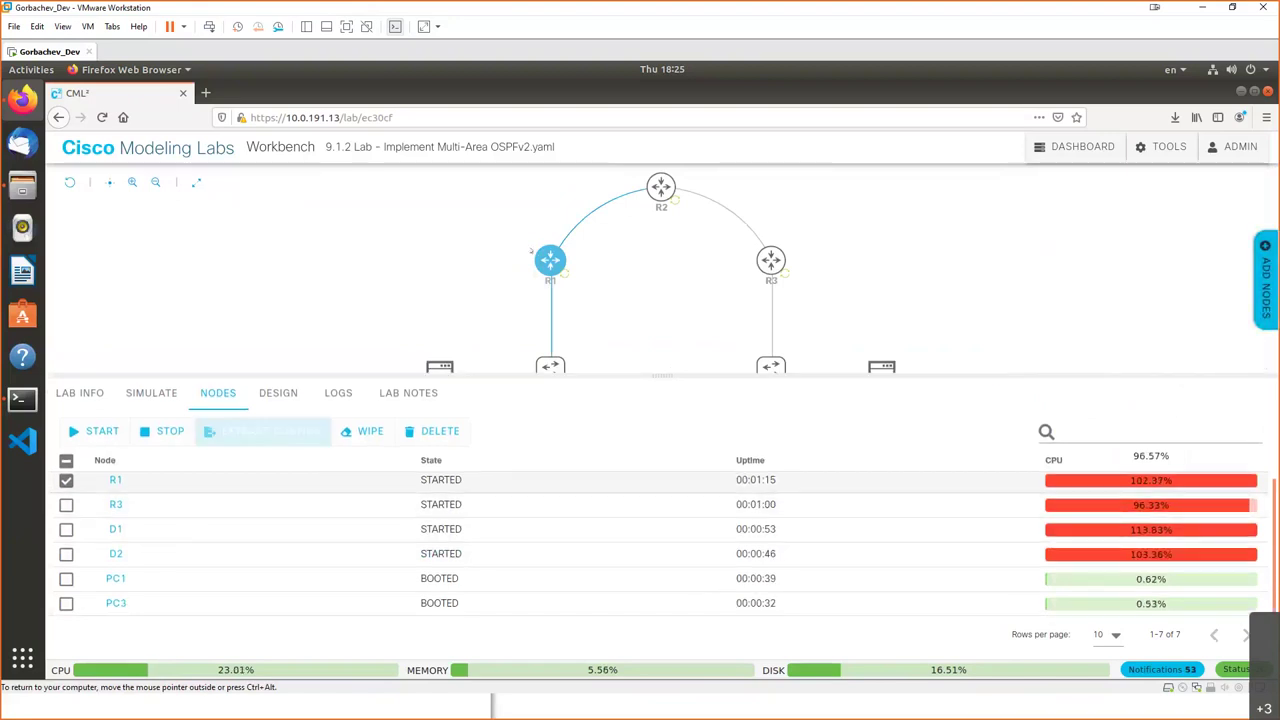
pyautogui.click(659, 255)
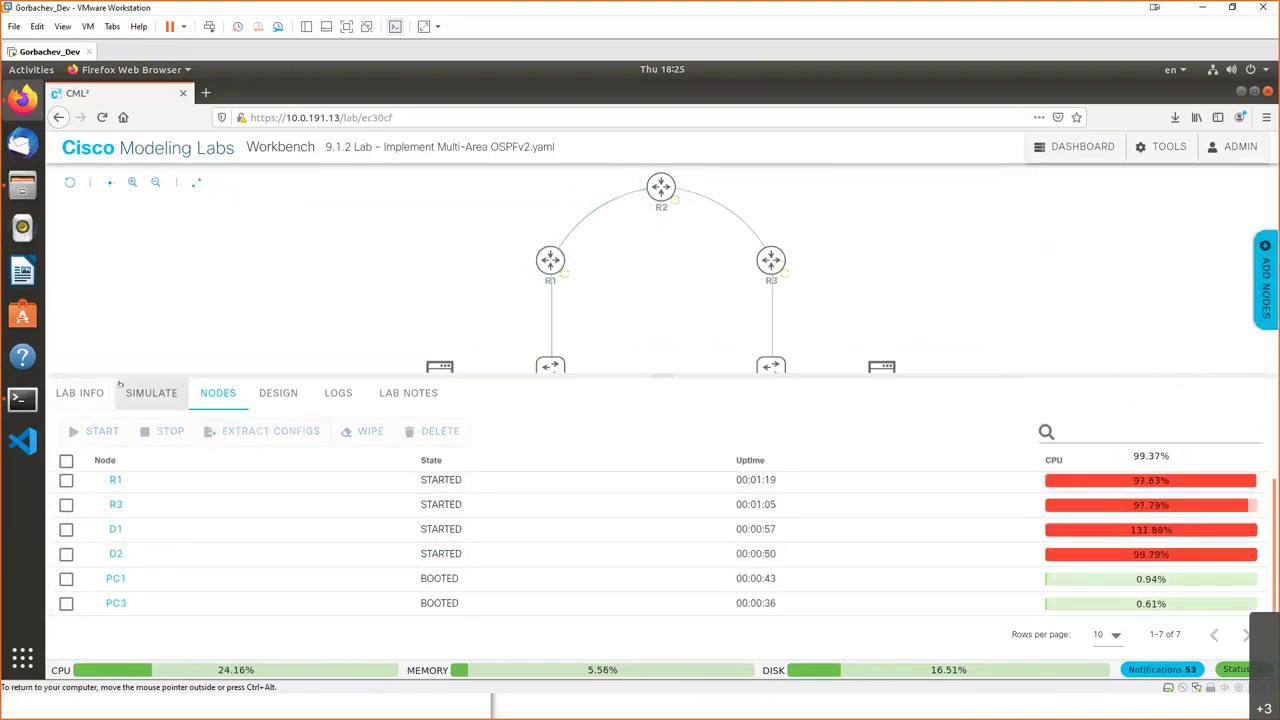
pyautogui.click(661, 188)
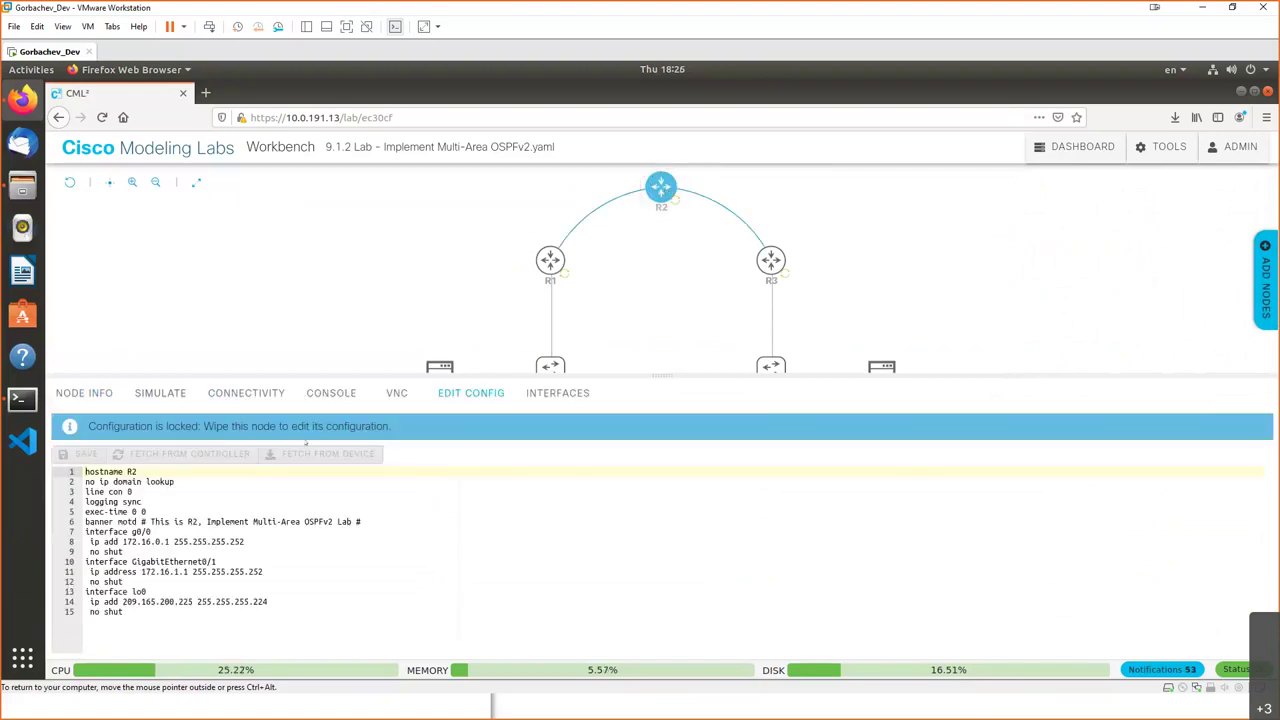
# Step: Open a console session on R2 showing its boot log with G0/0, G0/1 and Loopback0 up
pyautogui.click(331, 393)
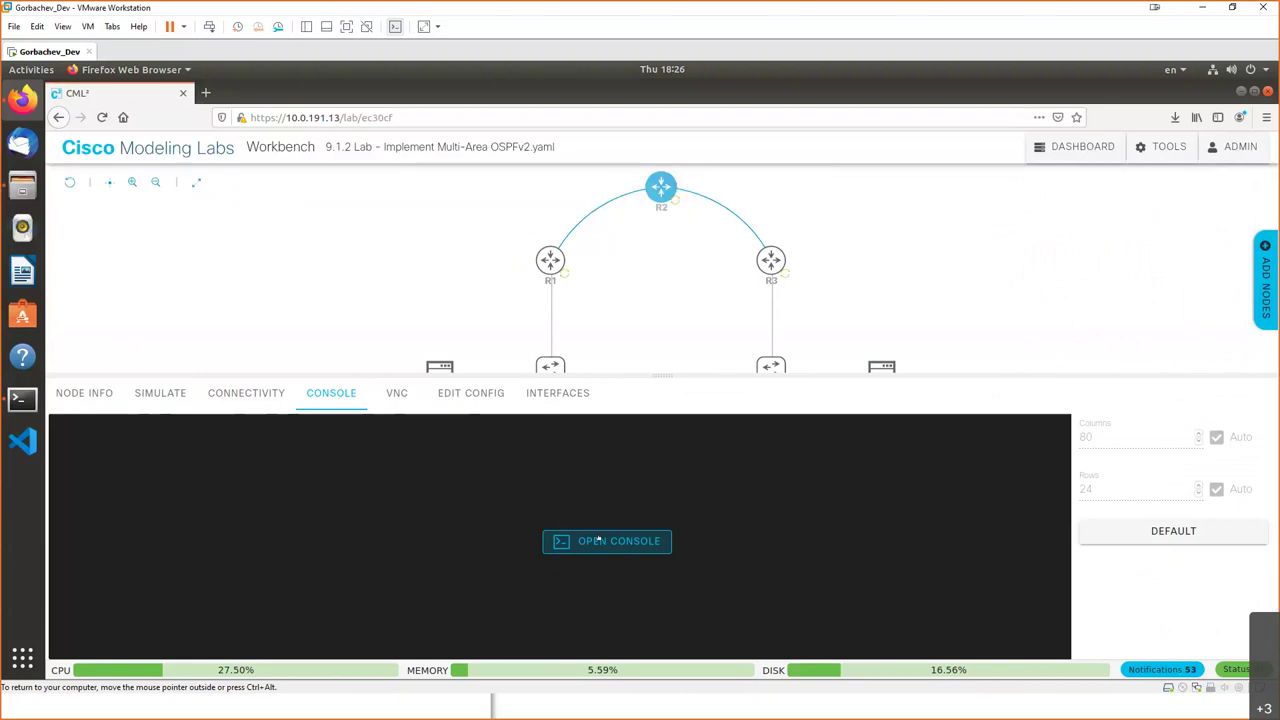
pyautogui.click(598, 540)
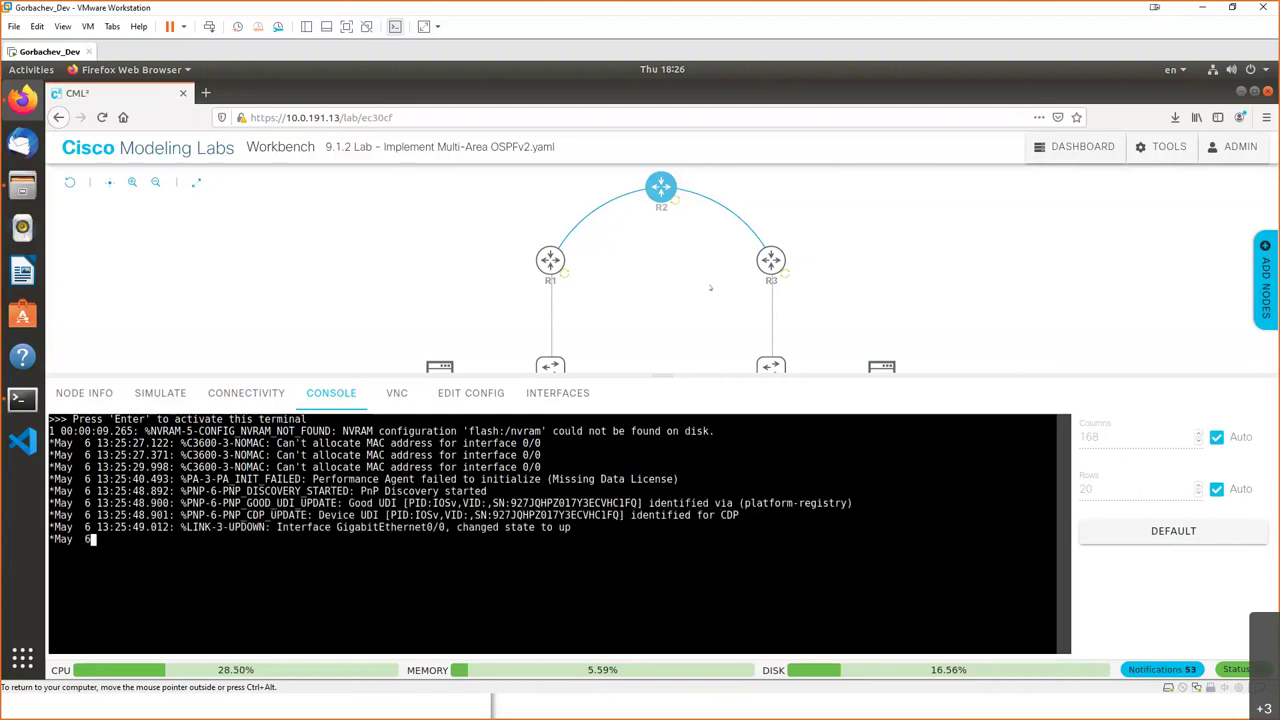
pyautogui.moveTo(744, 285)
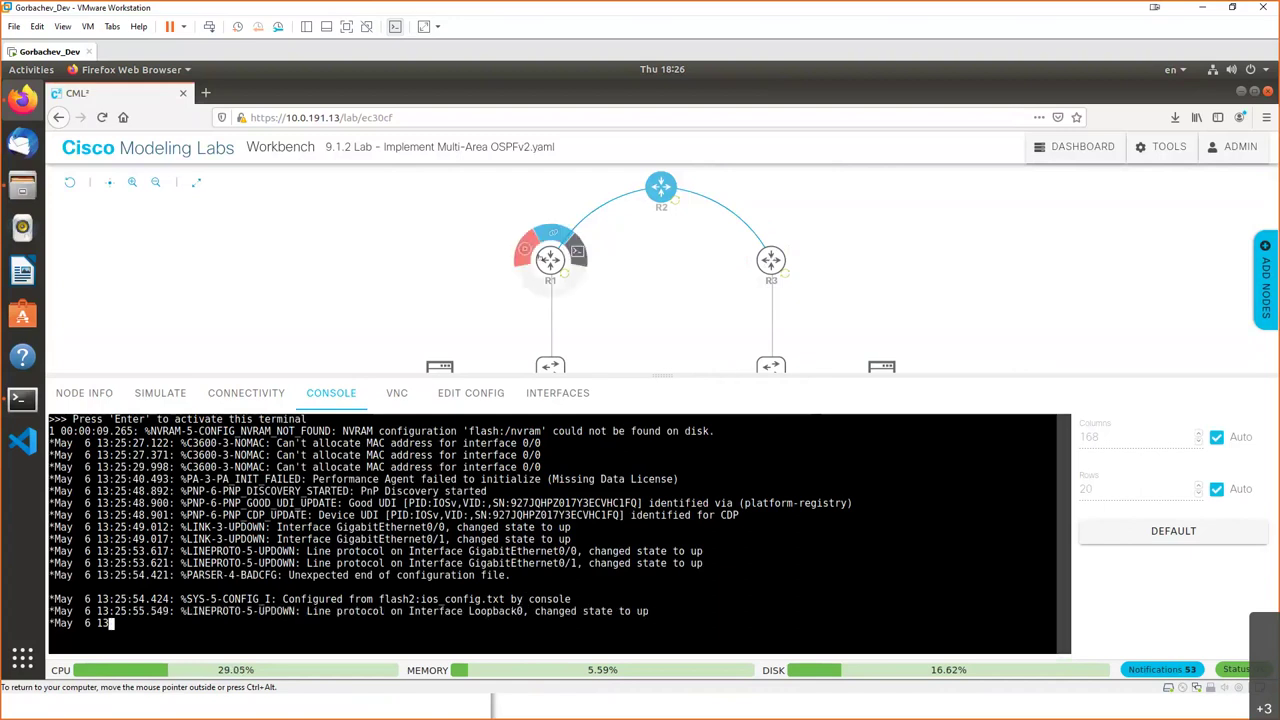
# Step: Start a console session on R1 and switch to R3's console view
pyautogui.click(550, 260)
pyautogui.click(600, 545)
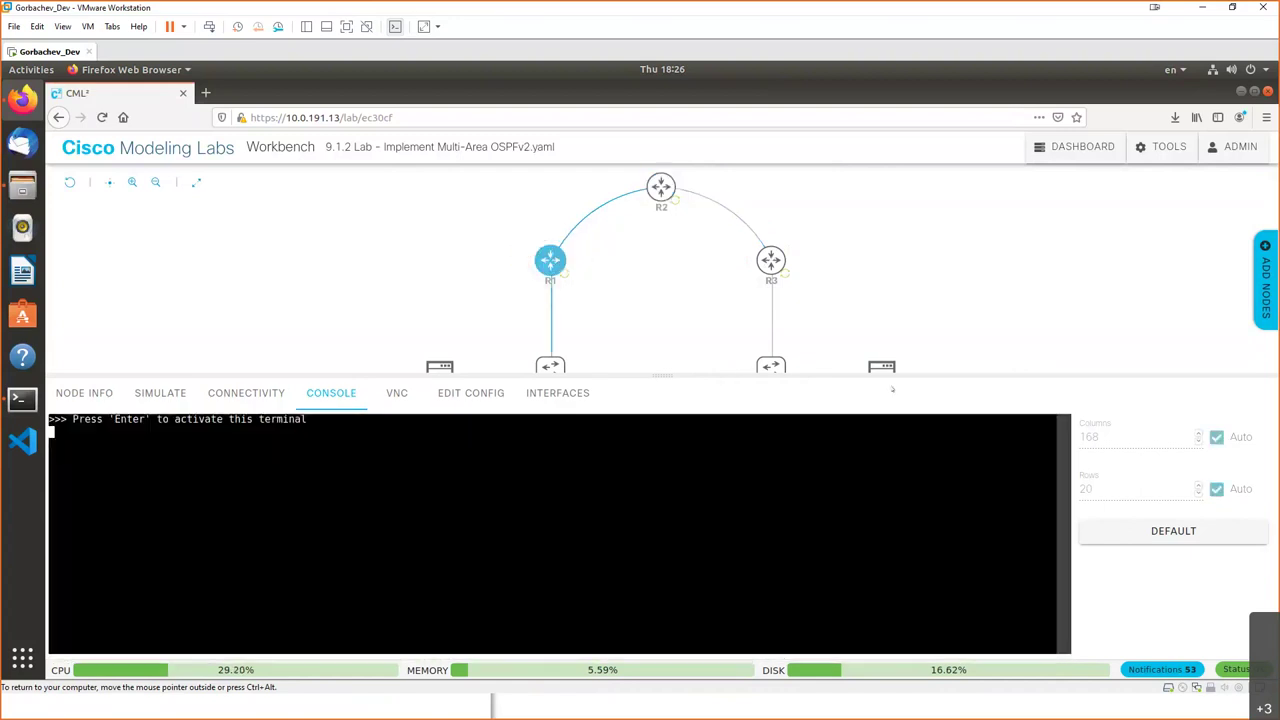
pyautogui.click(764, 280)
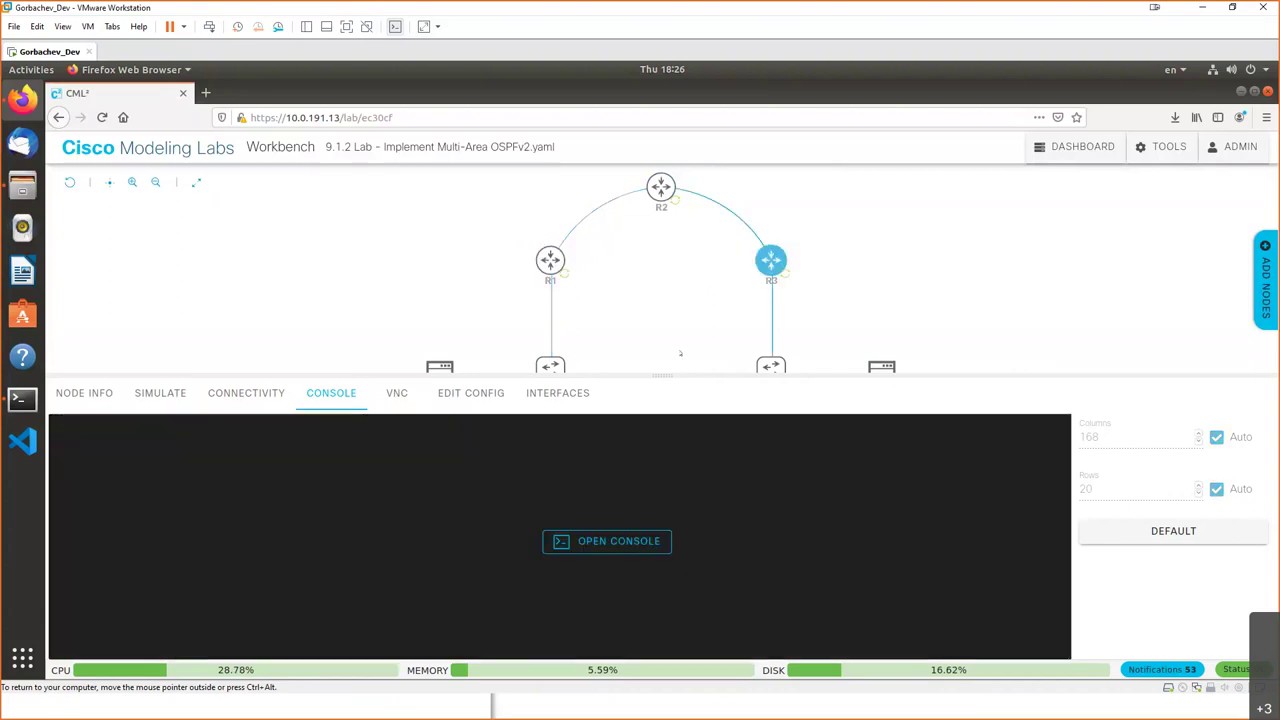
pyautogui.scroll(-3, 670, 248)
pyautogui.moveTo(435, 281)
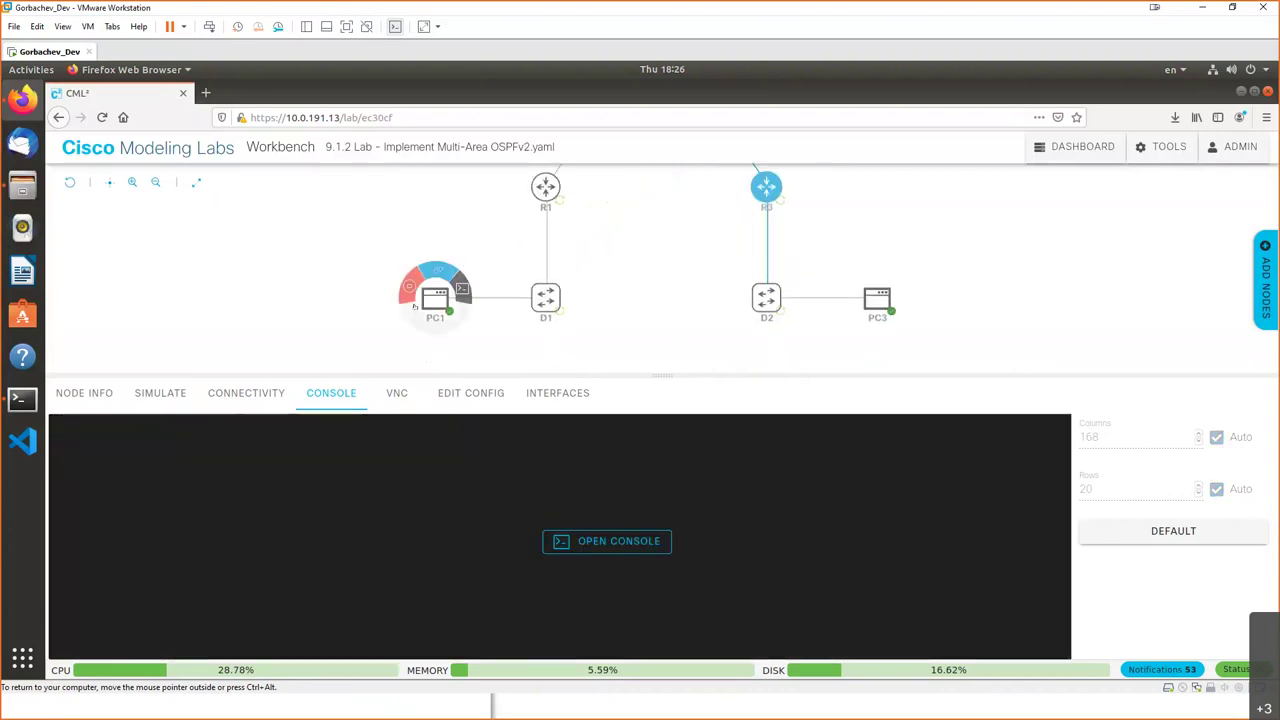
pyautogui.scroll(2, 601, 343)
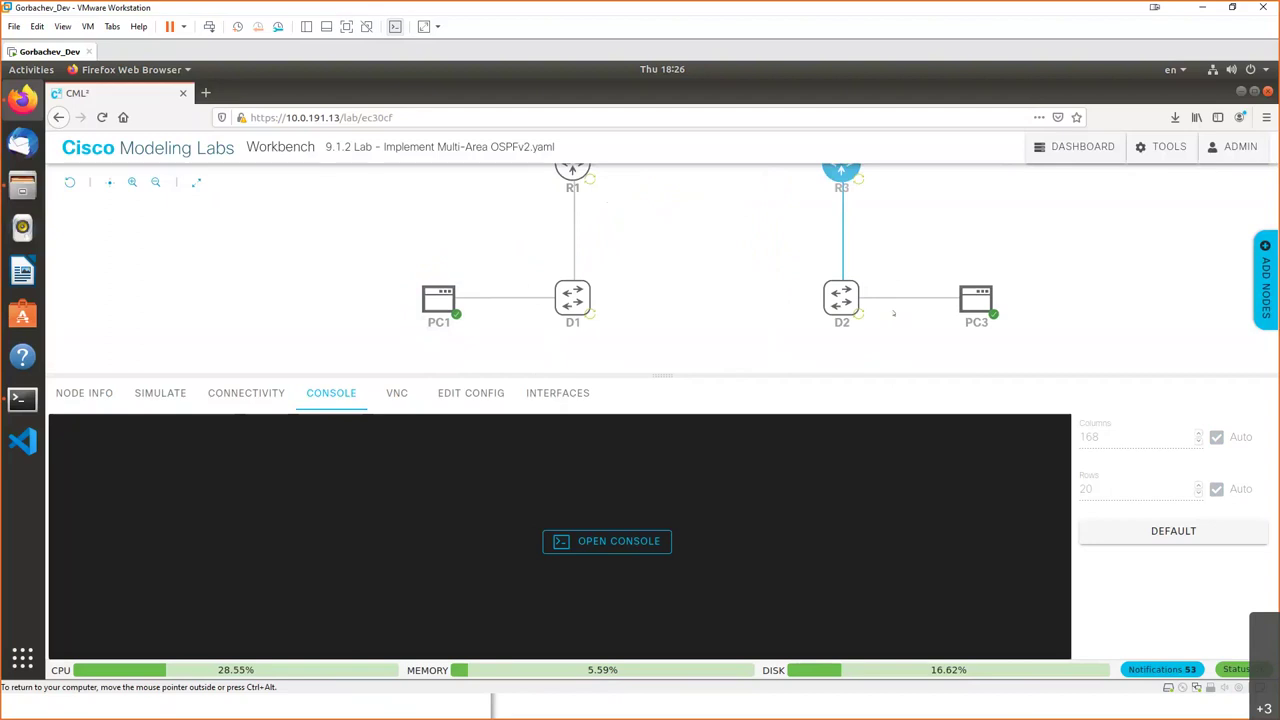
pyautogui.scroll(1, 458, 318)
pyautogui.scroll(1, 459, 318)
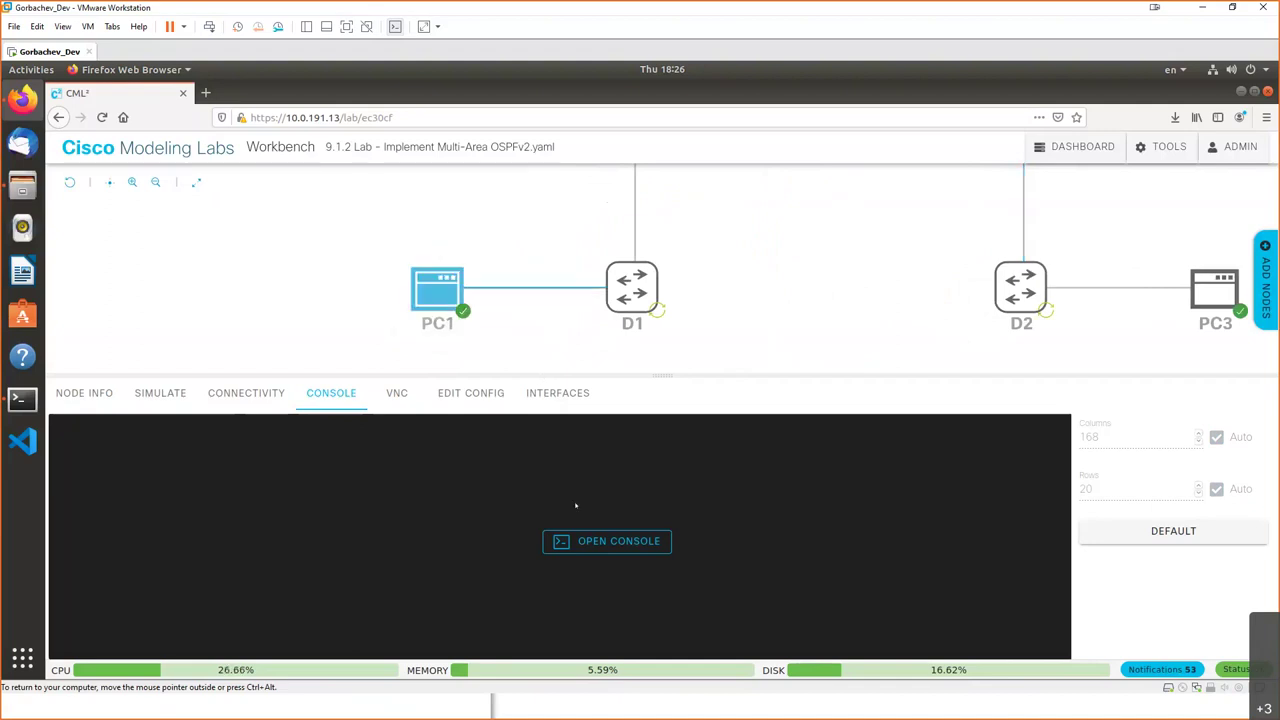
# Step: Open PC1's console session and bring up its login prompt
pyautogui.click(604, 541)
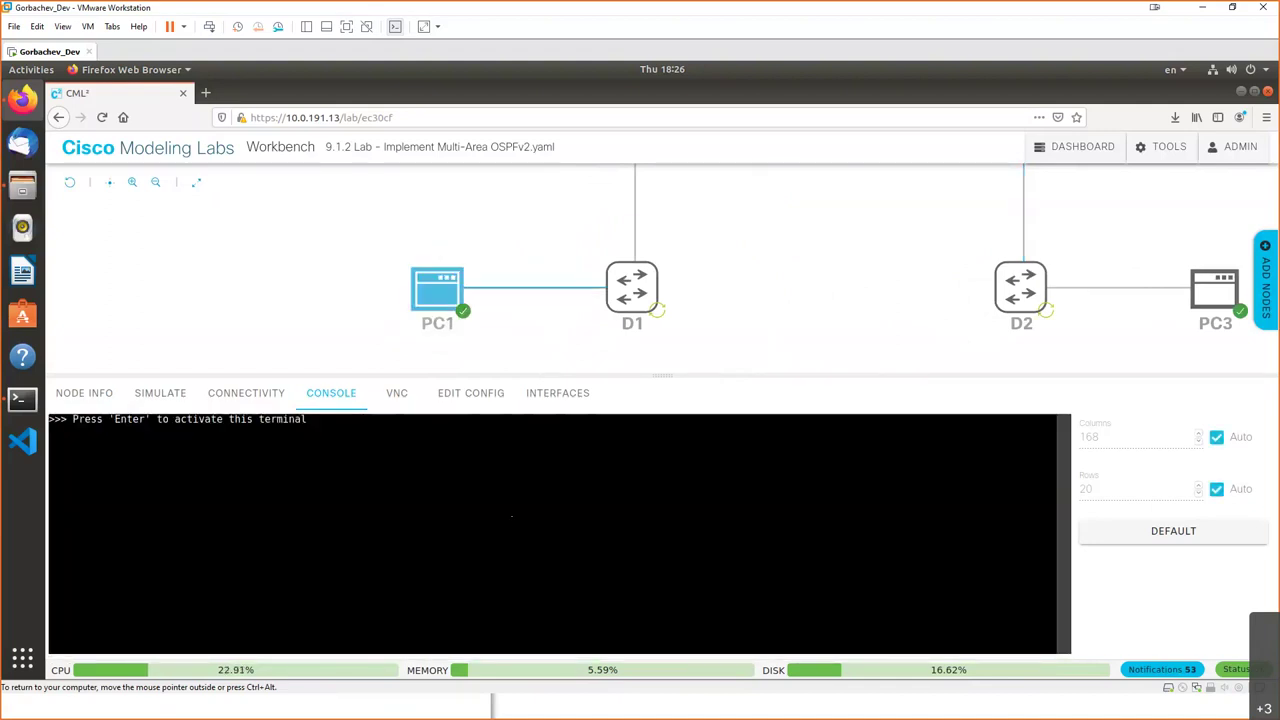
pyautogui.press('Return')
pyautogui.press('Return')
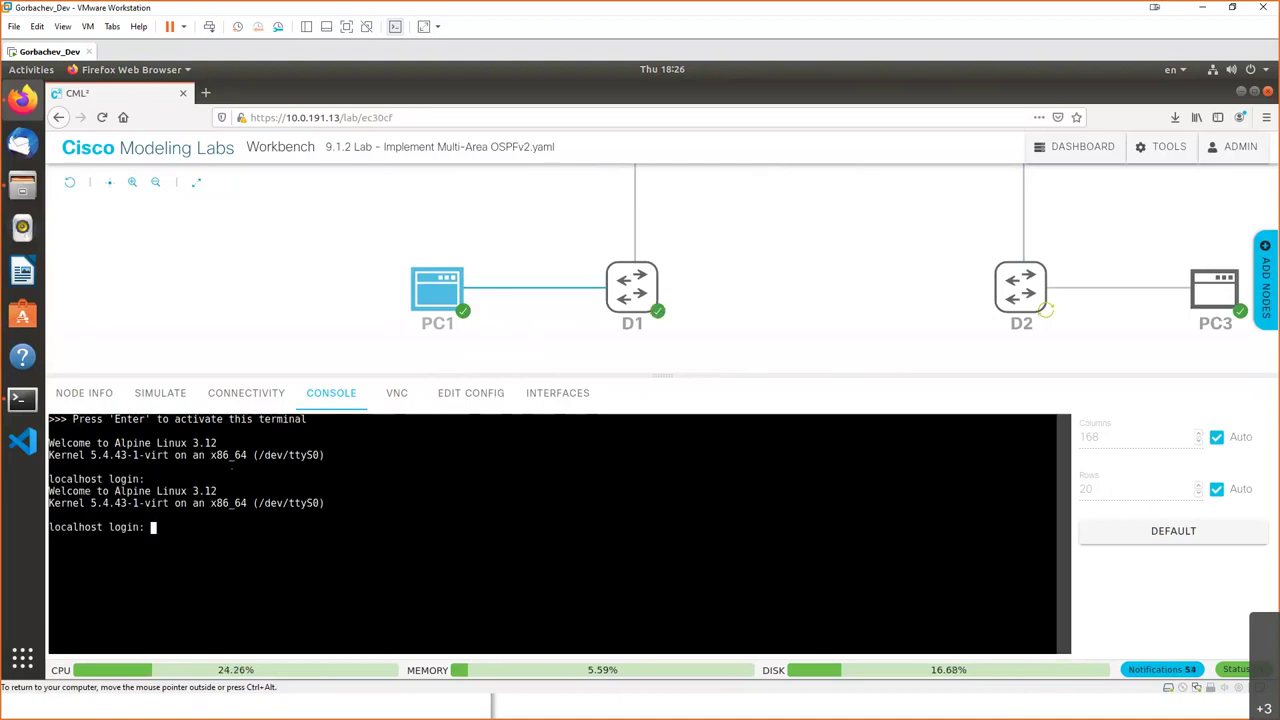
pyautogui.moveTo(147, 527); pyautogui.dragTo(66, 527)
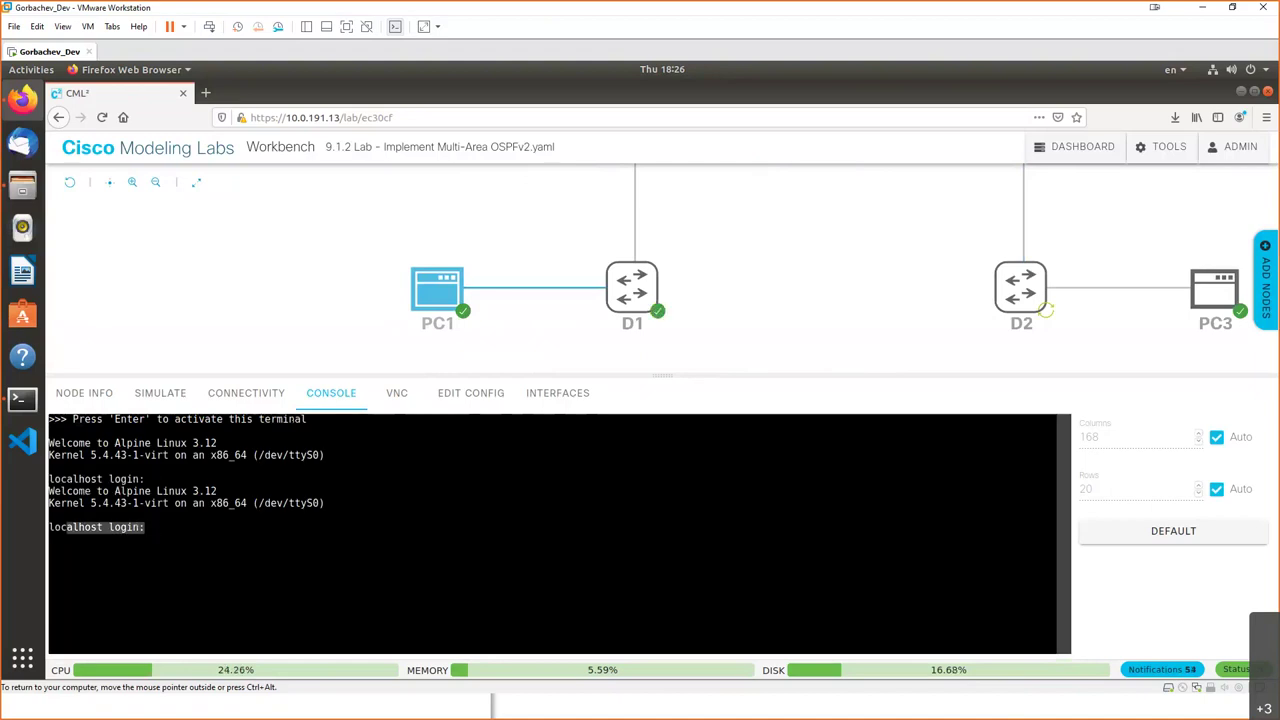
# Step: Open switch D1's console session and reach the D1> prompt
pyautogui.moveTo(680, 277); pyautogui.dragTo(675, 356)
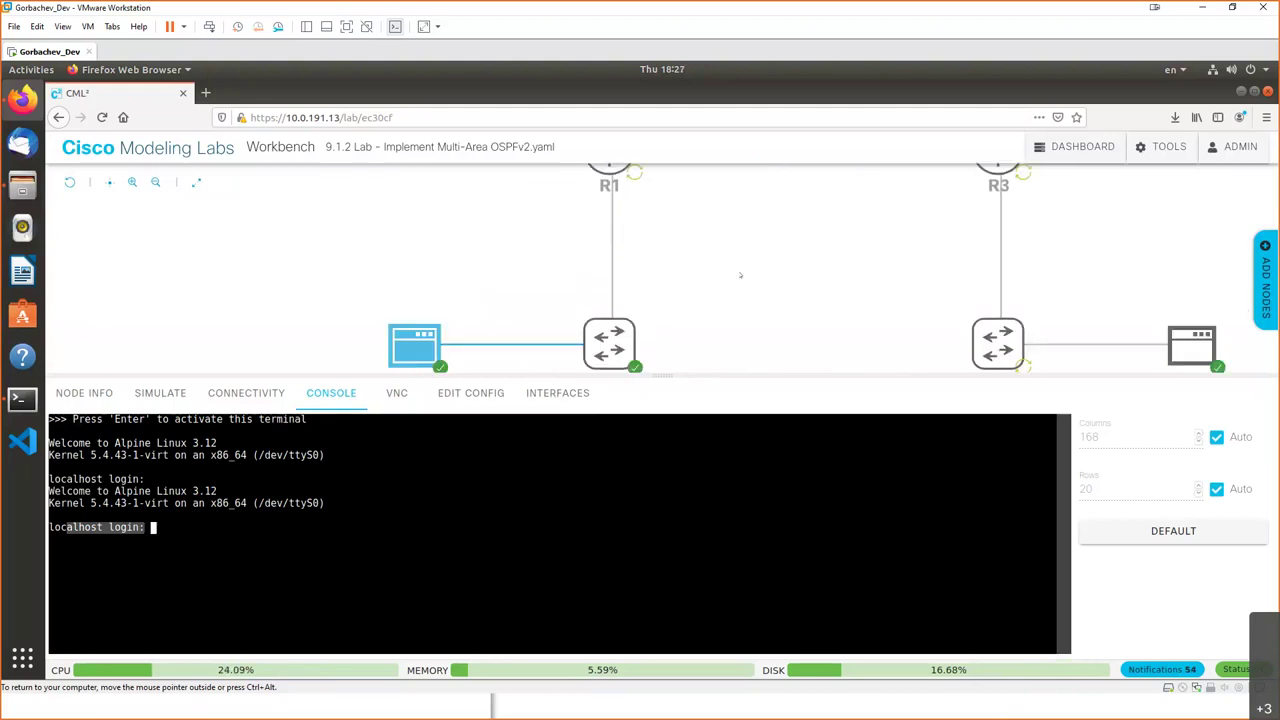
pyautogui.moveTo(740, 275); pyautogui.dragTo(731, 214)
pyautogui.click(597, 310)
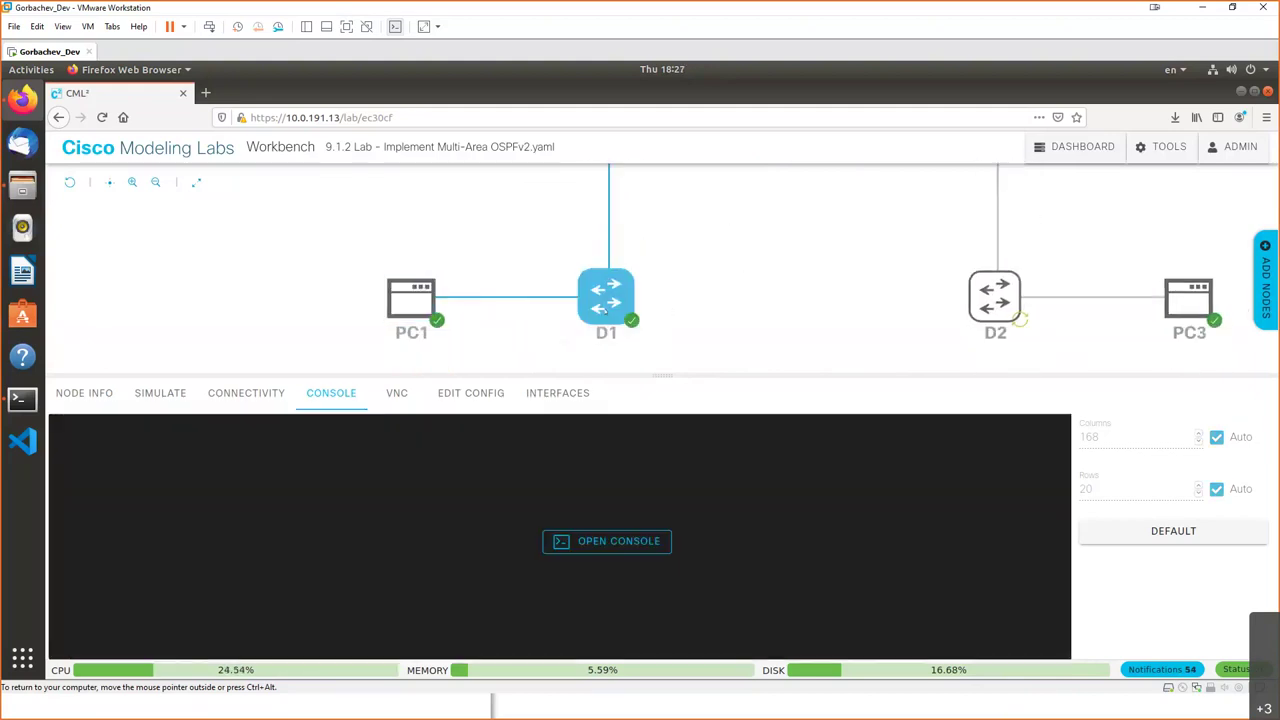
pyautogui.click(556, 541)
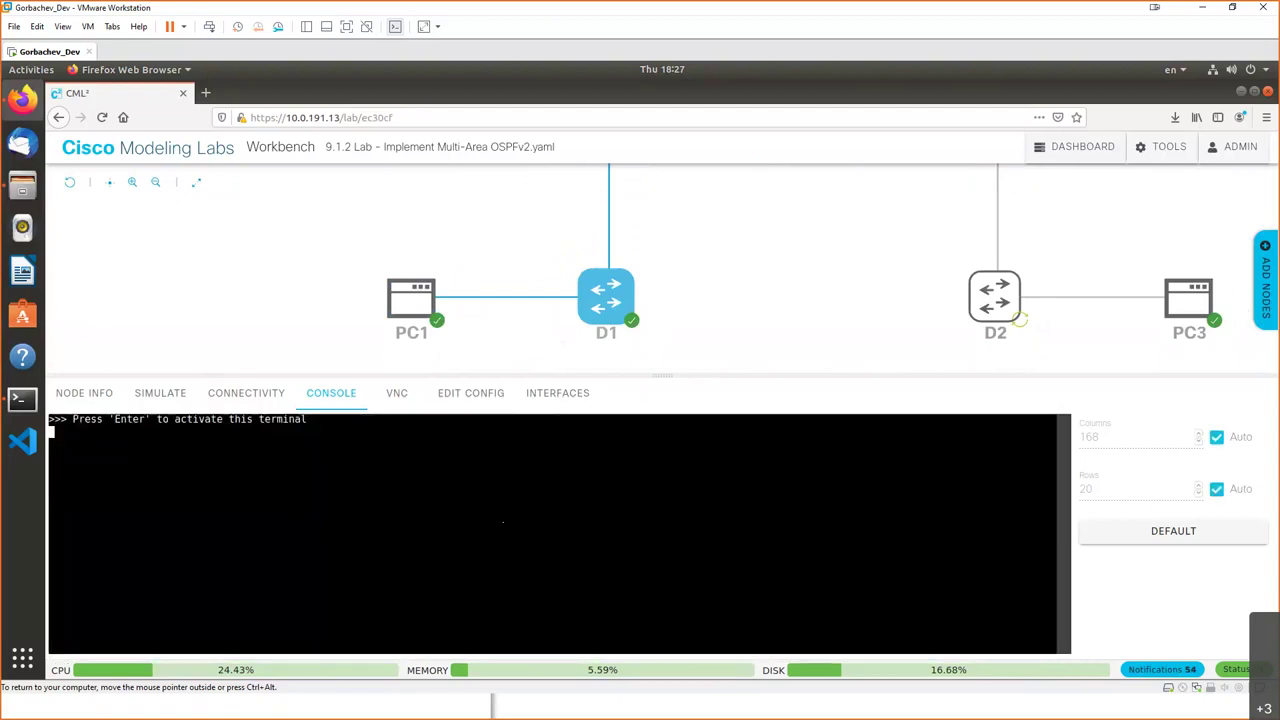
pyautogui.press('Return')
pyautogui.press('Return')
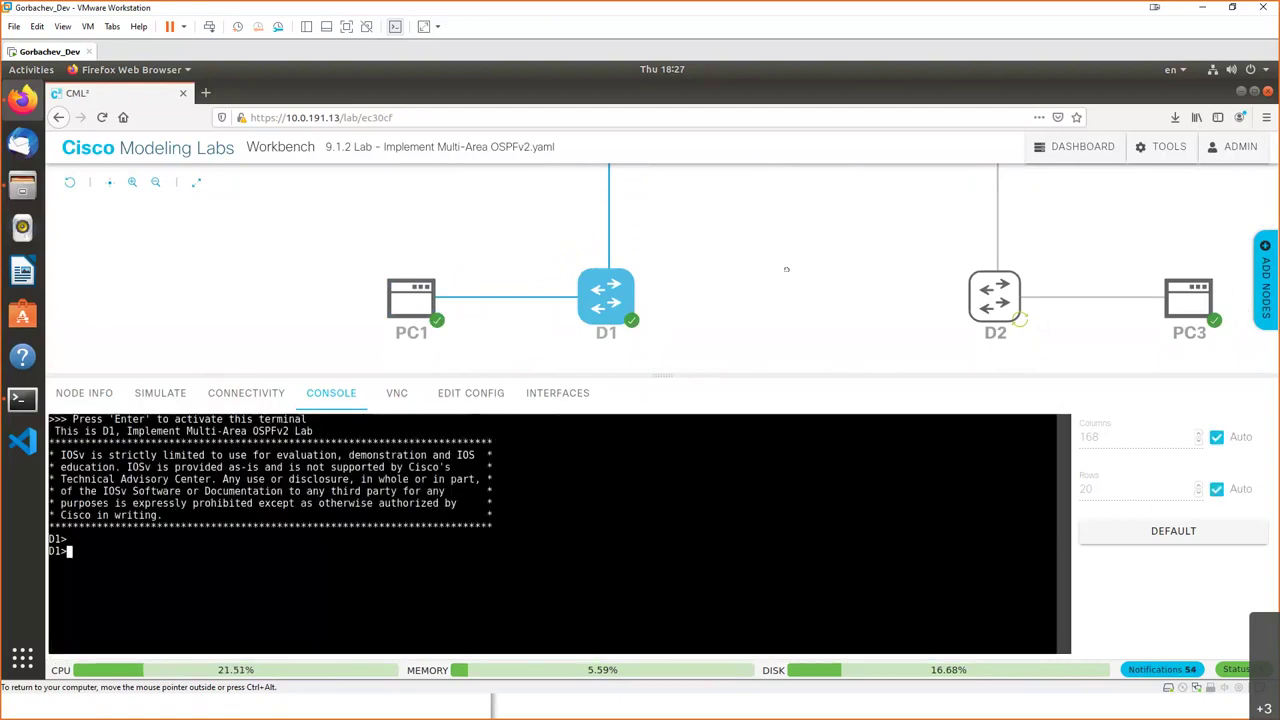
pyautogui.scroll(3, 786, 269)
pyautogui.scroll(-1, 715, 308)
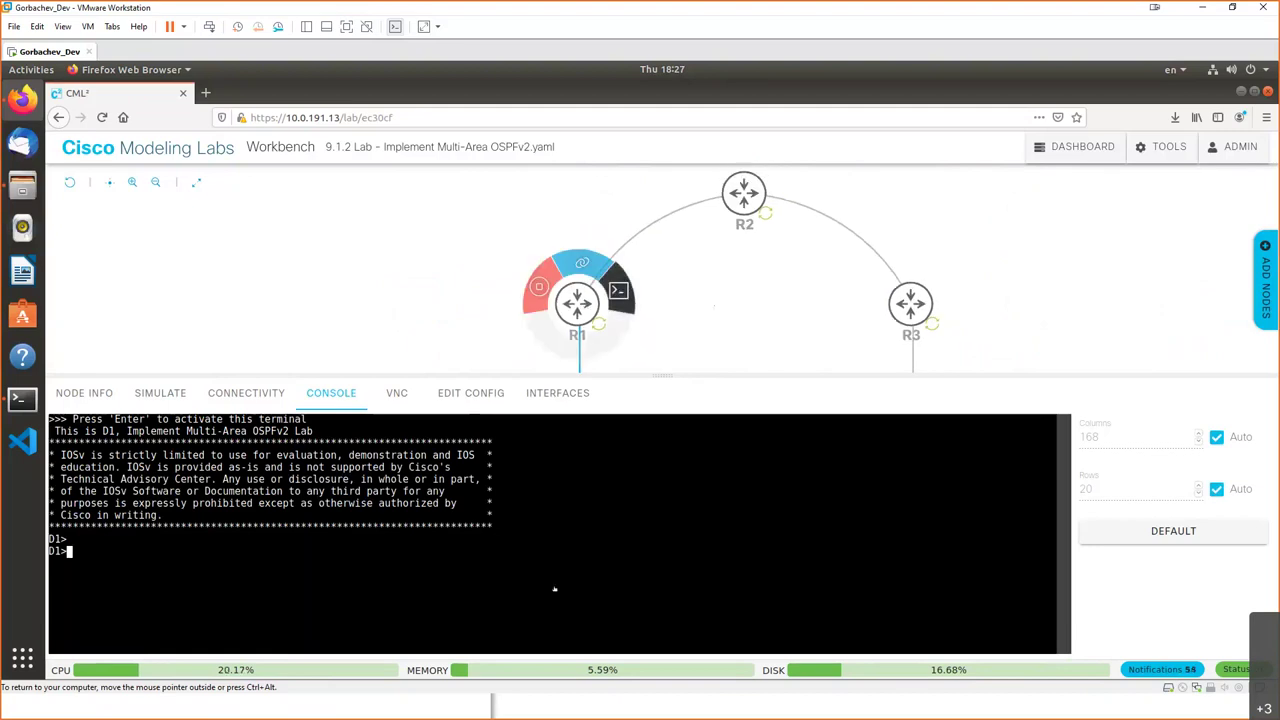
pyautogui.click(577, 303)
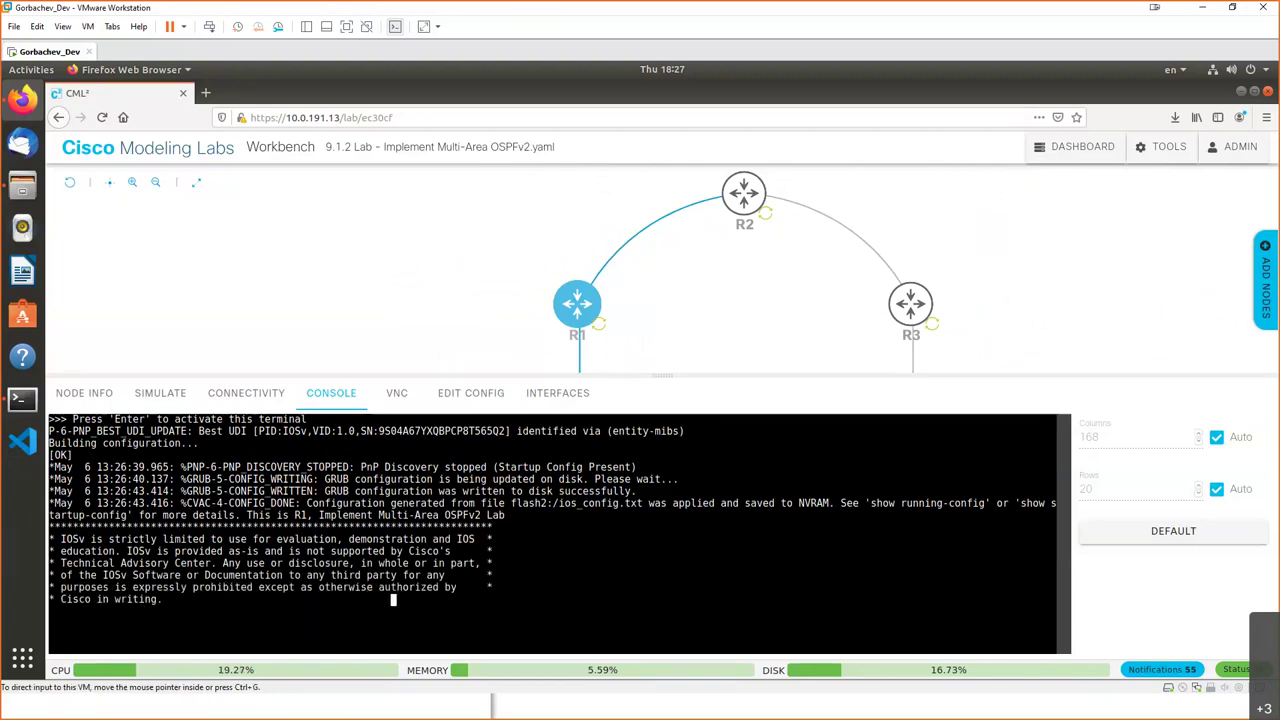
# Step: Bring up the R1> prompt in R1's console
pyautogui.click(474, 341)
pyautogui.press('Return')
pyautogui.press('Return')
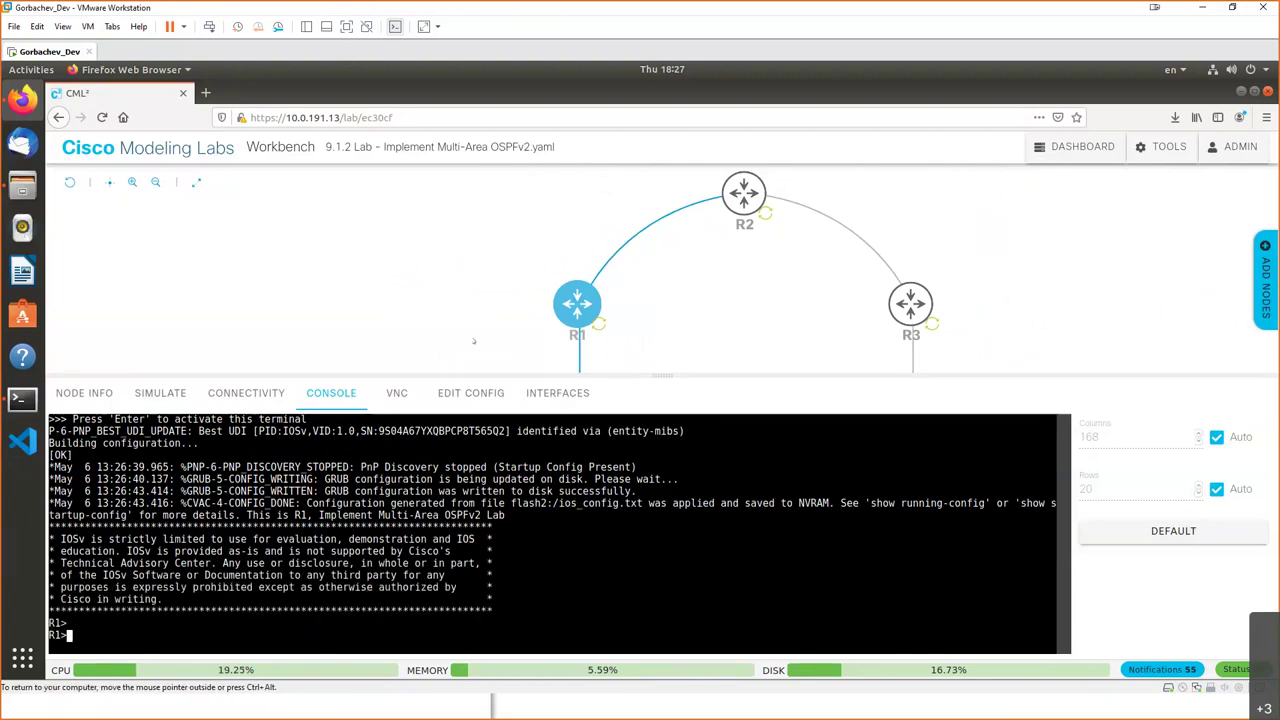
pyautogui.moveTo(744, 193)
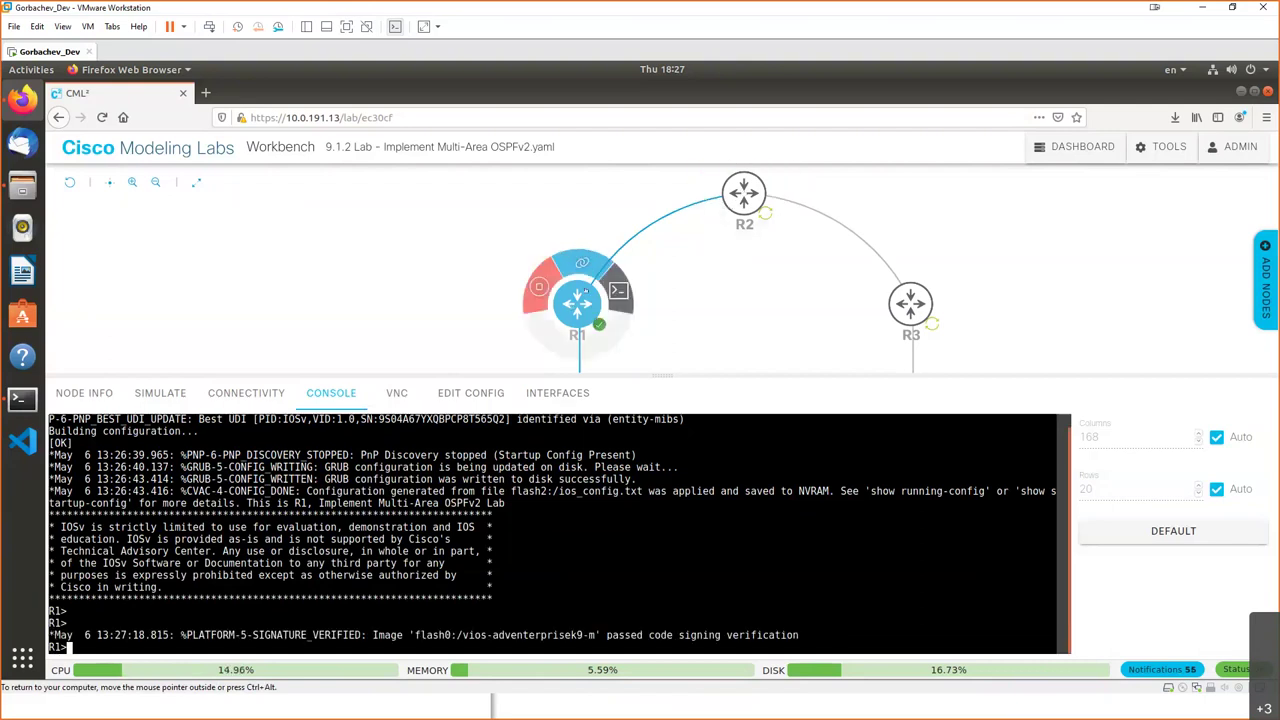
# Step: Check R1's links: GigabitEthernet0/0 to R2 G0/0 and GigabitEthernet0/1 to D1 G0/1
pyautogui.click(227, 393)
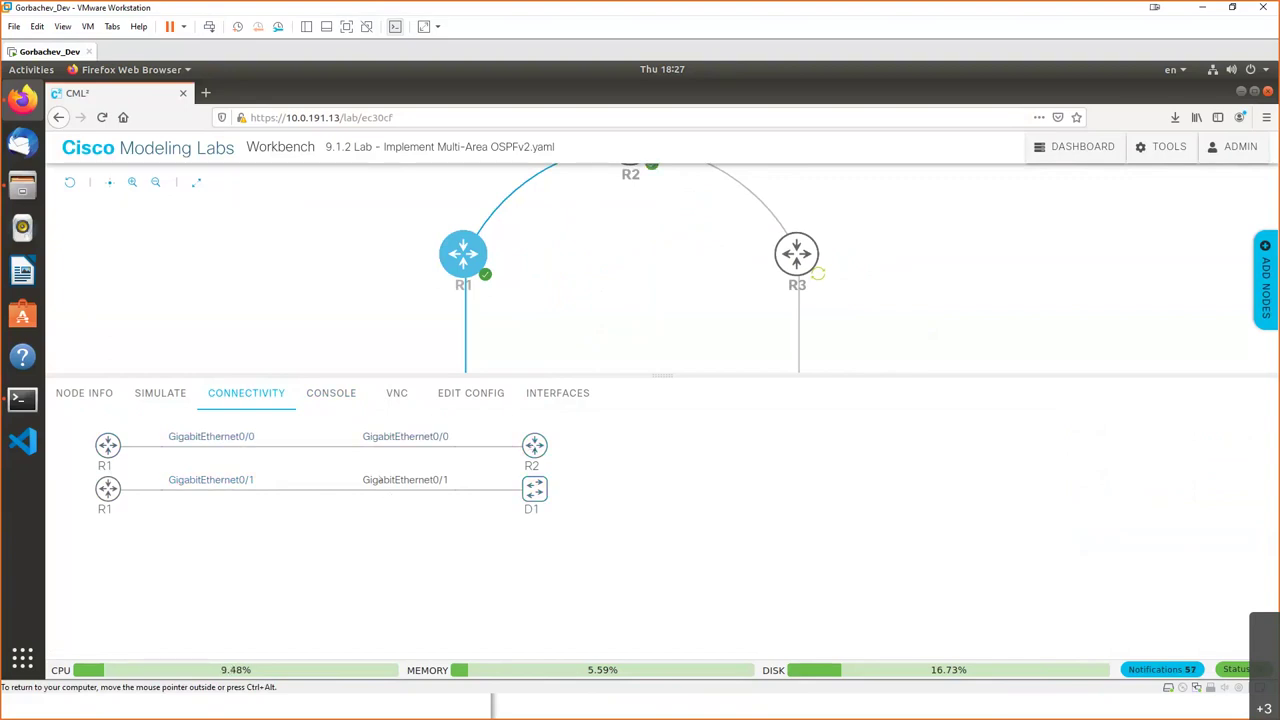
pyautogui.click(557, 393)
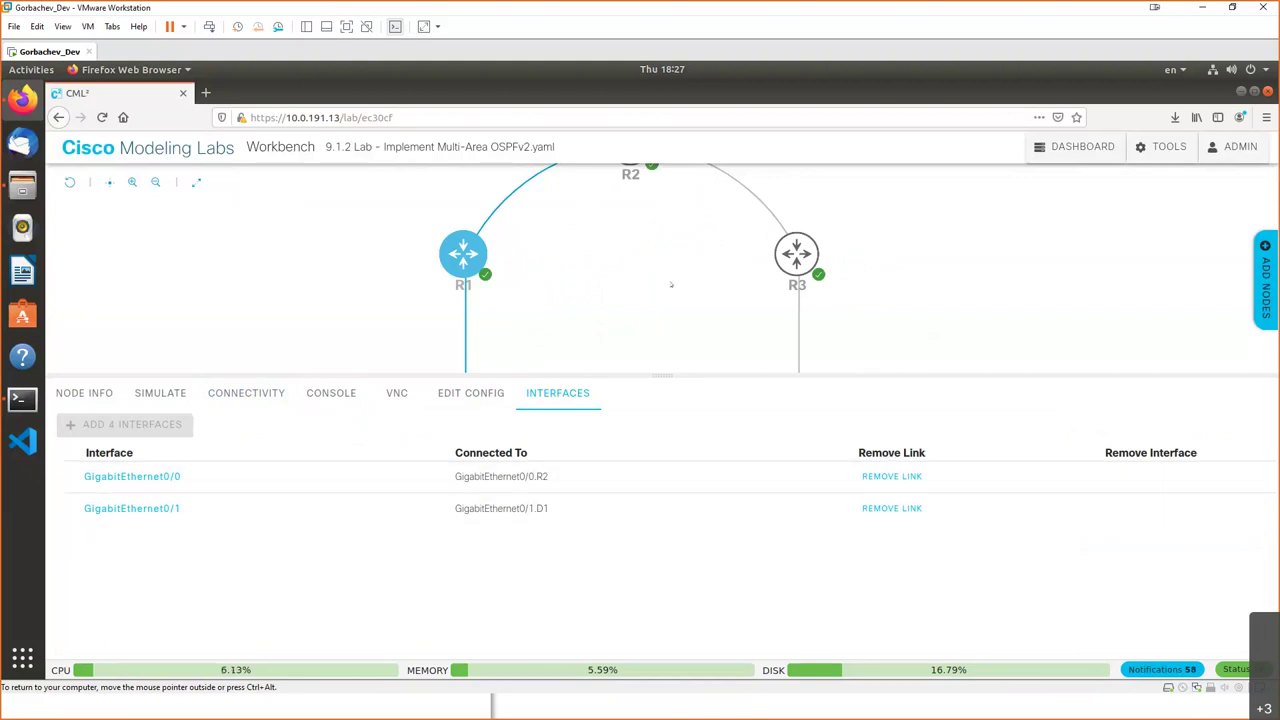
pyautogui.click(326, 393)
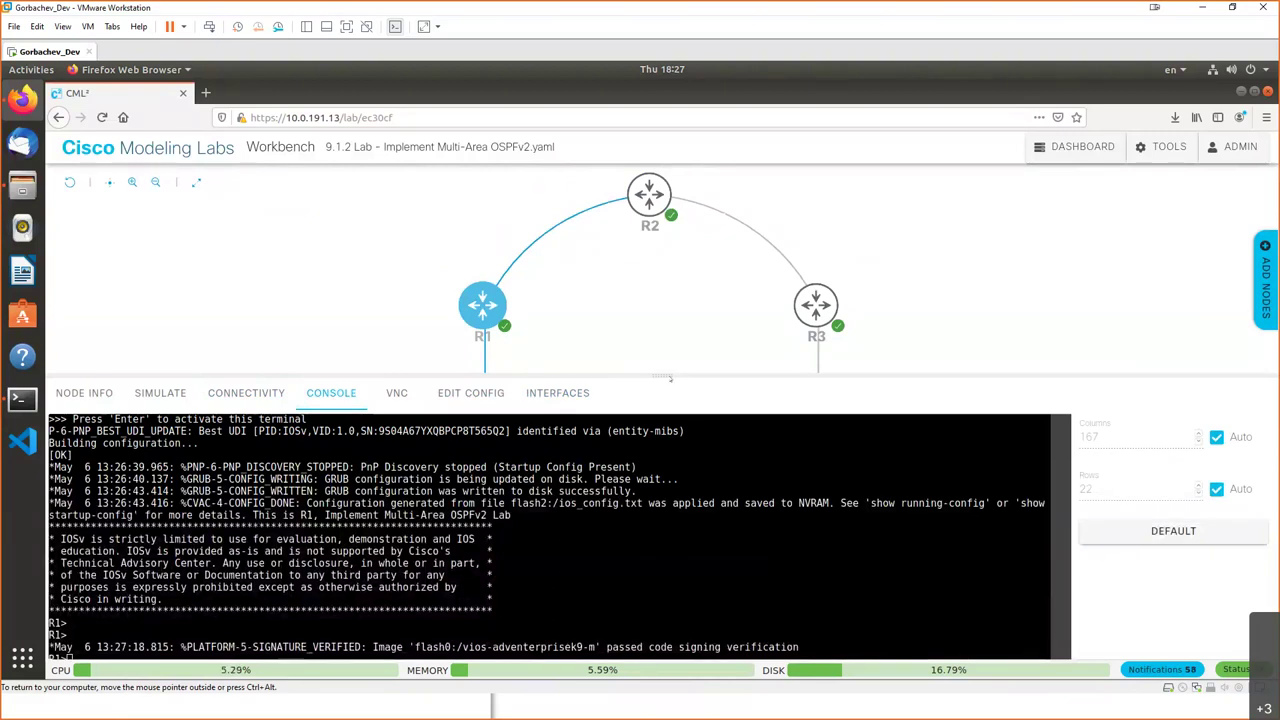
pyautogui.moveTo(575, 378); pyautogui.dragTo(648, 343)
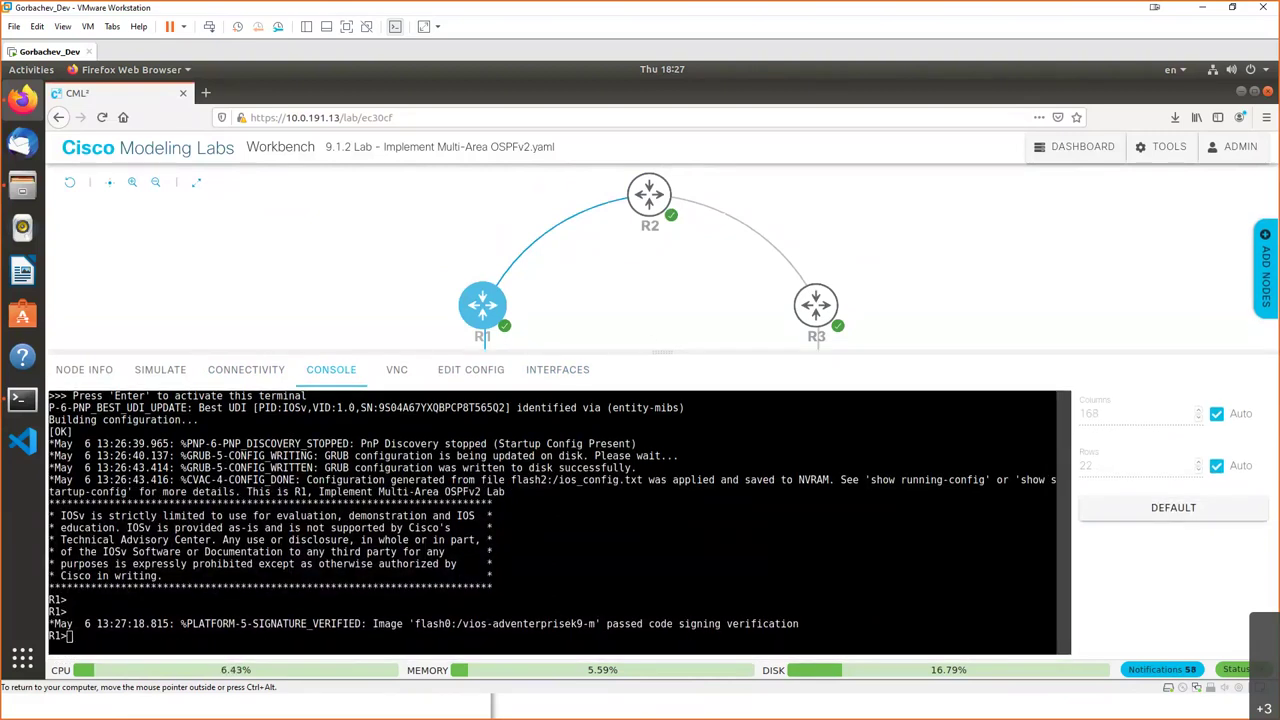
pyautogui.press('Return')
pyautogui.press('Return')
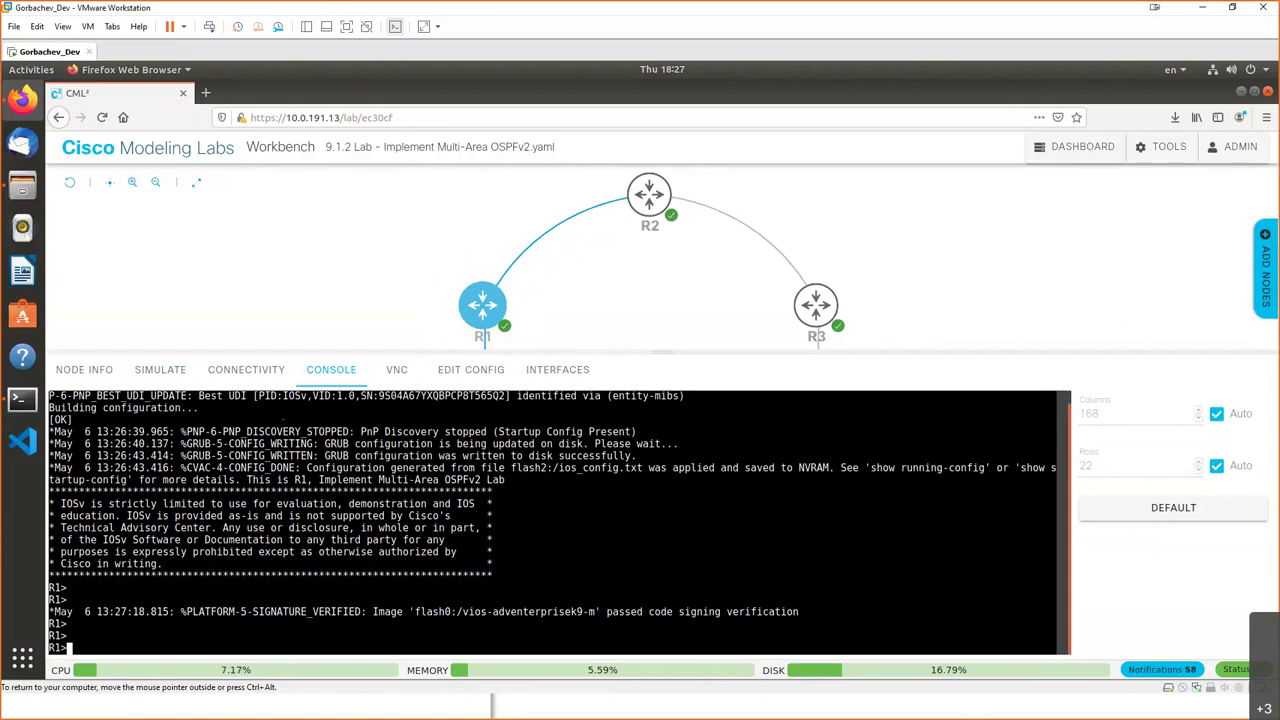
pyautogui.click(246, 369)
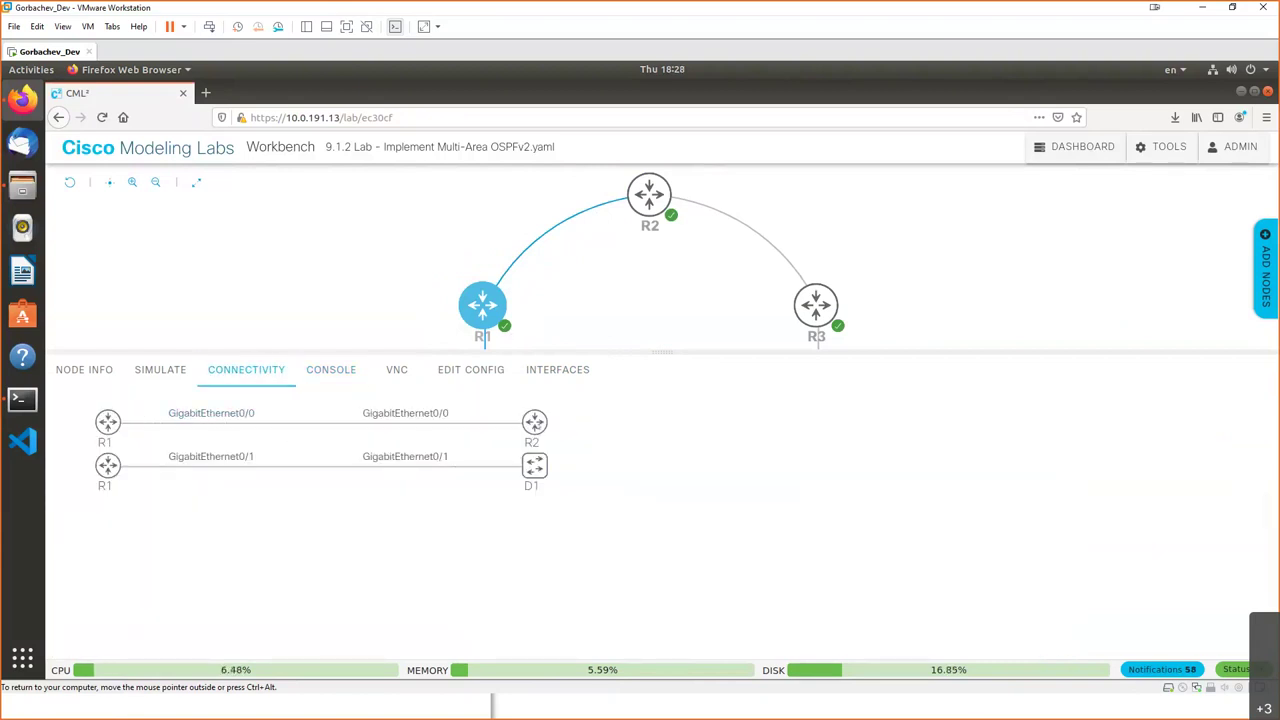
# Step: On R1, give GigabitEthernet0/0 address 10.0.0.1 255.255.255.0 and enable it with no shutdown
pyautogui.click(331, 369)
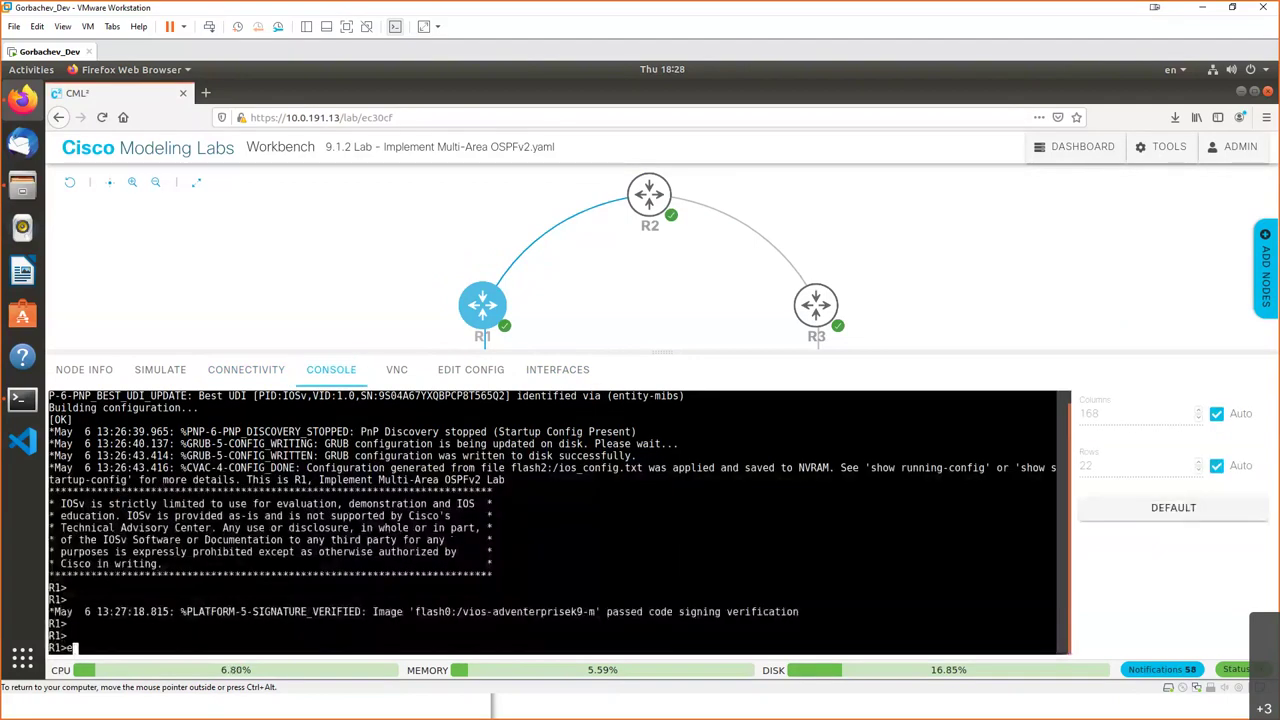
pyautogui.press('Return')
pyautogui.write('en')
pyautogui.press('Return')
pyautogui.write('conf t')
pyautogui.press('Return')
pyautogui.write('int g0/0')
pyautogui.press('Return')
pyautogui.write('ip add 10')
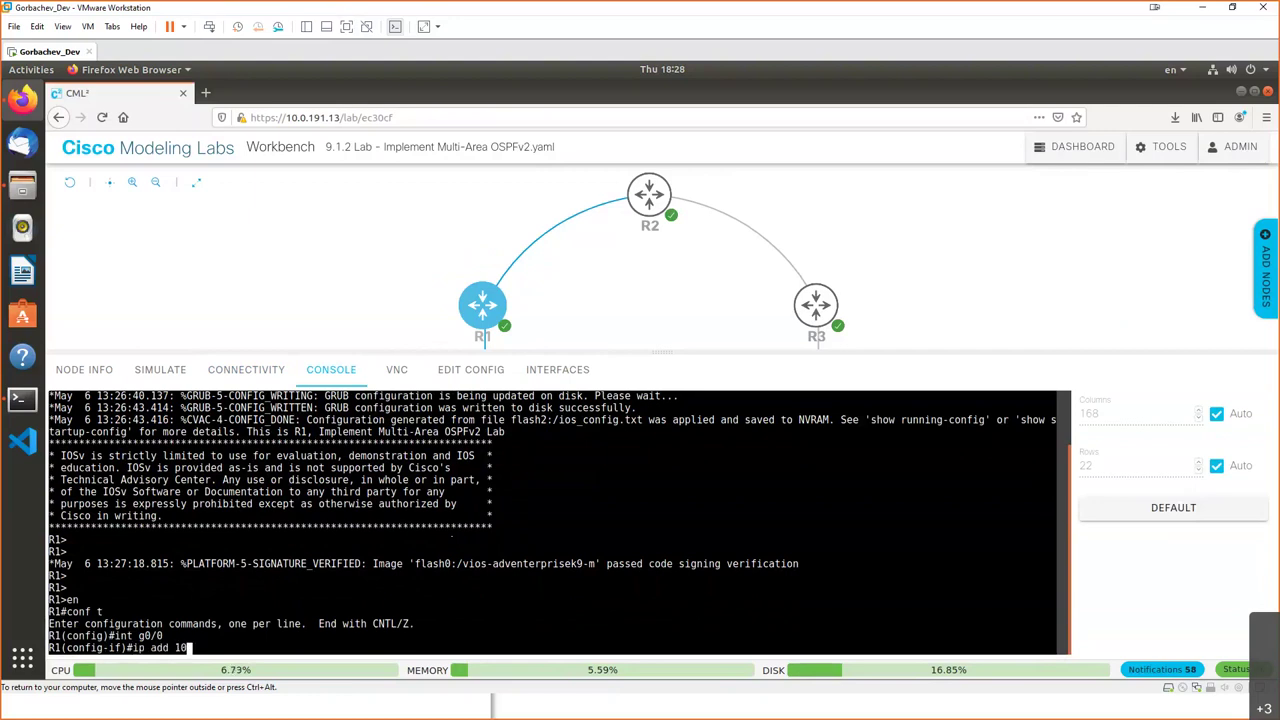
pyautogui.write('.0.0.1 255.255.255.0')
pyautogui.press('Return')
pyautogui.write('nio')
pyautogui.press('BackSpace')
pyautogui.press('BackSpace')
pyautogui.write('o sh')
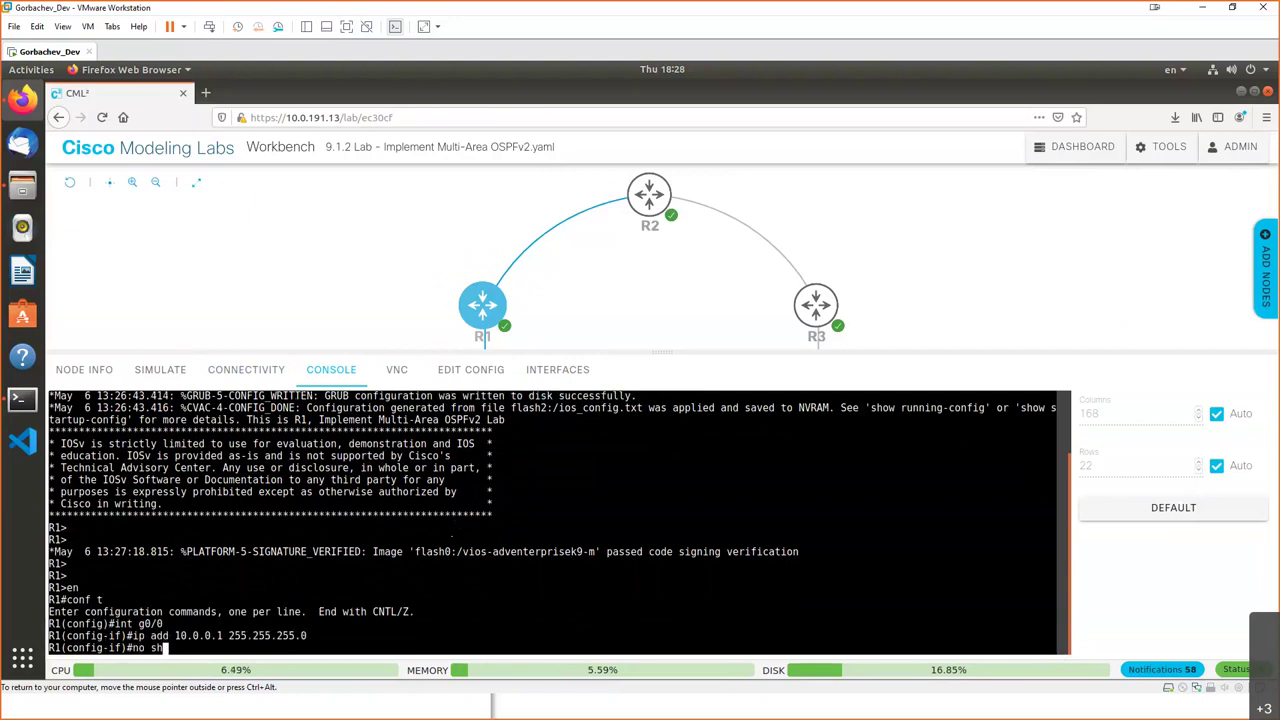
pyautogui.press('Return')
pyautogui.moveTo(649, 195)
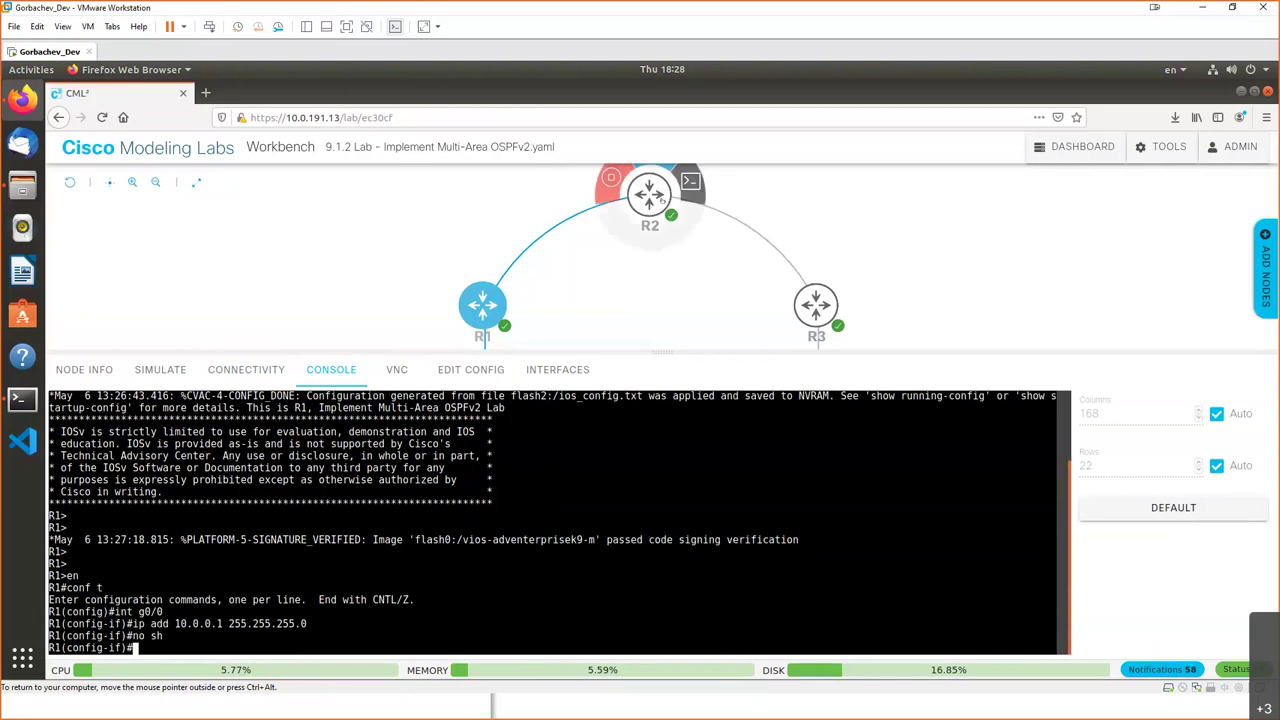
# Step: On R2, give GigabitEthernet0/0 address 10.0.0.2 255.255.255.0 and enable it
pyautogui.click(649, 195)
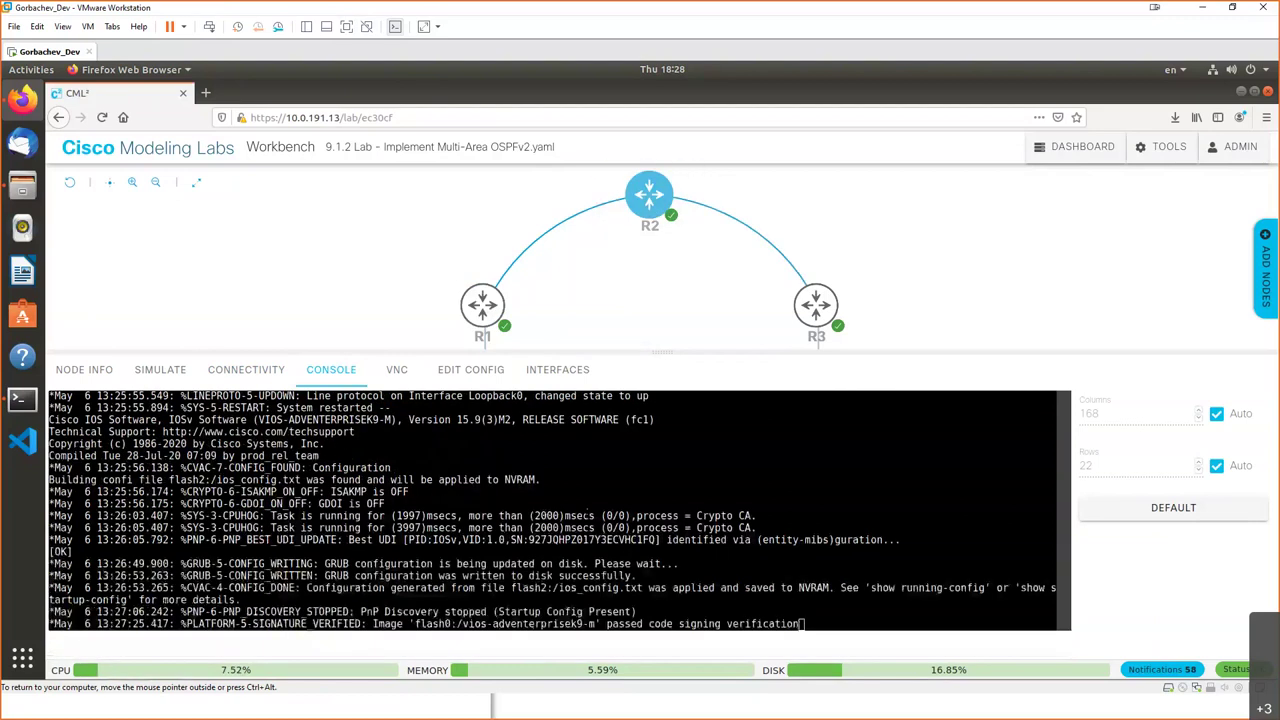
pyautogui.press('Return')
pyautogui.press('Return')
pyautogui.press('Return')
pyautogui.press('Return')
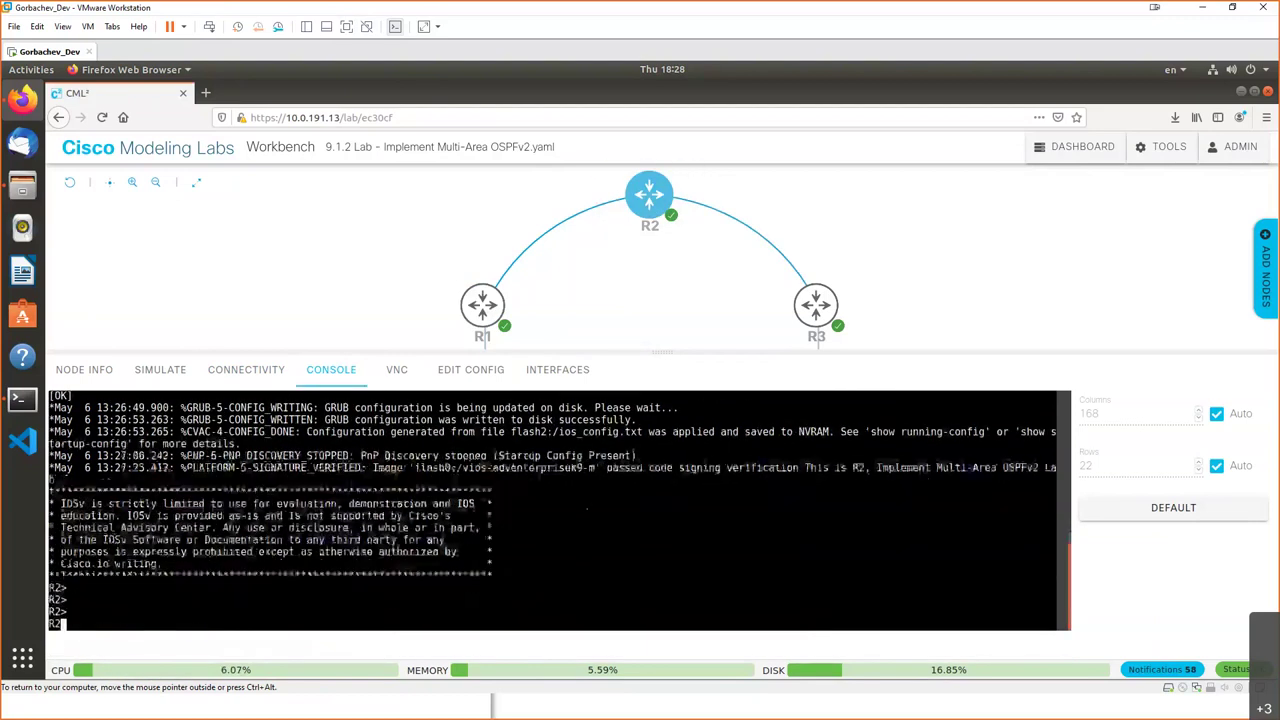
pyautogui.write('en')
pyautogui.press('Return')
pyautogui.write('conf t')
pyautogui.press('Return')
pyautogui.write('int g0/0')
pyautogui.press('Return')
pyautogui.write('ip add ')
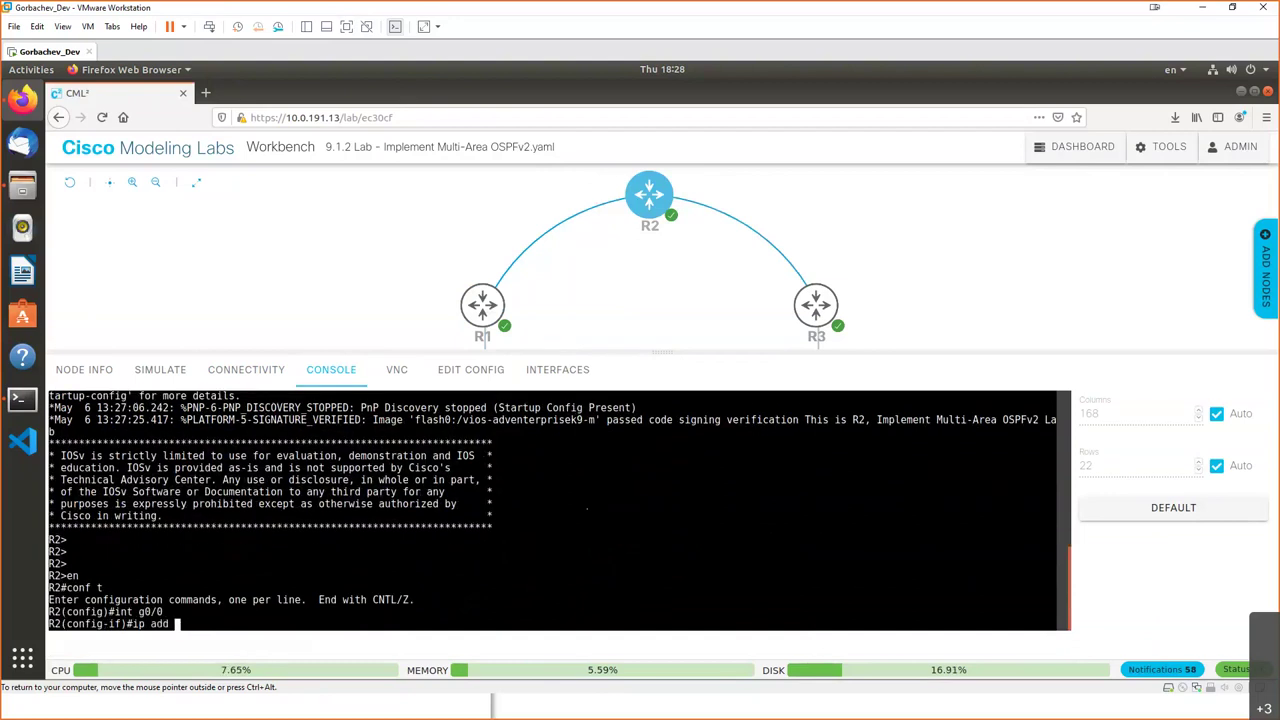
pyautogui.write('10.0.0.2 255.255.255.0')
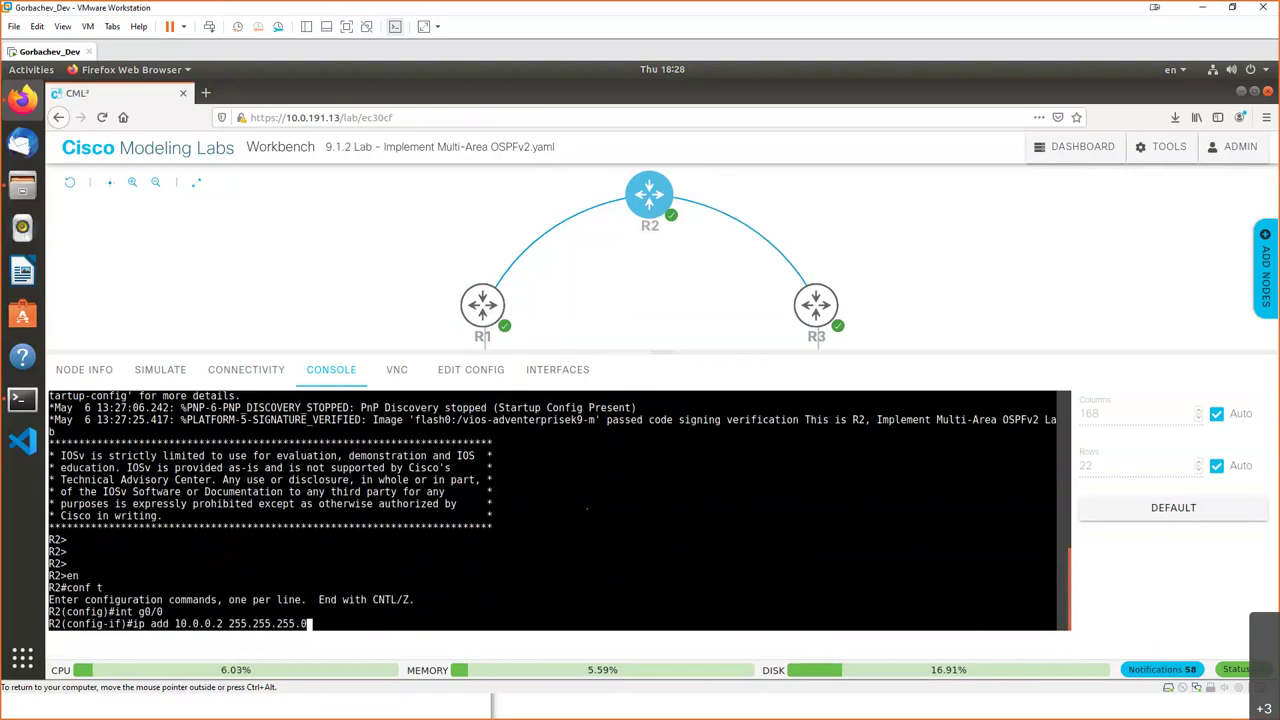
pyautogui.press('Return')
pyautogui.write('no sh')
pyautogui.press('Return')
pyautogui.hotkey('ctrl', 'z')
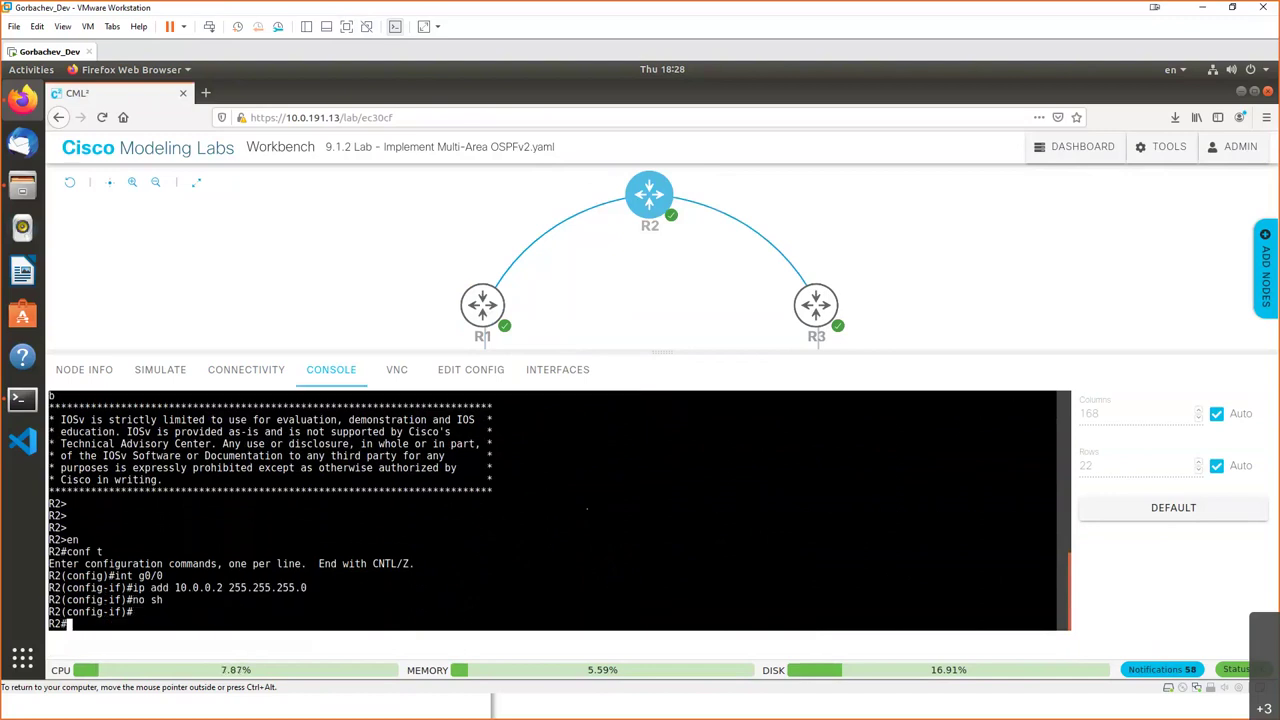
# Step: From R1's console, ping 10.0.0.2 to verify the R1–R2 link
pyautogui.click(490, 308)
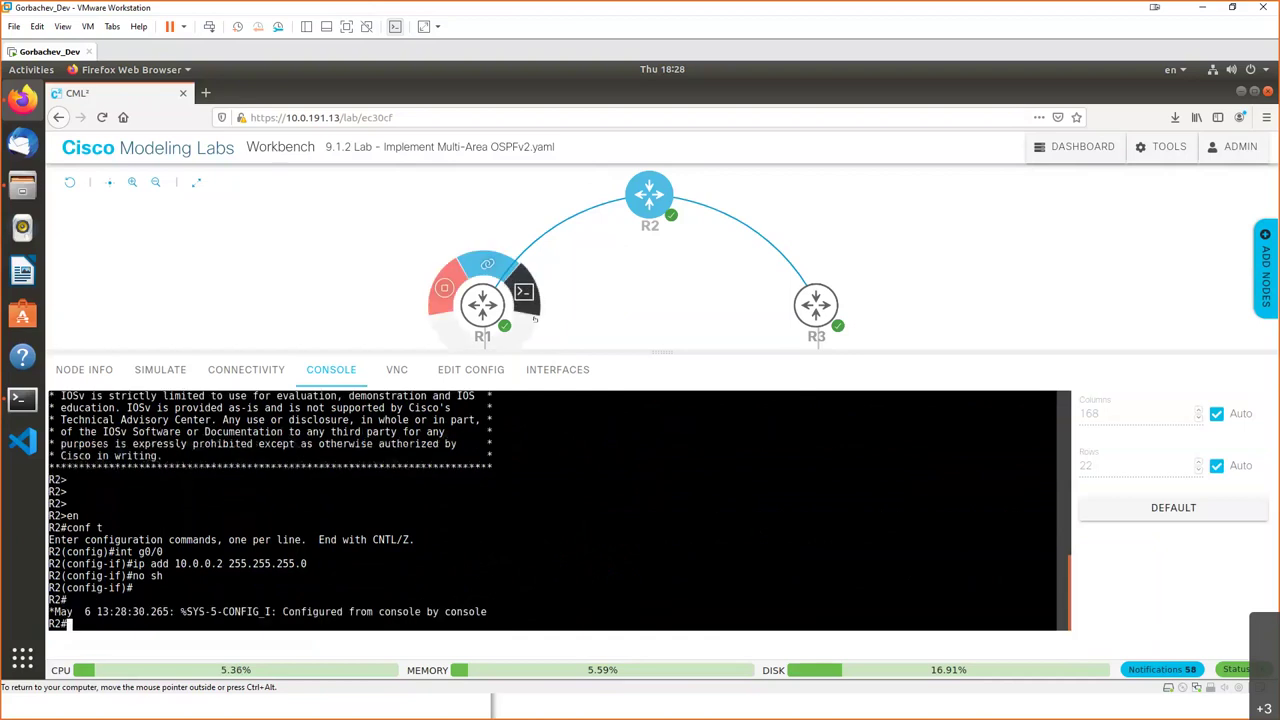
pyautogui.click(530, 312)
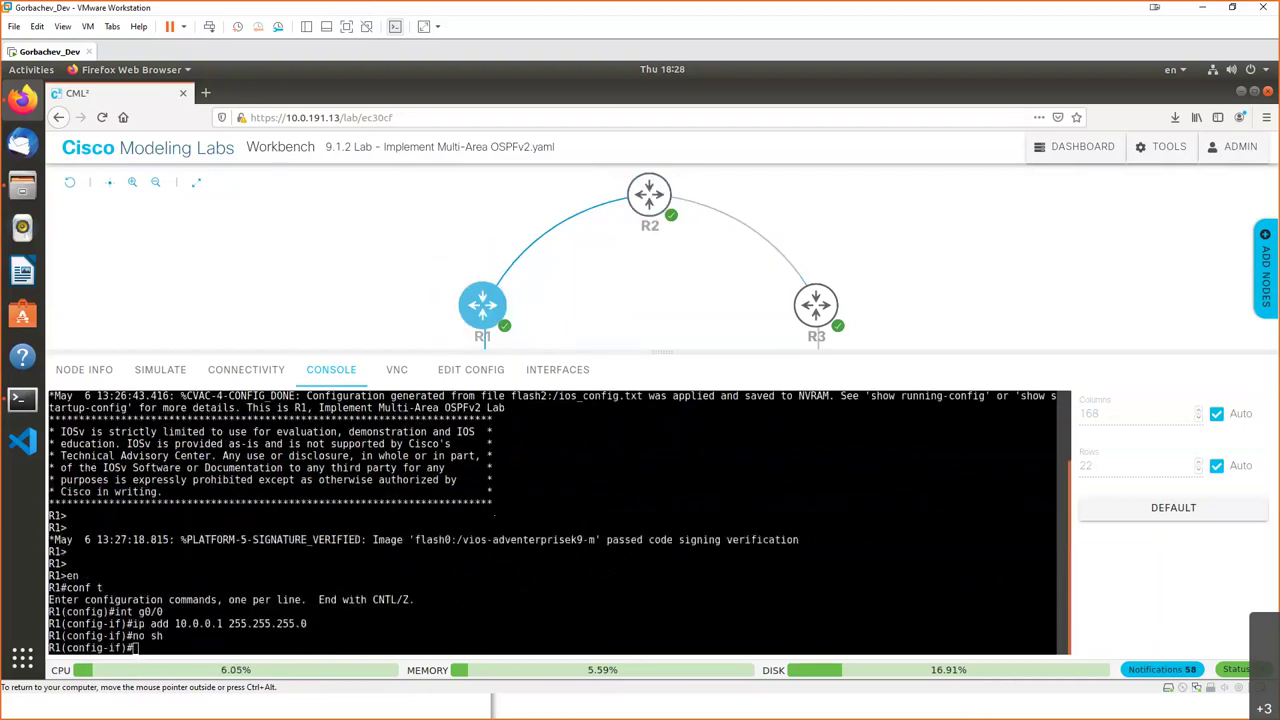
pyautogui.hotkey('ctrl', 'z')
pyautogui.write('ping')
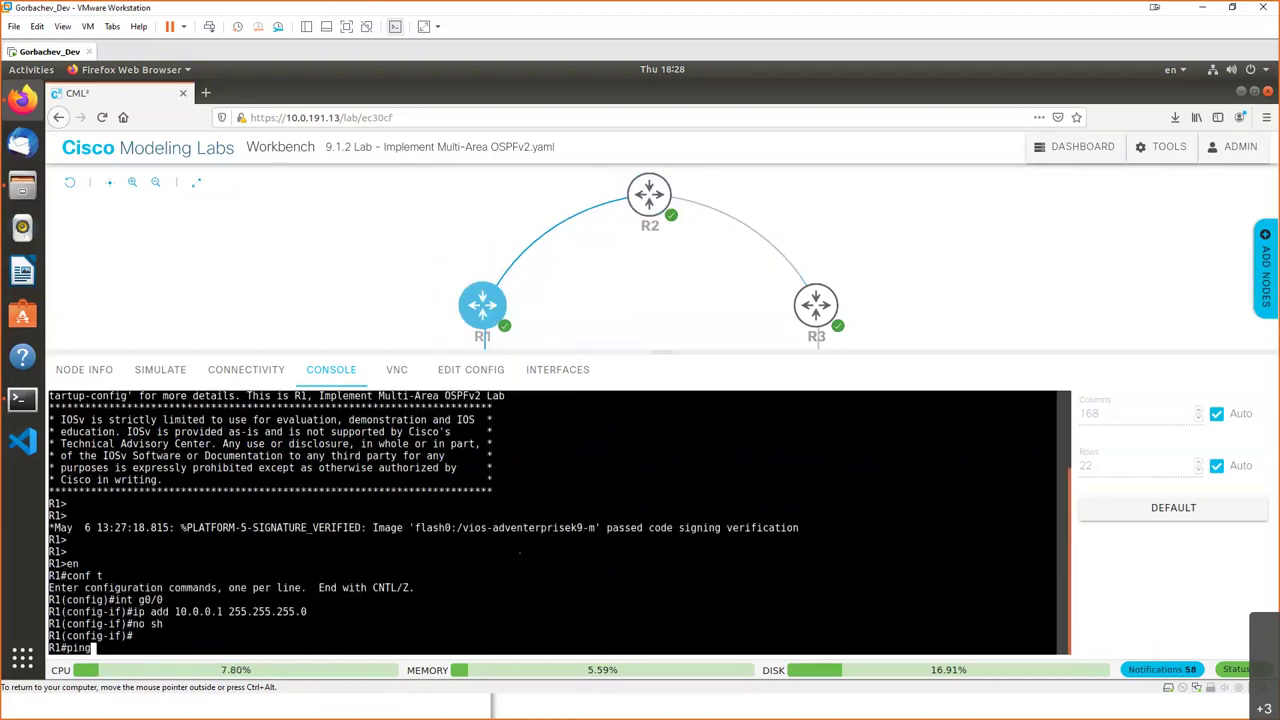
pyautogui.write(' 10.0.0.2')
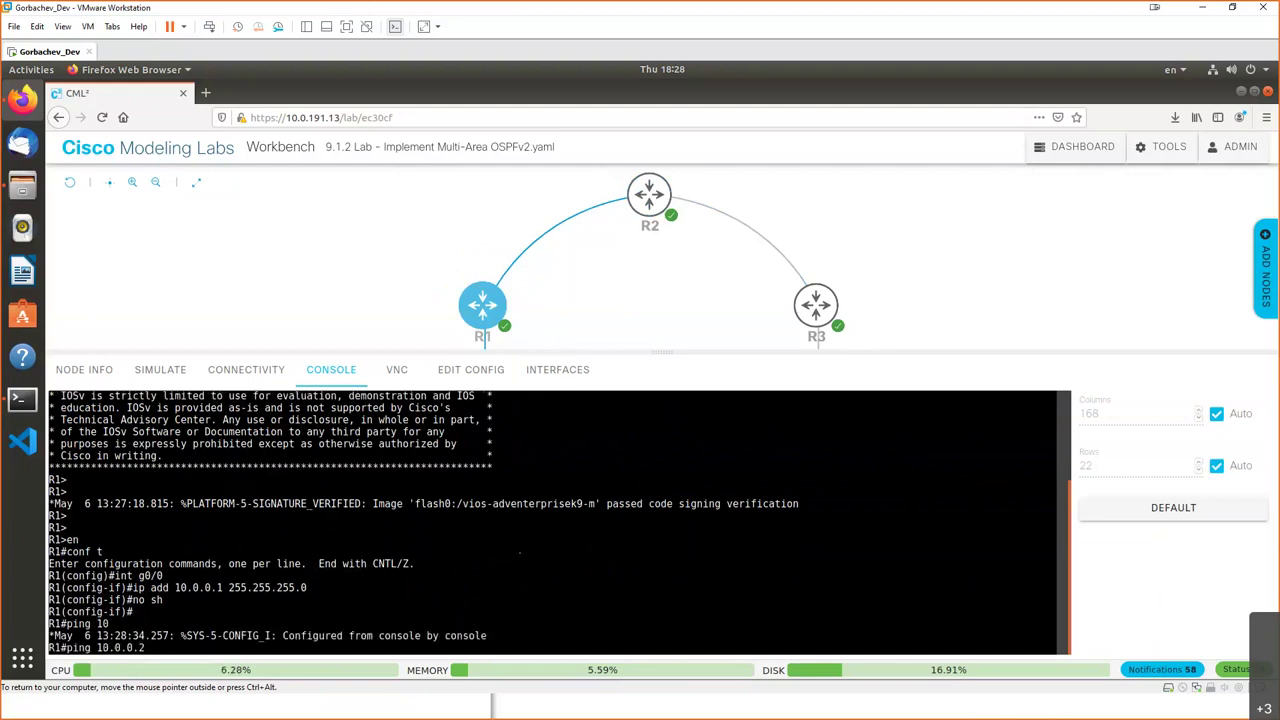
pyautogui.press('Return')
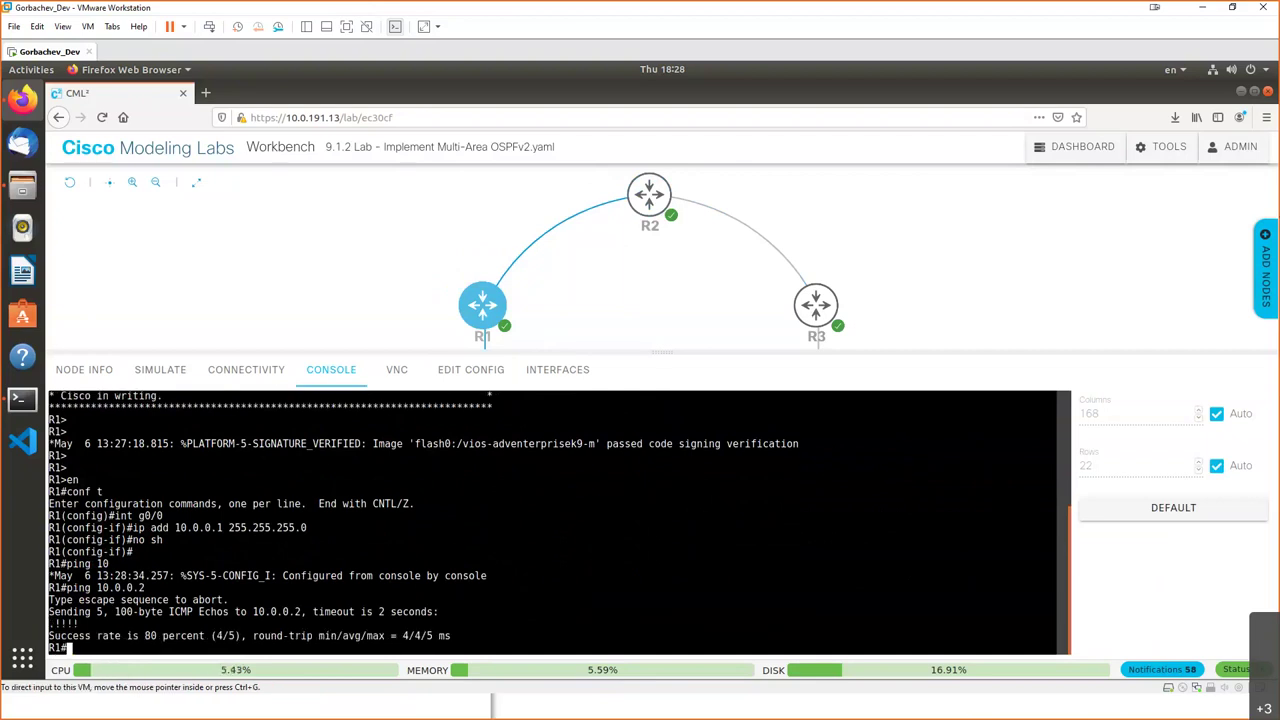
pyautogui.click(594, 277)
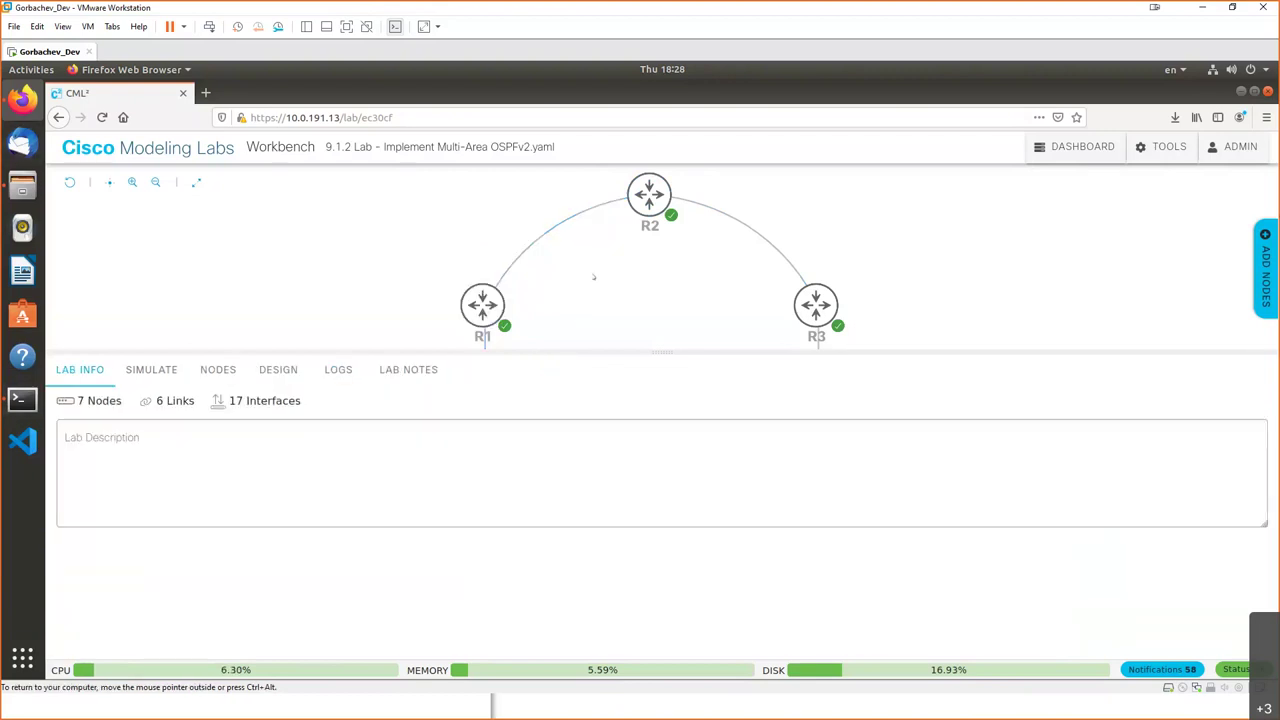
# Step: Select the R1–R2 link and open its packet capture view and settings
pyautogui.click(543, 233)
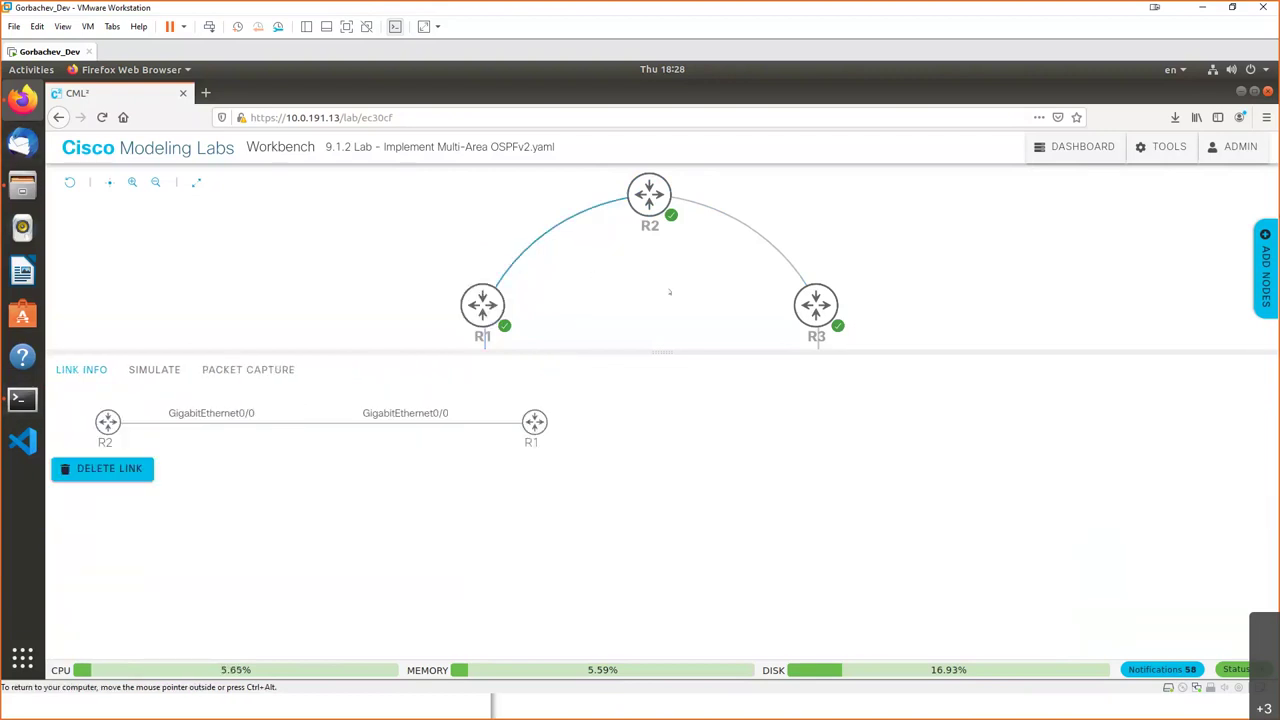
pyautogui.scroll(3, 540, 257)
pyautogui.click(573, 249)
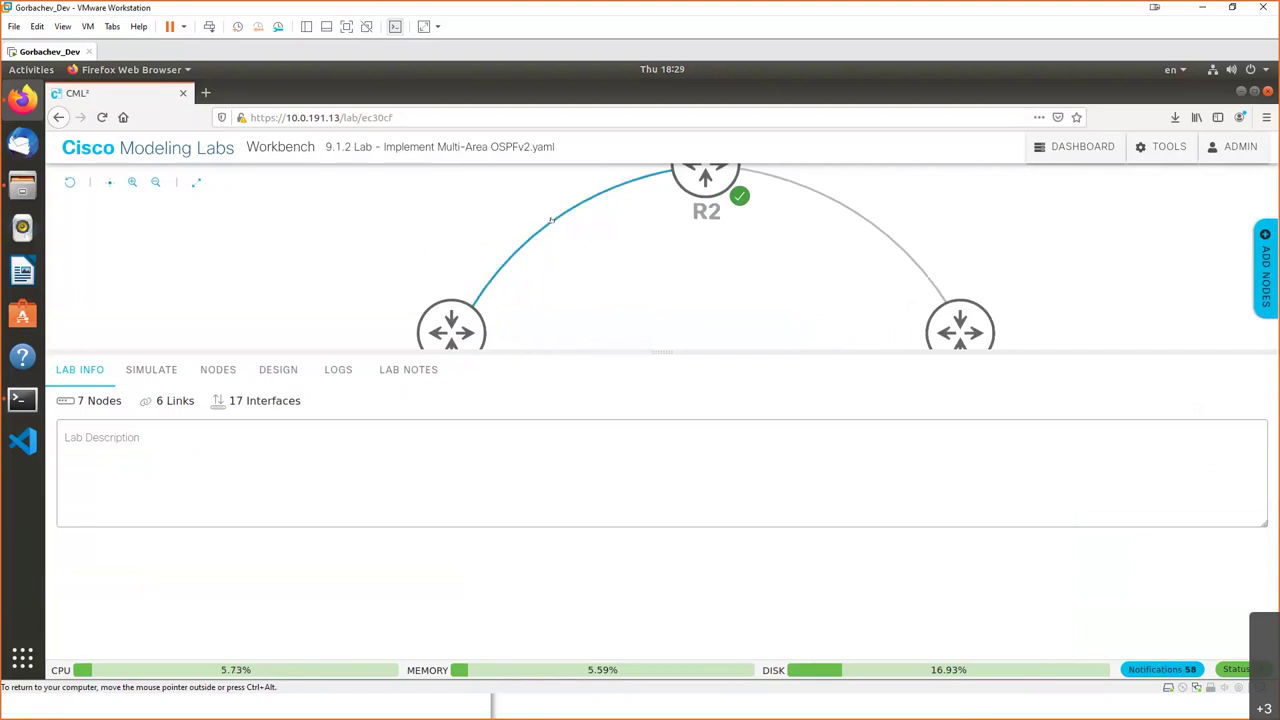
pyautogui.click(551, 220)
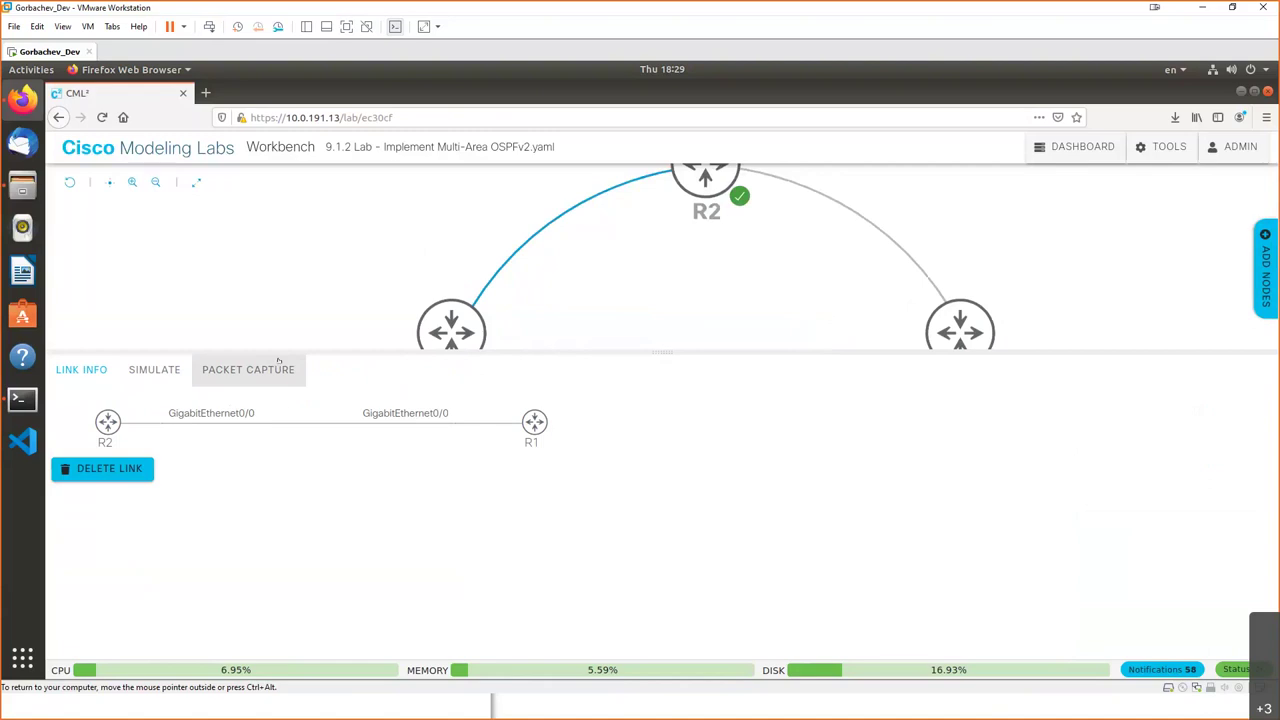
pyautogui.scroll(-2, 619, 287)
pyautogui.moveTo(619, 287); pyautogui.dragTo(617, 263)
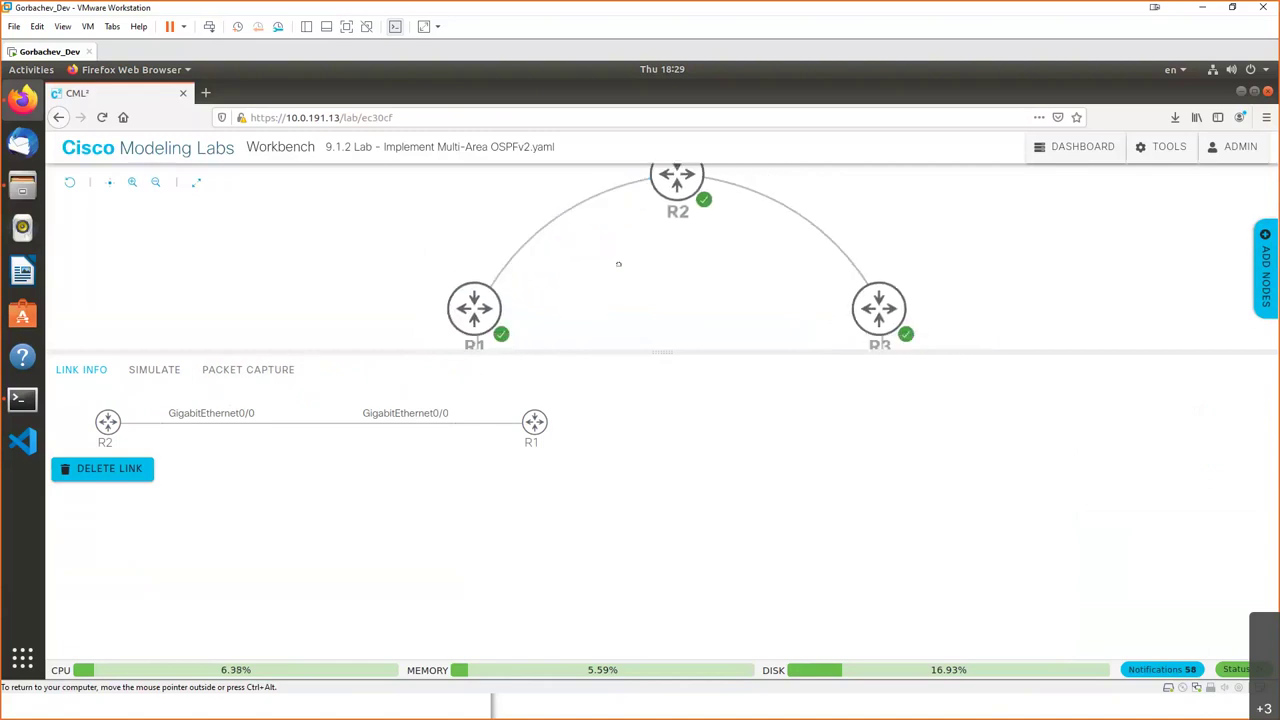
pyautogui.click(244, 373)
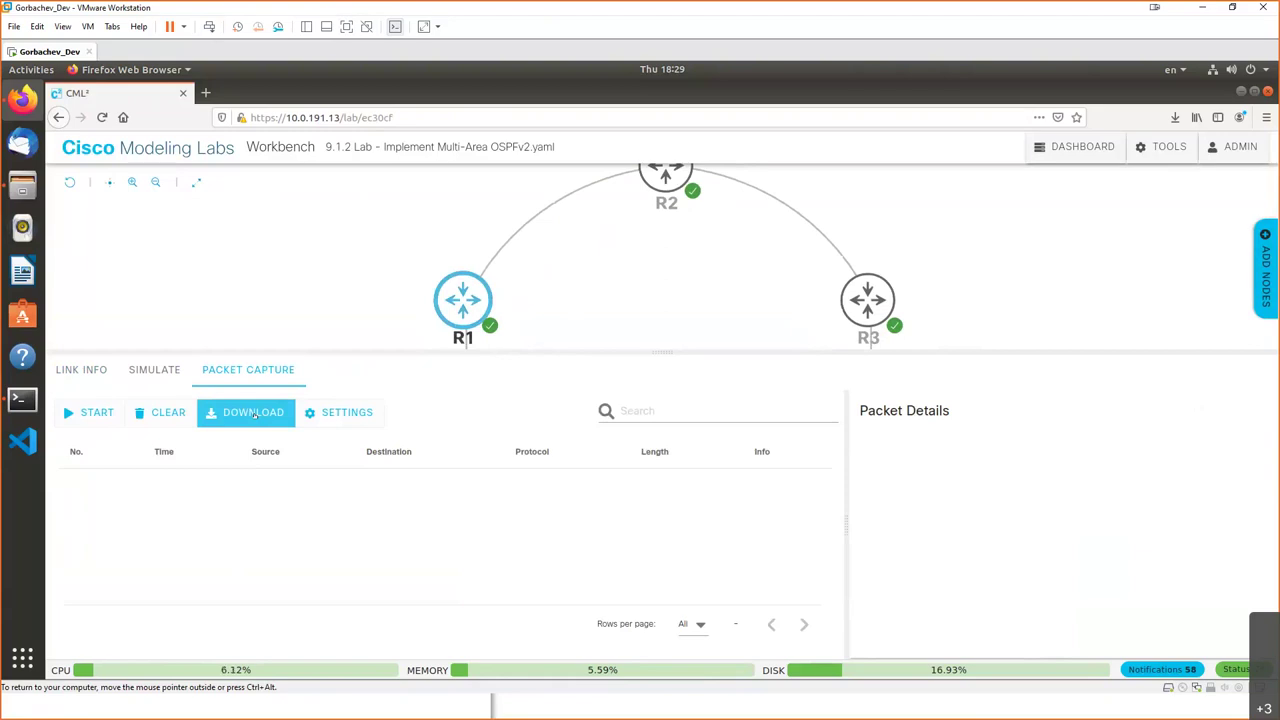
pyautogui.click(330, 416)
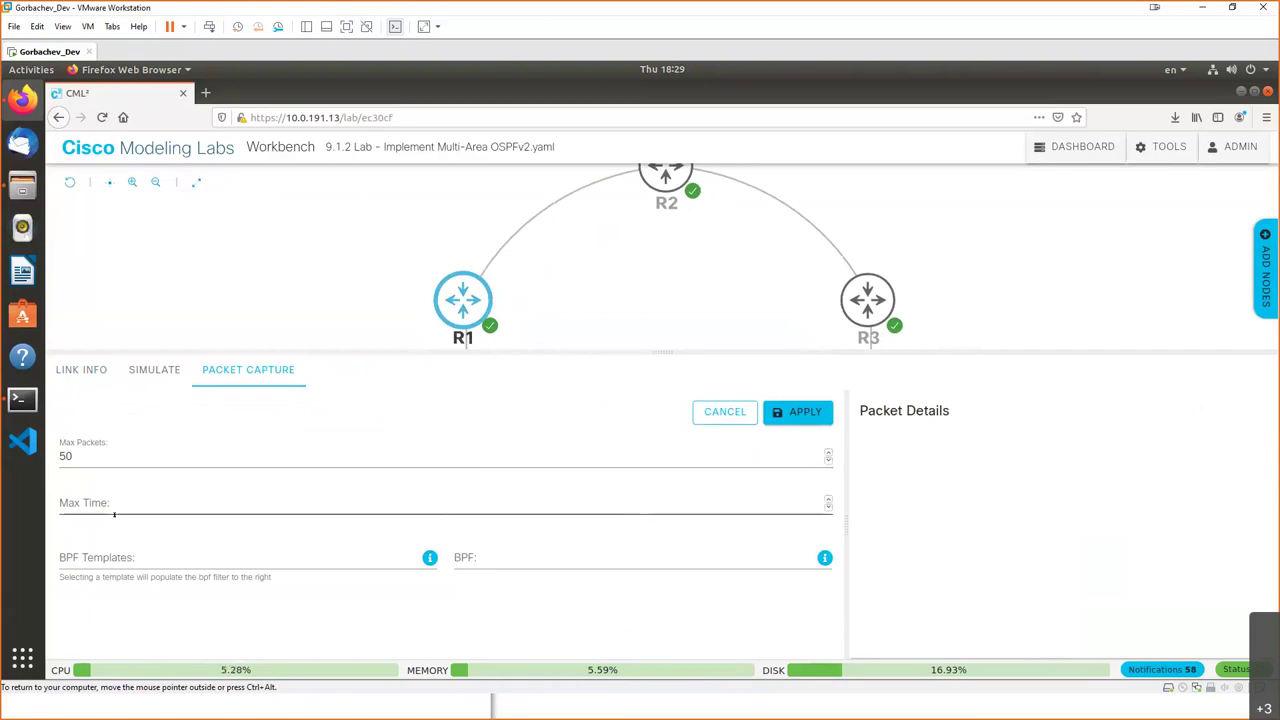
# Step: Browse the BPF filter templates, leaving the filter empty and Max Packets at 50
pyautogui.click(135, 559)
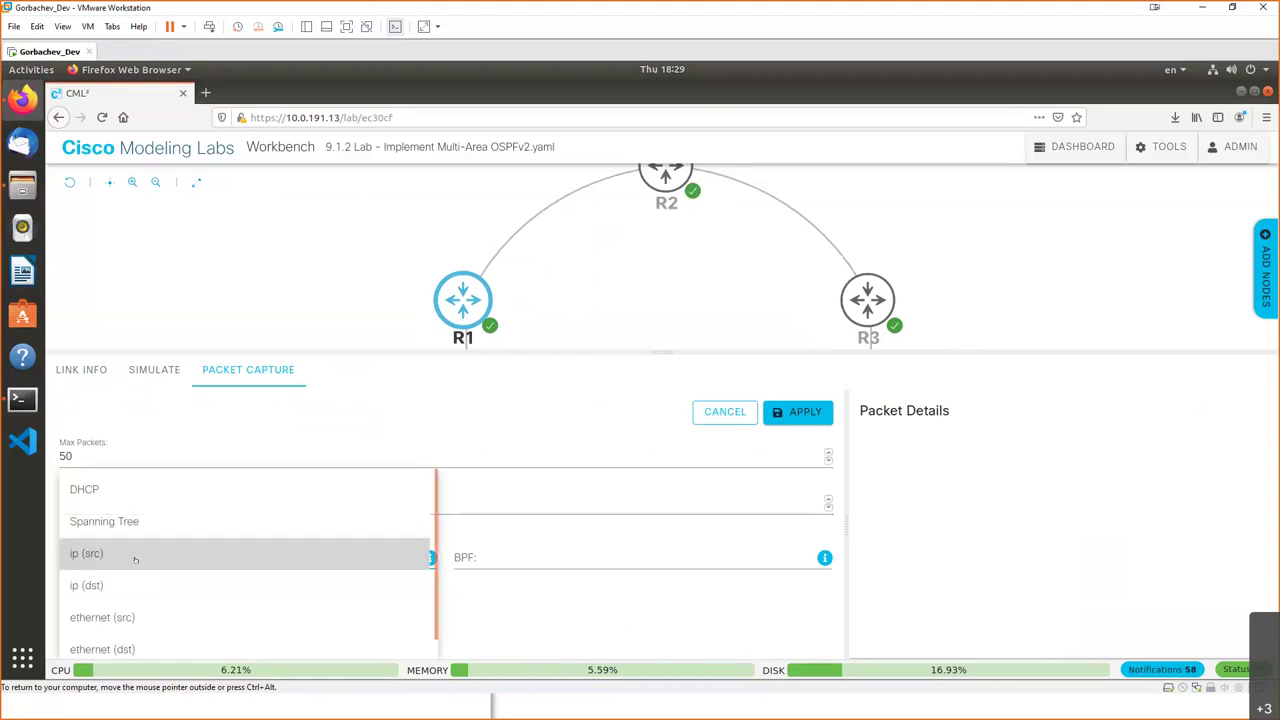
pyautogui.scroll(-1, 160, 525)
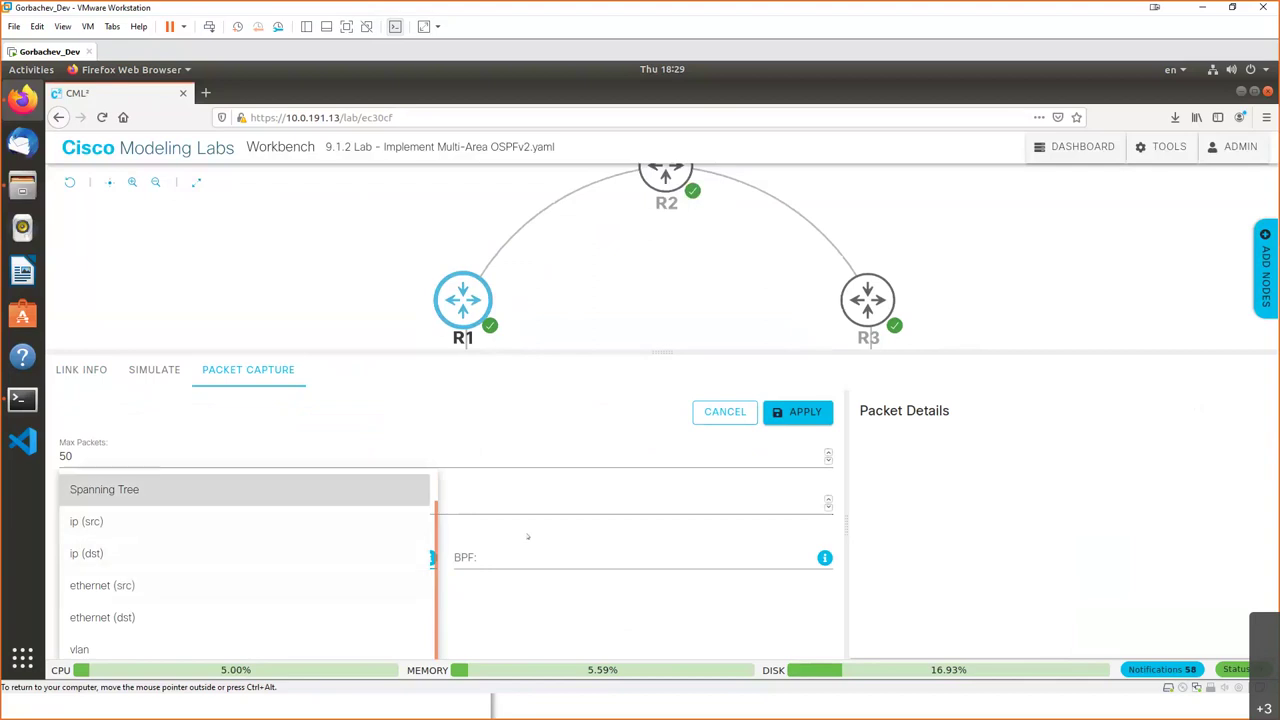
pyautogui.click(549, 561)
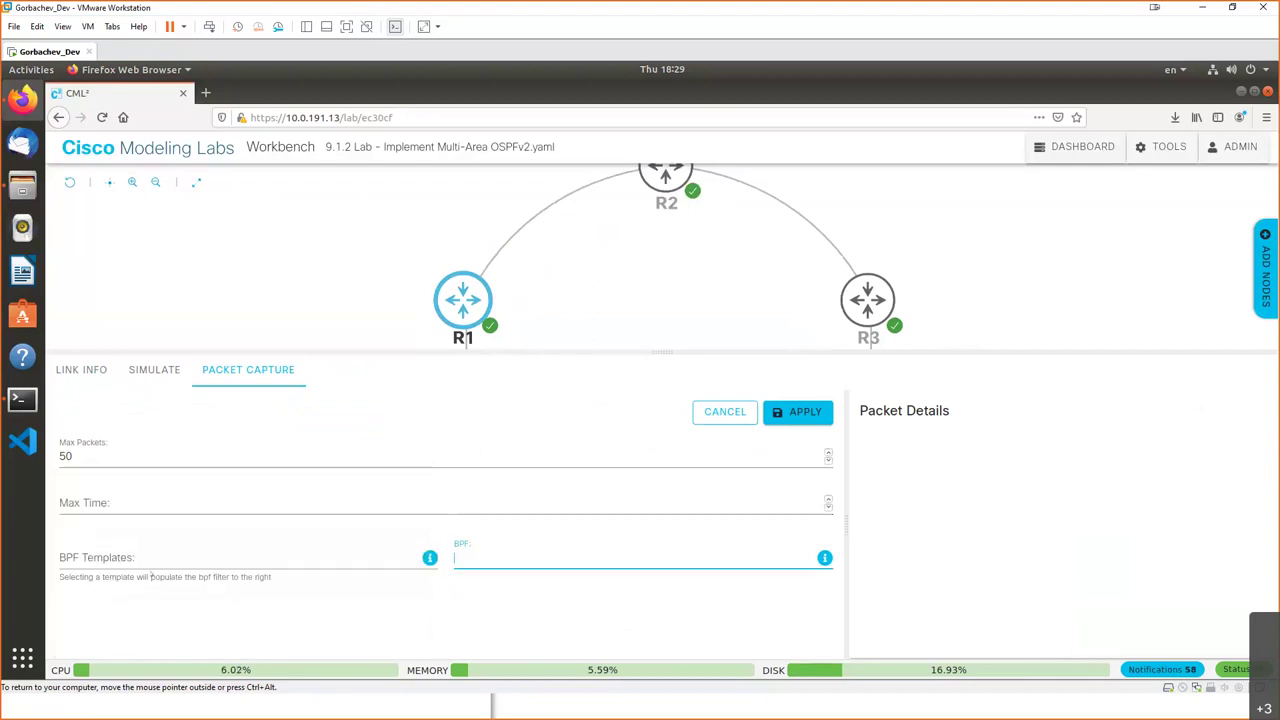
pyautogui.click(138, 564)
pyautogui.click(588, 591)
# Step: Apply the capture settings, start the capture, and reopen R1's console
pyautogui.click(806, 411)
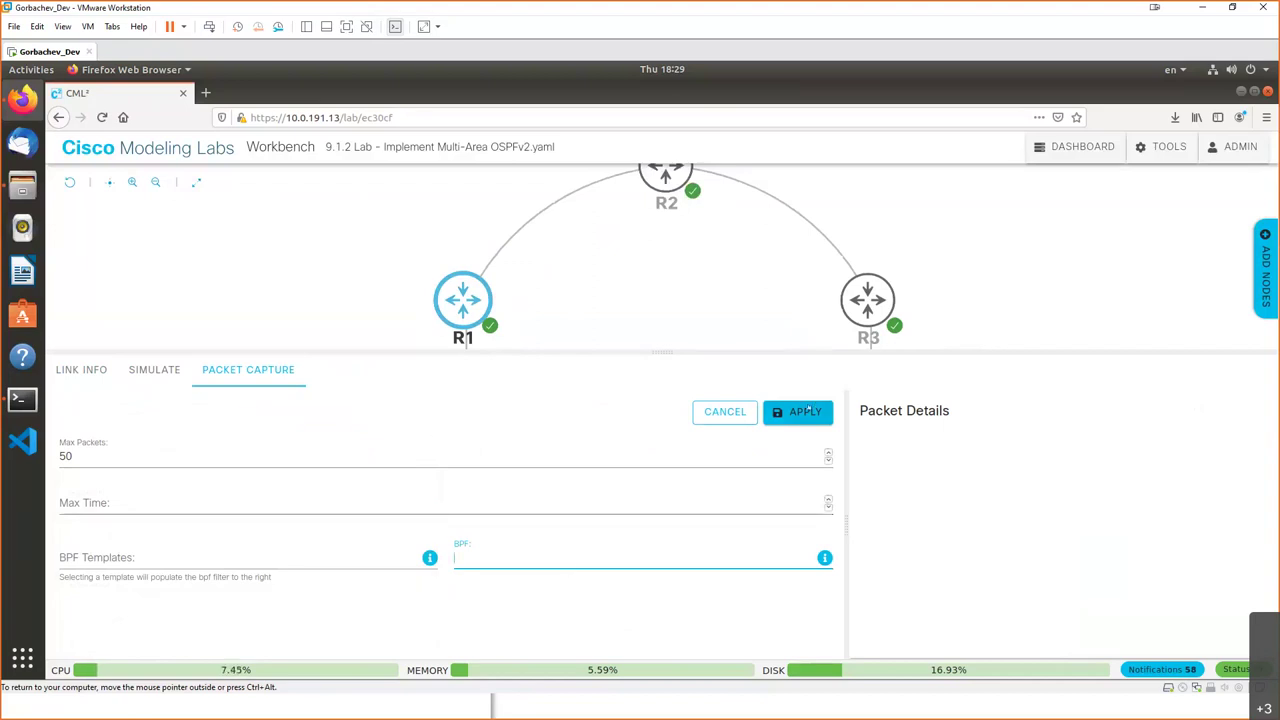
pyautogui.click(85, 416)
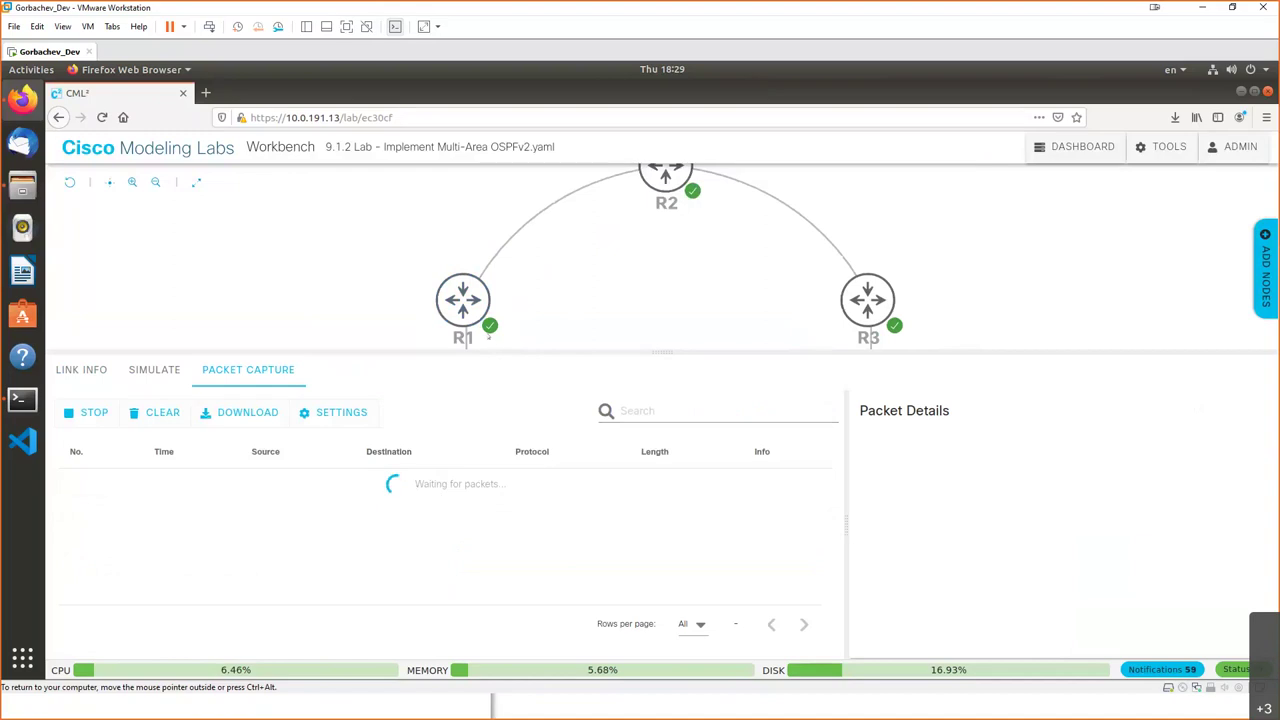
pyautogui.click(463, 298)
pyautogui.click(513, 284)
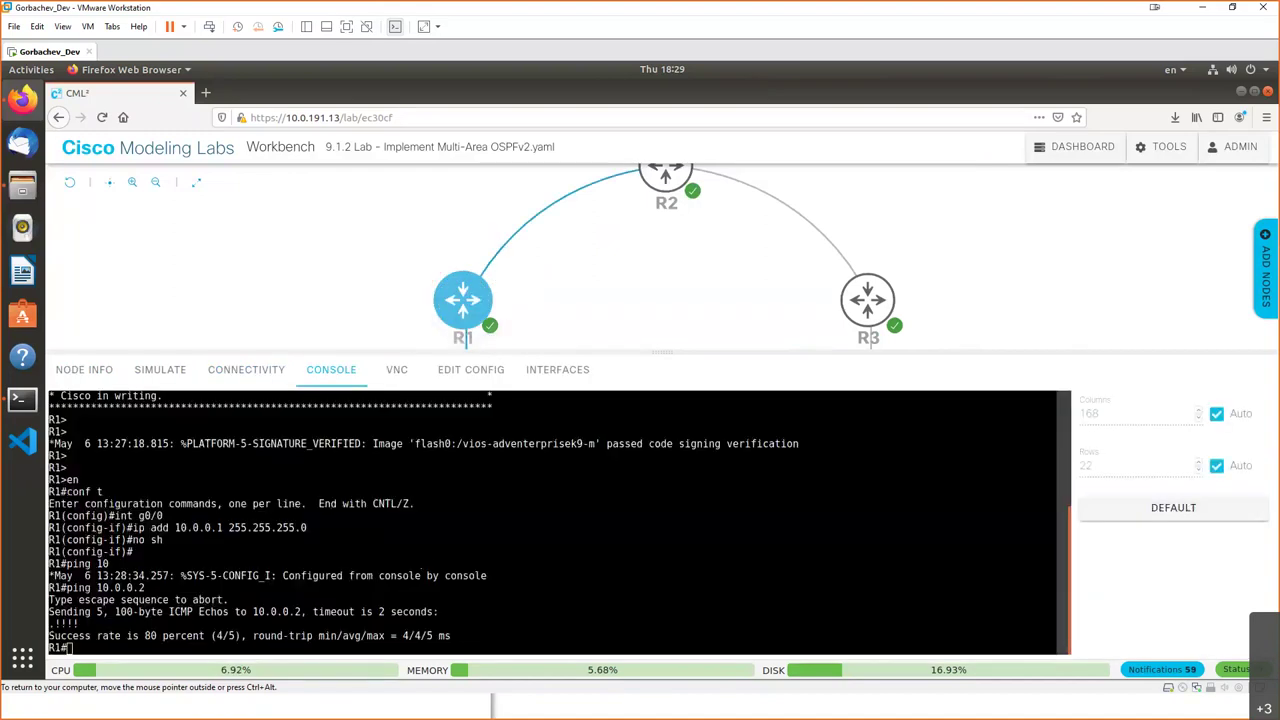
# Step: Rerun ping 10.0.0.2 from R1 and reselect the R1–R2 link
pyautogui.press('Up')
pyautogui.press('Return')
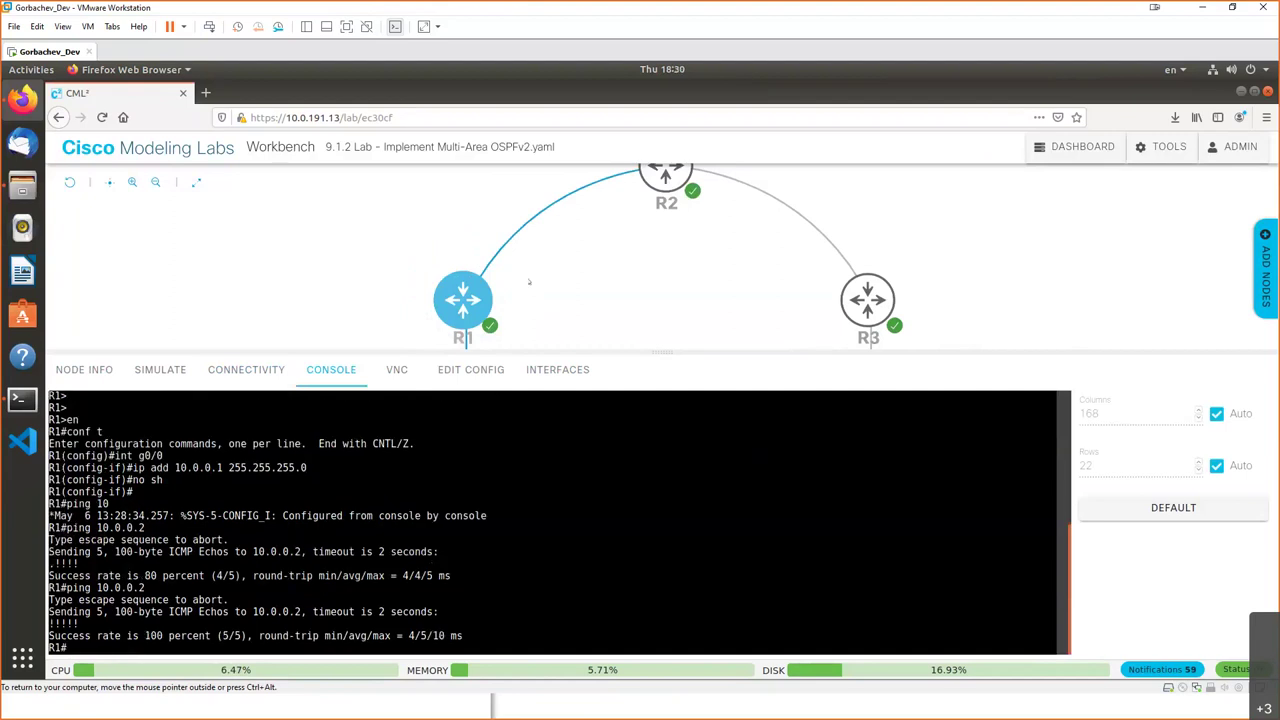
pyautogui.click(529, 234)
pyautogui.click(520, 223)
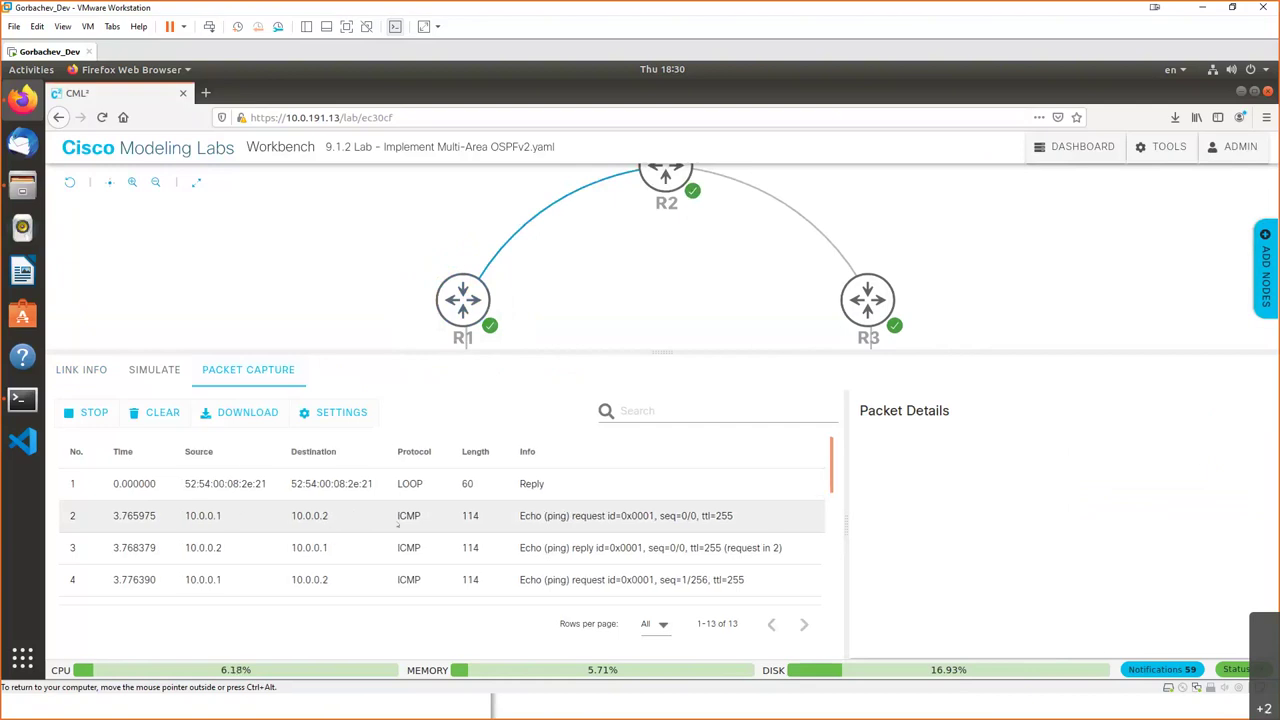
# Step: Inspect echo request frame 2 and echo reply frame 3, then download the capture as pcap
pyautogui.click(515, 517)
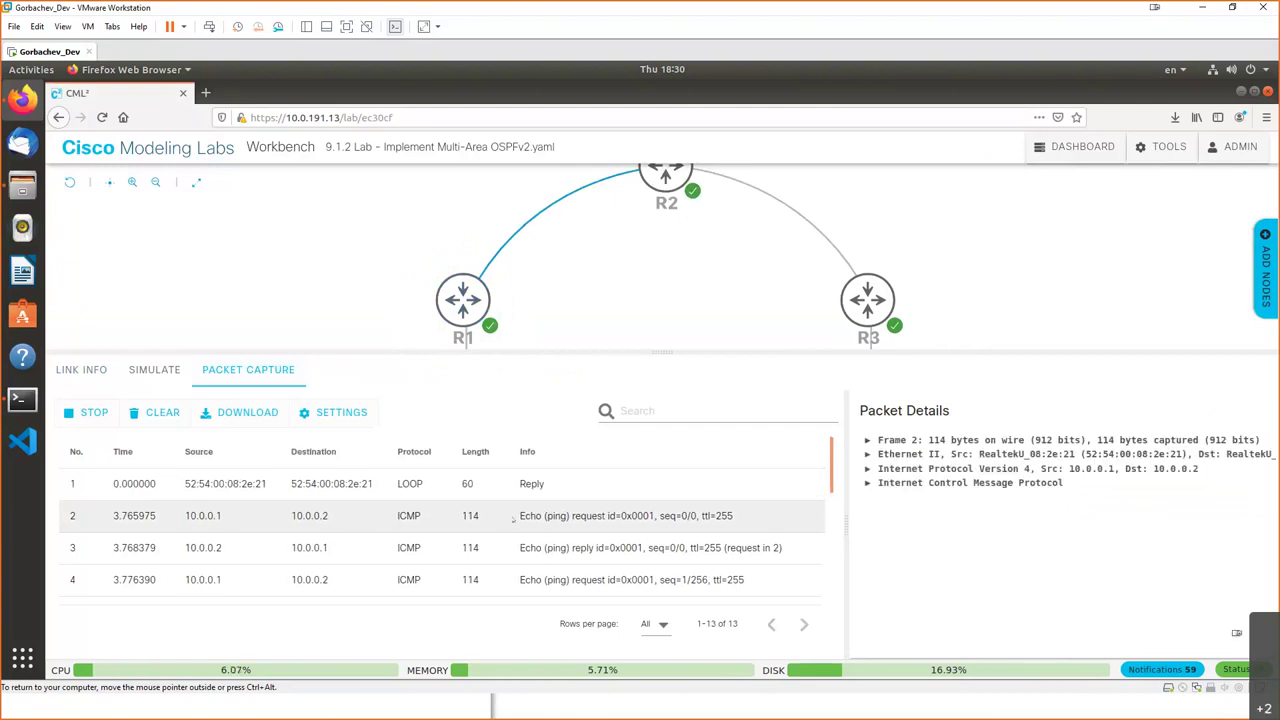
pyautogui.click(480, 295)
pyautogui.click(217, 547)
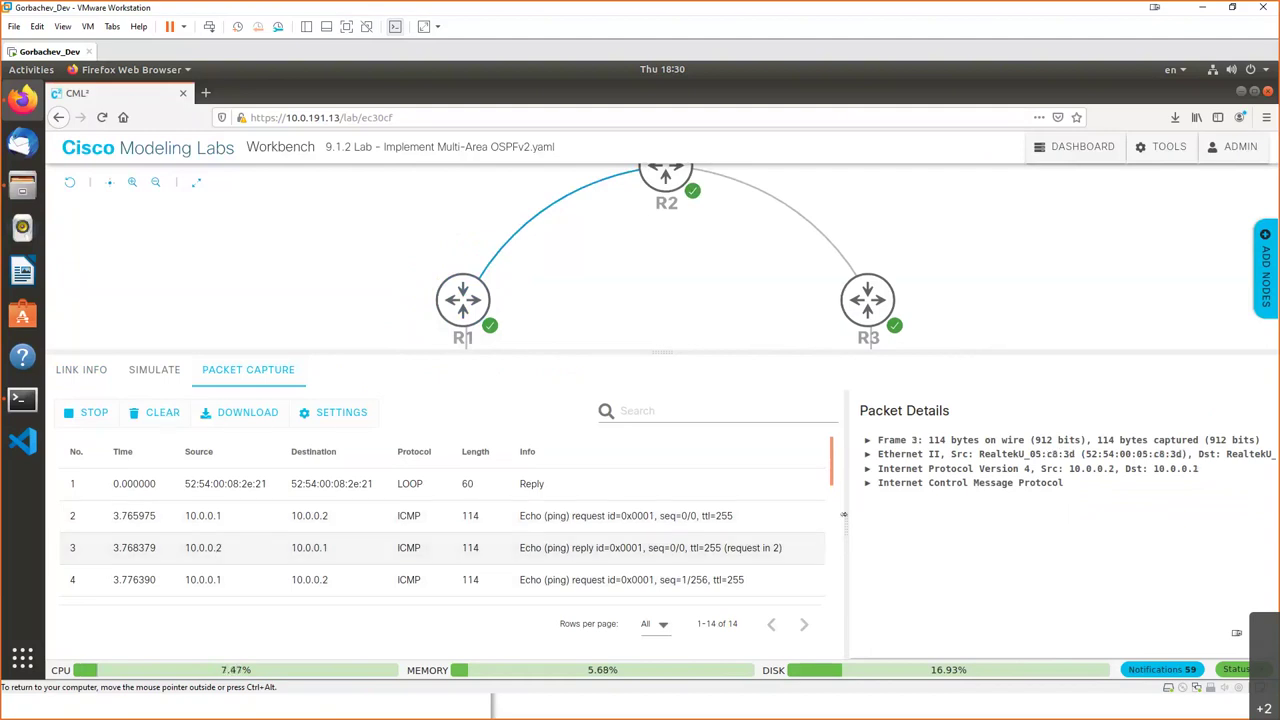
pyautogui.moveTo(847, 518); pyautogui.dragTo(714, 505)
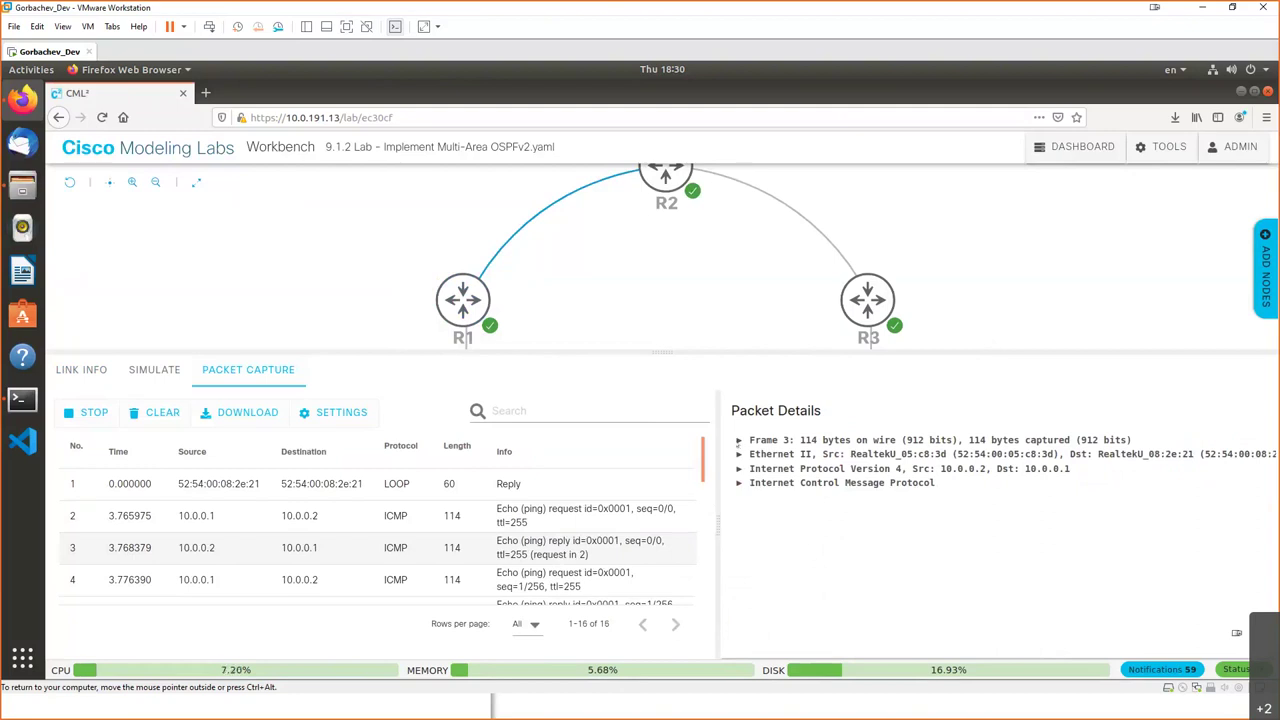
pyautogui.scroll(-5, 300, 520)
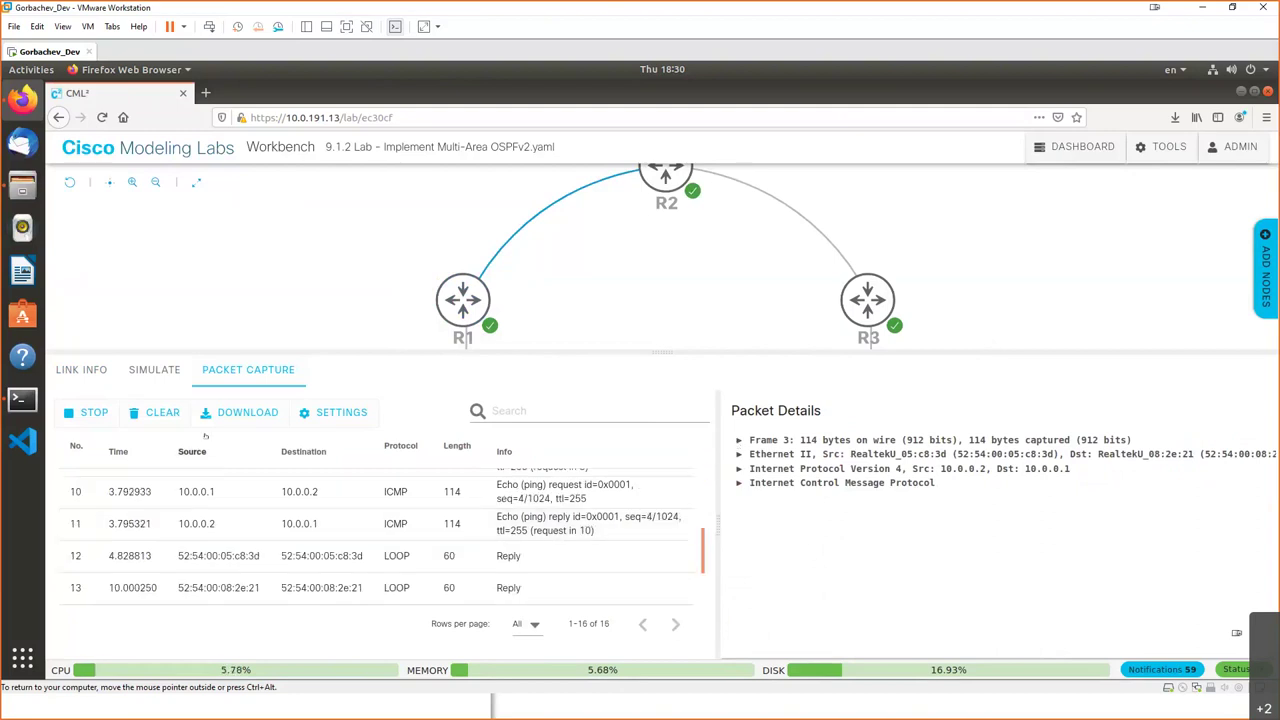
pyautogui.click(228, 410)
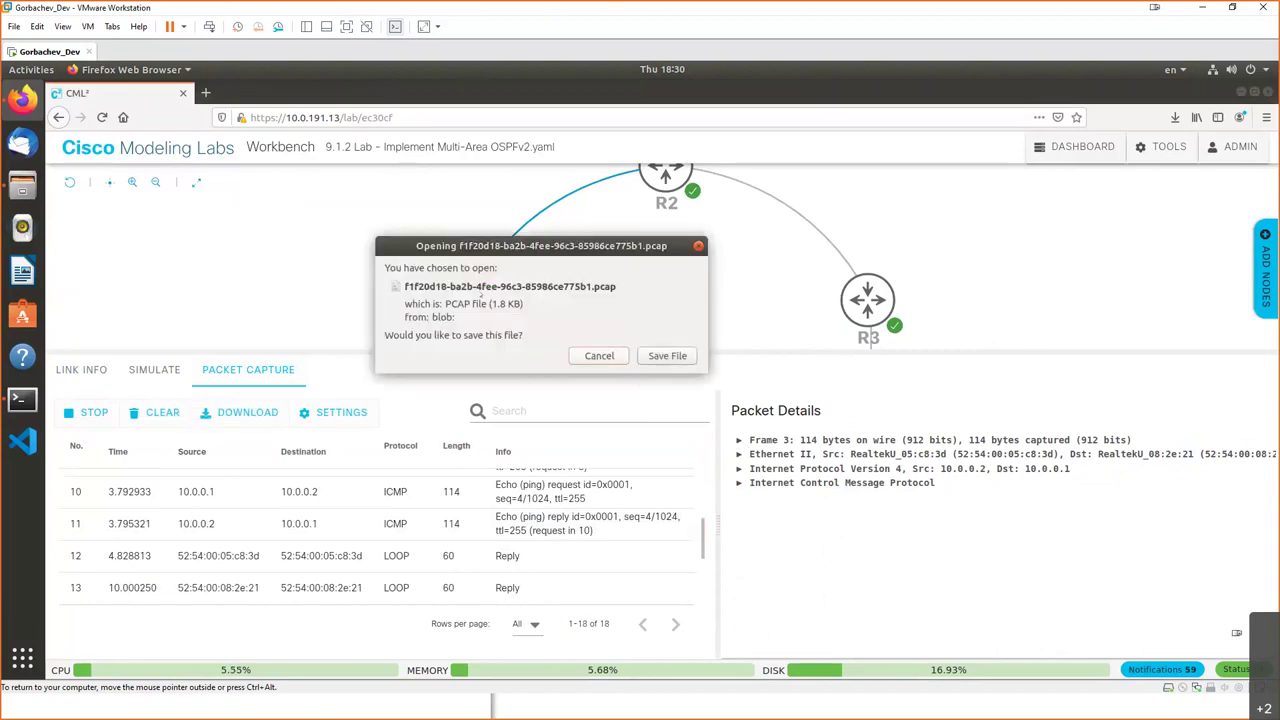
# Step: Save the pcap file and expand frame 3's ICMP fields (Echo reply, checksum good)
pyautogui.click(667, 356)
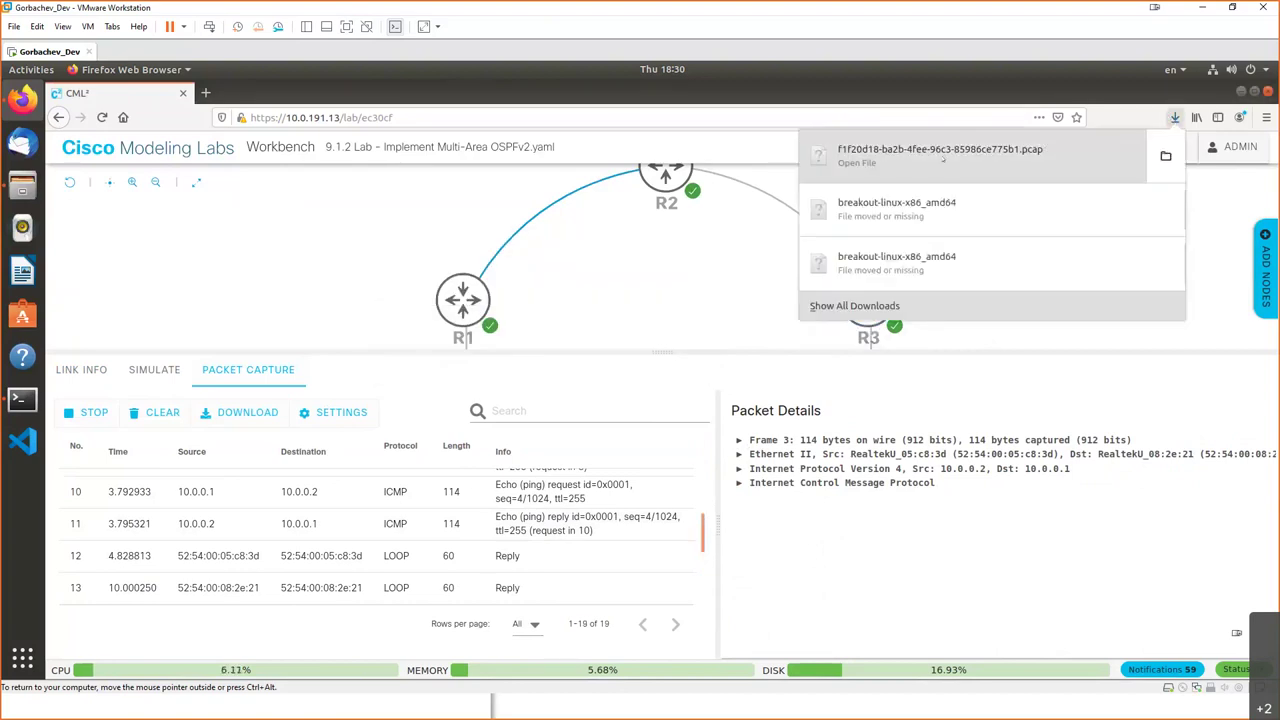
pyautogui.click(936, 158)
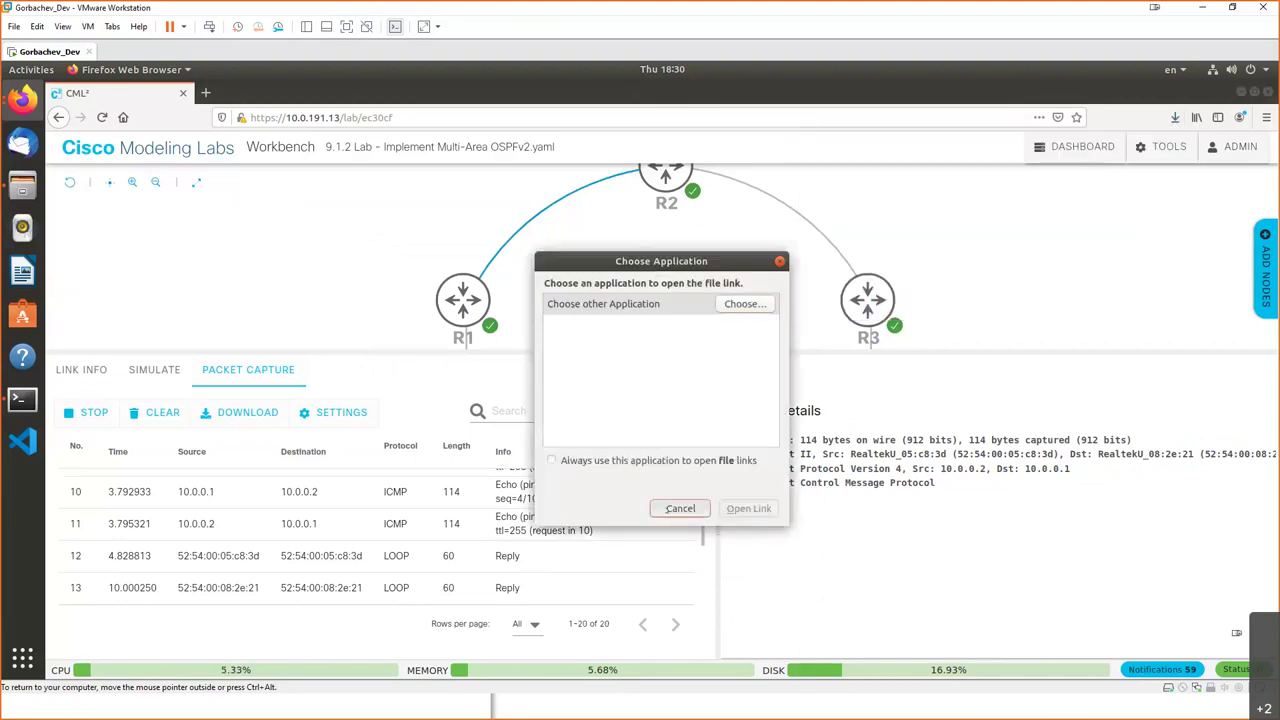
pyautogui.press('Escape')
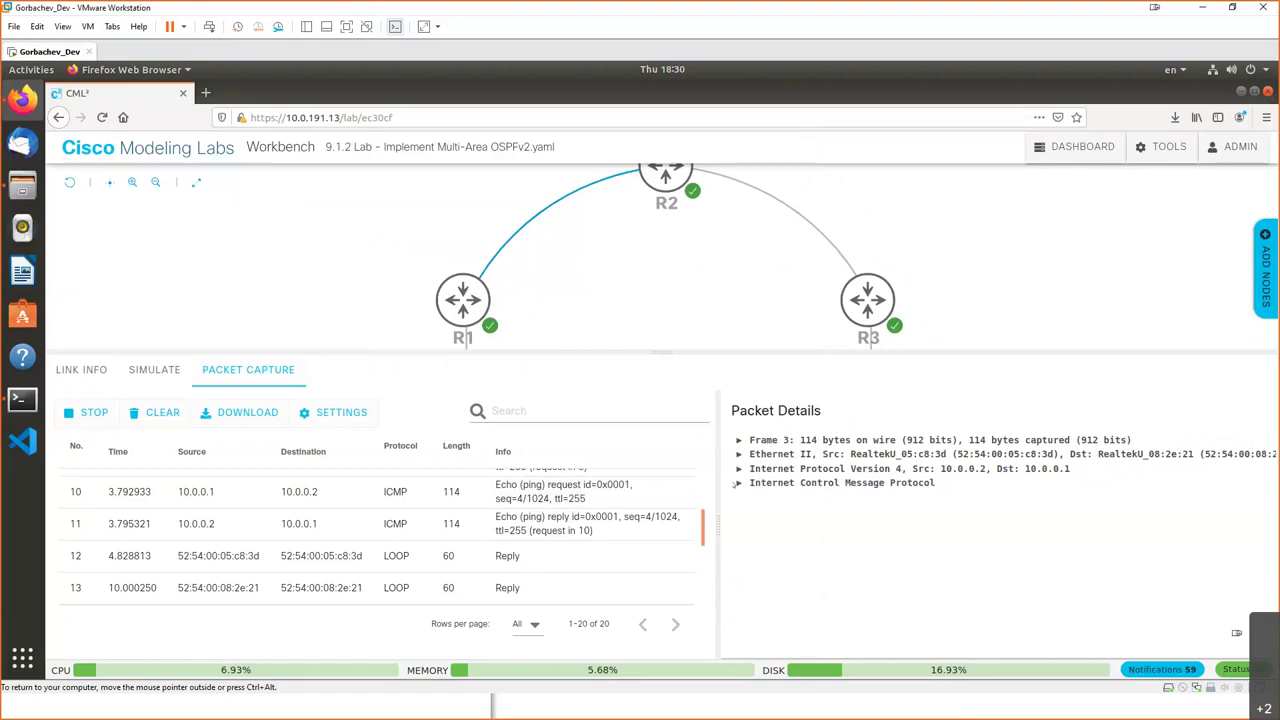
pyautogui.click(738, 483)
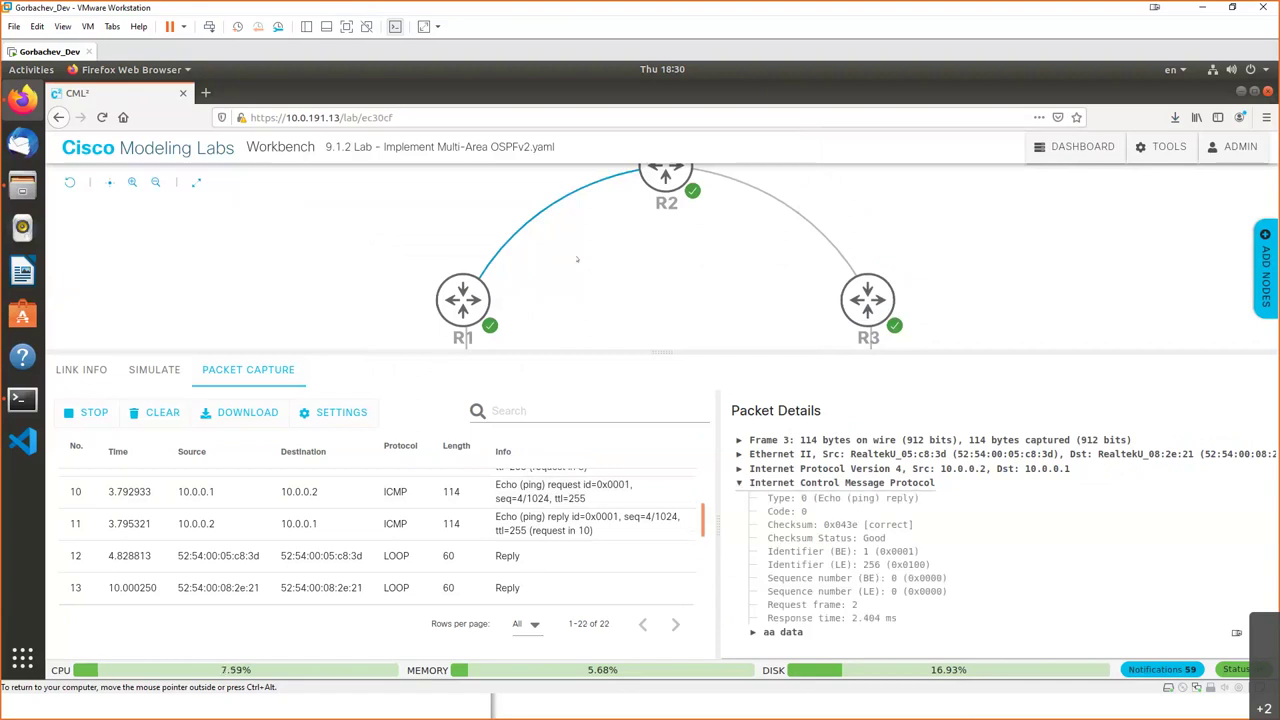
pyautogui.click(154, 369)
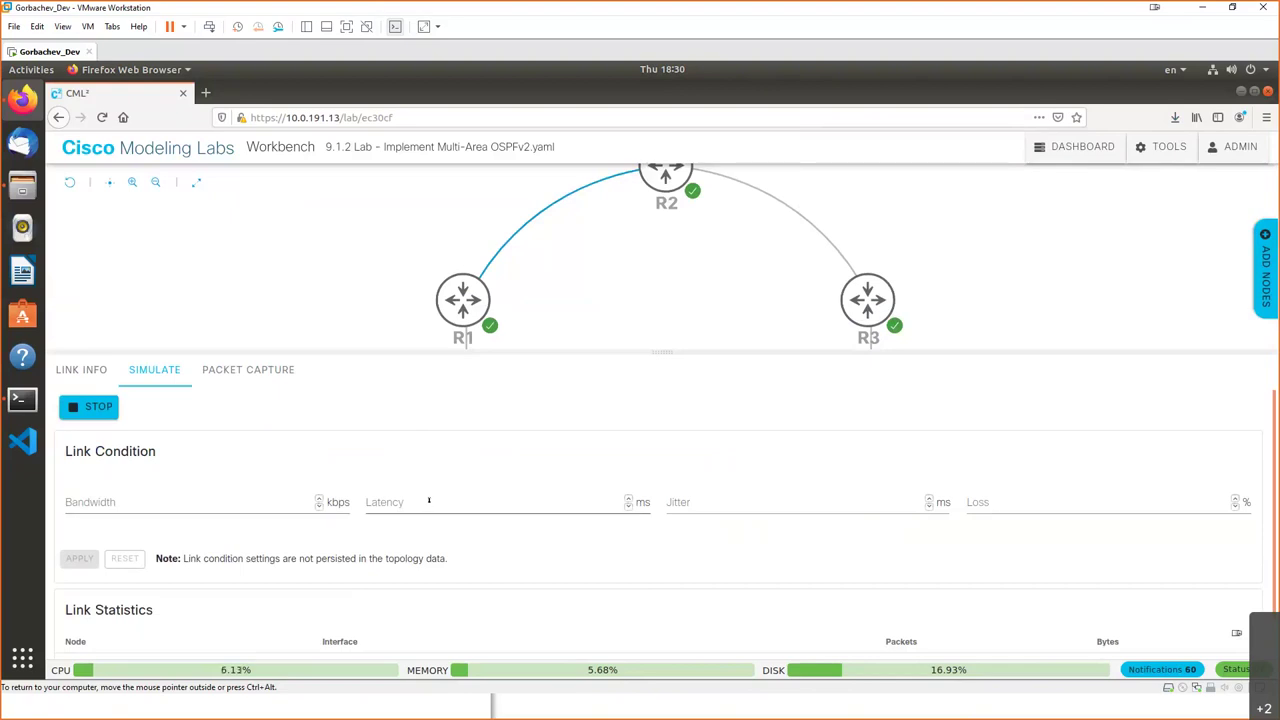
# Step: Try a link packet loss of -1, which is rejected as invalid, then reopen R1's console
pyautogui.click(1045, 503)
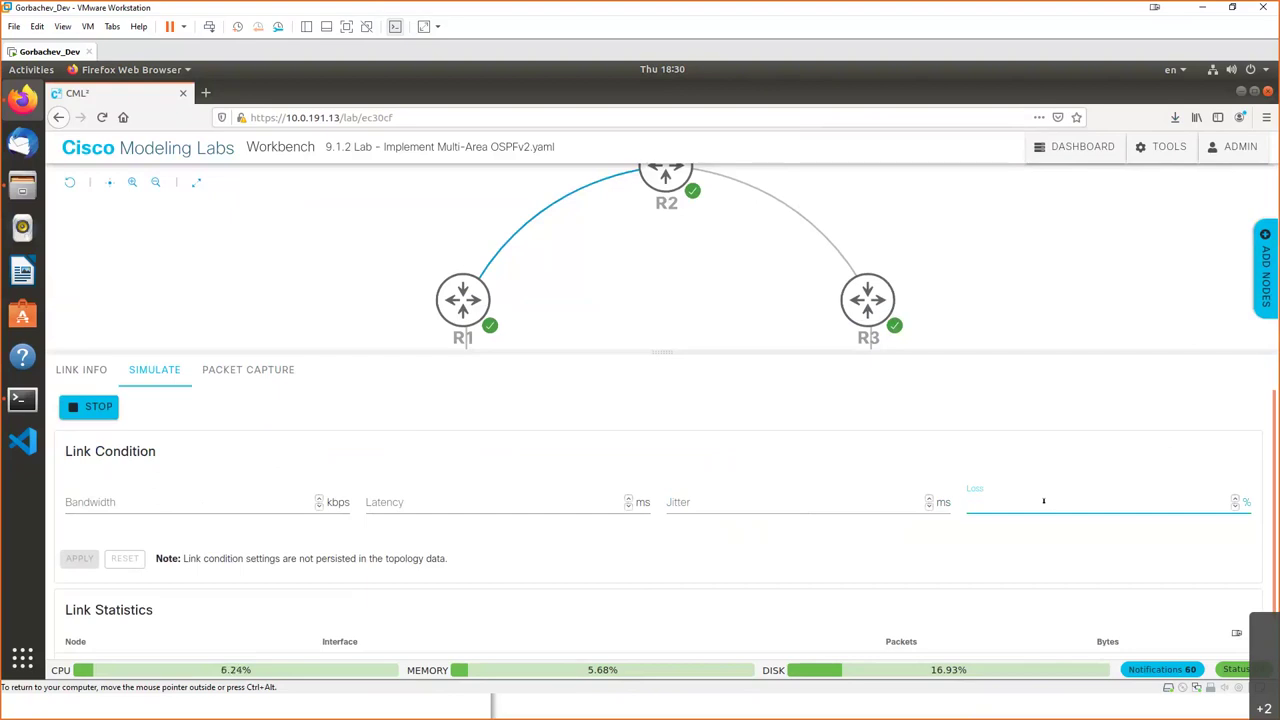
pyautogui.write('-1')
pyautogui.scroll(-2, 172, 622)
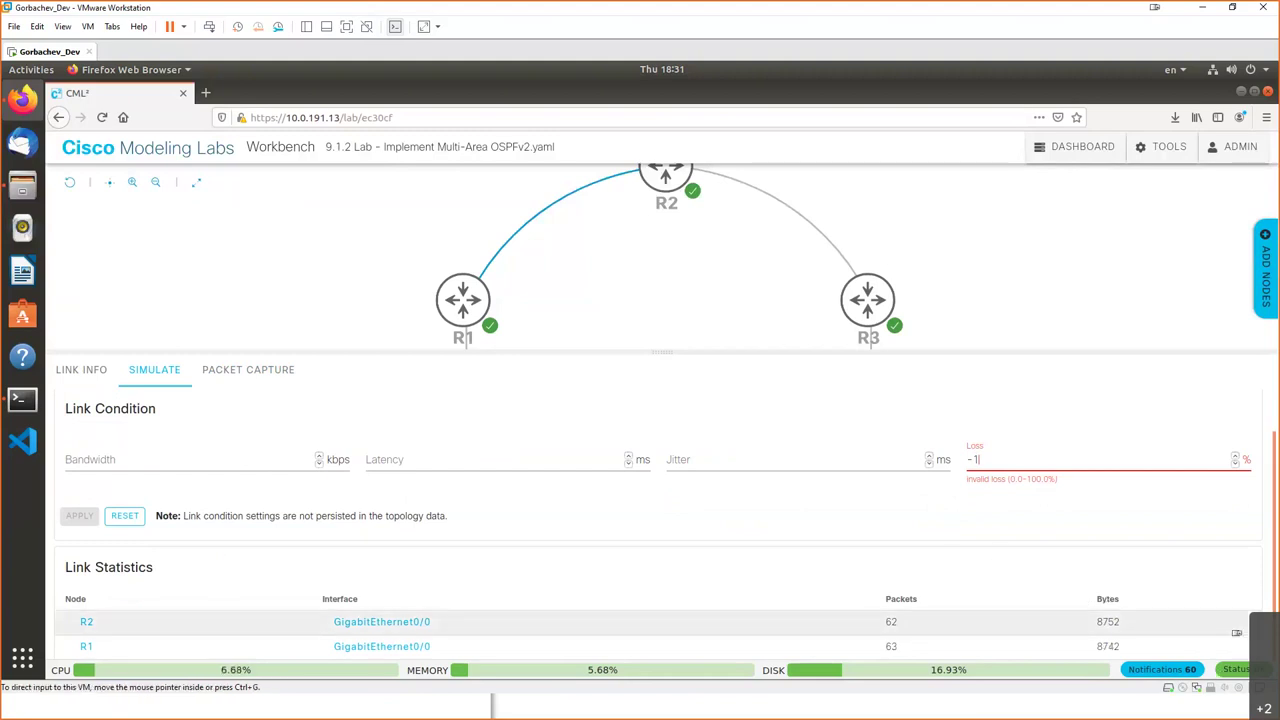
pyautogui.click(462, 295)
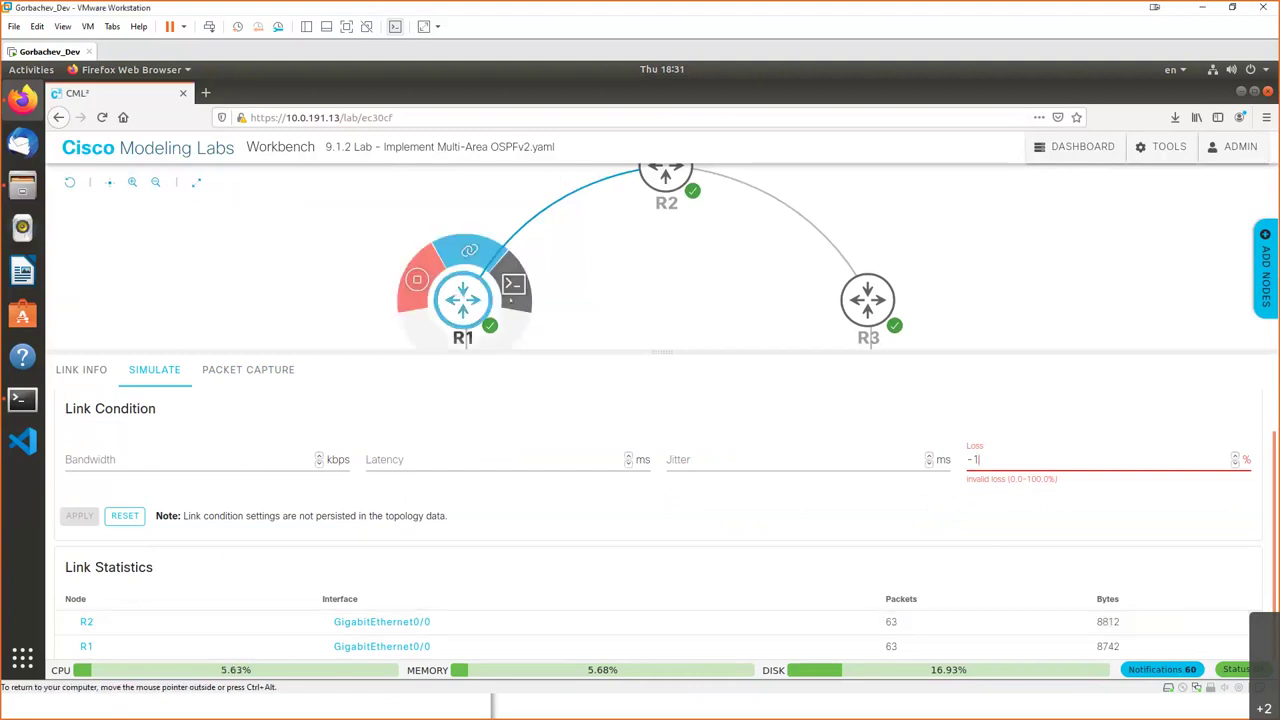
pyautogui.click(513, 284)
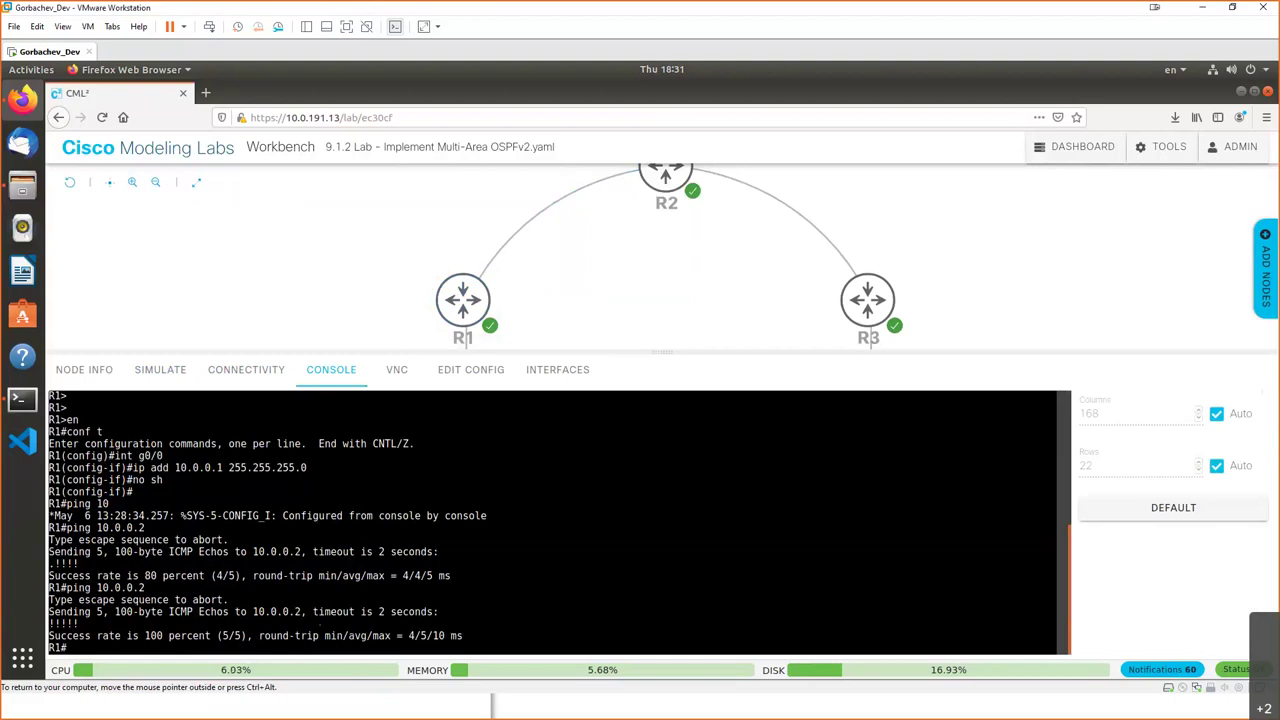
# Step: Apply 100 ms latency to the R1–R2 link
pyautogui.moveTo(258, 625); pyautogui.dragTo(1050, 648)
pyautogui.click(1050, 648)
pyautogui.click(552, 207)
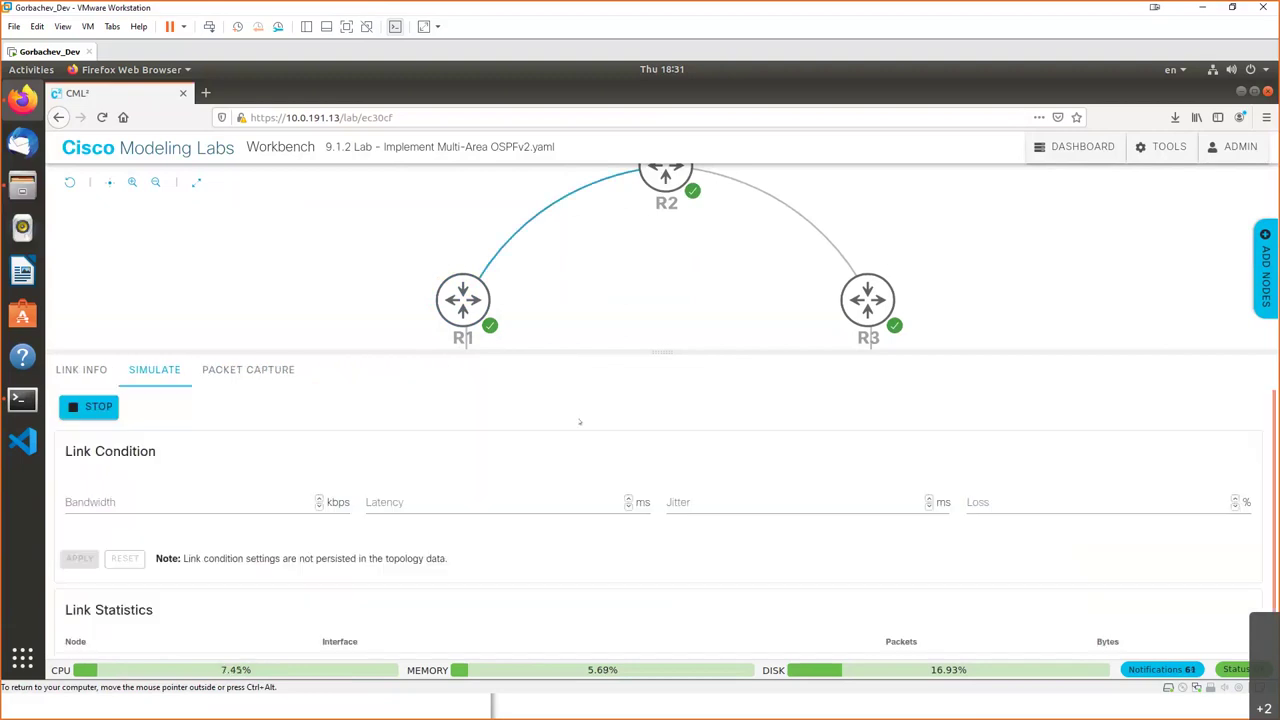
pyautogui.click(481, 498)
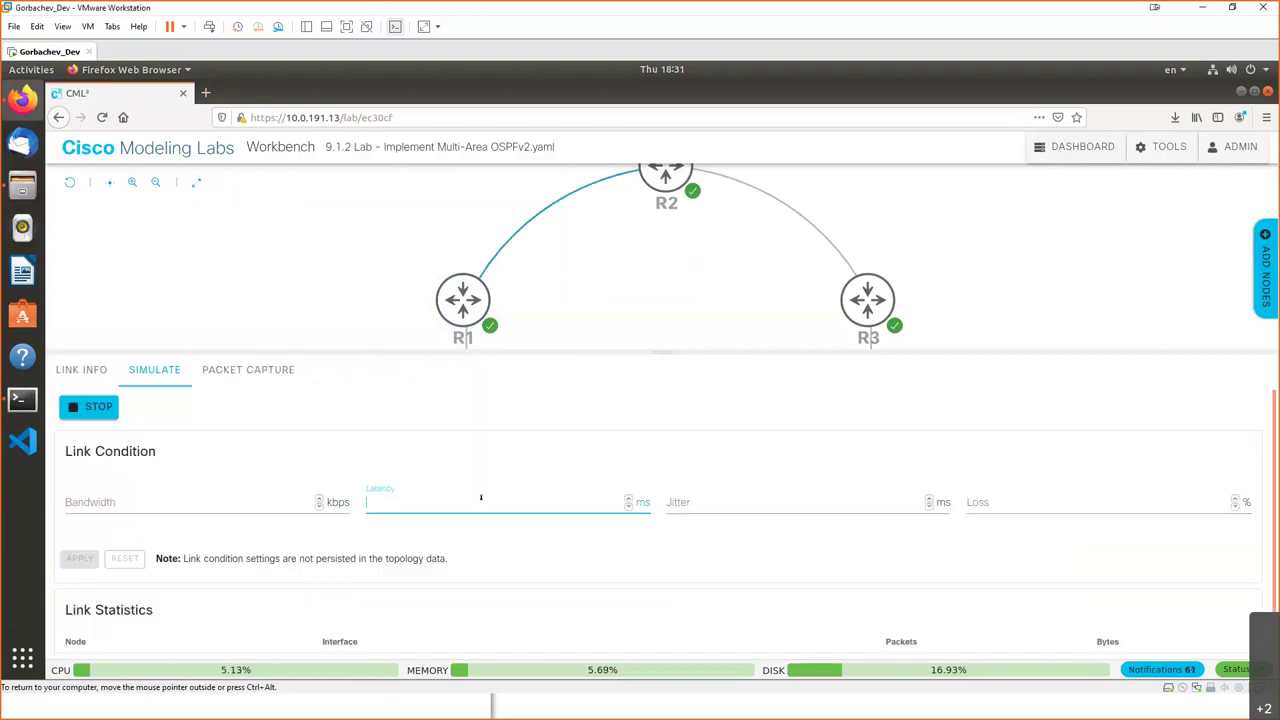
pyautogui.write('100')
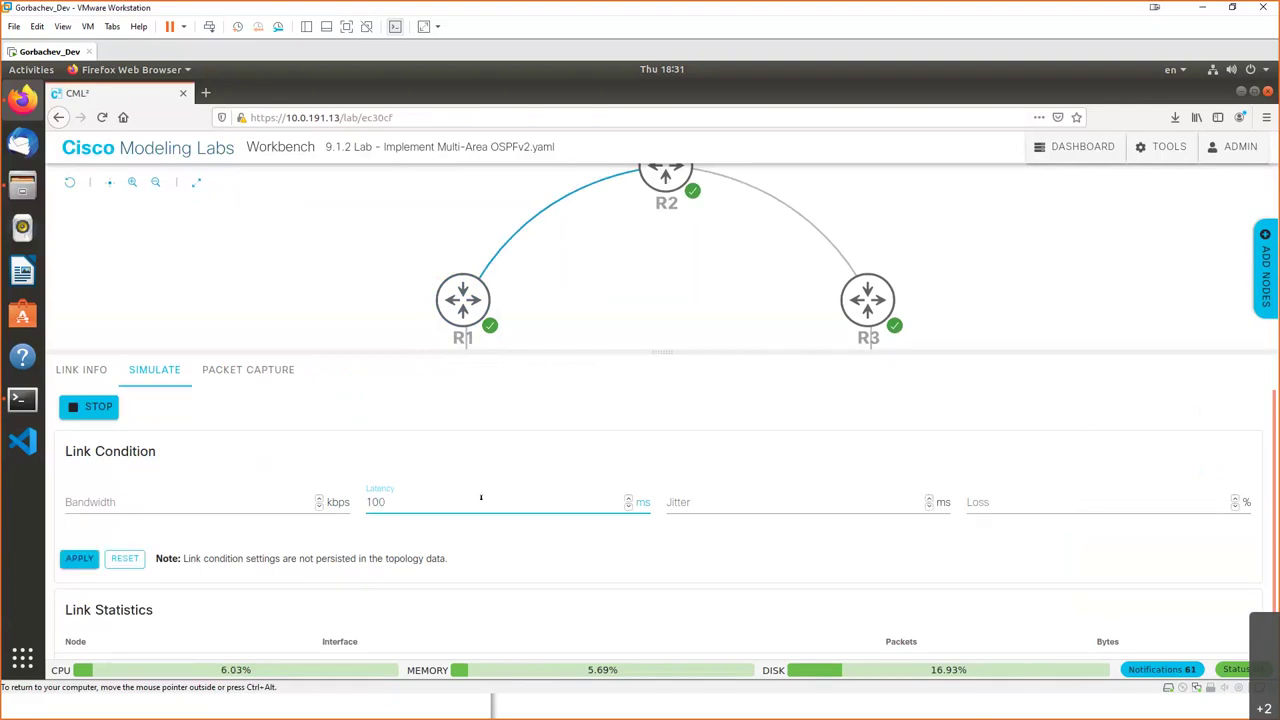
pyautogui.click(74, 560)
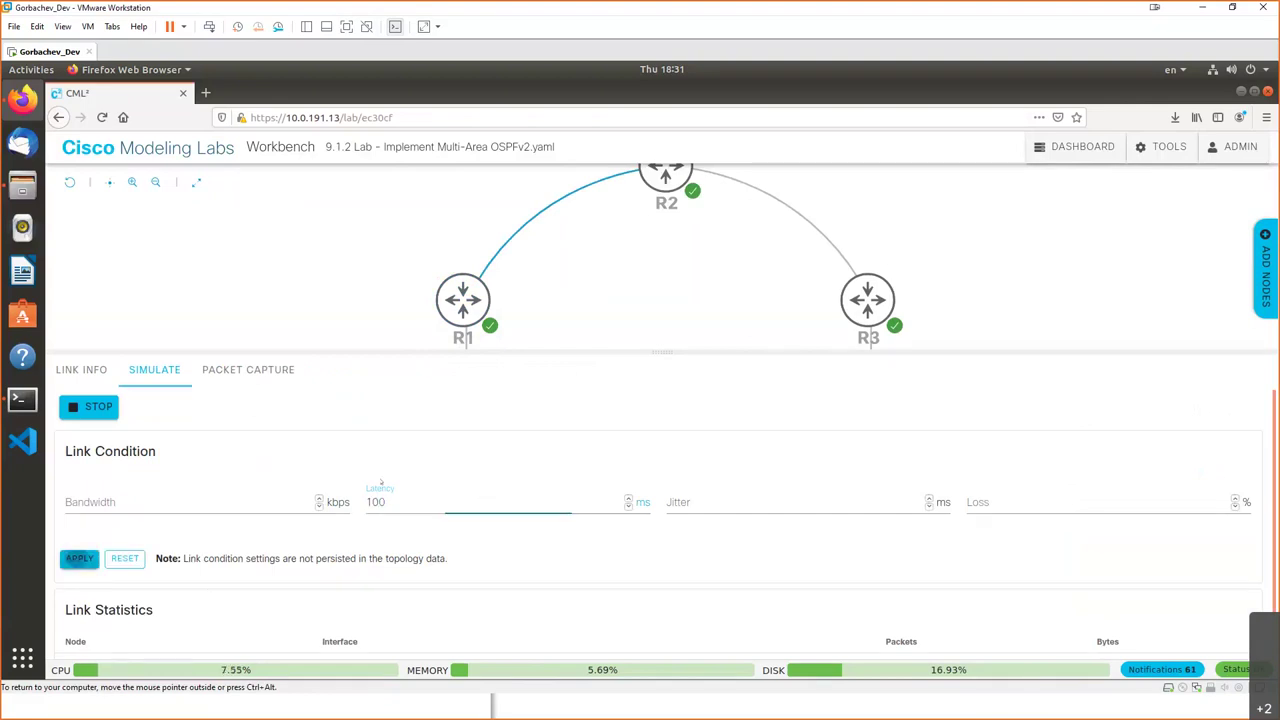
# Step: Rerun ping 10.0.0.2 from R1's console, showing about 204 ms round-trip times
pyautogui.click(476, 299)
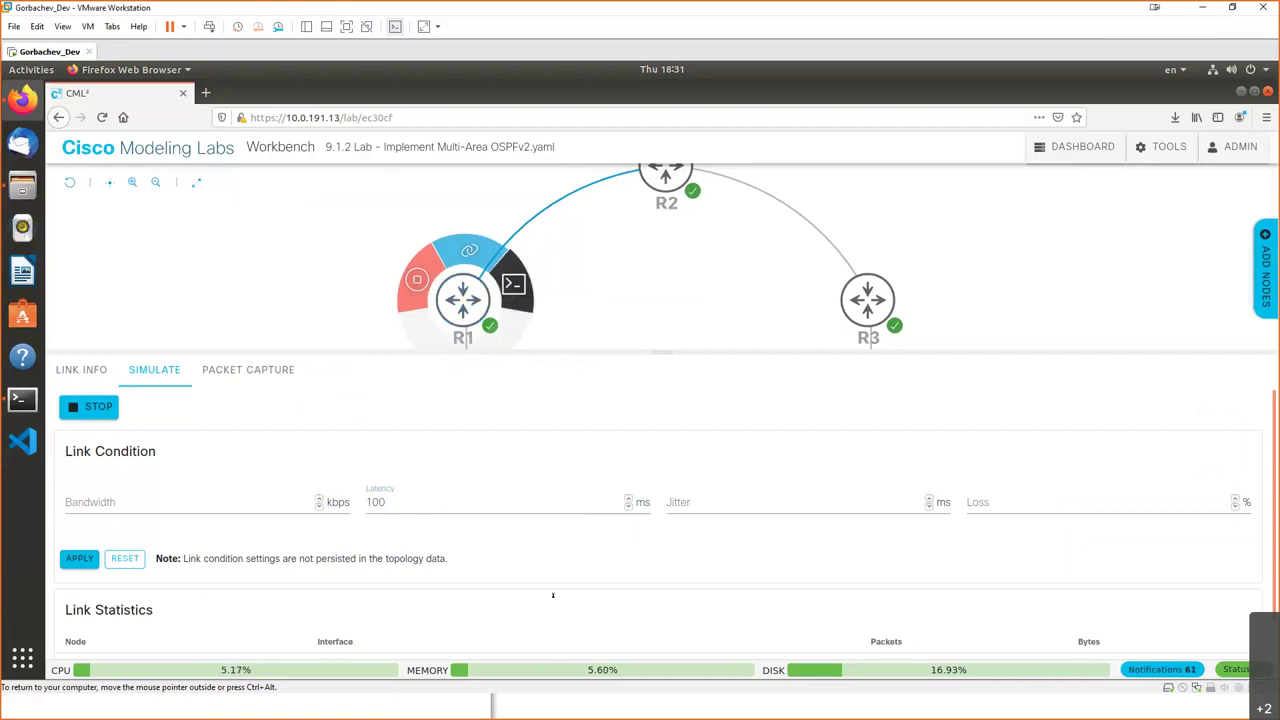
pyautogui.click(513, 284)
pyautogui.press('Up')
pyautogui.press('Return')
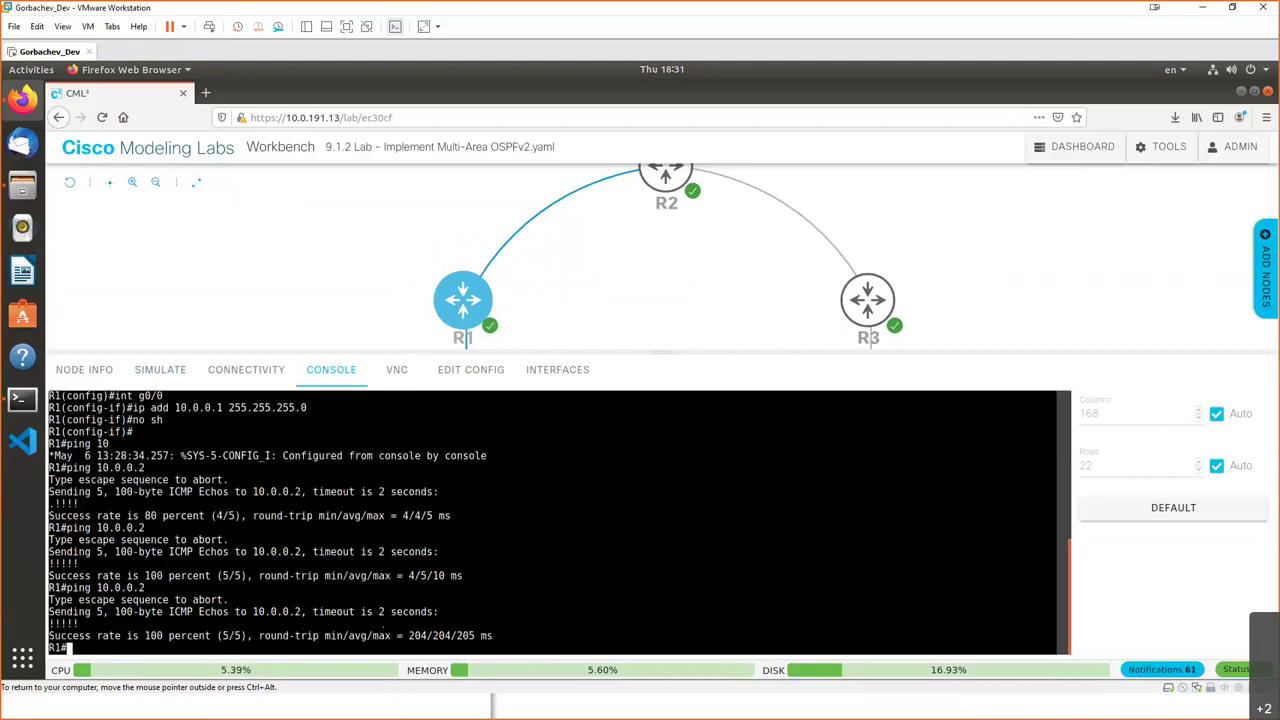
pyautogui.moveTo(258, 634); pyautogui.dragTo(492, 636)
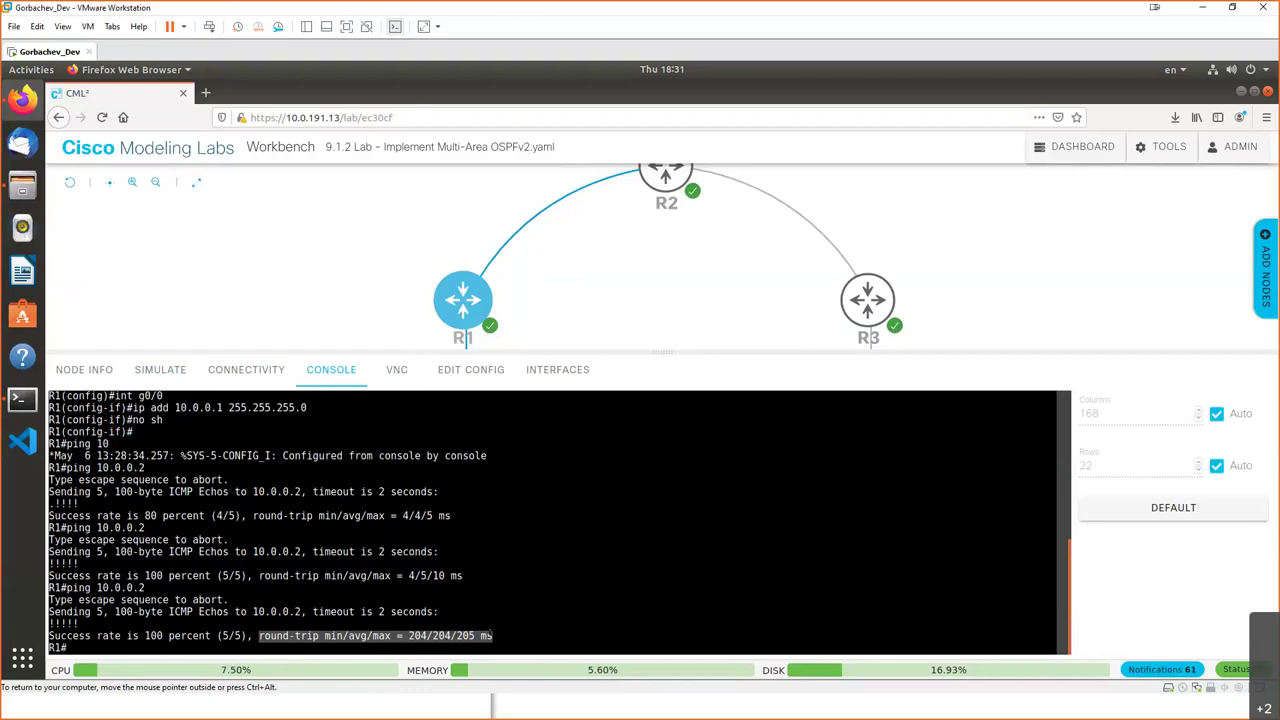
pyautogui.click(538, 221)
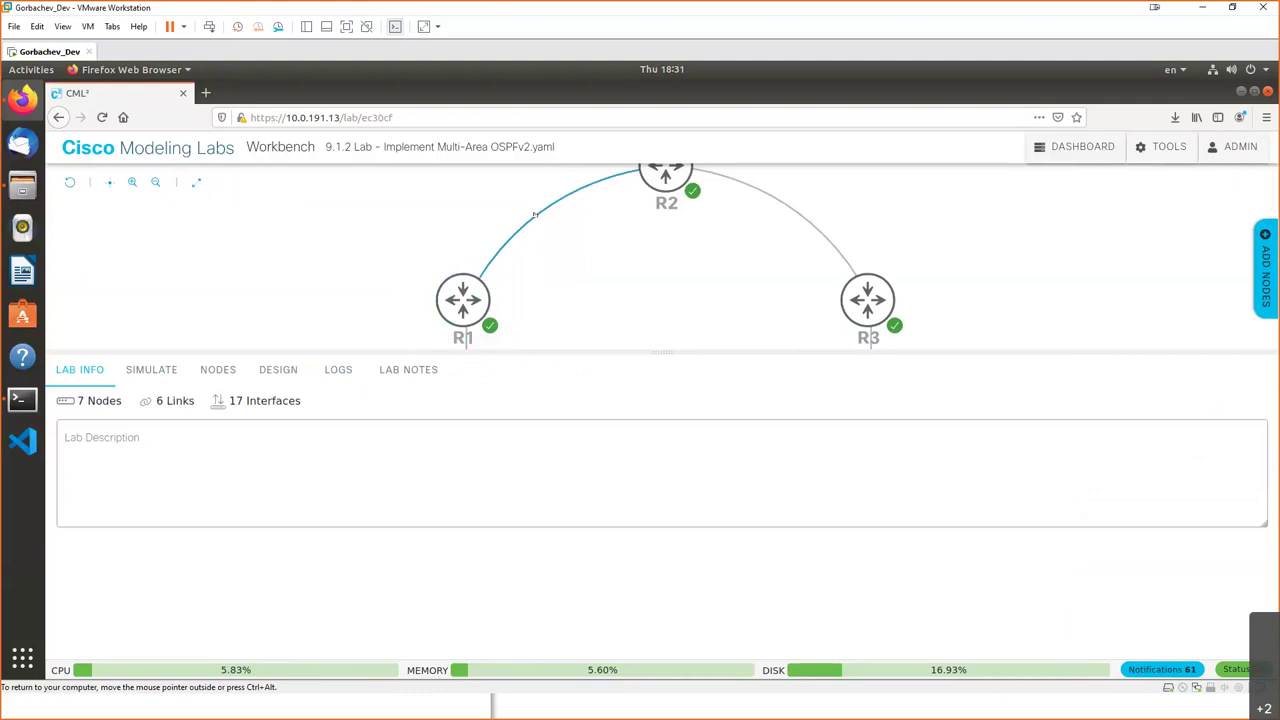
# Step: Add 10% packet loss to the R1–R2 link alongside its 100 ms latency
pyautogui.click(993, 497)
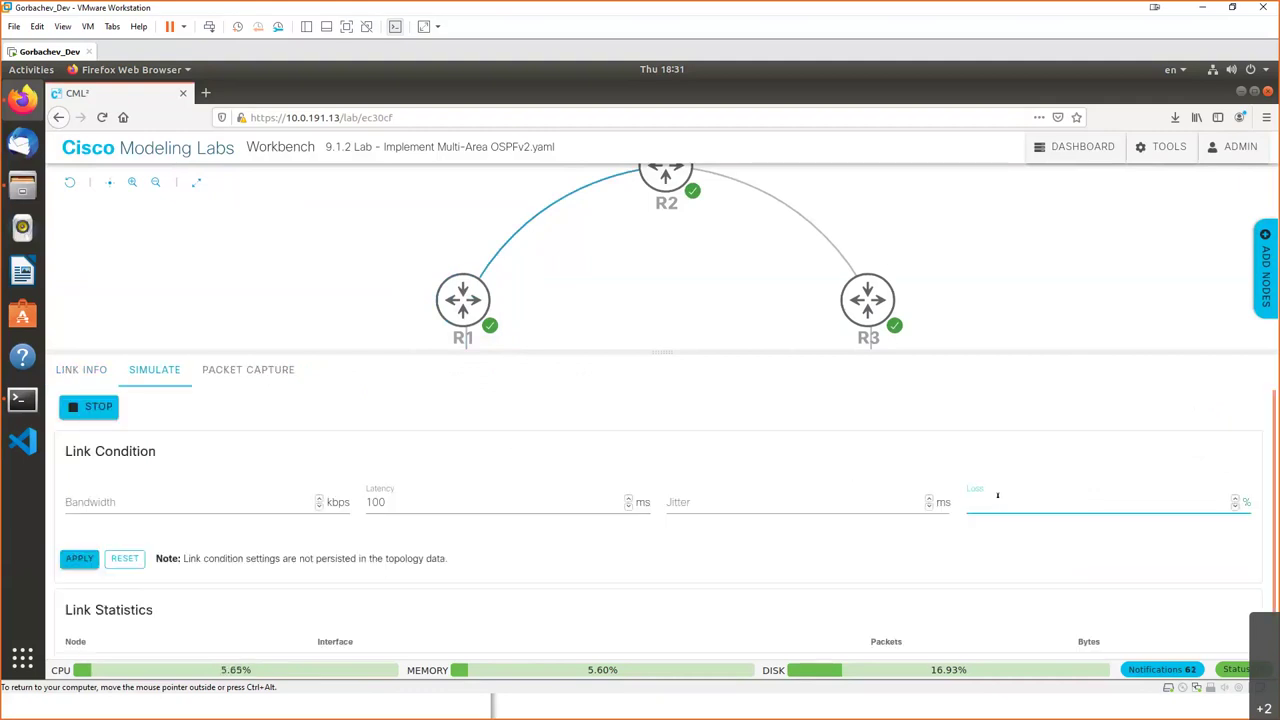
pyautogui.write('10')
pyautogui.click(76, 559)
pyautogui.click(463, 298)
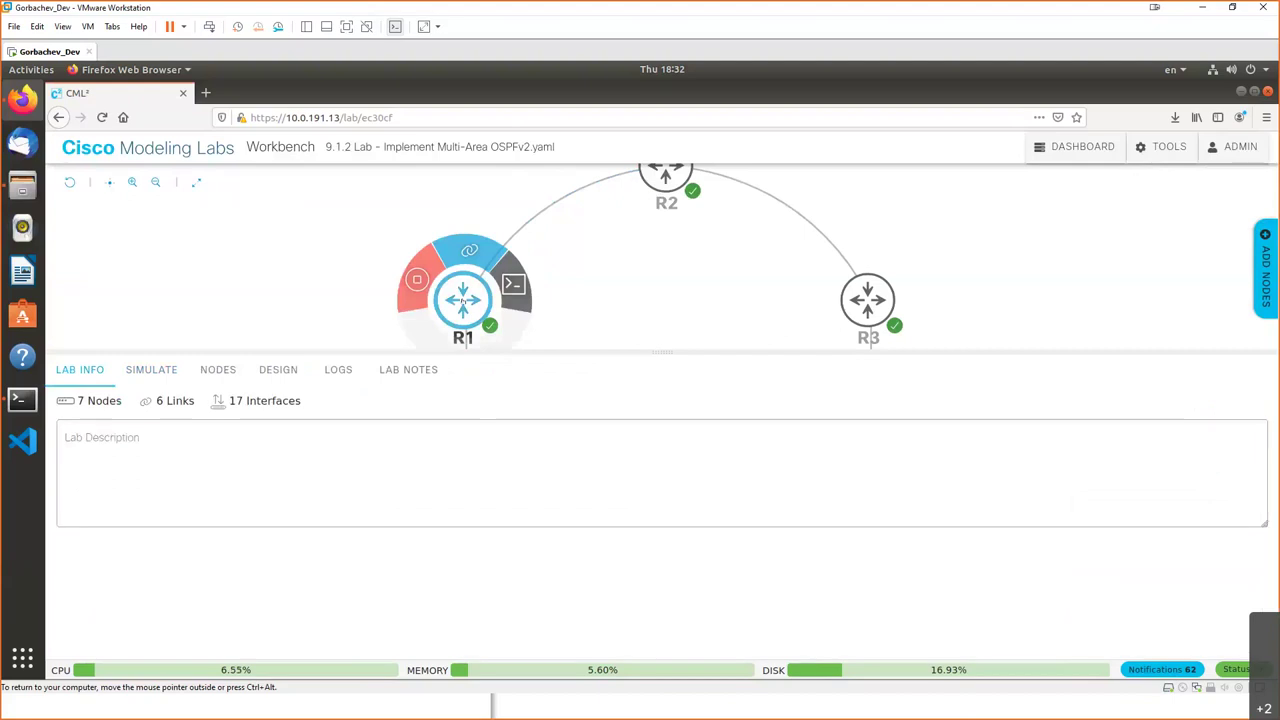
# Step: Run 'ping 10.0.0.2 rep 20' from R1, getting 80 percent (16/20) success
pyautogui.click(513, 284)
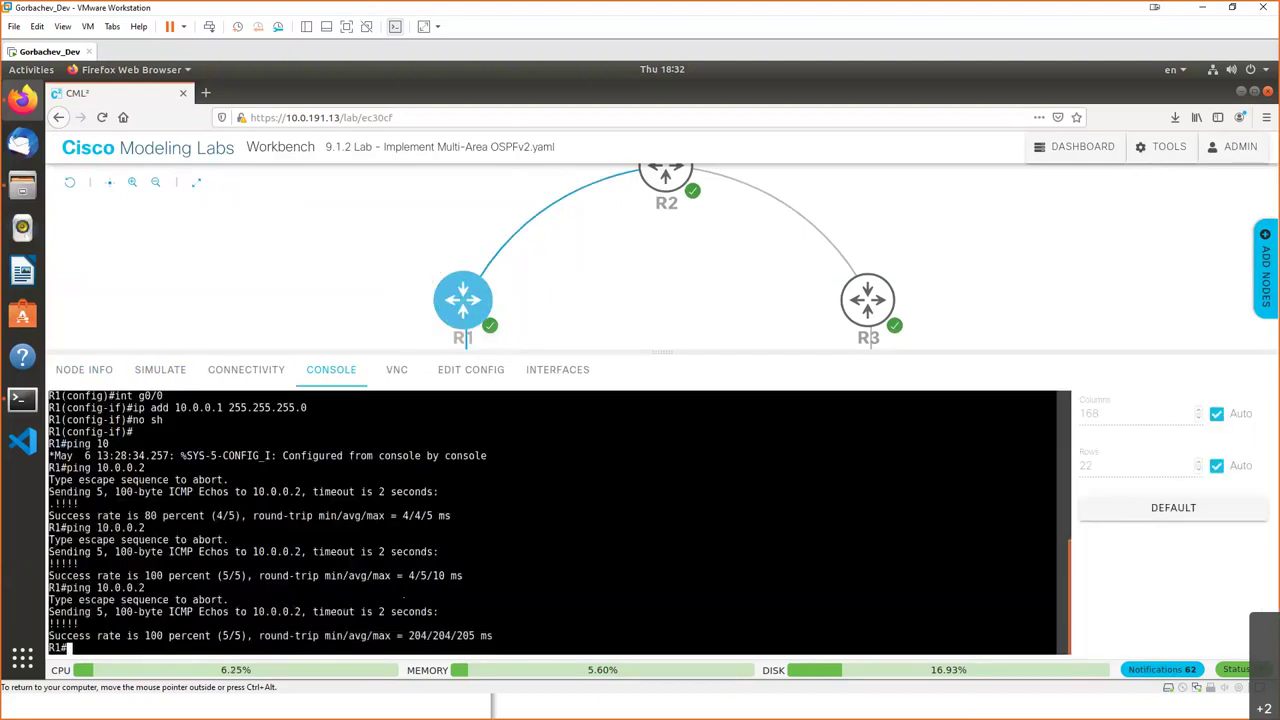
pyautogui.press('Up')
pyautogui.write('rep 20')
pyautogui.press('Return')
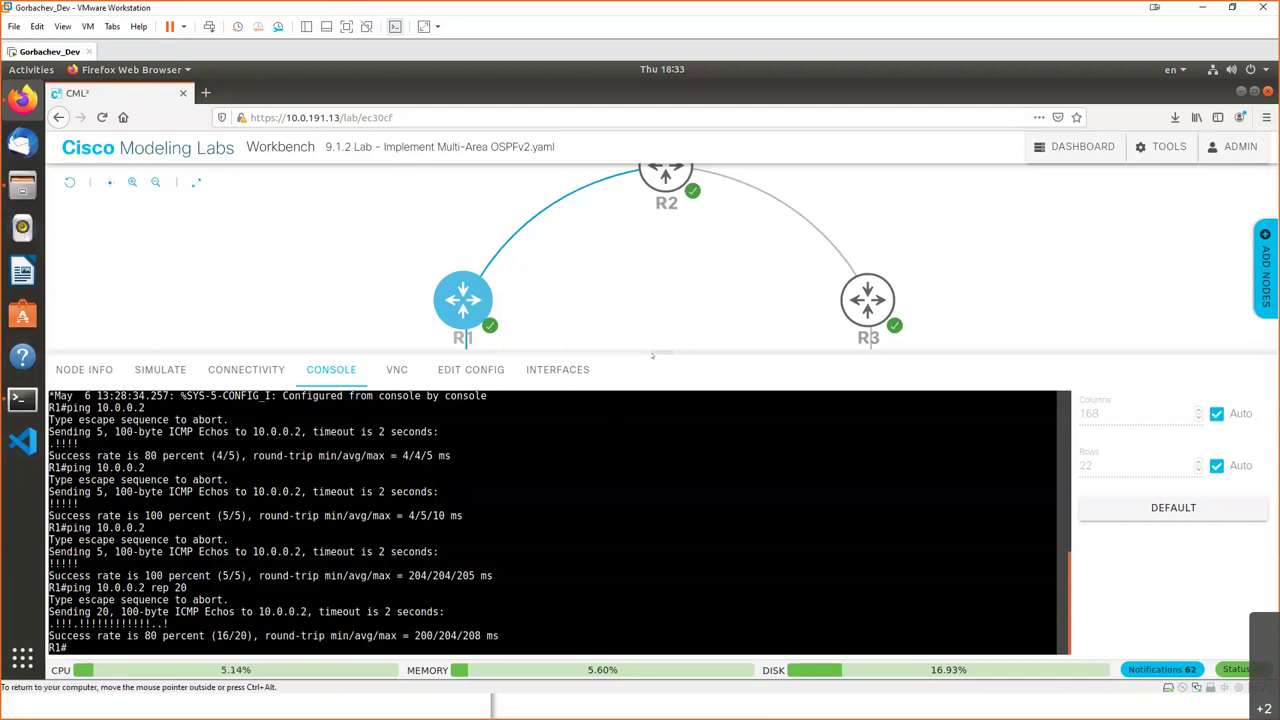
# Step: Resize the console panel to review the full ping output
pyautogui.moveTo(652, 355); pyautogui.dragTo(649, 403)
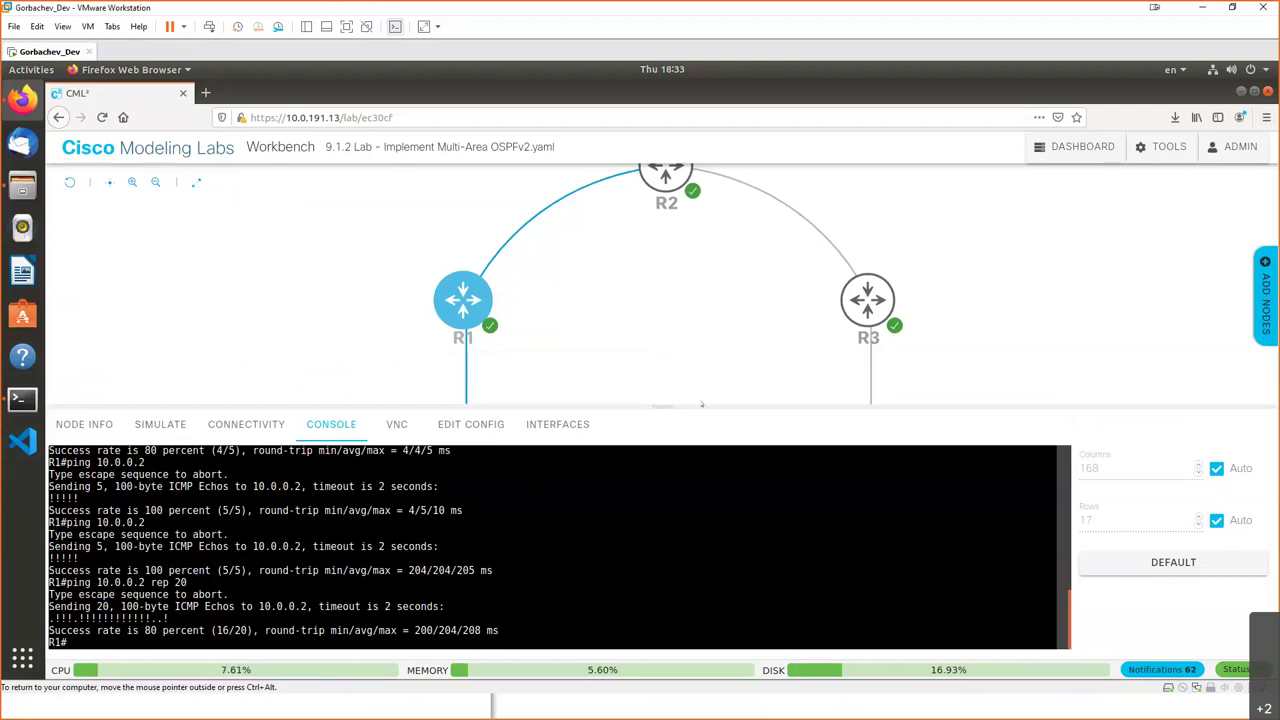
pyautogui.moveTo(702, 404); pyautogui.dragTo(660, 290)
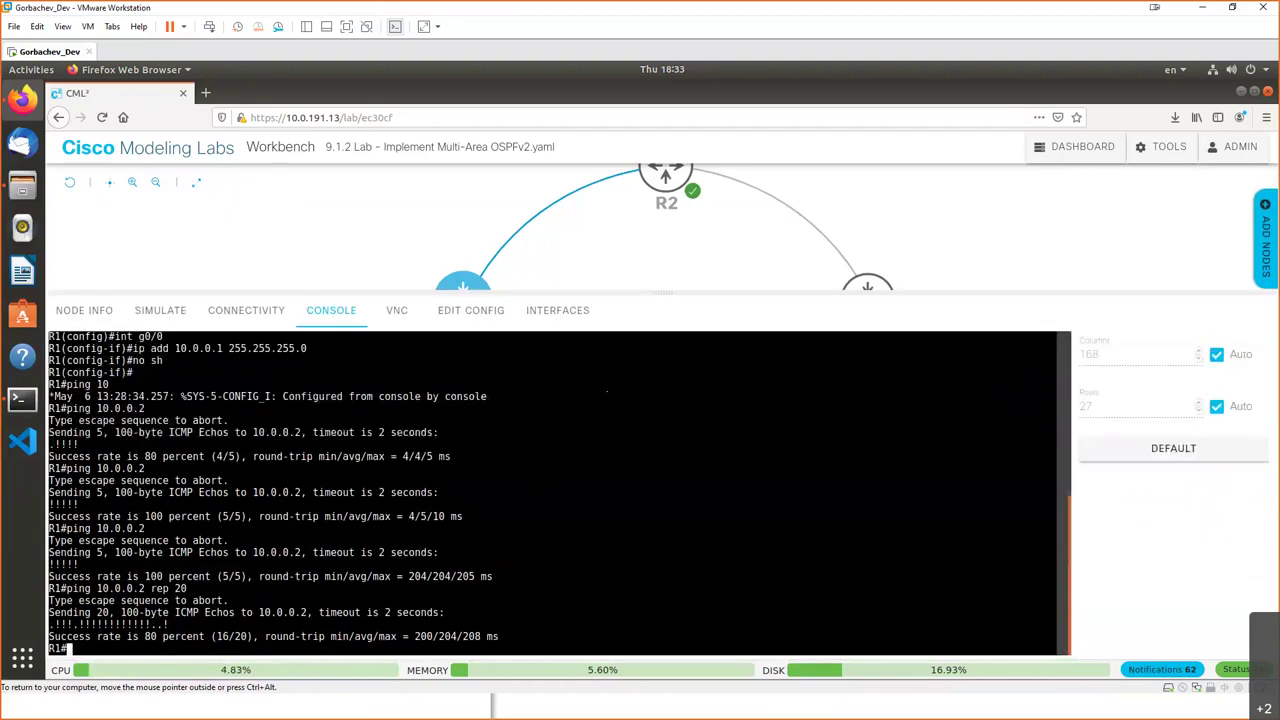
pyautogui.press('Return')
pyautogui.press('Return')
pyautogui.press('Return')
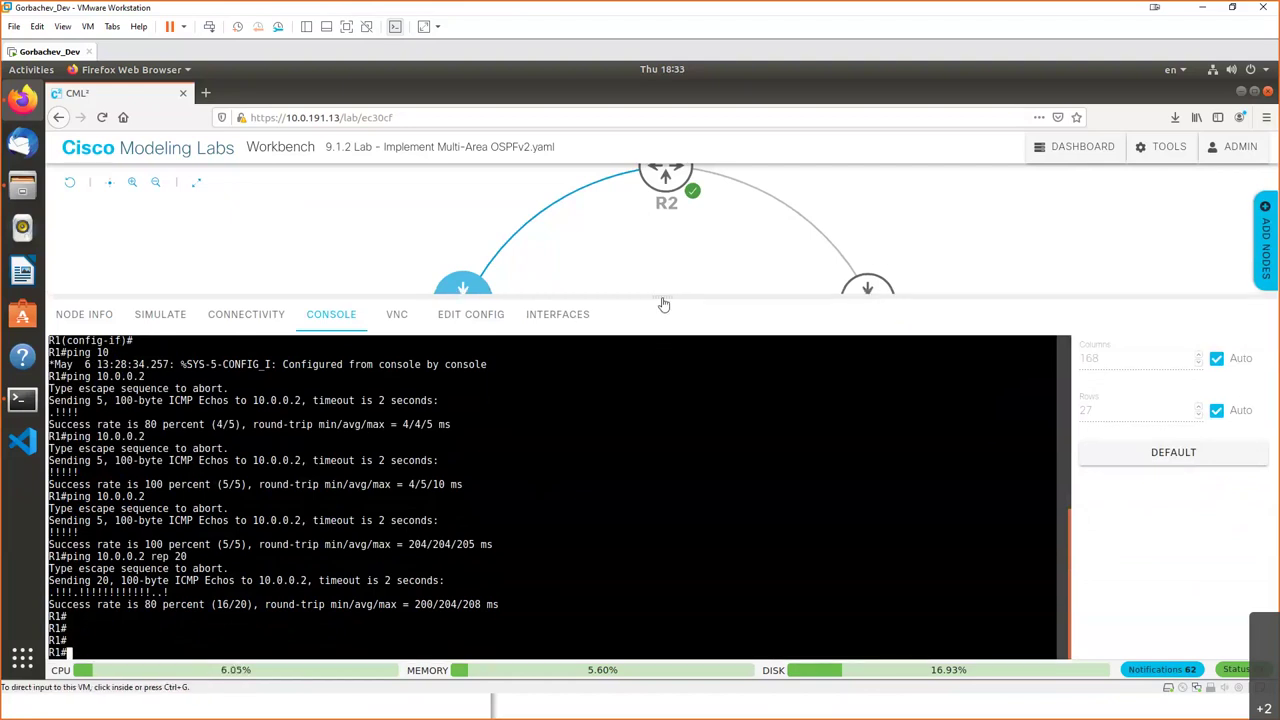
pyautogui.moveTo(667, 305); pyautogui.dragTo(668, 411)
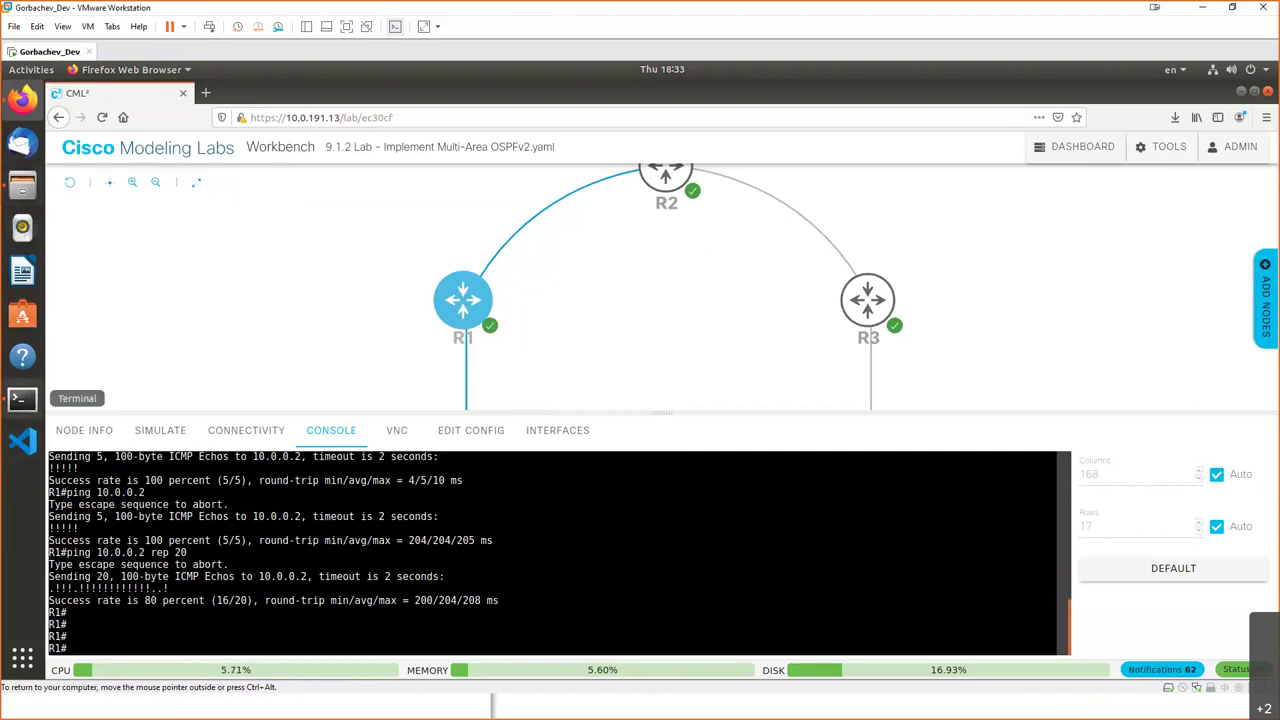
pyautogui.click(22, 399)
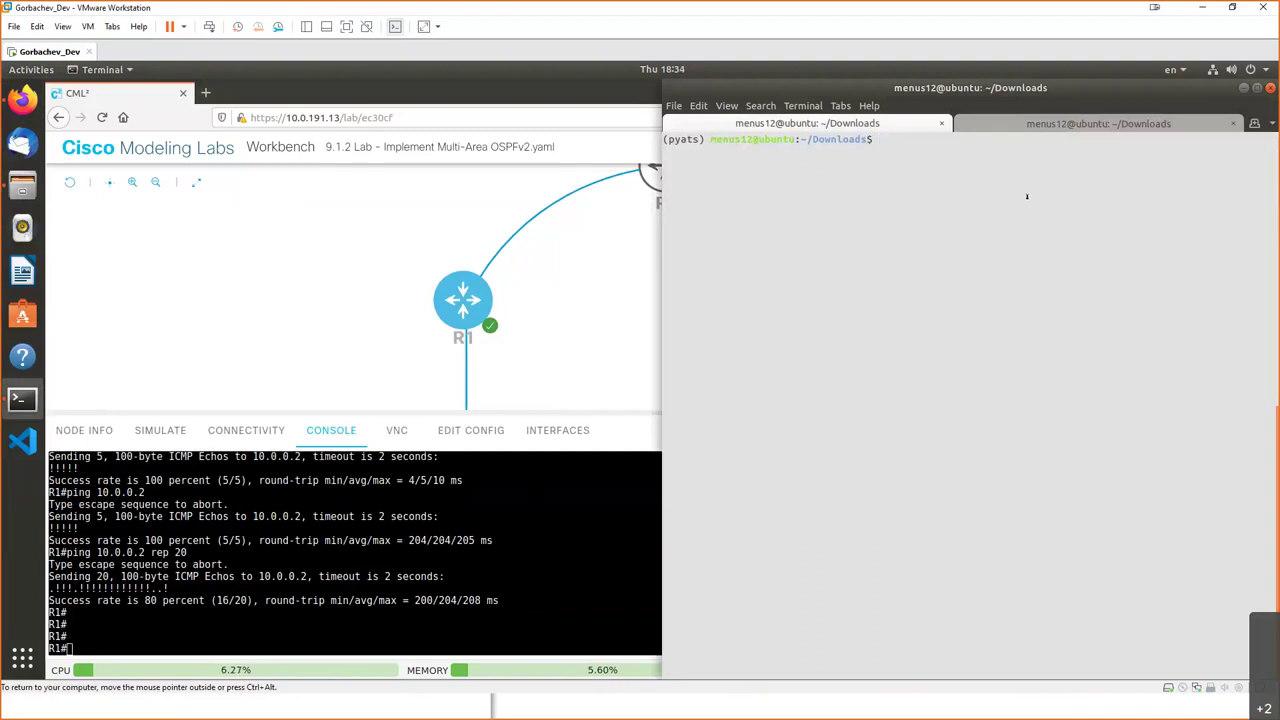
pyautogui.write('ssh admin@10.0.191.13')
pyautogui.press('Return')
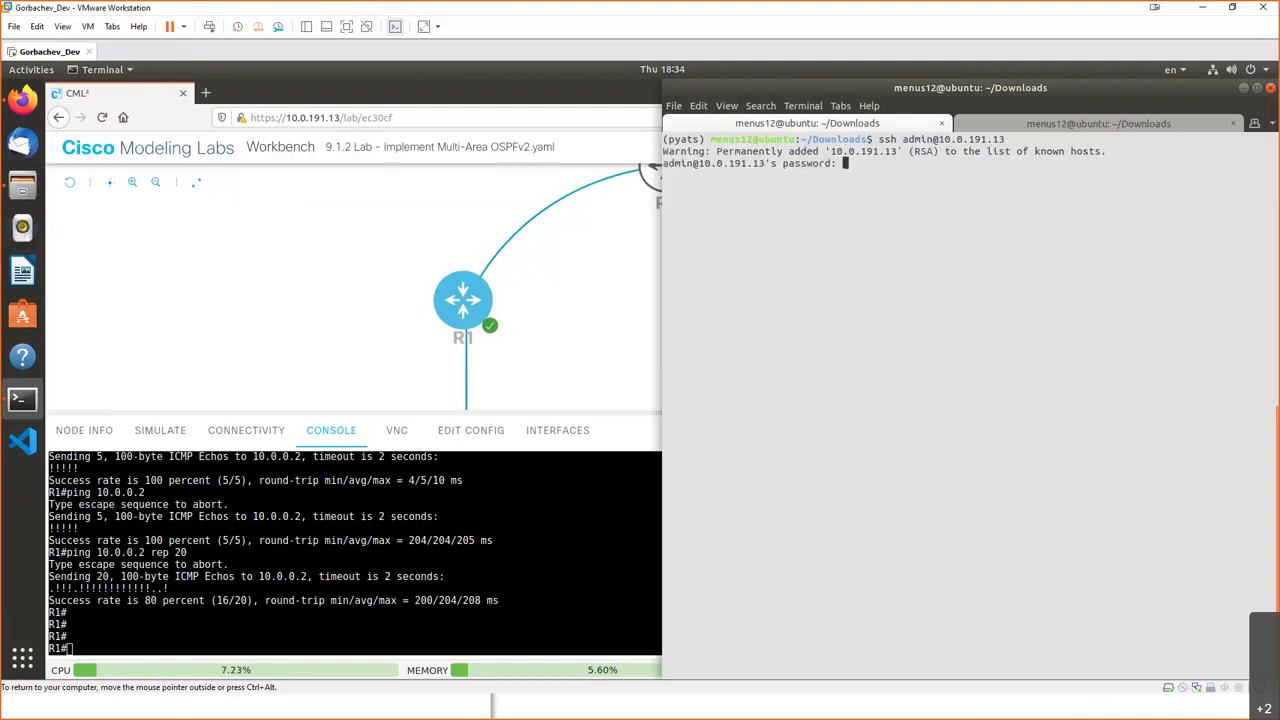
pyautogui.press('Return')
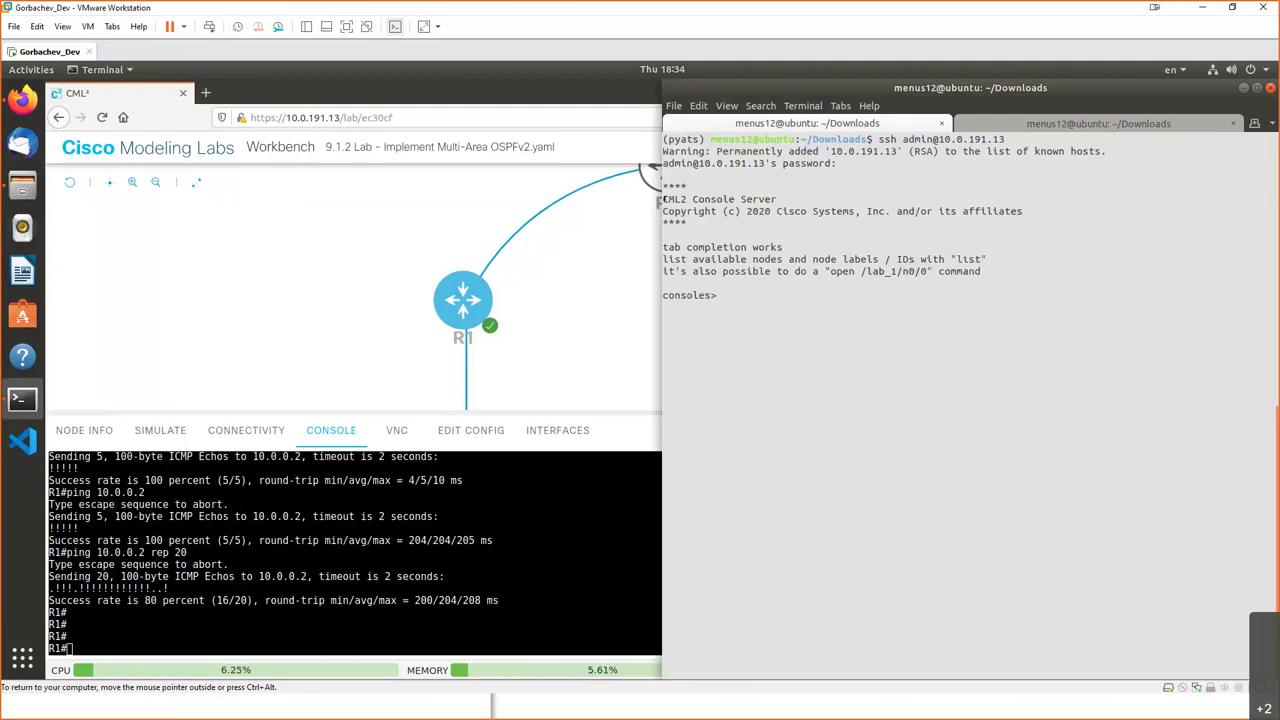
pyautogui.moveTo(664, 199); pyautogui.dragTo(776, 199)
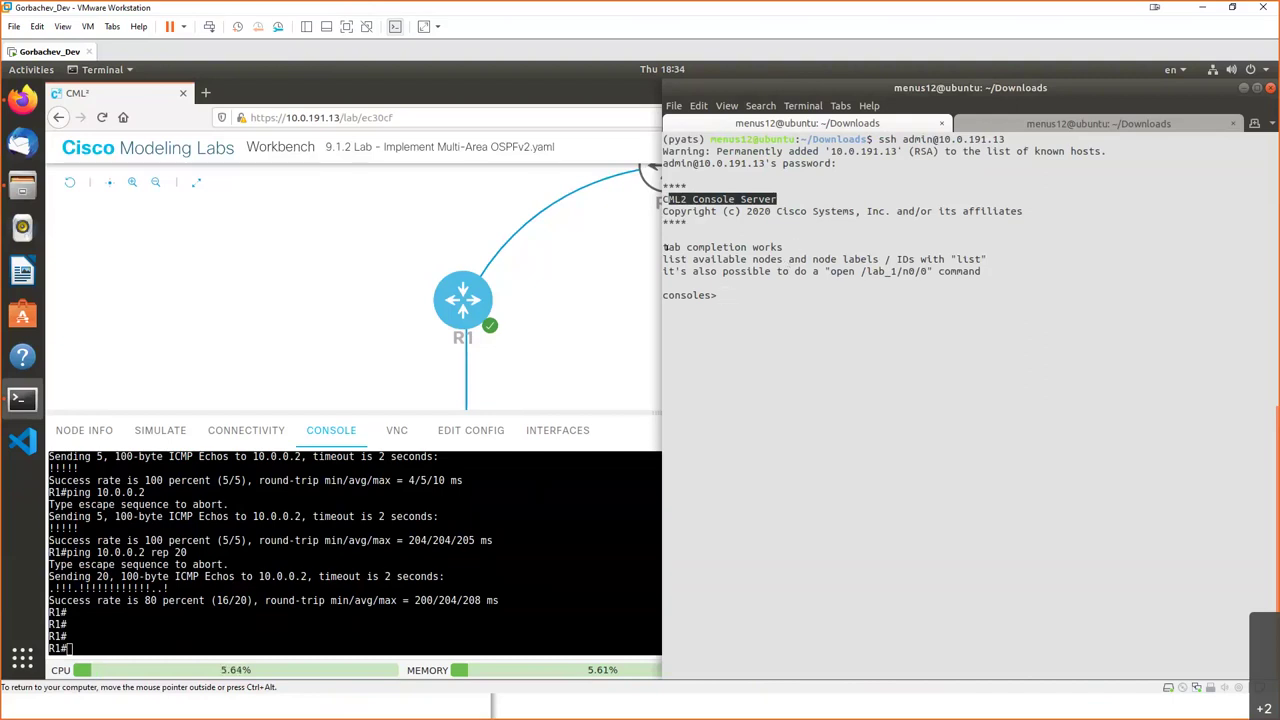
pyautogui.moveTo(662, 245); pyautogui.dragTo(995, 270)
pyautogui.click(995, 270)
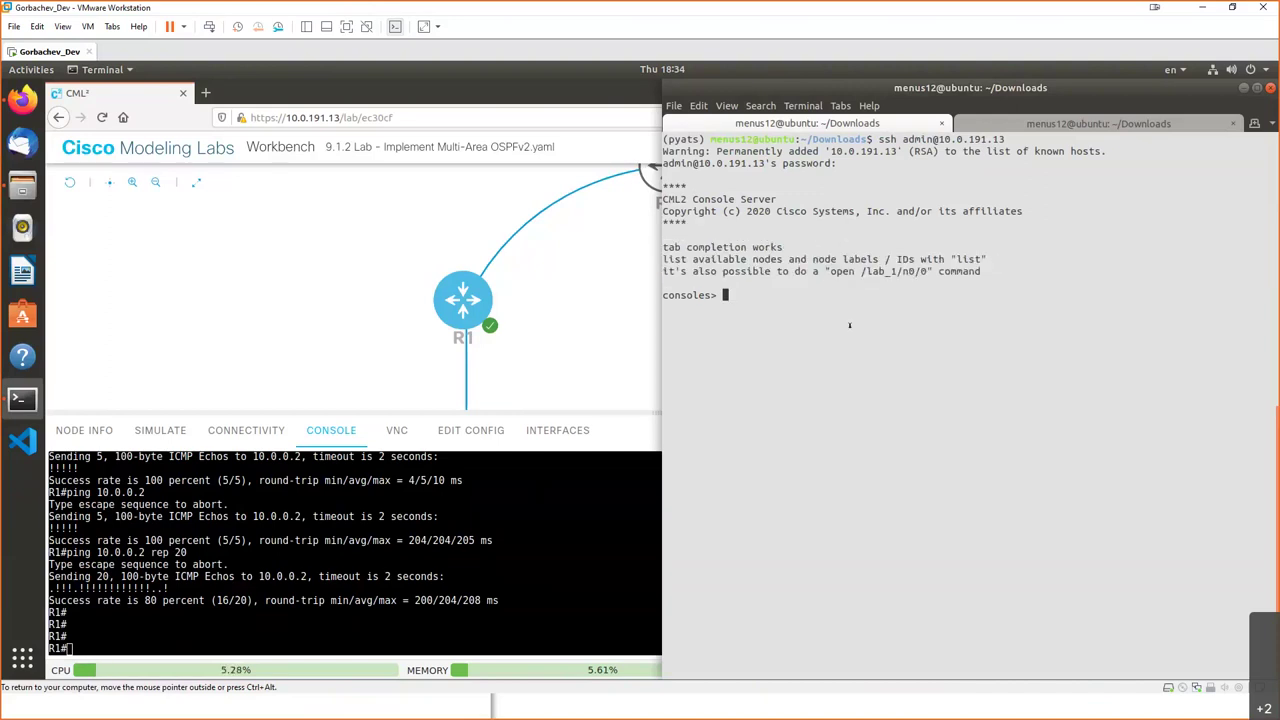
# Step: Show the console server's command list with 'help'
pyautogui.write('help')
pyautogui.press('Return')
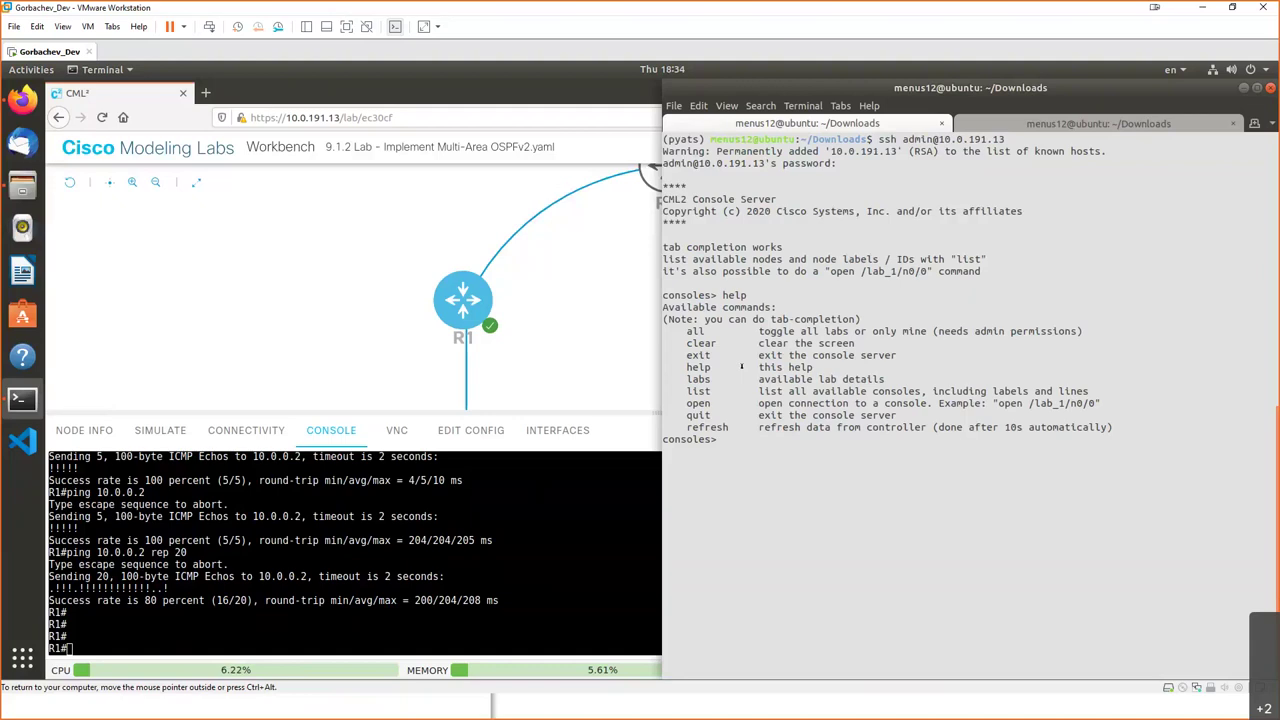
pyautogui.moveTo(683, 379); pyautogui.dragTo(858, 390)
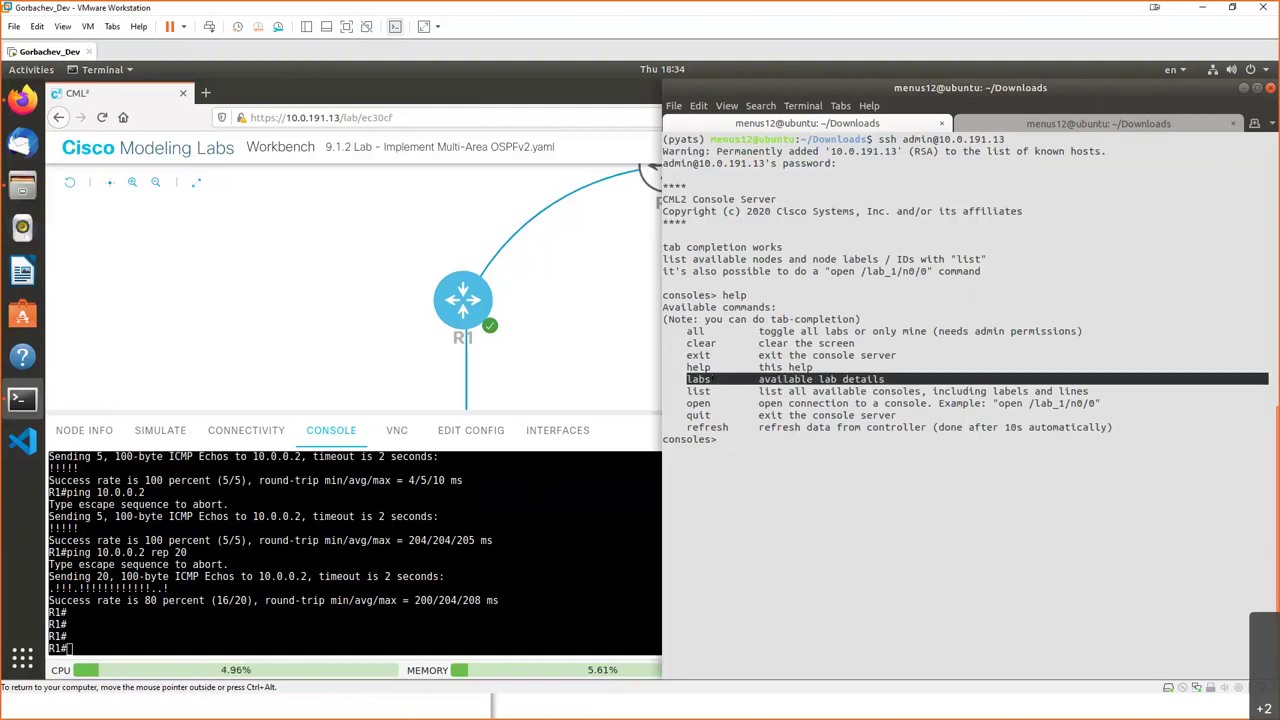
pyautogui.moveTo(686, 391); pyautogui.dragTo(1102, 391)
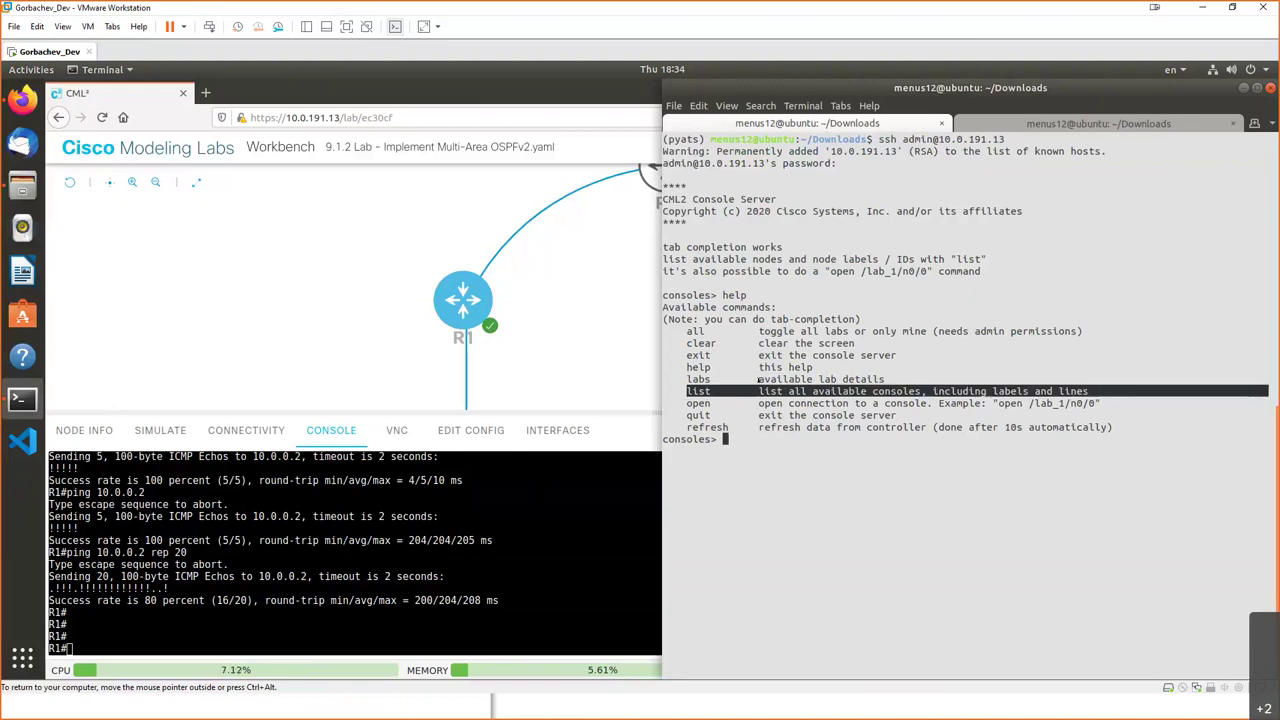
pyautogui.click(940, 473)
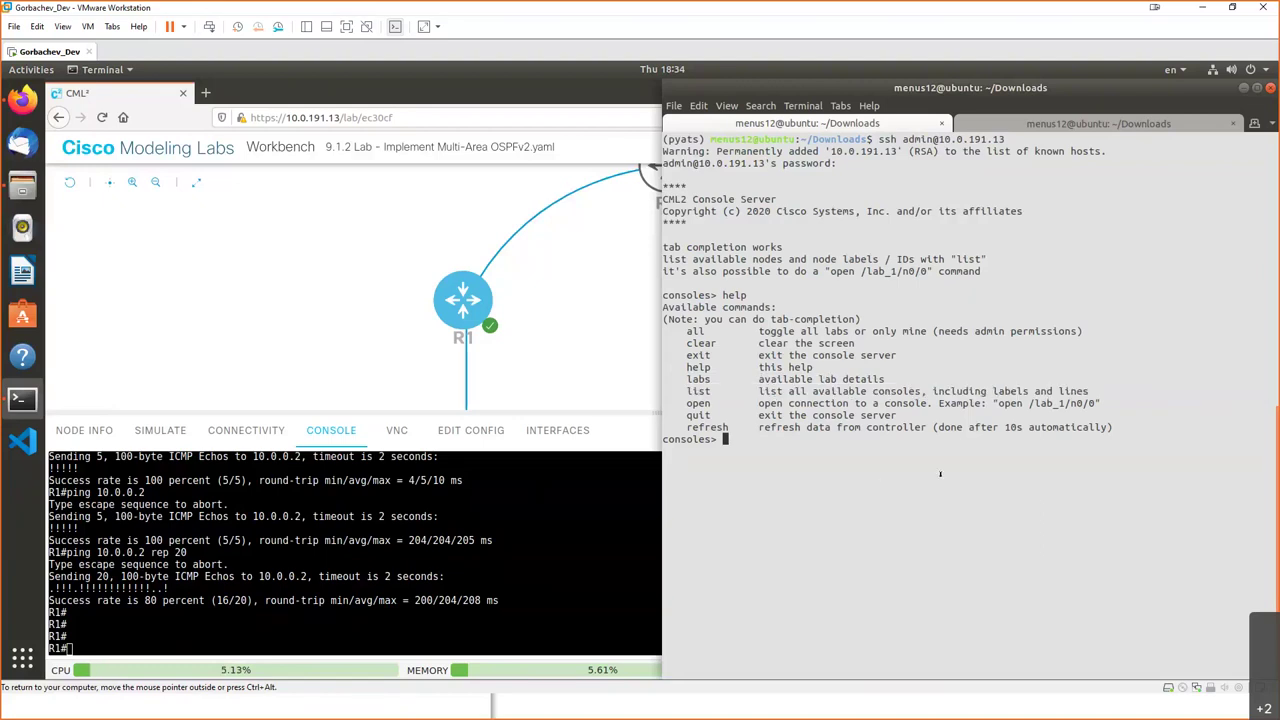
# Step: List the labs, showing ec30cf '9.1.2 Lab - Implement Multi-Area OSPFv2.yaml'
pyautogui.write('labs')
pyautogui.press('Return')
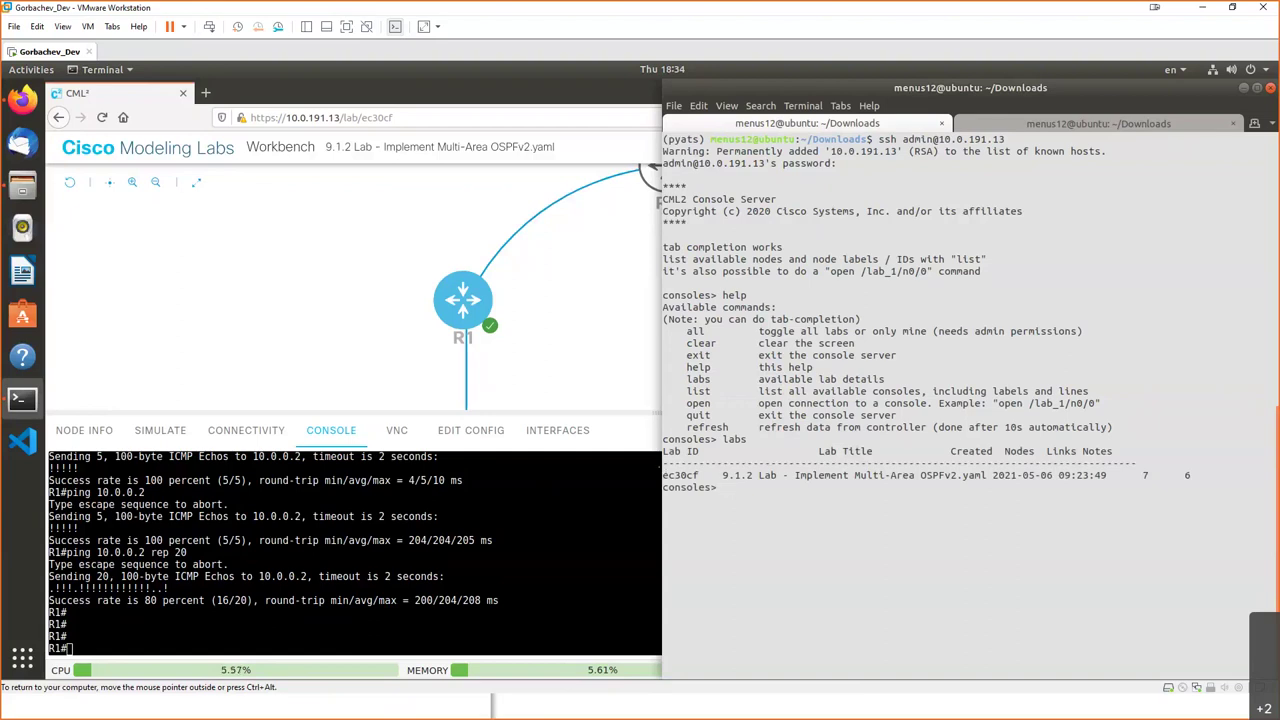
pyautogui.moveTo(718, 469); pyautogui.dragTo(987, 475)
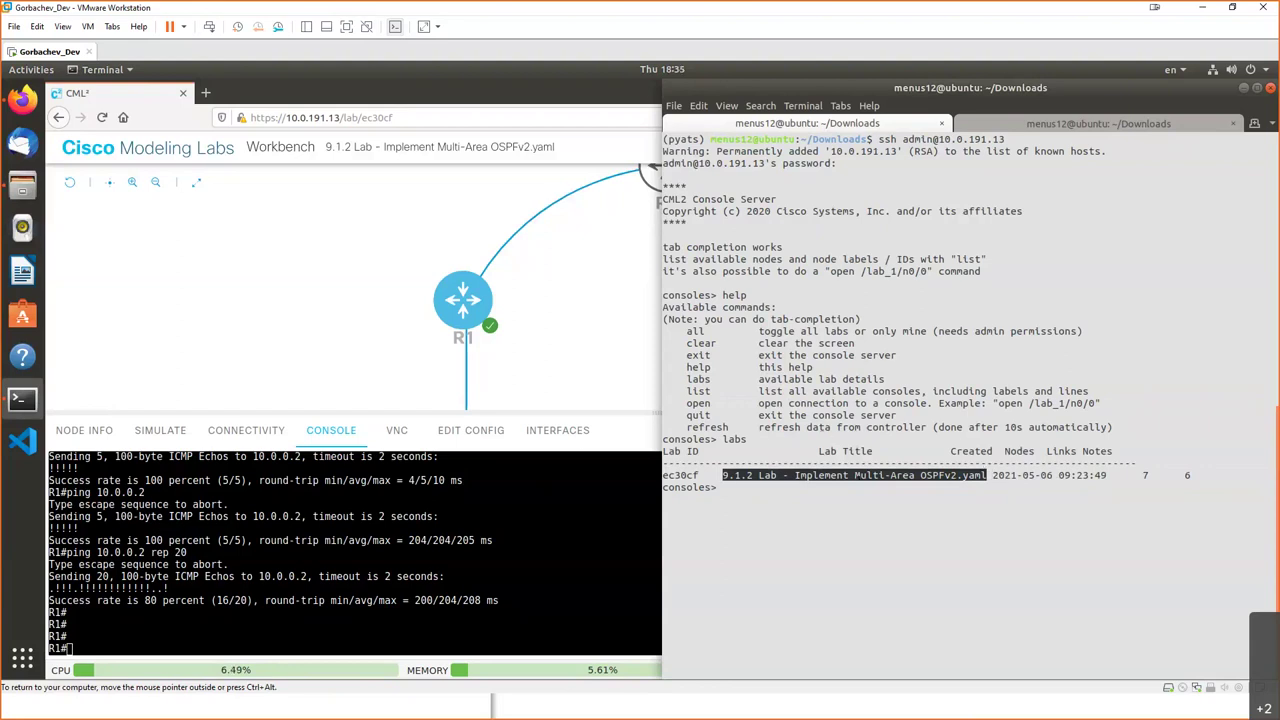
# Step: Rename the lab to 'Implement Multi-Area OSPFv2' by removing '.yaml' and the '9.1.2 Lab - ' prefix
pyautogui.click(476, 146)
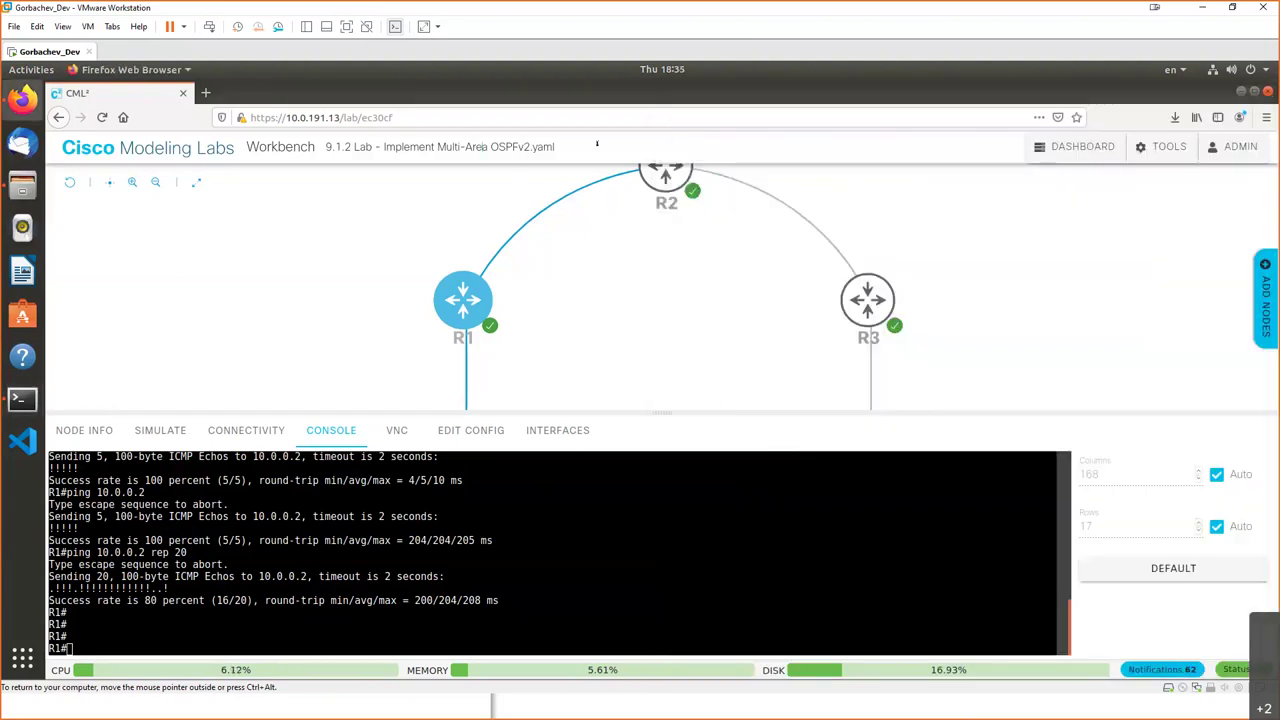
pyautogui.moveTo(531, 147); pyautogui.dragTo(615, 151)
pyautogui.press('BackSpace')
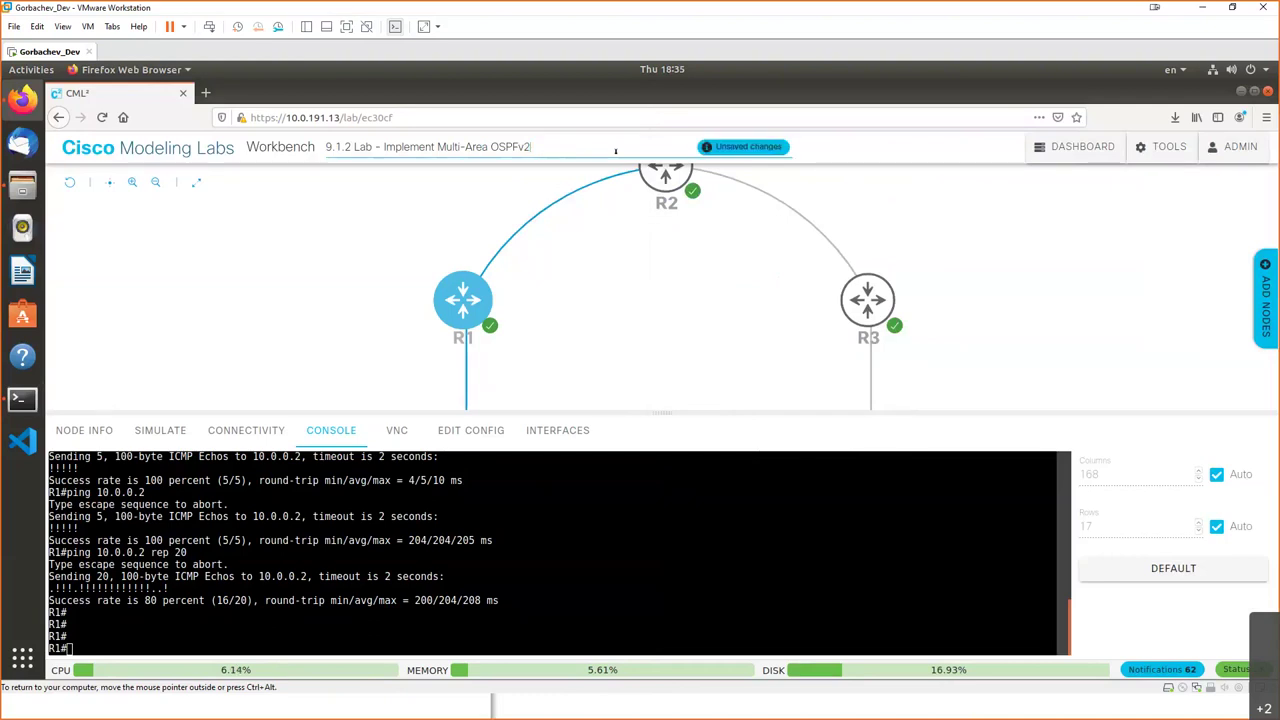
pyautogui.press('Home')
pyautogui.hotkey('ctrl', 'shift', 'Right')
pyautogui.hotkey('ctrl', 'shift', 'Right')
pyautogui.hotkey('ctrl', 'shift', 'Right')
pyautogui.hotkey('ctrl', 'shift', 'Right')
pyautogui.hotkey('ctrl', 'shift', 'Left')
pyautogui.press('BackSpace')
pyautogui.press('Return')
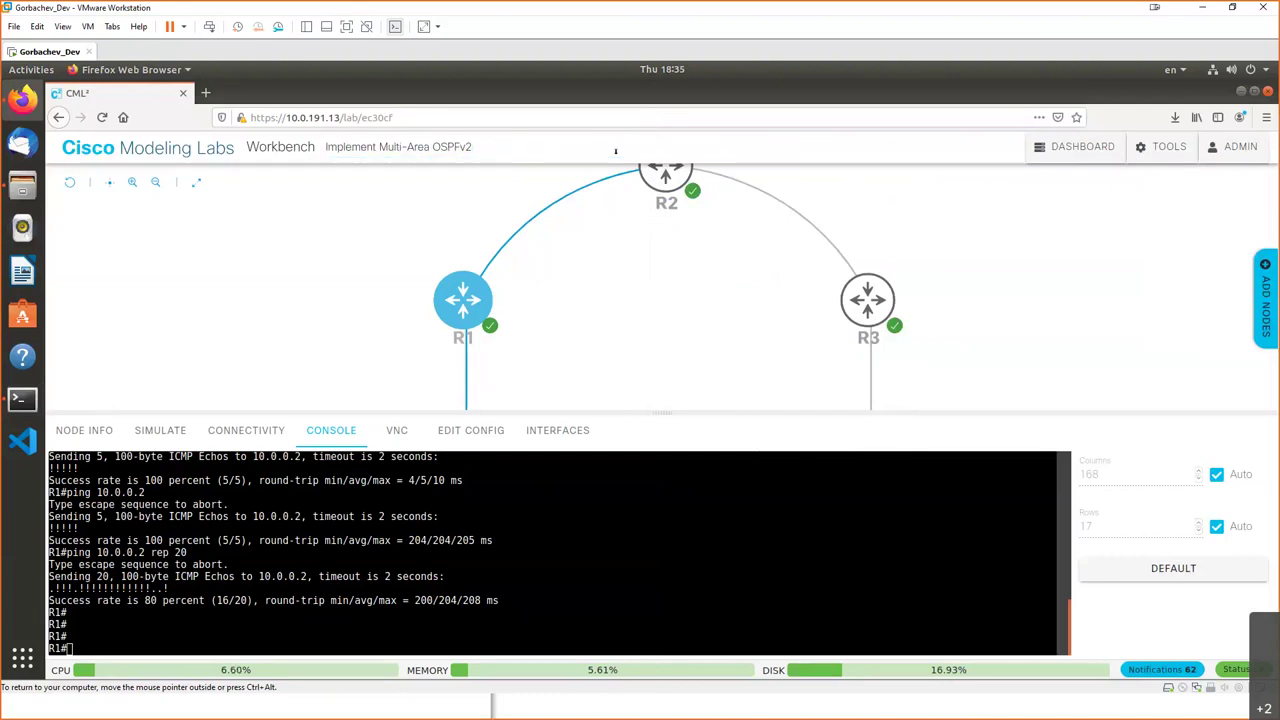
pyautogui.hotkey('alt', 'Tab')
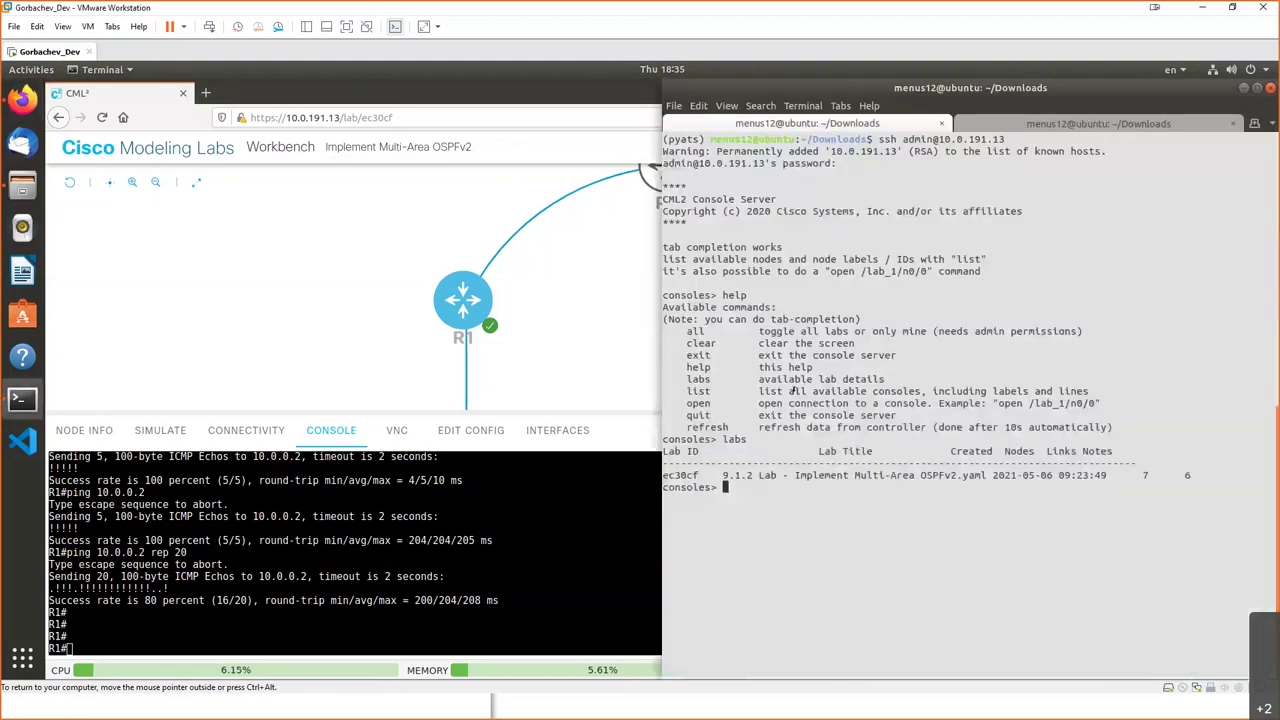
# Step: Refresh the console server, list labs, and list consoles n0–n6 (R1–R3, D1, D2, PC1, PC3)
pyautogui.write('refresh')
pyautogui.press('Return')
pyautogui.write('labs')
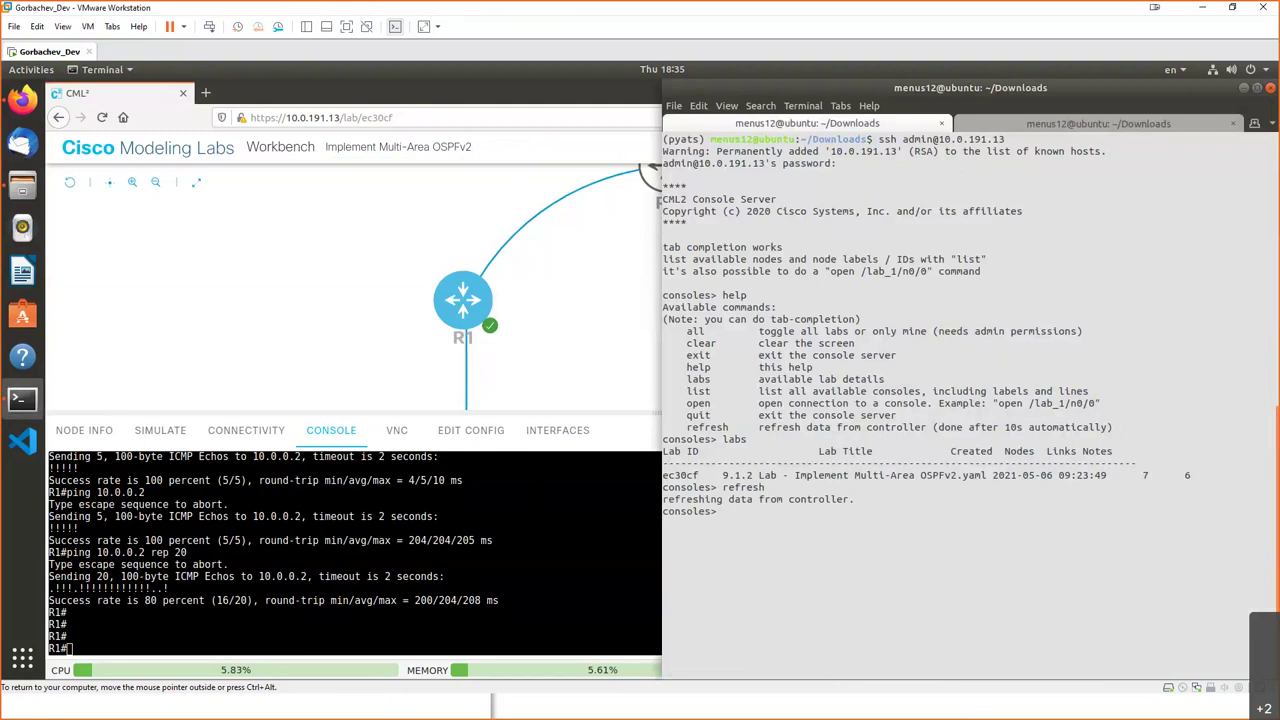
pyautogui.press('Return')
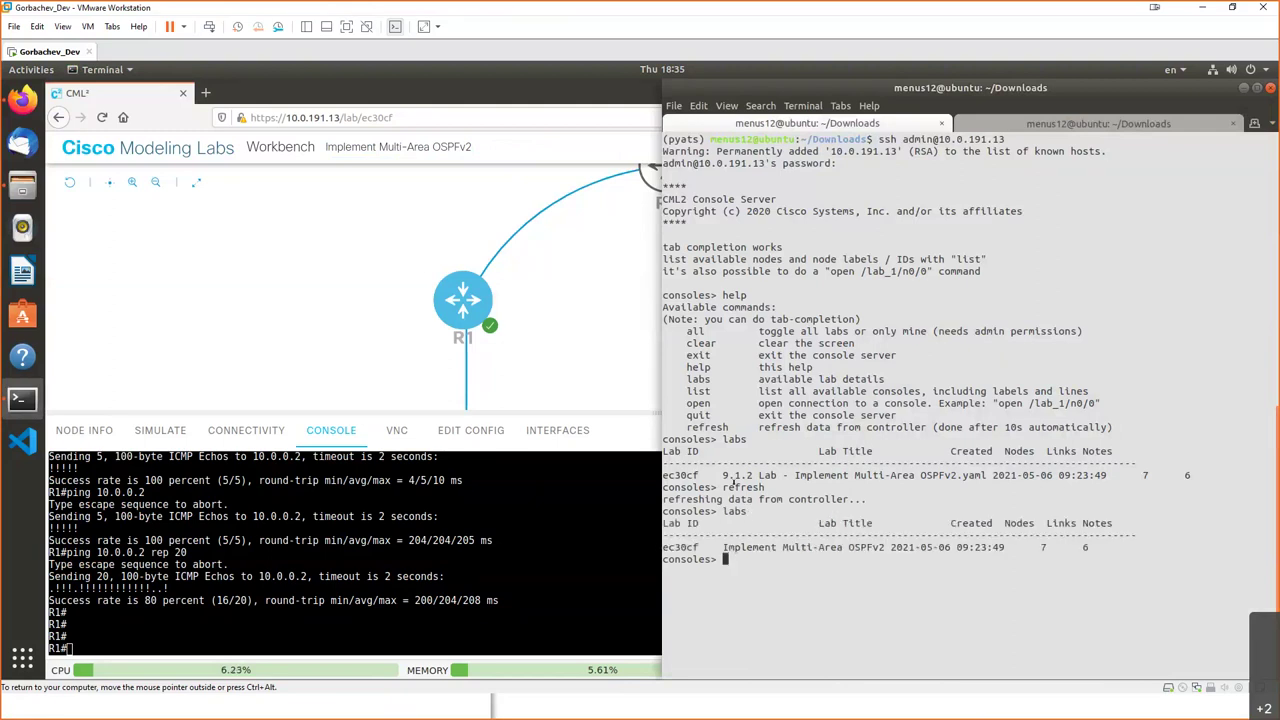
pyautogui.write('list')
pyautogui.press('Return')
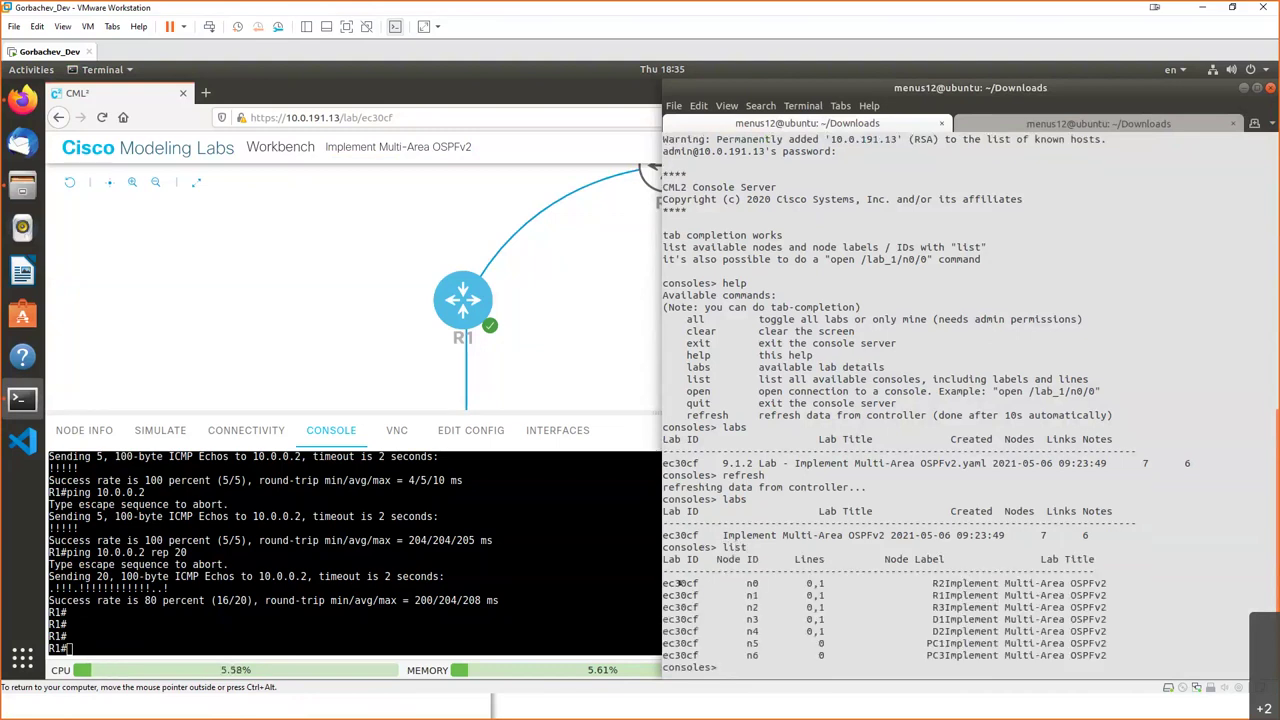
pyautogui.moveTo(663, 559); pyautogui.dragTo(709, 559)
# Step: Review the full lab topology in the CML workbench, then return to the console server
pyautogui.click(275, 285)
pyautogui.moveTo(346, 314); pyautogui.dragTo(527, 323)
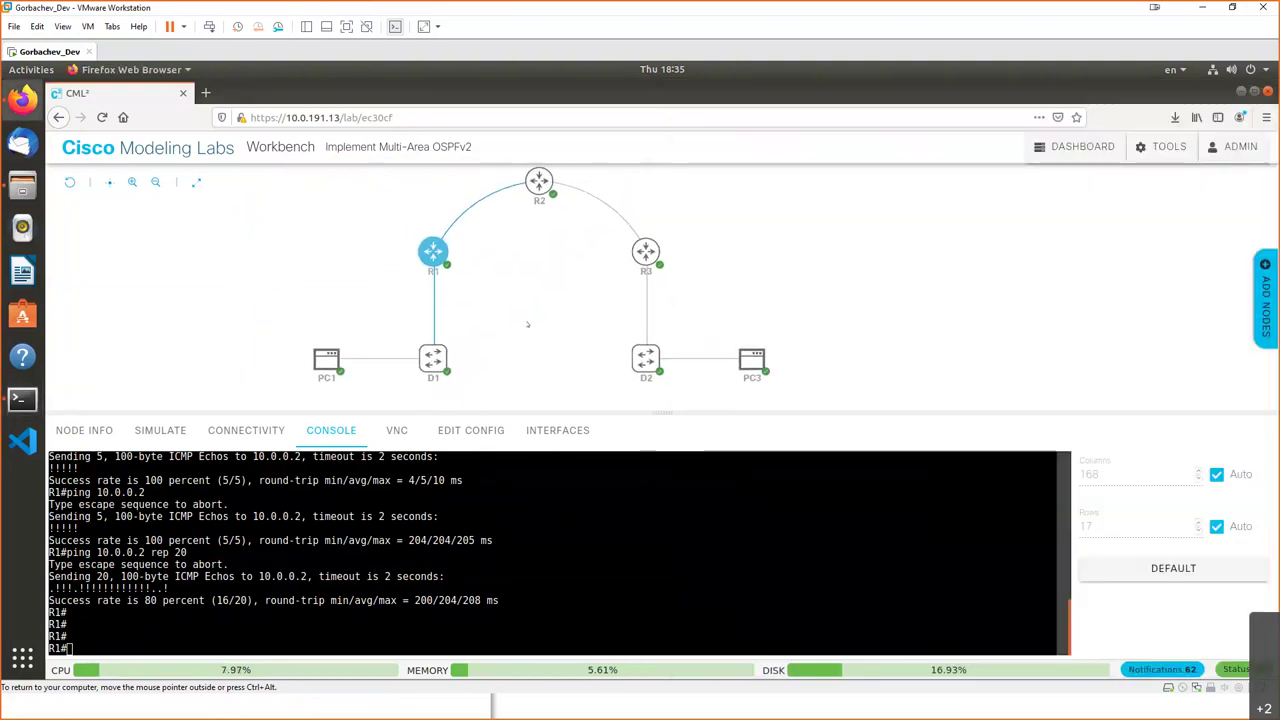
pyautogui.scroll(-1, 527, 323)
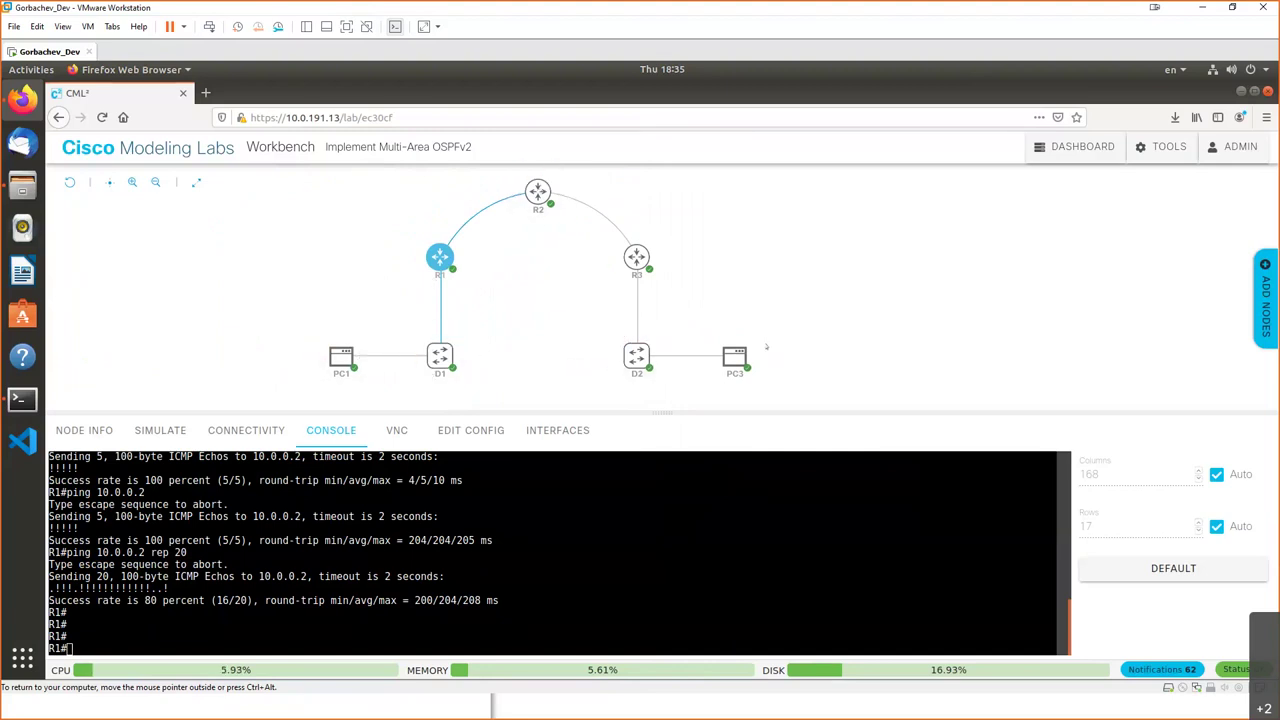
pyautogui.hotkey('alt', 'Tab')
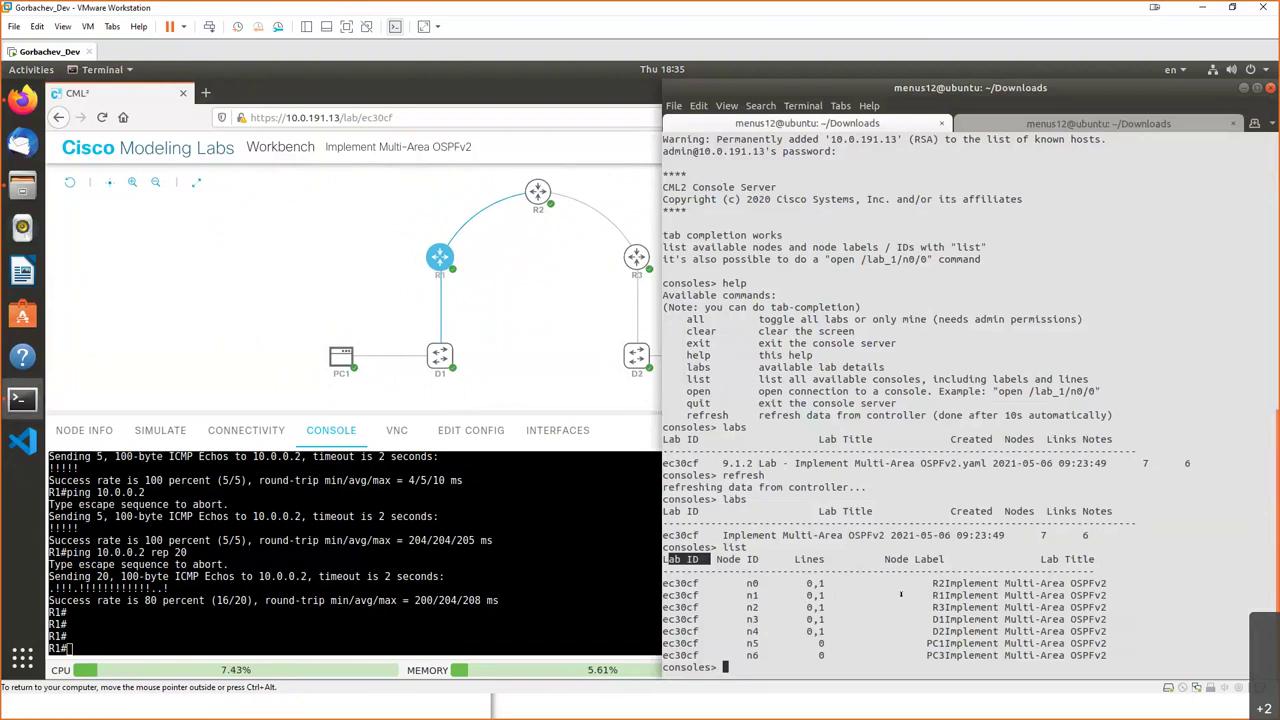
# Step: Look through the console list to locate R1's console entry n1
pyautogui.click(995, 608)
pyautogui.moveTo(1046, 583); pyautogui.dragTo(1031, 595)
pyautogui.click(1031, 595)
pyautogui.moveTo(1077, 615); pyautogui.dragTo(1067, 640)
pyautogui.click(1067, 629)
pyautogui.moveTo(742, 594); pyautogui.dragTo(950, 596)
pyautogui.click(842, 637)
# Step: Connect to R1's console with open /ec30cf/n1/0, using Tab completion
pyautogui.write('ope')
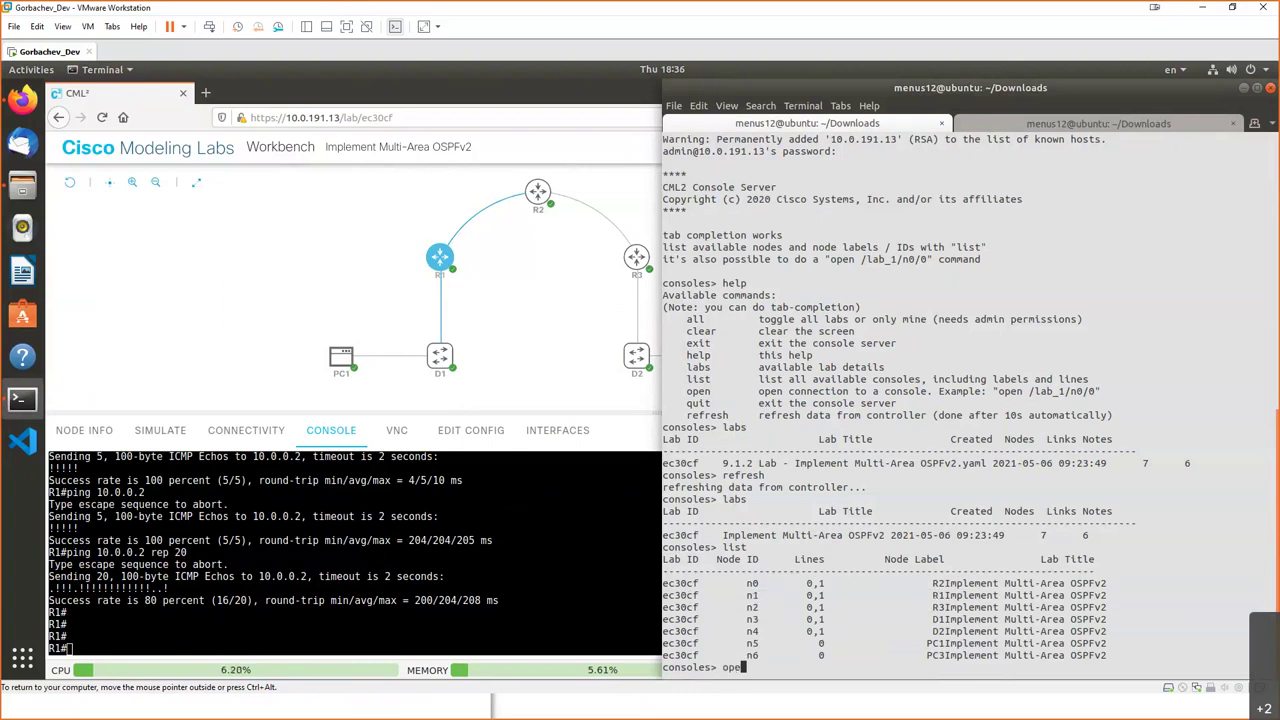
pyautogui.write('n /ec30cf/n')
pyautogui.press('Tab')
pyautogui.press('Tab')
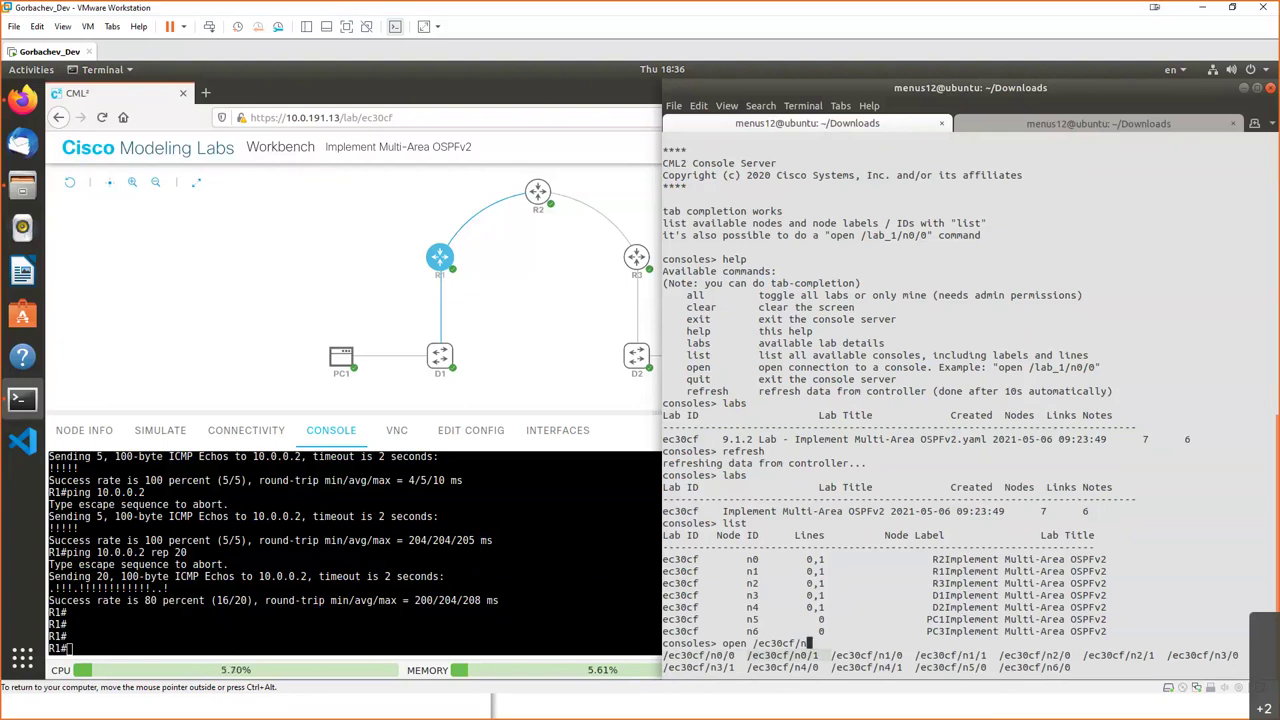
pyautogui.write('1')
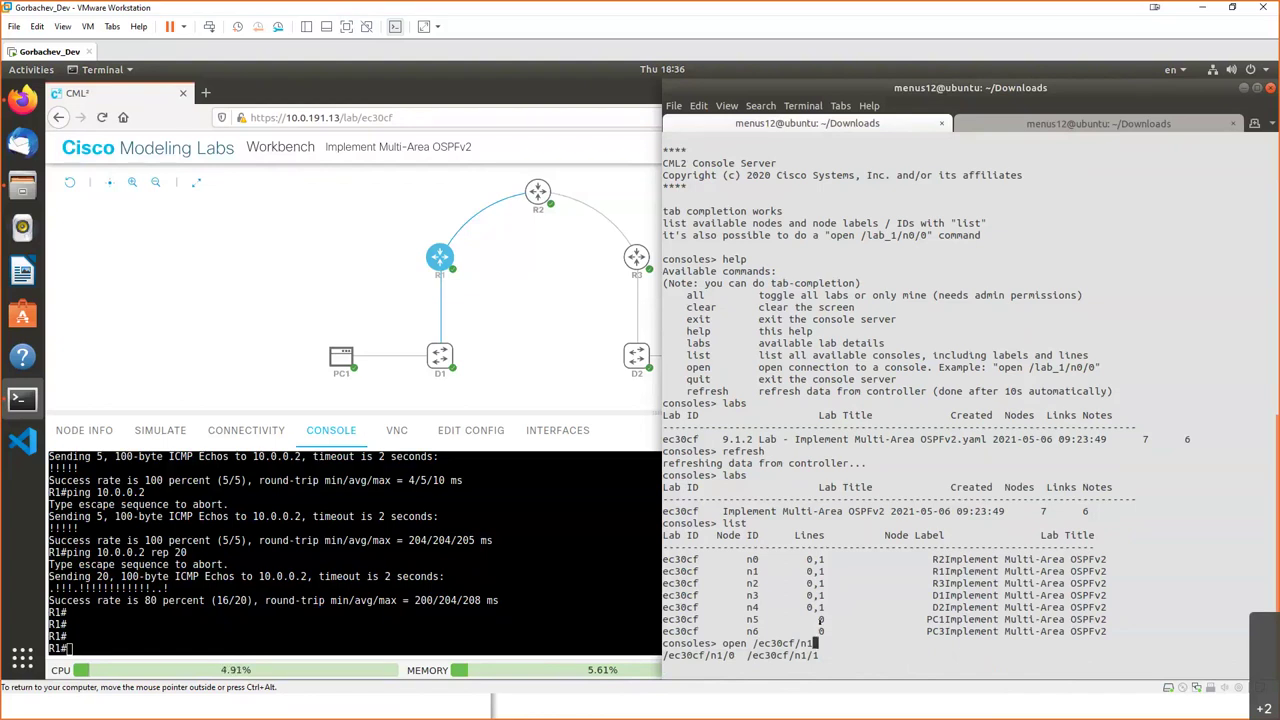
pyautogui.write('/0')
pyautogui.press('Return')
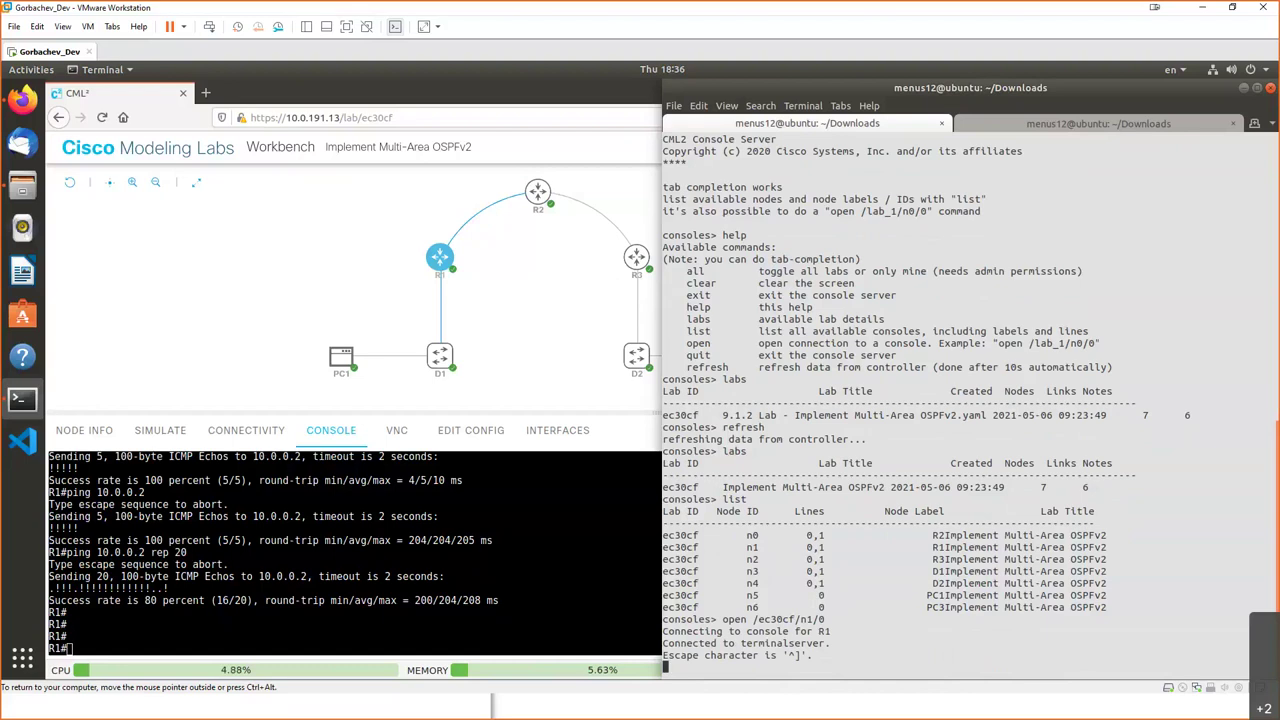
# Step: Wake R1's console and enter global configuration mode with conf t
pyautogui.press('Return')
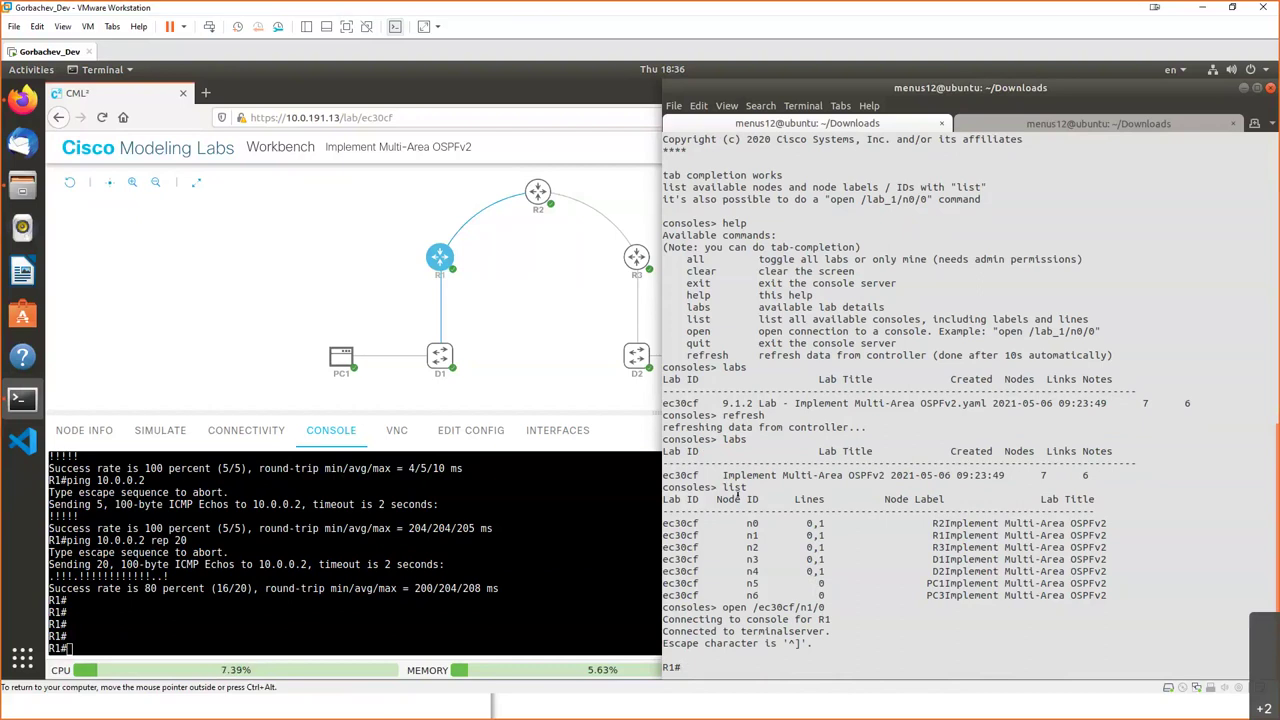
pyautogui.moveTo(690, 545); pyautogui.dragTo(1265, 650)
pyautogui.click(690, 667)
pyautogui.tripleClick(690, 667)
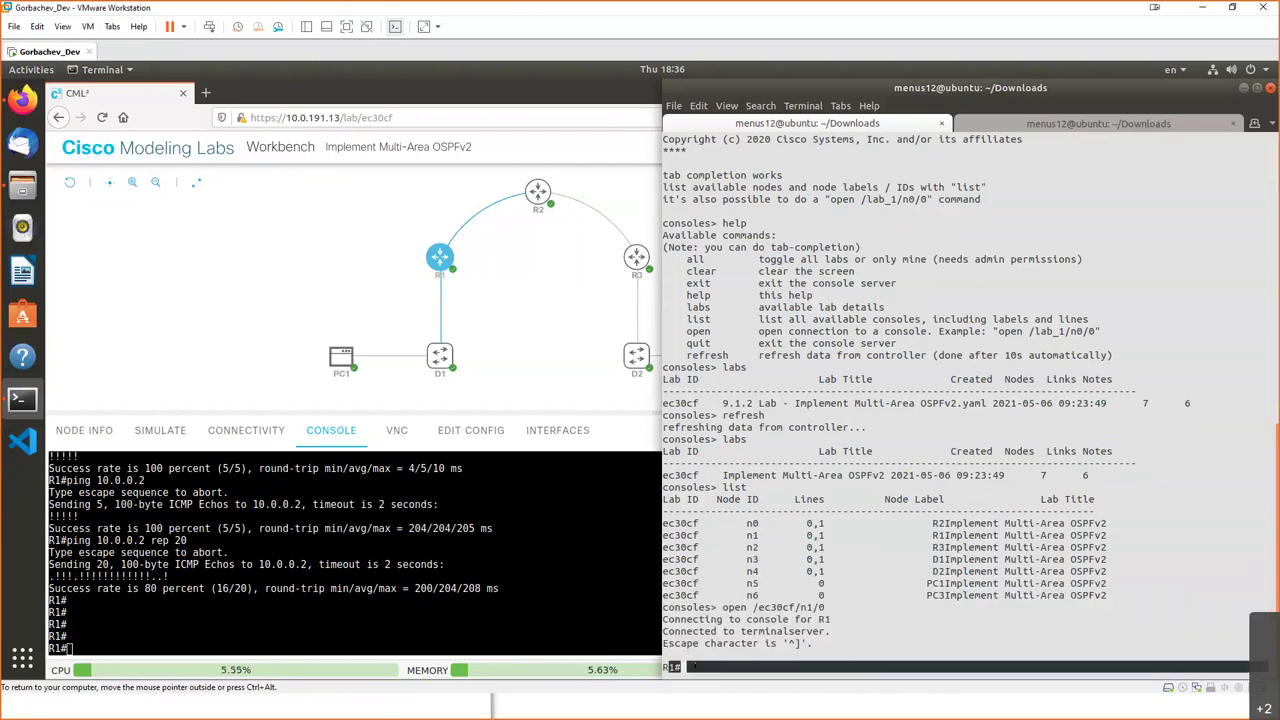
pyautogui.click(742, 643)
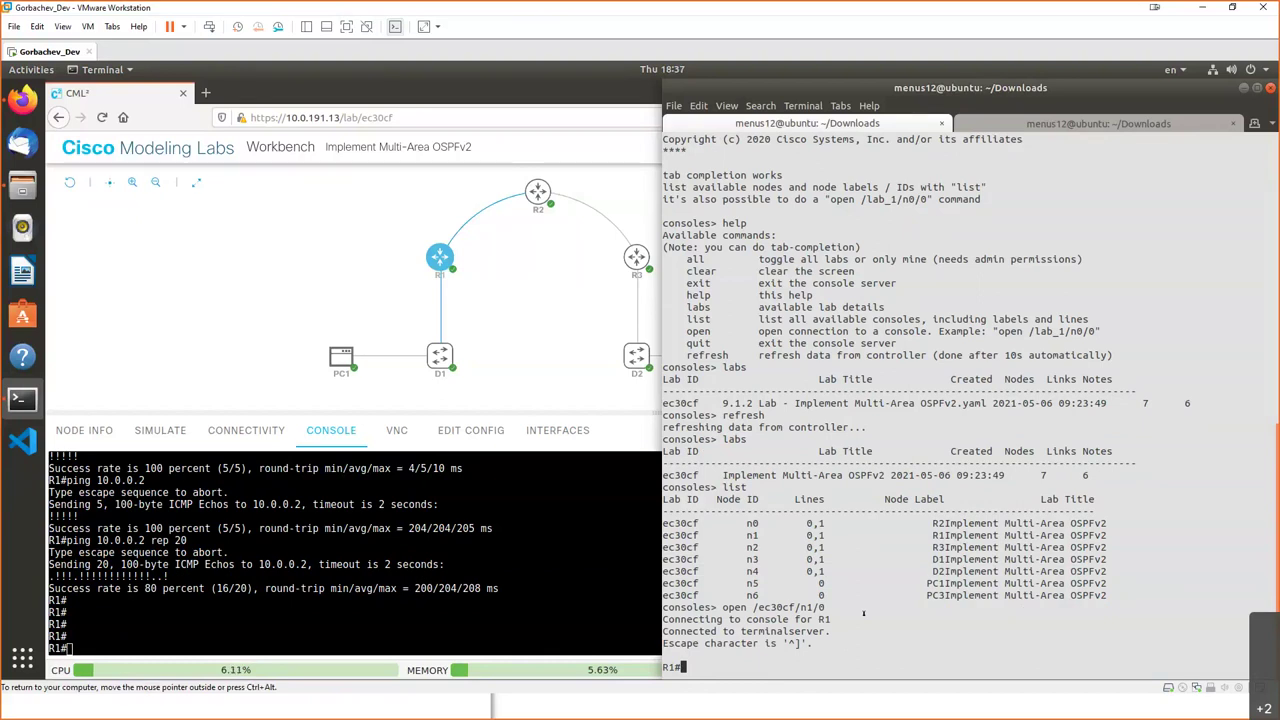
pyautogui.write('conf t')
pyautogui.press('Return')
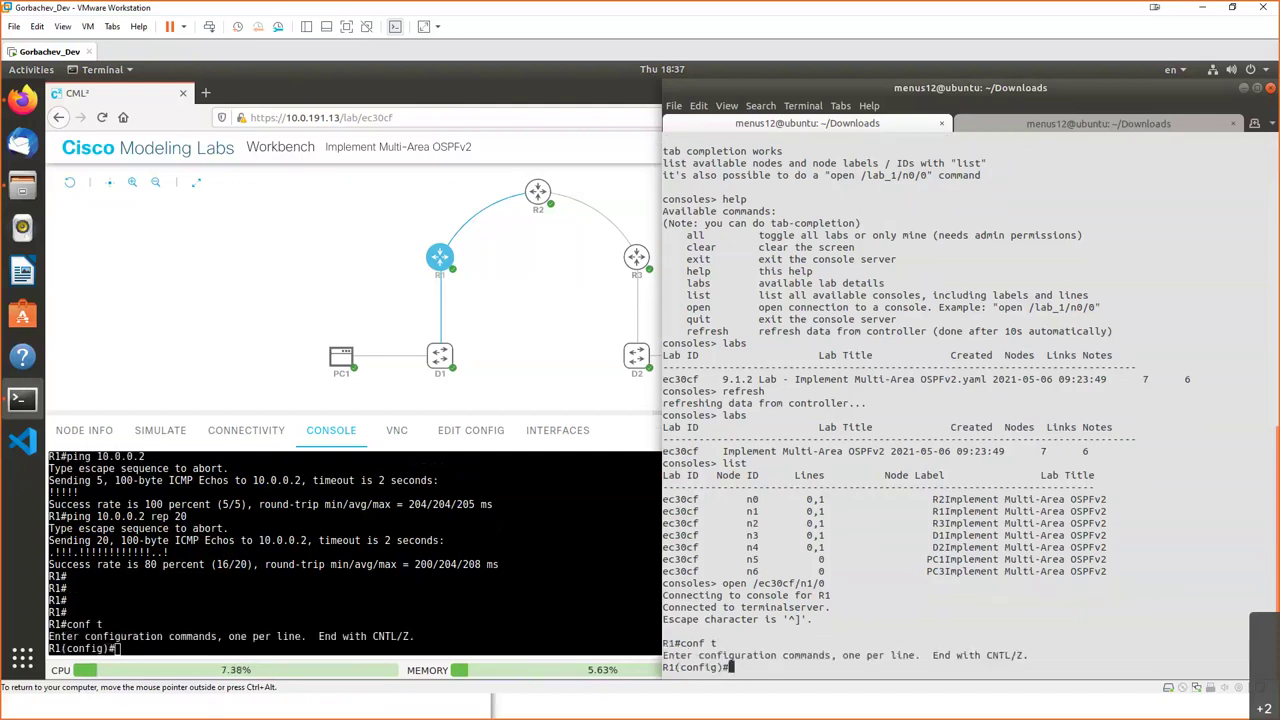
# Step: Dock the CML workbench beside the terminal, run int g0/0 on R1, then Ctrl+Z
pyautogui.click(436, 92)
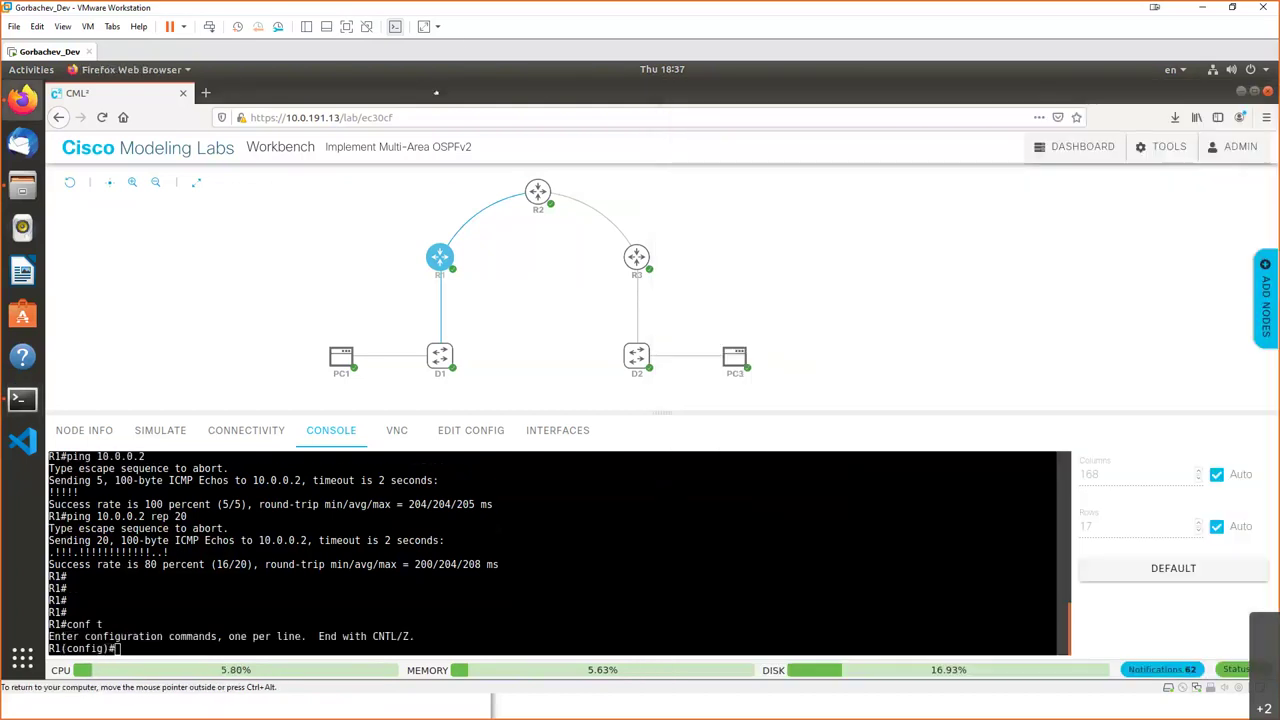
pyautogui.moveTo(436, 92); pyautogui.dragTo(5, 200)
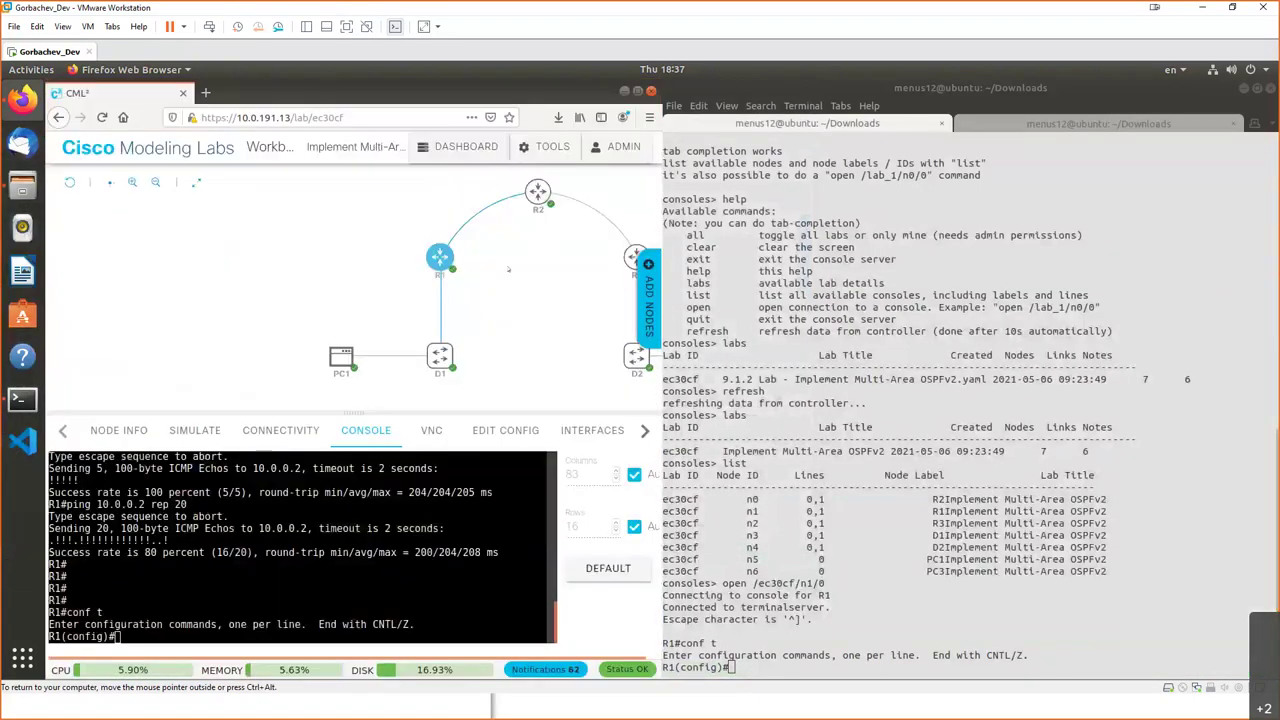
pyautogui.click(250, 595)
pyautogui.write('int g0/0')
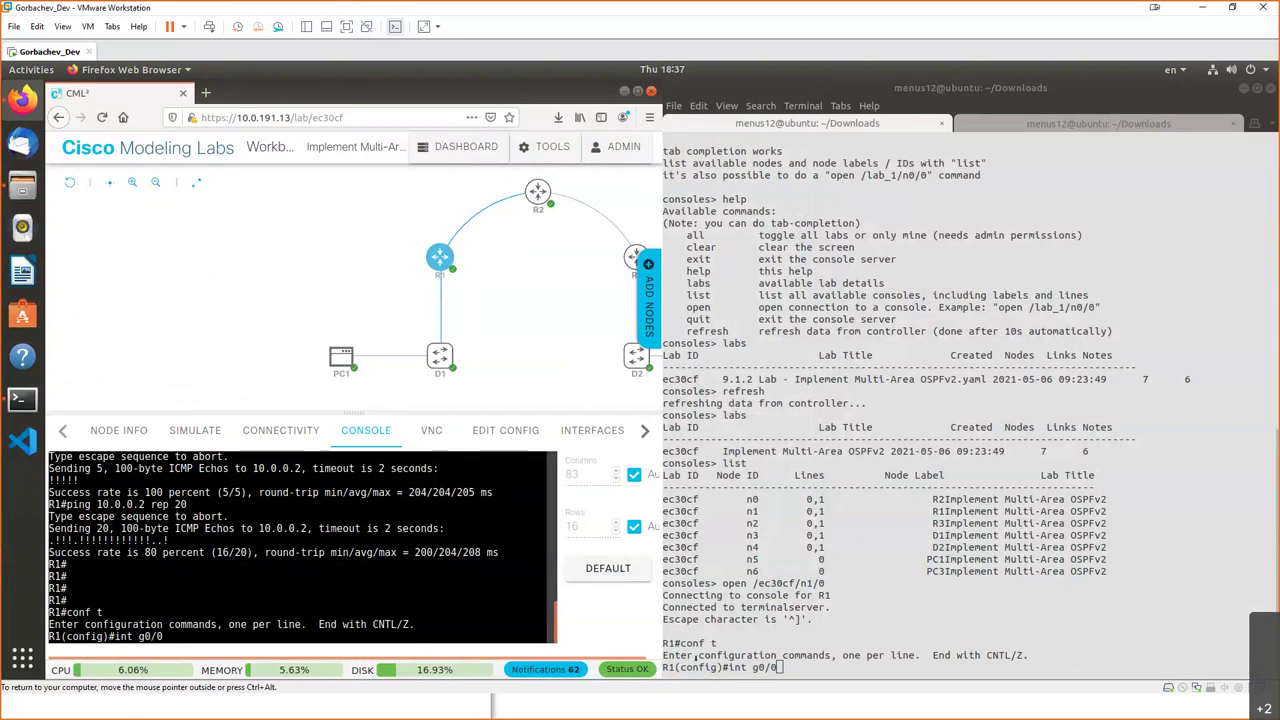
pyautogui.moveTo(697, 663); pyautogui.dragTo(783, 663)
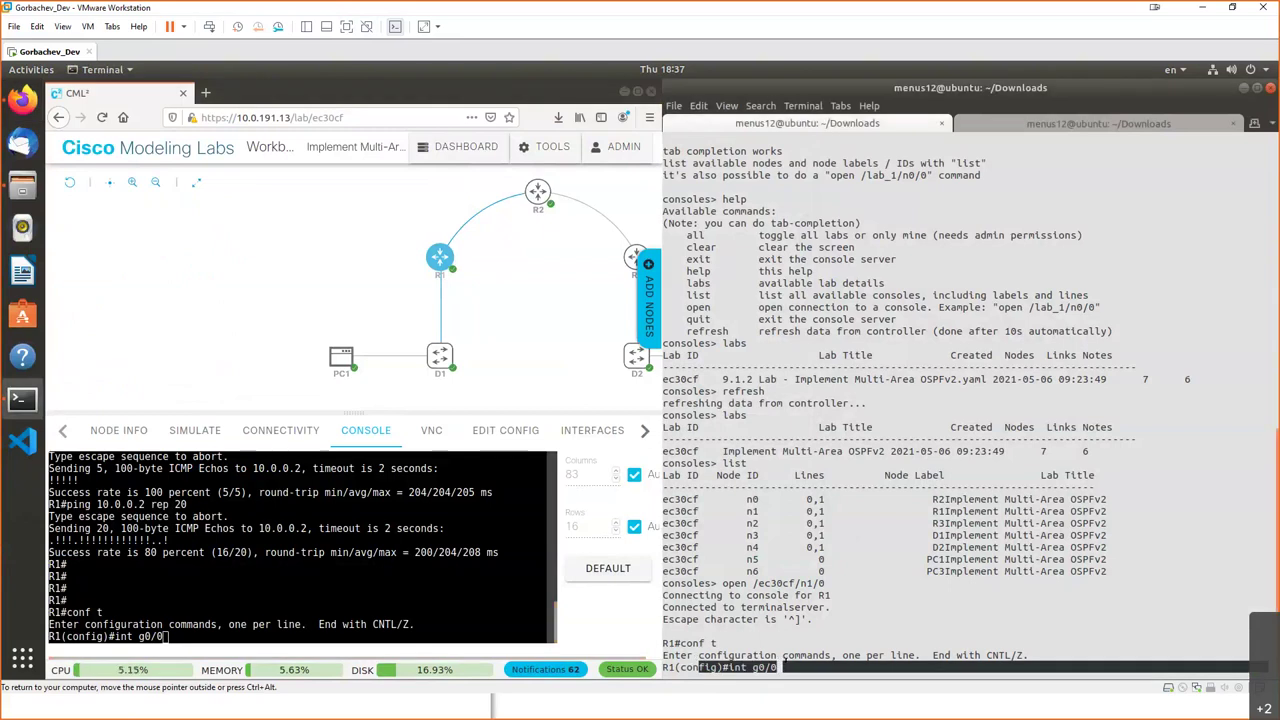
pyautogui.click(327, 587)
pyautogui.press('Return')
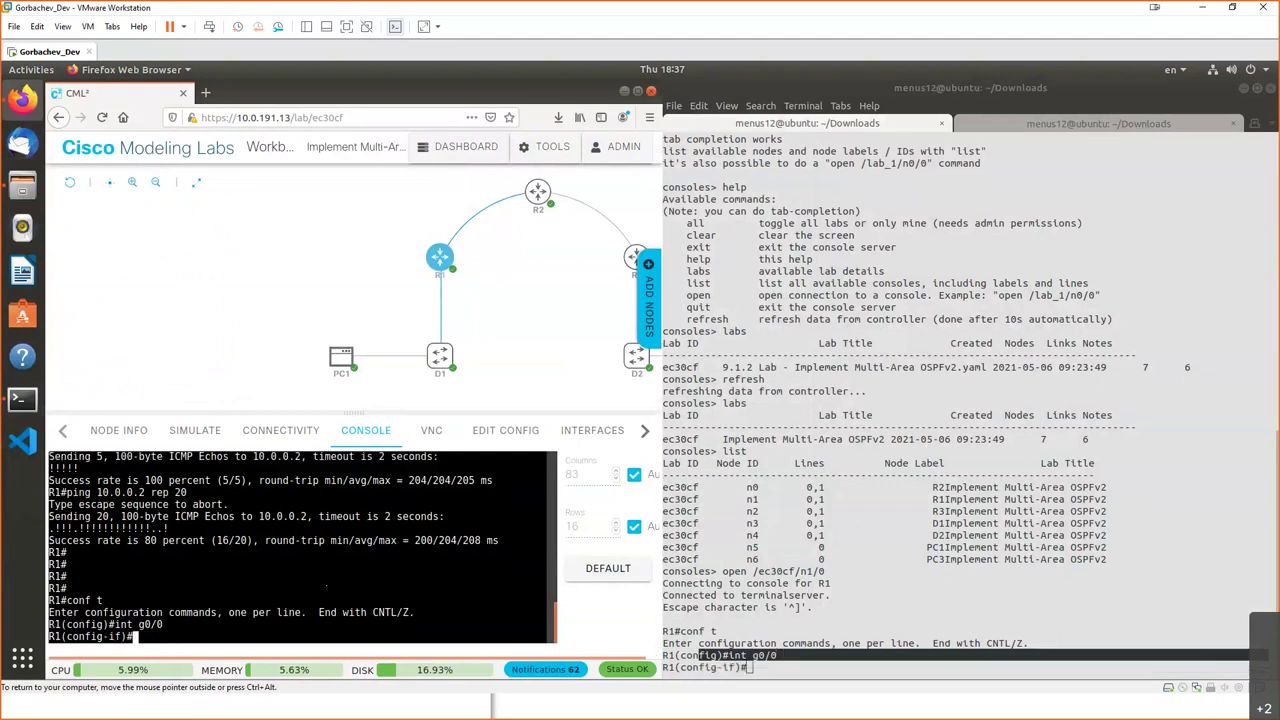
pyautogui.hotkey('ctrl', 'z')
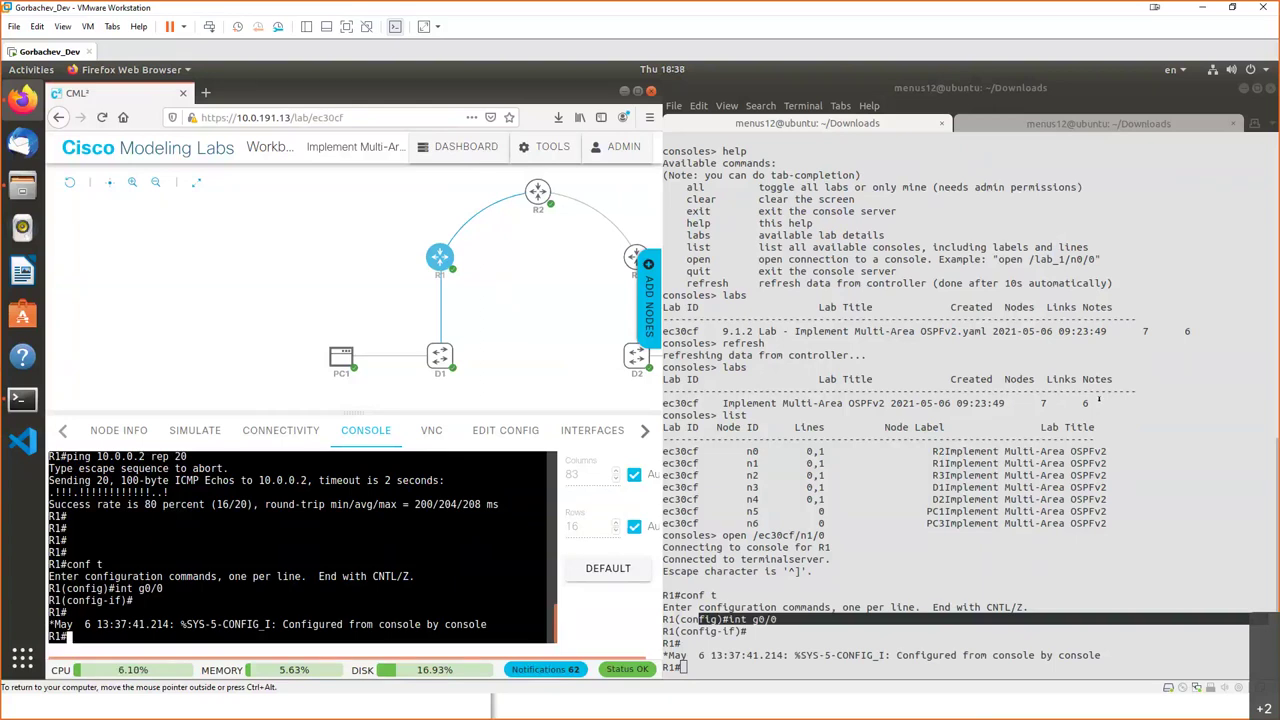
# Step: Disconnect from R1 with Ctrl+] and exit the console server connection to 10.0.191.13
pyautogui.moveTo(341, 356)
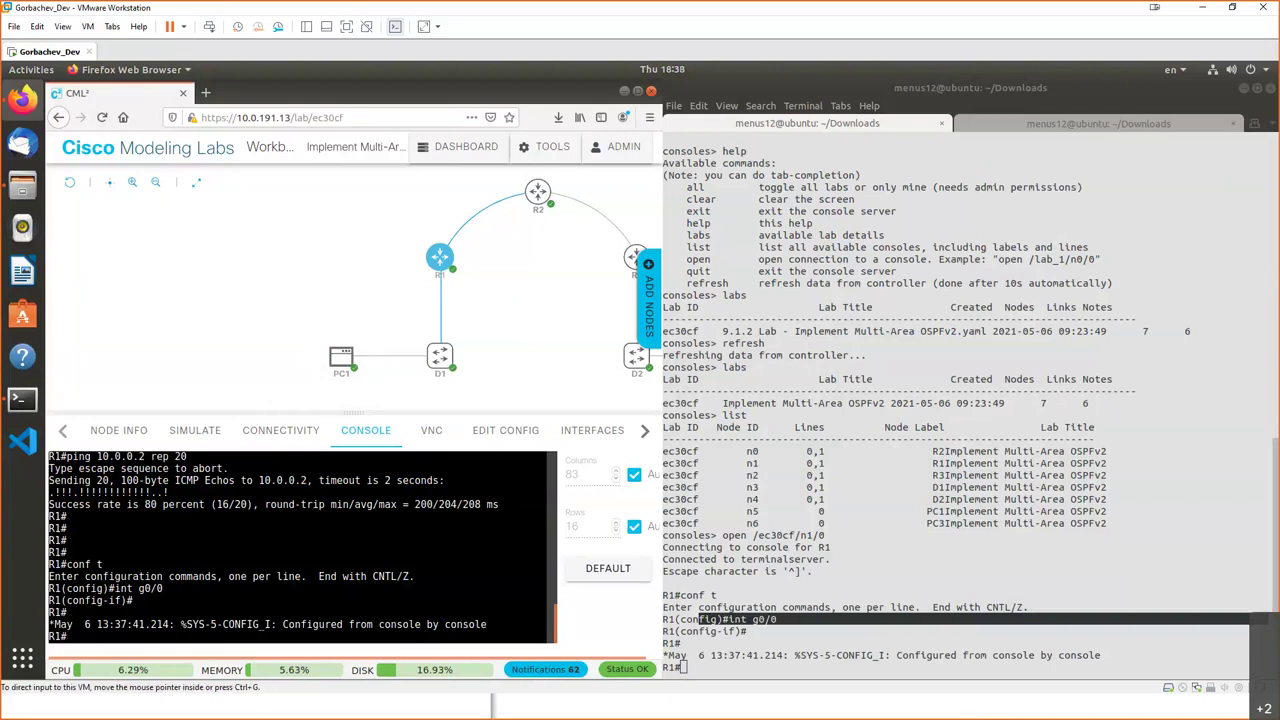
pyautogui.click(887, 259)
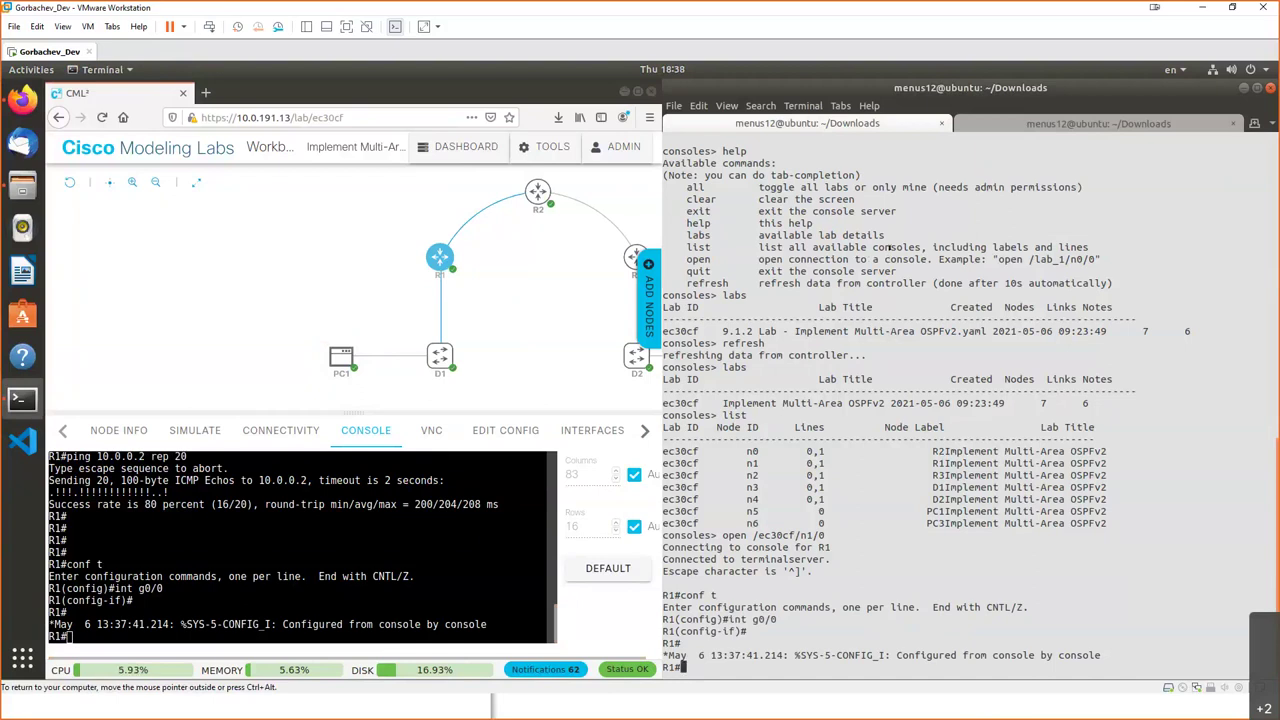
pyautogui.hotkey('ctrl', ']')
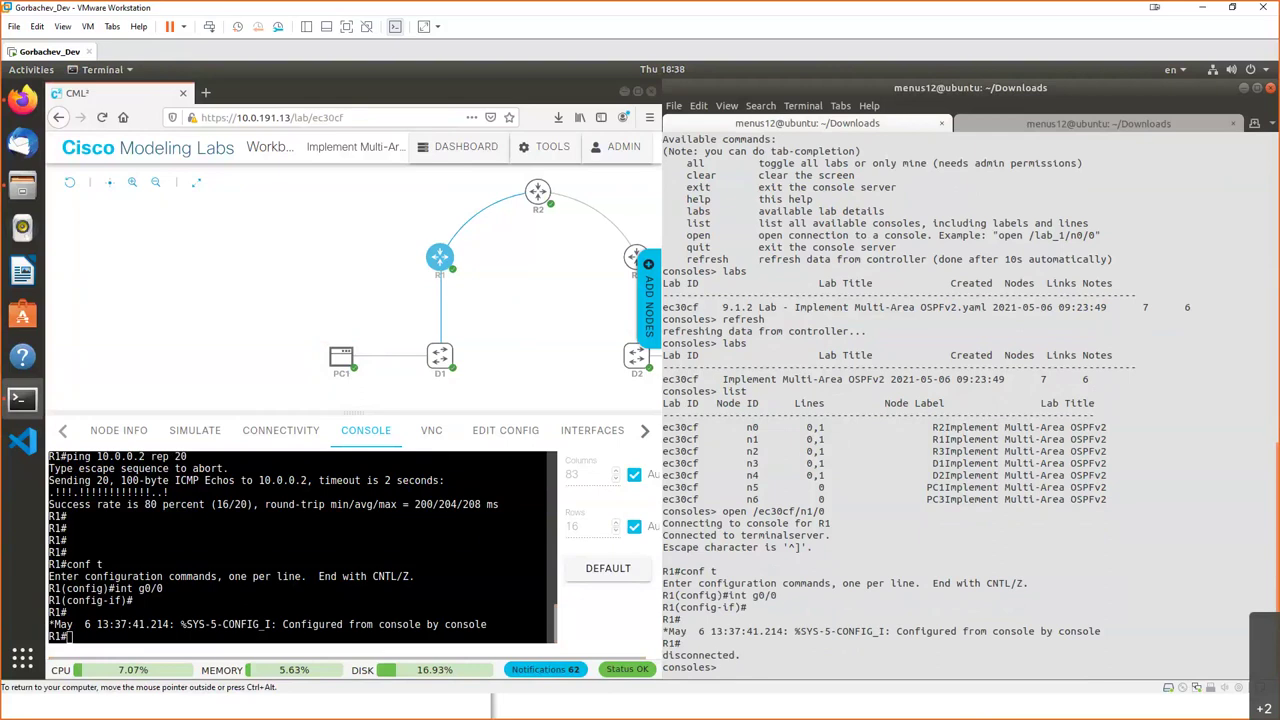
pyautogui.write('exit')
pyautogui.press('Return')
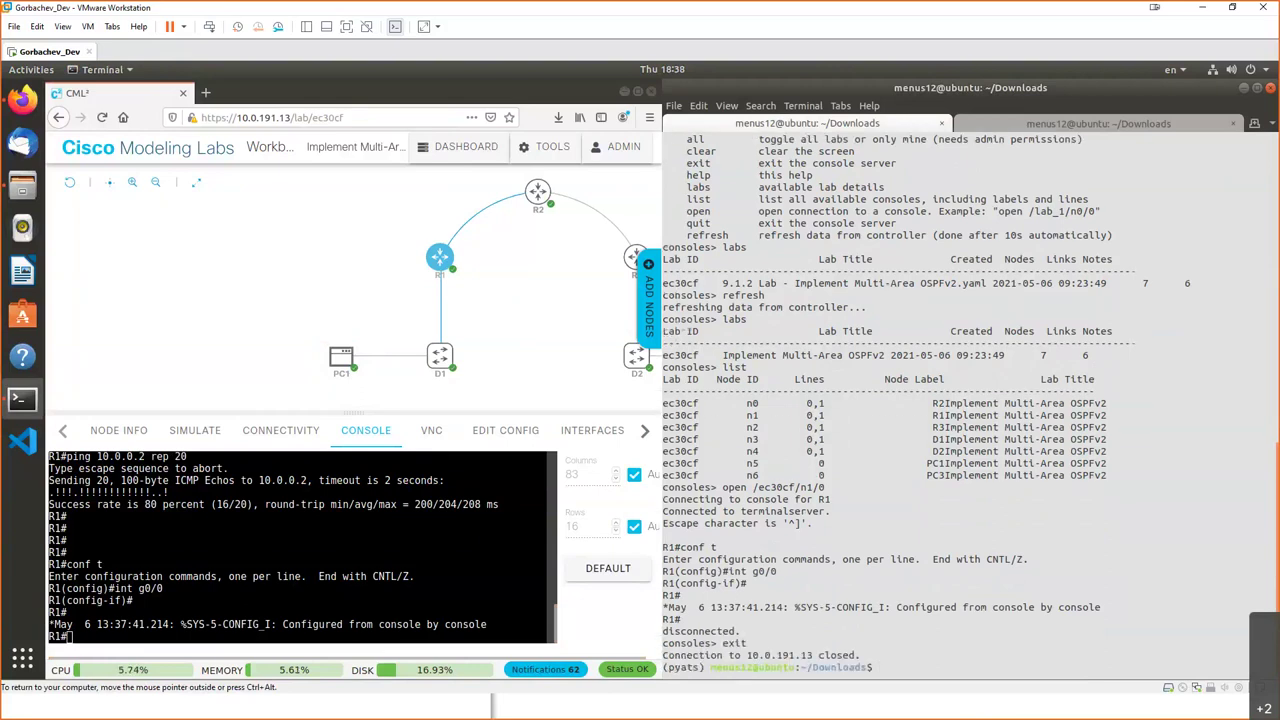
pyautogui.press('Return')
pyautogui.press('Return')
pyautogui.press('Return')
pyautogui.press('Return')
pyautogui.press('Return')
pyautogui.press('Return')
pyautogui.press('Return')
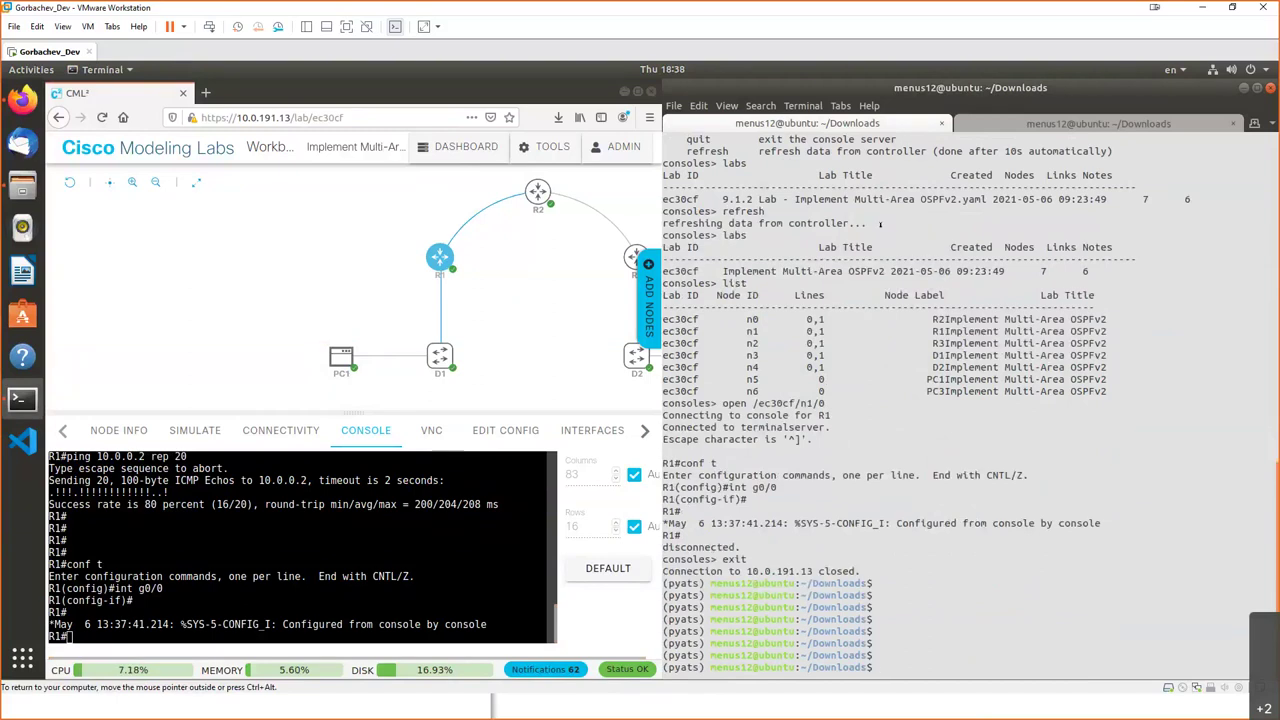
# Step: Open the Breakout Tool documentation from the CML TOOLS menu
pyautogui.click(545, 147)
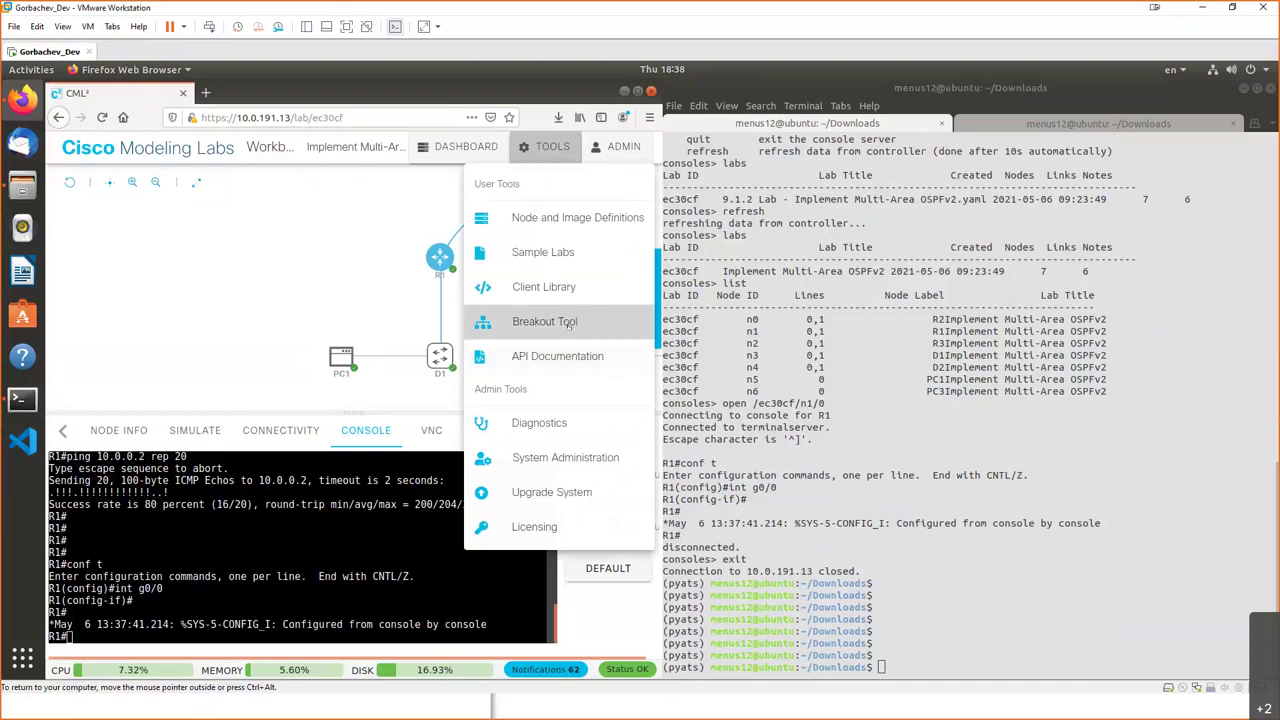
pyautogui.click(545, 321)
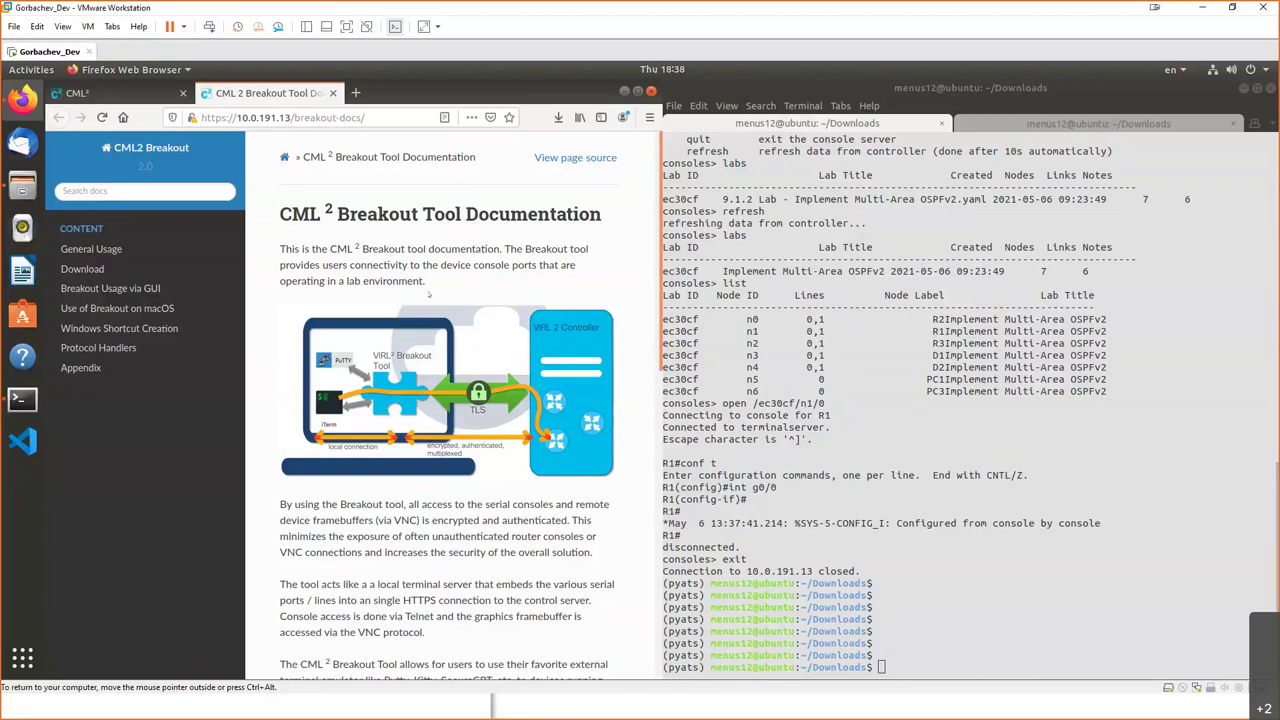
pyautogui.click(881, 392)
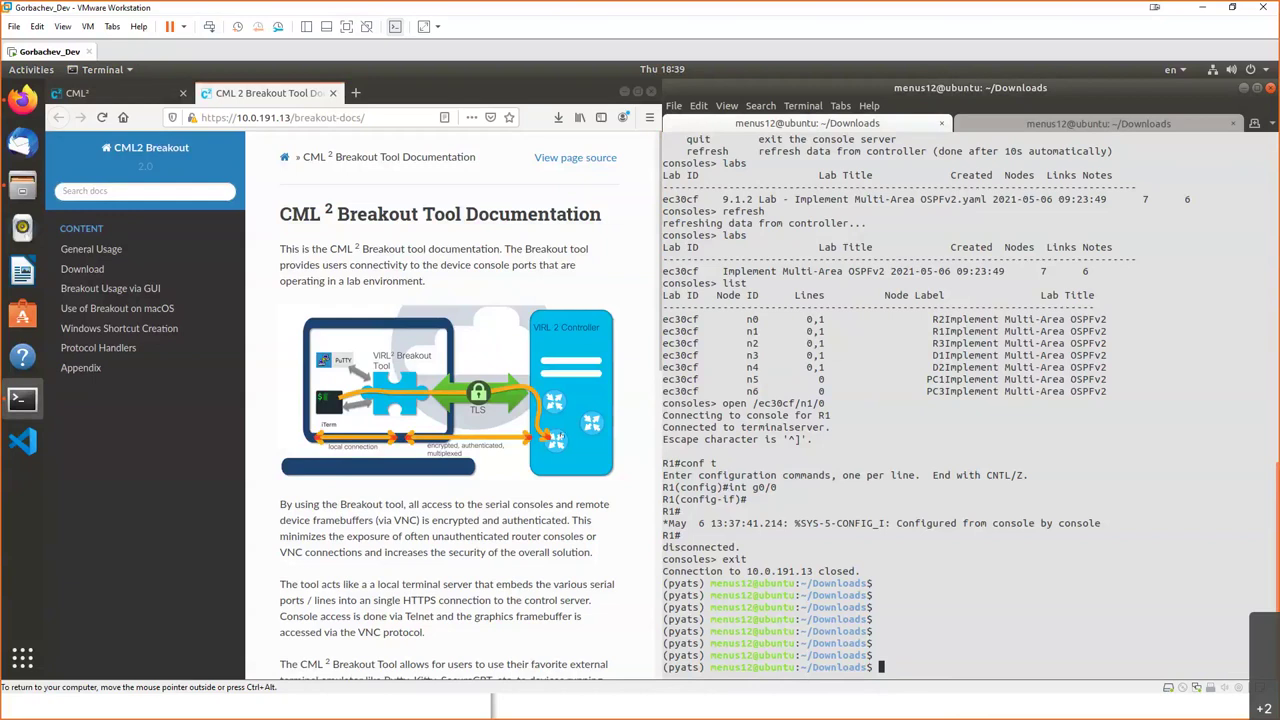
# Step: Download and save the Linux Breakout binary breakout-linux-x86_amd64 from the Download page
pyautogui.click(97, 268)
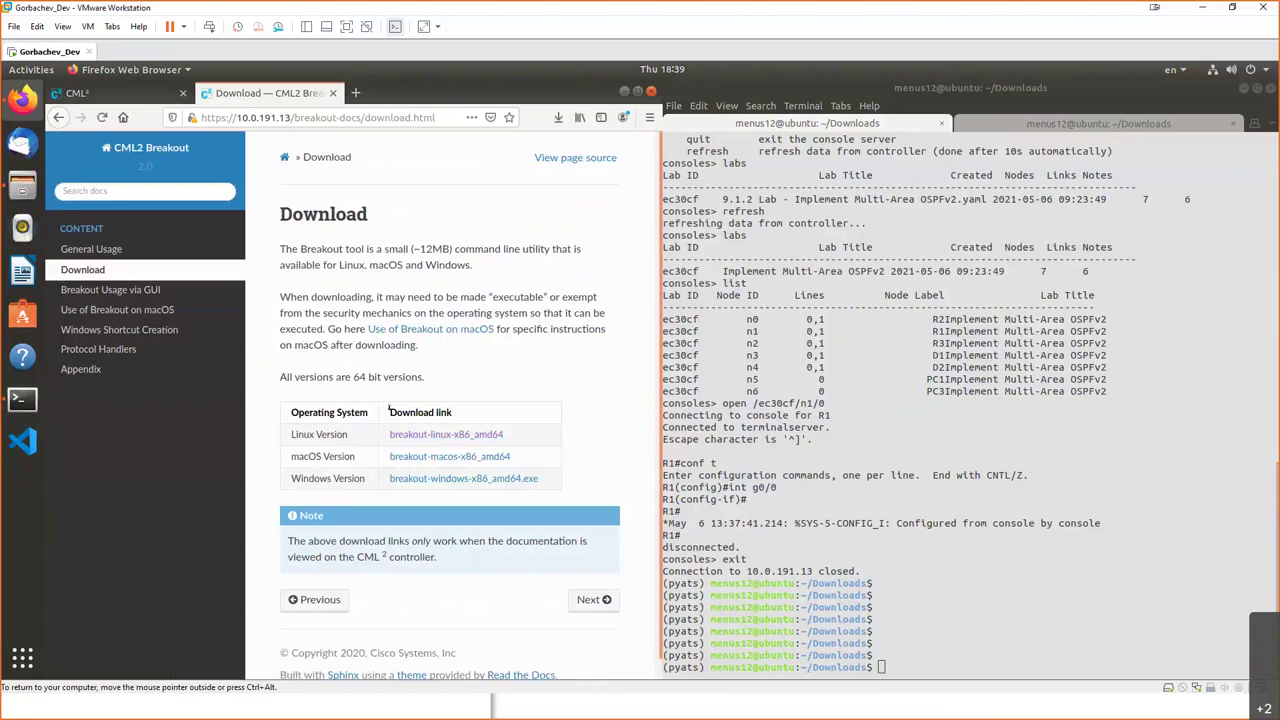
pyautogui.scroll(-1, 428, 420)
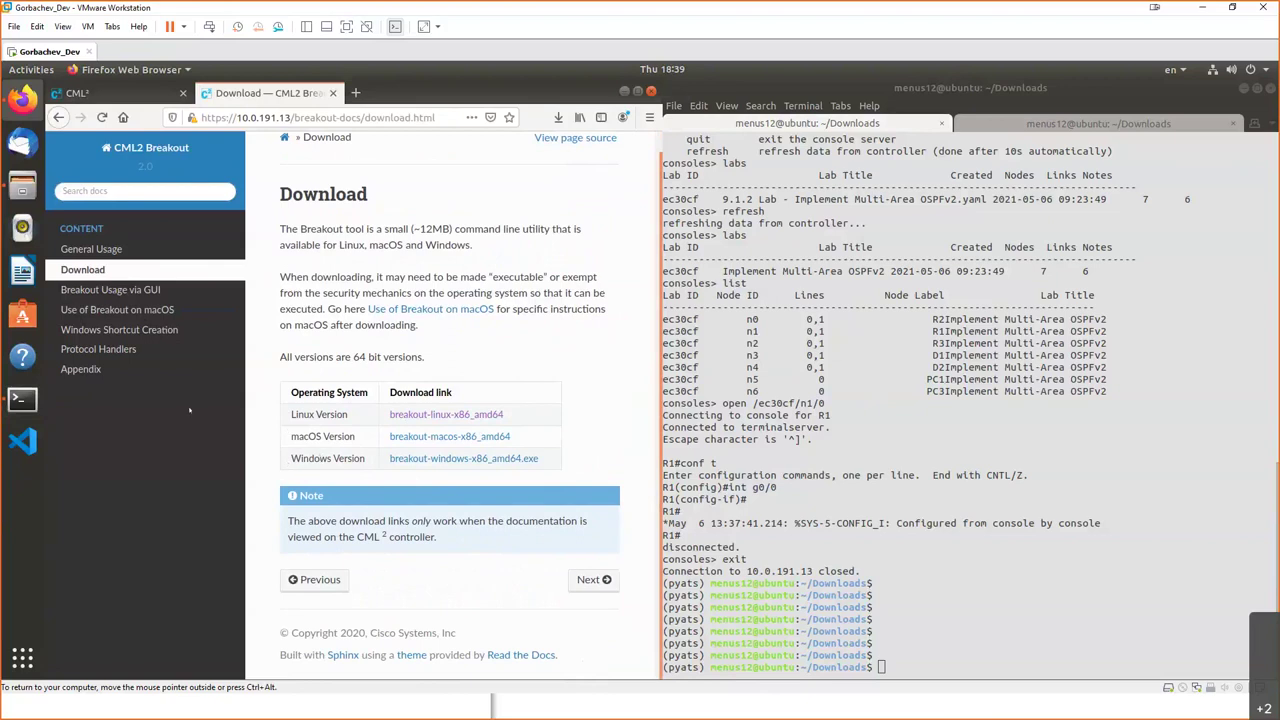
pyautogui.click(441, 415)
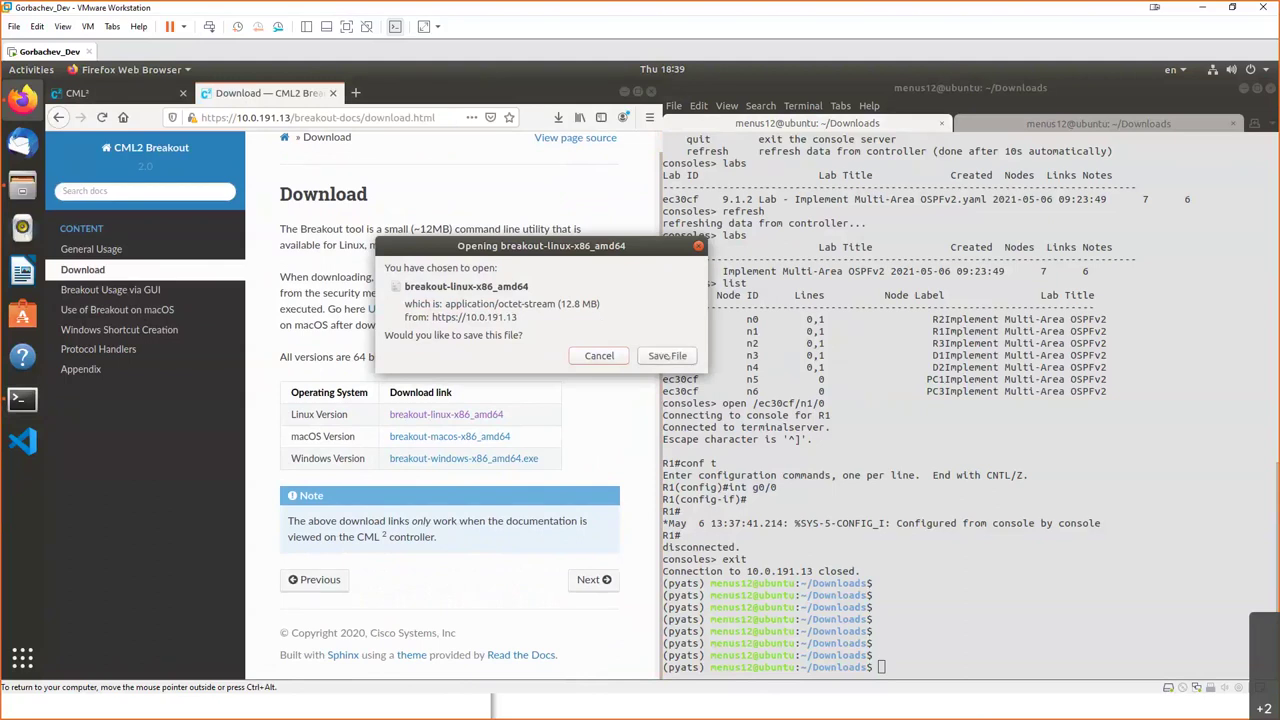
pyautogui.click(667, 357)
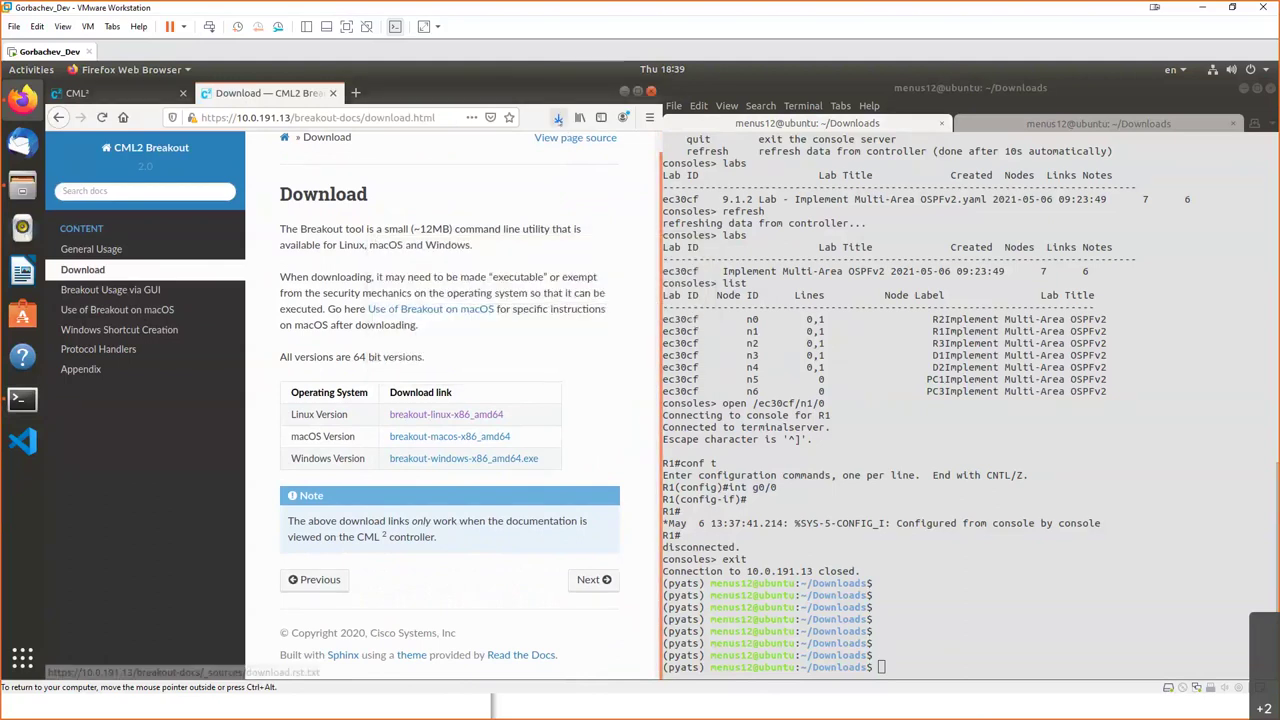
pyautogui.click(560, 118)
pyautogui.click(560, 118)
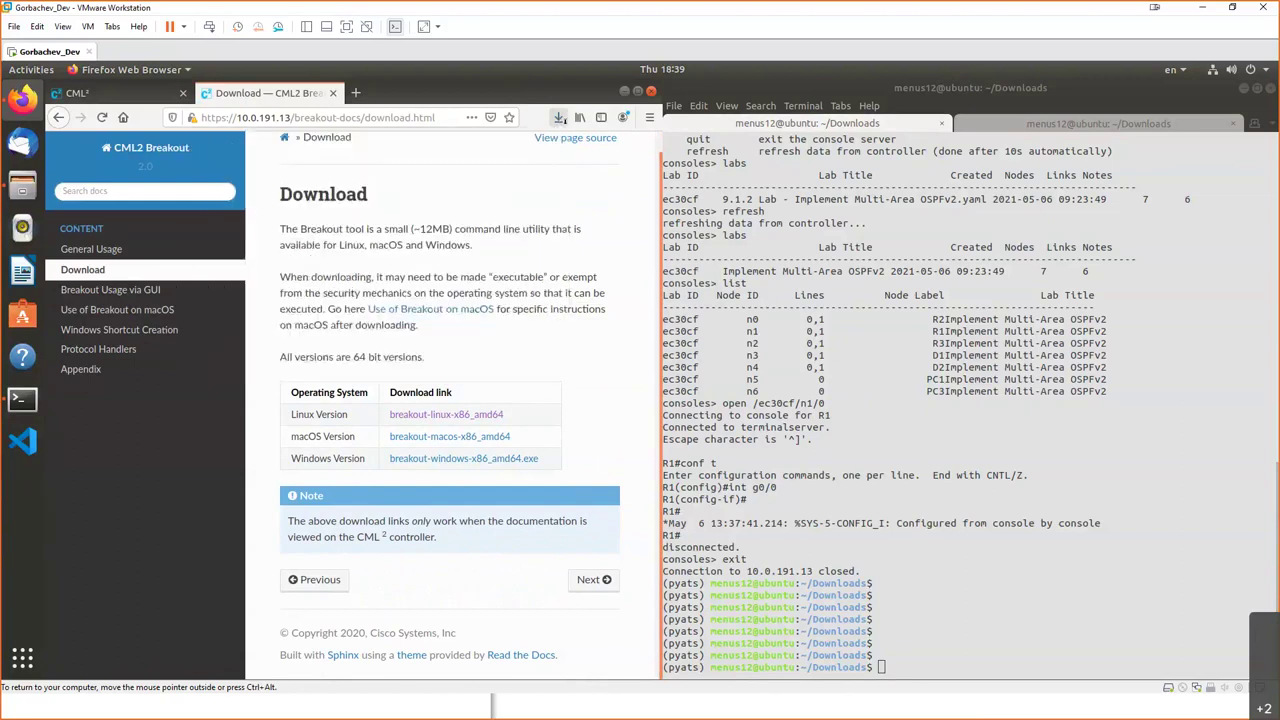
pyautogui.click(1118, 493)
# Step: Make breakout-linux-x86_amd64 executable with chmod +x and run it to show its usage
pyautogui.write('ll')
pyautogui.press('Return')
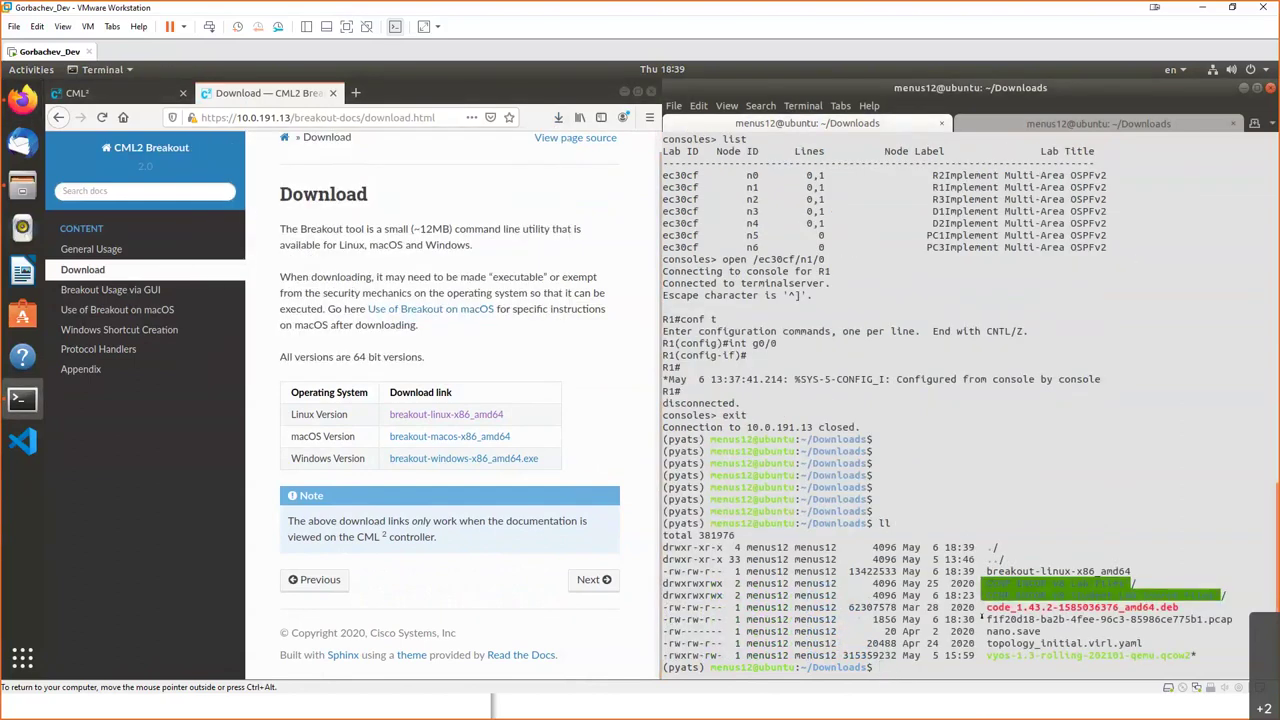
pyautogui.moveTo(984, 571); pyautogui.dragTo(1268, 571)
pyautogui.write('ch')
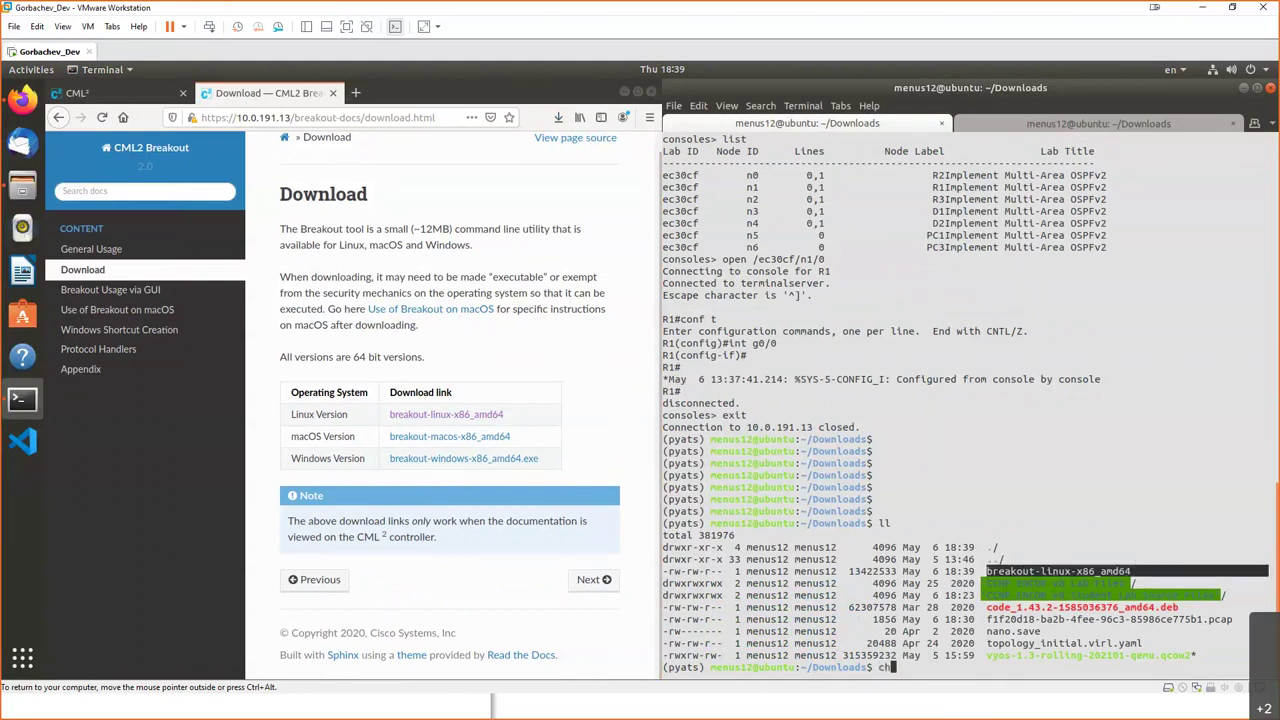
pyautogui.write('mod +x b')
pyautogui.press('Tab')
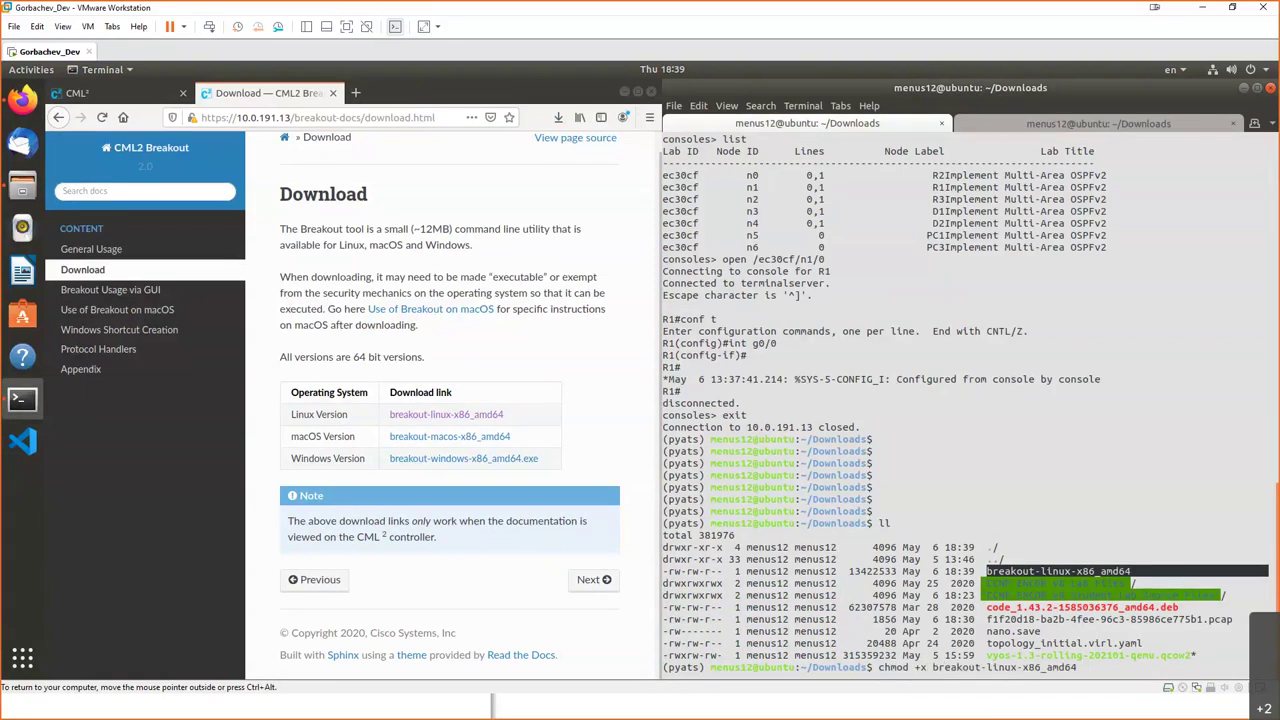
pyautogui.press('Return')
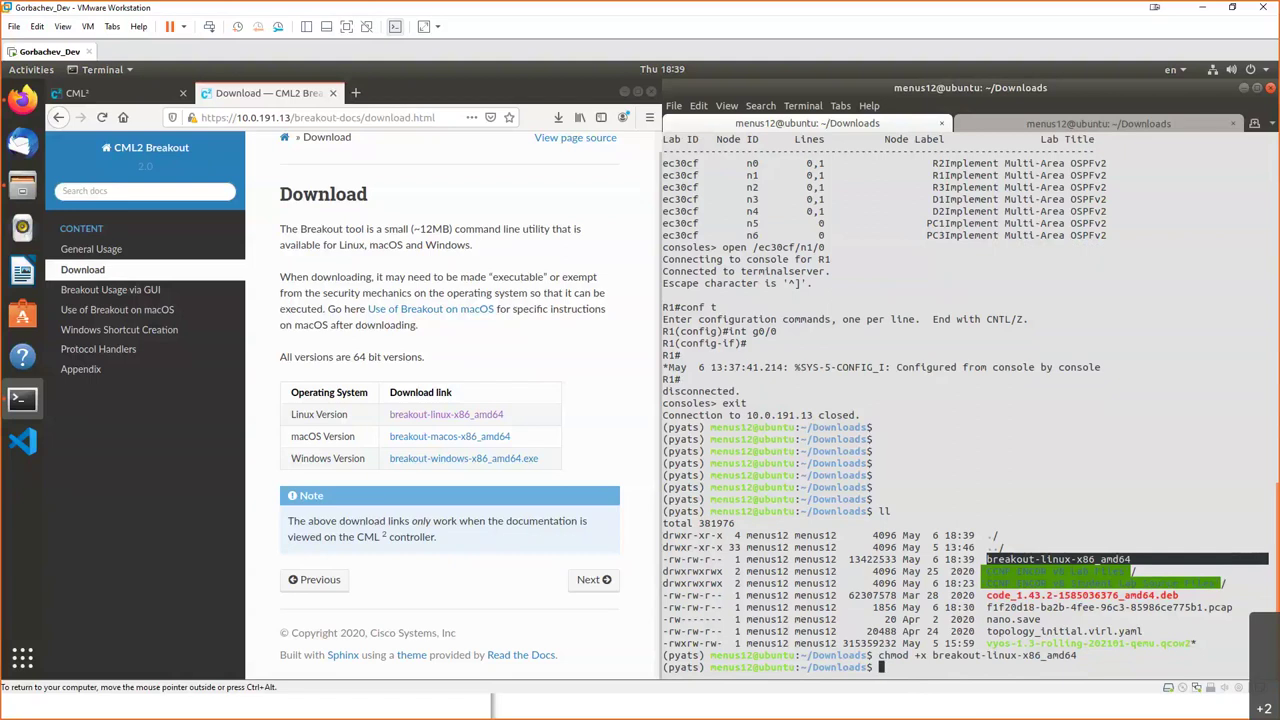
pyautogui.write('./breakout-linux-x86_amd64')
pyautogui.press('Return')
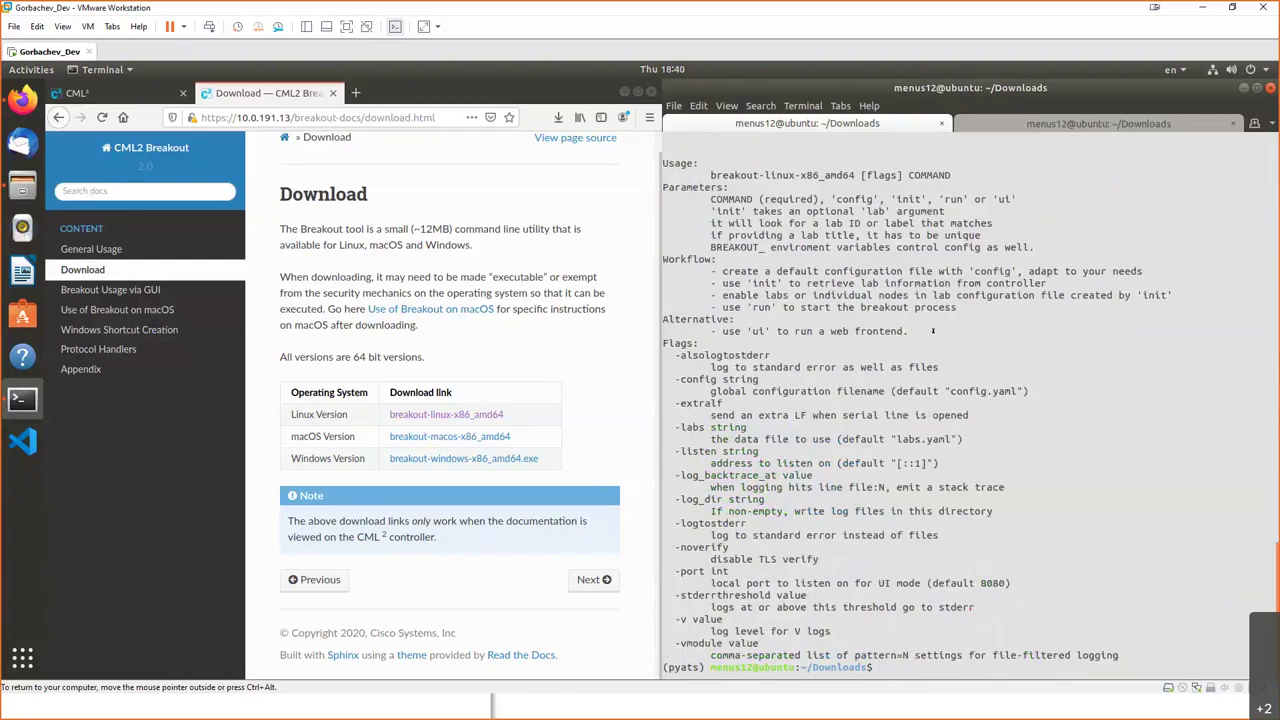
# Step: Write the default config.yaml with ./breakout-linux-x86_amd64 config
pyautogui.scroll(2, 791, 271)
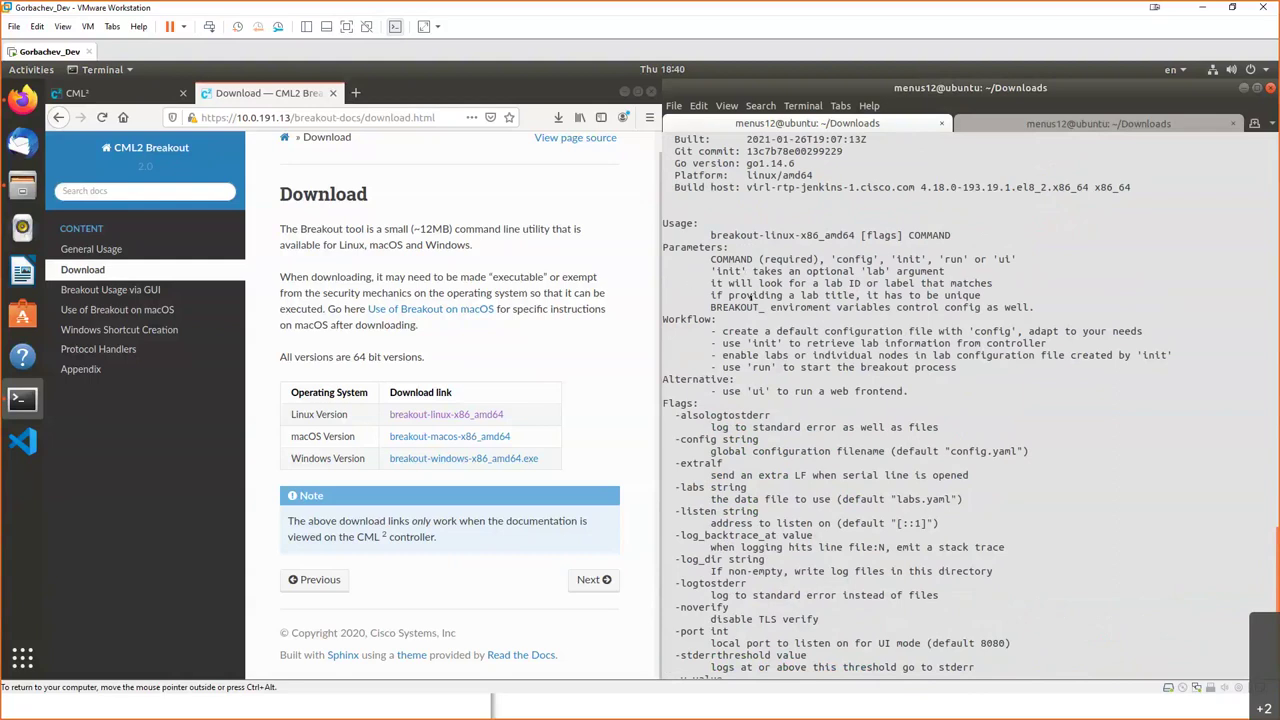
pyautogui.scroll(5, 808, 330)
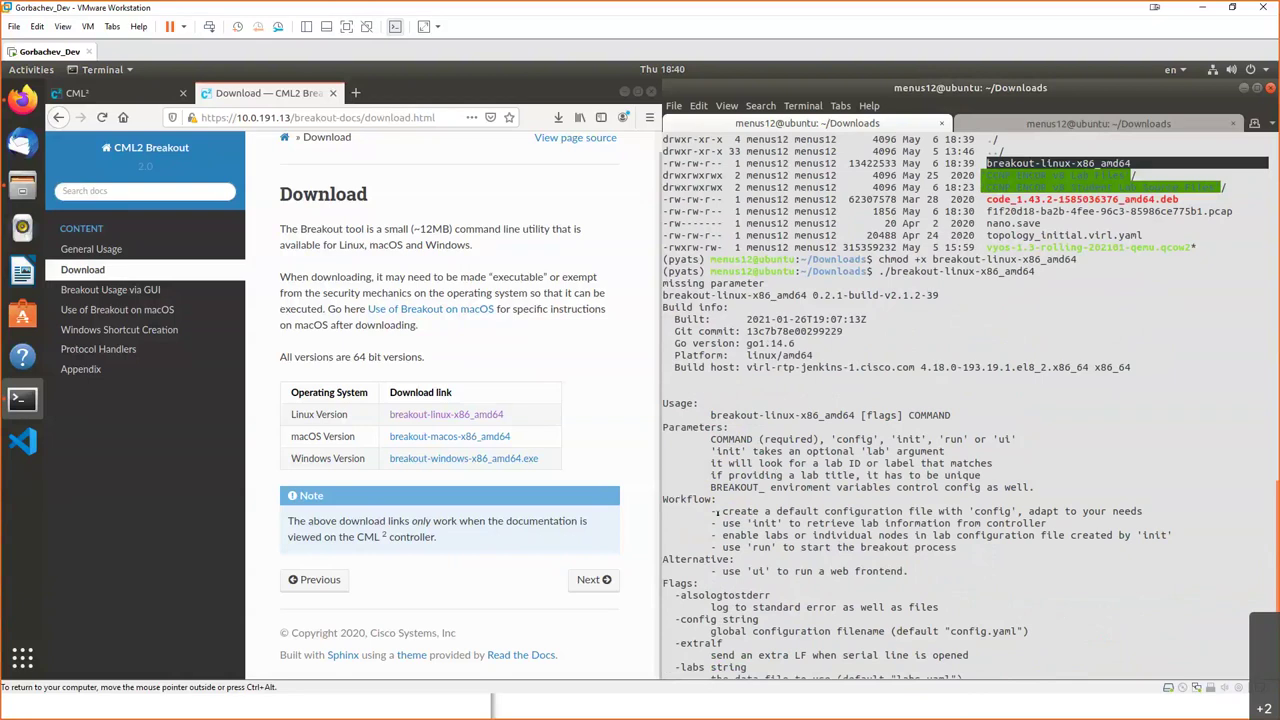
pyautogui.moveTo(722, 511); pyautogui.dragTo(1017, 511)
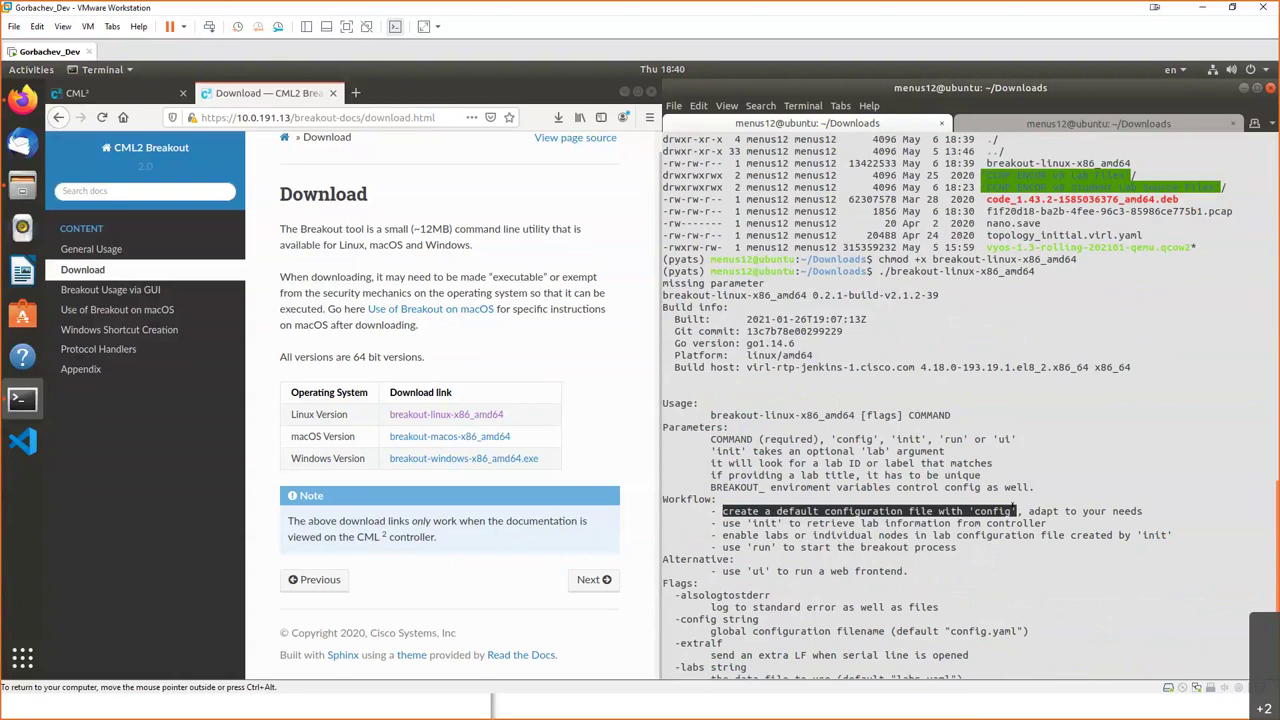
pyautogui.click(963, 508)
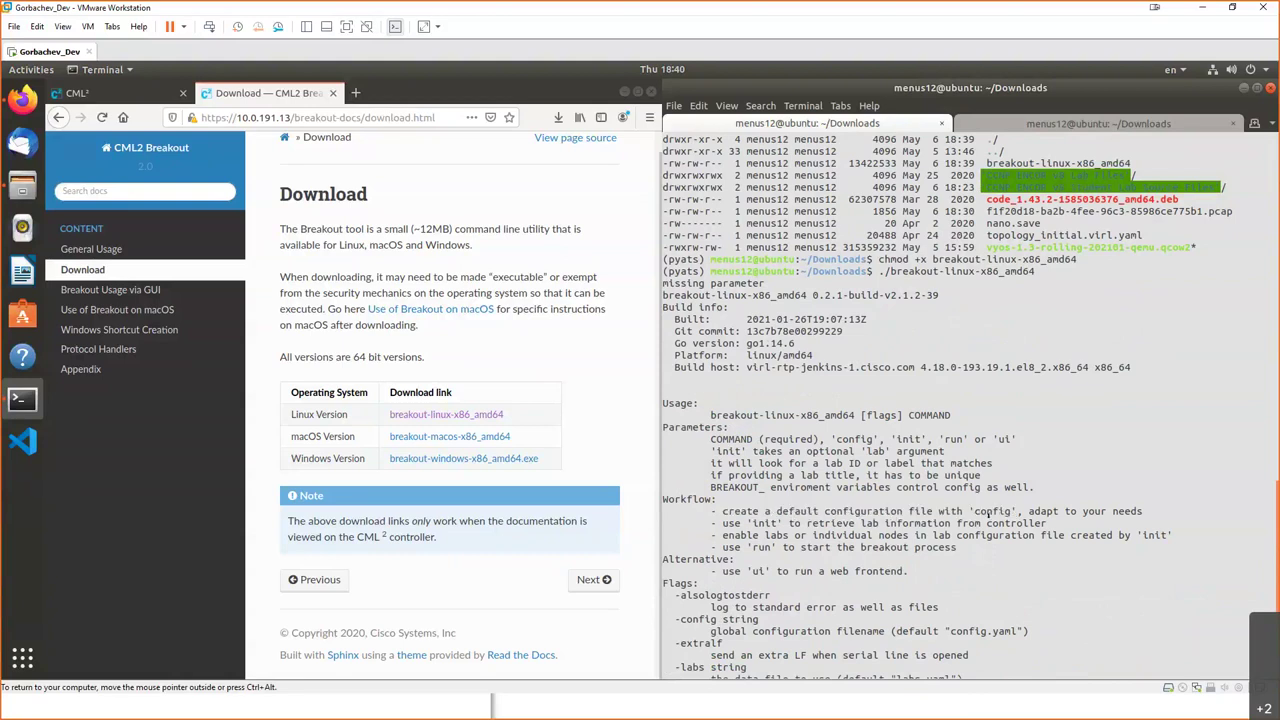
pyautogui.press('Up')
pyautogui.write('config')
pyautogui.press('Return')
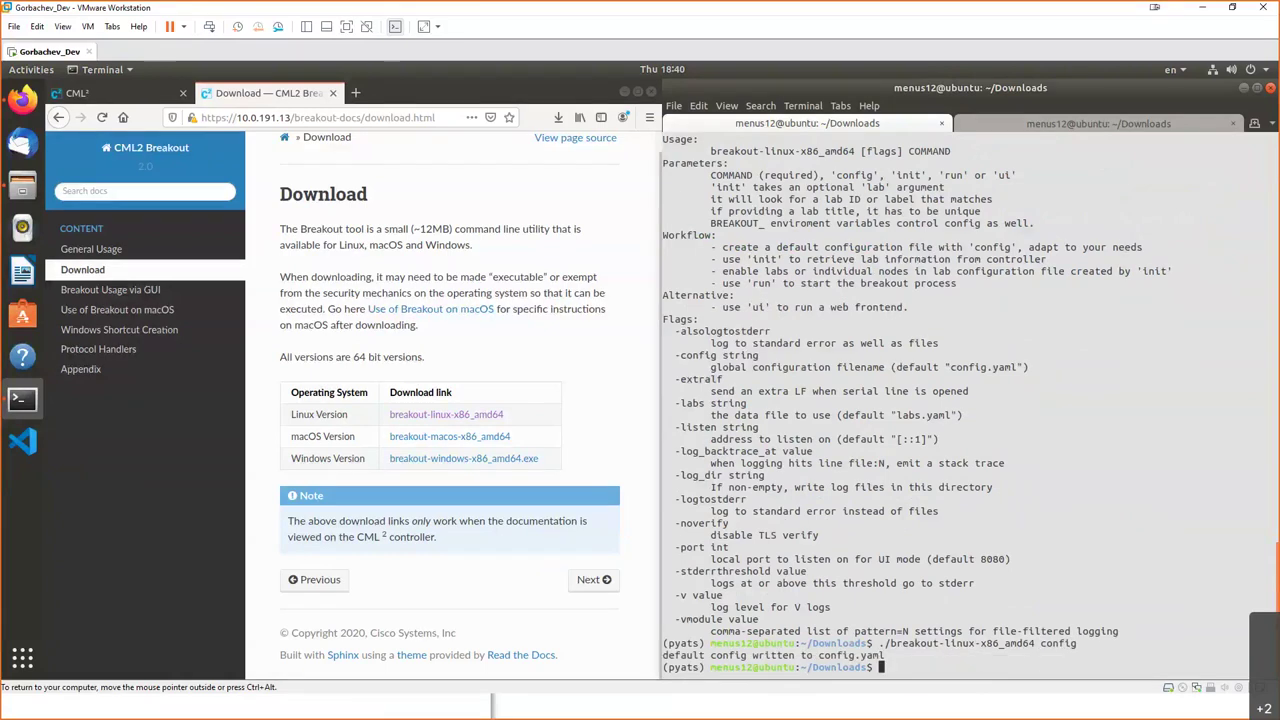
pyautogui.moveTo(680, 655); pyautogui.dragTo(884, 655)
pyautogui.click(895, 658)
pyautogui.doubleClick(1000, 175)
pyautogui.press('Up')
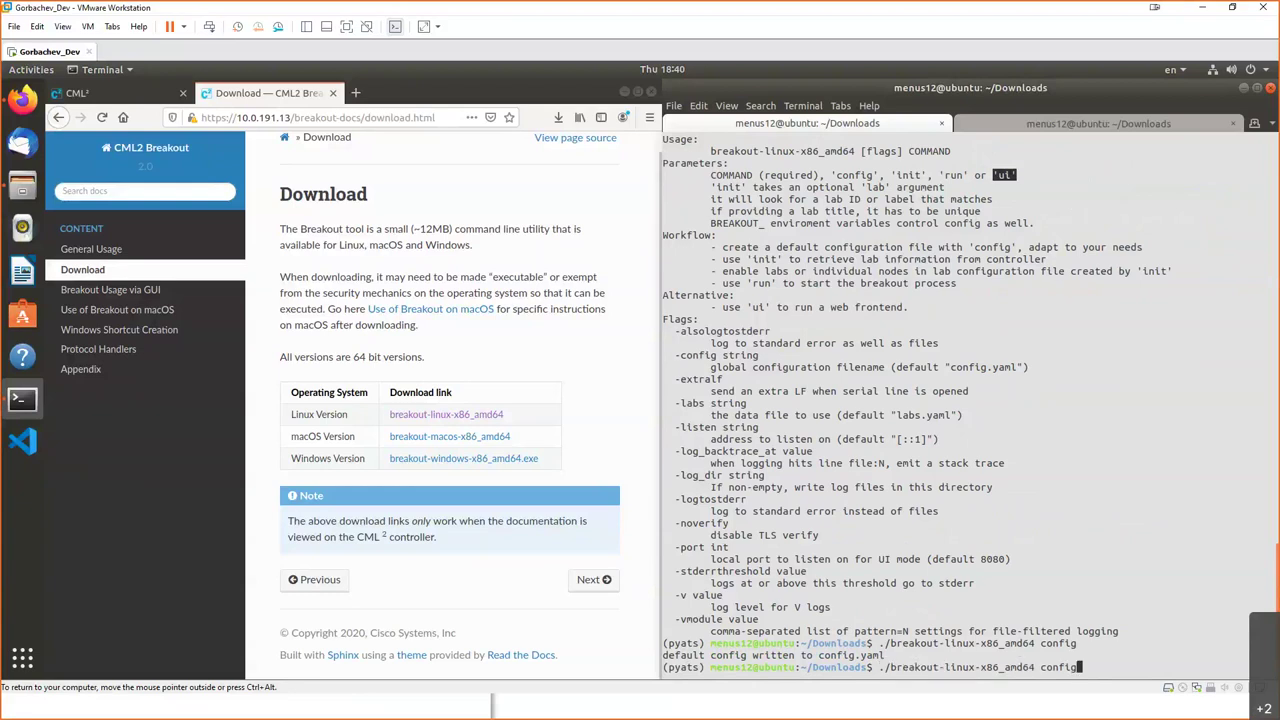
pyautogui.press('BackSpace')
pyautogui.press('BackSpace')
pyautogui.press('BackSpace')
pyautogui.press('BackSpace')
pyautogui.press('BackSpace')
pyautogui.write('ui')
pyautogui.press('Return')
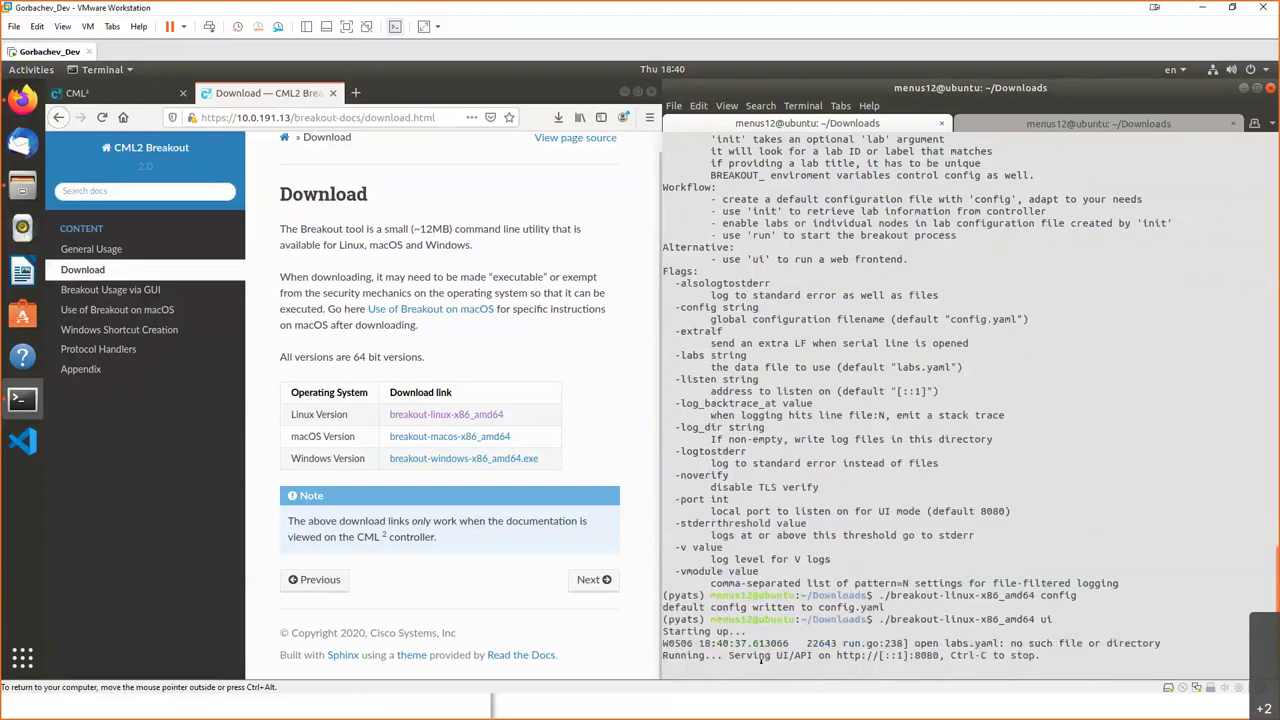
pyautogui.tripleClick(850, 655)
pyautogui.click(887, 655)
pyautogui.moveTo(836, 655); pyautogui.dragTo(940, 655)
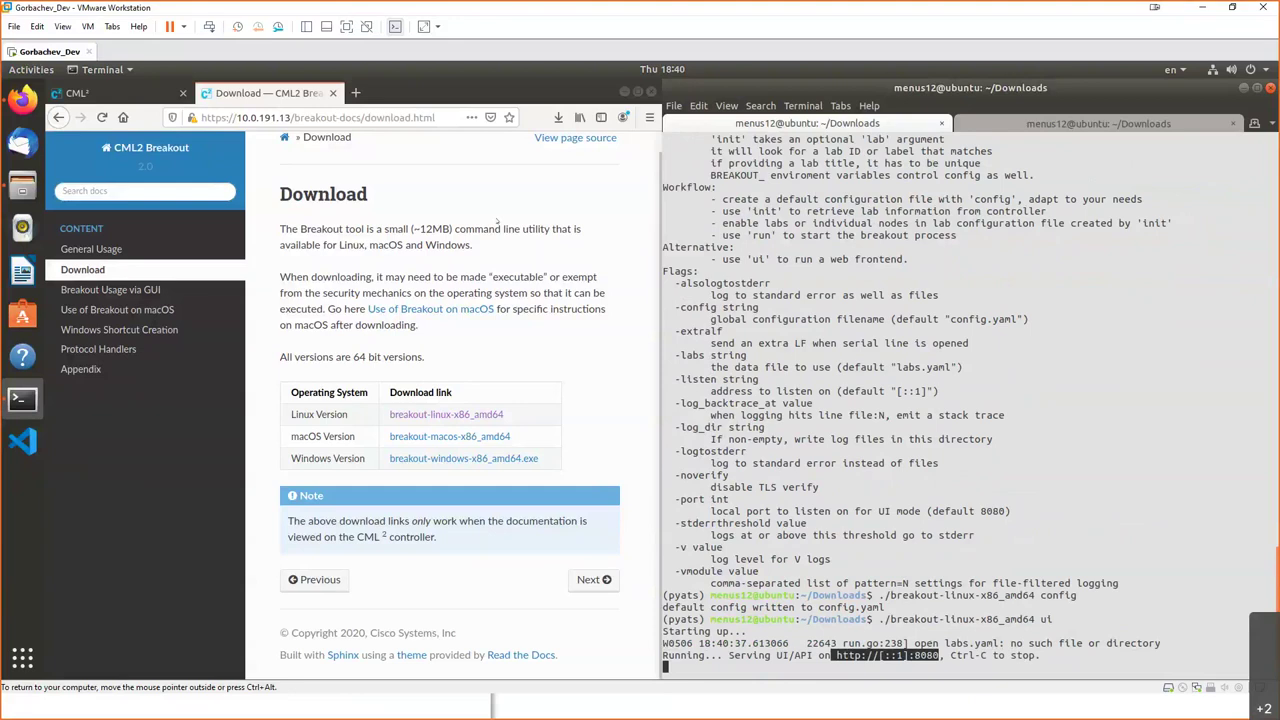
pyautogui.click(354, 93)
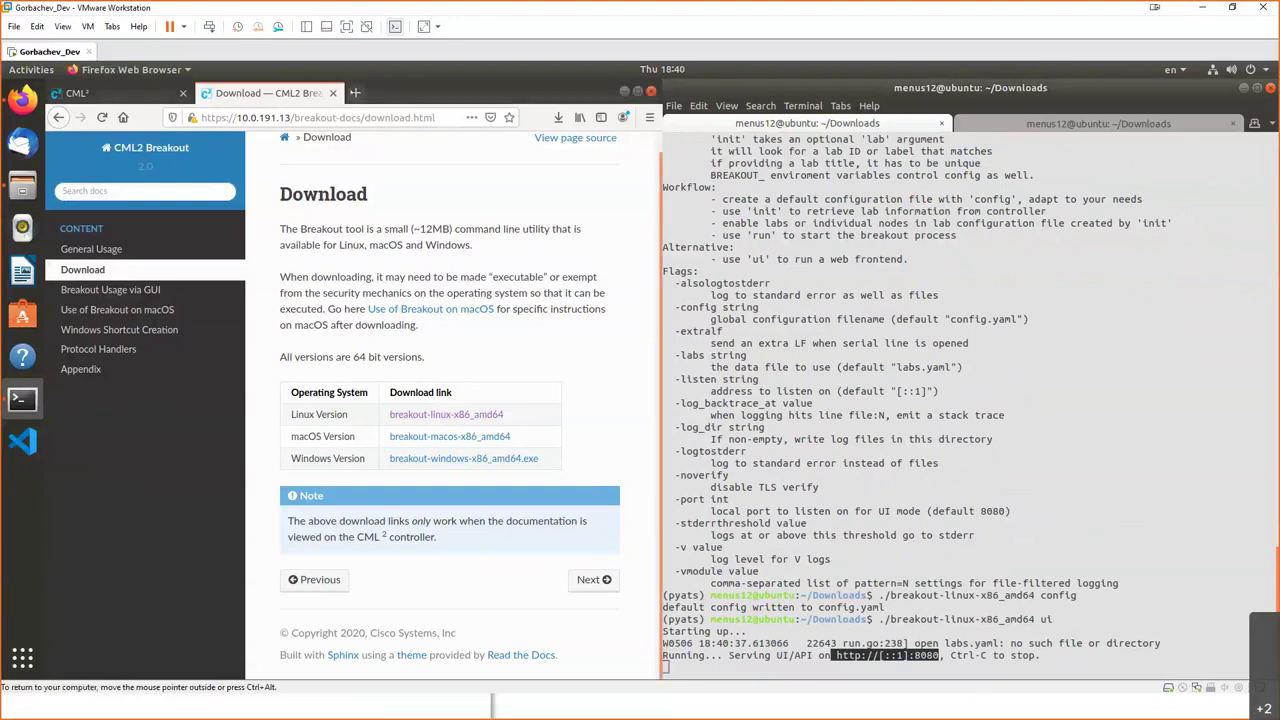
pyautogui.click(354, 93)
pyautogui.write('http://[::1]:8080')
# Step: Load the Breakout UI and set controller address 10.0.191.13 with TLS verification off
pyautogui.press('Return')
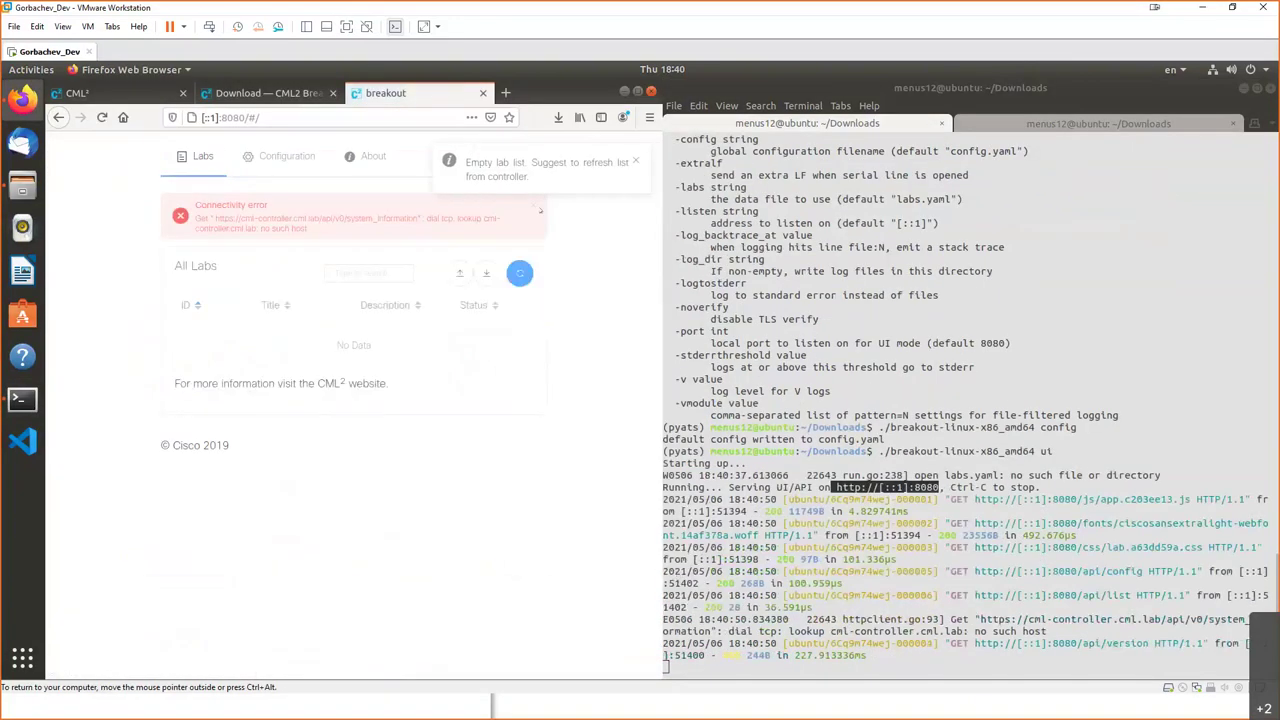
pyautogui.click(633, 162)
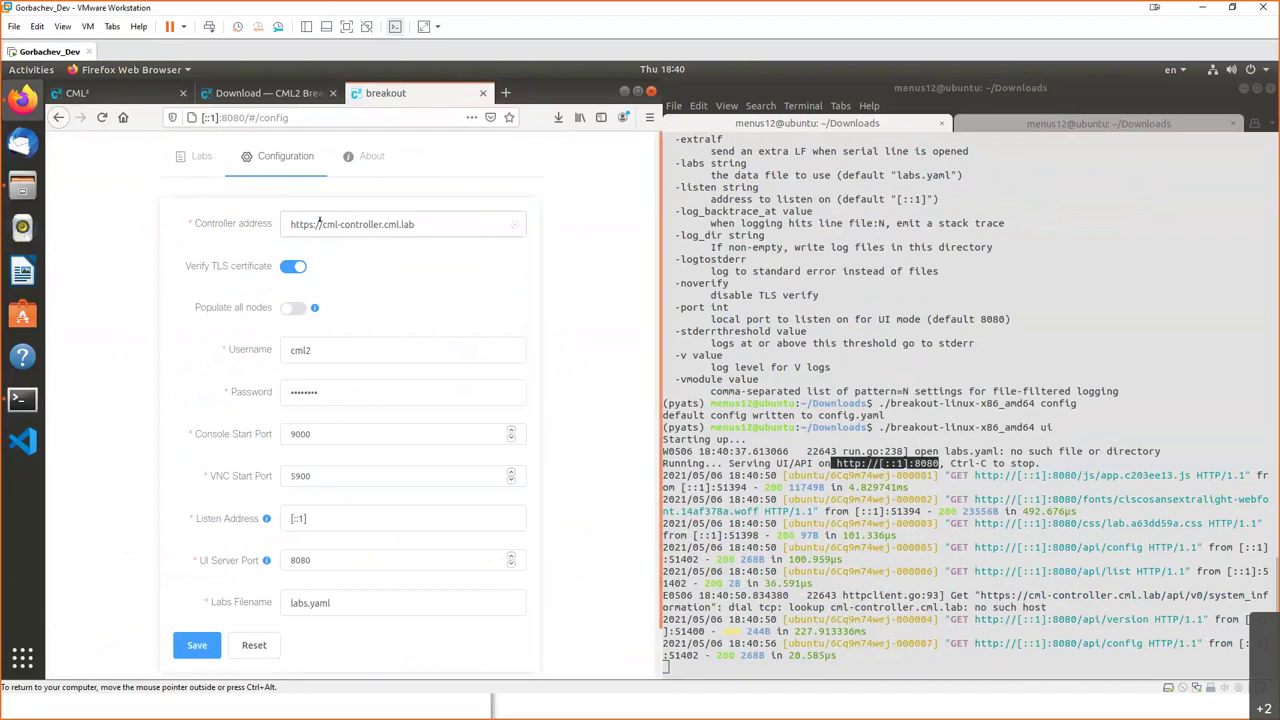
pyautogui.moveTo(322, 224); pyautogui.dragTo(524, 226)
pyautogui.write('10.')
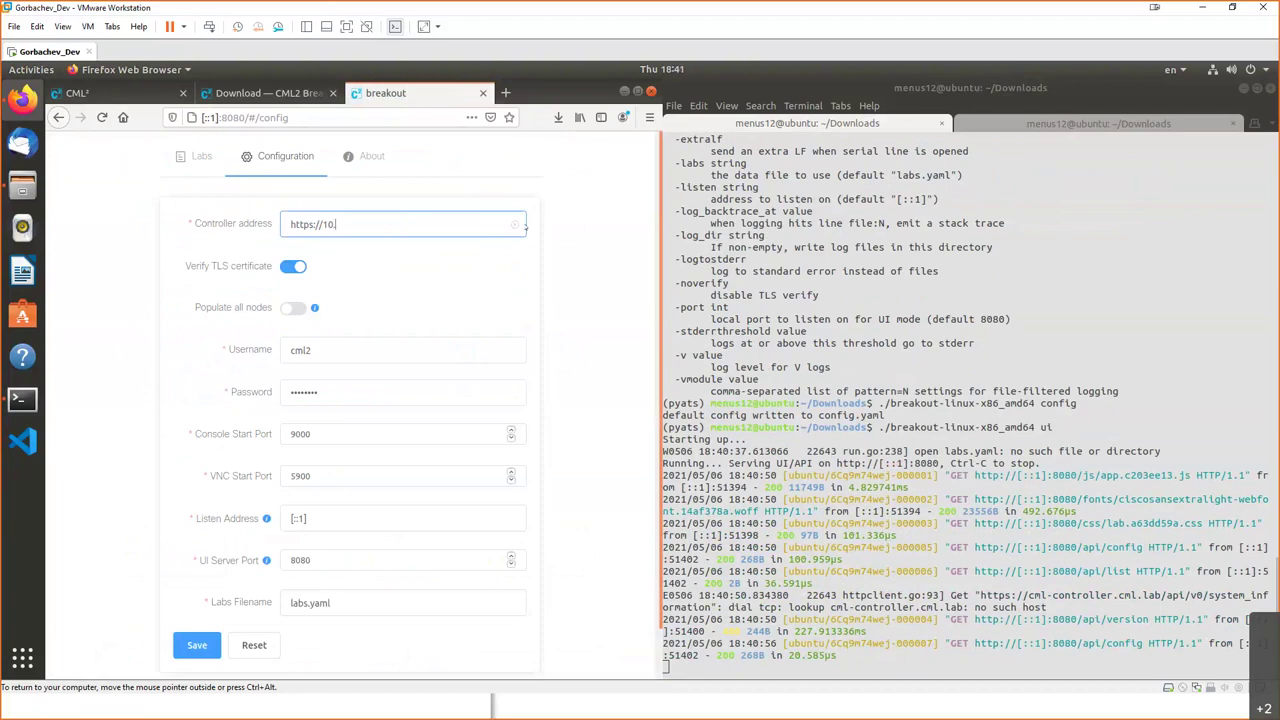
pyautogui.write('0.191.13')
pyautogui.click(292, 267)
# Step: Enter the controller login username and password
pyautogui.press('Tab')
pyautogui.press('Tab')
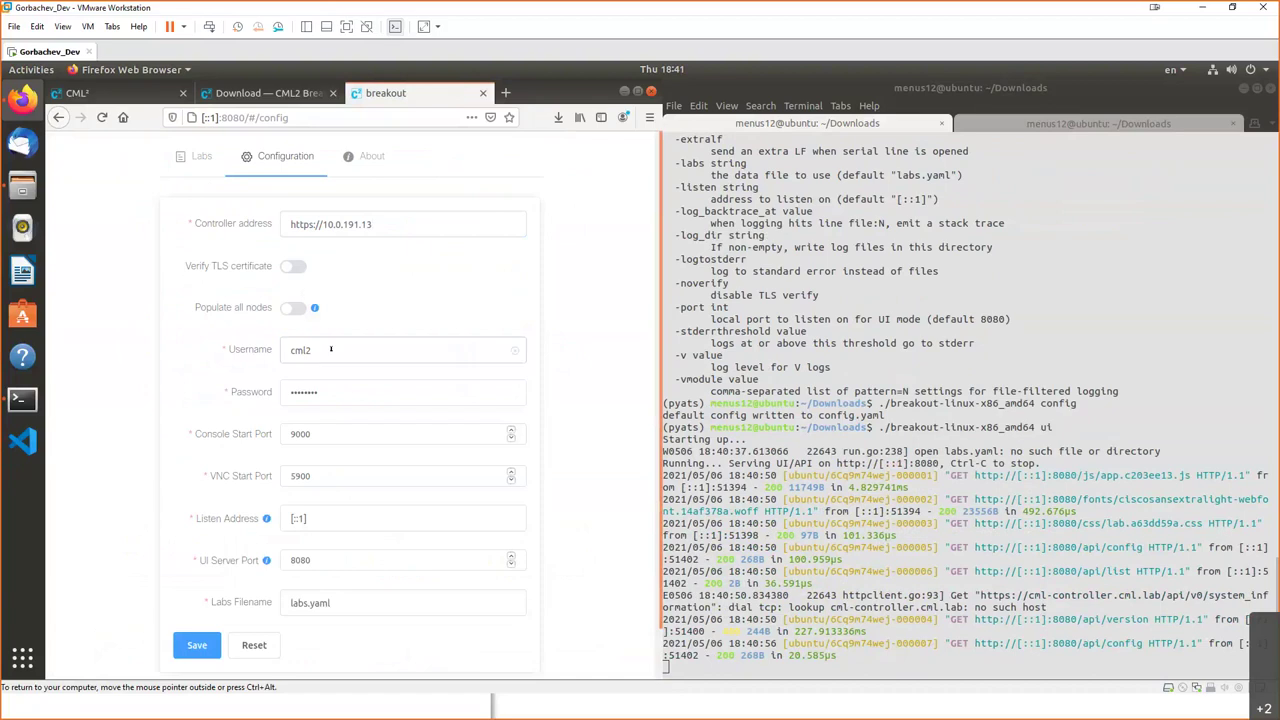
pyautogui.write('admin')
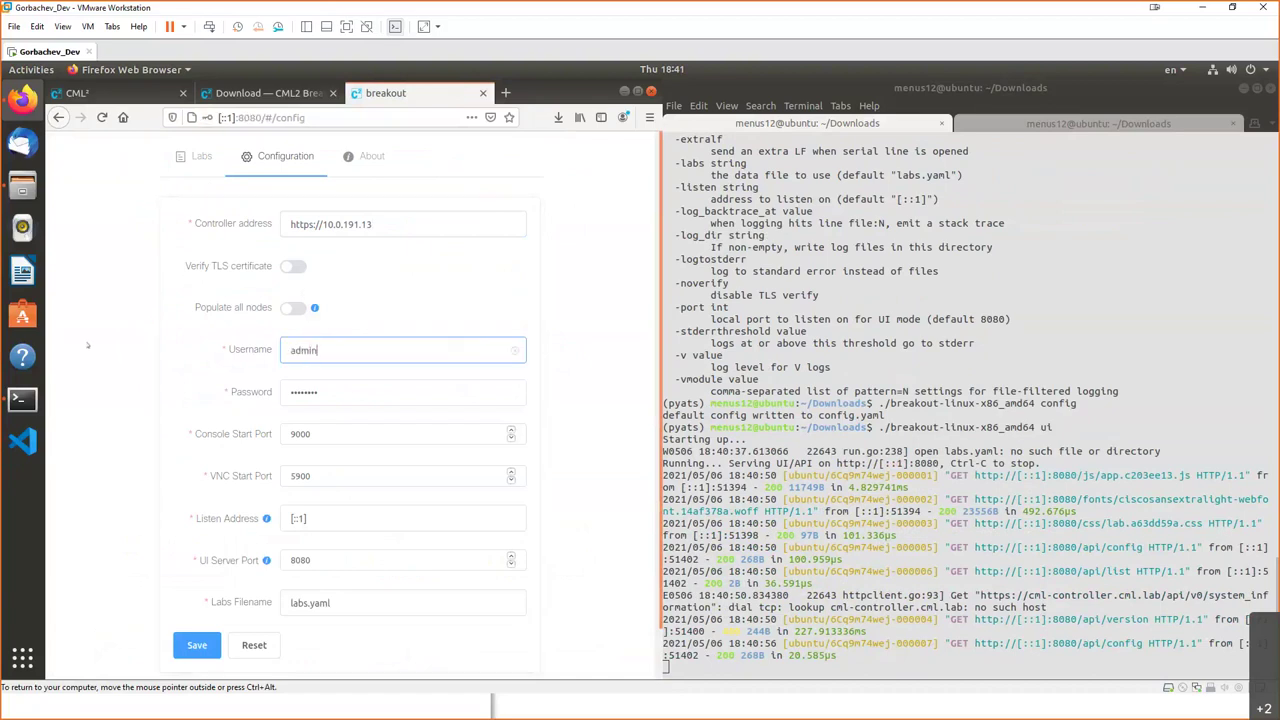
pyautogui.press('Tab')
pyautogui.write('••••••••••••••')
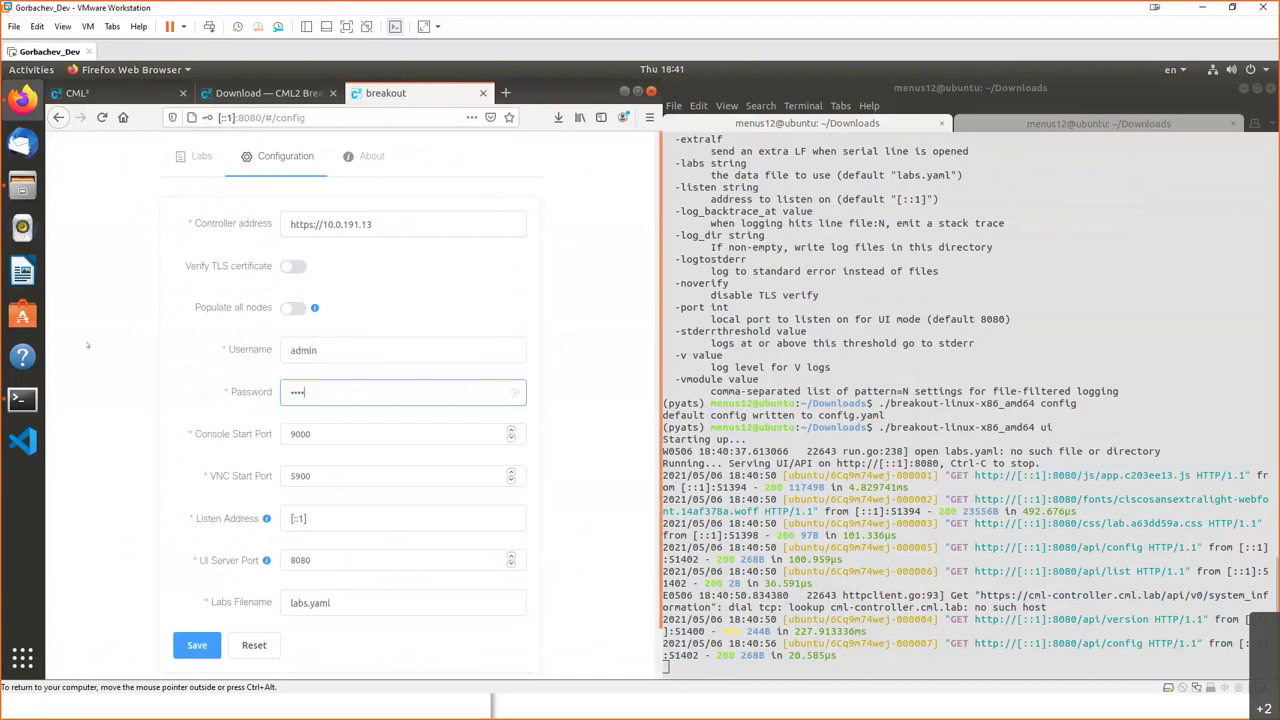
pyautogui.write('•')
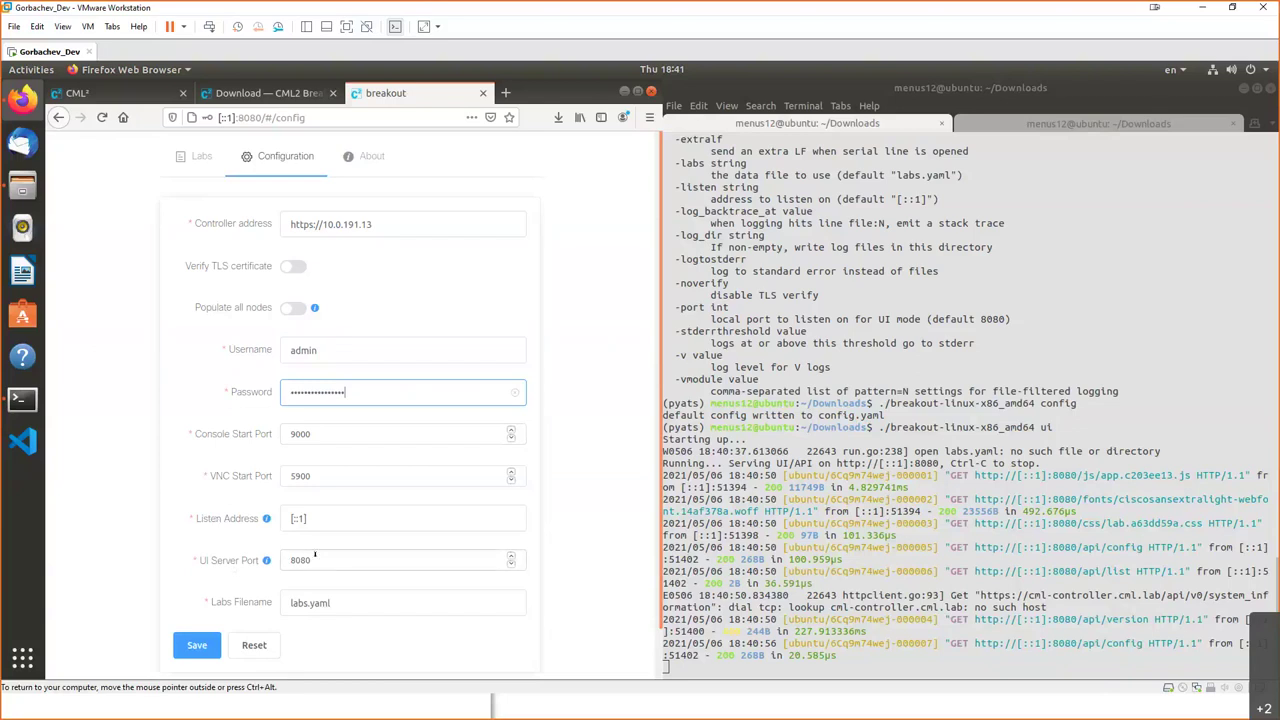
# Step: Change the Breakout UI listen address from [::1] to 127.0.0.1 and save the configuration
pyautogui.tripleClick(321, 518)
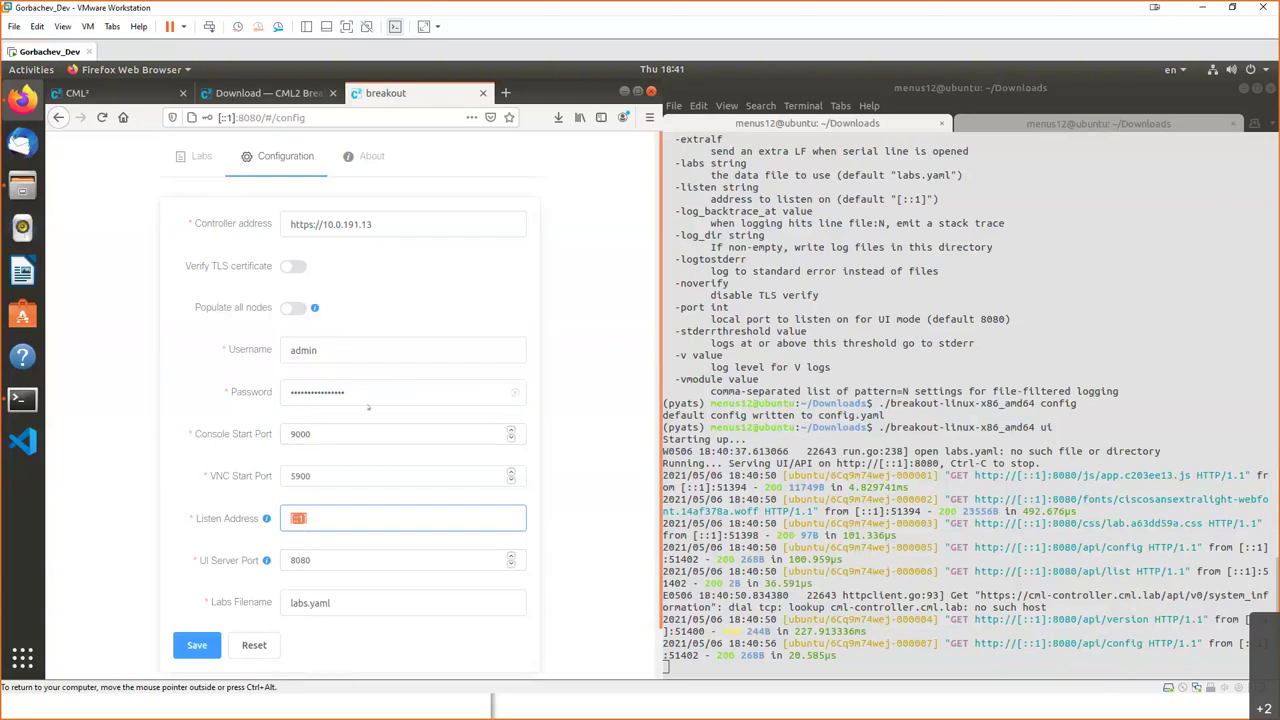
pyautogui.write('127.0.0.1')
pyautogui.press('Tab')
pyautogui.press('Tab')
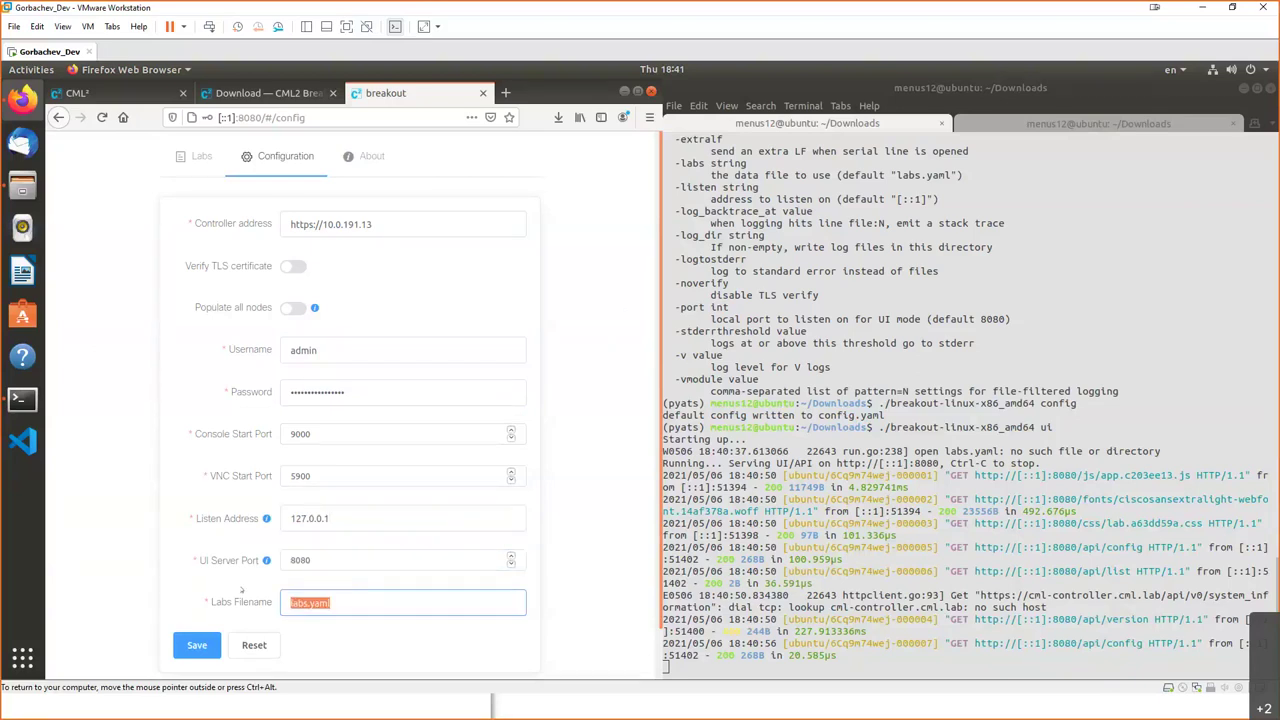
pyautogui.press('End')
pyautogui.click(197, 646)
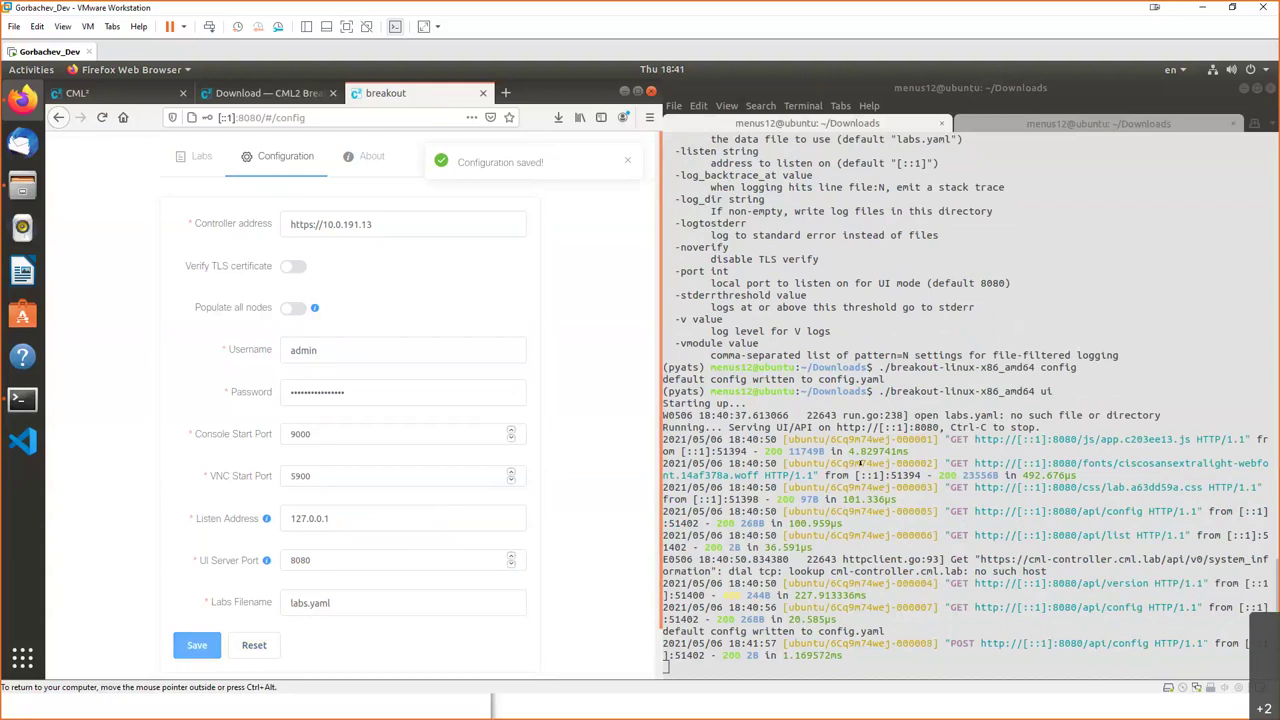
# Step: Load the Breakout UI at localhost:8080, refresh labs from the controller, and open lab ec30cf
pyautogui.click(353, 117)
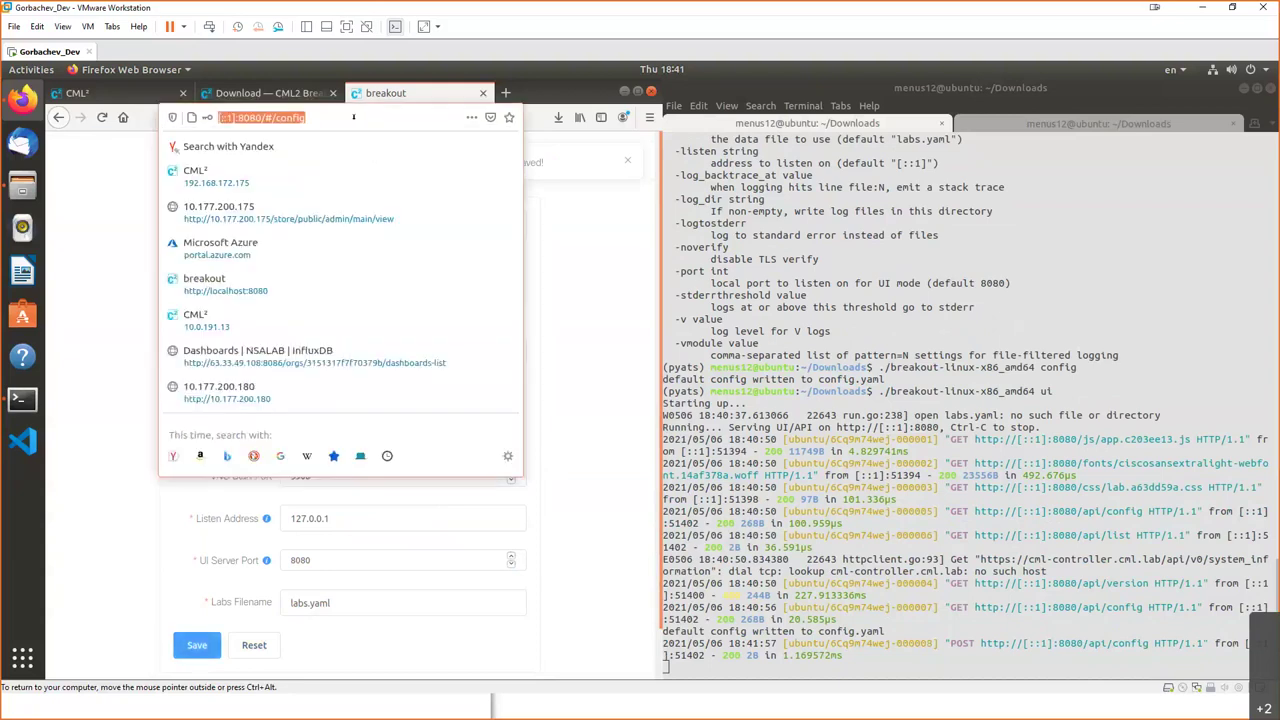
pyautogui.write('localhost:8080/')
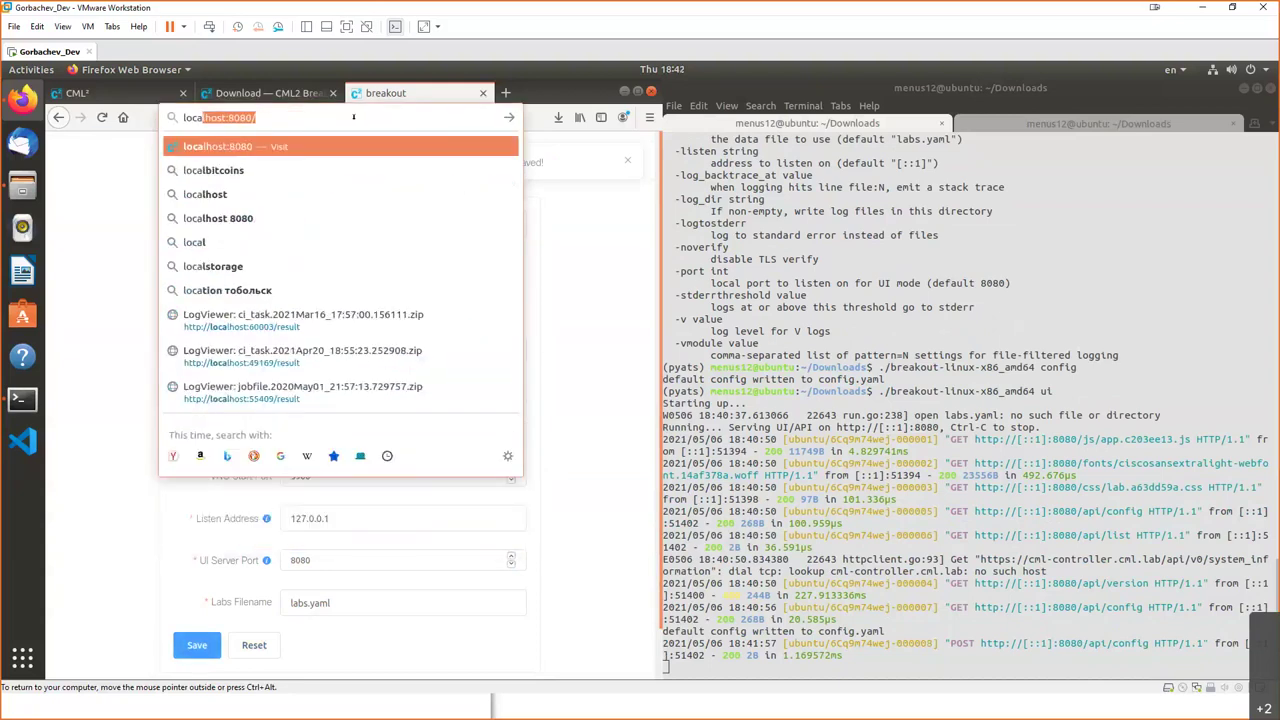
pyautogui.press('Return')
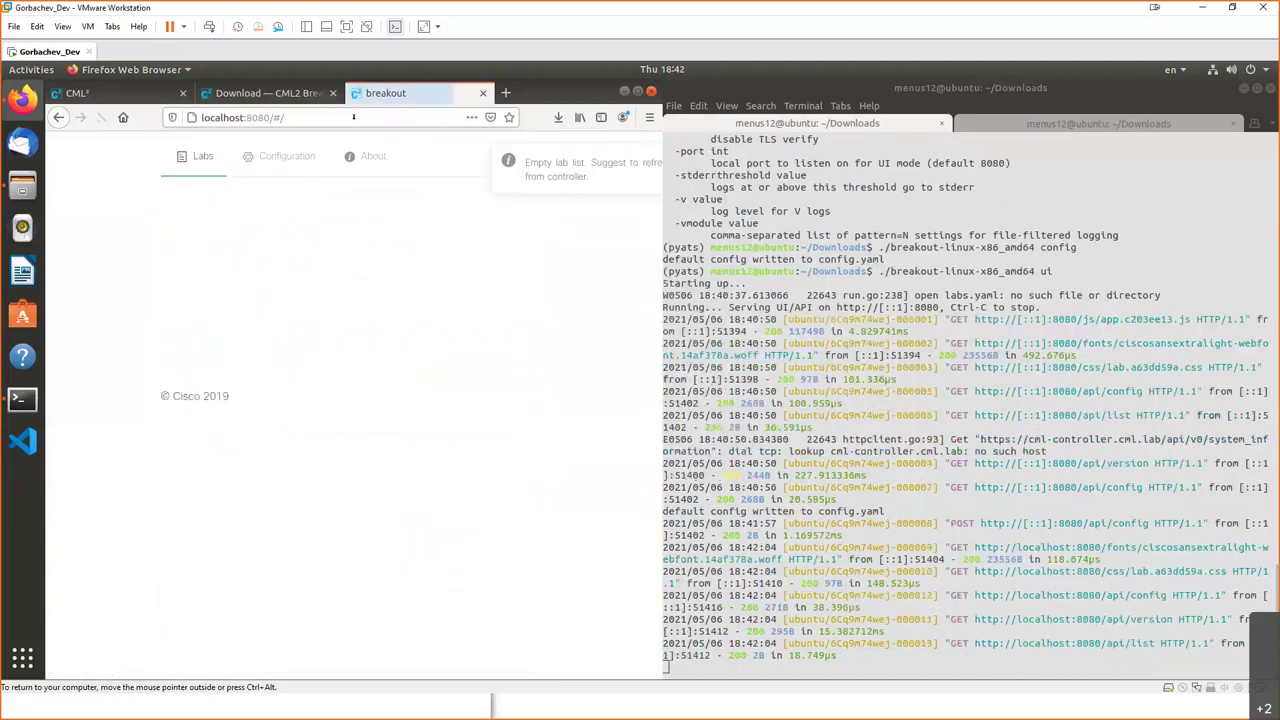
pyautogui.click(636, 161)
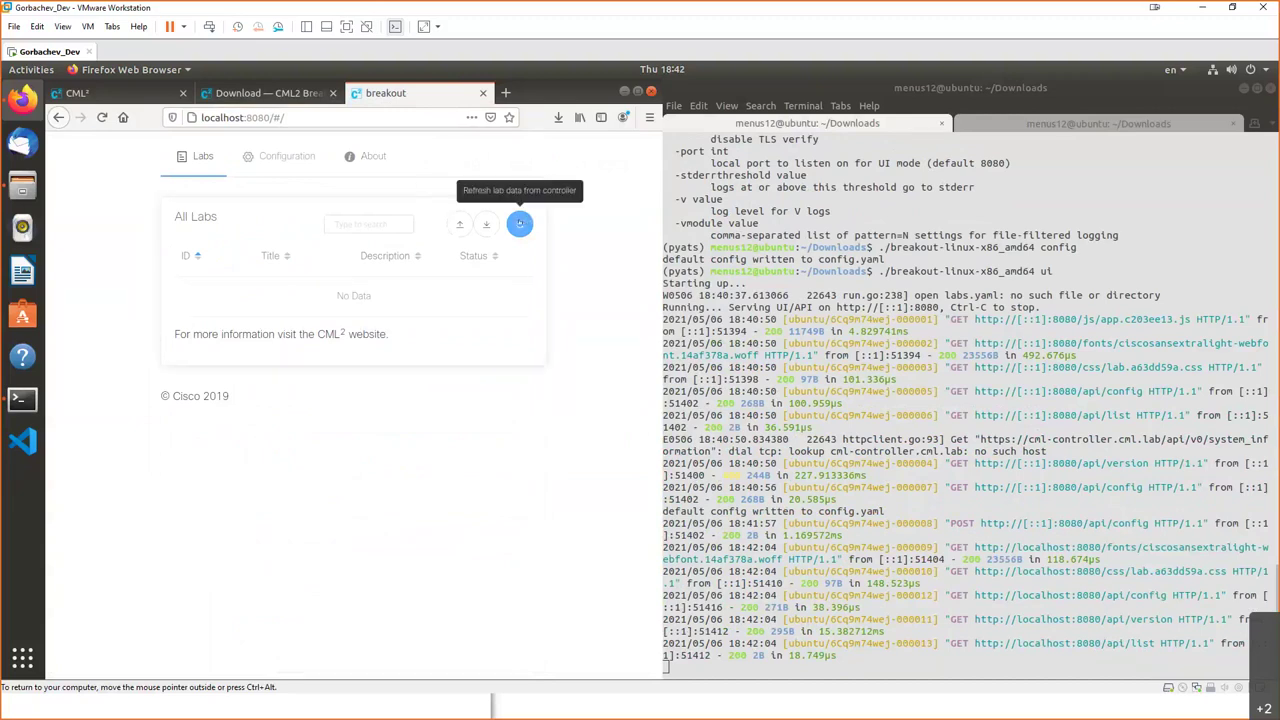
pyautogui.click(519, 223)
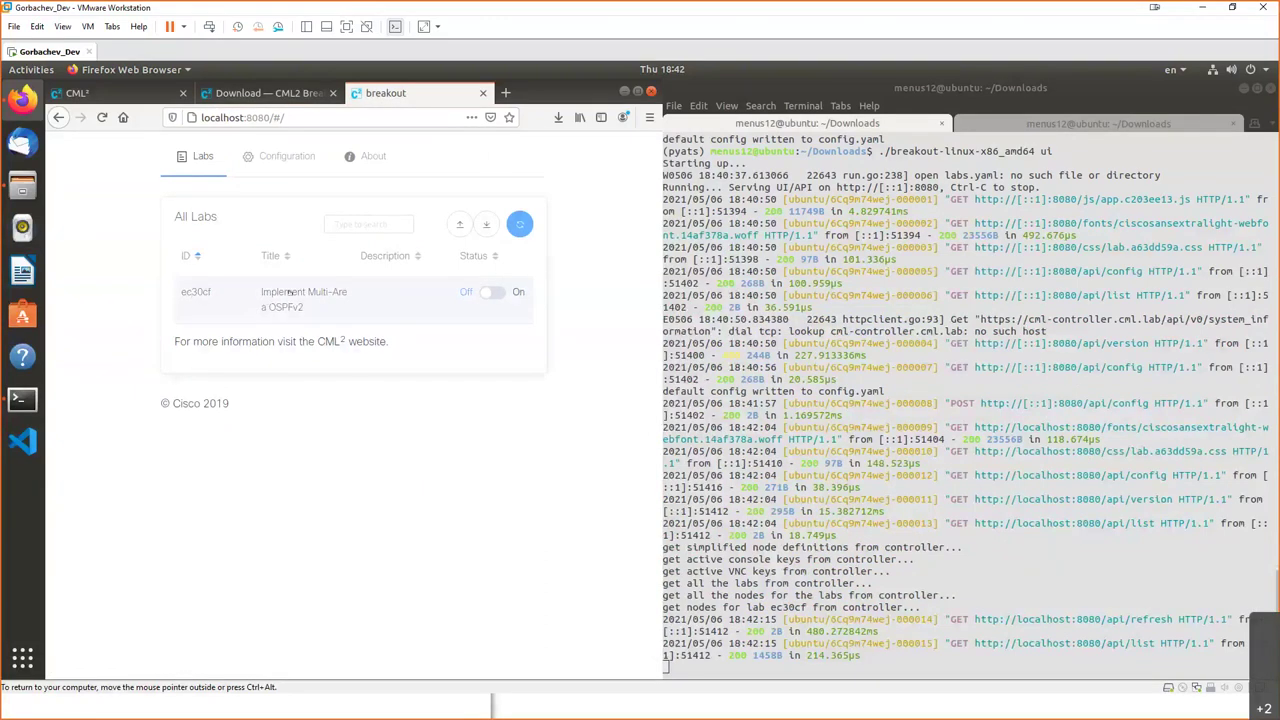
pyautogui.click(195, 290)
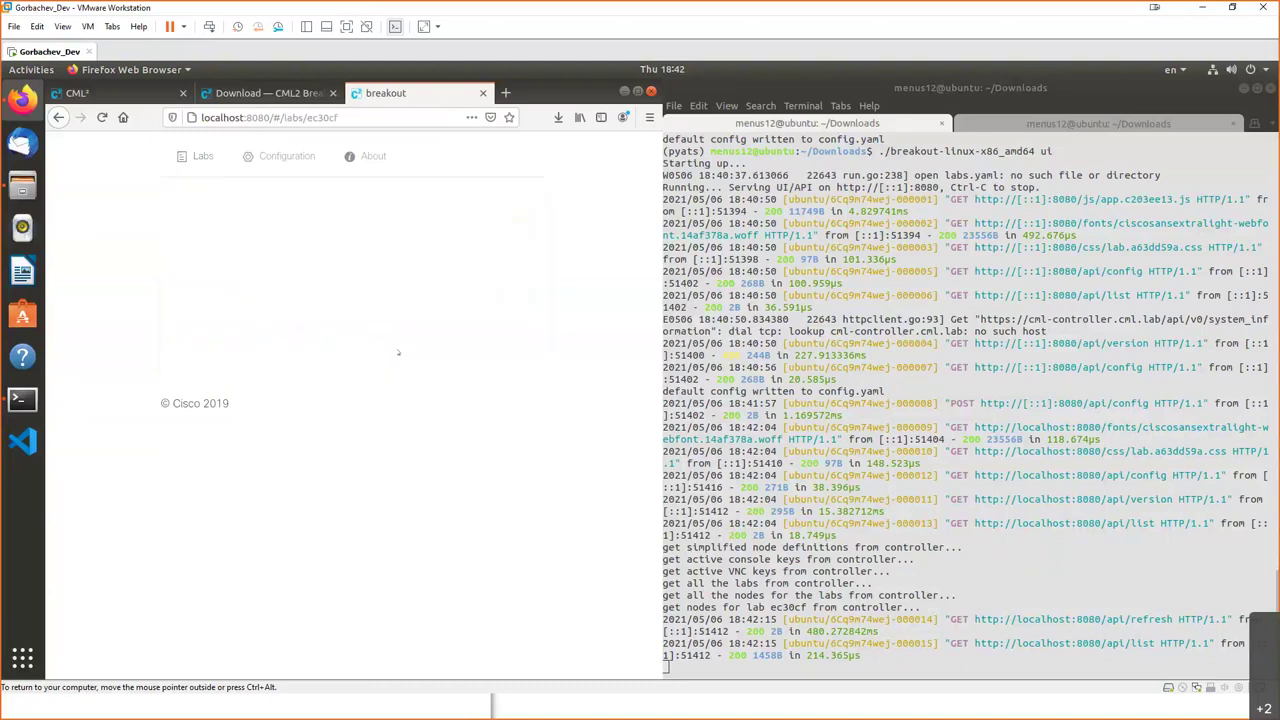
# Step: Maximize the browser, review ec30cf's node and port table, then return to All Labs
pyautogui.doubleClick(557, 90)
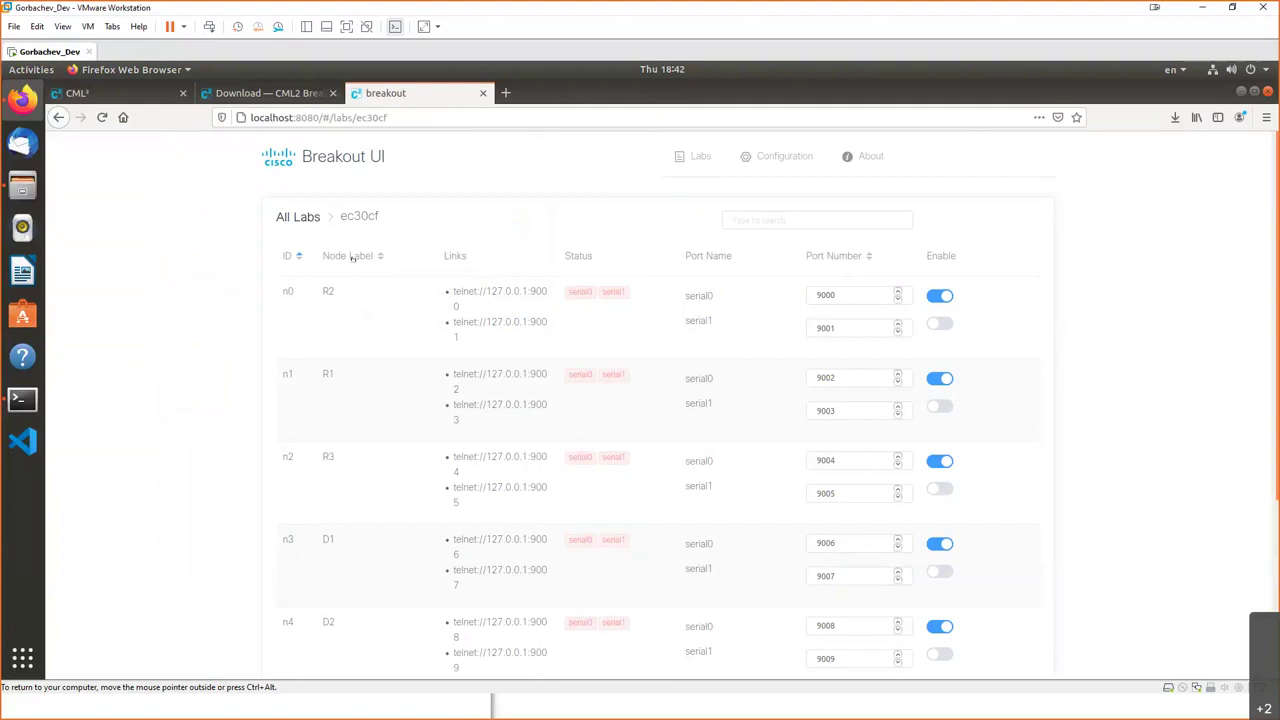
pyautogui.scroll(-1, 351, 257)
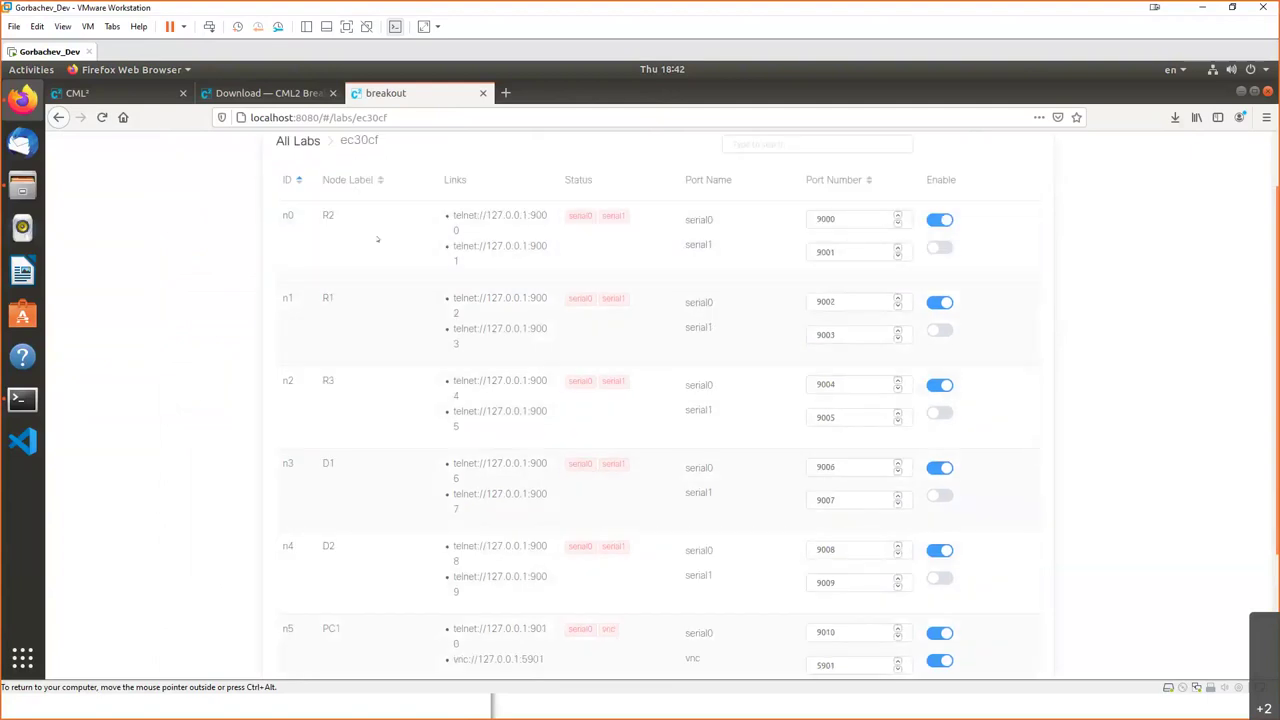
pyautogui.scroll(-2, 361, 258)
pyautogui.scroll(3, 337, 283)
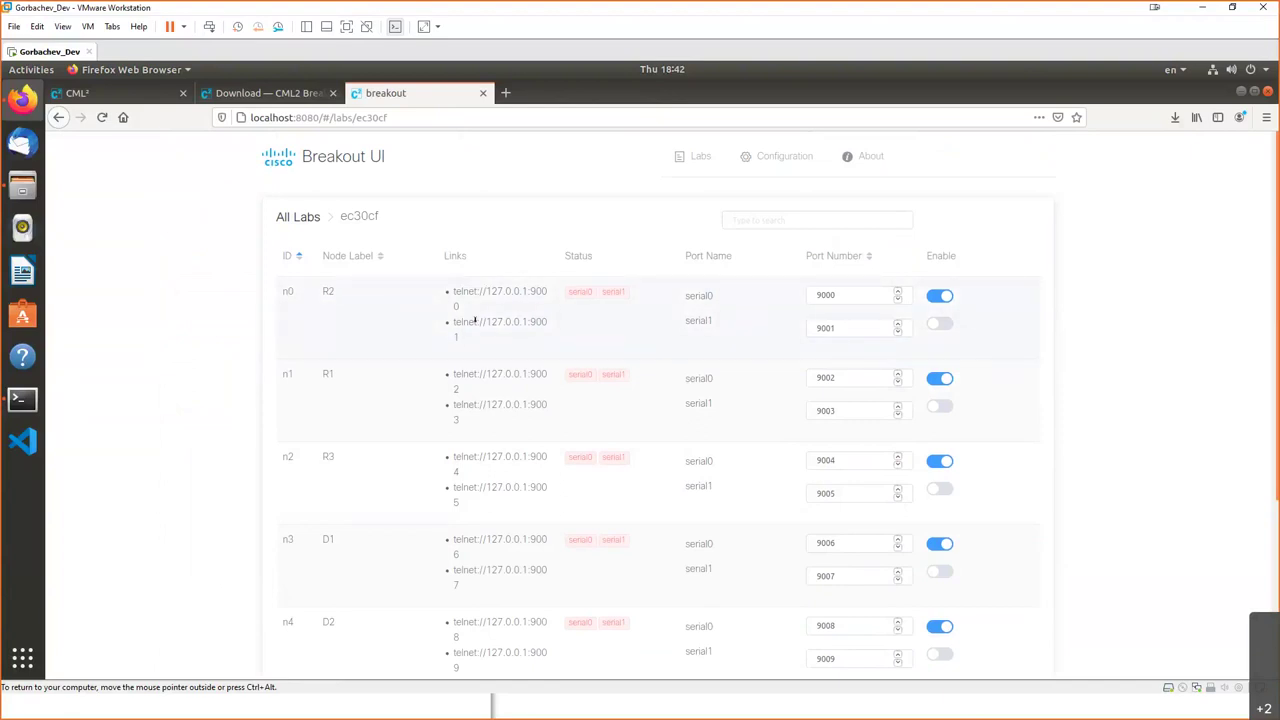
pyautogui.moveTo(576, 288)
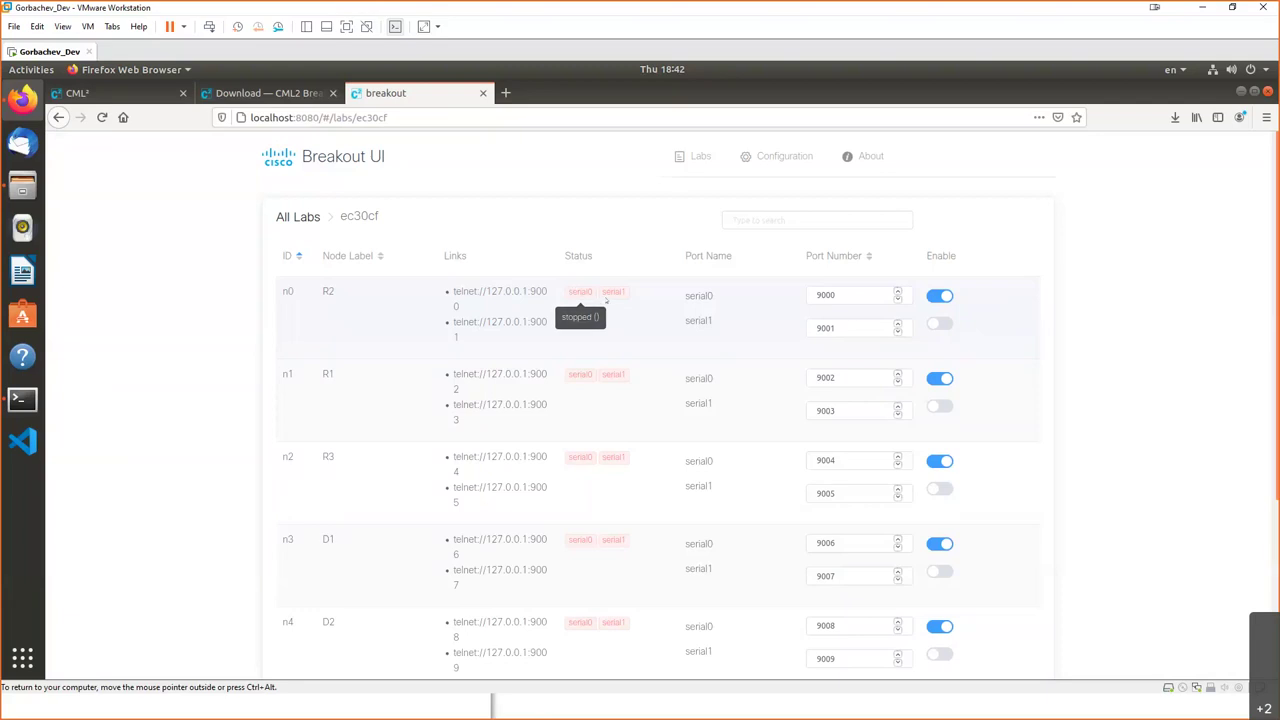
pyautogui.moveTo(614, 292)
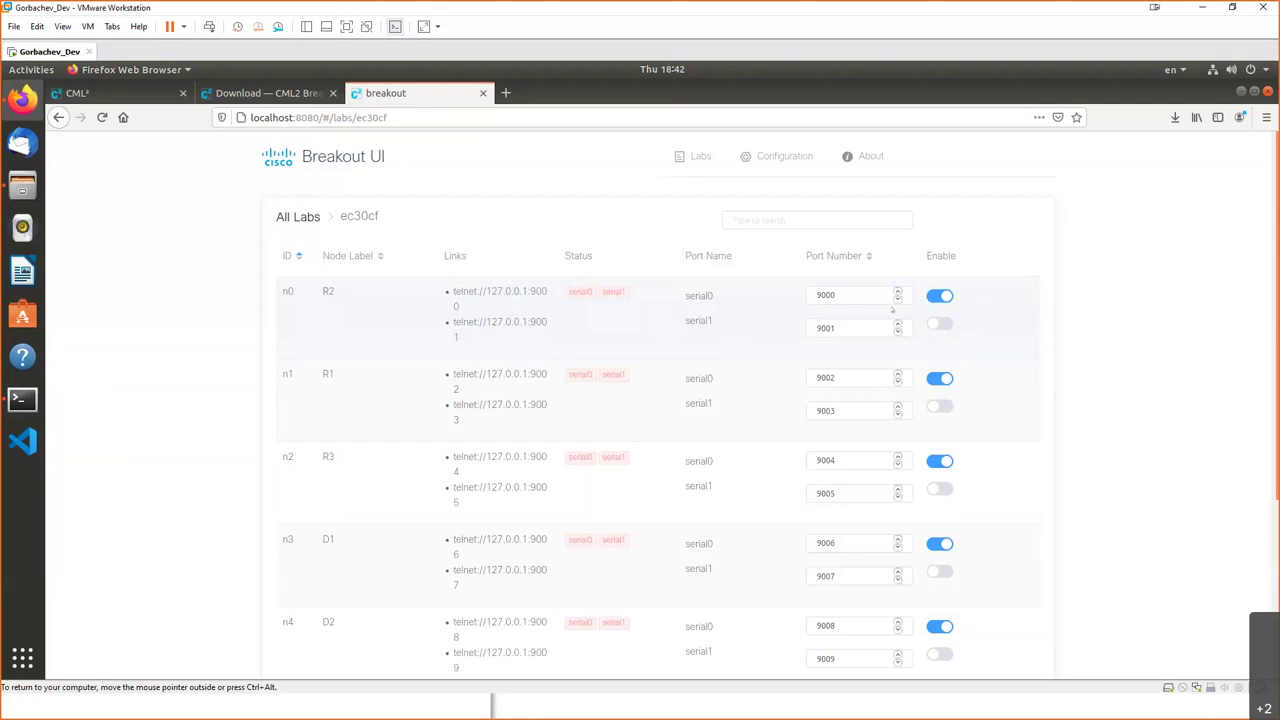
pyautogui.scroll(-5, 786, 377)
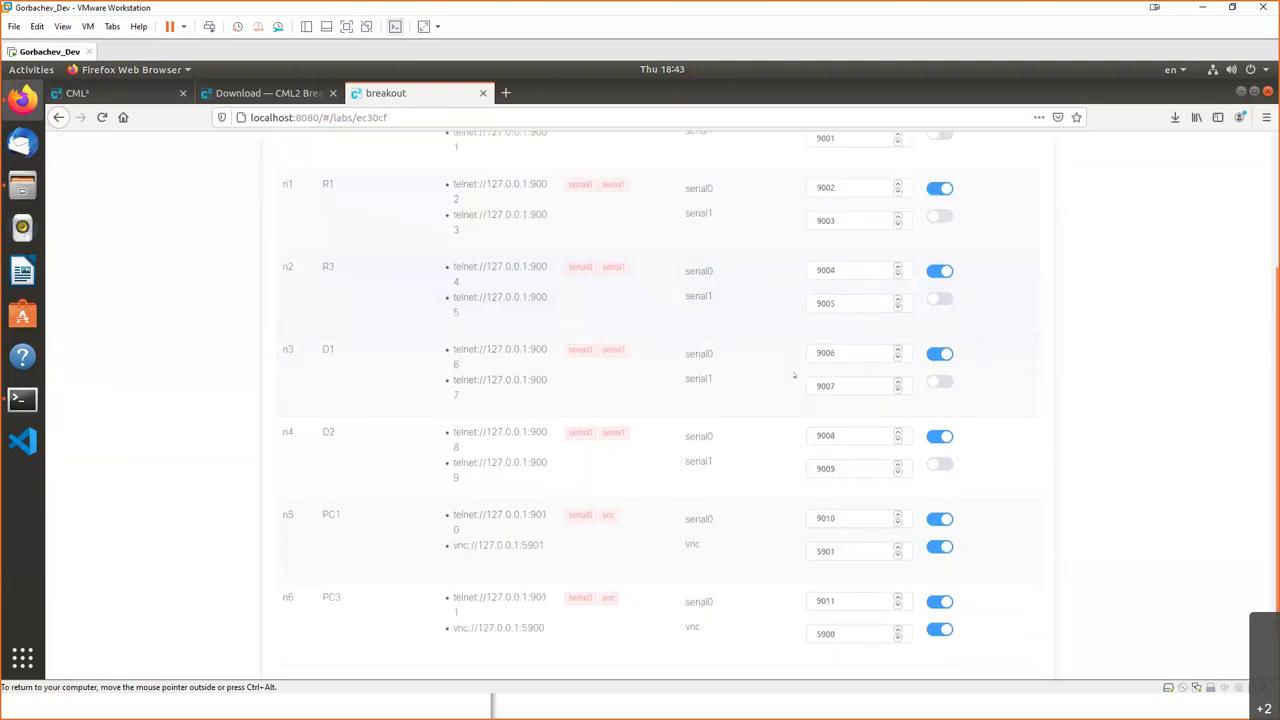
pyautogui.scroll(5, 786, 377)
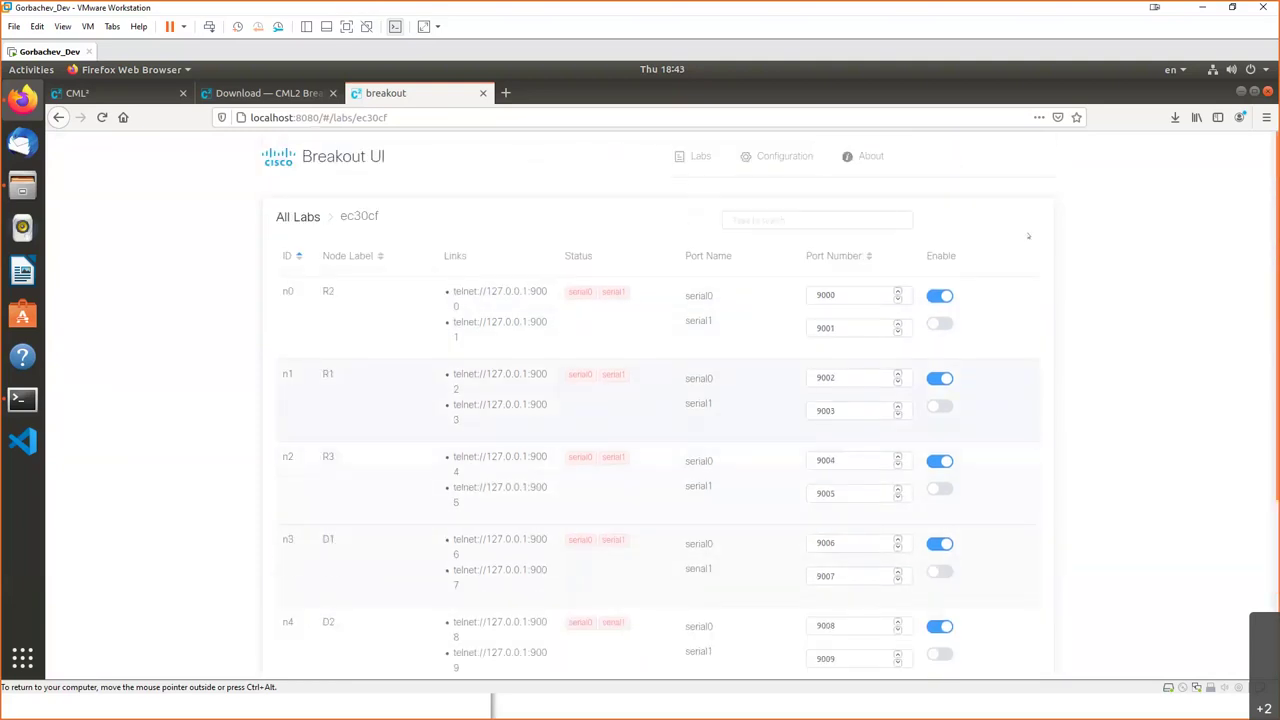
pyautogui.click(298, 216)
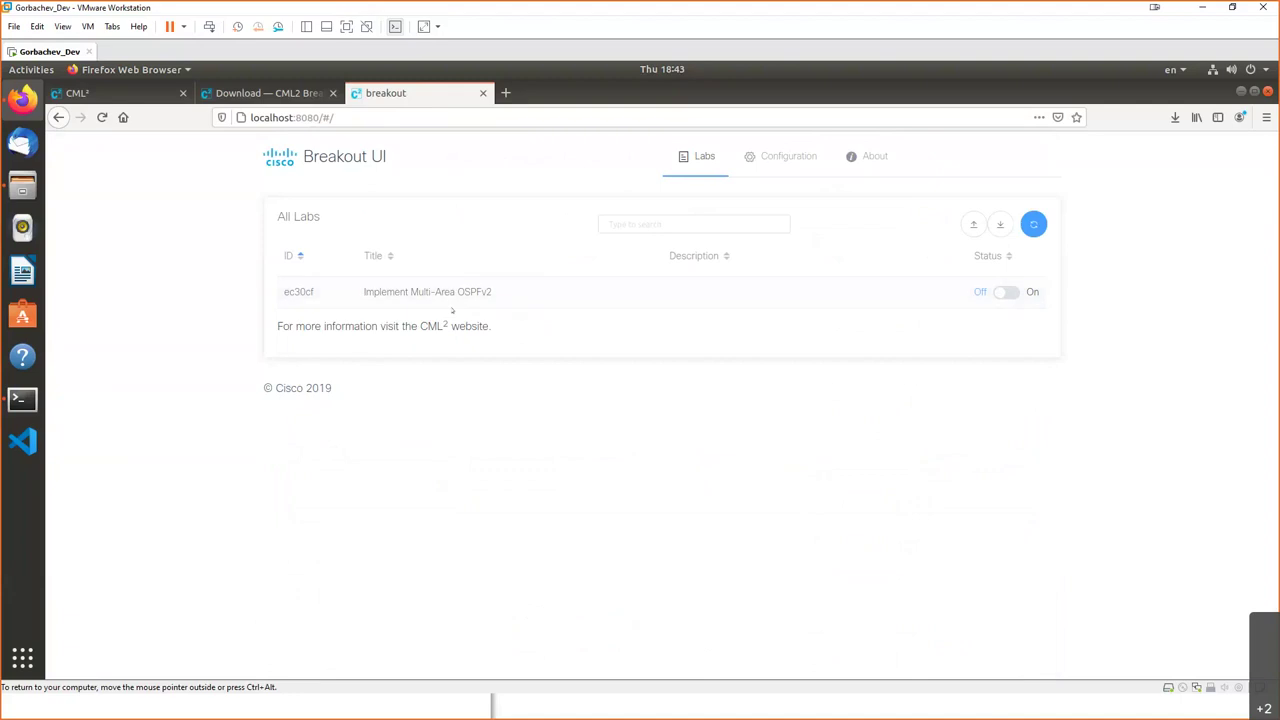
# Step: Turn breakout on for lab ec30cf and open its node table
pyautogui.click(1006, 293)
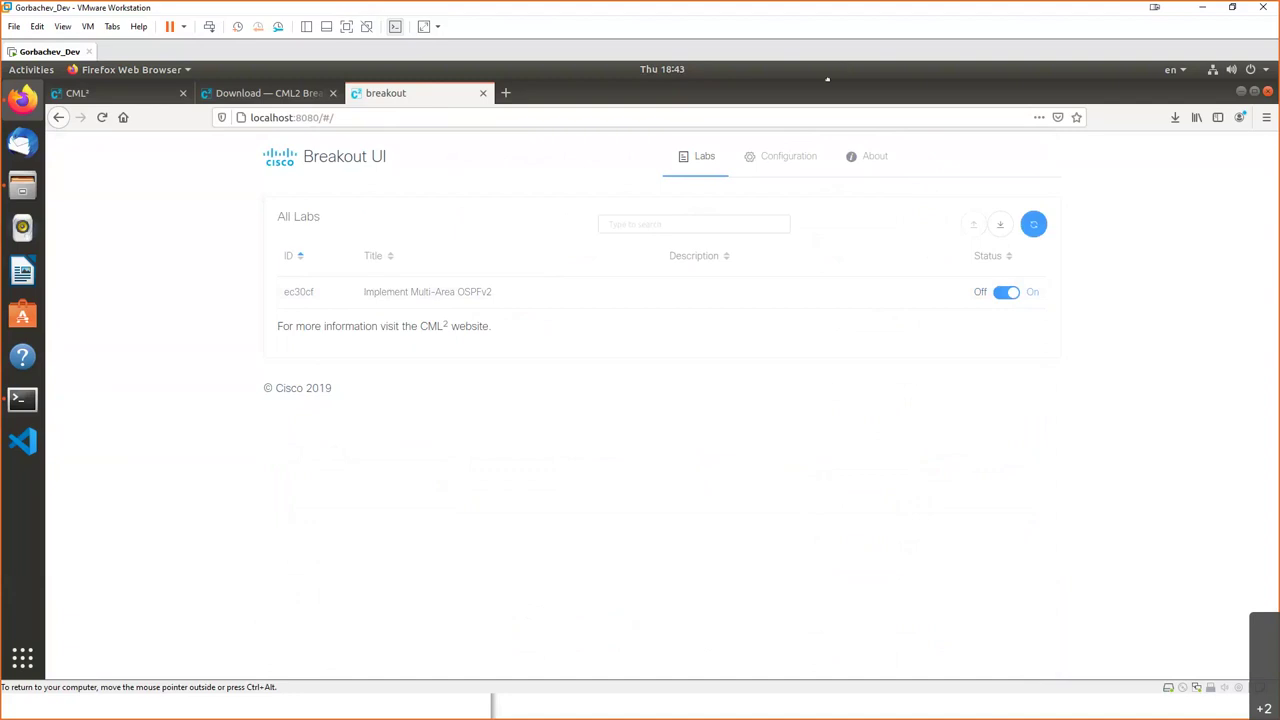
pyautogui.press('super+Left')
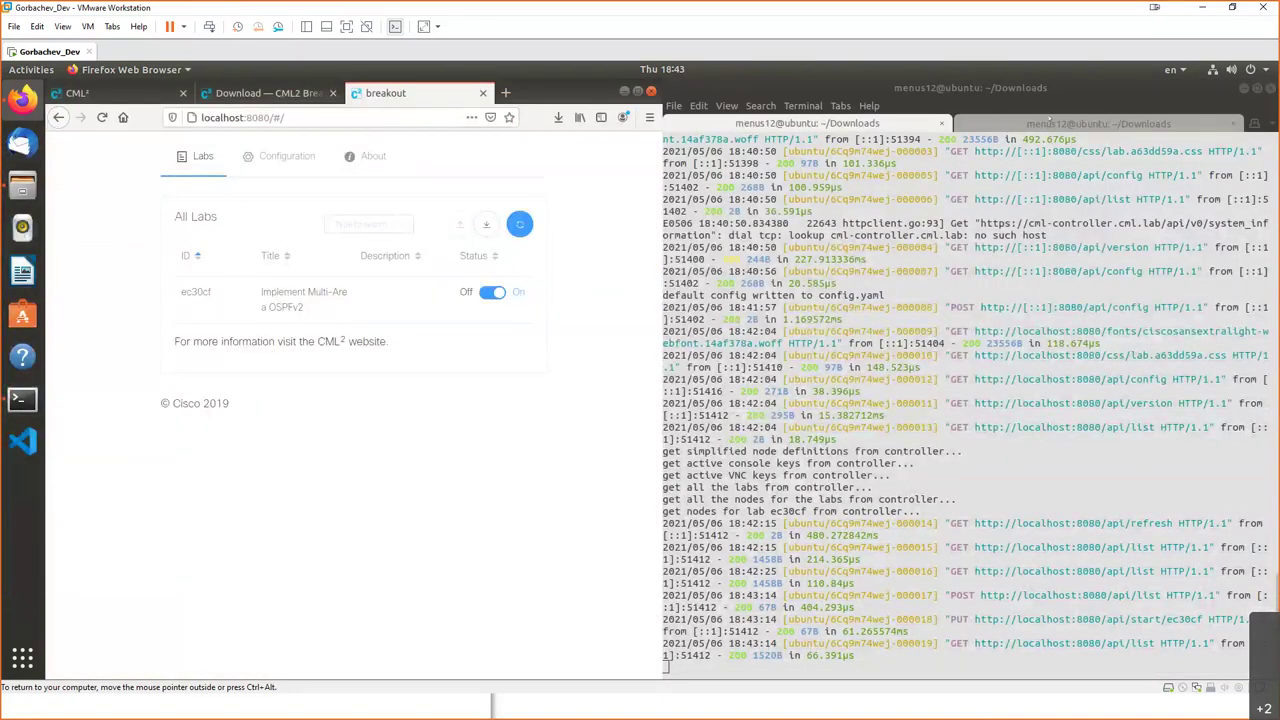
pyautogui.click(1049, 119)
pyautogui.press('Return')
pyautogui.press('Return')
pyautogui.press('Return')
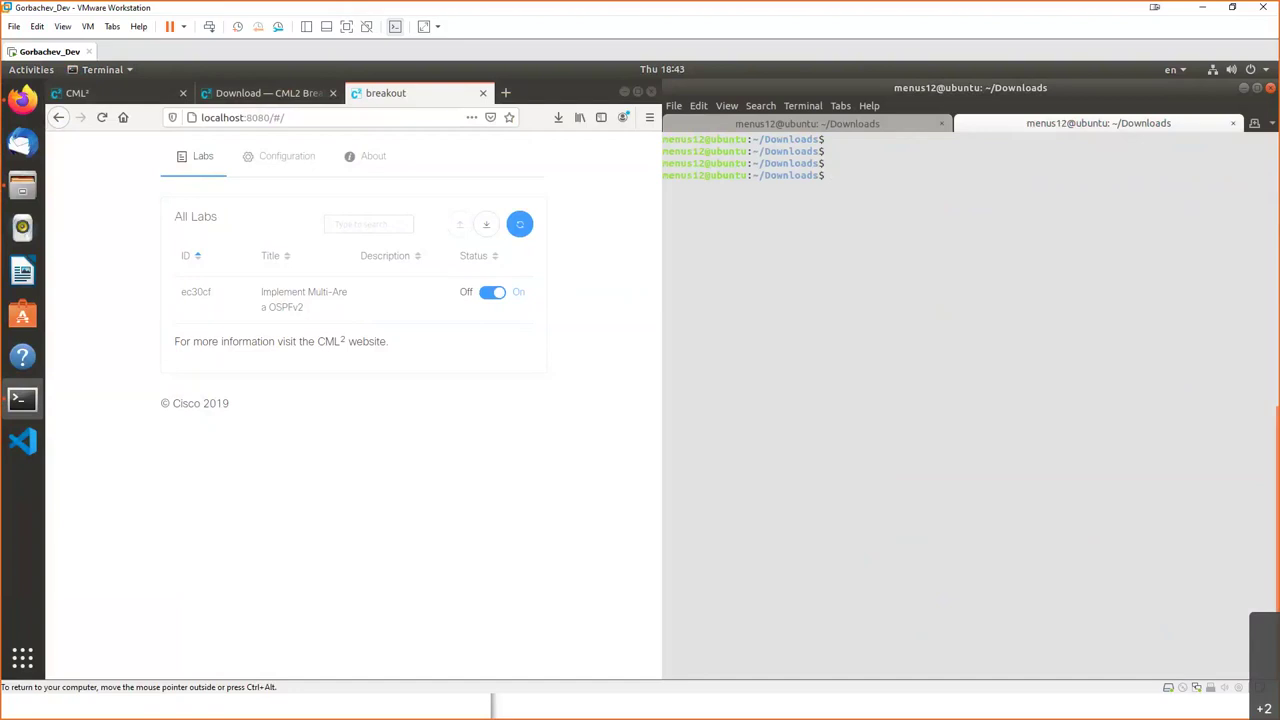
pyautogui.click(380, 300)
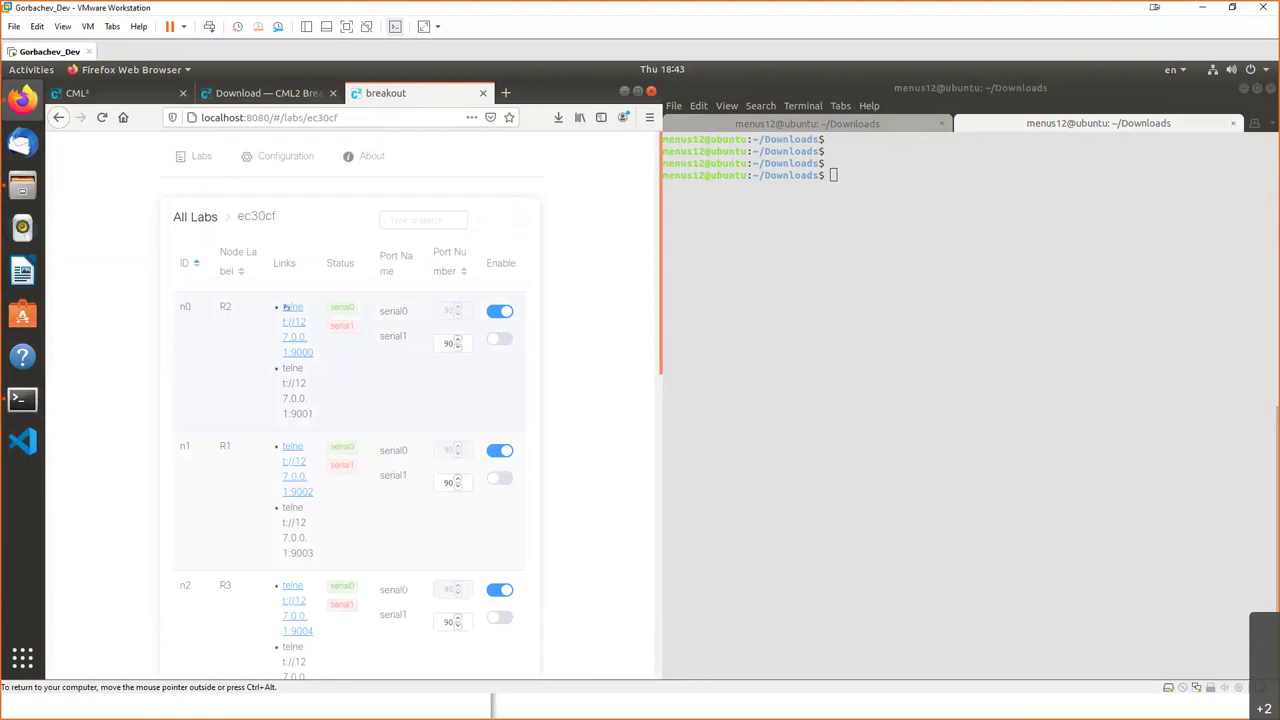
# Step: Begin a telnet command to localhost in the terminal, then maximize the browser window
pyautogui.click(872, 235)
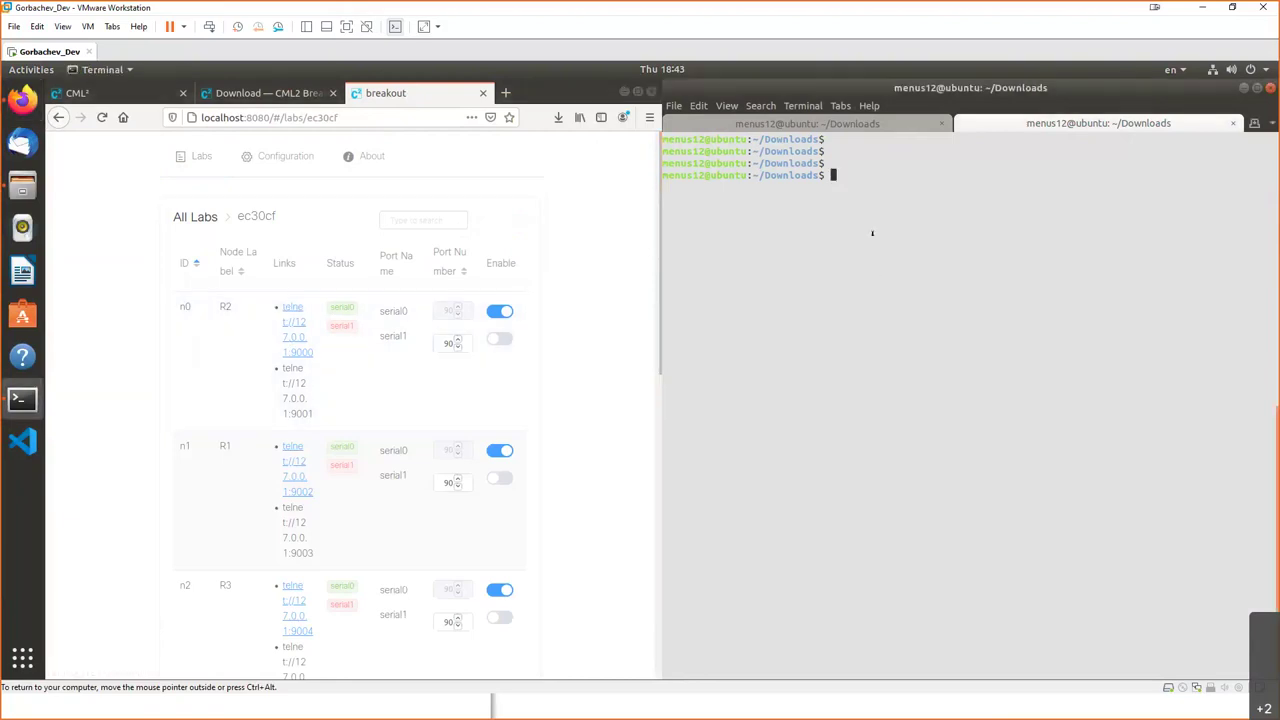
pyautogui.write('telnet locahost')
pyautogui.moveTo(528, 96); pyautogui.dragTo(279, 195)
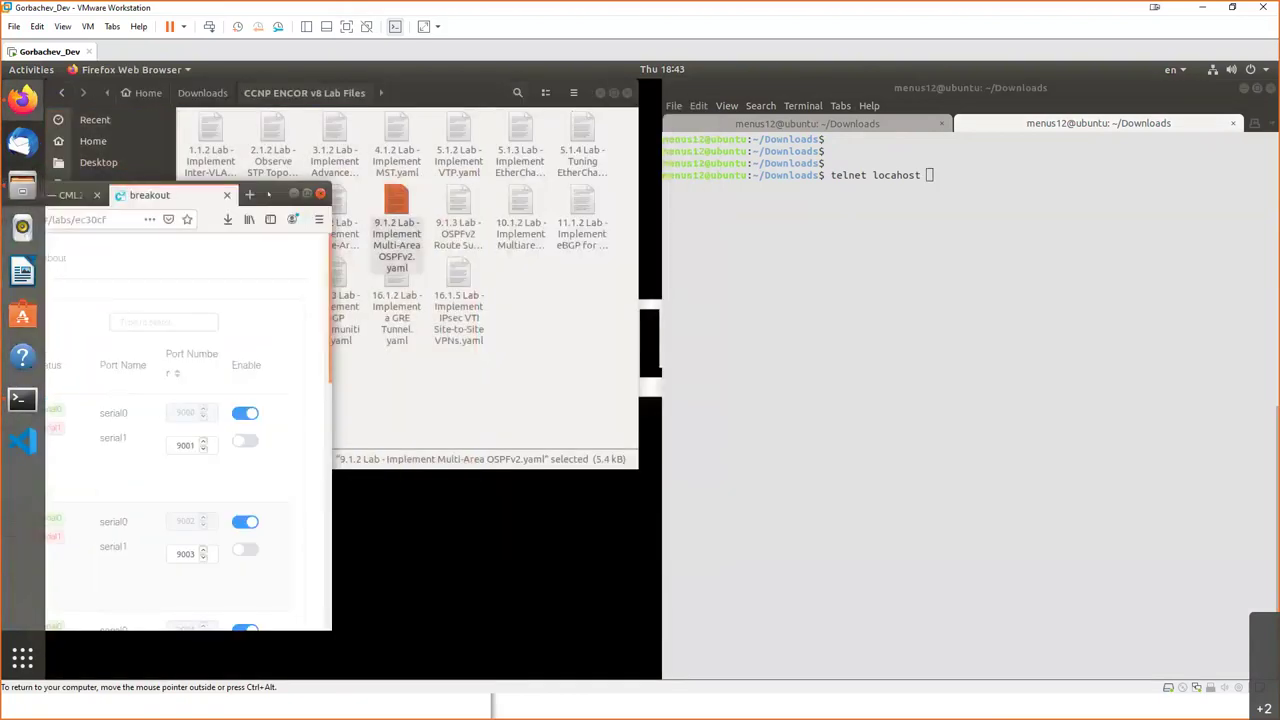
pyautogui.doubleClick(268, 195)
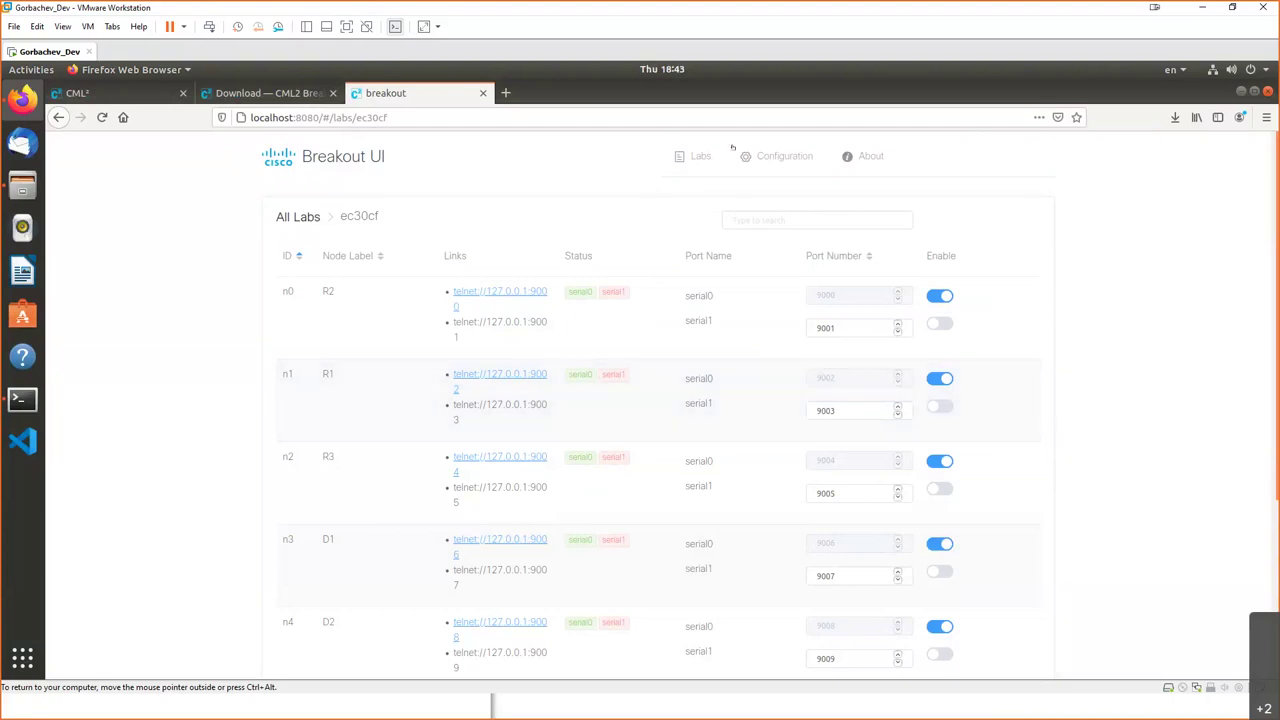
# Step: Telnet to localhost port 9002, fixing the hostname typo, and wake R1's console prompt
pyautogui.hotkey('alt', 'Tab')
pyautogui.write('9002')
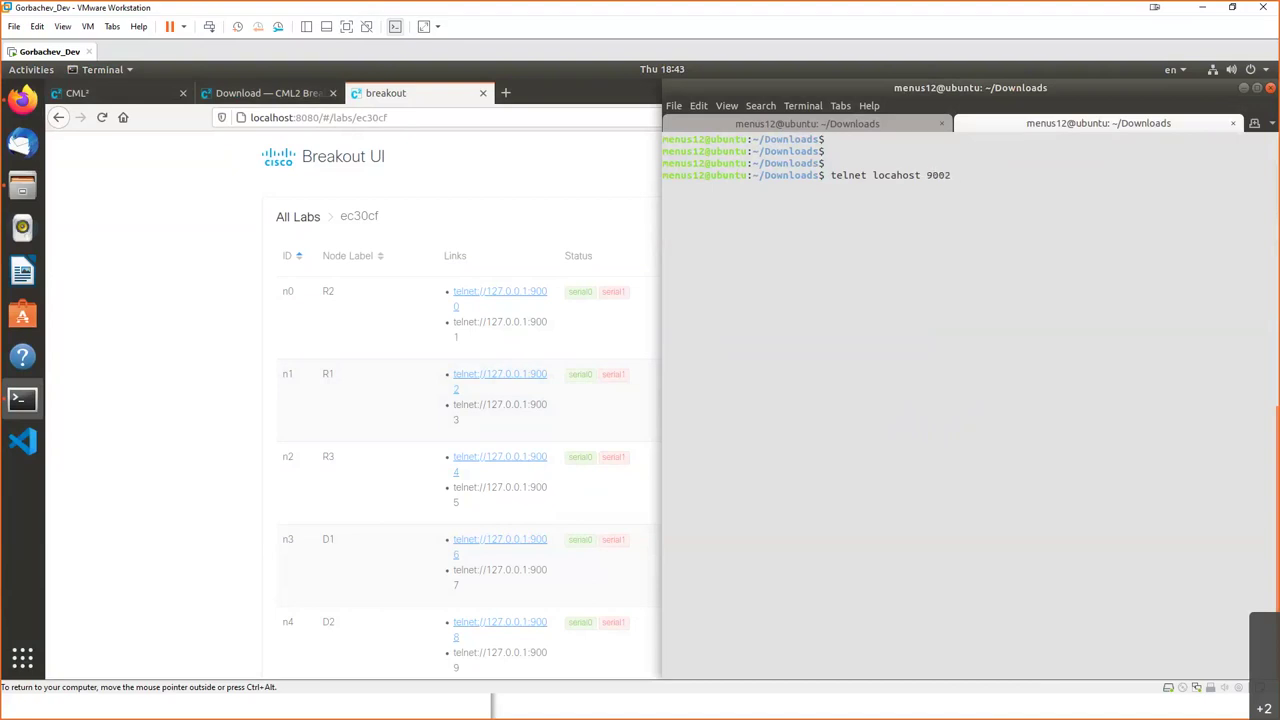
pyautogui.press('Return')
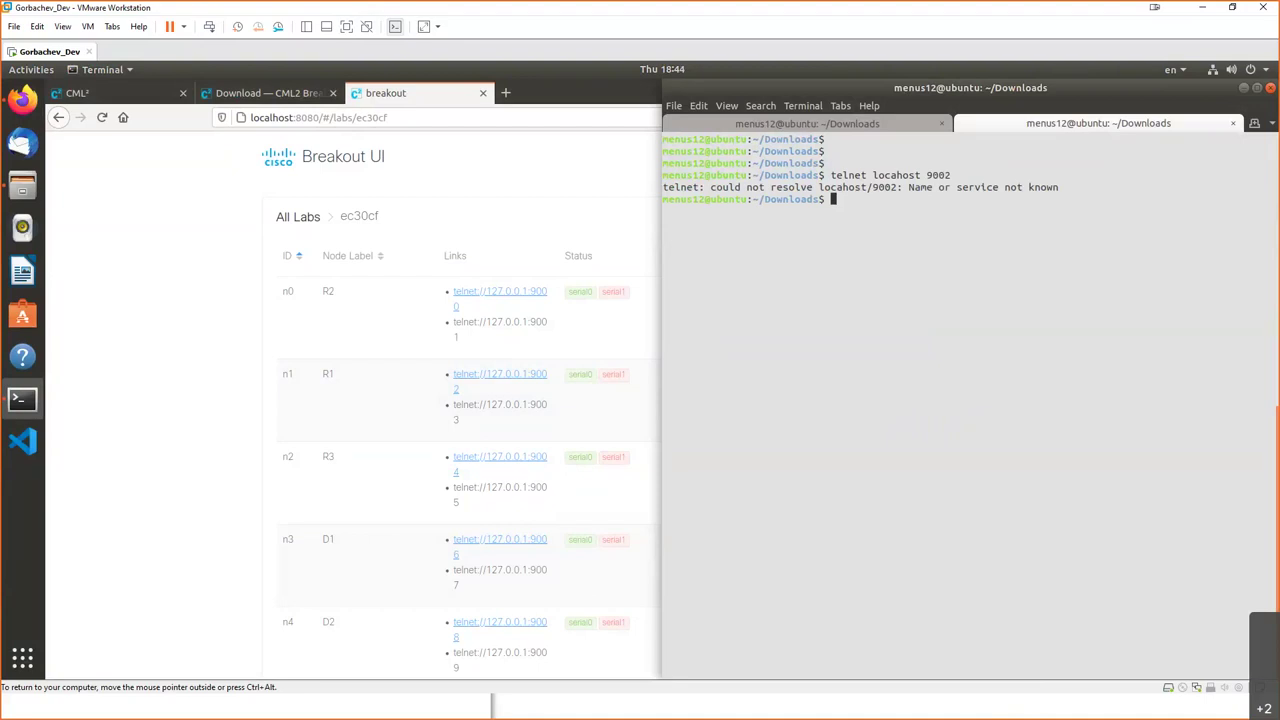
pyautogui.press('Up')
pyautogui.press('Left')
pyautogui.press('Left')
pyautogui.press('Left')
pyautogui.press('Left')
pyautogui.press('Left')
pyautogui.press('Left')
pyautogui.press('Left')
pyautogui.press('Left')
pyautogui.write('l')
pyautogui.press('Return')
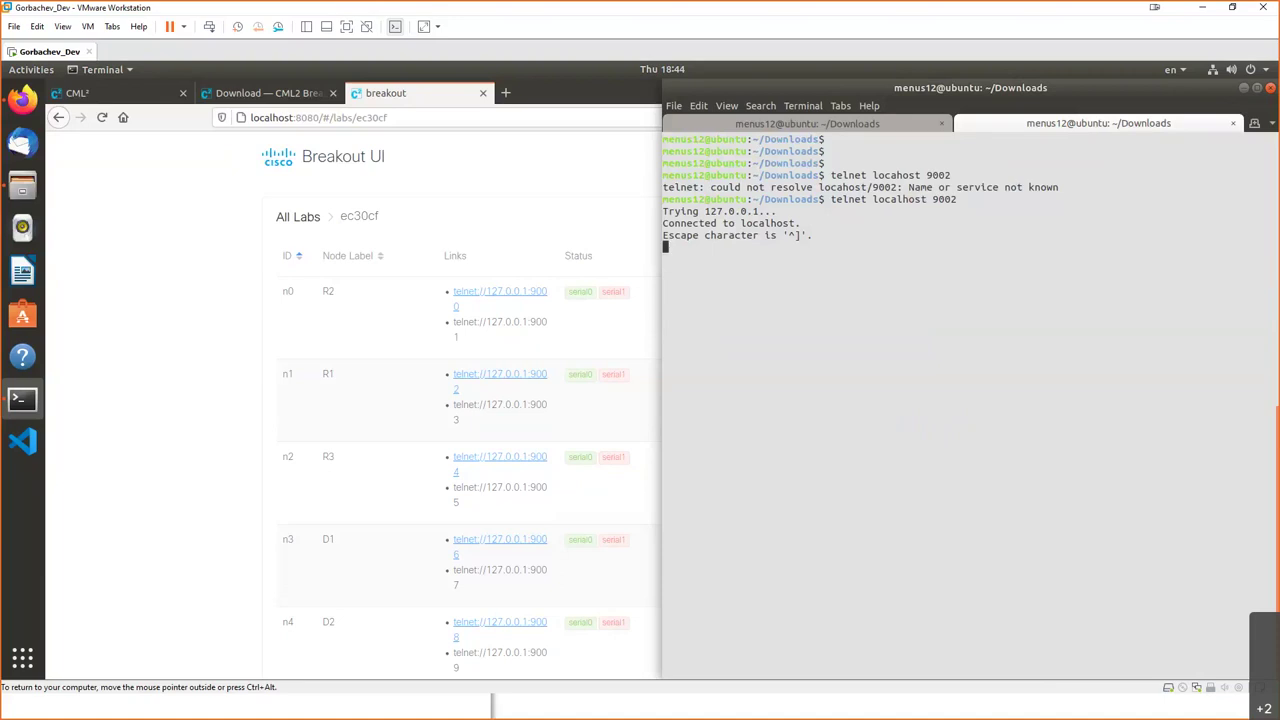
pyautogui.press('Return')
pyautogui.click(22, 98)
# Step: On R1, enter configuration mode with conf t, then interface g0/0 configuration
pyautogui.click(124, 97)
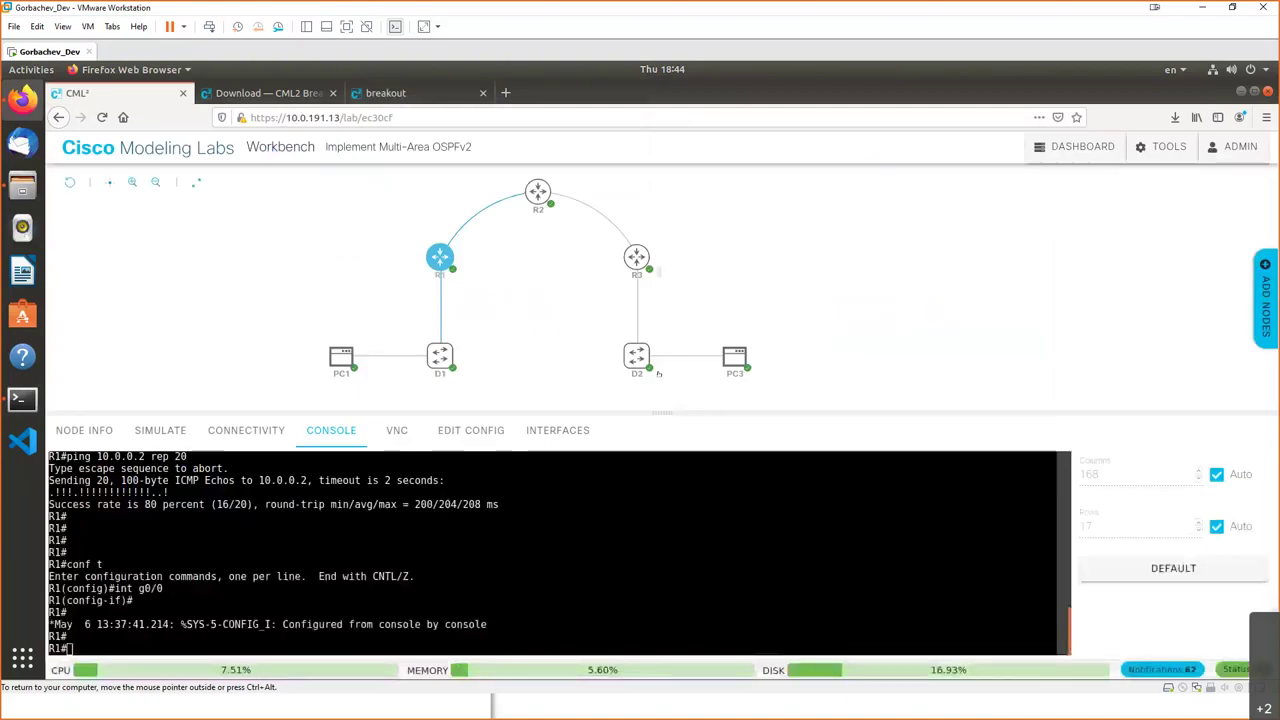
pyautogui.hotkey('alt', 'Tab')
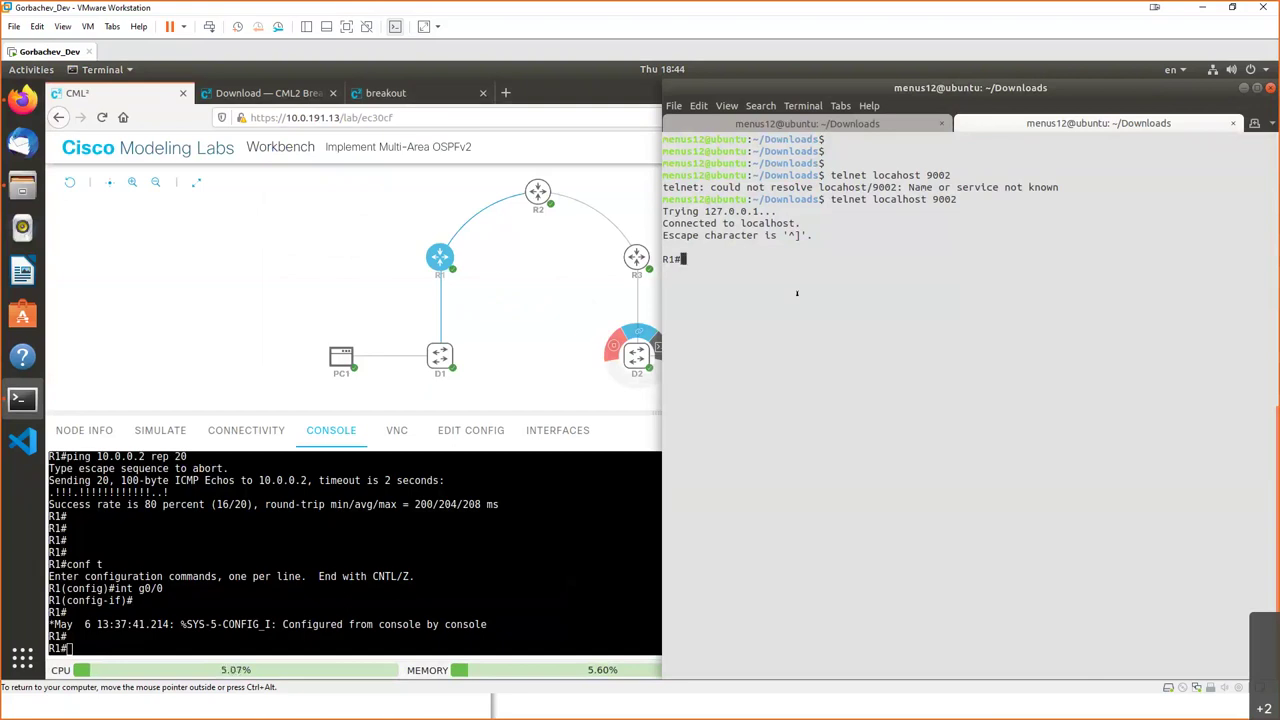
pyautogui.write('conf t')
pyautogui.press('Return')
pyautogui.write('int g0/0')
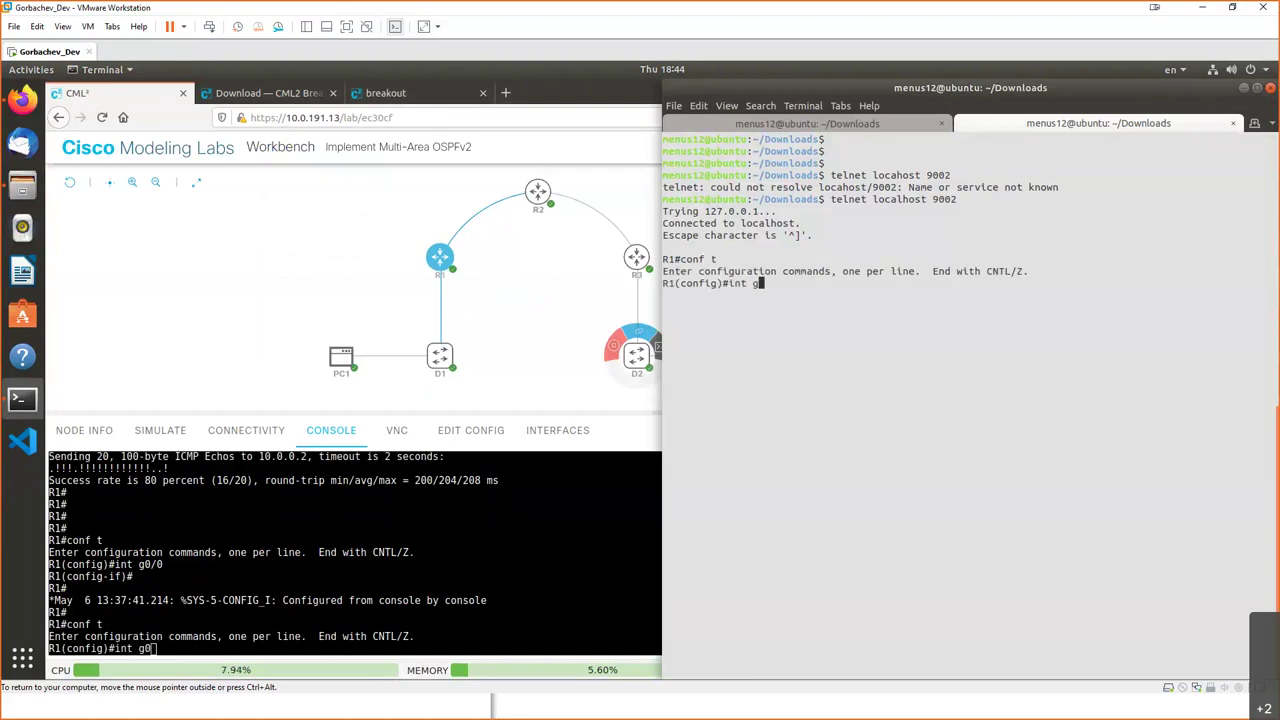
pyautogui.press('Return')
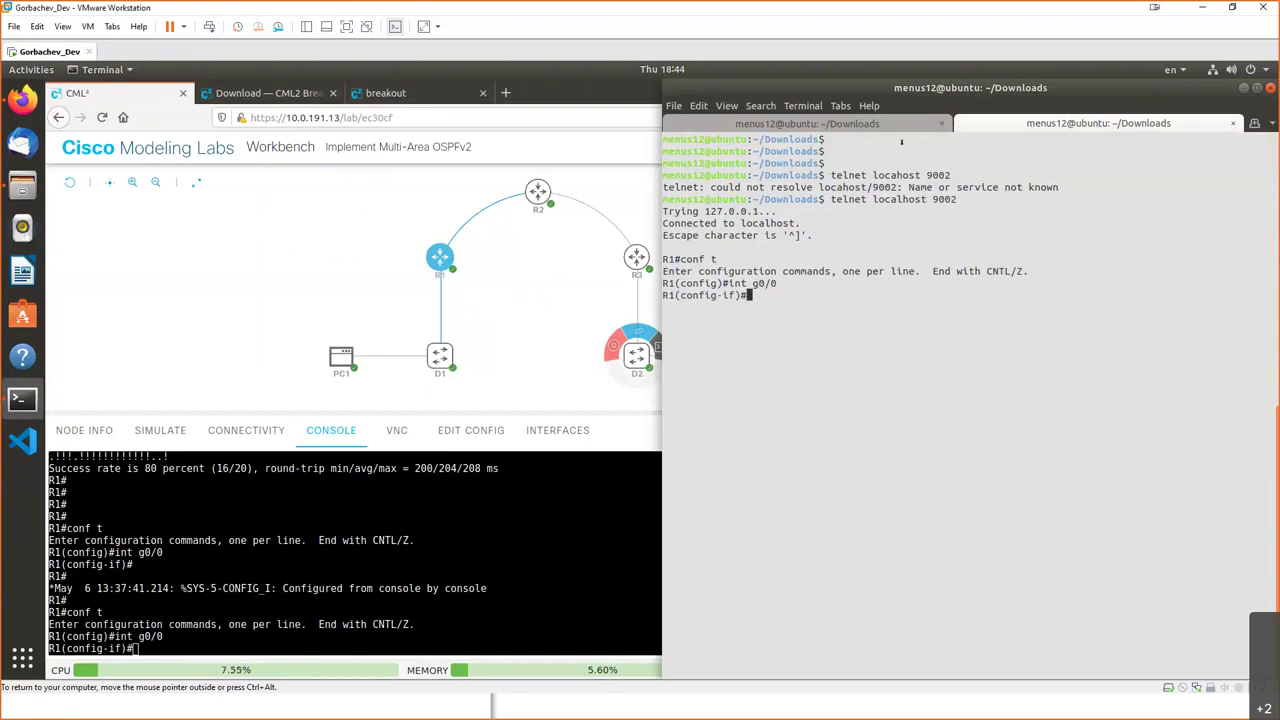
pyautogui.click(561, 281)
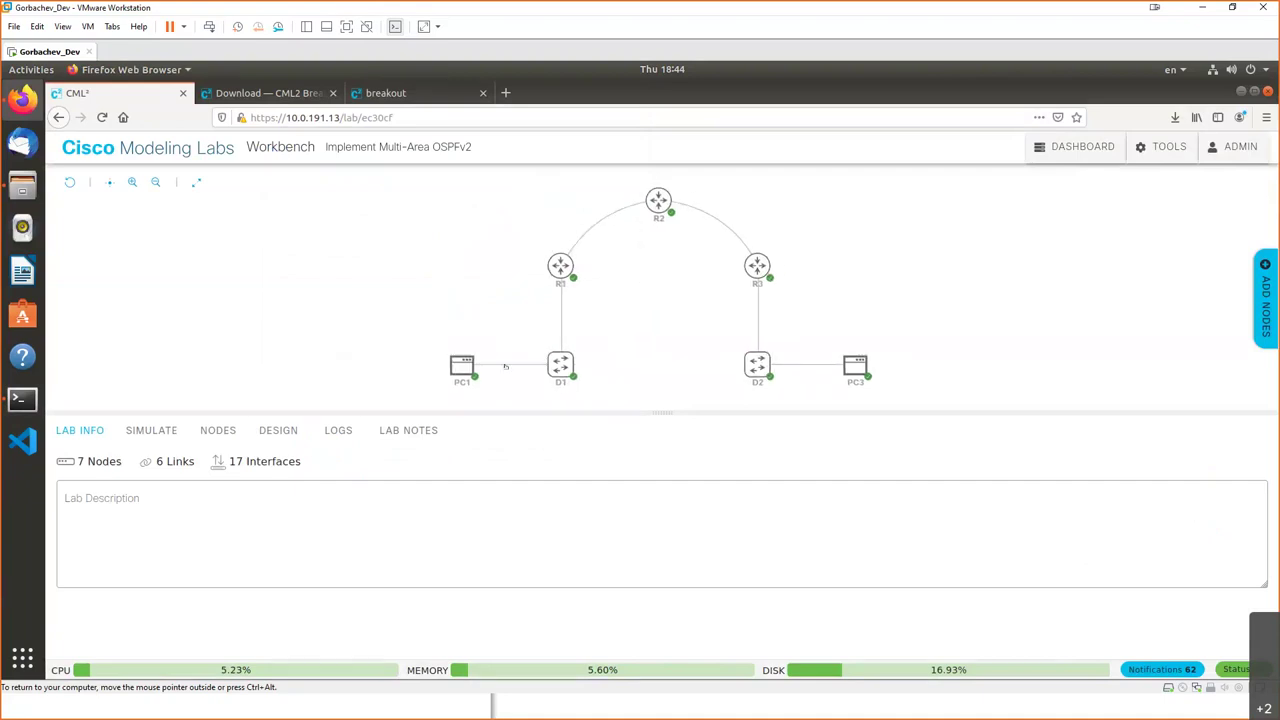
# Step: Open the Datacenter Test Lab from the dashboard and select the ESXi-01 node
pyautogui.moveTo(557, 267)
pyautogui.click(1080, 148)
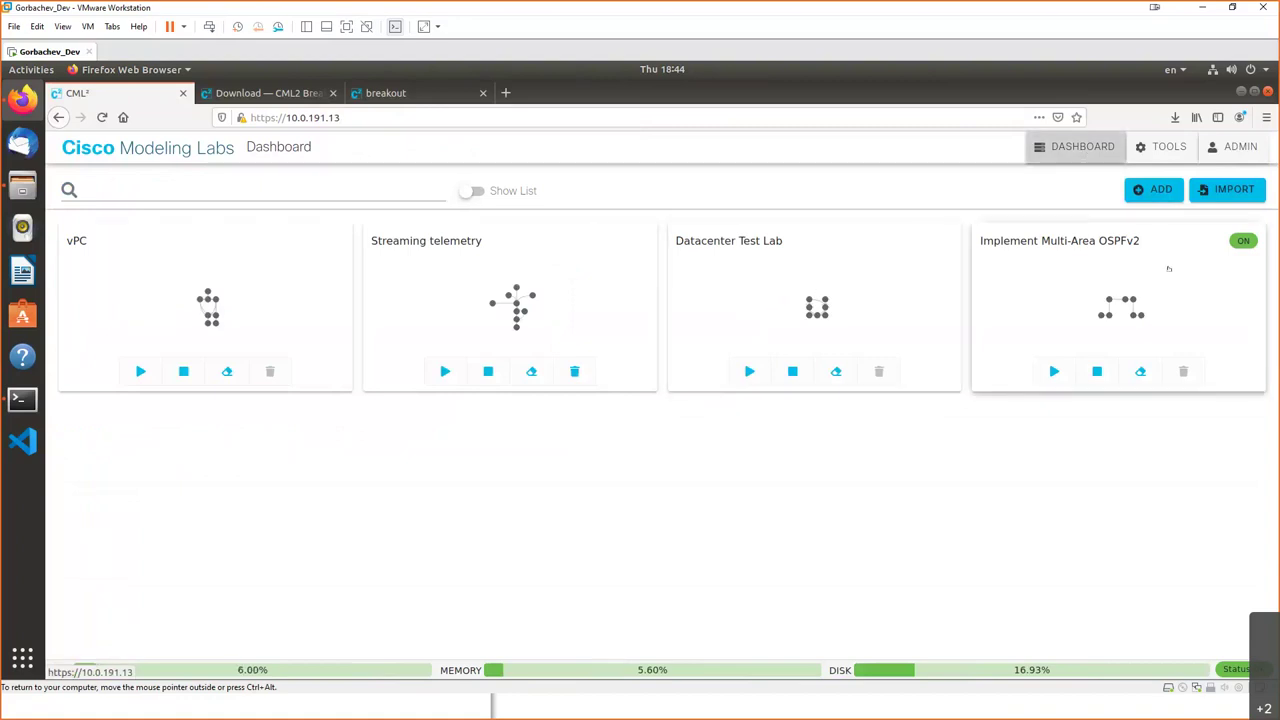
pyautogui.click(830, 304)
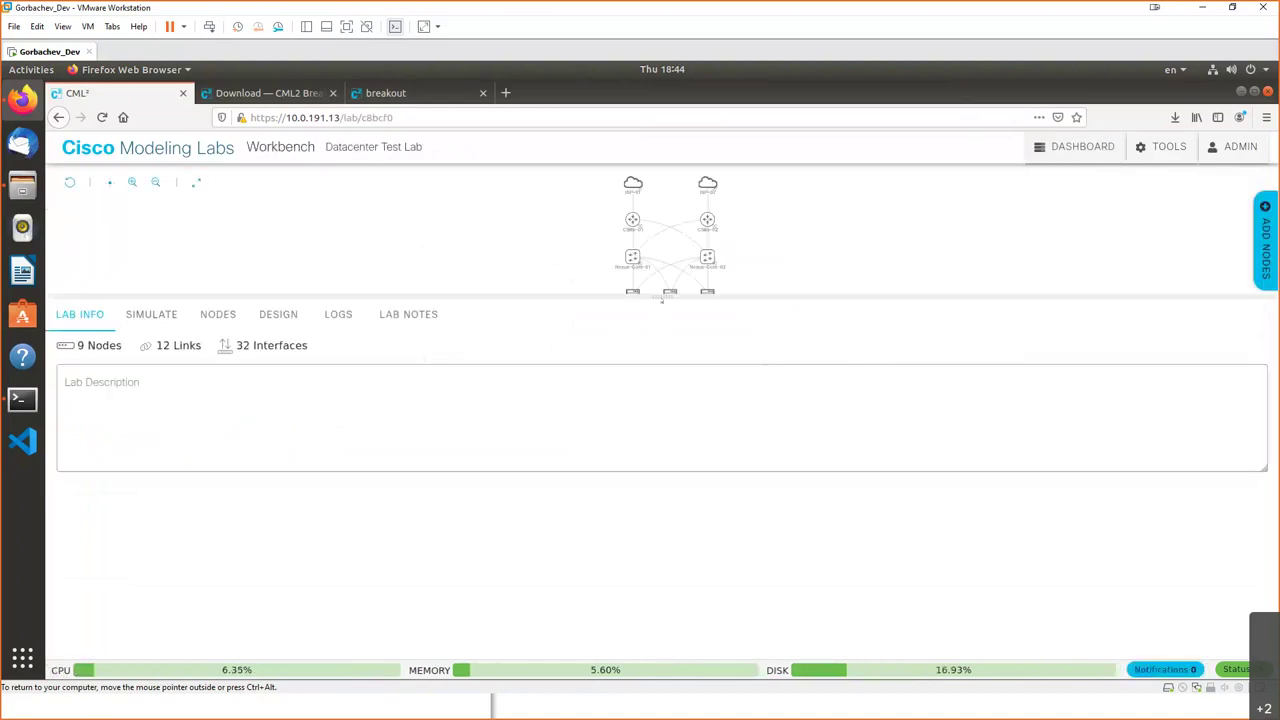
pyautogui.moveTo(661, 298); pyautogui.dragTo(646, 450)
pyautogui.scroll(5, 654, 323)
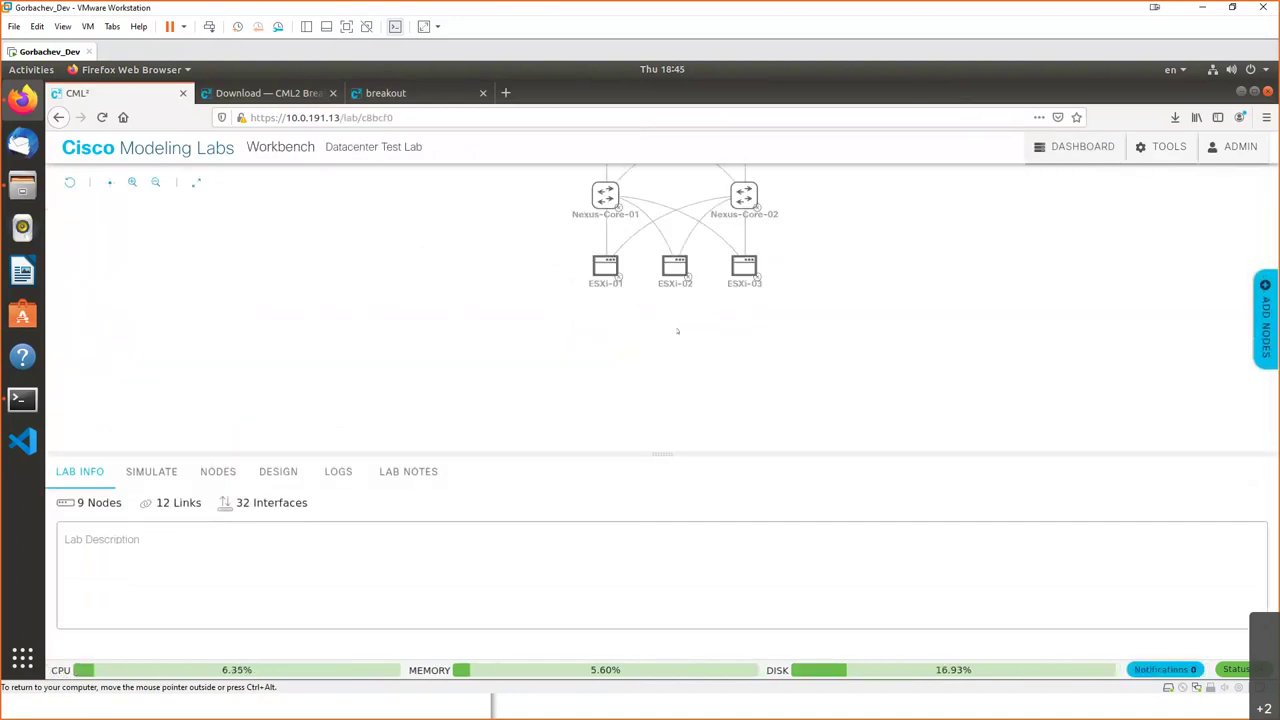
pyautogui.click(600, 335)
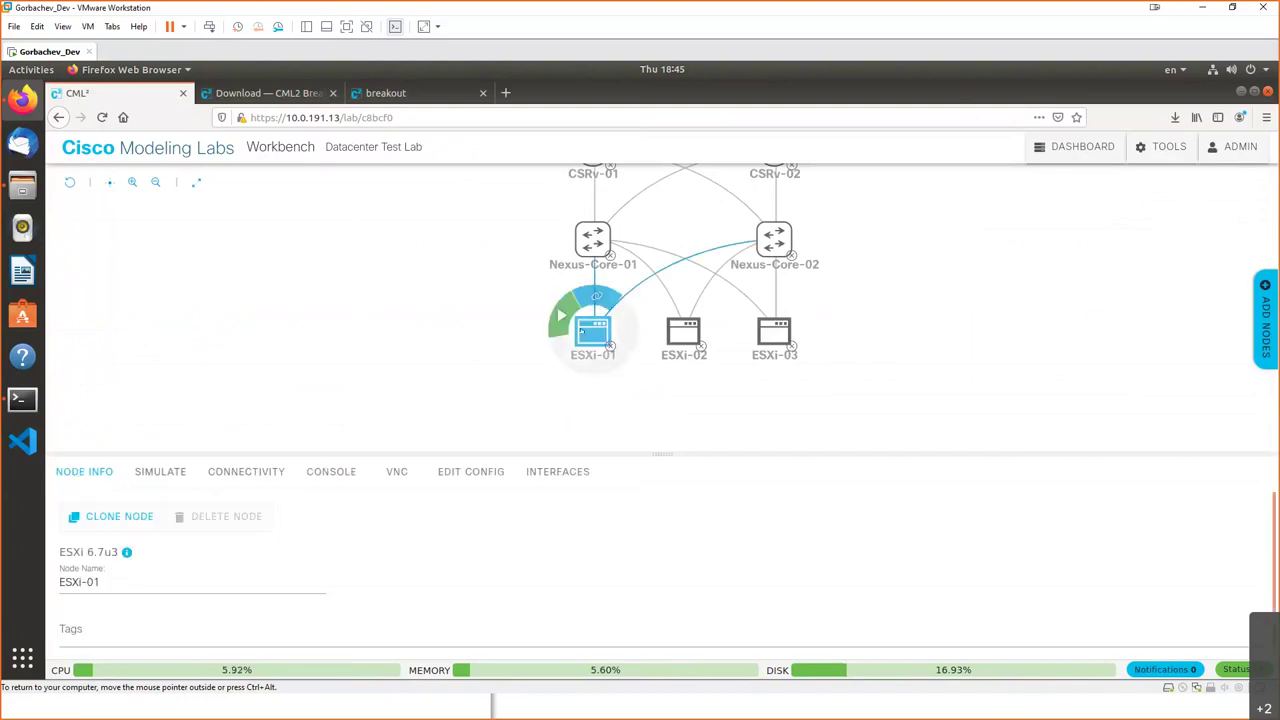
pyautogui.click(673, 397)
pyautogui.click(596, 335)
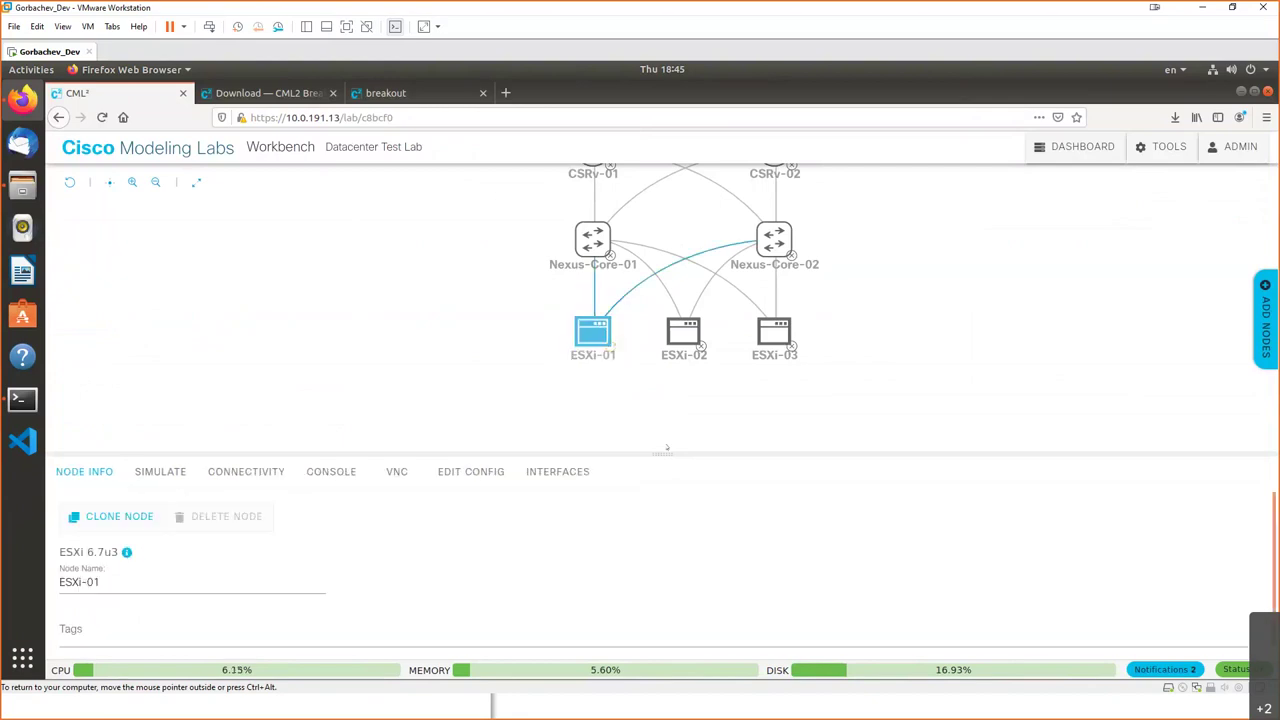
pyautogui.moveTo(666, 428); pyautogui.dragTo(666, 391)
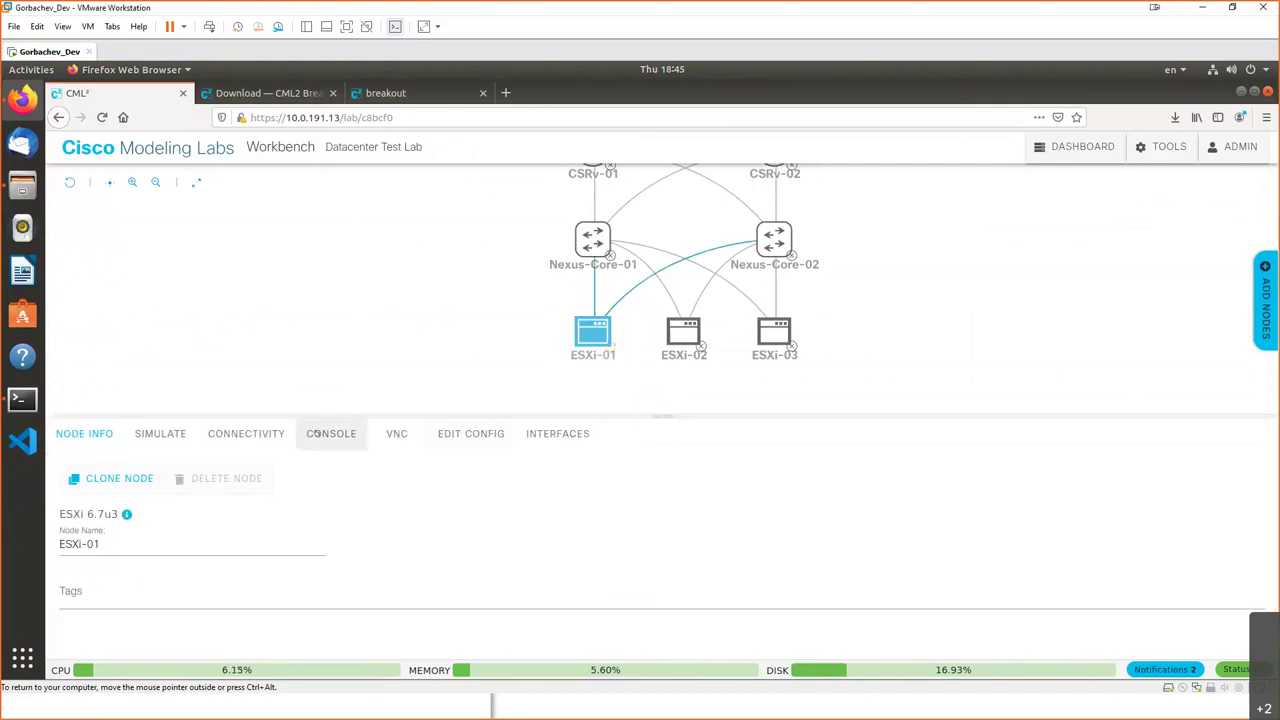
# Step: Start ESXi-01's VNC and serial consoles, then resize panes to show the VNC screen
pyautogui.click(397, 433)
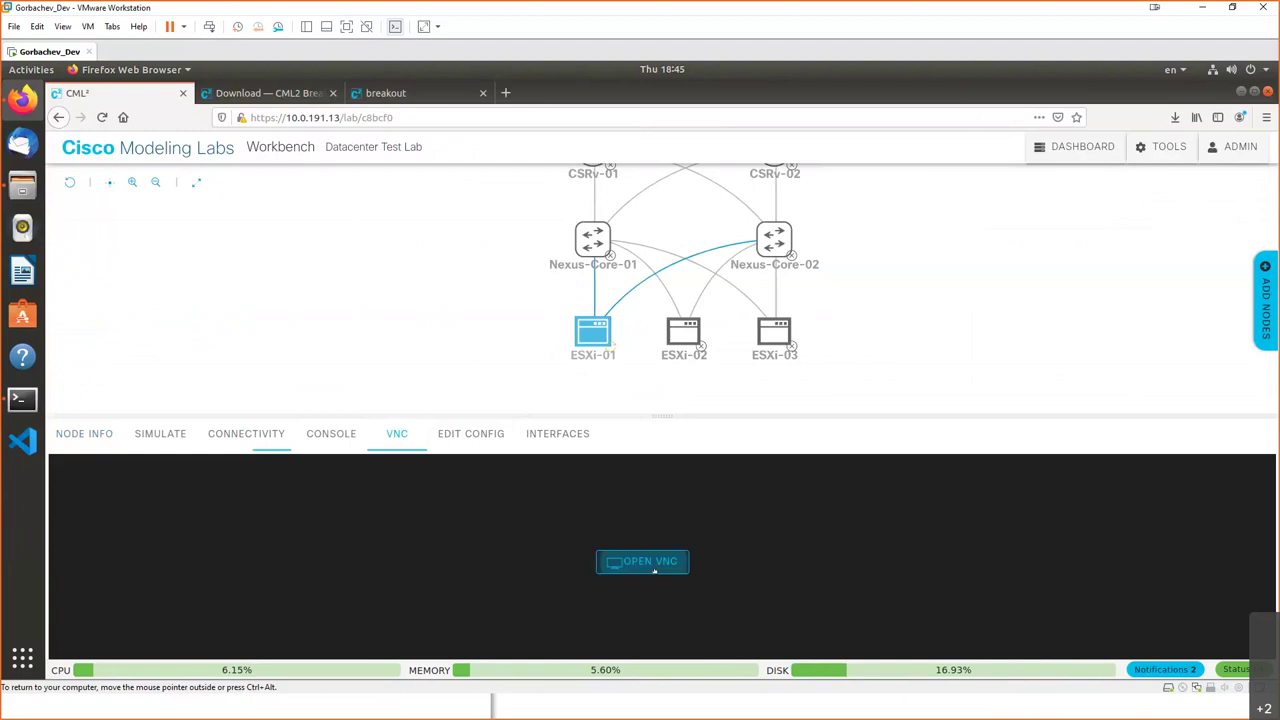
pyautogui.click(648, 562)
pyautogui.click(331, 433)
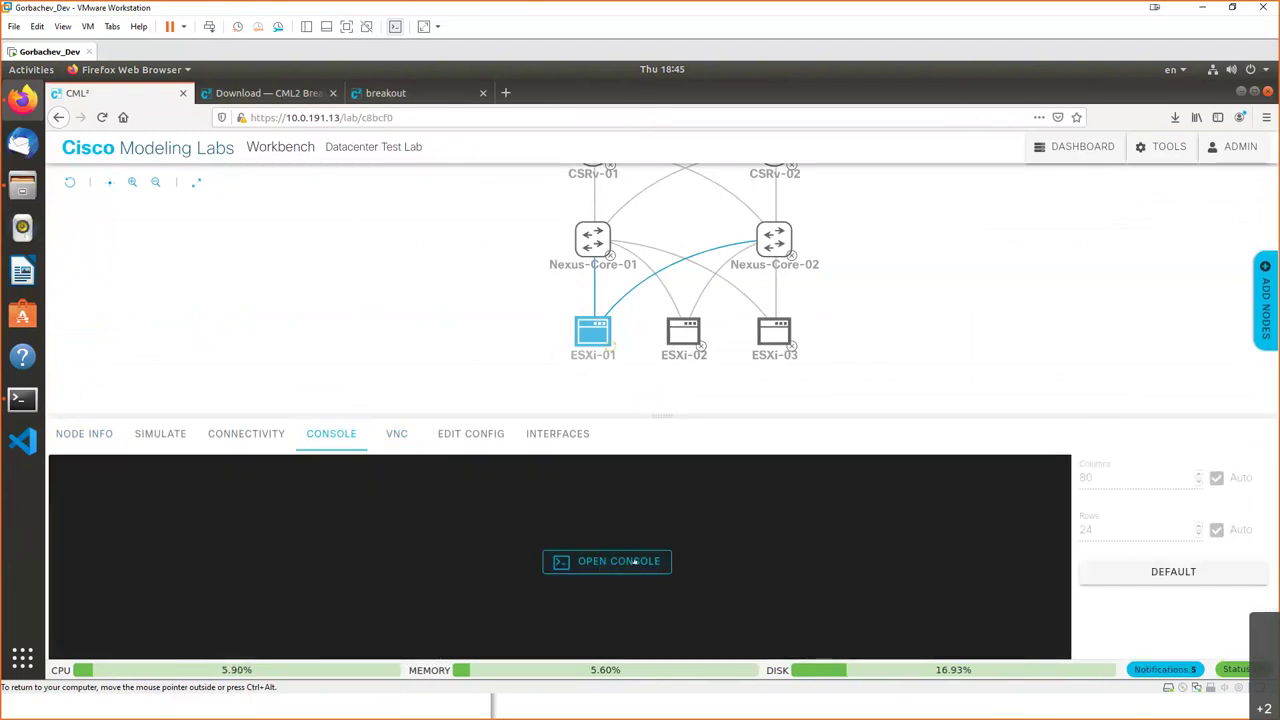
pyautogui.click(633, 564)
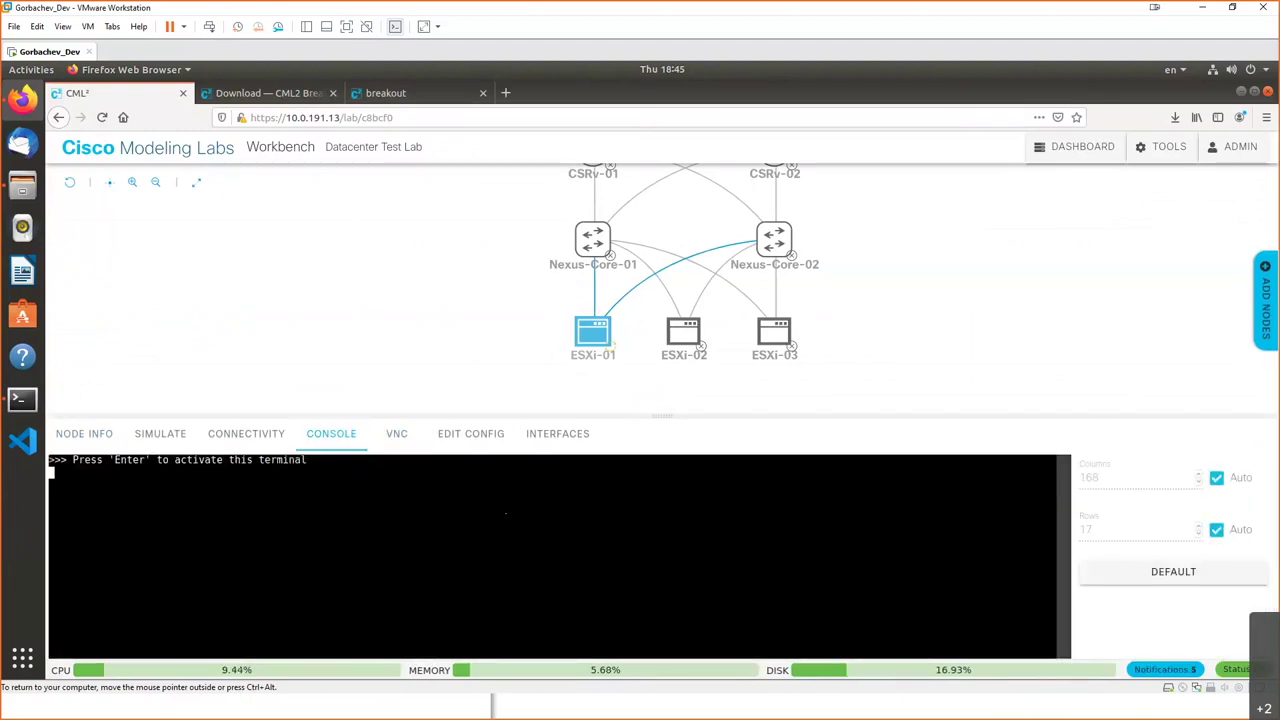
pyautogui.click(397, 433)
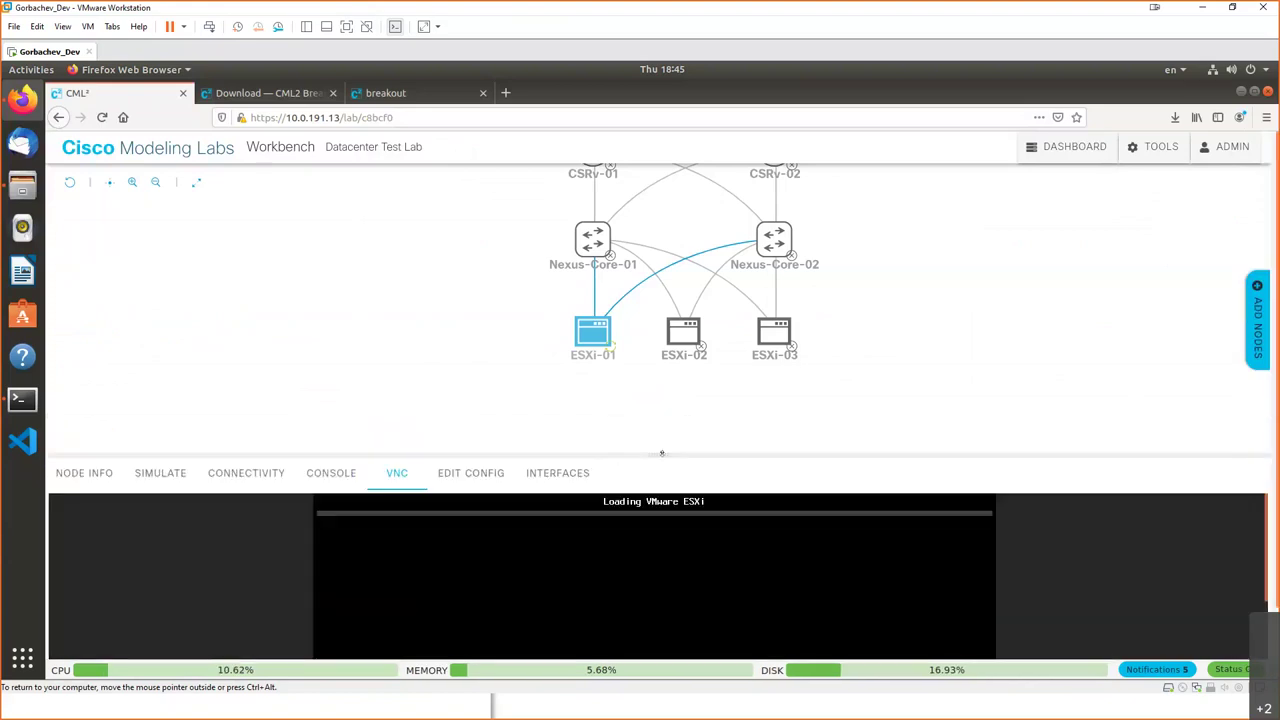
pyautogui.moveTo(661, 453); pyautogui.dragTo(677, 214)
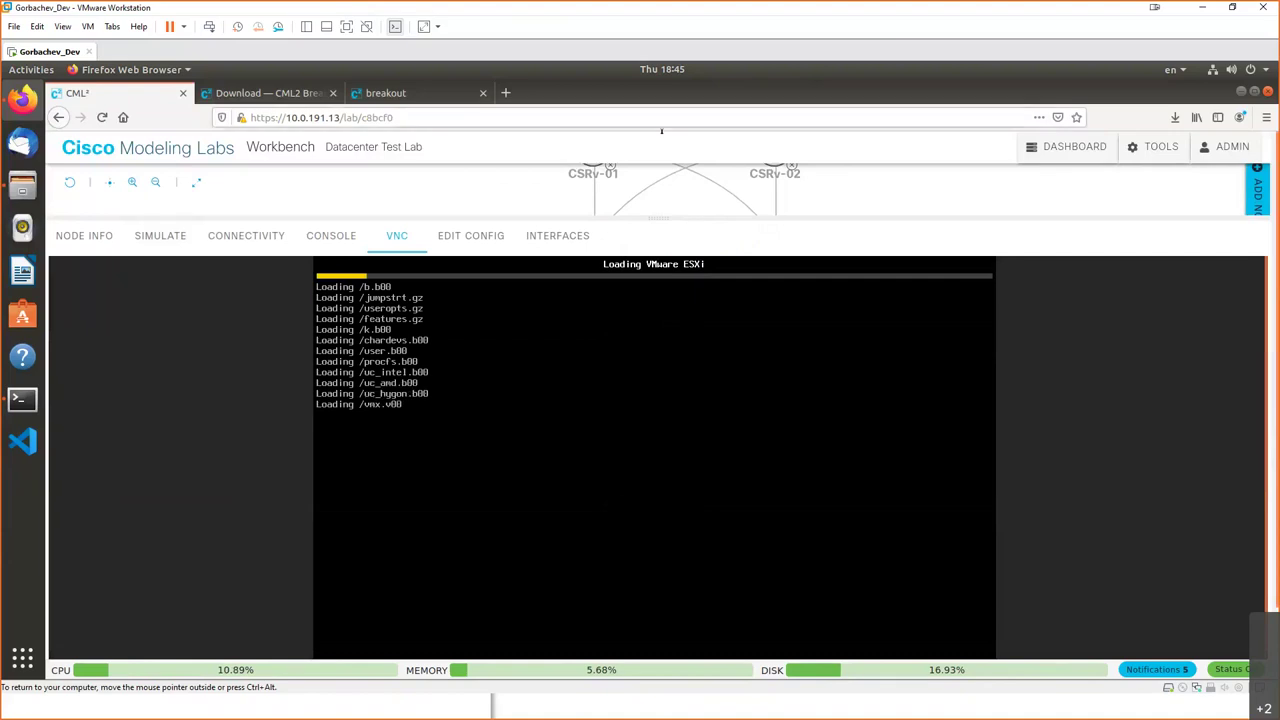
pyautogui.moveTo(651, 214); pyautogui.dragTo(630, 358)
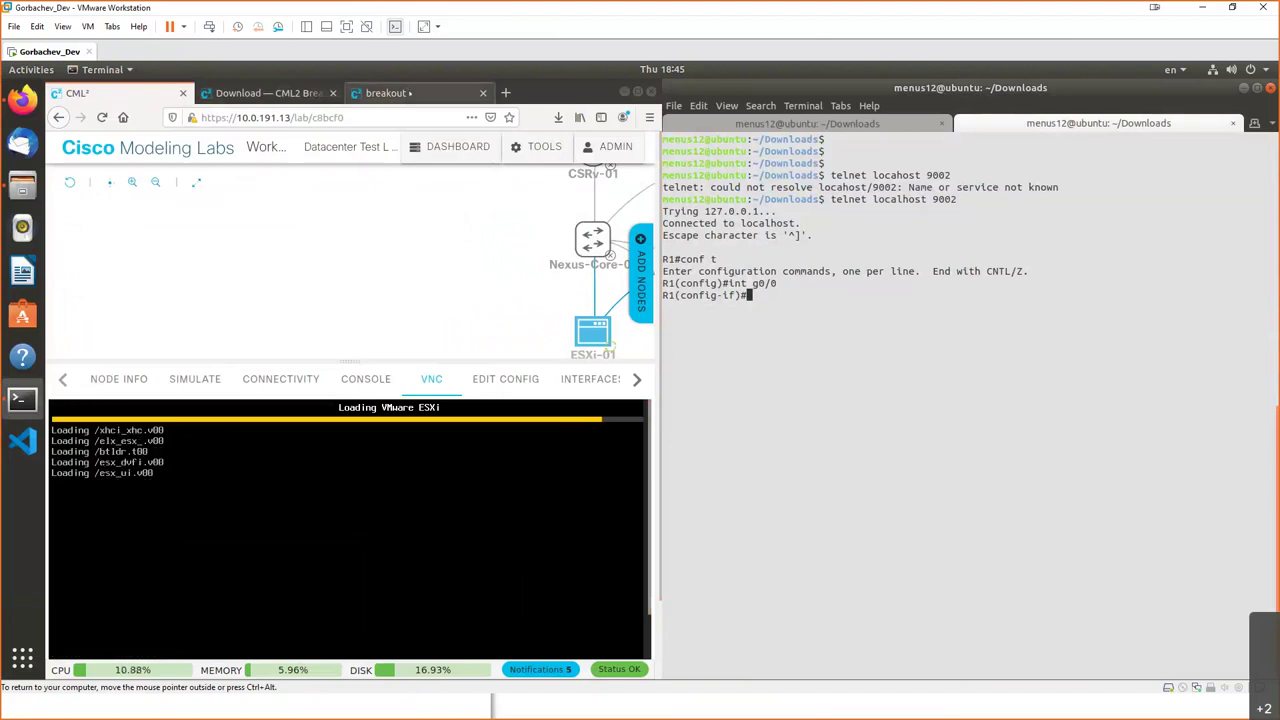
# Step: Refresh the breakout lab list and inspect the Datacenter Test Lab's VNC port 5900
pyautogui.click(386, 92)
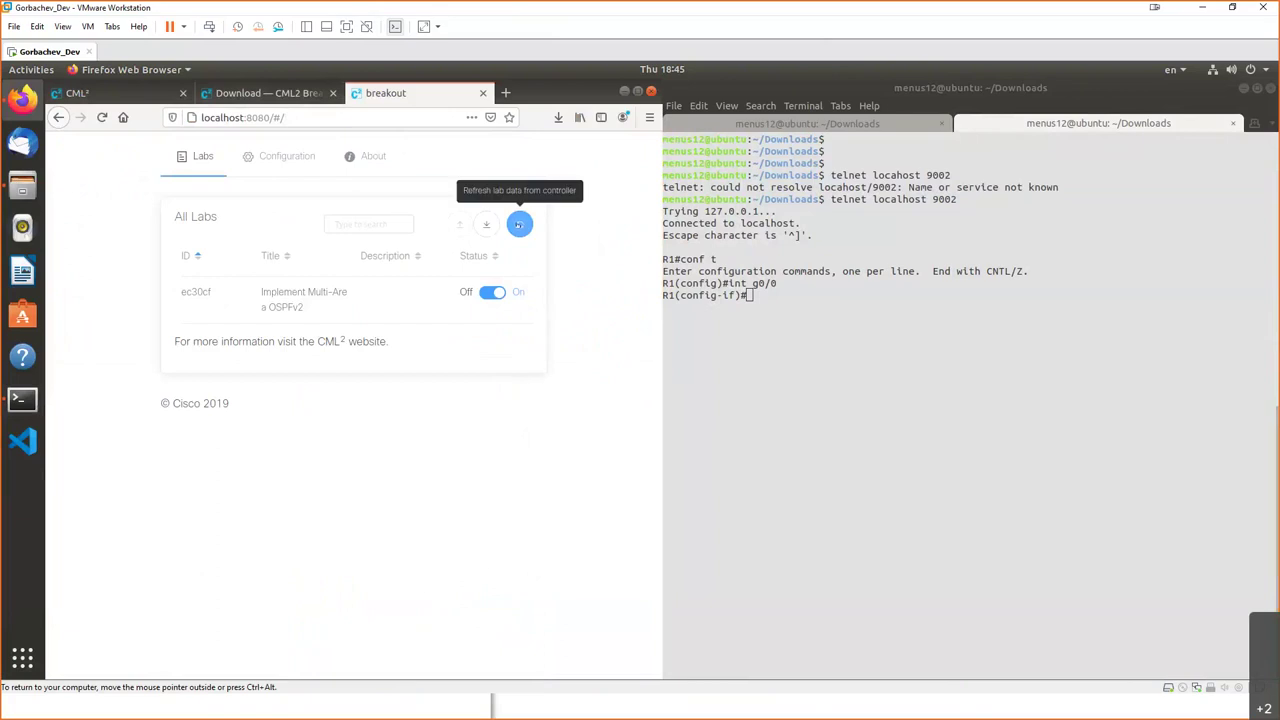
pyautogui.click(518, 224)
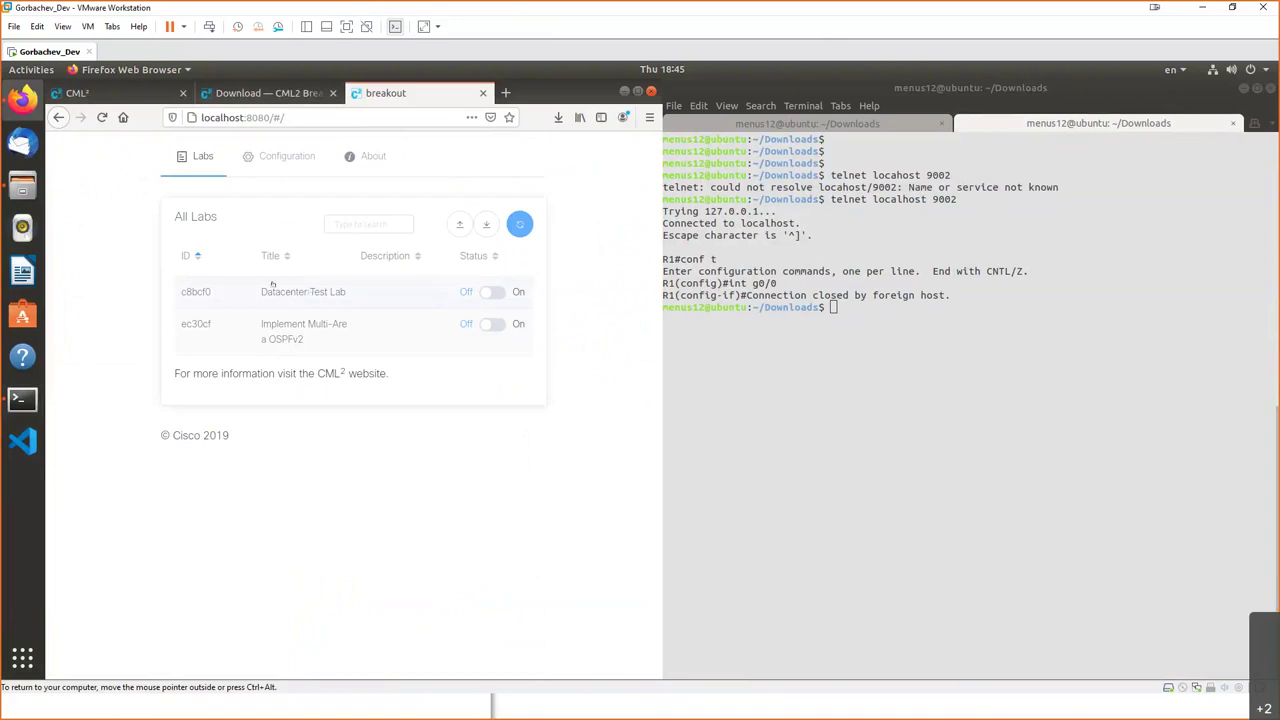
pyautogui.click(319, 294)
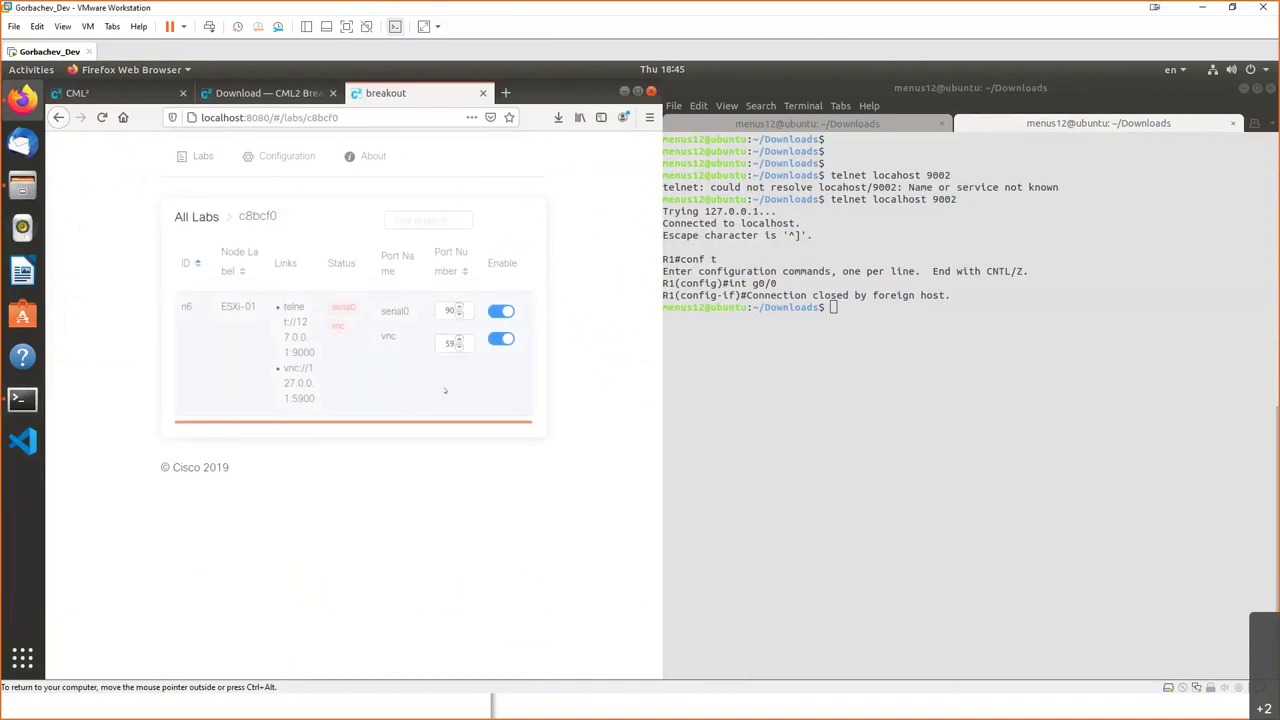
pyautogui.doubleClick(548, 92)
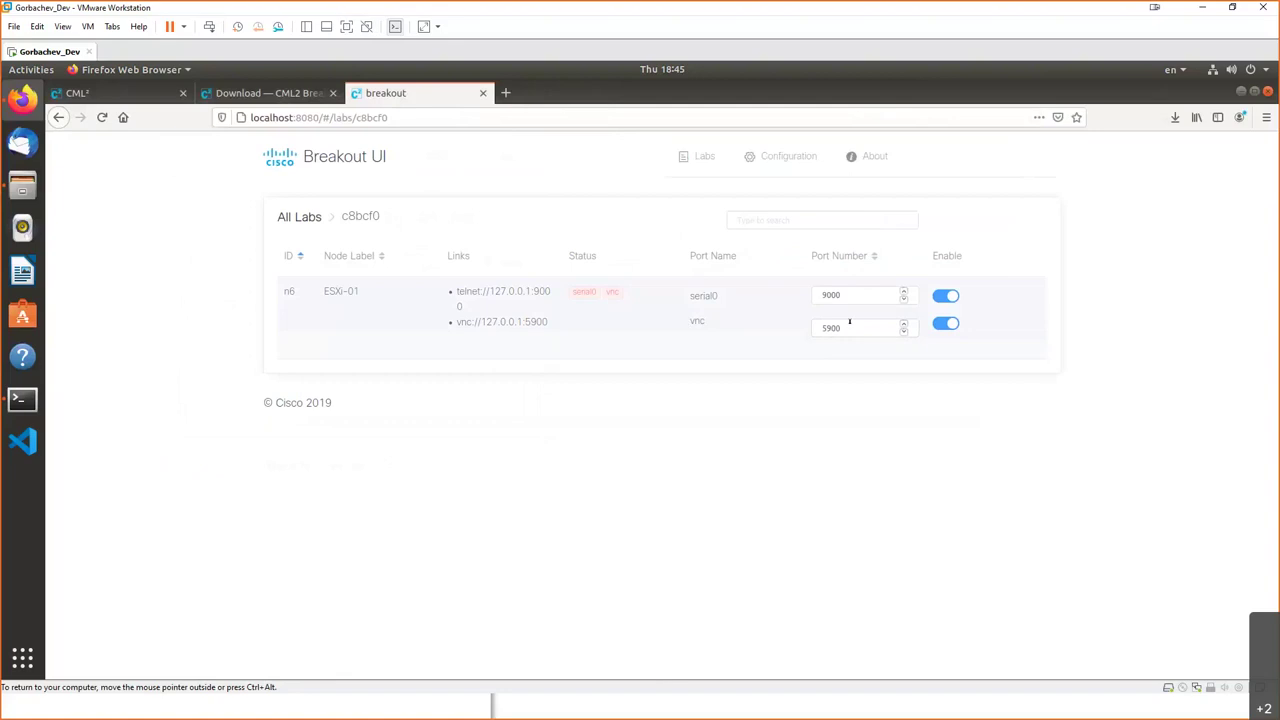
pyautogui.doubleClick(858, 327)
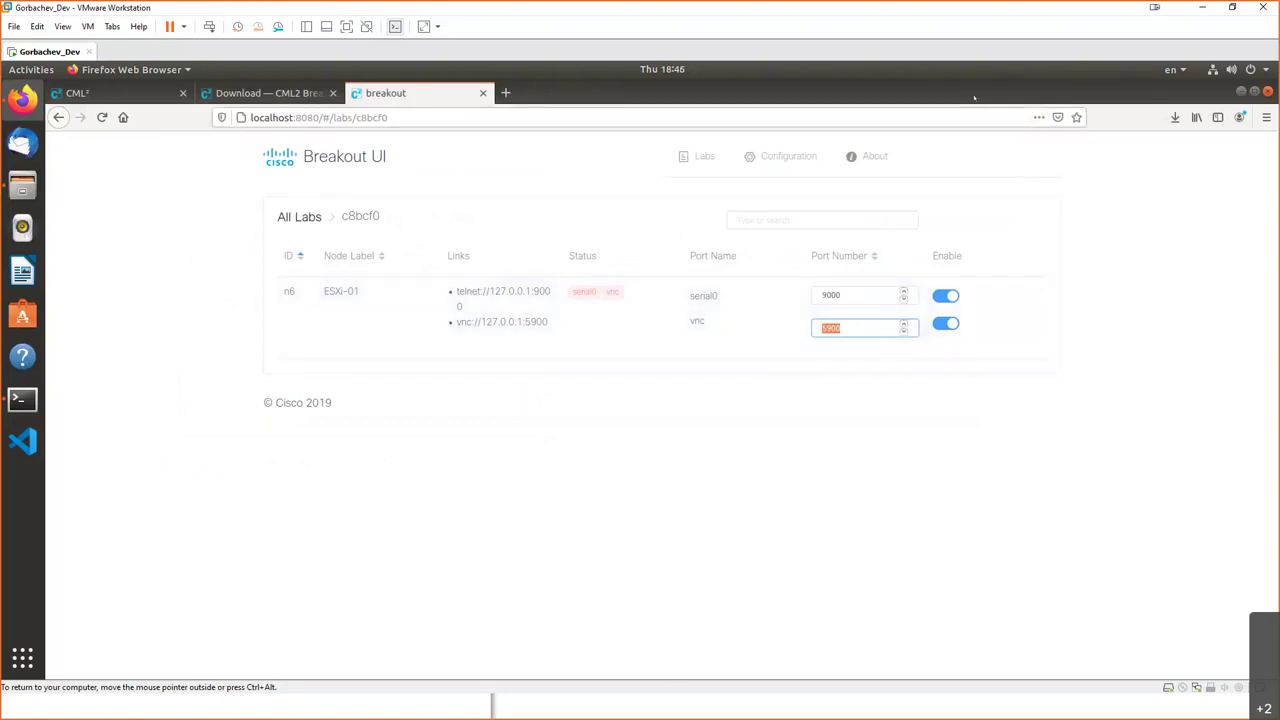
# Step: Return to All Labs and switch breakout On for the Datacenter Test Lab
pyautogui.hotkey('alt', 'Tab')
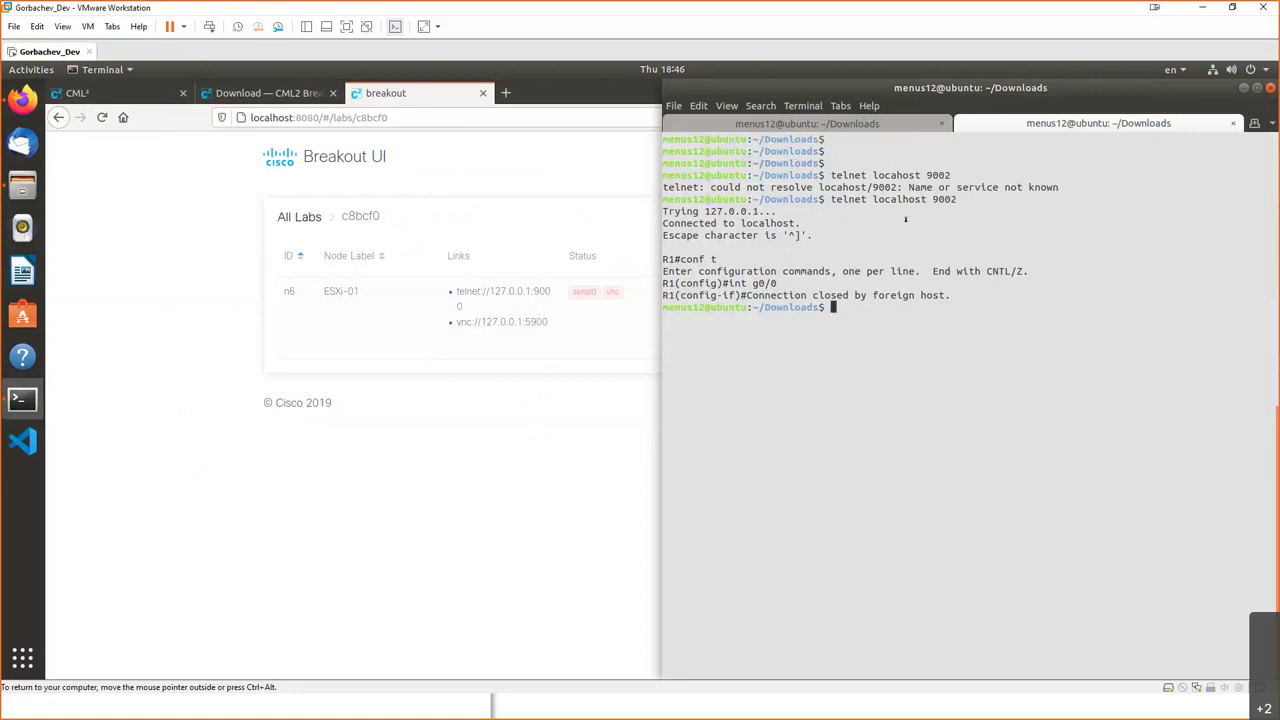
pyautogui.click(807, 123)
pyautogui.click(1098, 123)
pyautogui.click(630, 330)
pyautogui.click(290, 217)
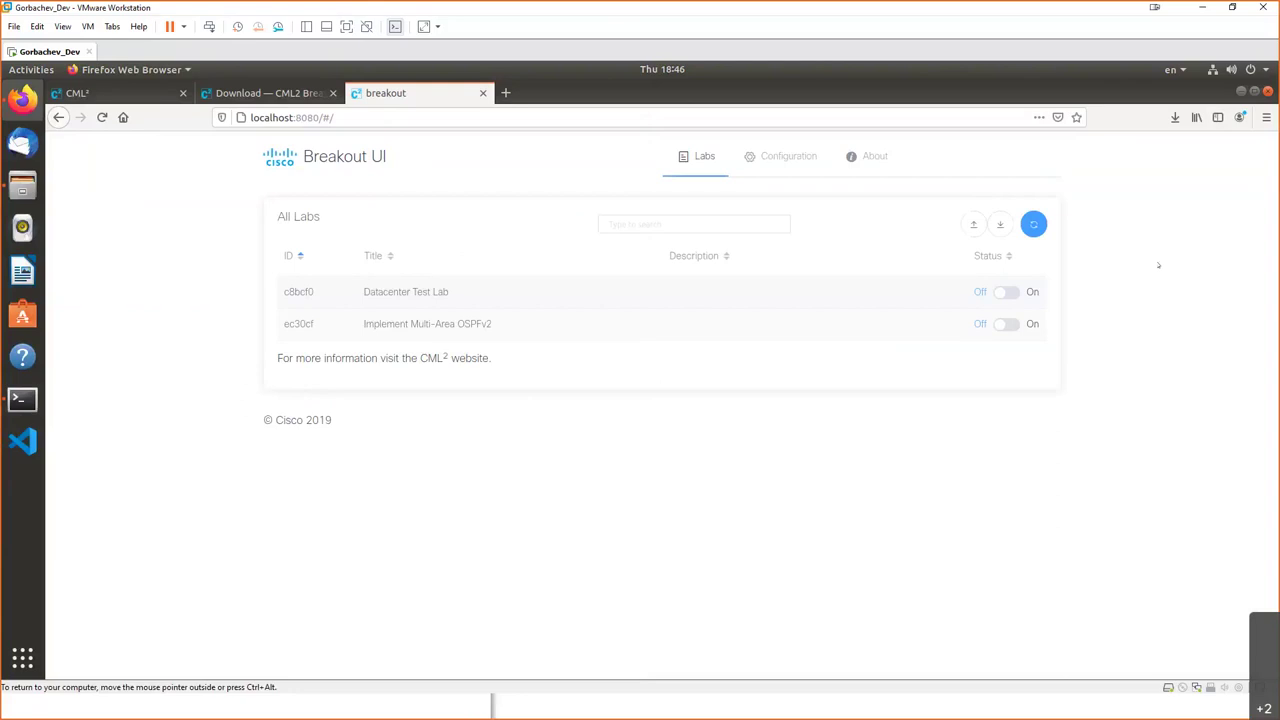
pyautogui.hotkey('alt', 'Tab')
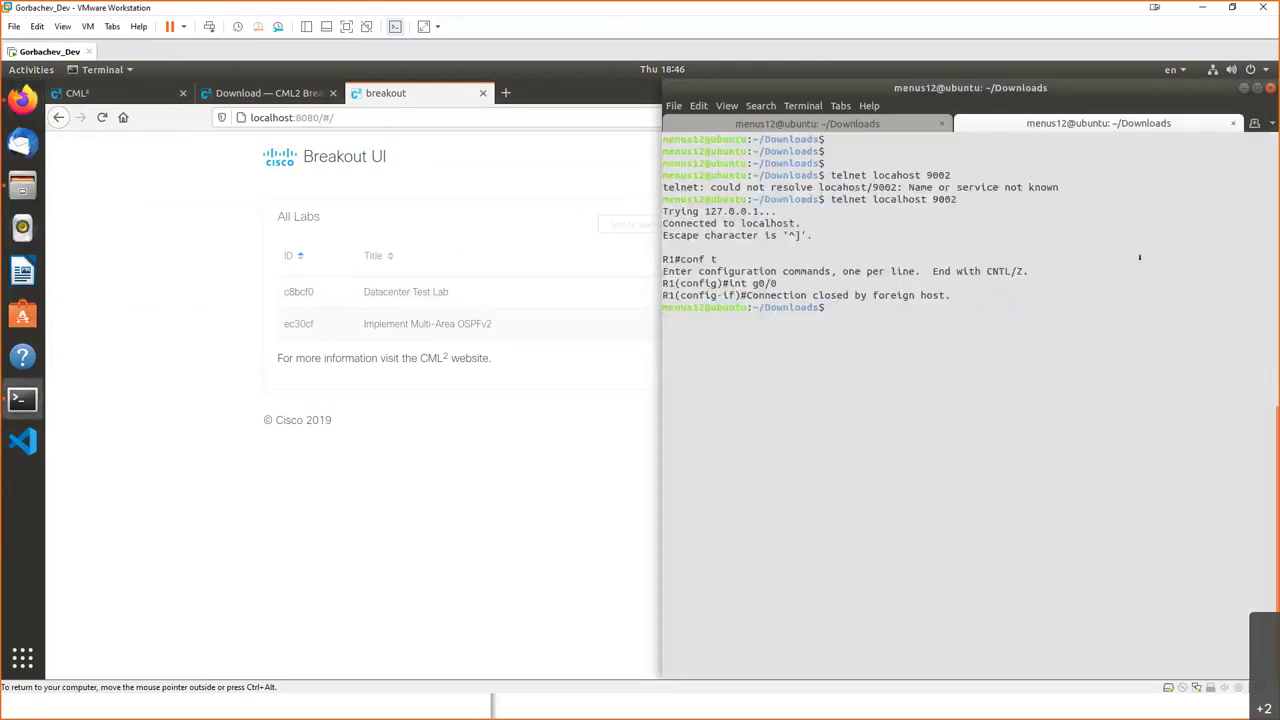
pyautogui.hotkey('alt', 'Tab')
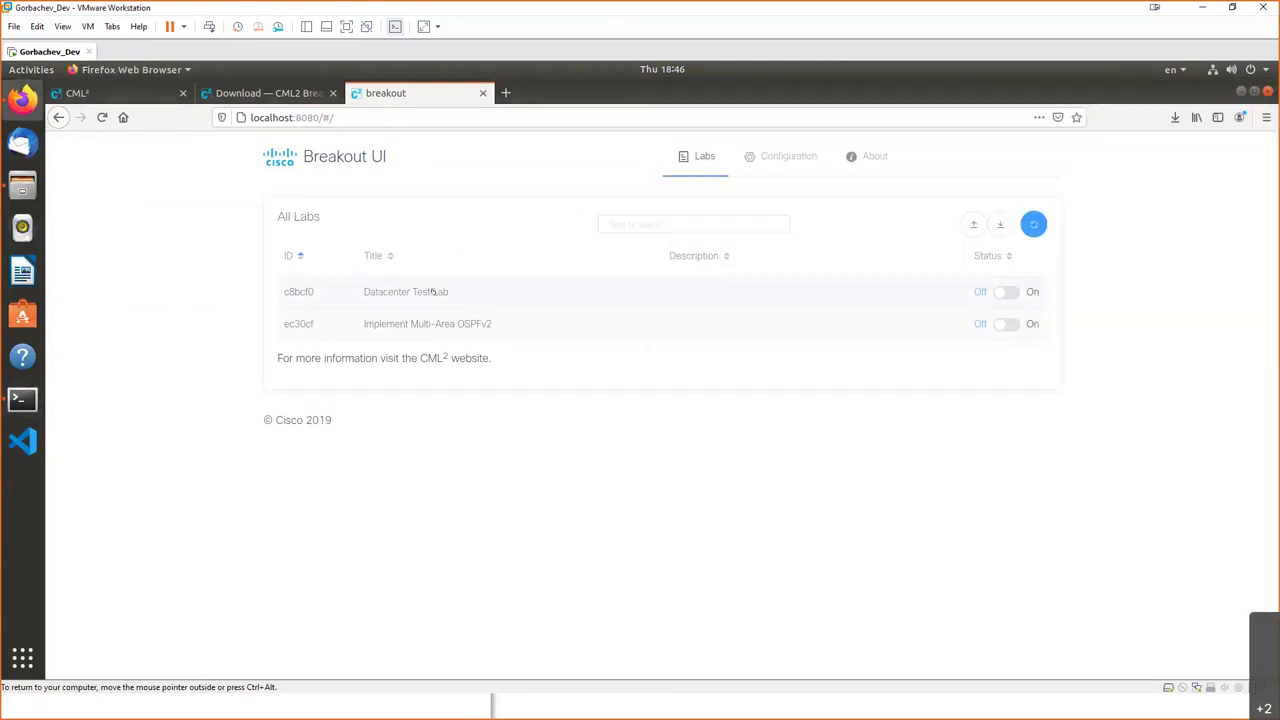
pyautogui.click(1034, 309)
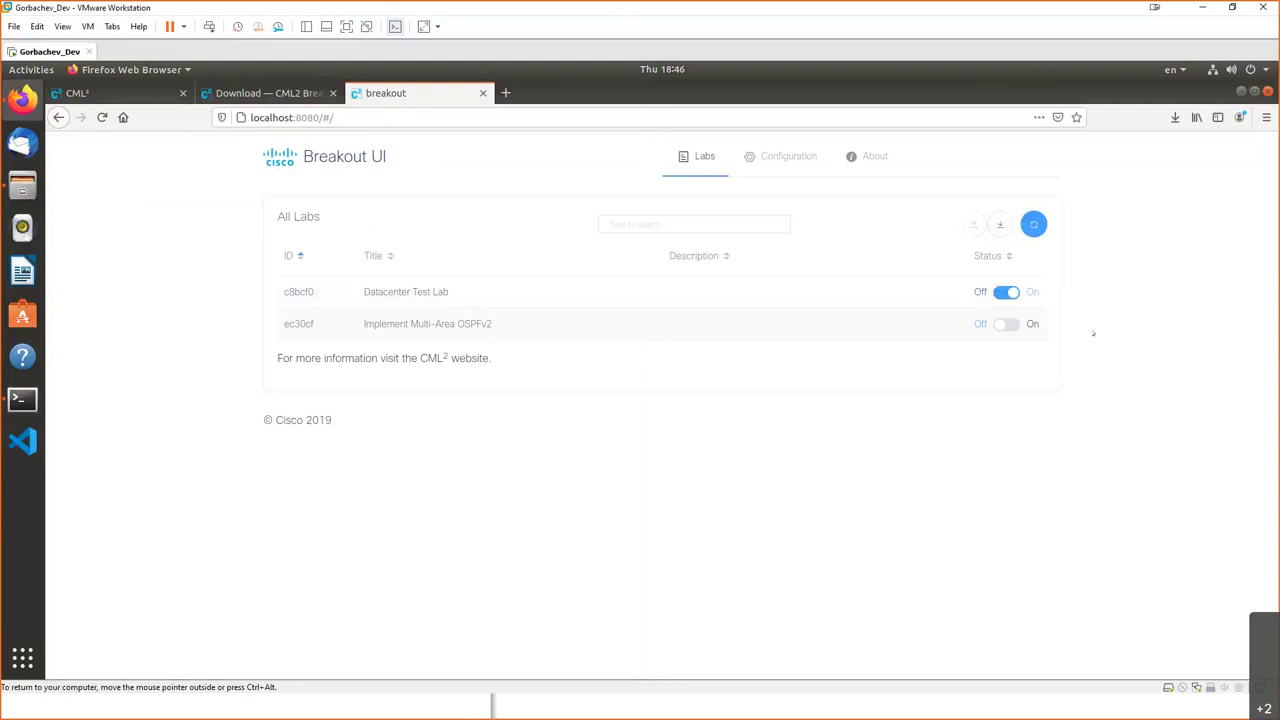
pyautogui.hotkey('alt', 'Tab')
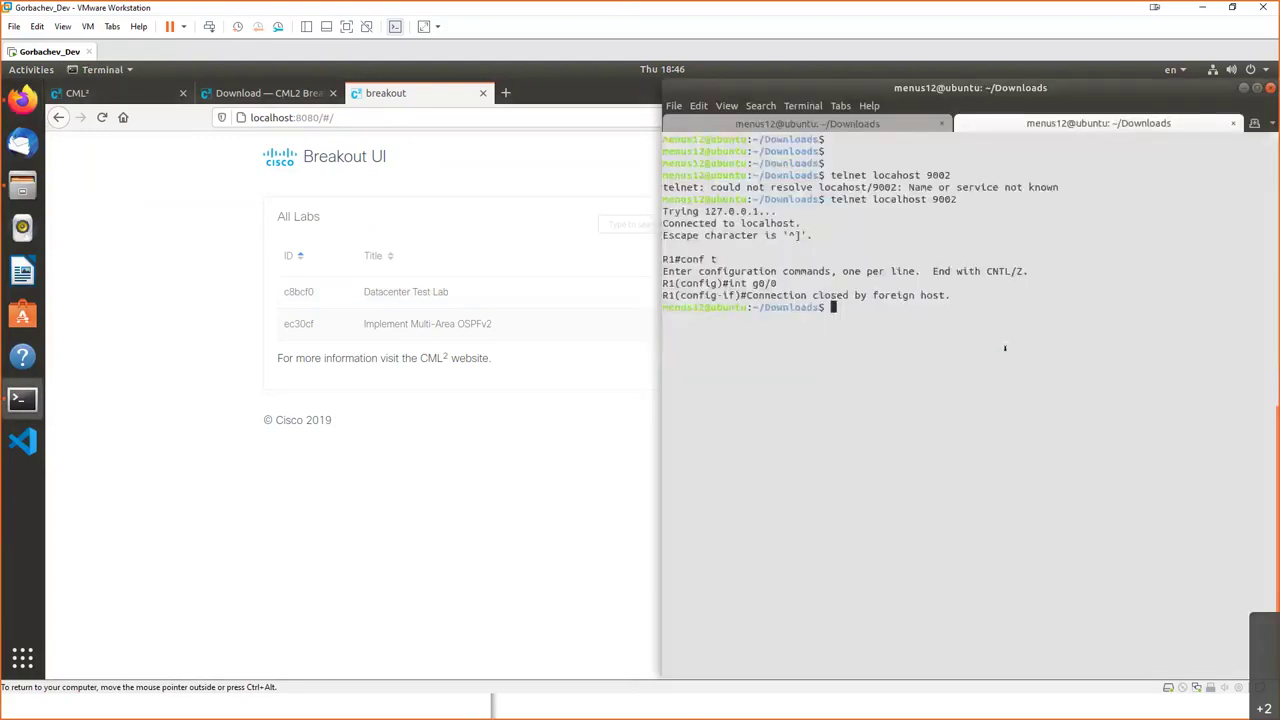
# Step: Launch Remmina and paste the ESXi VNC address vnc://127.0.0.1:5900 into it
pyautogui.write('remmina')
pyautogui.press('Return')
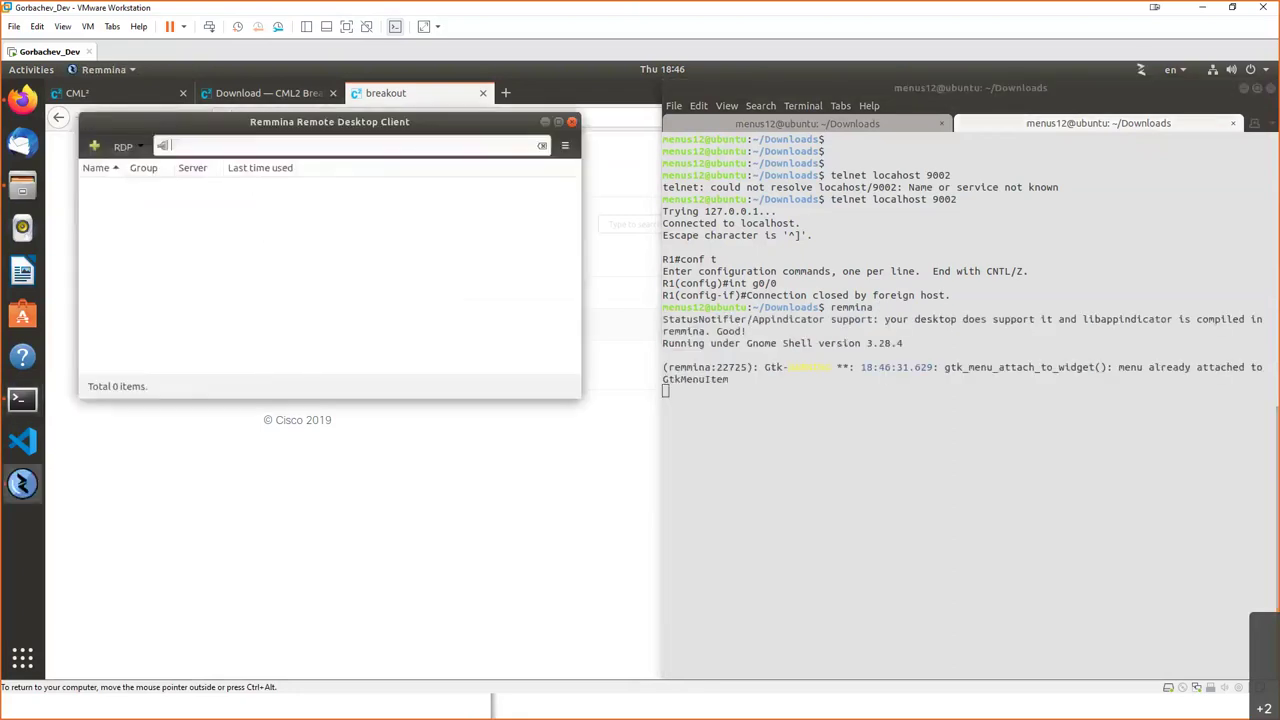
pyautogui.moveTo(300, 121); pyautogui.dragTo(907, 188)
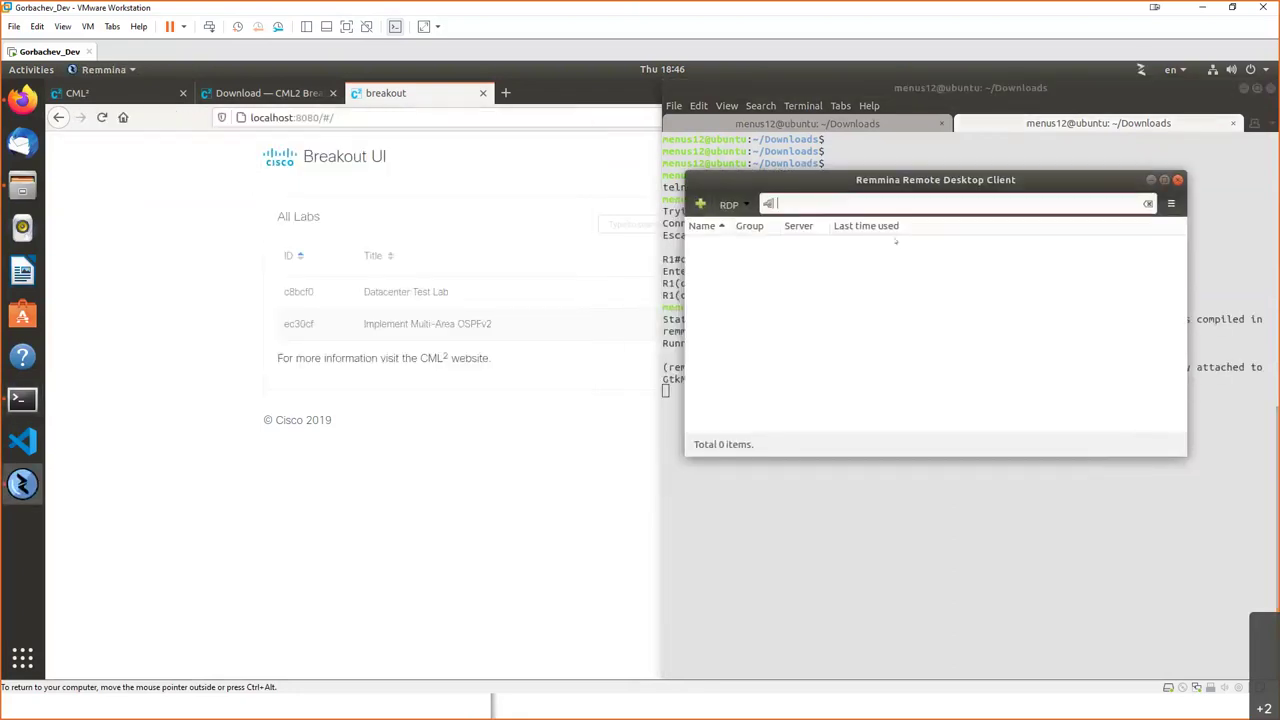
pyautogui.click(407, 345)
pyautogui.click(366, 292)
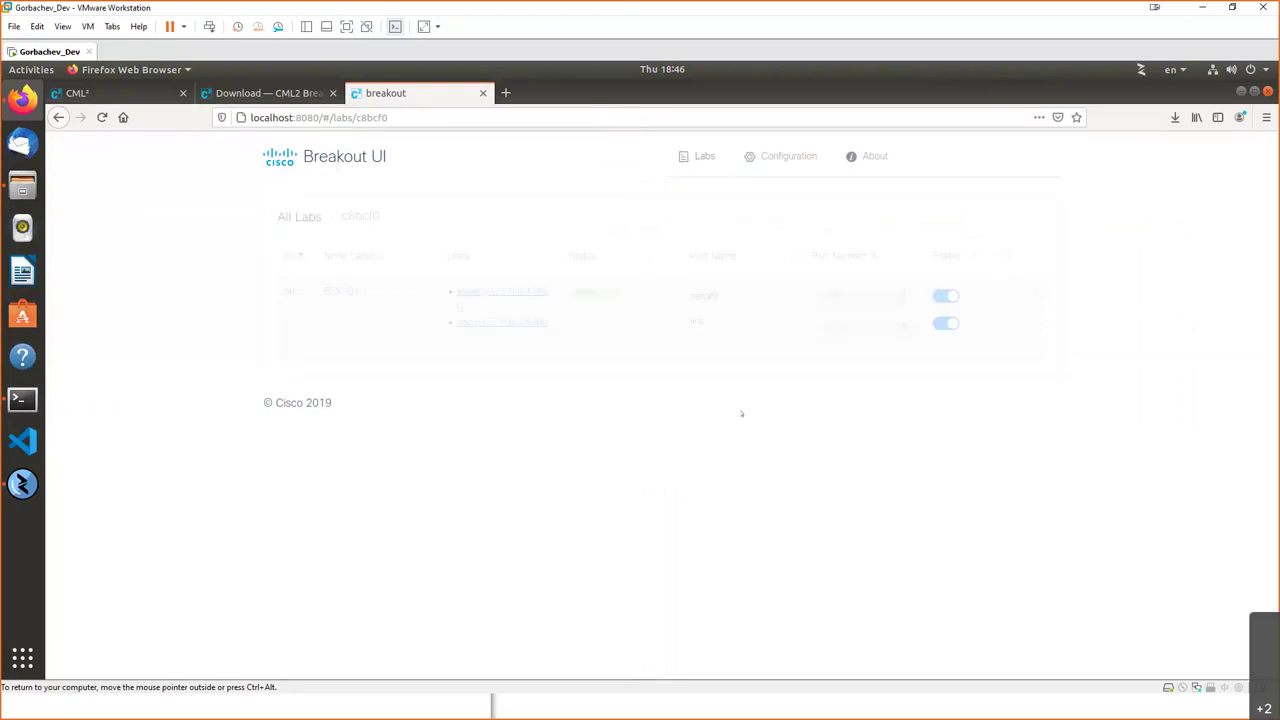
pyautogui.moveTo(457, 322); pyautogui.dragTo(456, 323)
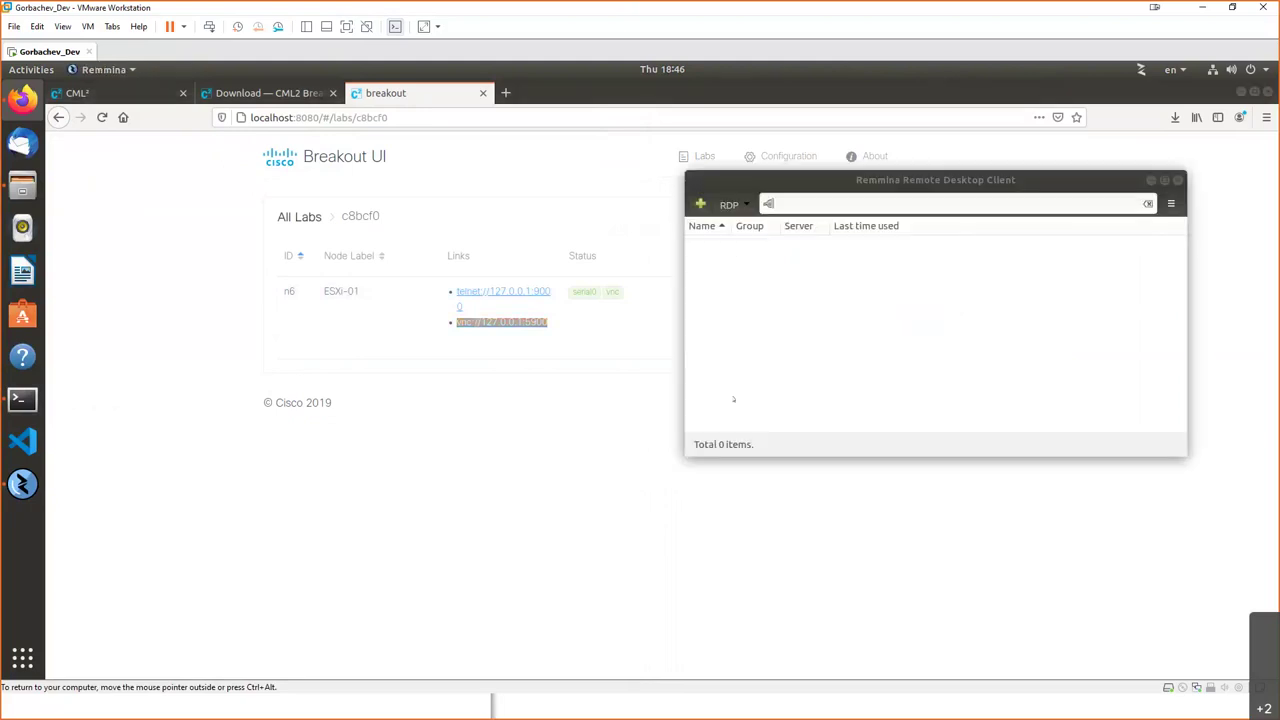
pyautogui.write('vnc://127.0.0.1:5900')
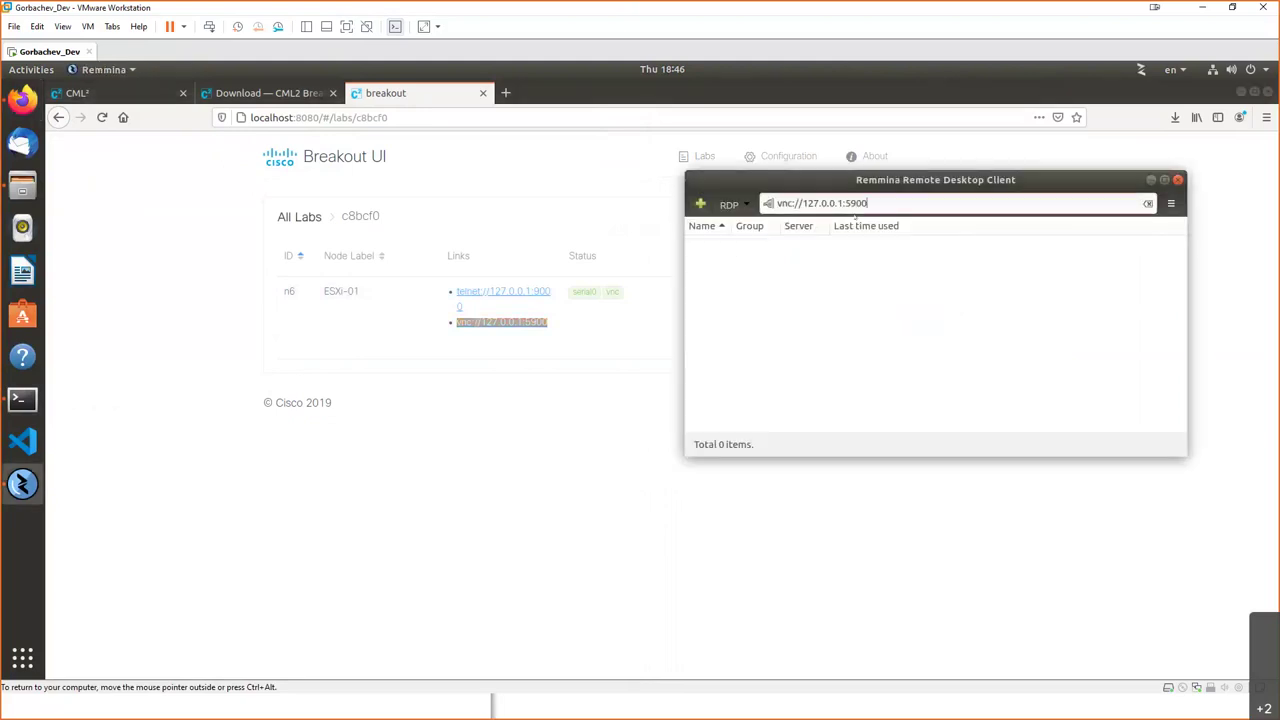
pyautogui.press('Return')
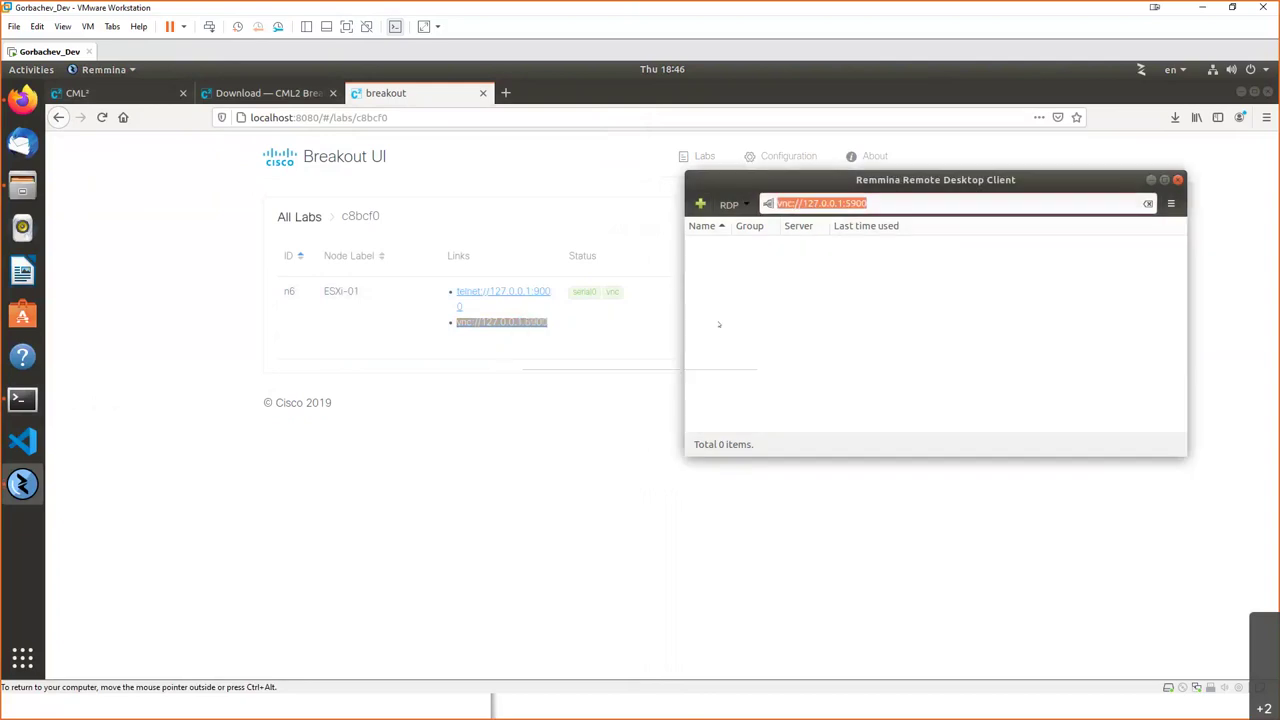
# Step: Switch Remmina's protocol to VNC and connect to 127.0.0.1:5900 without the vnc:// prefix
pyautogui.click(729, 203)
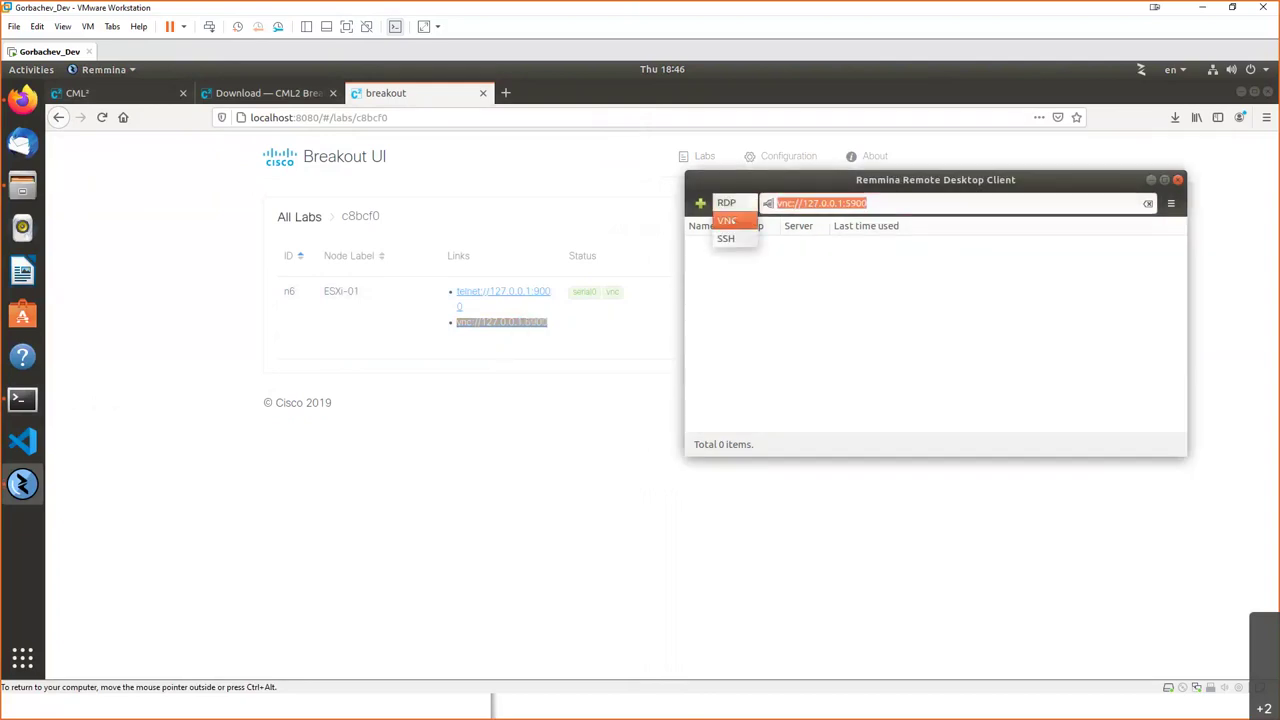
pyautogui.click(727, 220)
pyautogui.click(913, 199)
pyautogui.press('Return')
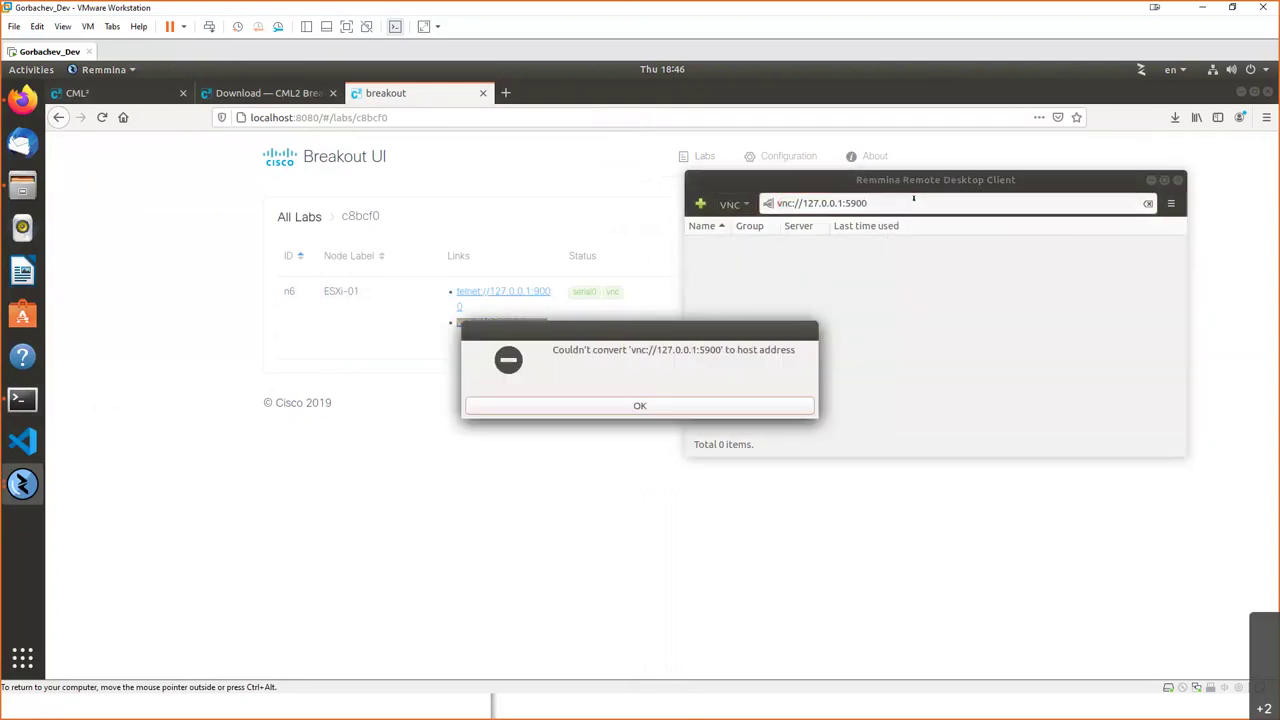
pyautogui.press('Return')
pyautogui.click(803, 203)
pyautogui.moveTo(776, 203); pyautogui.dragTo(808, 203)
pyautogui.write('1')
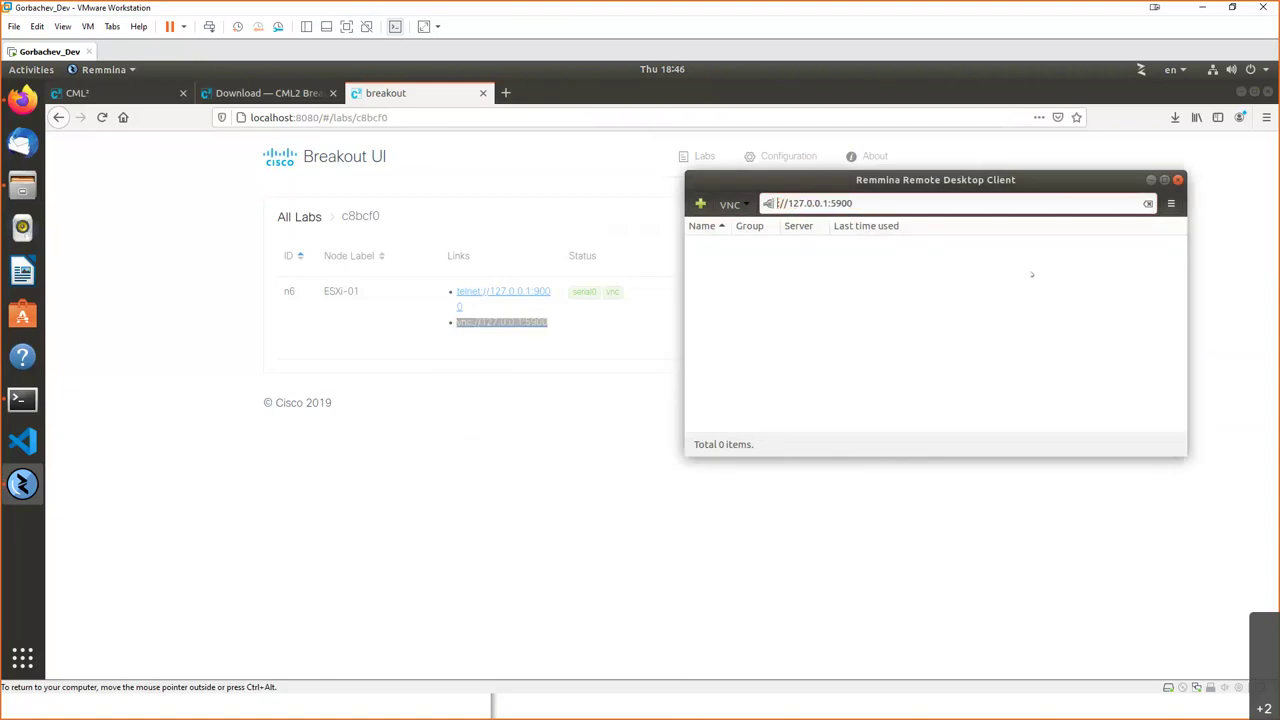
pyautogui.press('Return')
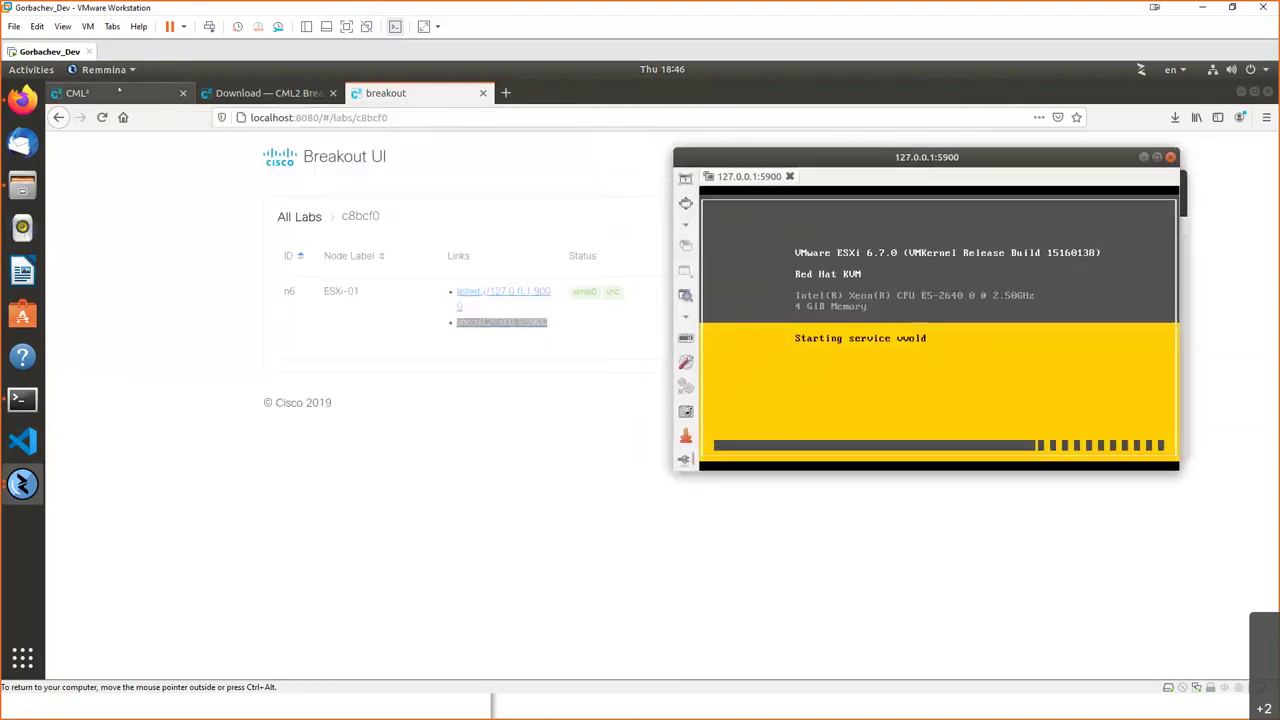
# Step: Bring up the ESXi login prompt with F2, then close the VNC session and Remmina
pyautogui.click(119, 92)
pyautogui.moveTo(924, 150); pyautogui.dragTo(338, 108)
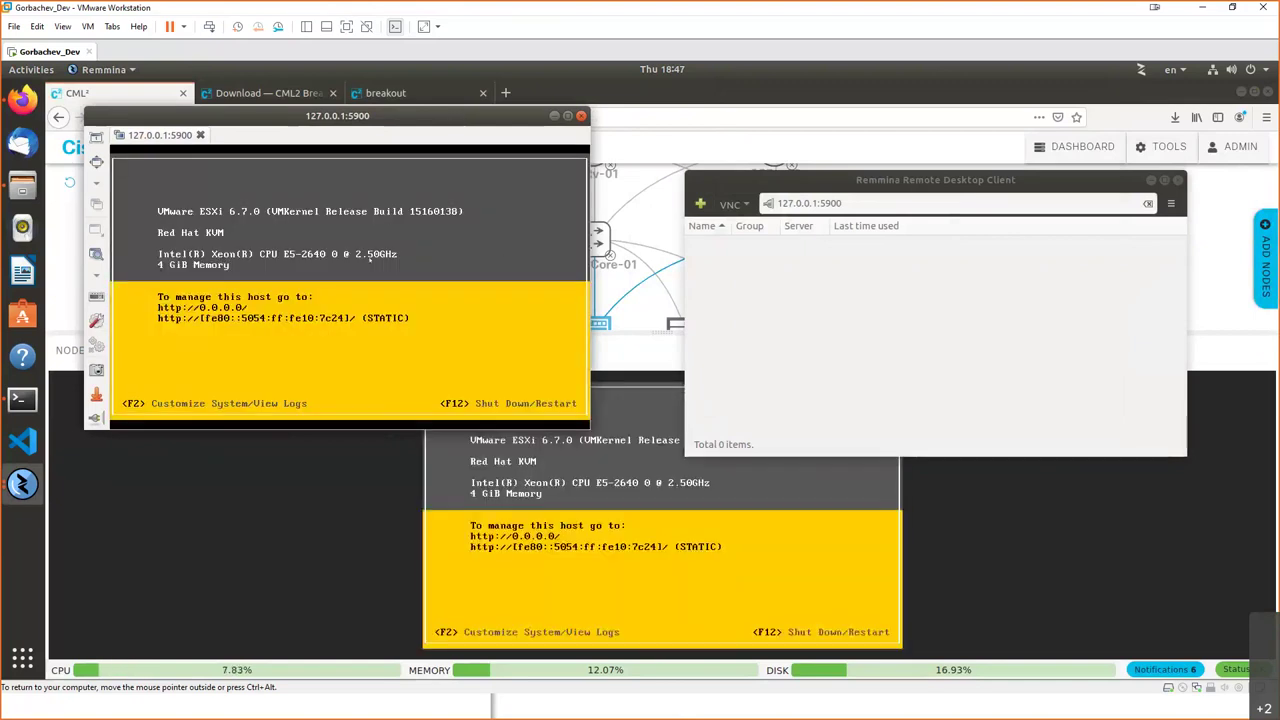
pyautogui.press('F2')
pyautogui.press('Tab')
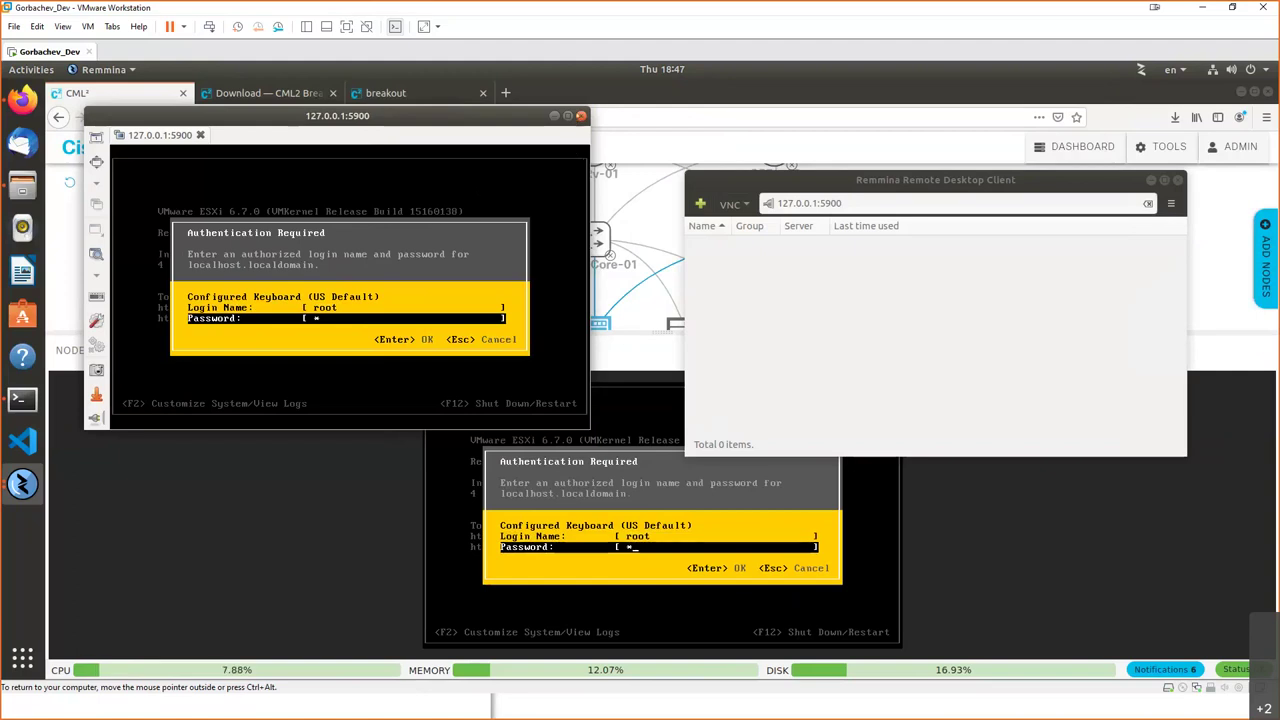
pyautogui.click(580, 116)
pyautogui.click(1178, 180)
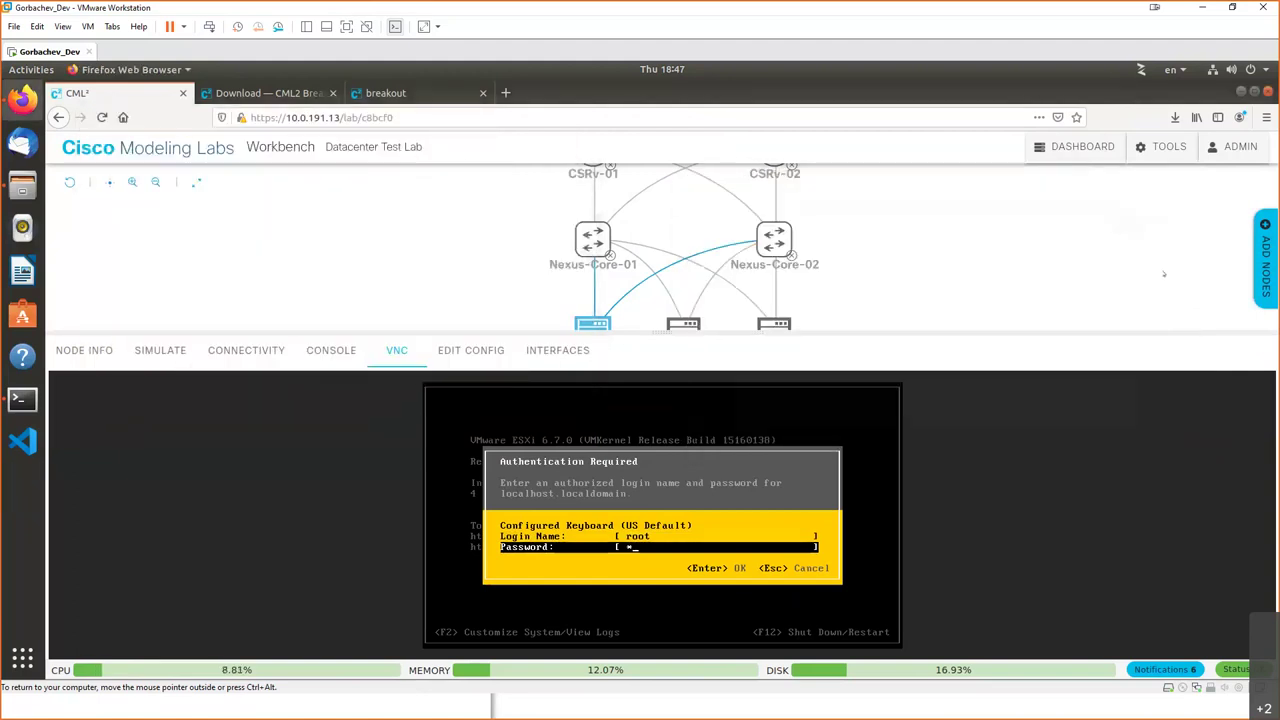
# Step: Show the CML Dashboard in a restored, unmaximized browser window and open the TOOLS menu
pyautogui.click(1078, 147)
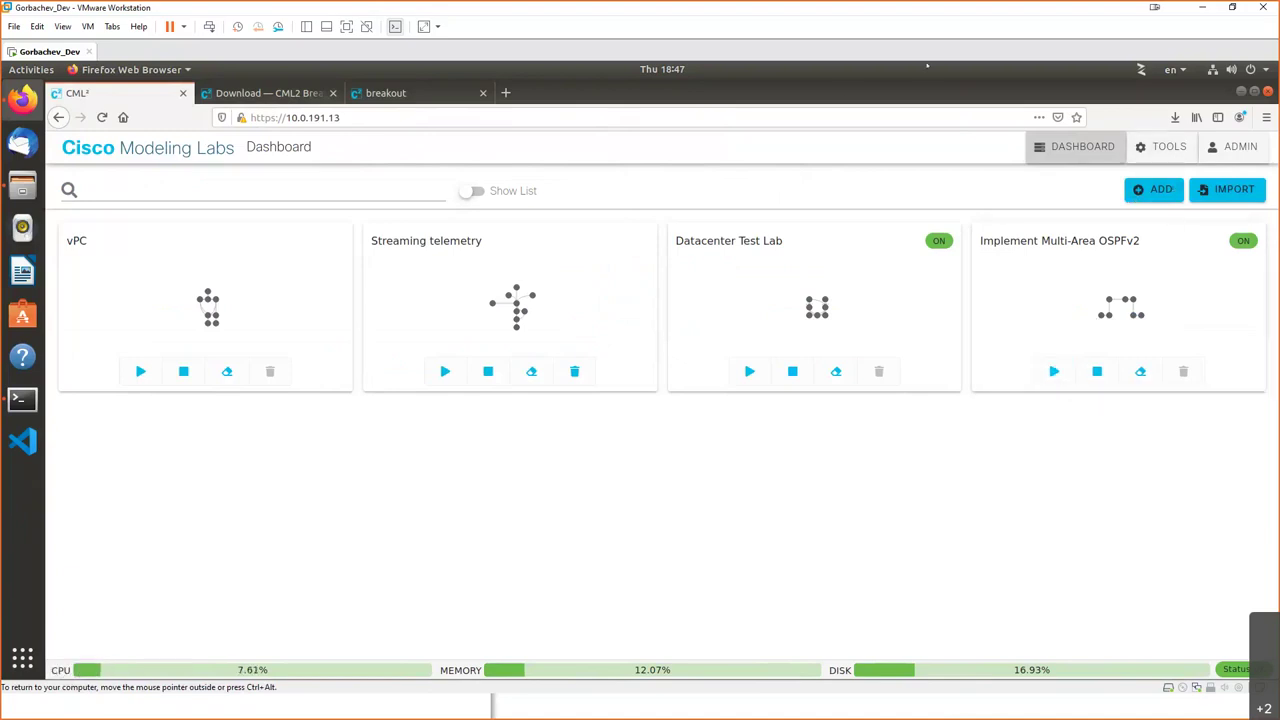
pyautogui.doubleClick(846, 92)
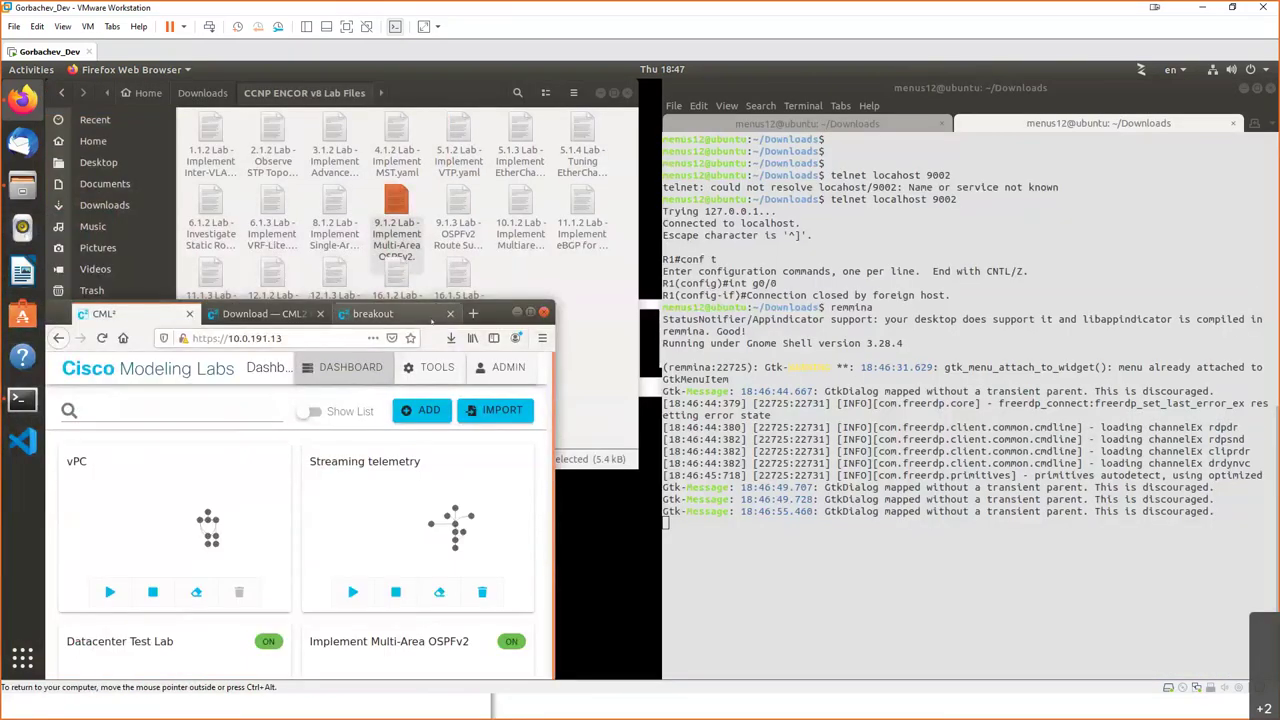
pyautogui.press('super+h')
pyautogui.hotkey('alt', 'Tab')
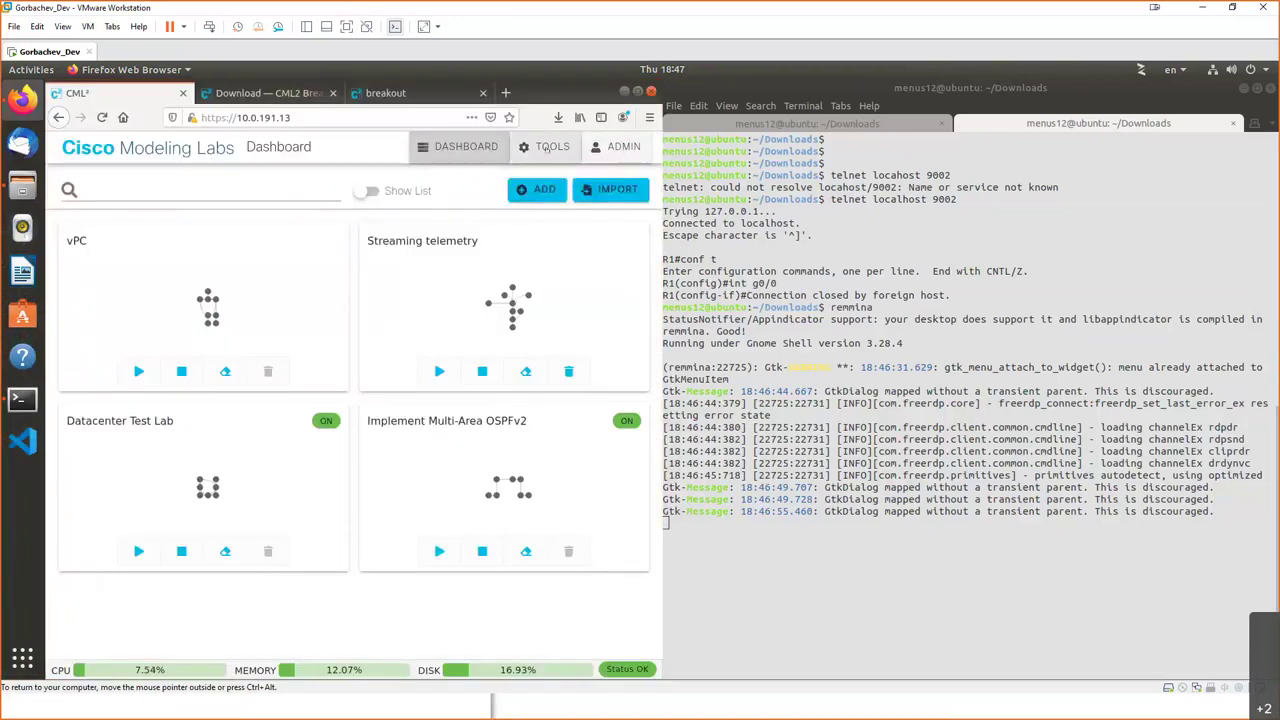
pyautogui.click(547, 148)
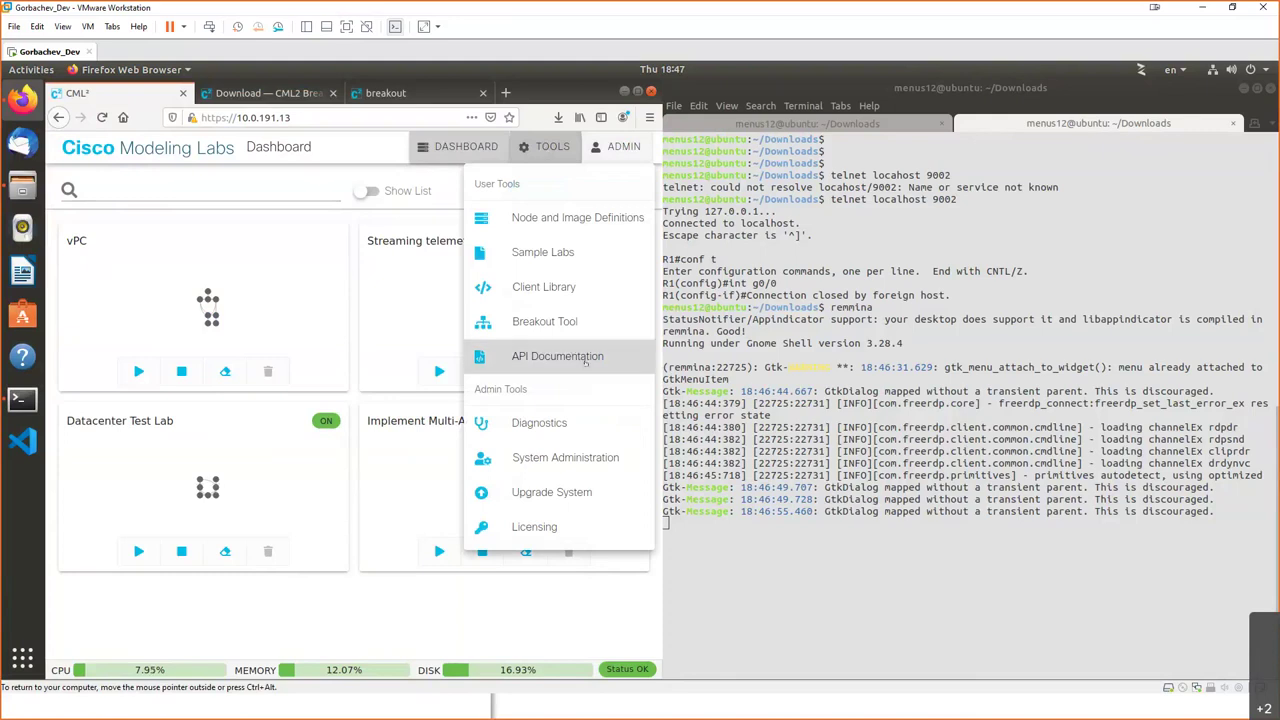
pyautogui.click(585, 363)
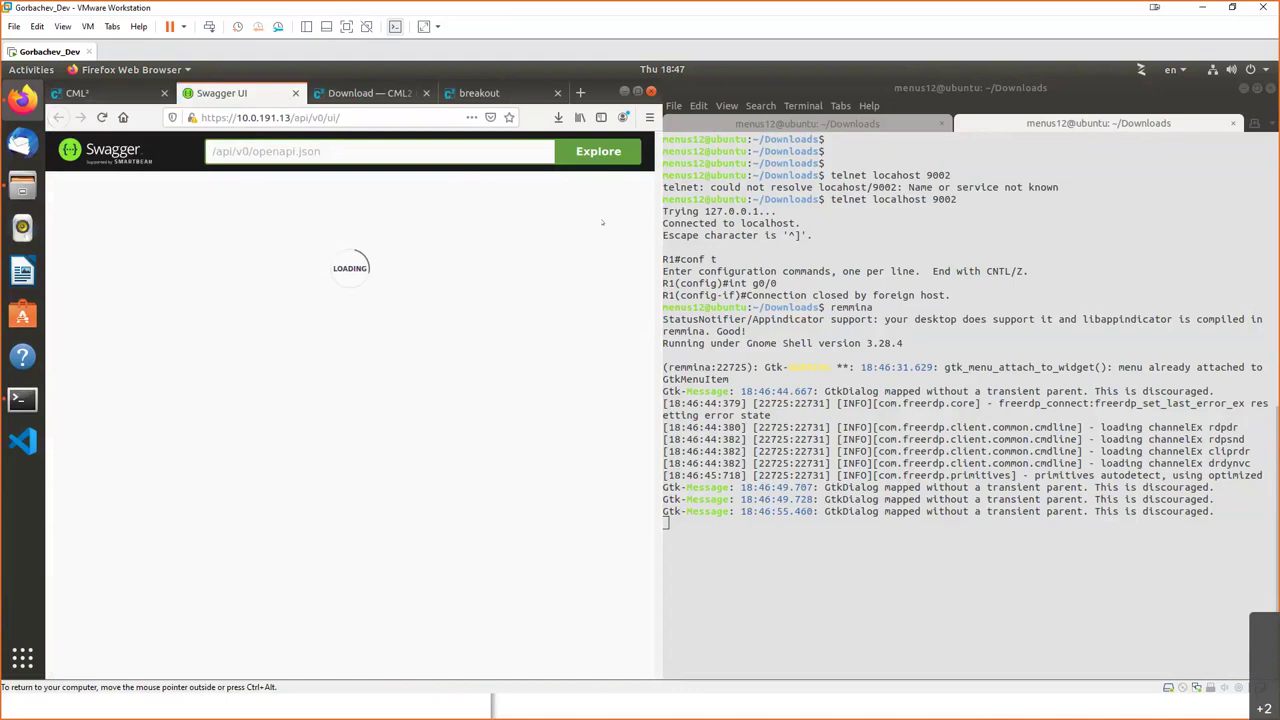
pyautogui.scroll(-3, 602, 222)
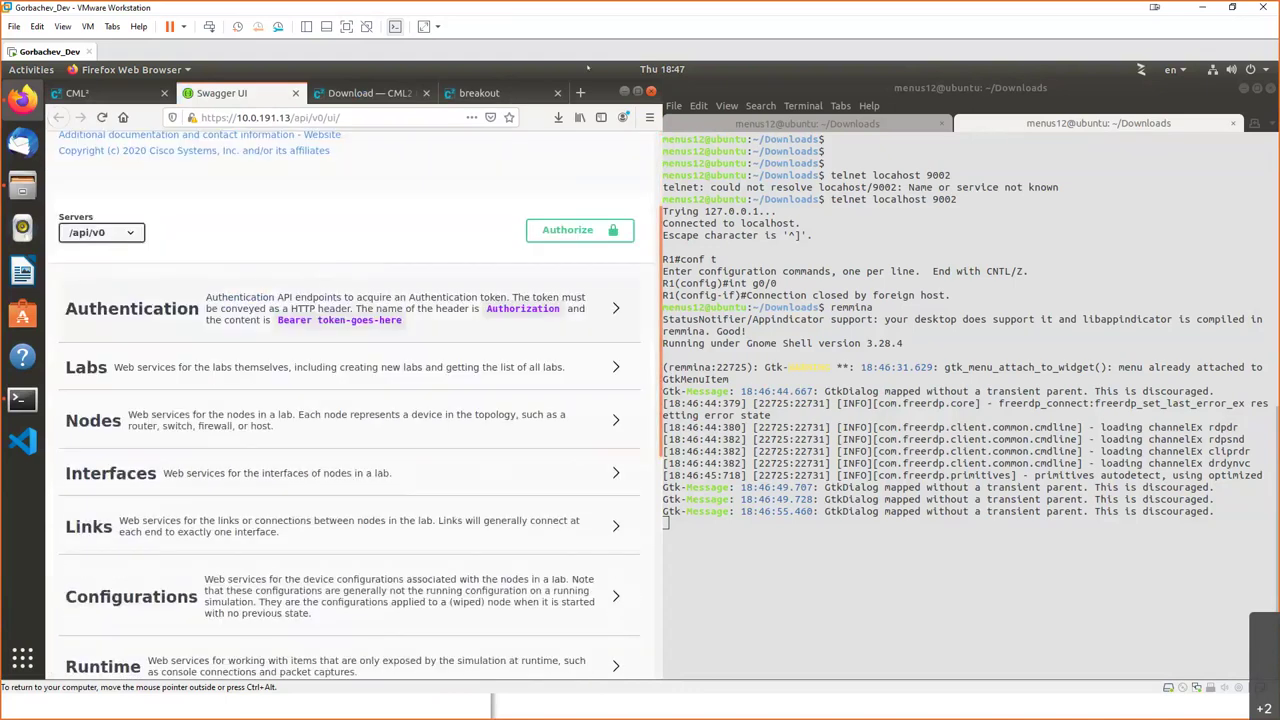
pyautogui.click(556, 92)
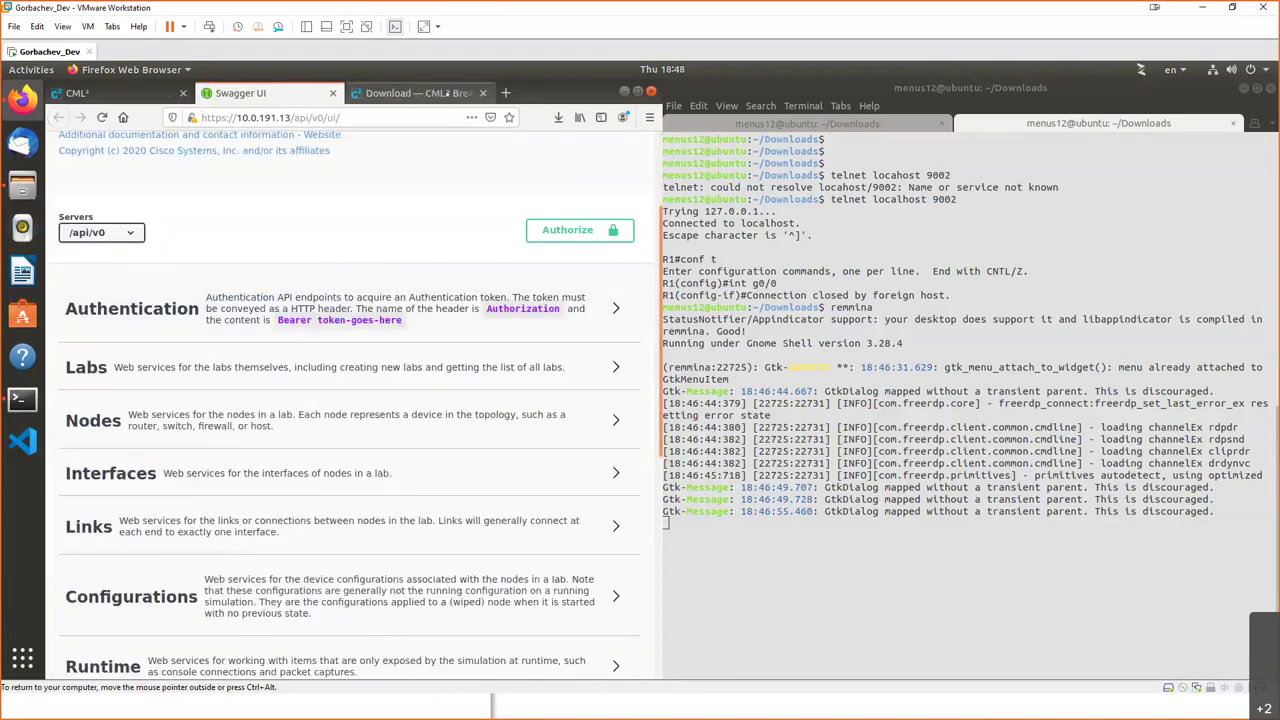
pyautogui.click(556, 92)
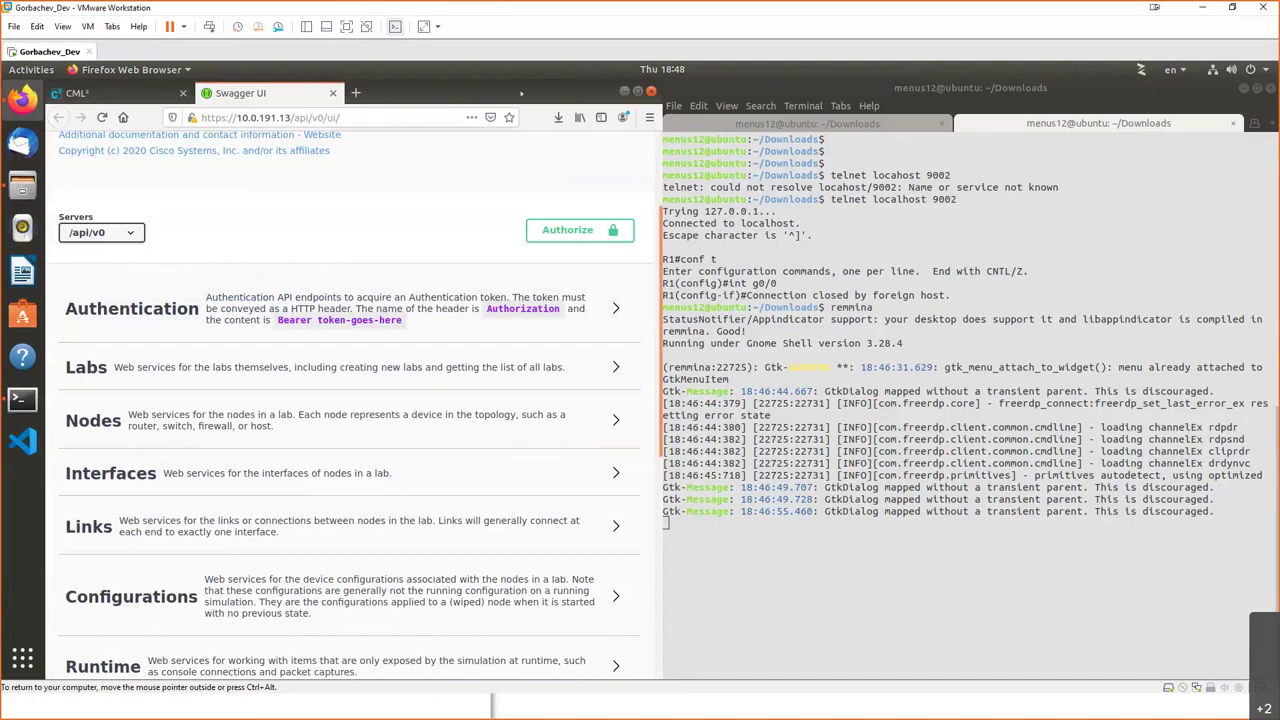
pyautogui.doubleClick(521, 93)
pyautogui.scroll(3, 642, 348)
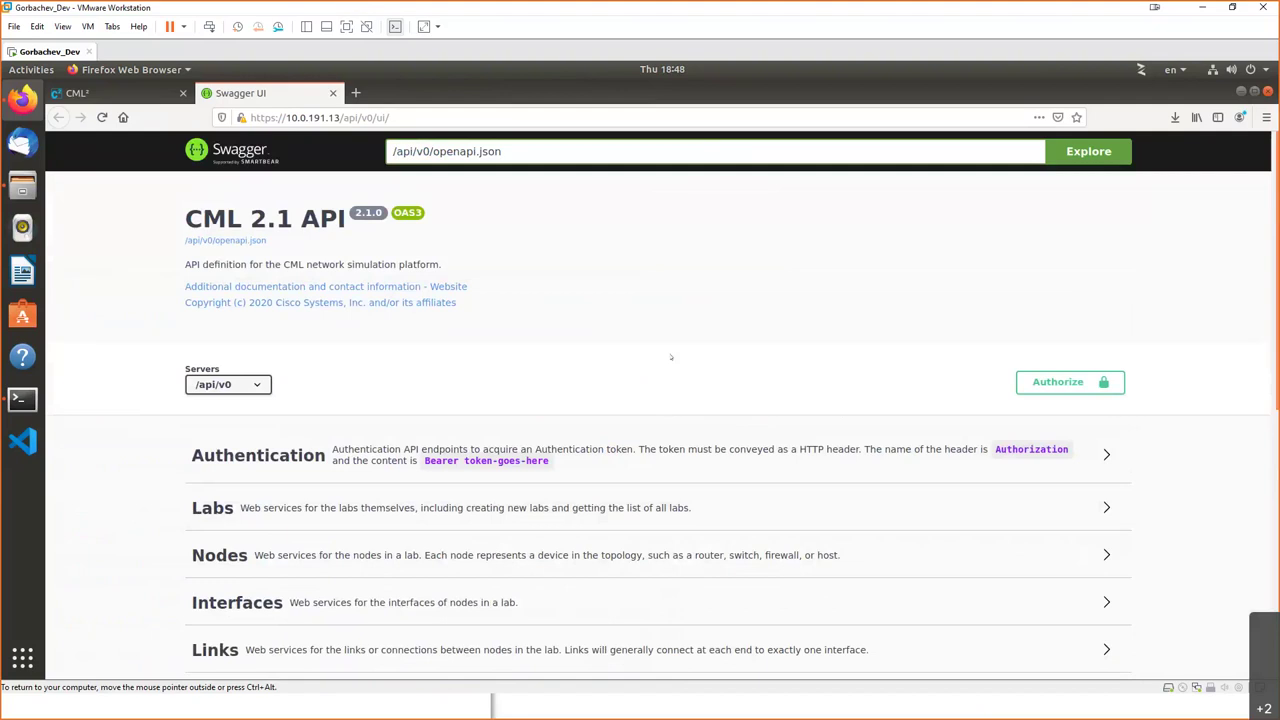
pyautogui.scroll(-3, 646, 352)
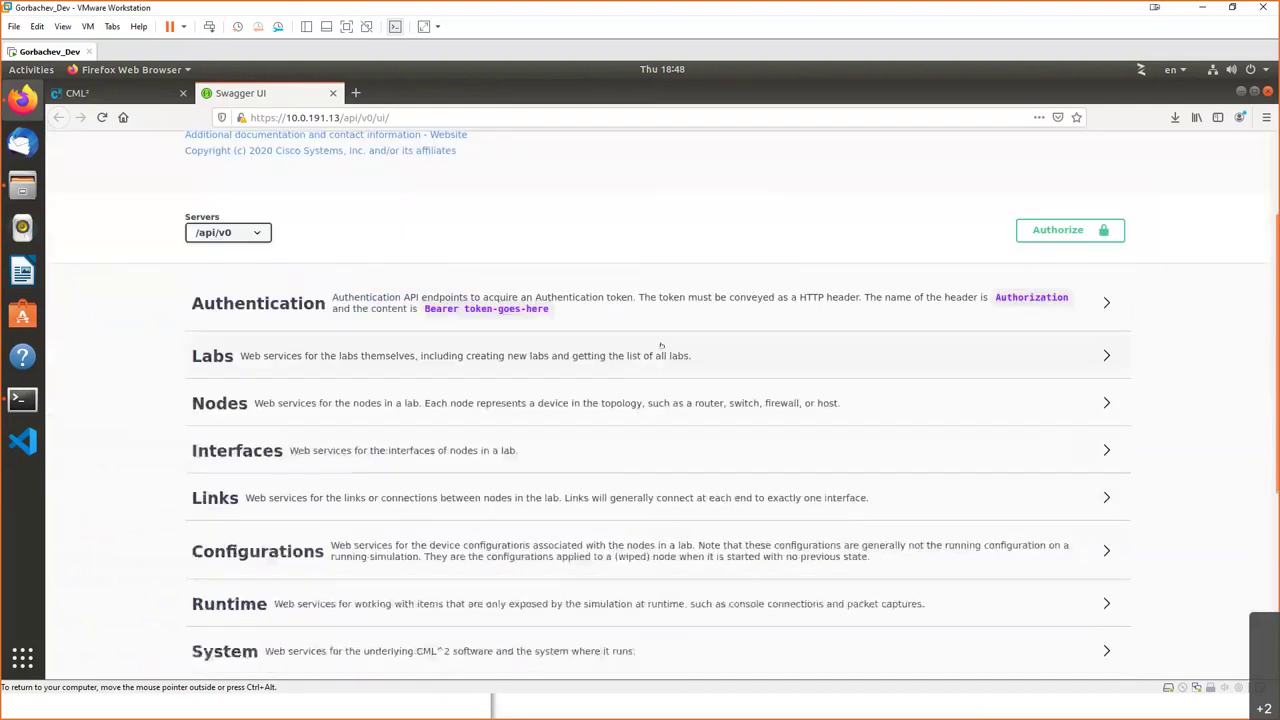
pyautogui.scroll(2, 625, 259)
pyautogui.scroll(2, 625, 259)
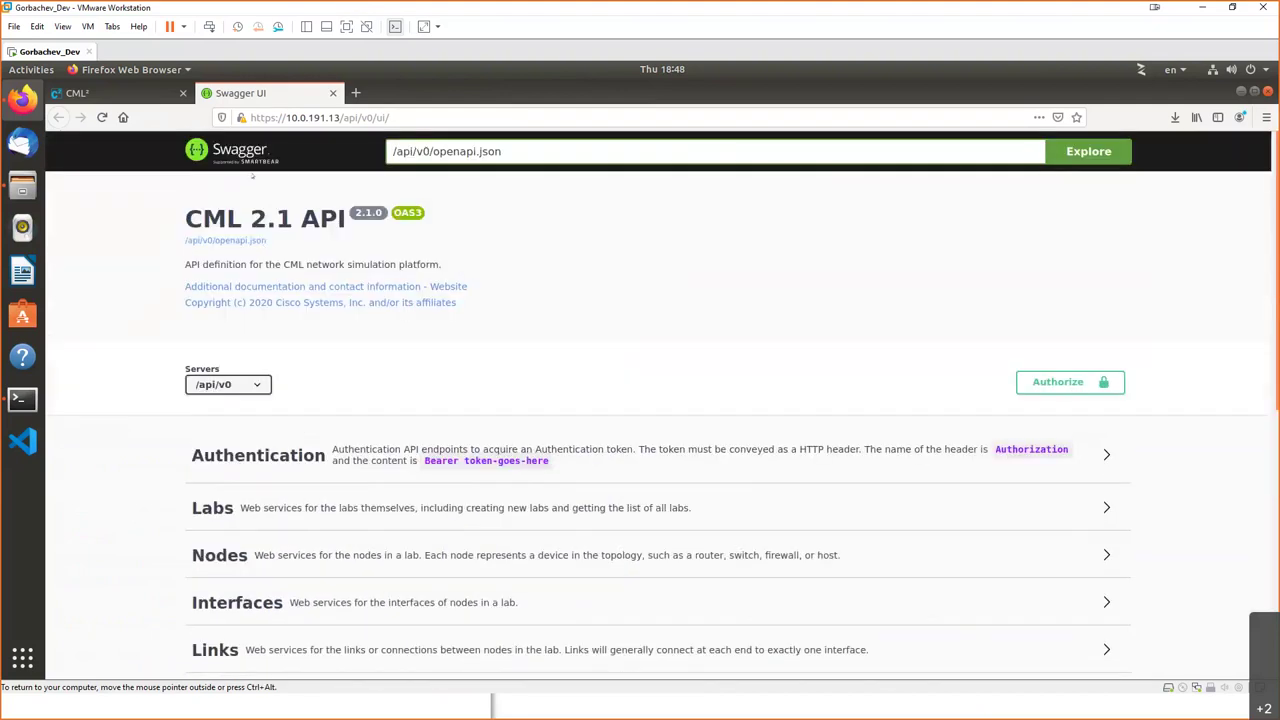
pyautogui.scroll(-3, 800, 278)
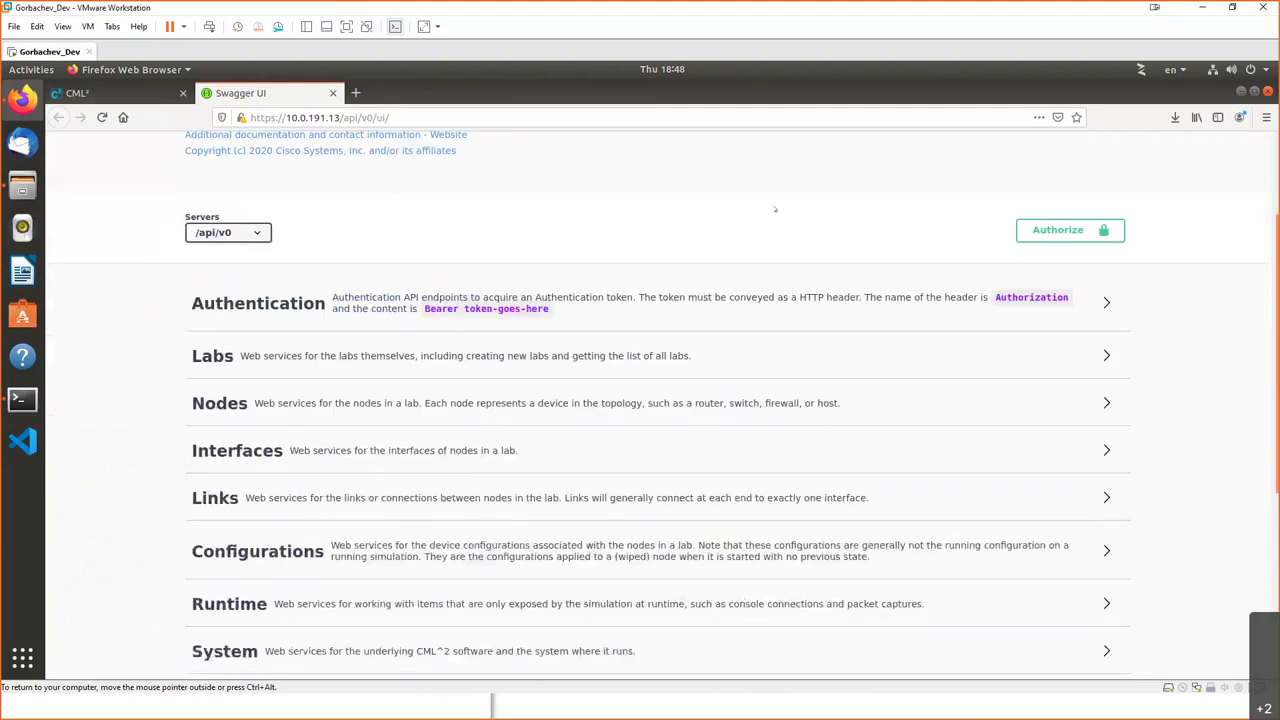
pyautogui.scroll(-1, 491, 460)
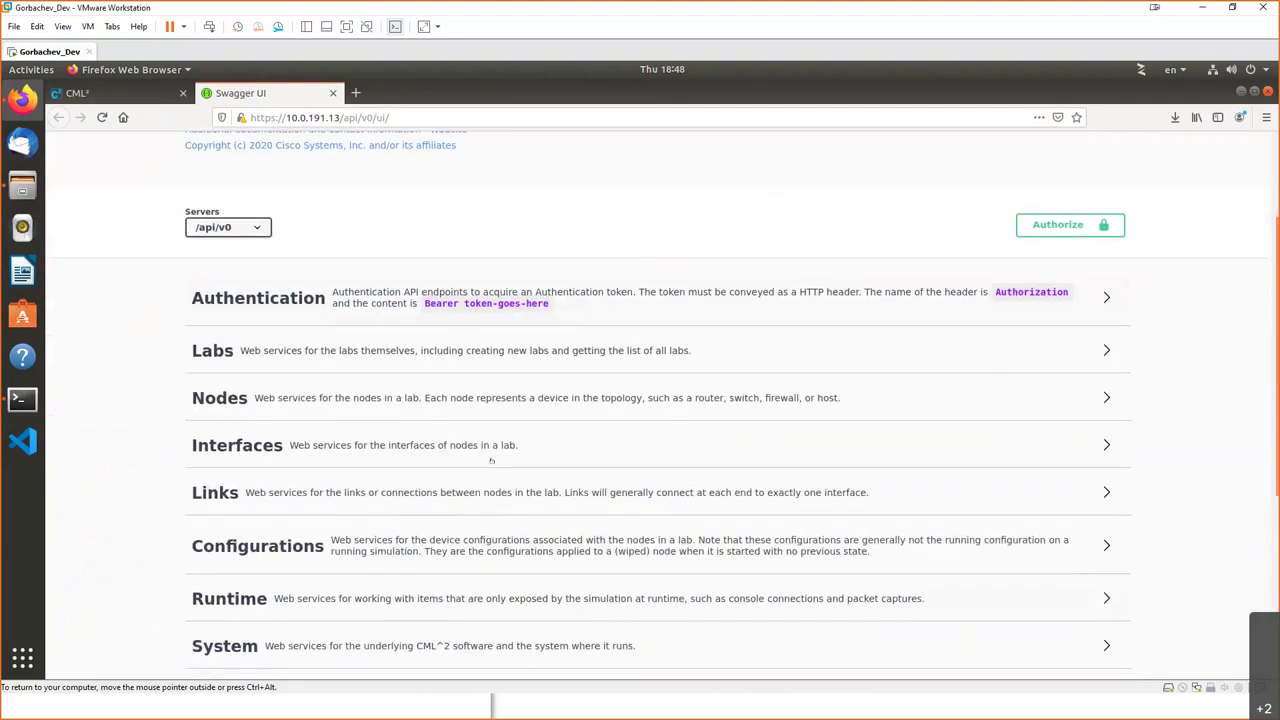
pyautogui.scroll(-7, 491, 460)
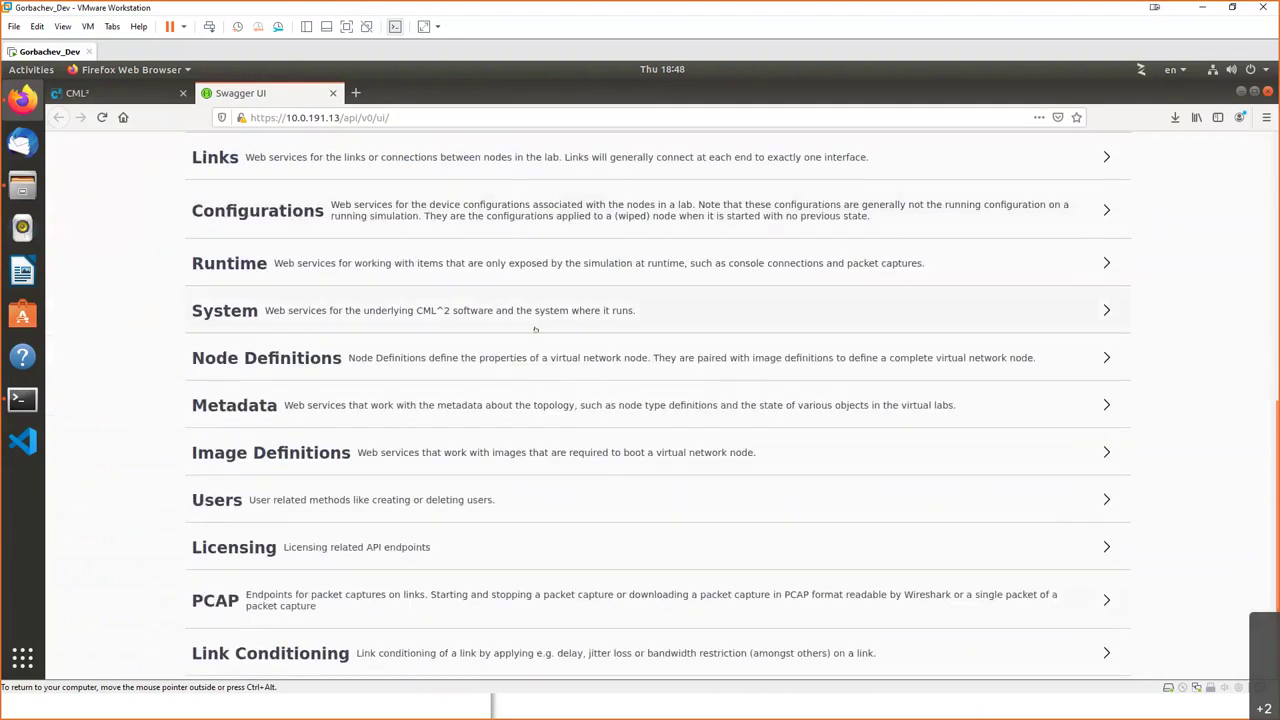
pyautogui.scroll(9, 712, 444)
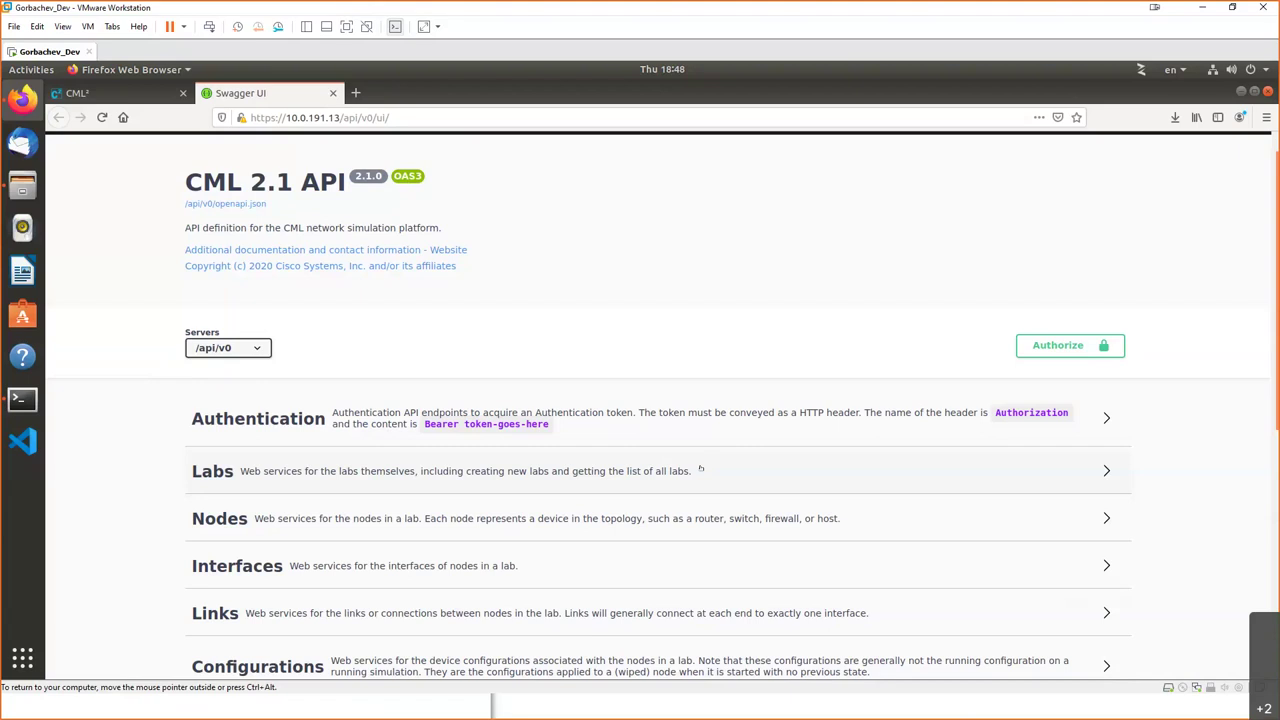
pyautogui.scroll(-2, 503, 438)
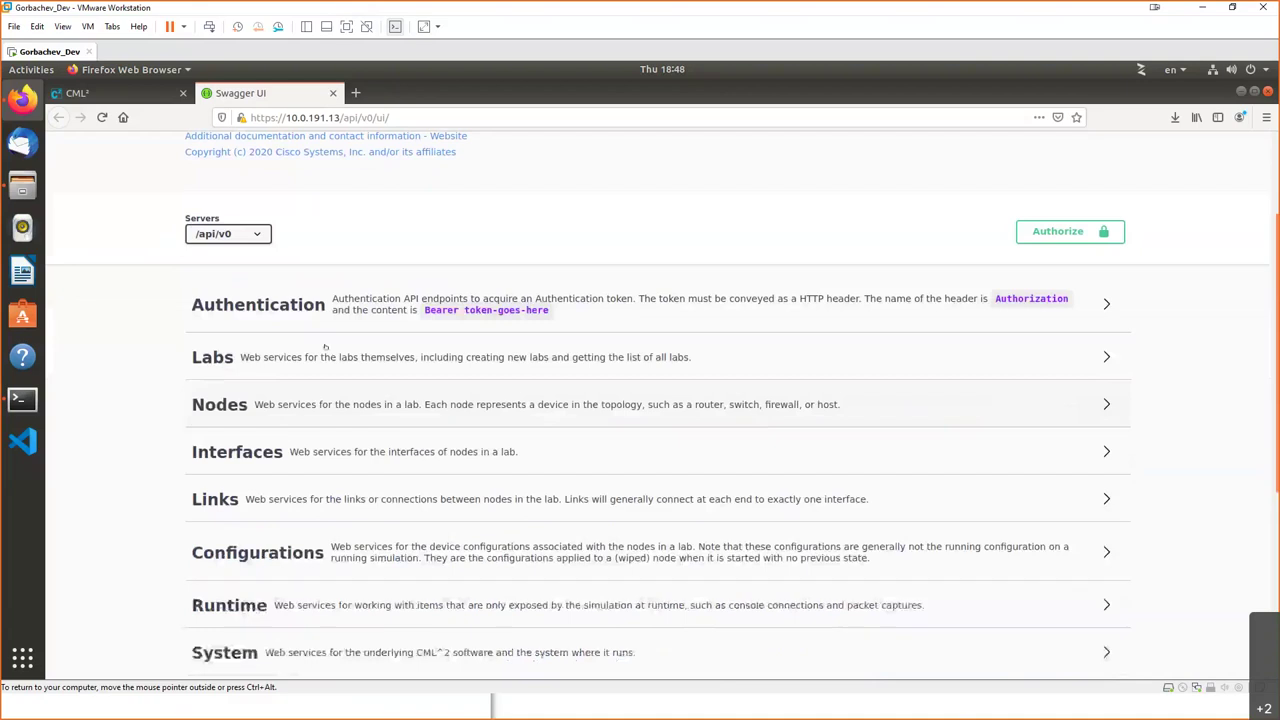
pyautogui.scroll(-2, 473, 364)
pyautogui.scroll(-1, 473, 364)
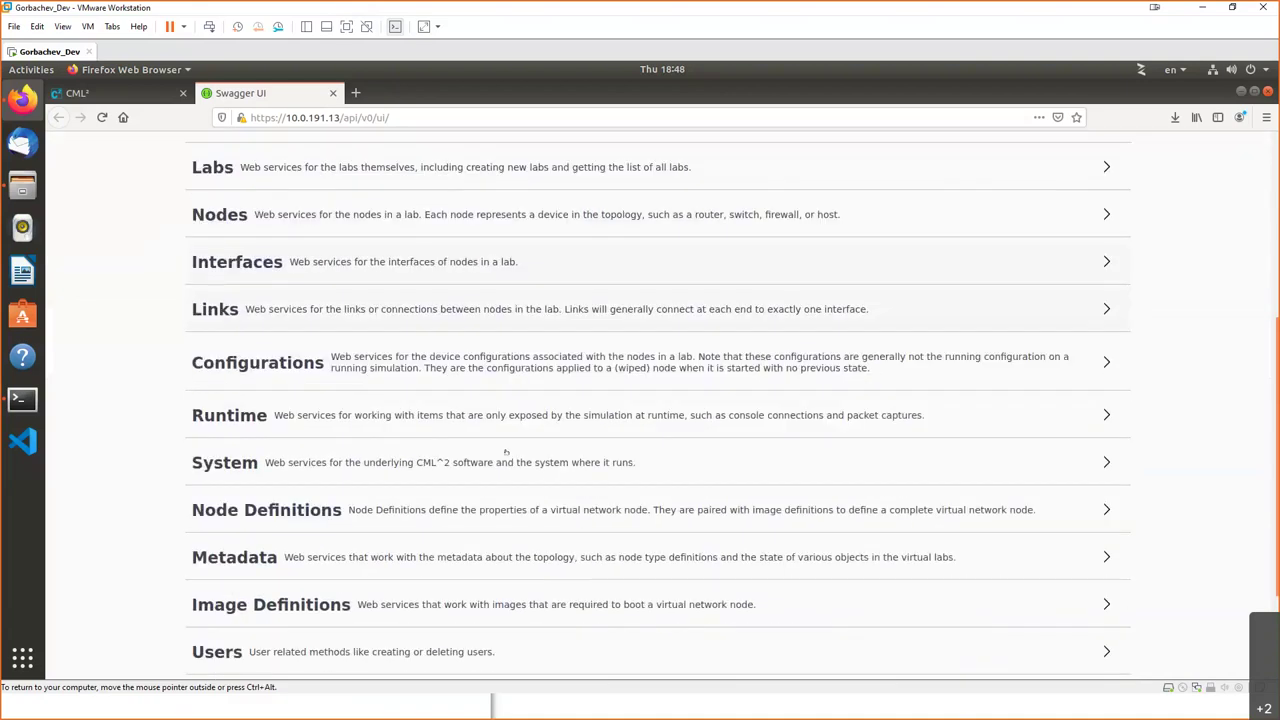
pyautogui.scroll(-2, 334, 243)
pyautogui.scroll(6, 372, 487)
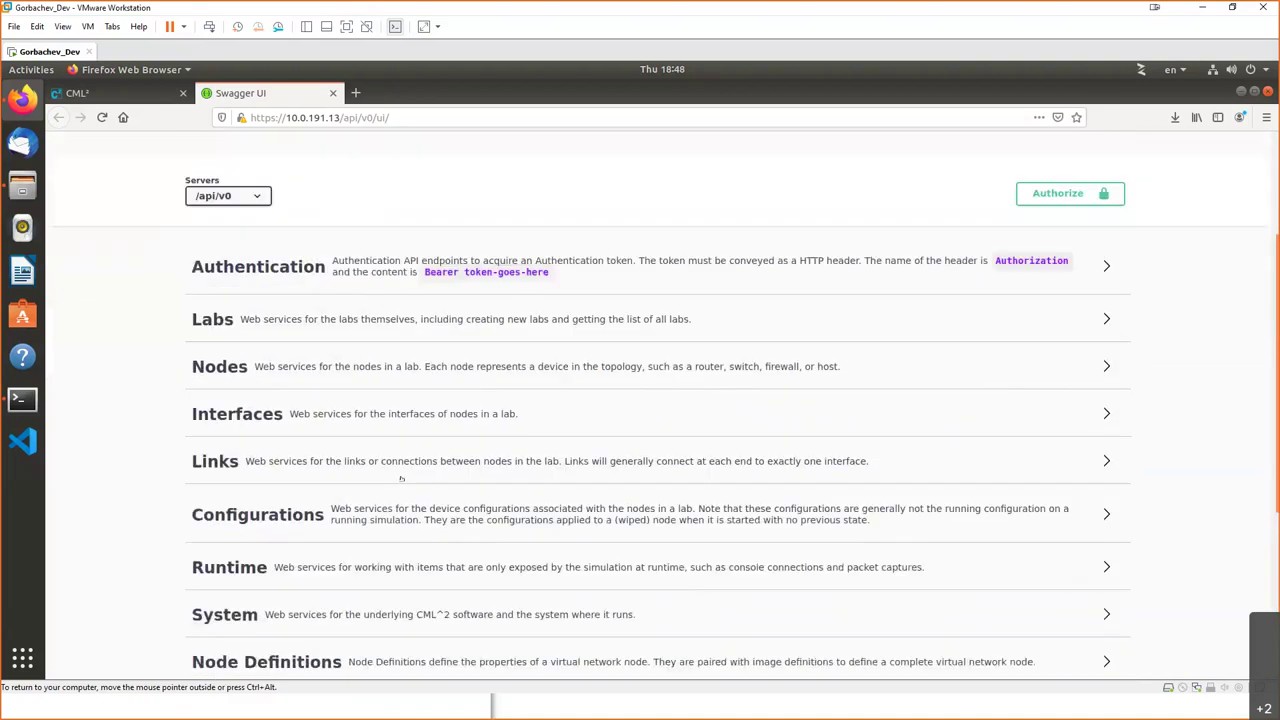
pyautogui.scroll(-2, 360, 470)
pyautogui.click(318, 394)
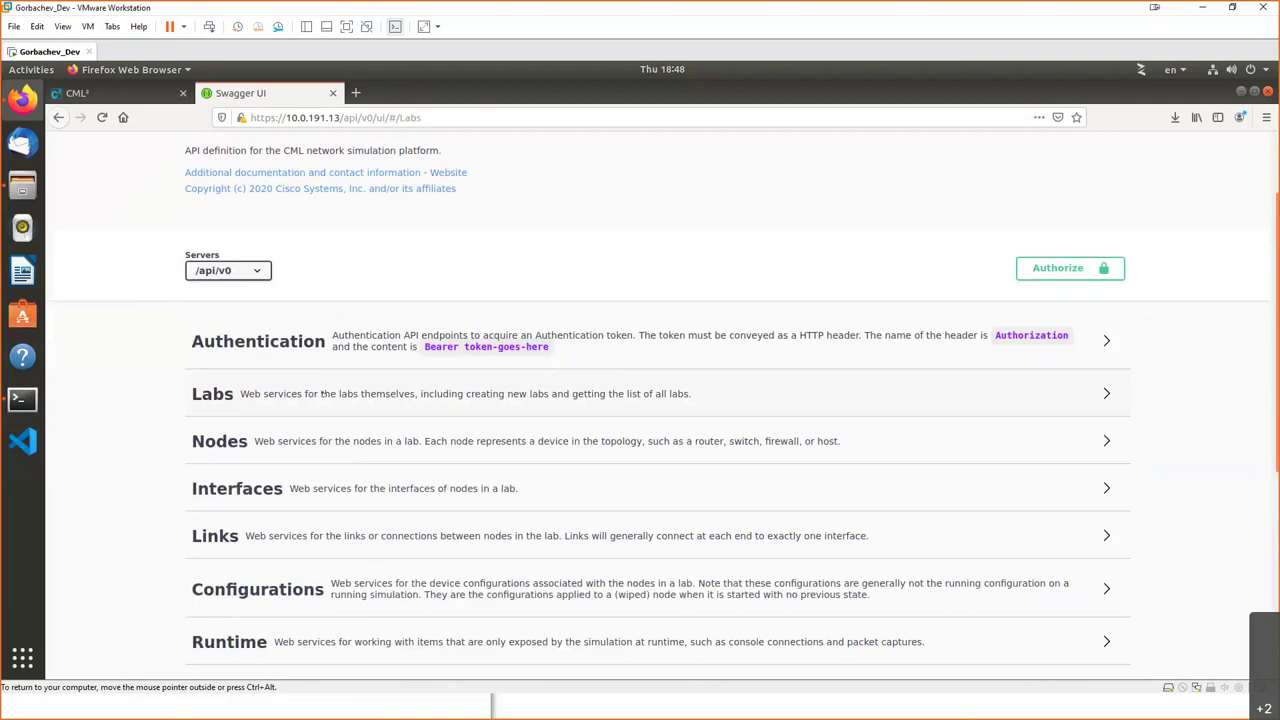
pyautogui.scroll(-1, 992, 278)
pyautogui.scroll(-1, 992, 278)
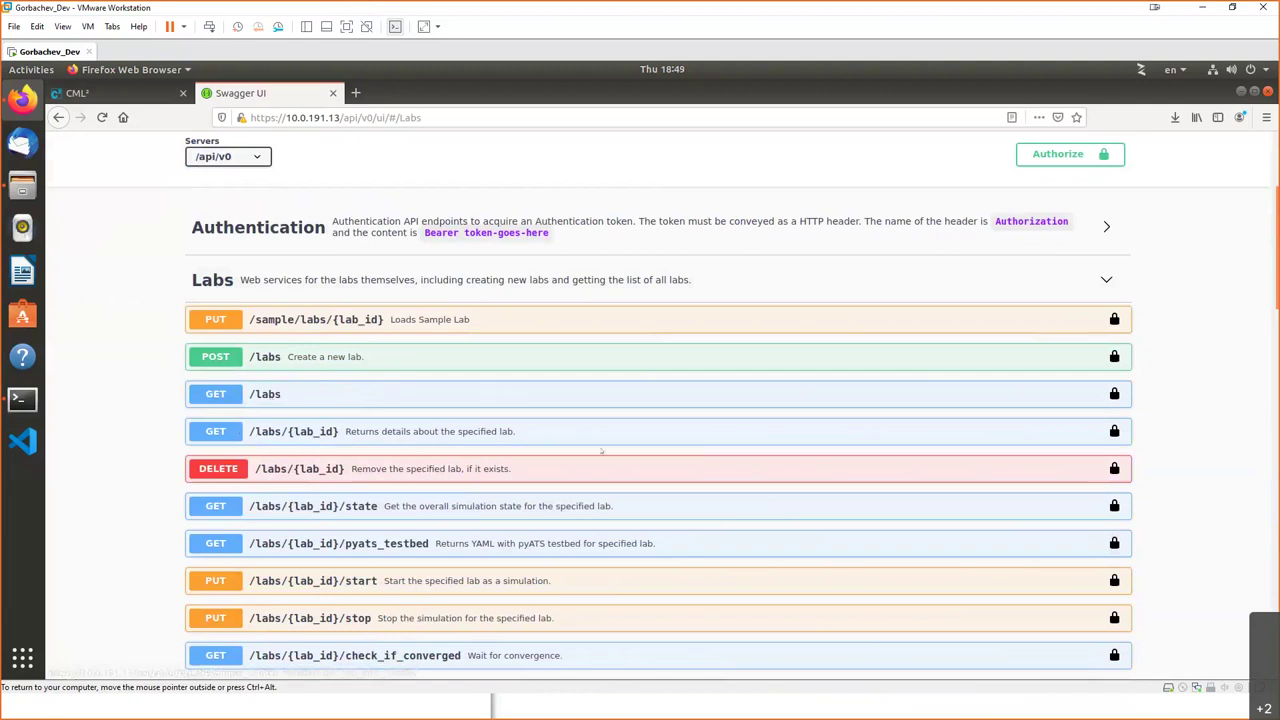
pyautogui.scroll(-2, 230, 400)
pyautogui.scroll(-18, 612, 348)
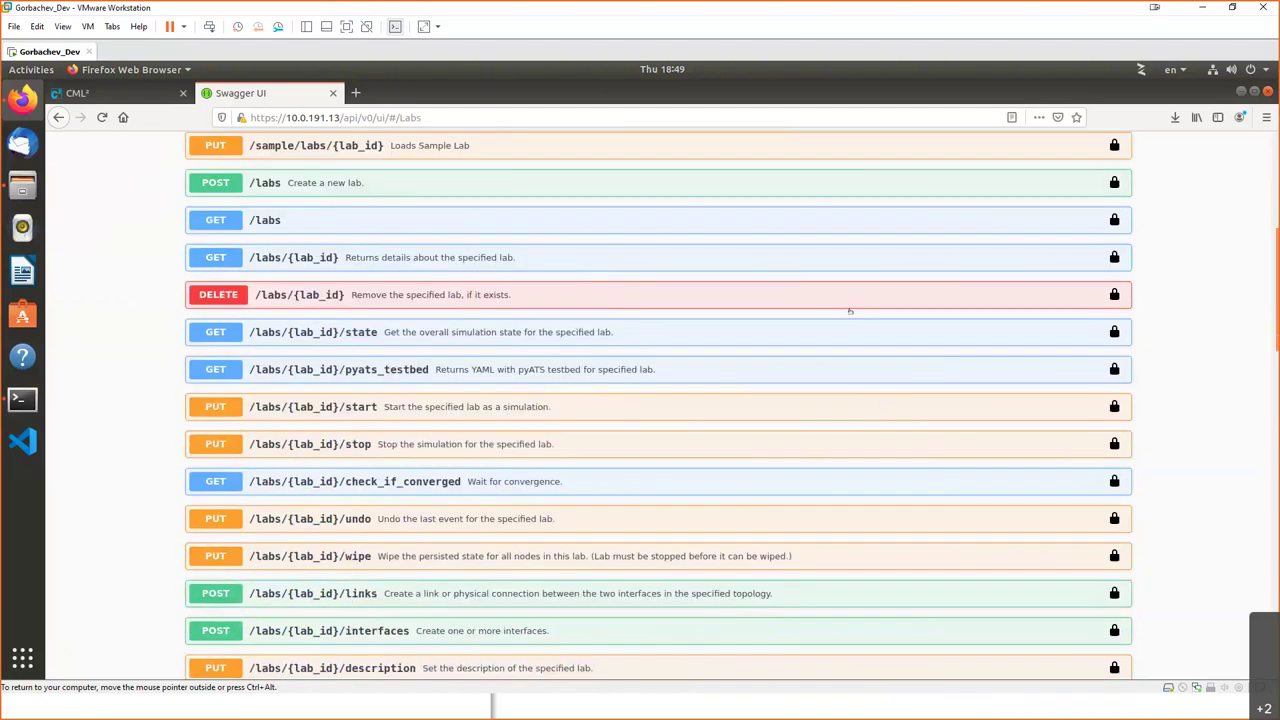
pyautogui.scroll(-2, 925, 320)
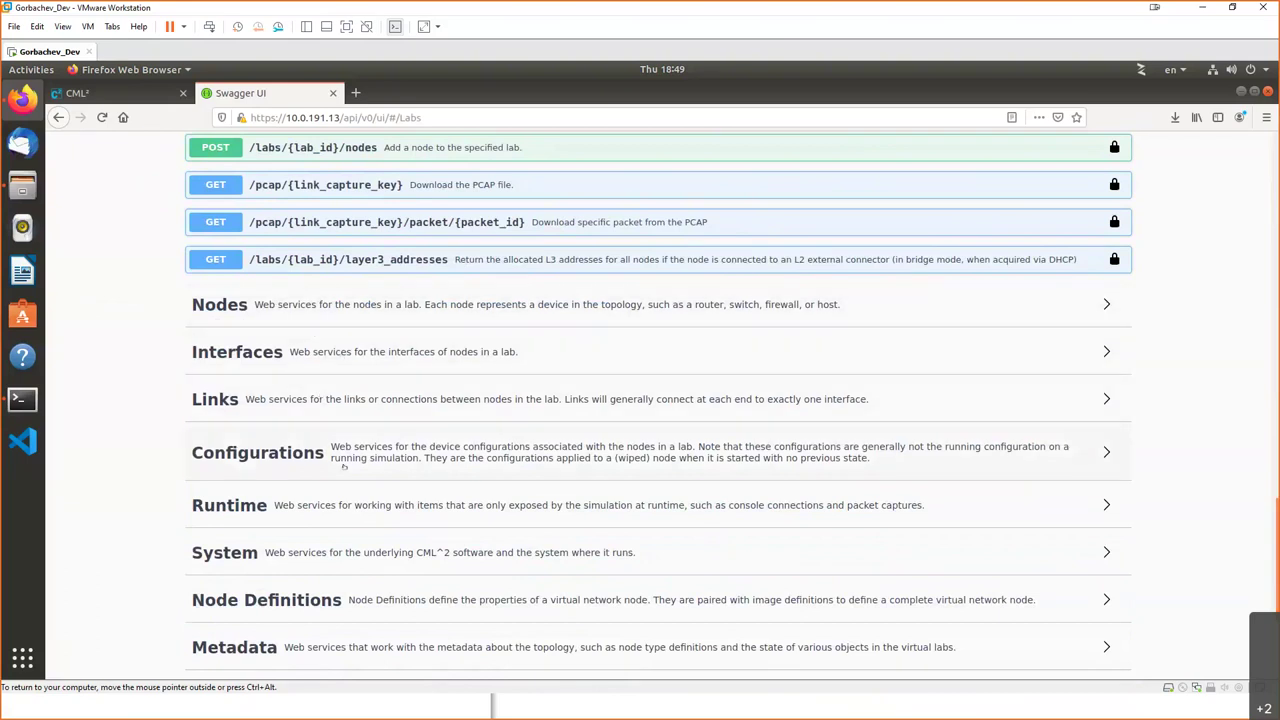
pyautogui.scroll(-2, 343, 466)
pyautogui.scroll(15, 355, 472)
pyautogui.scroll(11, 367, 479)
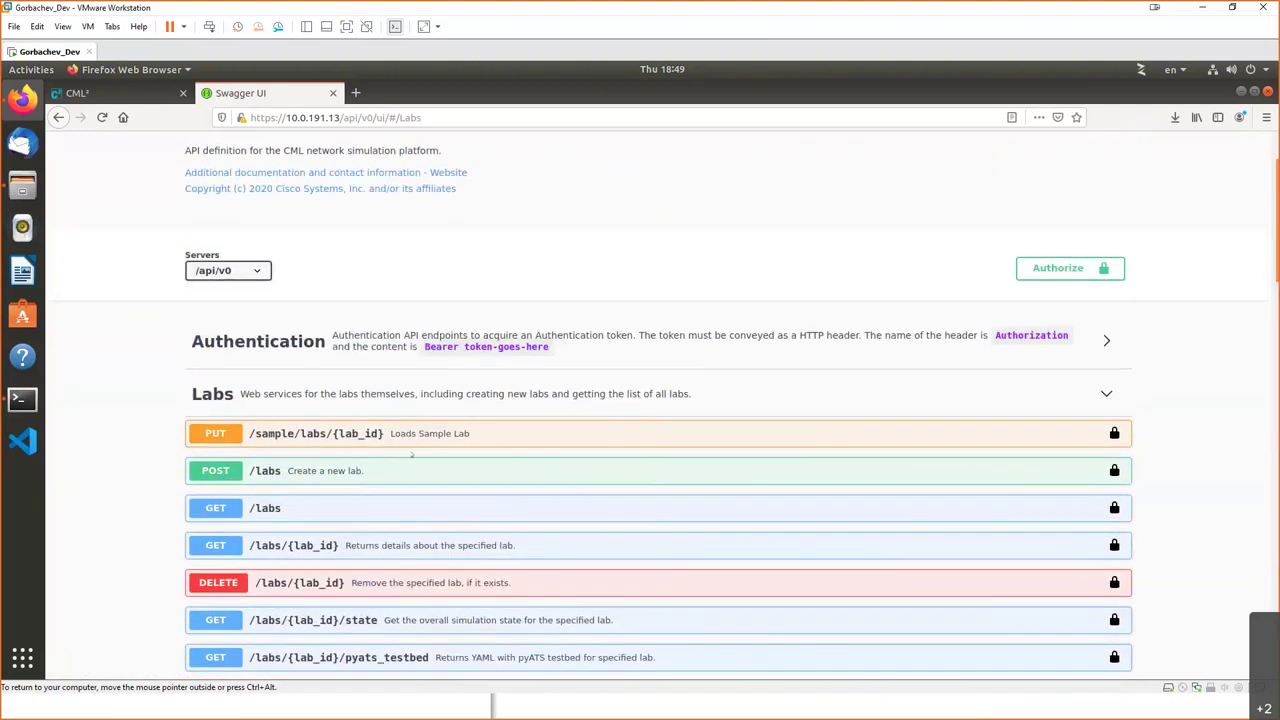
pyautogui.scroll(-2, 447, 405)
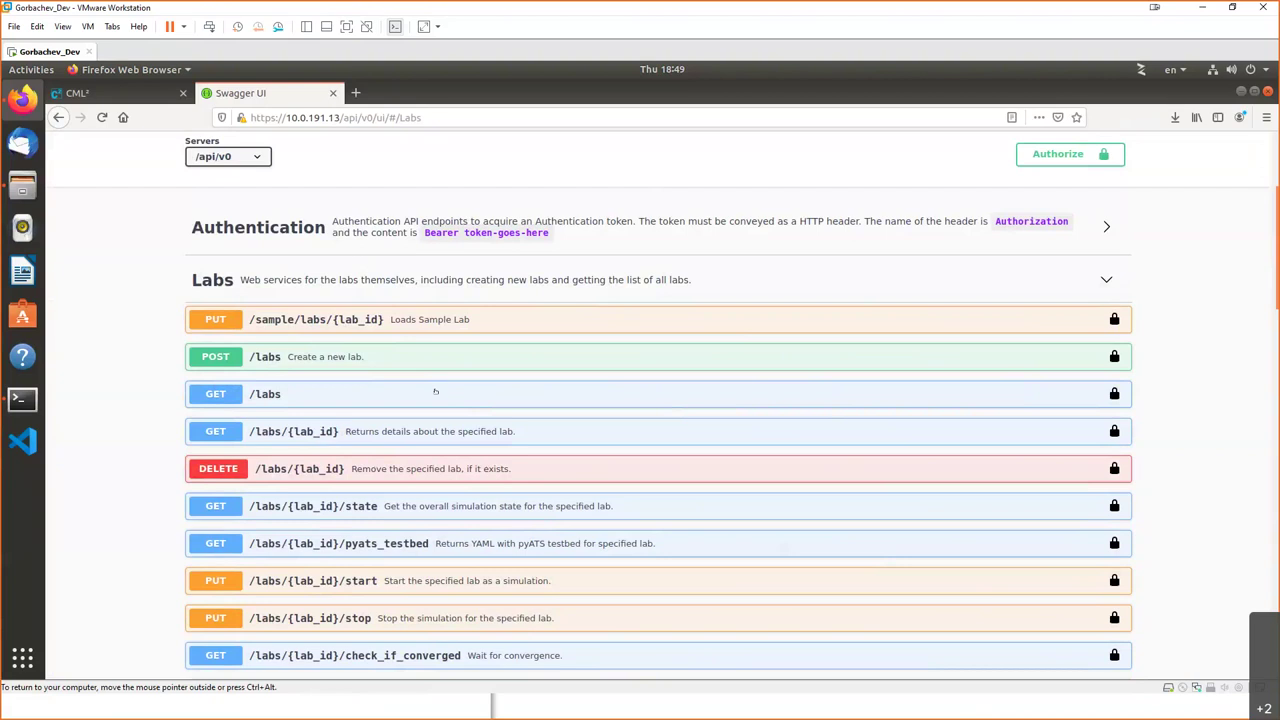
pyautogui.click(435, 392)
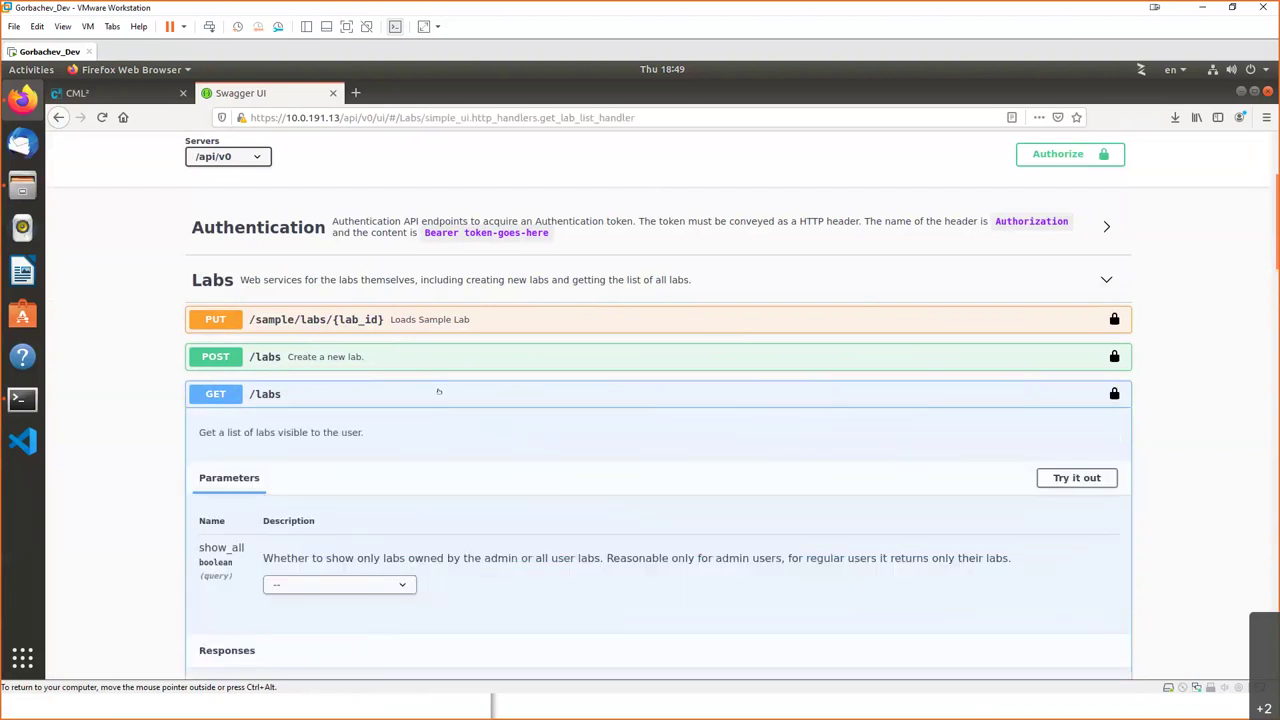
# Step: Review the GET /labs description, show_all parameter and responses, then open the show_all choices
pyautogui.scroll(-2, 445, 388)
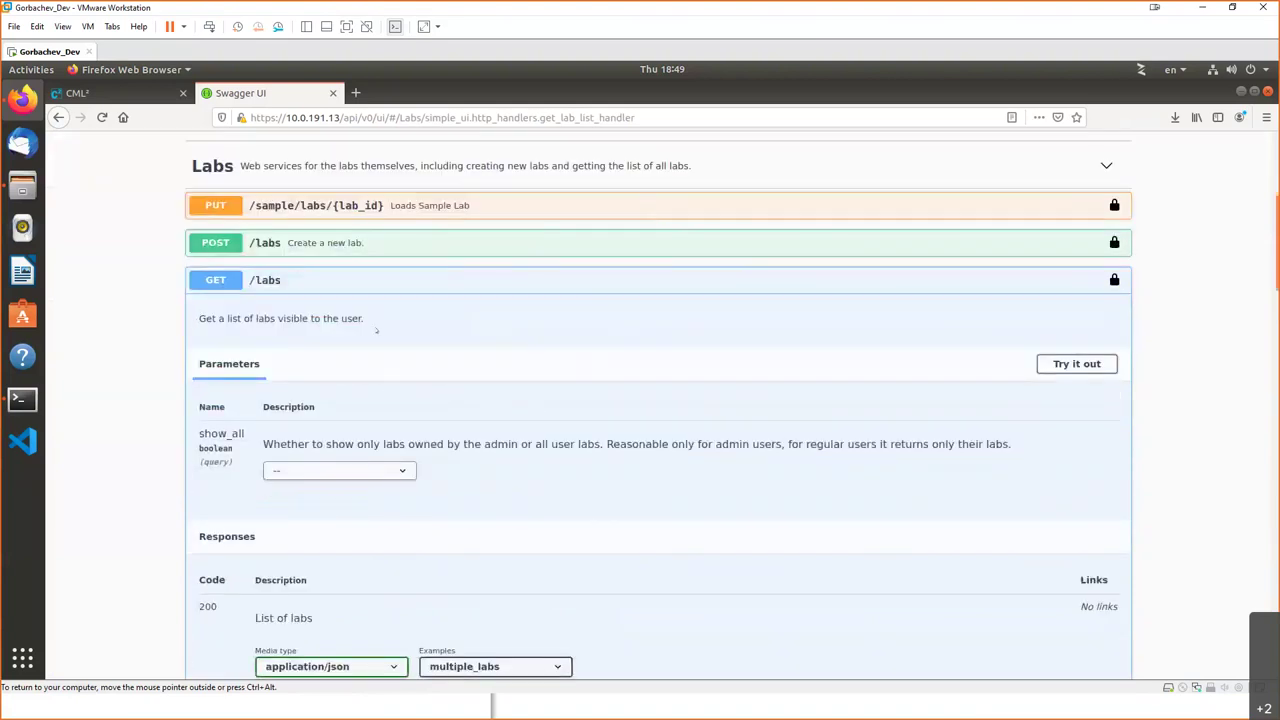
pyautogui.tripleClick(438, 318)
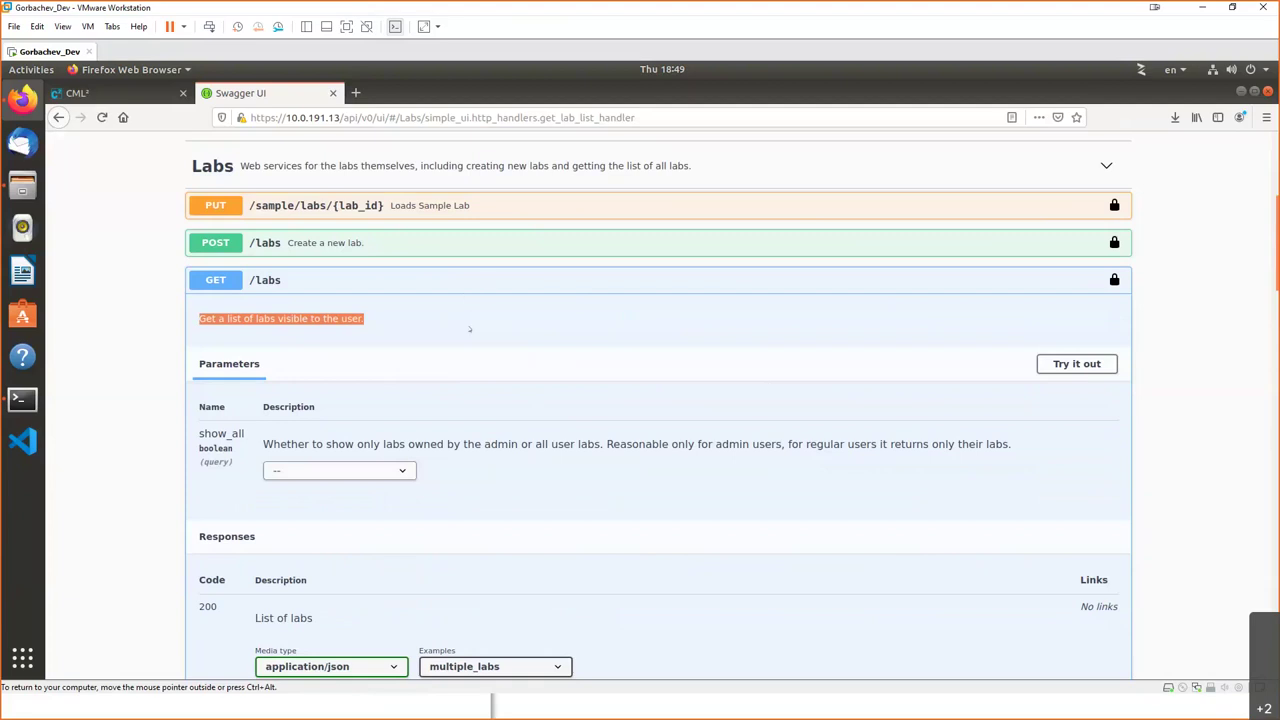
pyautogui.click(483, 317)
pyautogui.scroll(-2, 739, 425)
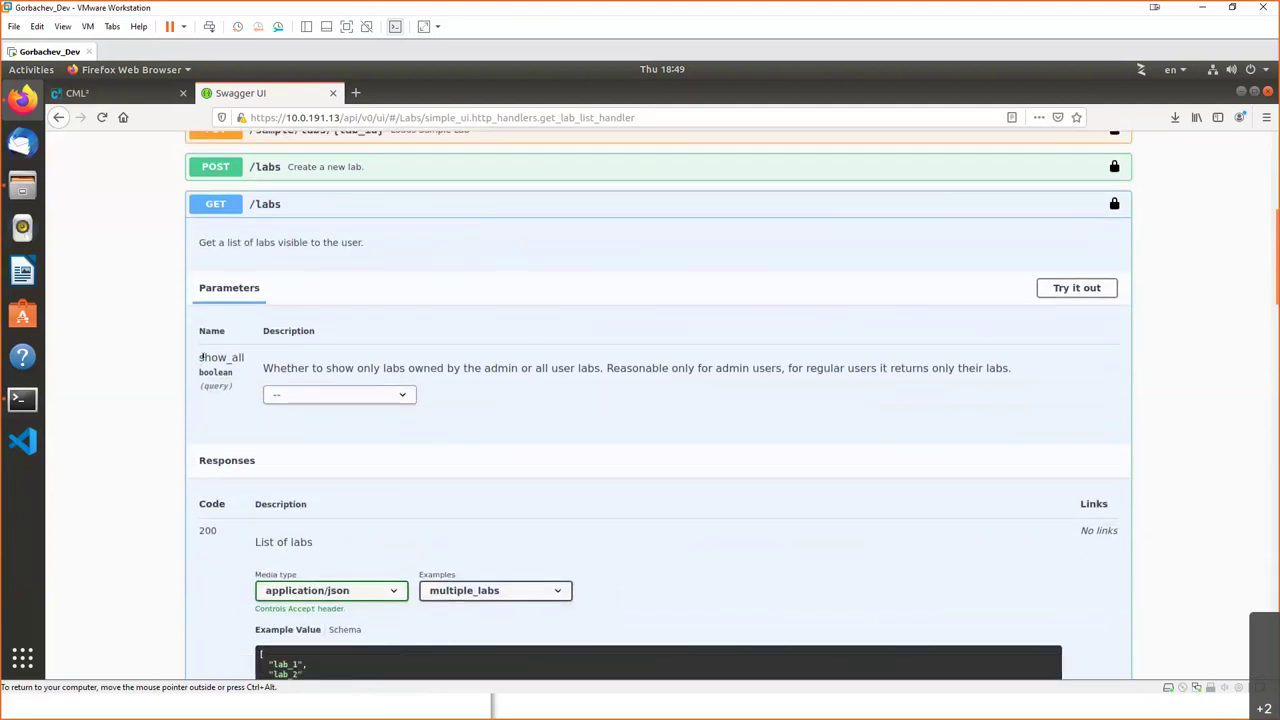
pyautogui.moveTo(246, 358); pyautogui.dragTo(1040, 362)
pyautogui.click(1032, 355)
pyautogui.scroll(-3, 997, 355)
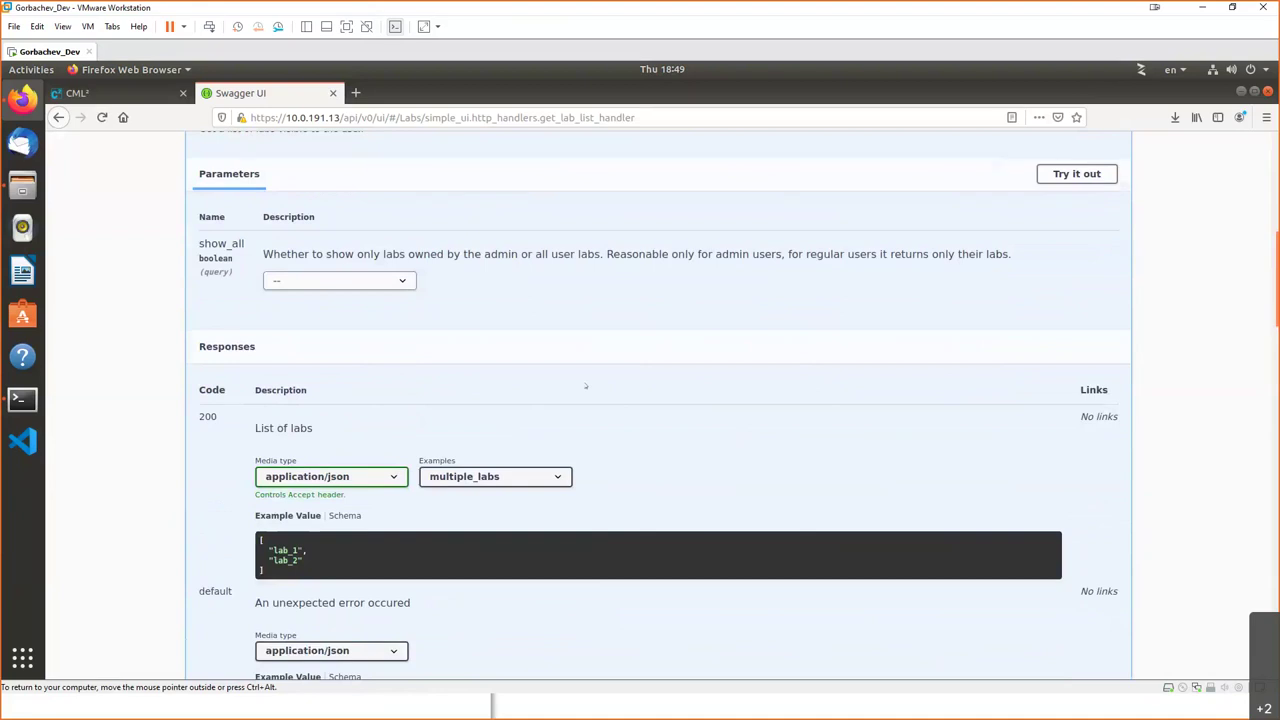
pyautogui.scroll(-3, 586, 386)
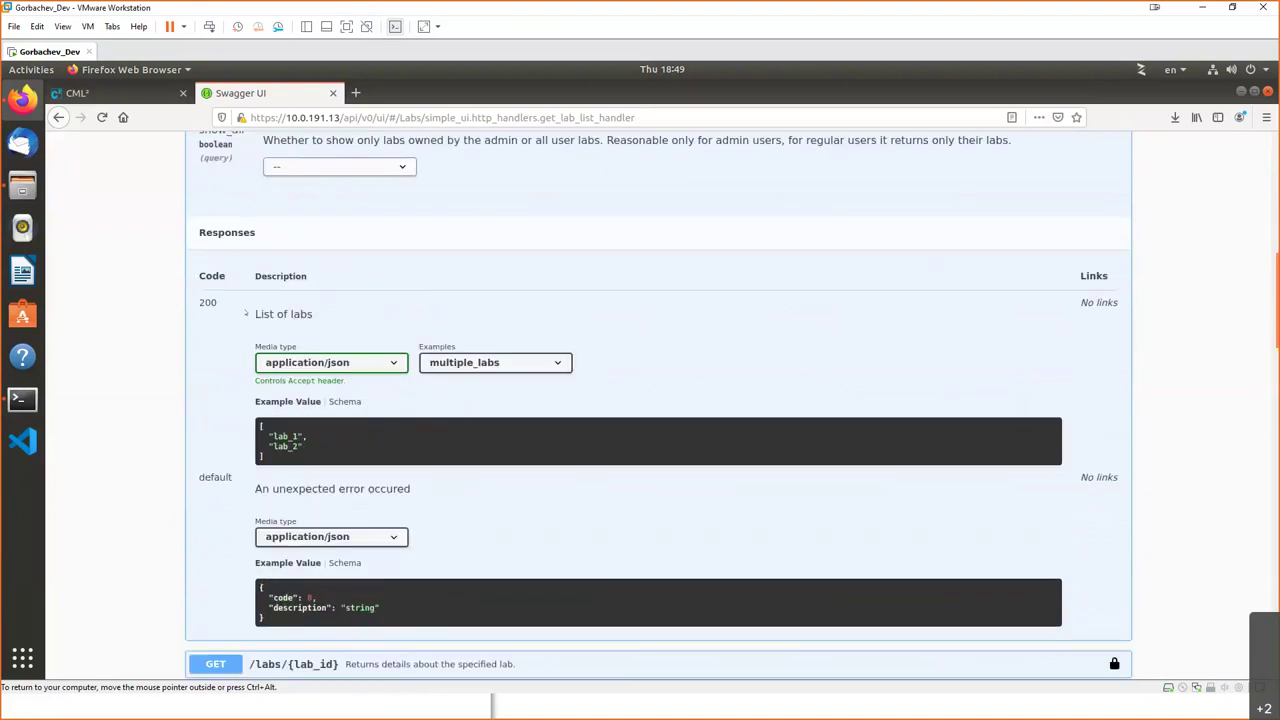
pyautogui.scroll(-4, 236, 335)
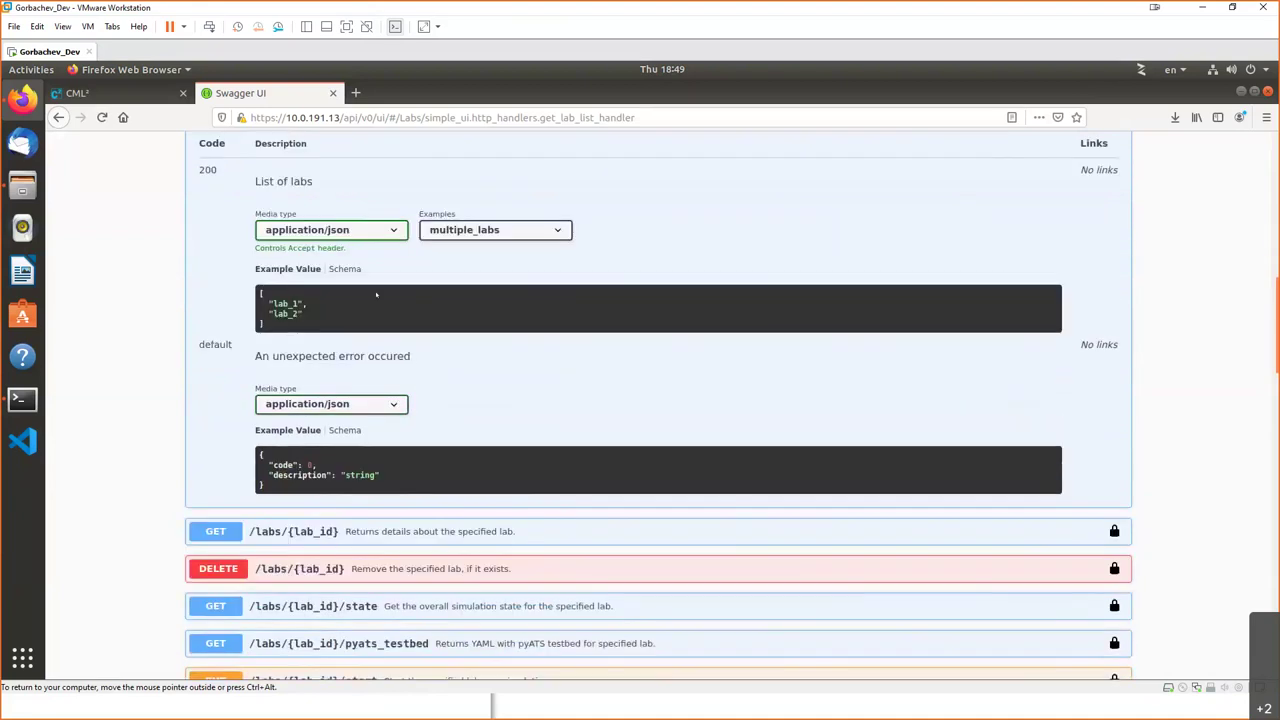
pyautogui.scroll(8, 437, 276)
pyautogui.scroll(2, 461, 276)
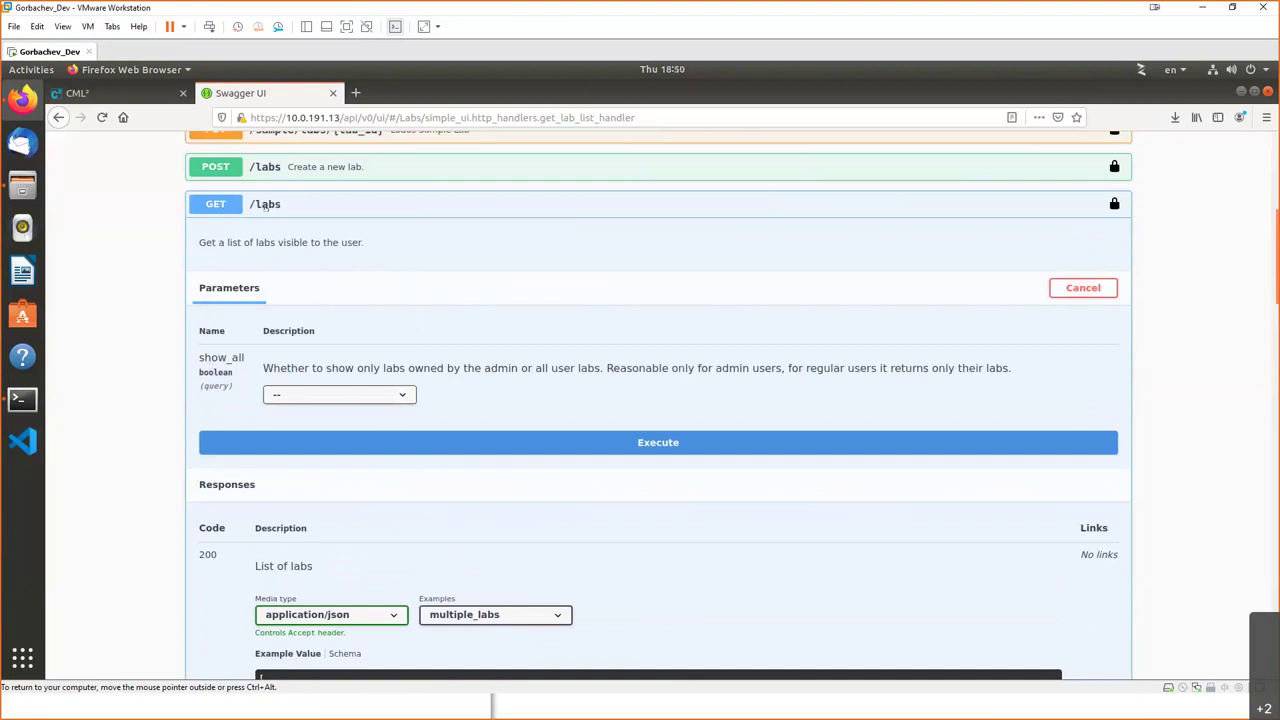
pyautogui.click(401, 396)
# Step: Run GET /labs with show_all set to true
pyautogui.press('Escape')
pyautogui.press('Down')
pyautogui.scroll(-2, 660, 300)
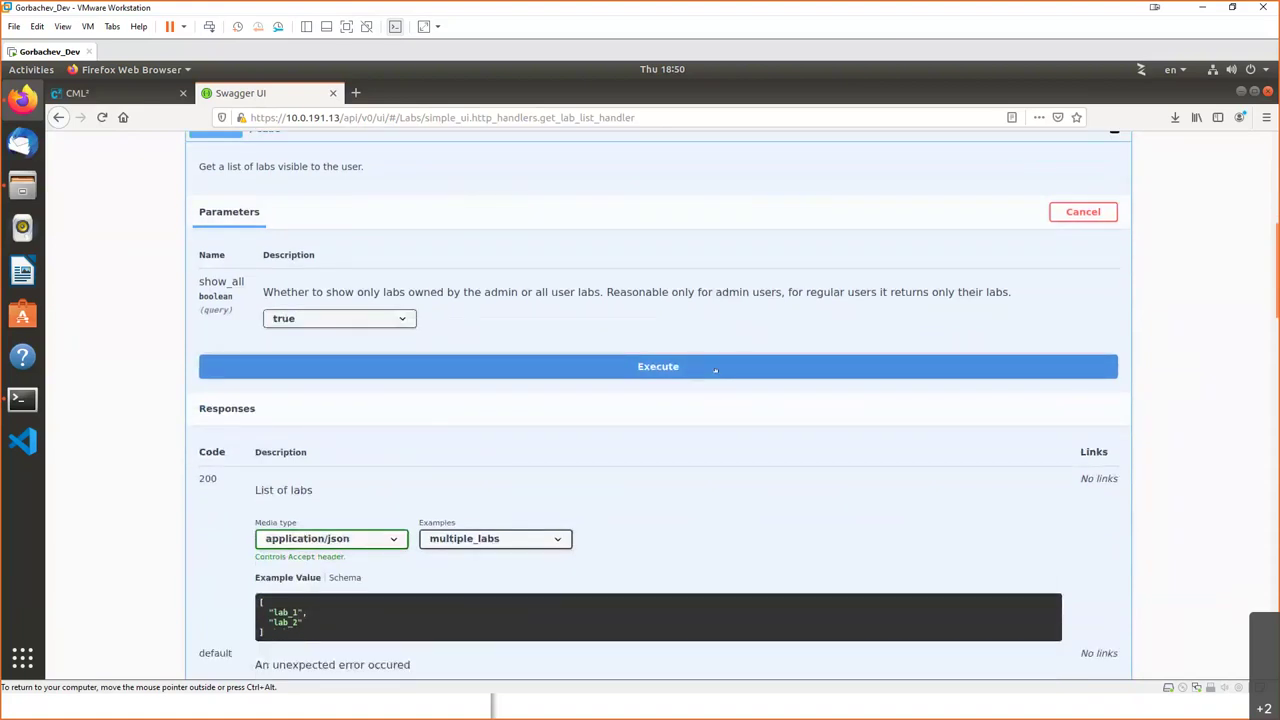
pyautogui.click(715, 370)
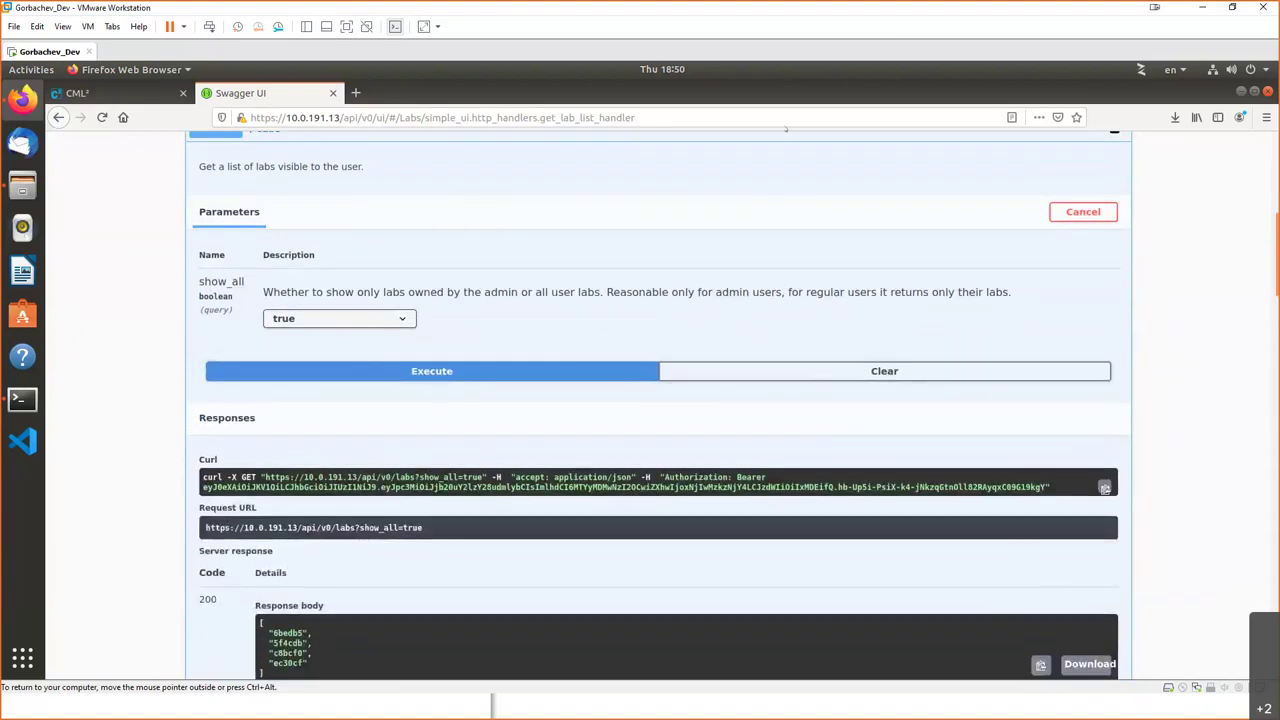
# Step: Review the curl request URL and the four returned lab IDs, selecting lab ec30cf
pyautogui.scroll(-2, 908, 281)
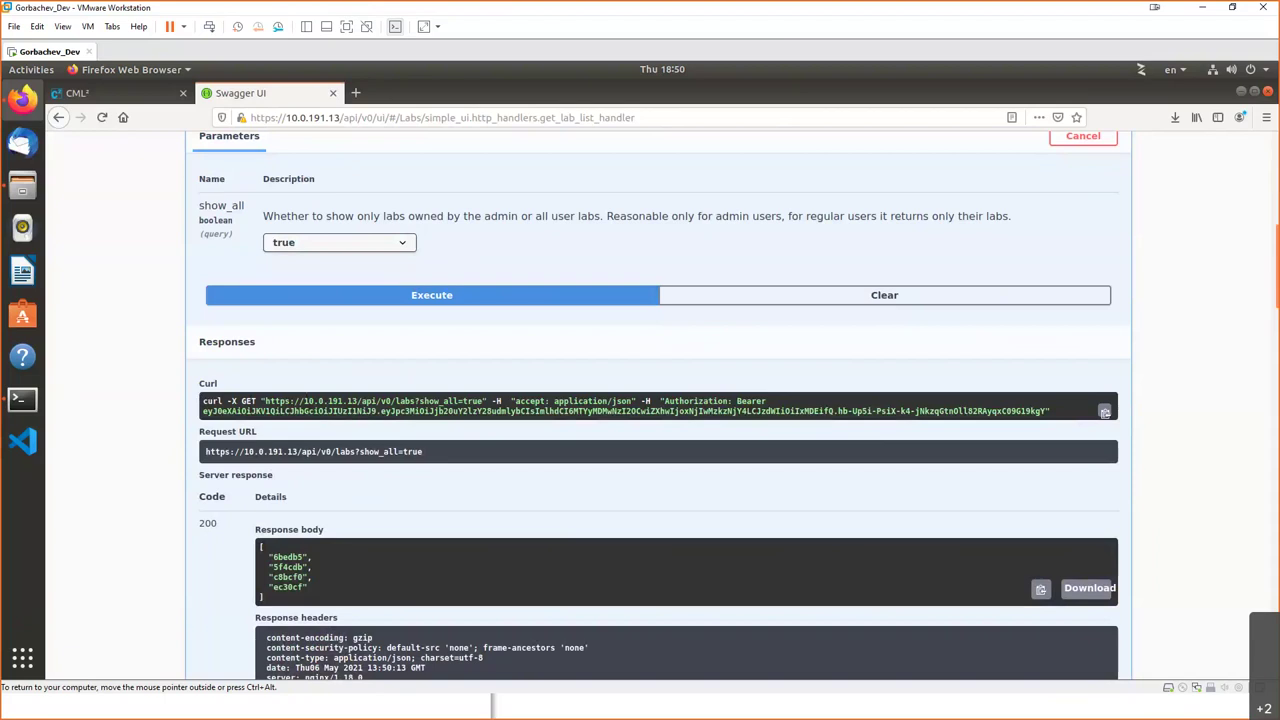
pyautogui.doubleClick(216, 401)
pyautogui.click(216, 401)
pyautogui.moveTo(266, 401); pyautogui.dragTo(484, 401)
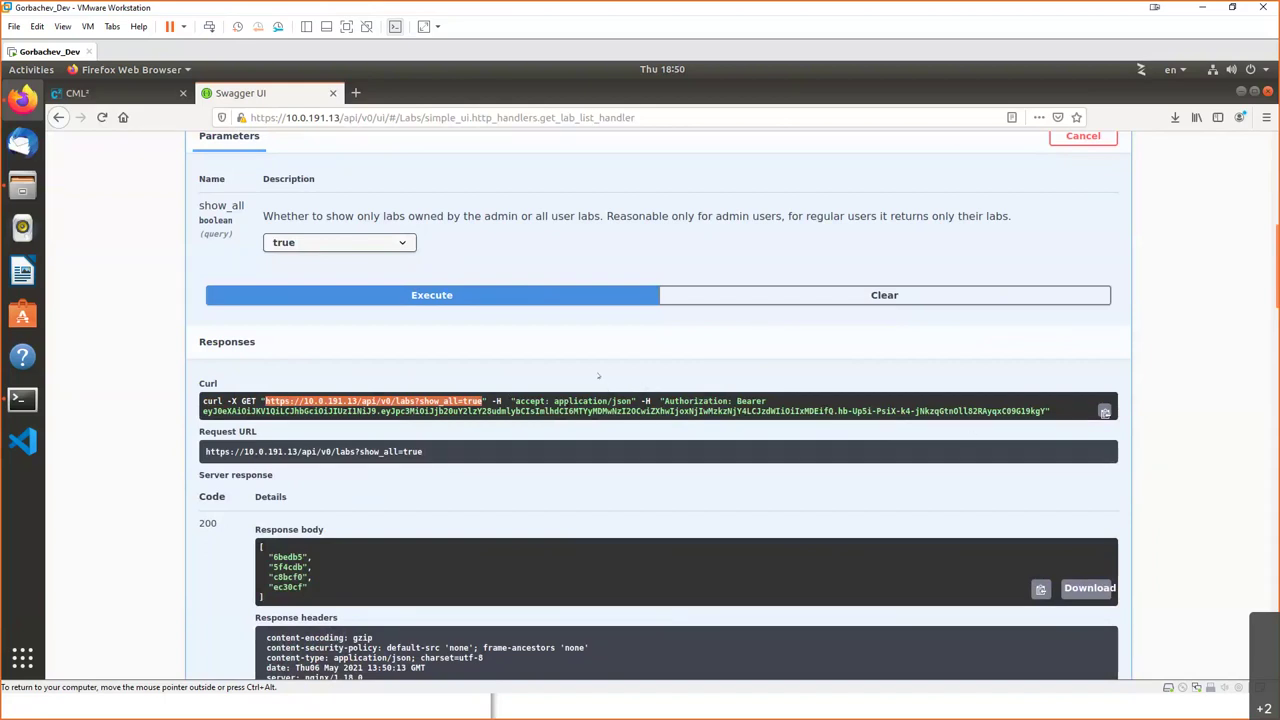
pyautogui.scroll(-2, 598, 376)
pyautogui.scroll(-1, 268, 437)
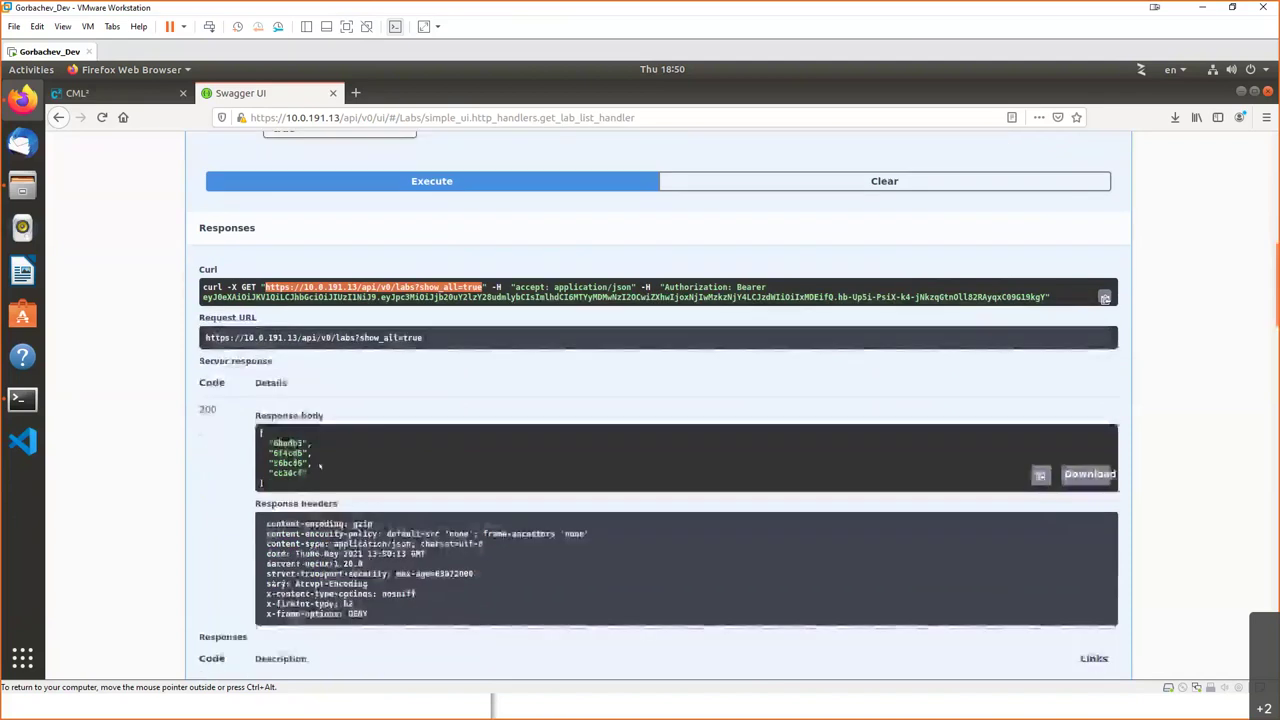
pyautogui.moveTo(262, 443); pyautogui.dragTo(308, 473)
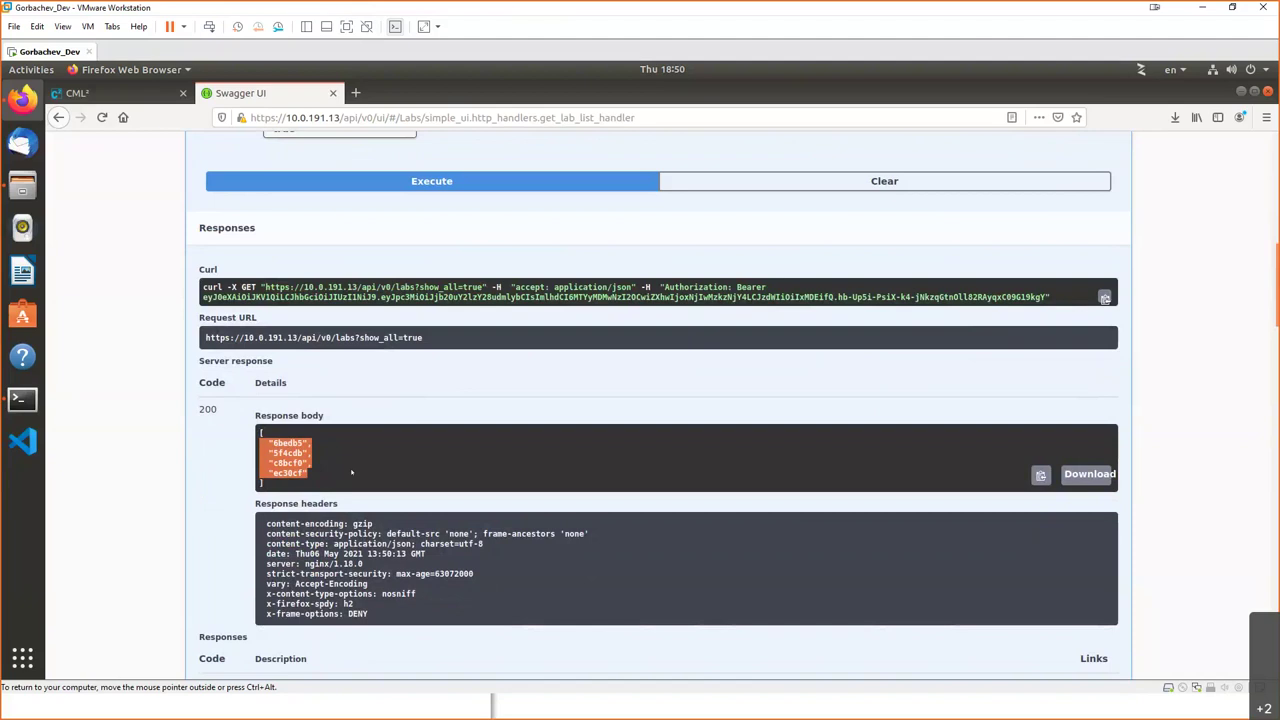
pyautogui.click(351, 471)
pyautogui.scroll(-3, 351, 471)
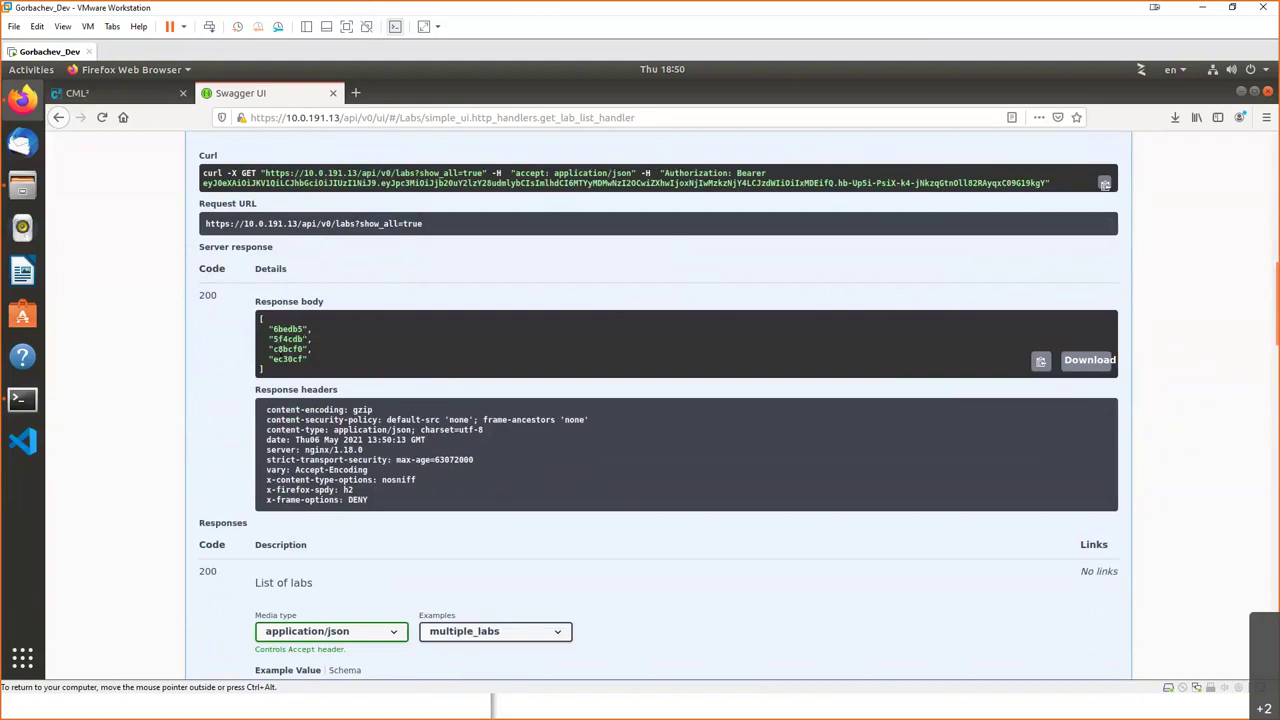
pyautogui.doubleClick(287, 358)
pyautogui.hotkey('ctrl', 'c')
pyautogui.scroll(-5, 420, 350)
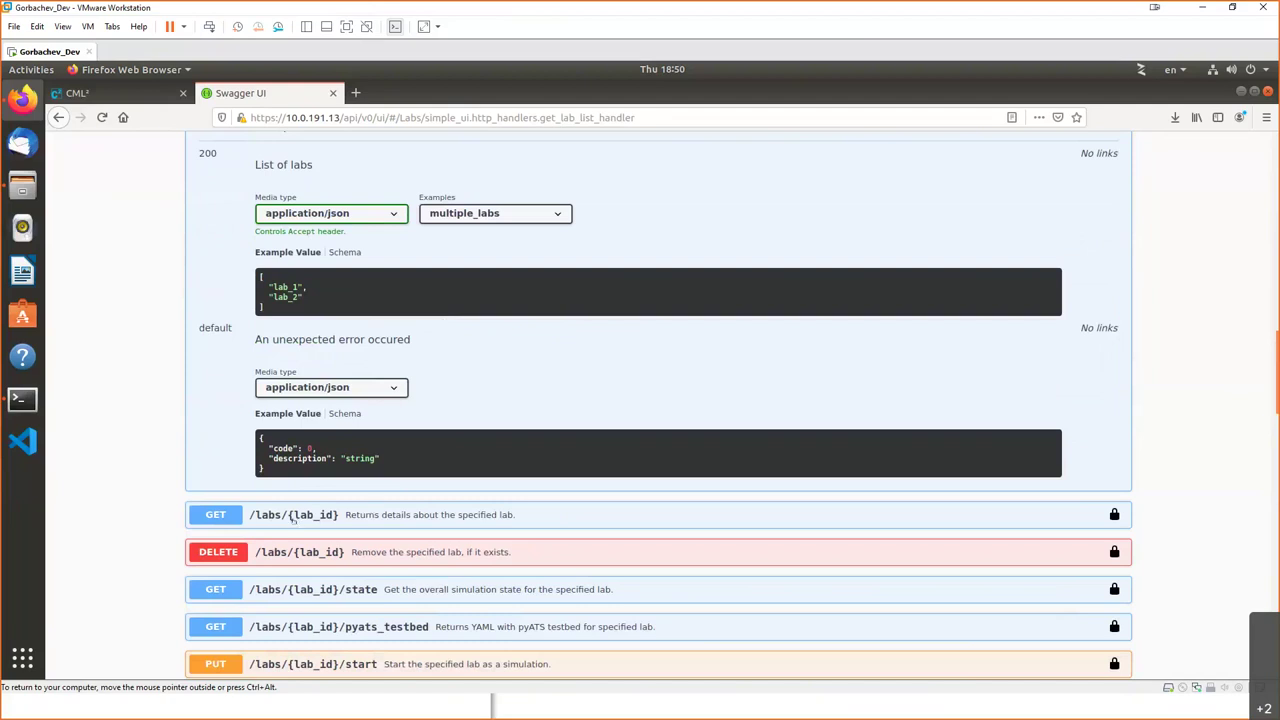
pyautogui.click(292, 515)
# Step: Run GET /labs/{lab_id} with lab_id ec30cf
pyautogui.scroll(-3, 400, 480)
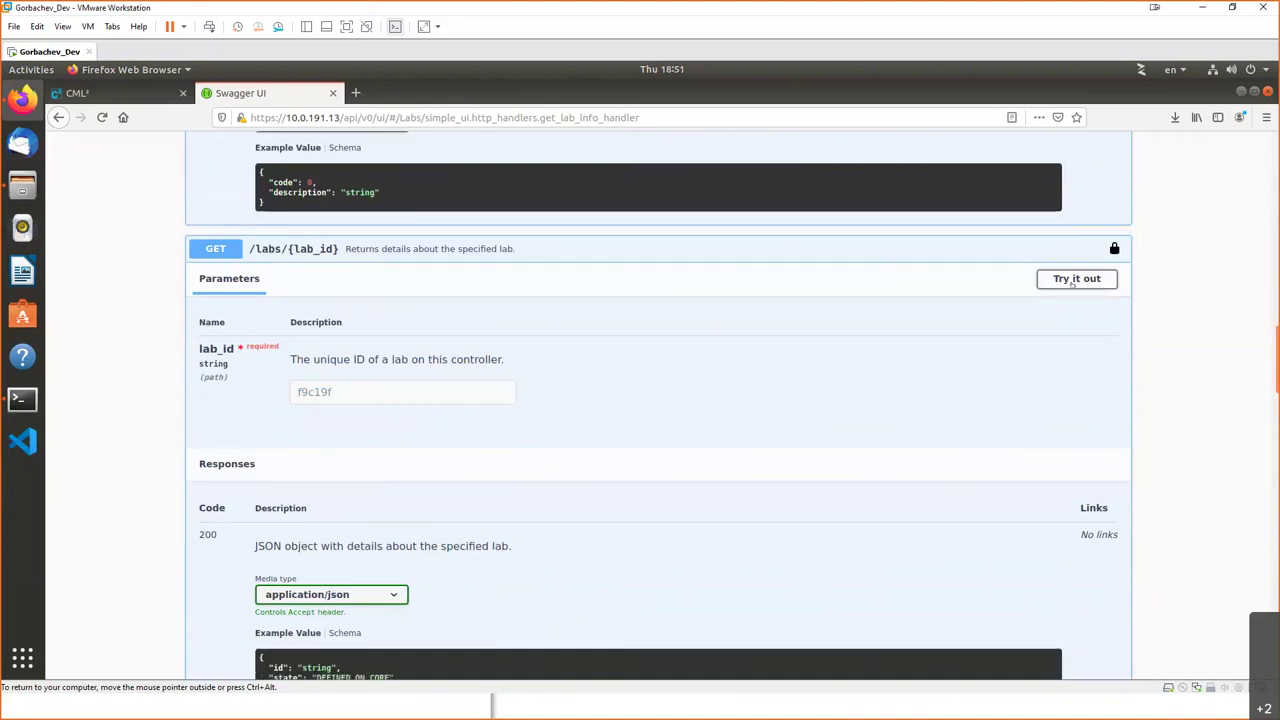
pyautogui.click(1073, 280)
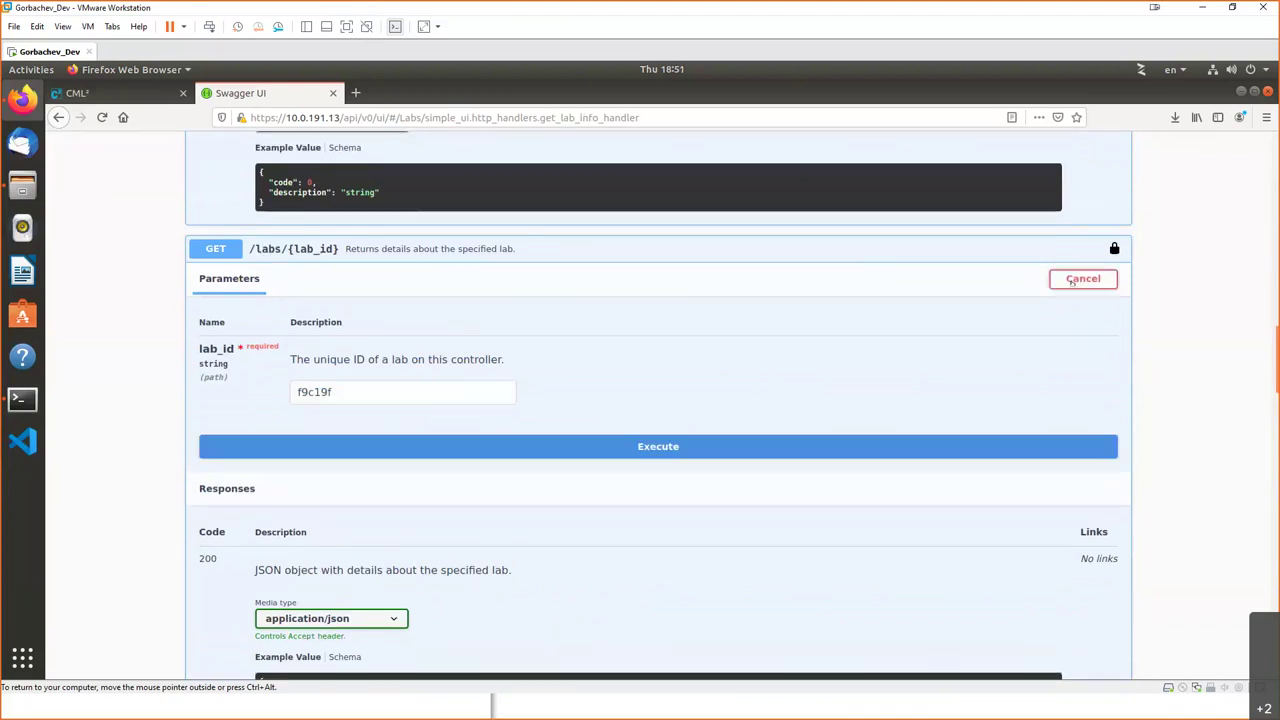
pyautogui.doubleClick(401, 391)
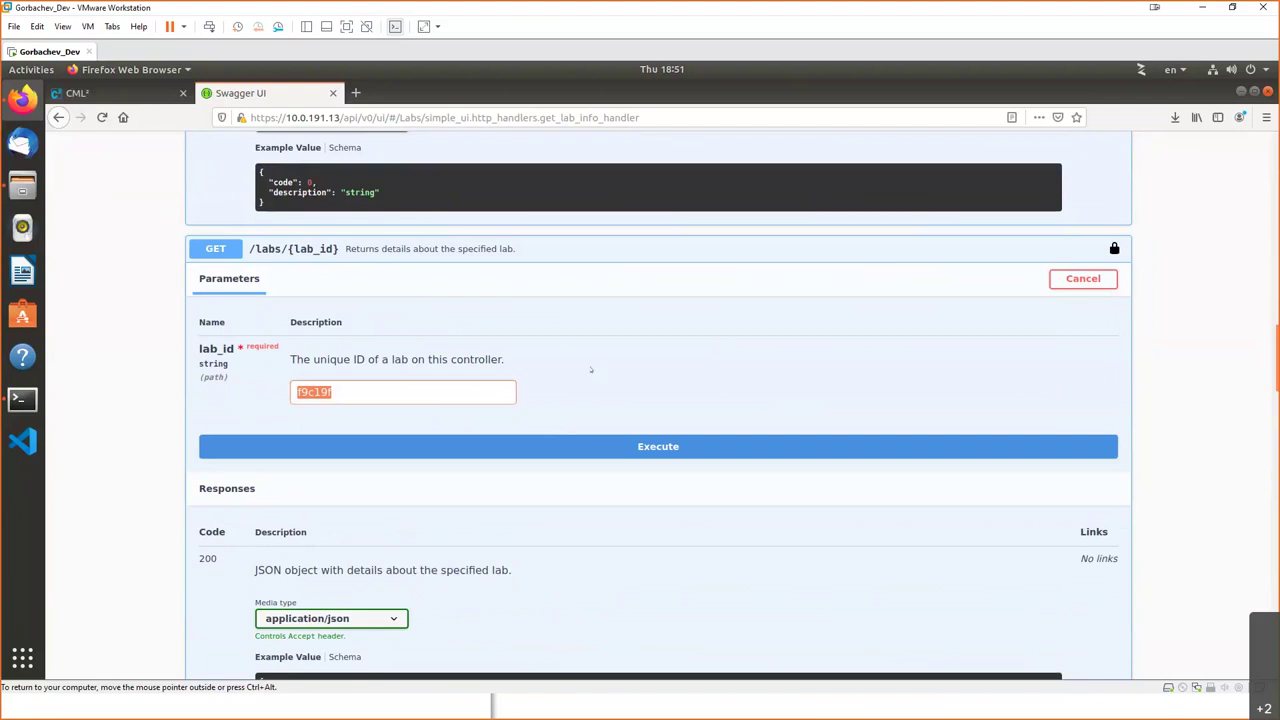
pyautogui.hotkey('ctrl', 'v')
pyautogui.click(658, 447)
pyautogui.scroll(-2, 658, 447)
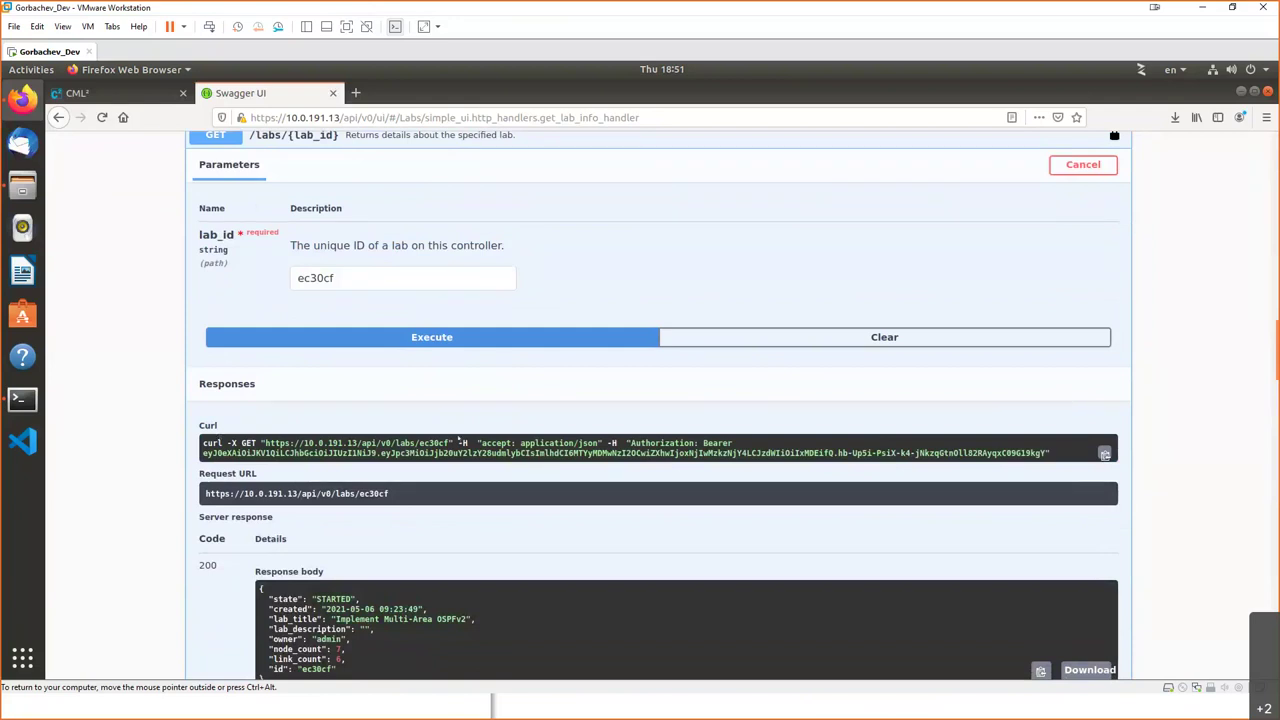
# Step: Inspect the lab details: created time, title Implement Multi-Area OSPFv2, owner, 7 nodes, 6 links
pyautogui.moveTo(203, 442); pyautogui.dragTo(474, 438)
pyautogui.scroll(-1, 474, 438)
pyautogui.scroll(-3, 474, 427)
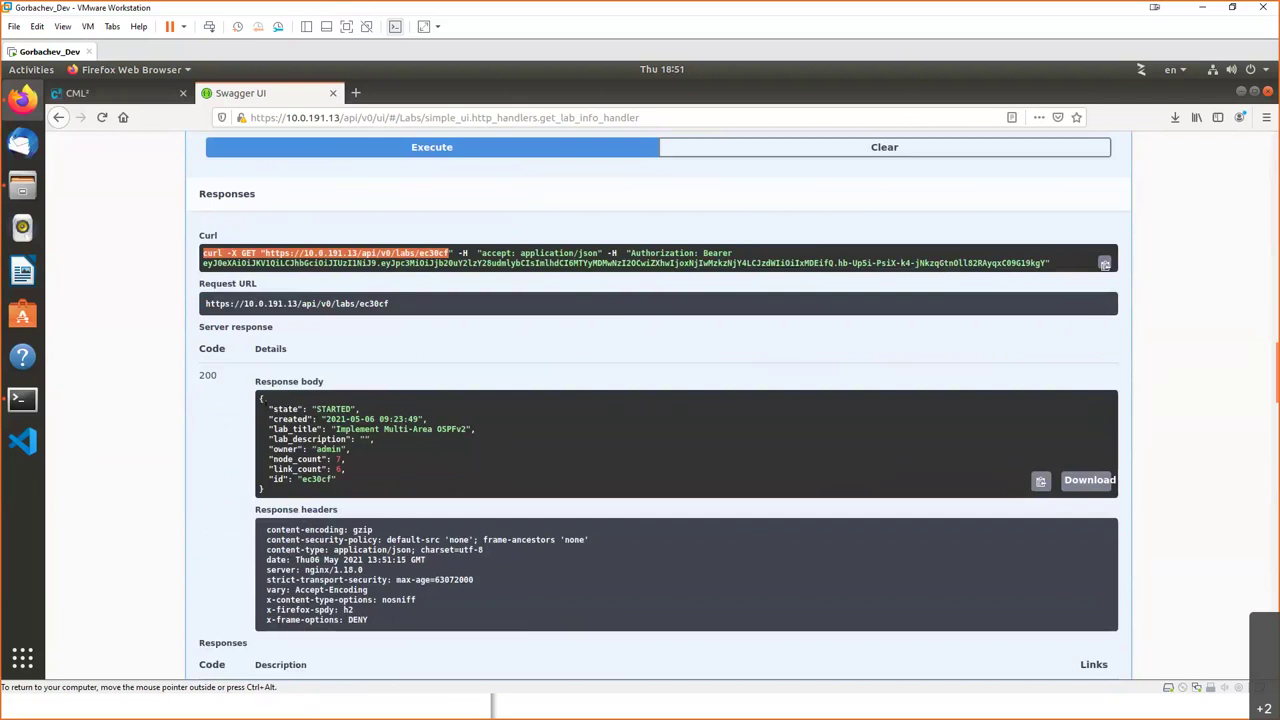
pyautogui.moveTo(358, 410); pyautogui.dragTo(428, 419)
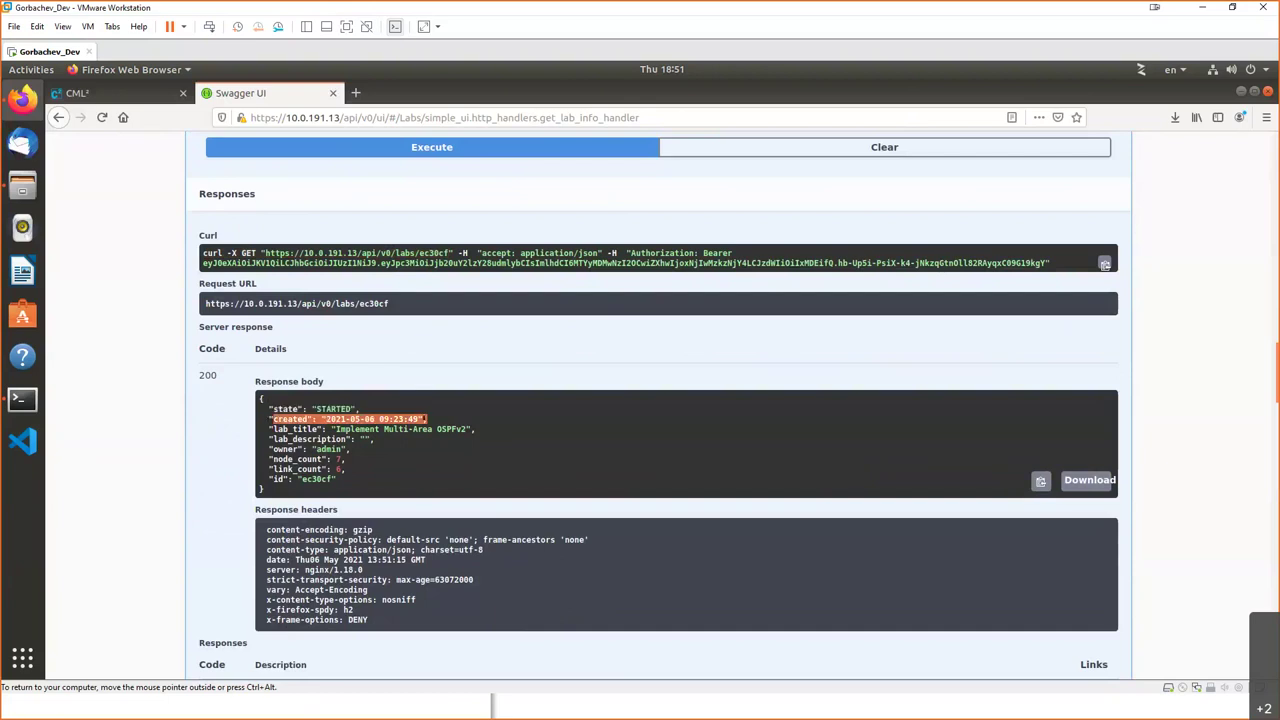
pyautogui.moveTo(331, 428); pyautogui.dragTo(485, 429)
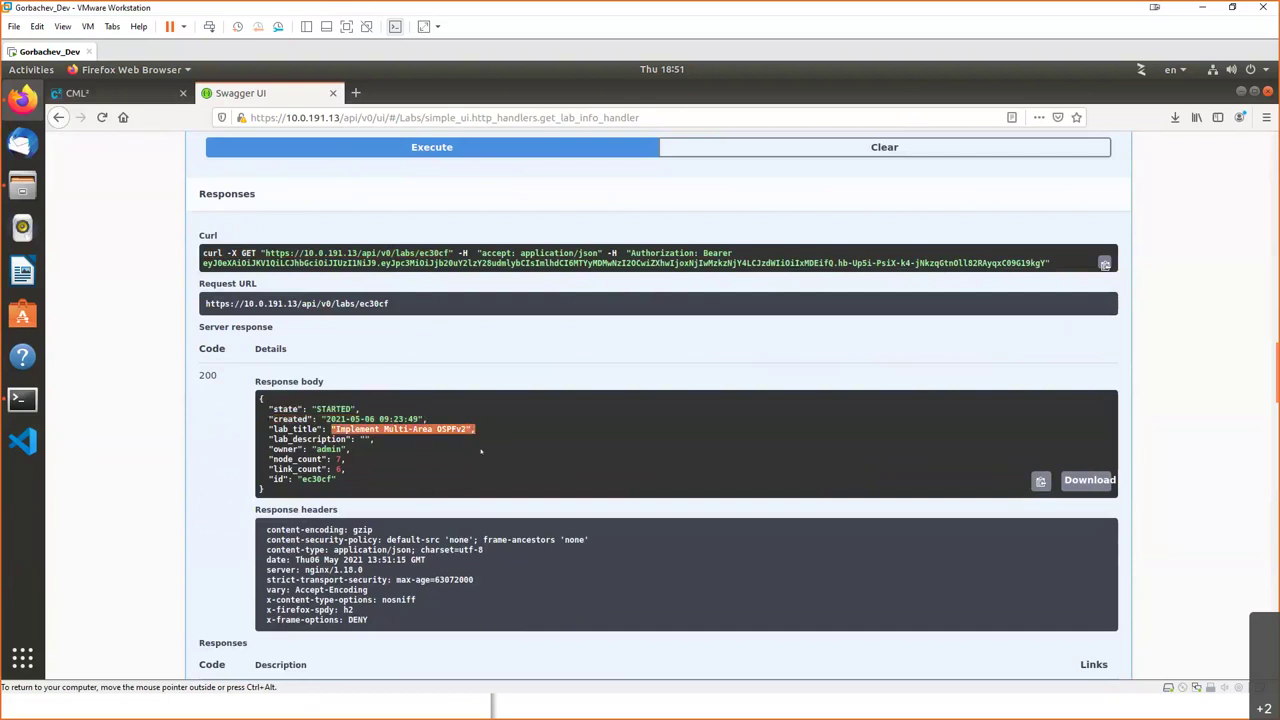
pyautogui.moveTo(306, 439); pyautogui.dragTo(407, 435)
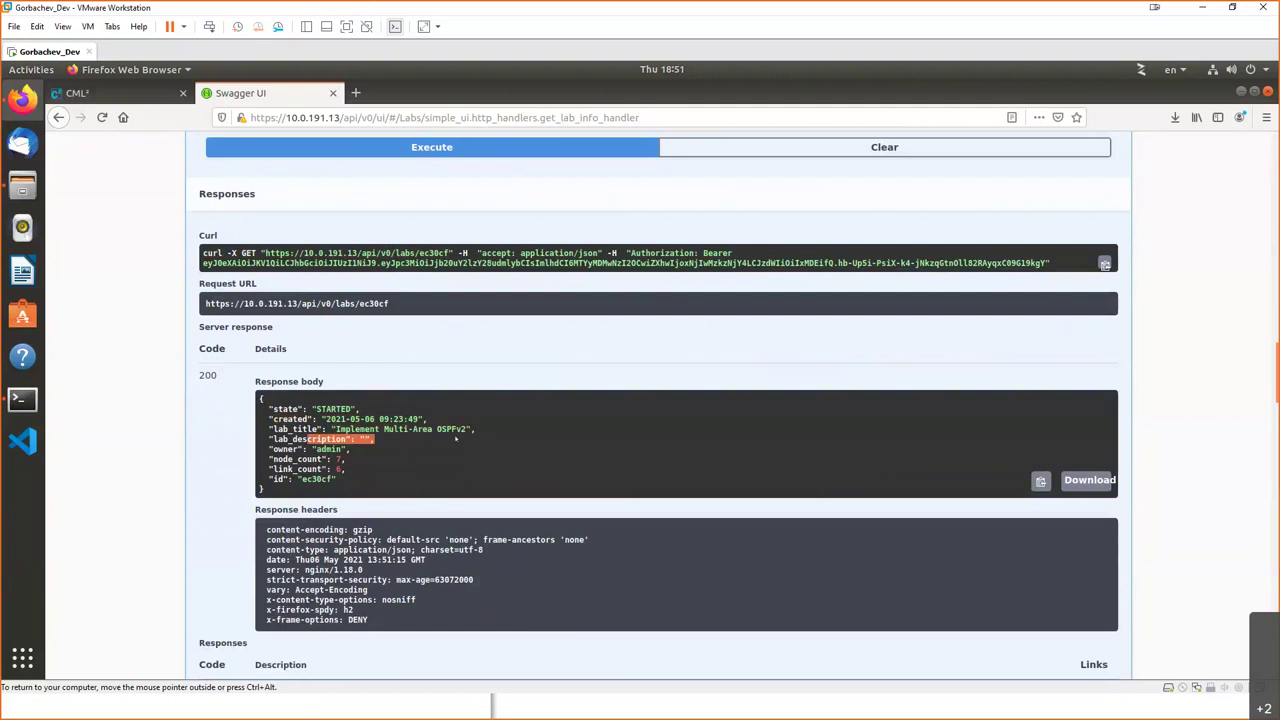
pyautogui.moveTo(284, 449); pyautogui.dragTo(362, 451)
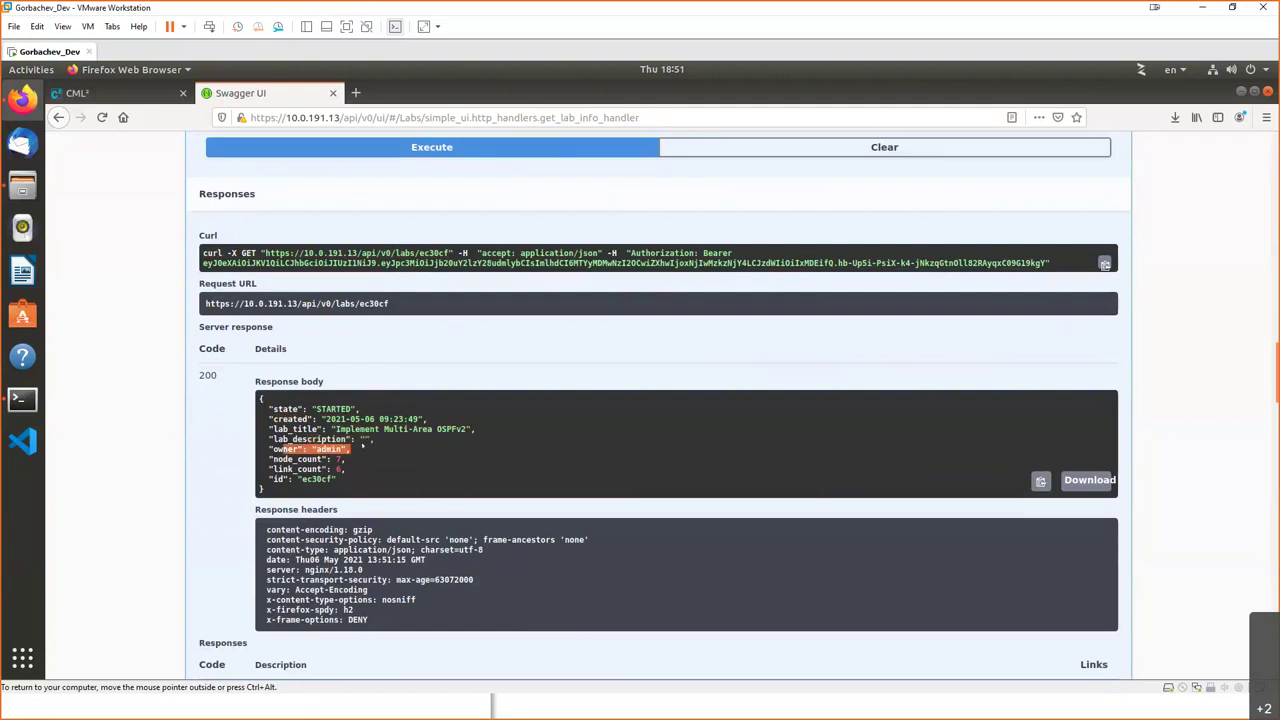
pyautogui.moveTo(265, 459); pyautogui.dragTo(355, 457)
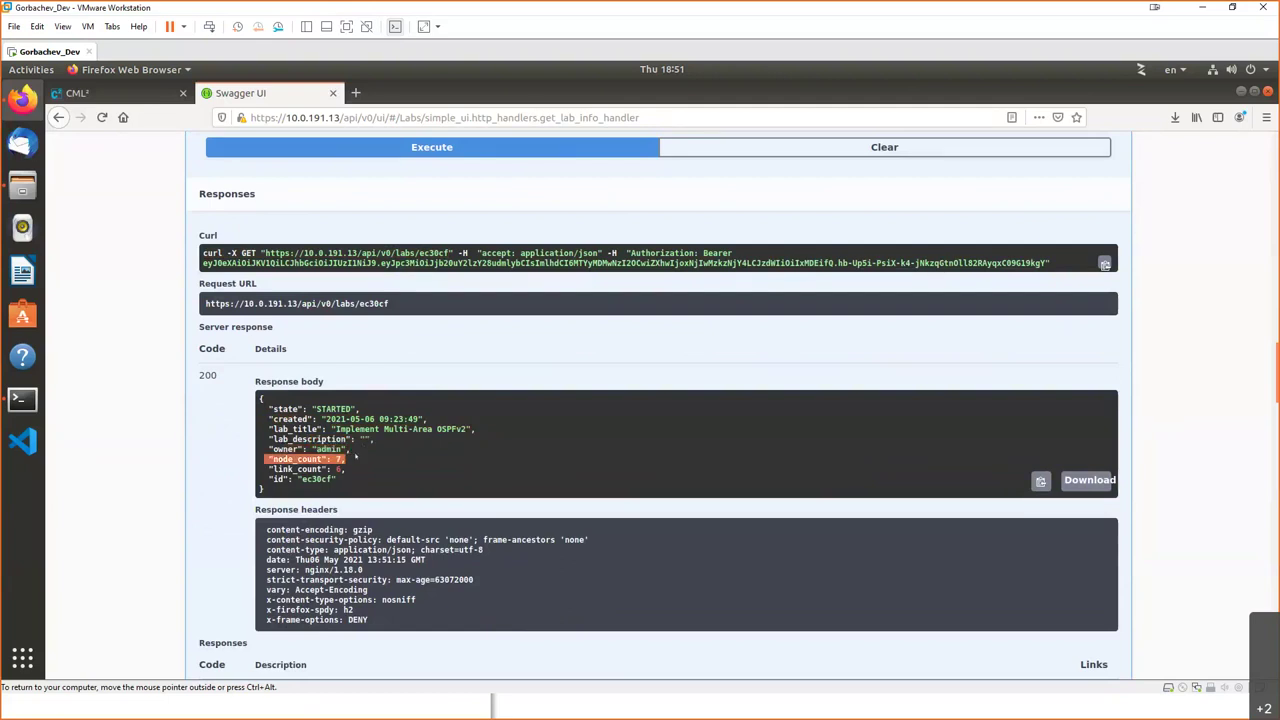
pyautogui.hotkey('ctrl', '+')
pyautogui.hotkey('ctrl', '+')
pyautogui.hotkey('ctrl', '+')
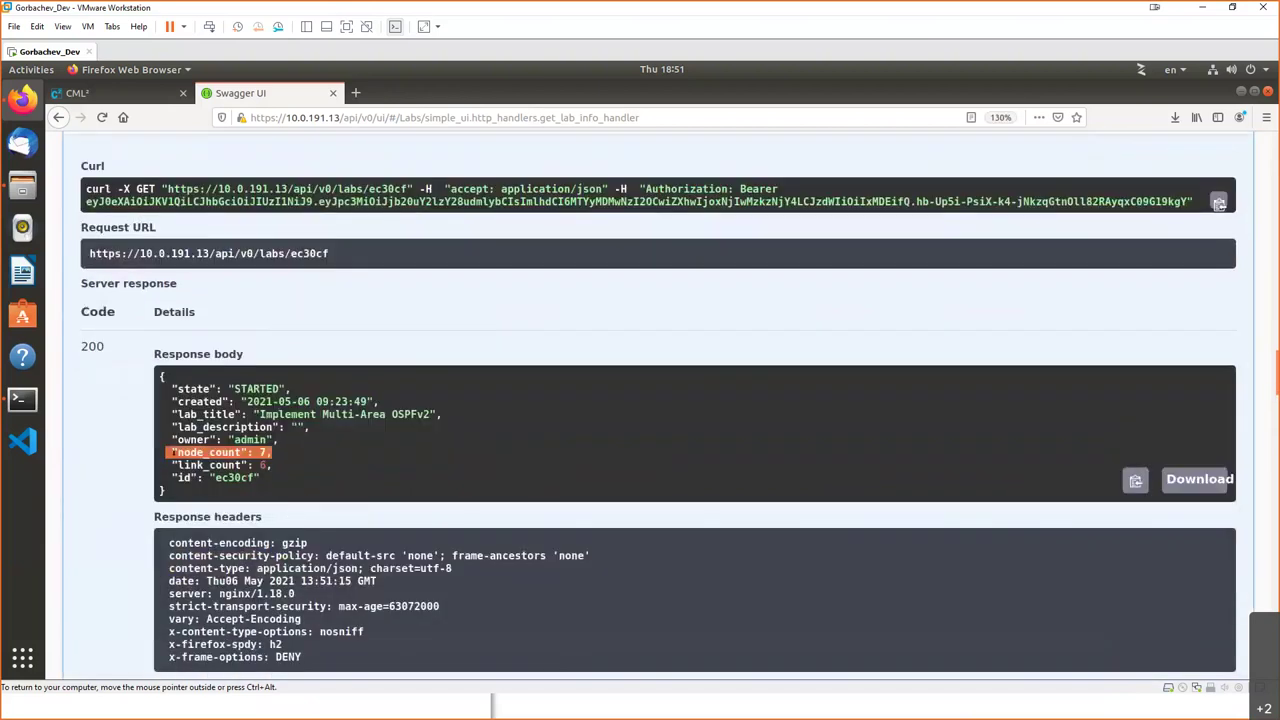
pyautogui.moveTo(172, 465); pyautogui.dragTo(304, 468)
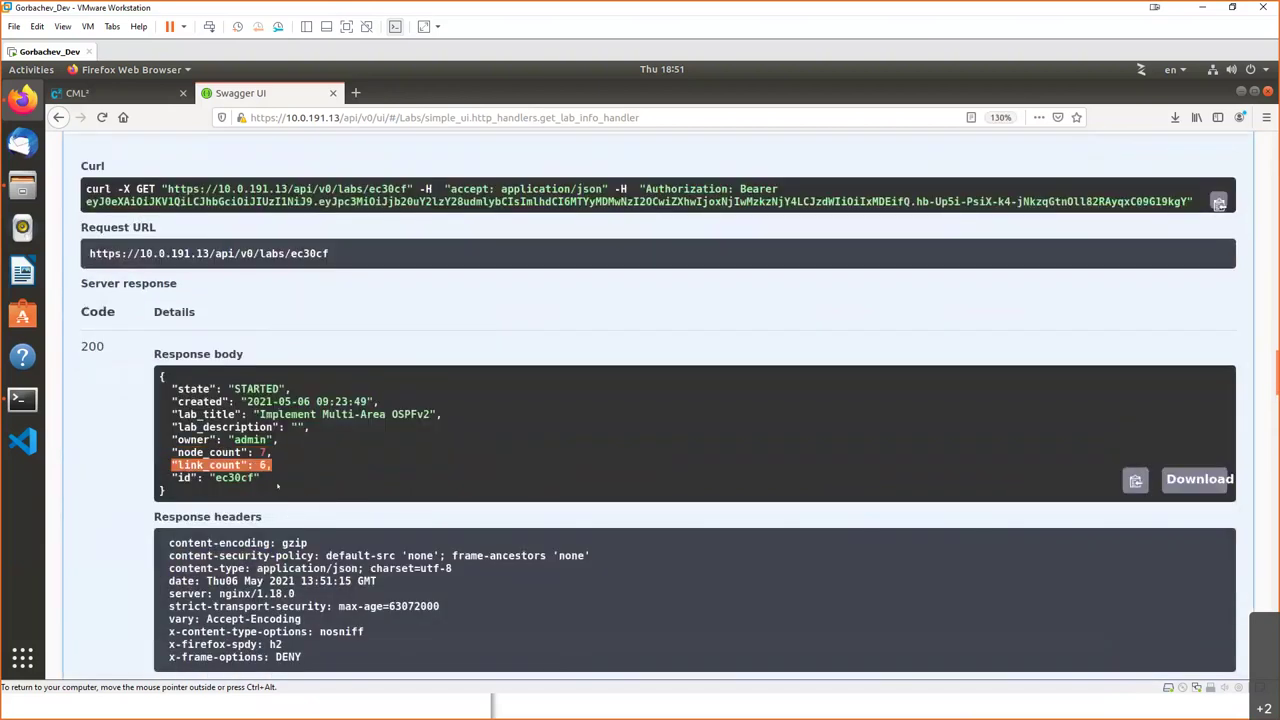
pyautogui.moveTo(172, 477); pyautogui.dragTo(288, 487)
pyautogui.hotkey('ctrl', '-')
pyautogui.hotkey('ctrl', '-')
pyautogui.hotkey('ctrl', '-')
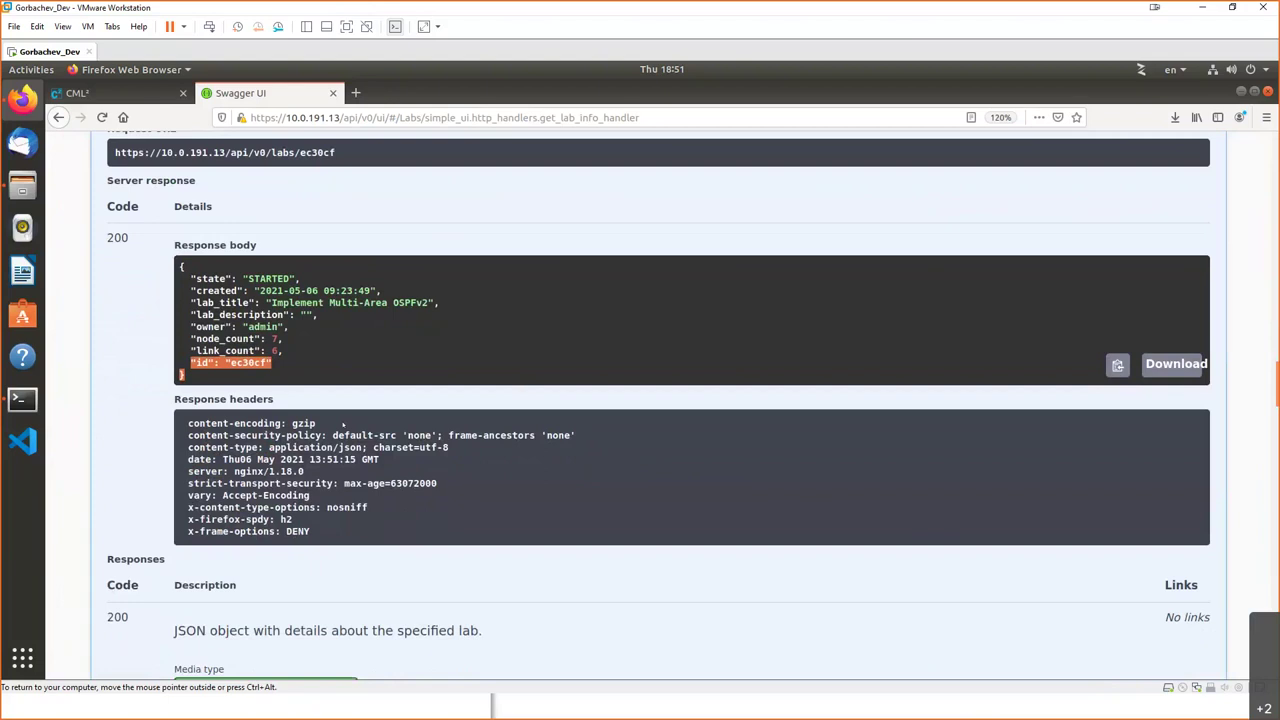
# Step: Collapse the GET /labs and GET /labs/{lab_id} operations and close the Swagger page
pyautogui.scroll(-3, 335, 421)
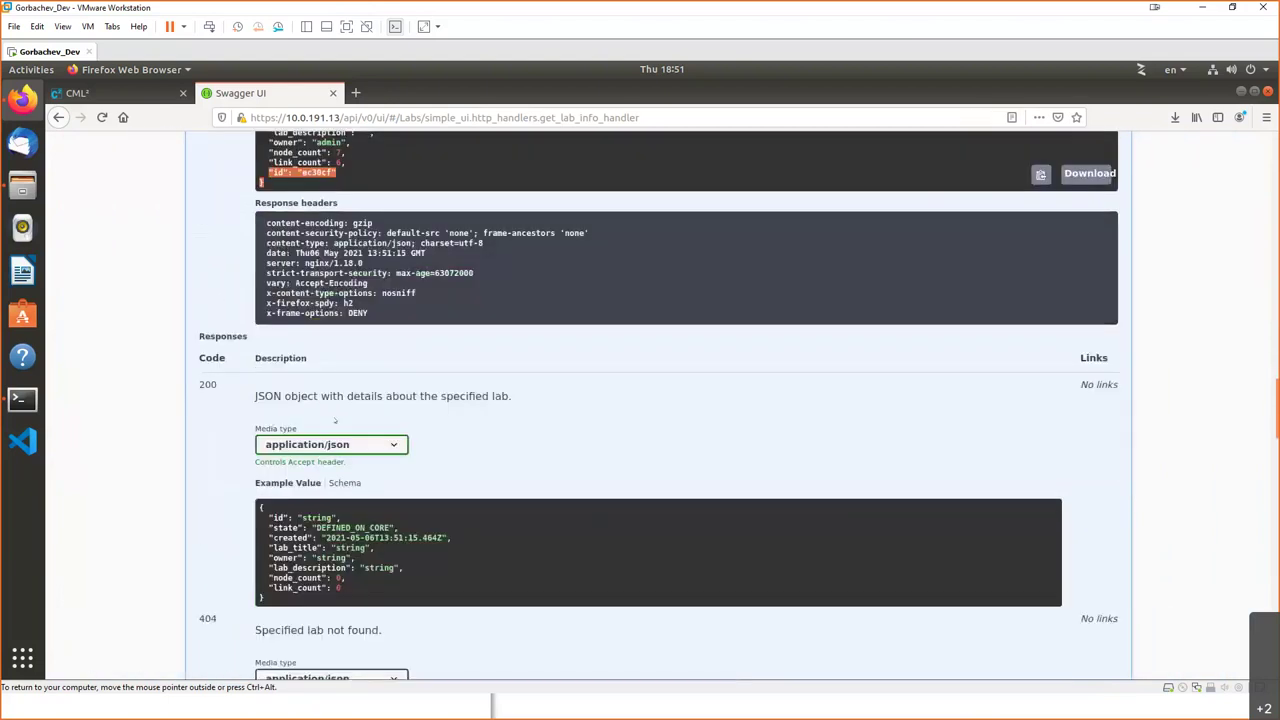
pyautogui.scroll(20, 383, 320)
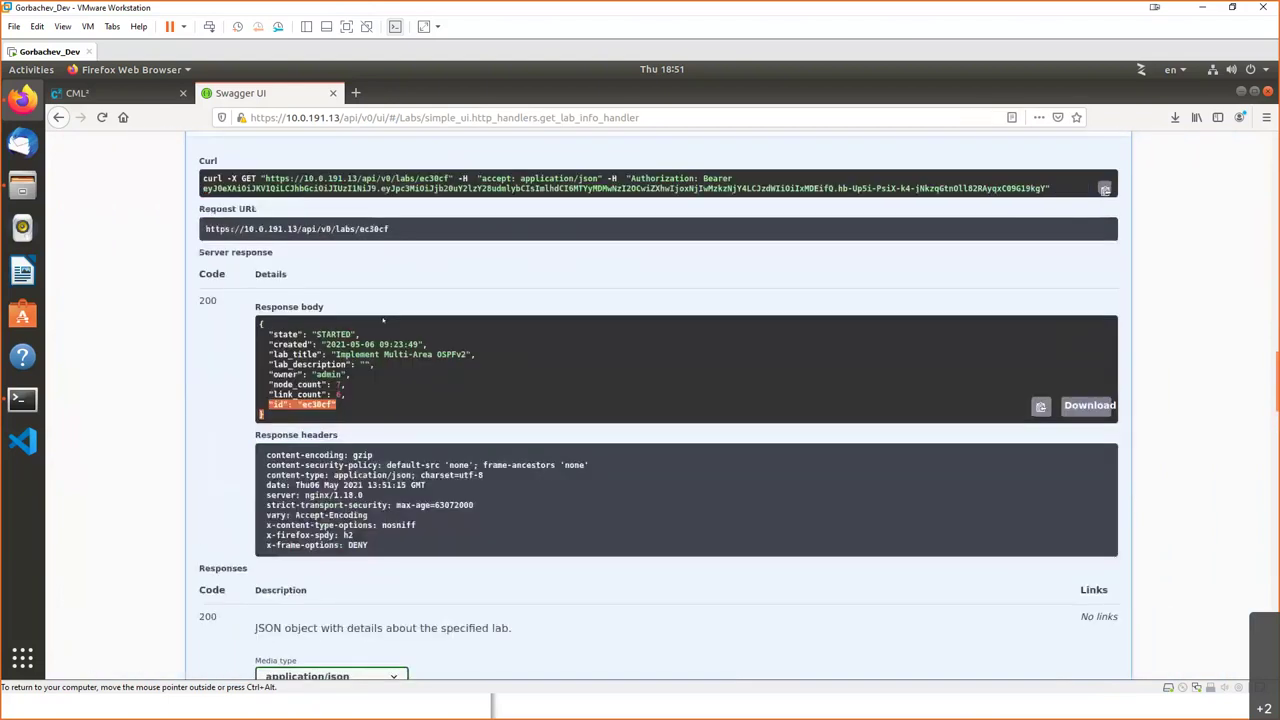
pyautogui.scroll(15, 383, 320)
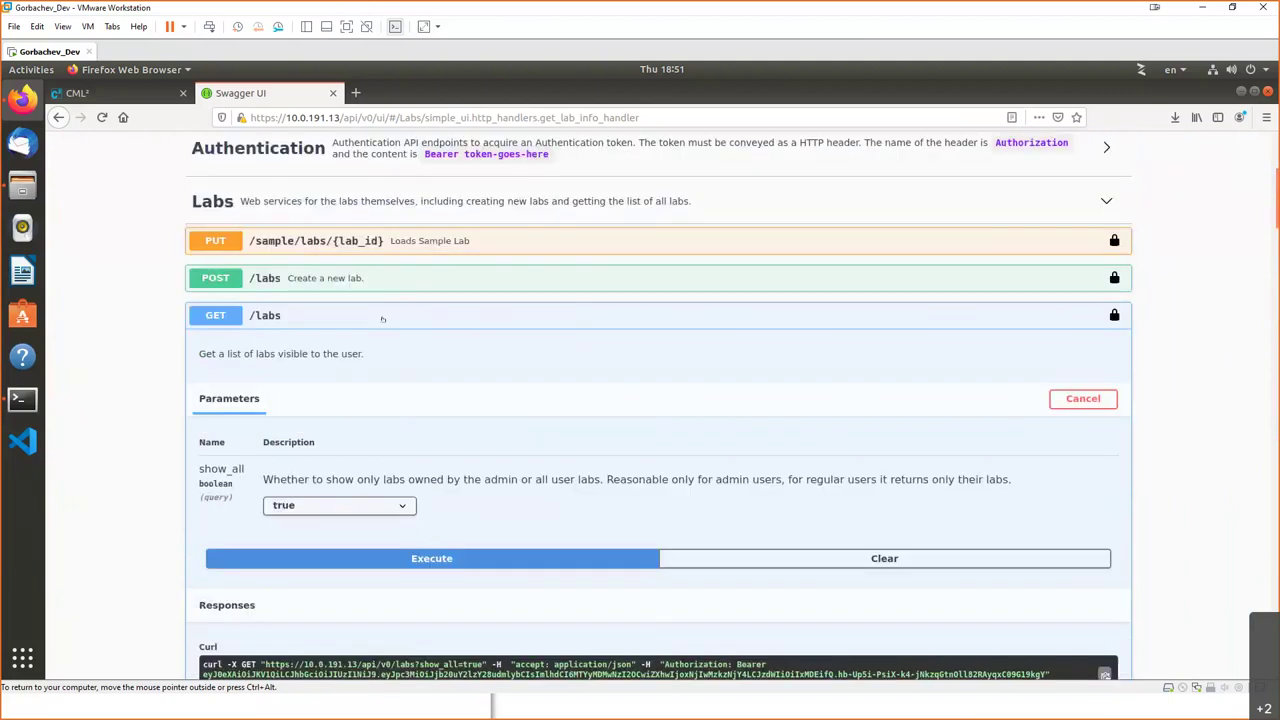
pyautogui.scroll(-2, 418, 519)
pyautogui.click(302, 495)
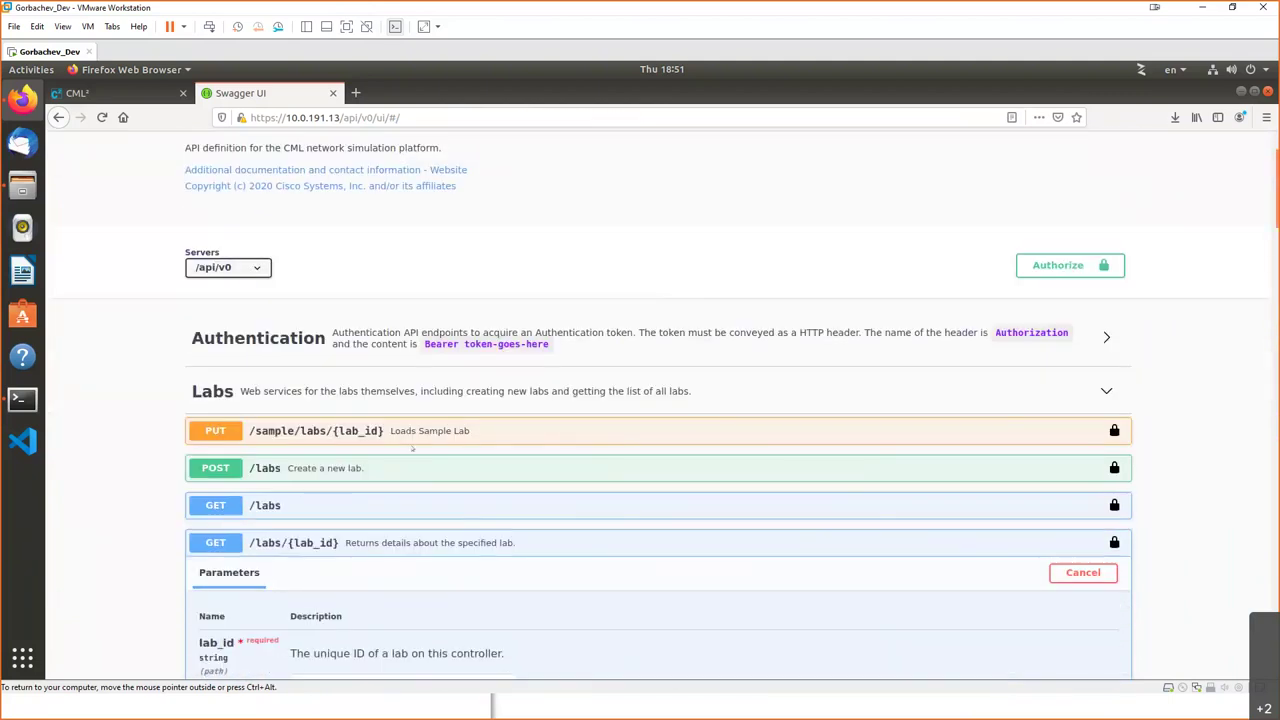
pyautogui.click(378, 544)
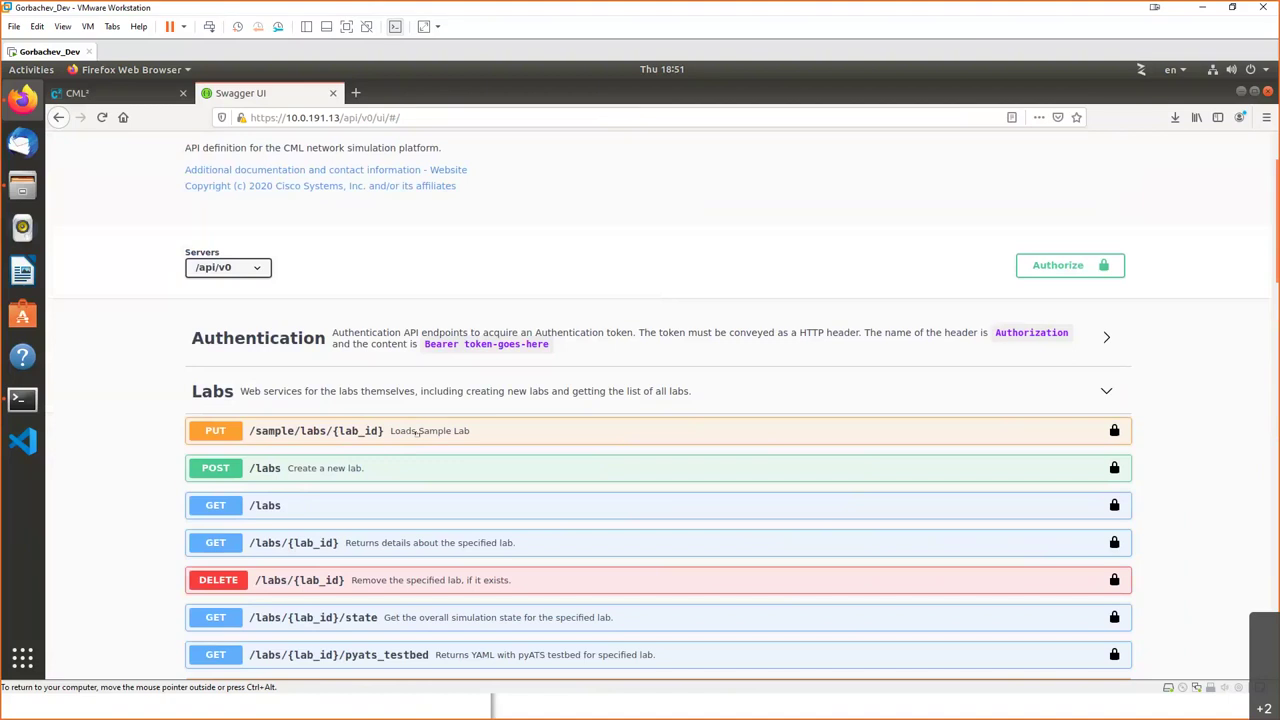
pyautogui.scroll(-1, 440, 420)
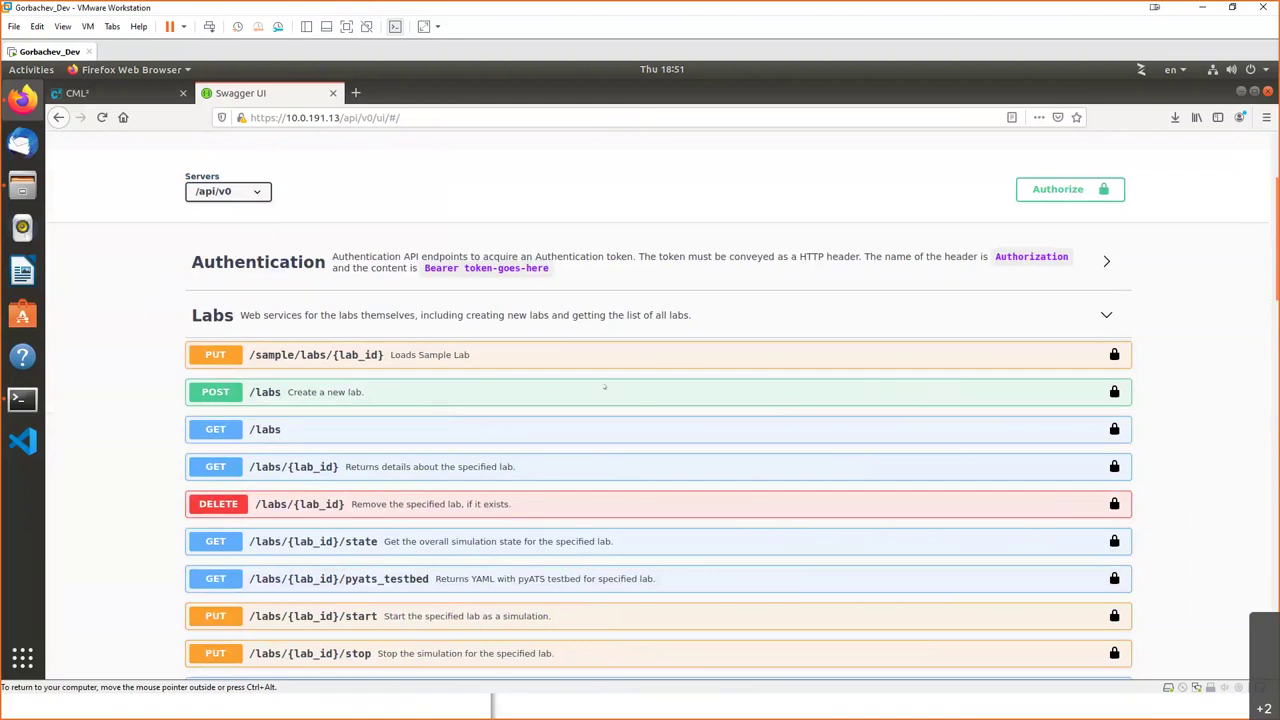
pyautogui.scroll(3, 600, 303)
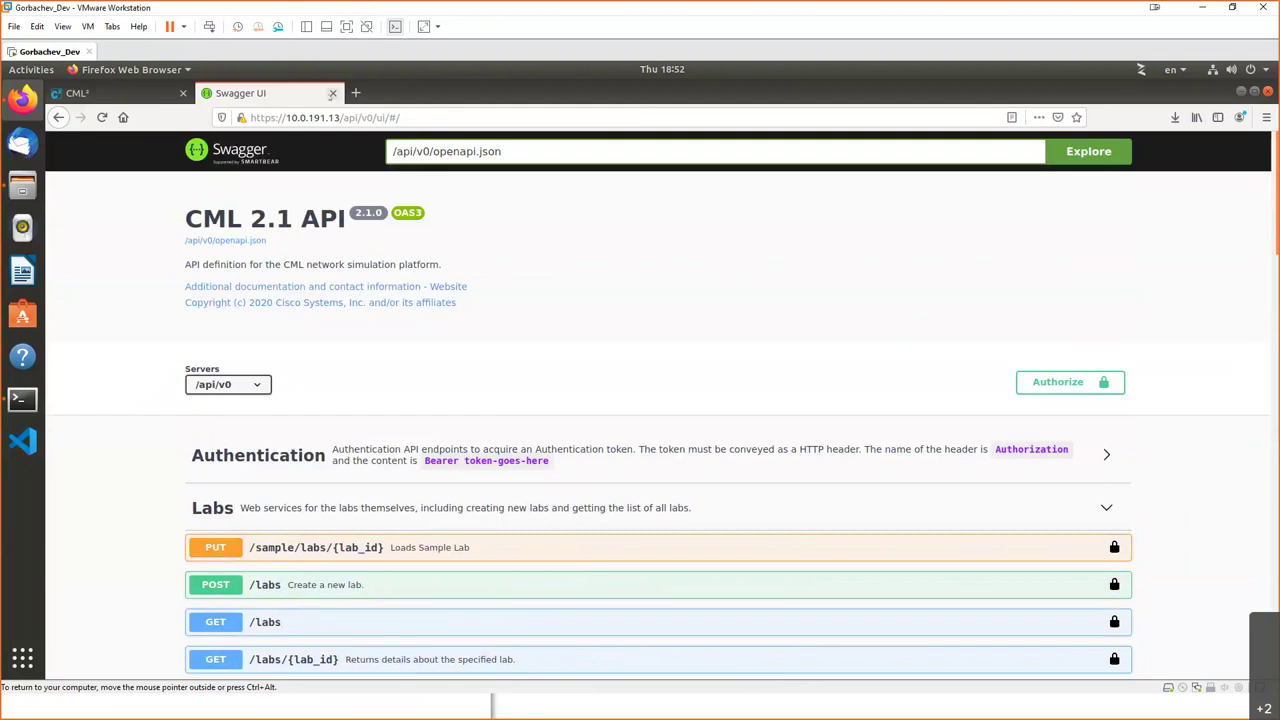
pyautogui.click(333, 93)
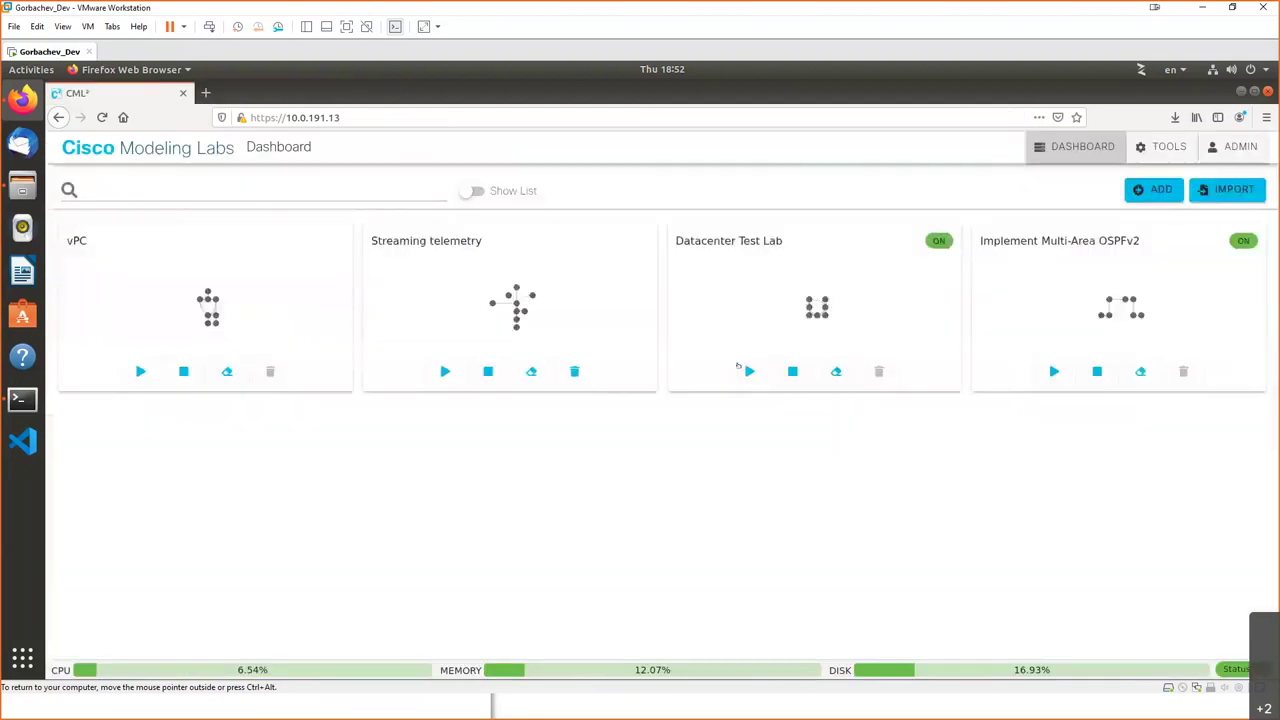
# Step: Open the Client Library documentation from the CML dashboard's TOOLS menu
pyautogui.click(1153, 152)
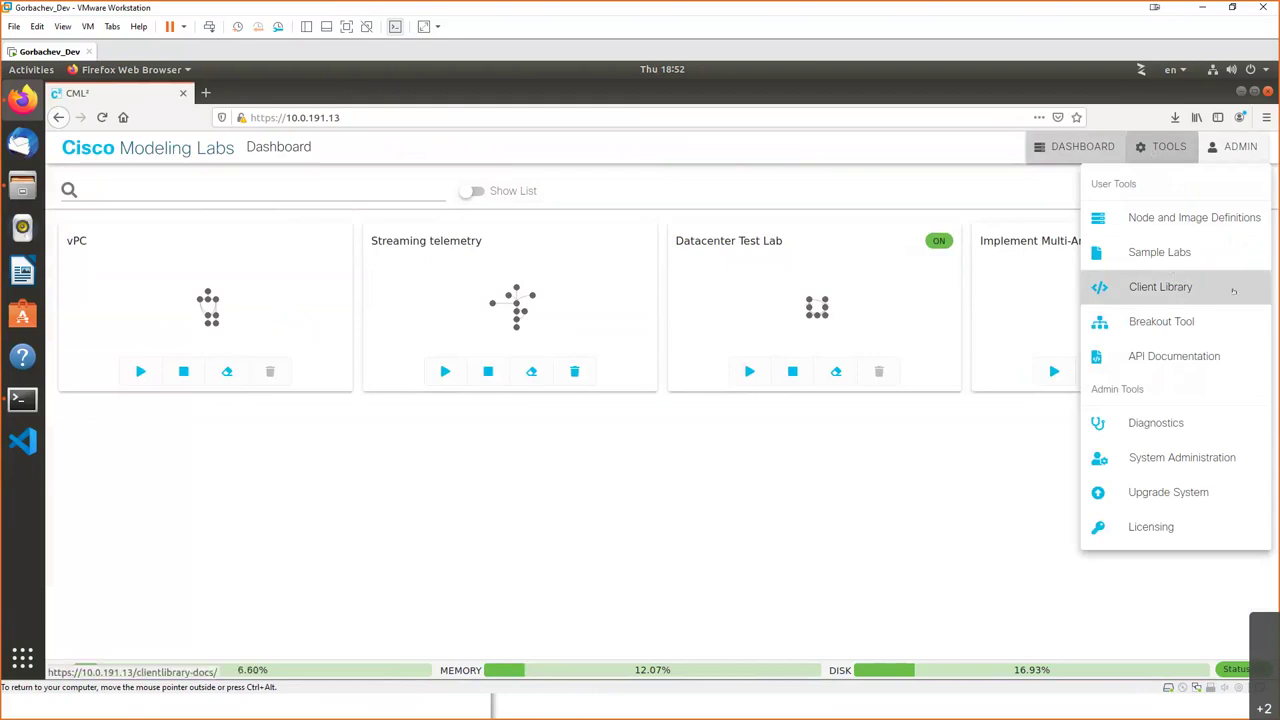
pyautogui.click(1160, 287)
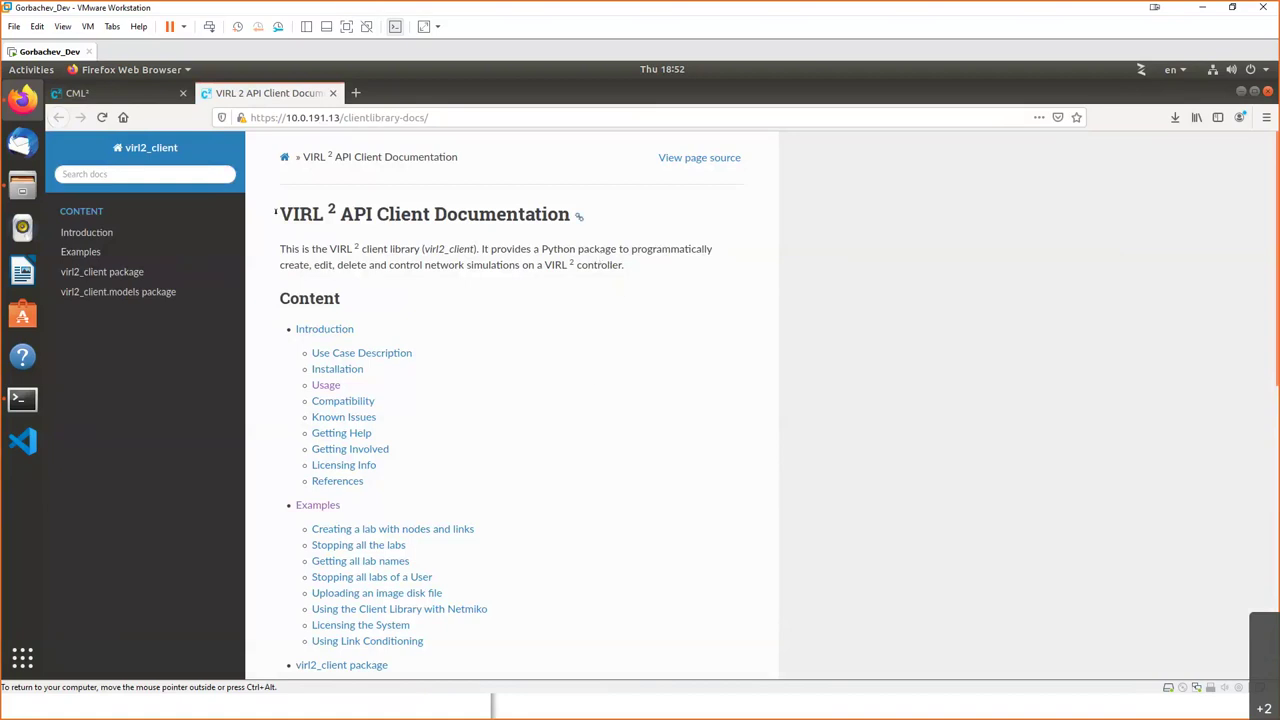
# Step: Highlight the VIRL2 heading and scroll through the documentation overview
pyautogui.doubleClick(301, 214)
pyautogui.moveTo(301, 214); pyautogui.dragTo(332, 208)
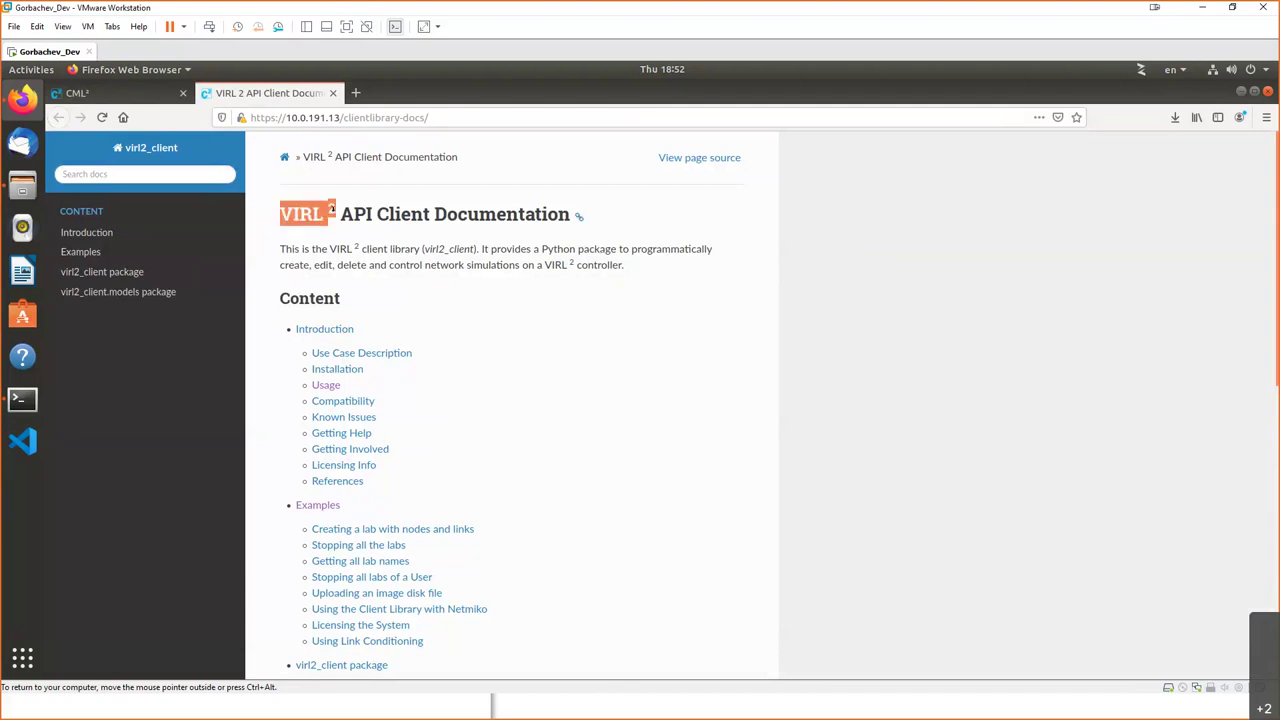
pyautogui.click(435, 216)
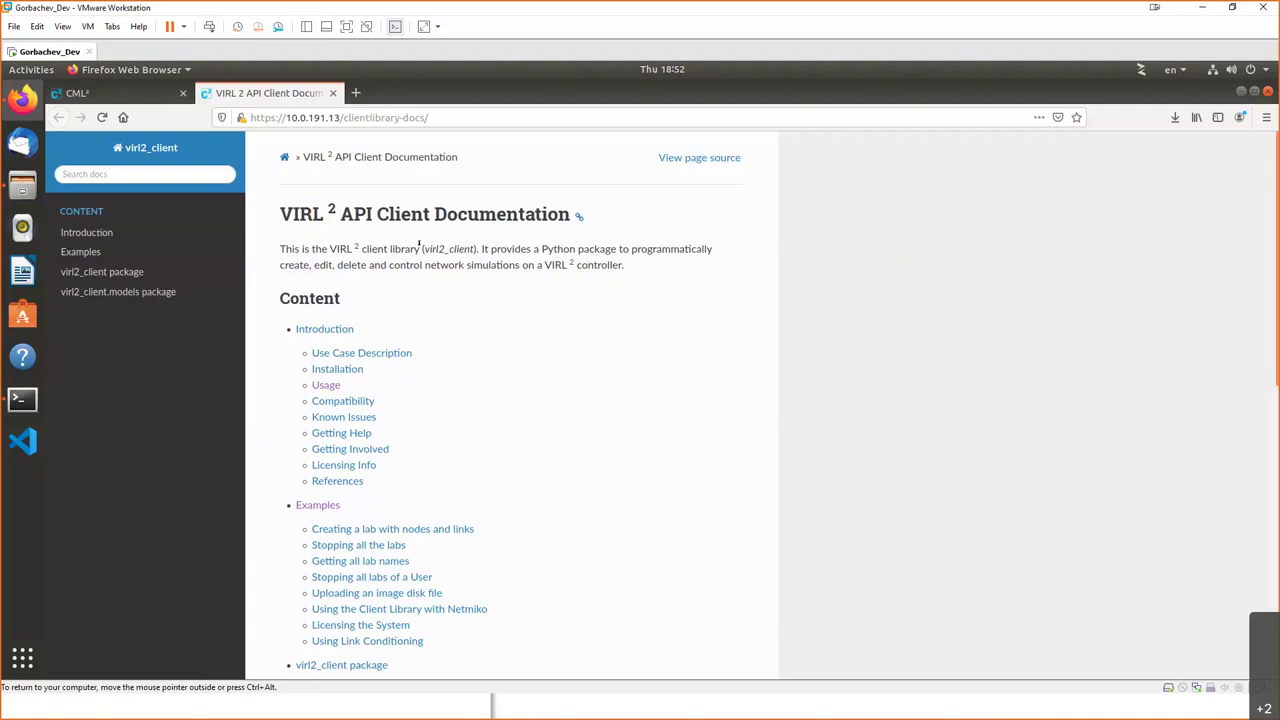
pyautogui.scroll(-2, 419, 244)
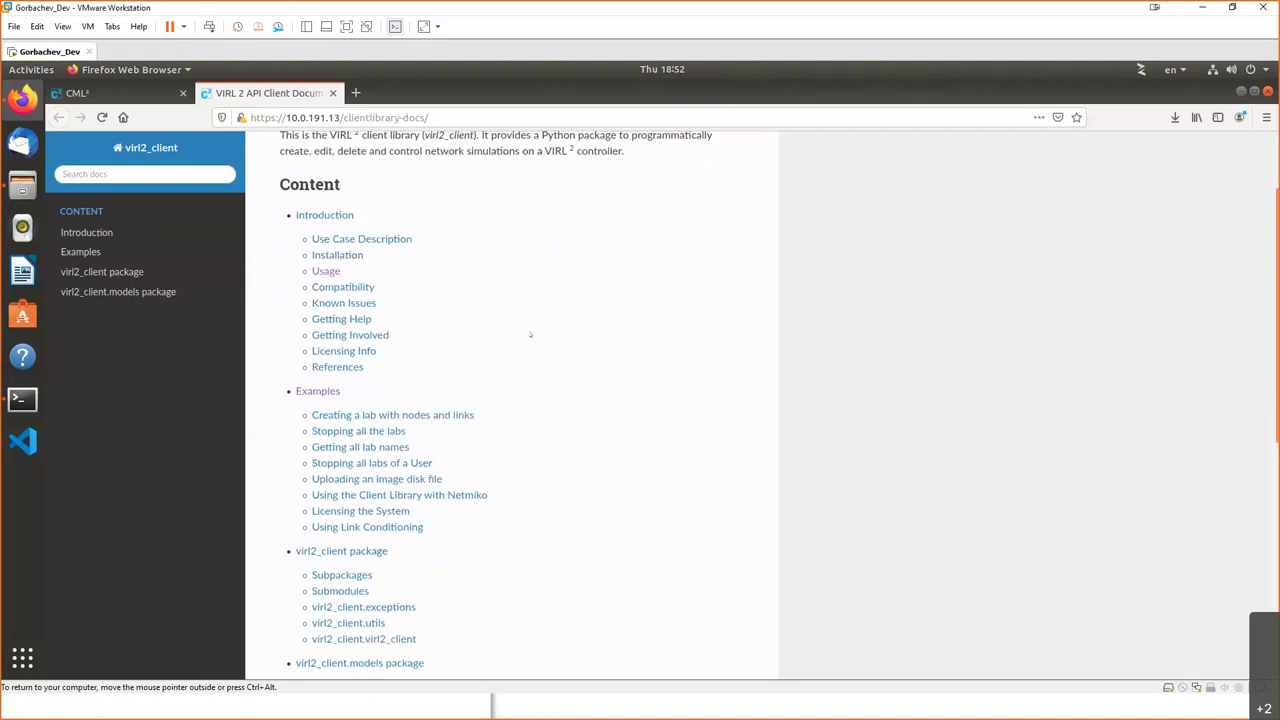
pyautogui.scroll(-1, 530, 334)
pyautogui.scroll(2, 652, 355)
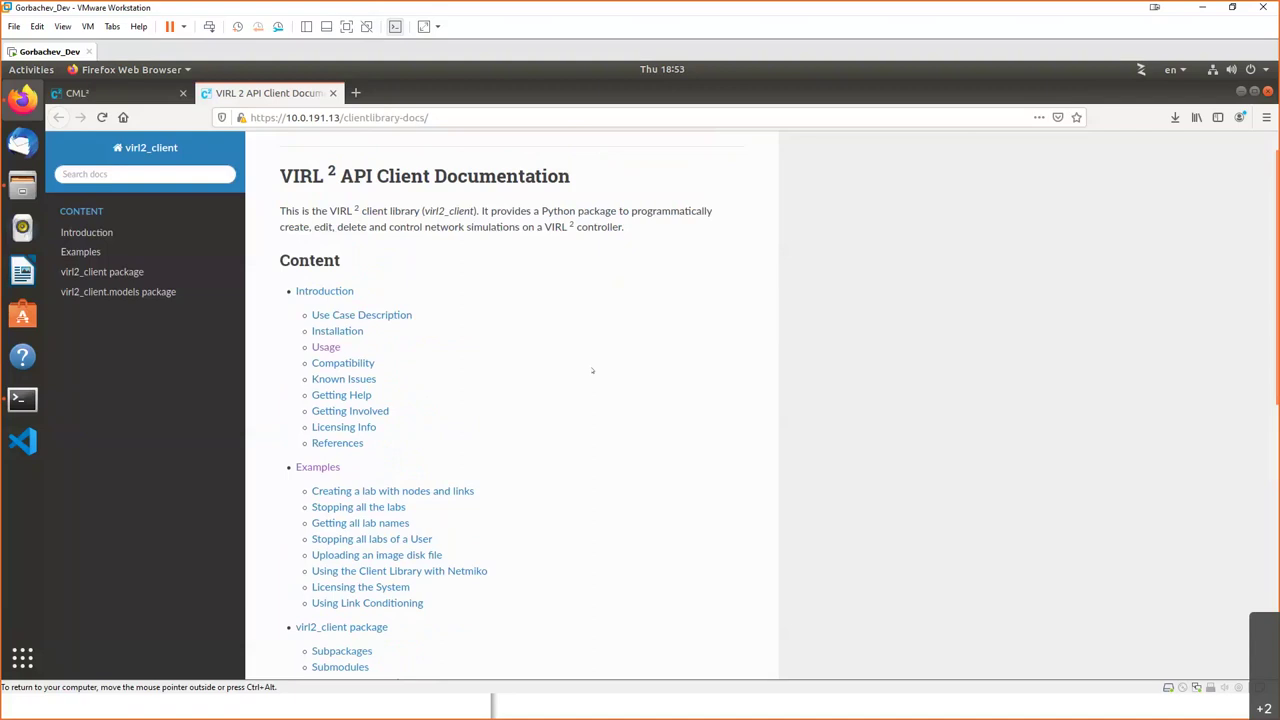
# Step: Open the Examples page and take Firefox out of the maximized state
pyautogui.click(312, 467)
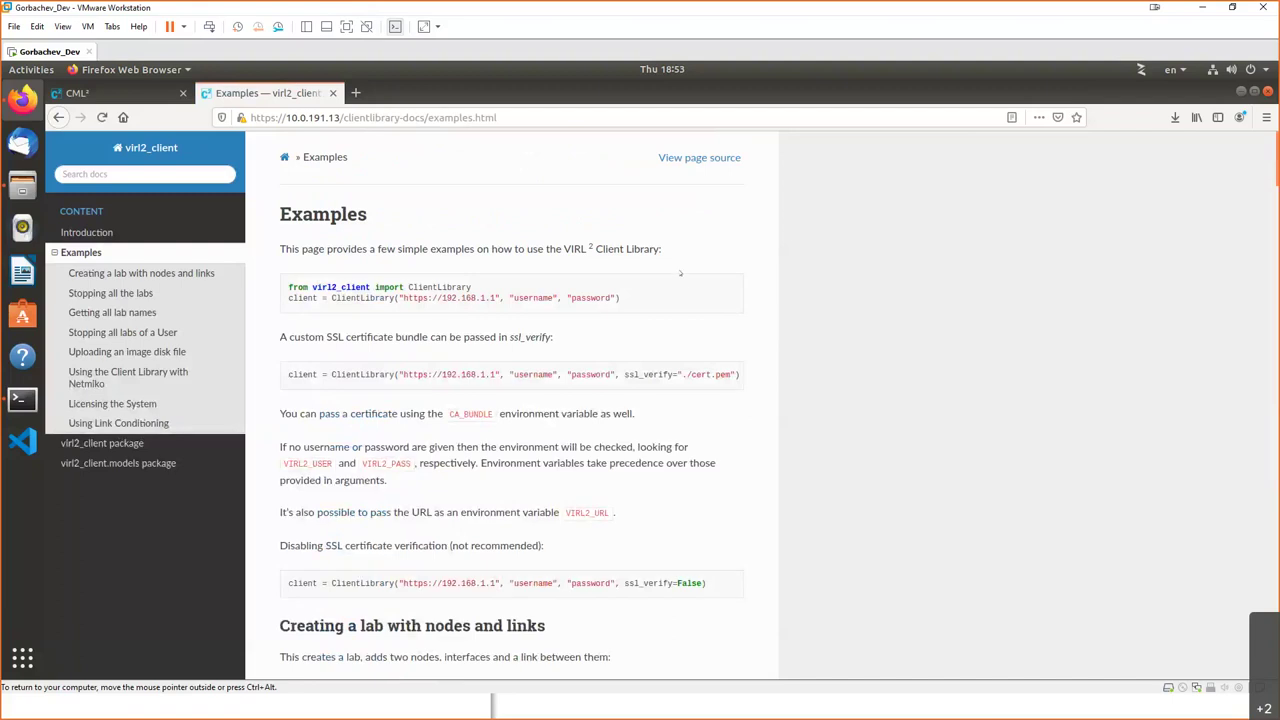
pyautogui.scroll(-1, 670, 265)
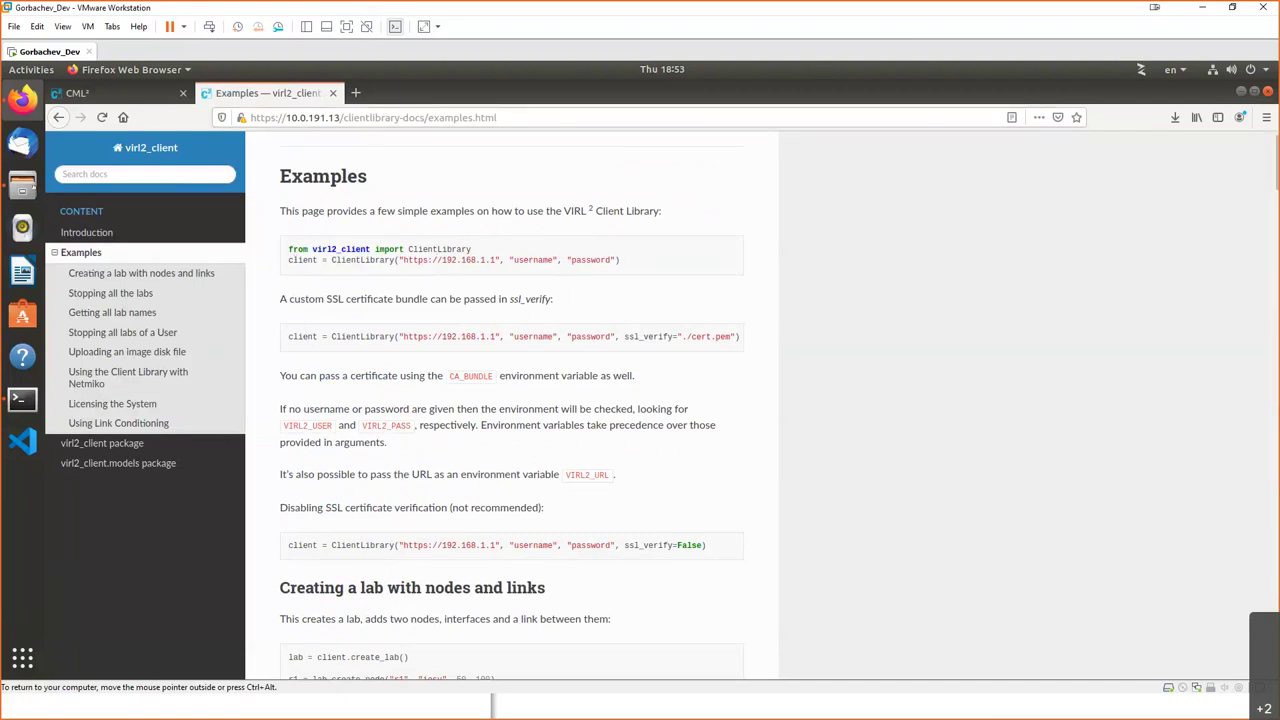
pyautogui.press('super+h')
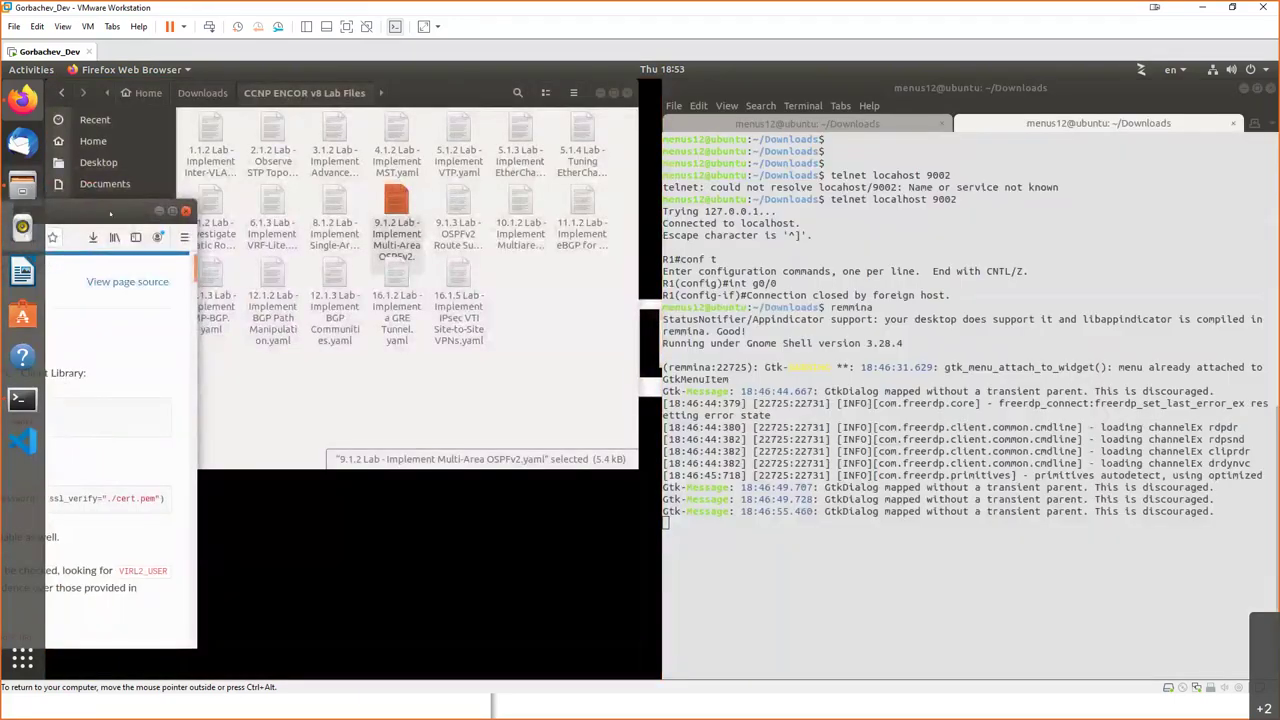
# Step: Tile the docs on the left half, stop the server log and clear the terminal
pyautogui.moveTo(110, 213); pyautogui.dragTo(14, 195)
pyautogui.click(1019, 214)
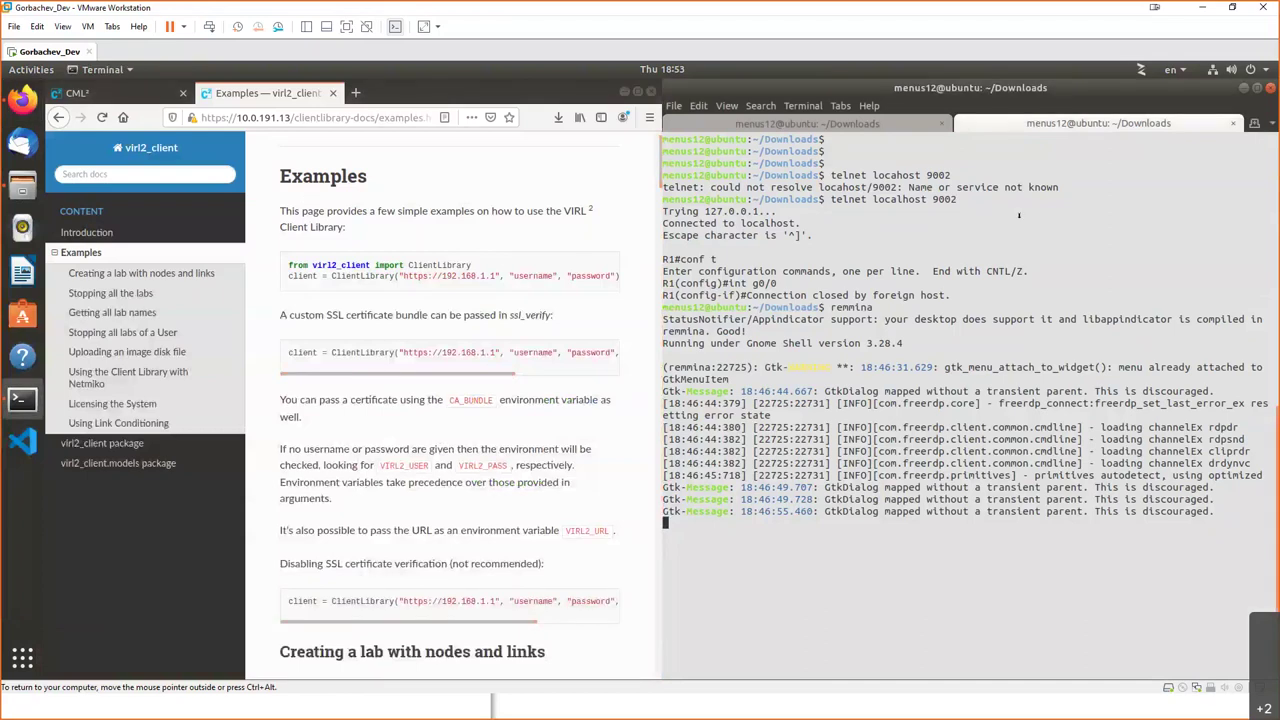
pyautogui.click(807, 123)
pyautogui.hotkey('ctrl', 'c')
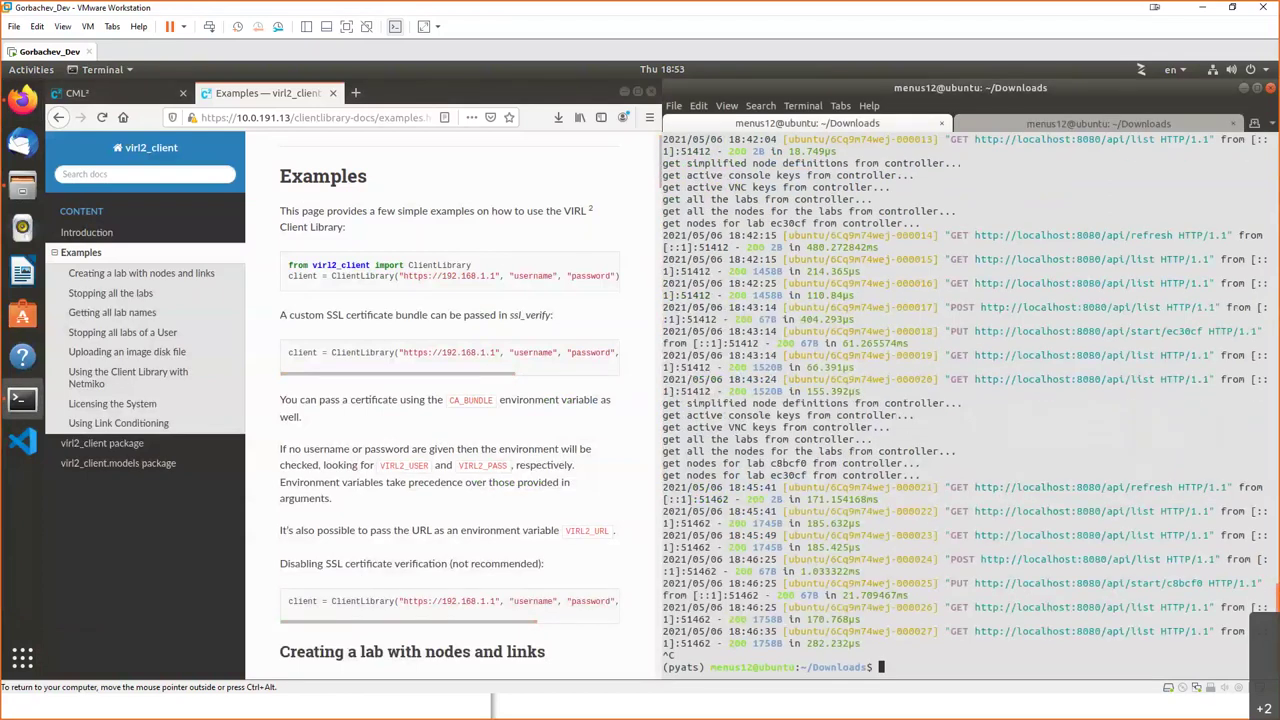
pyautogui.write('clear')
pyautogui.press('Return')
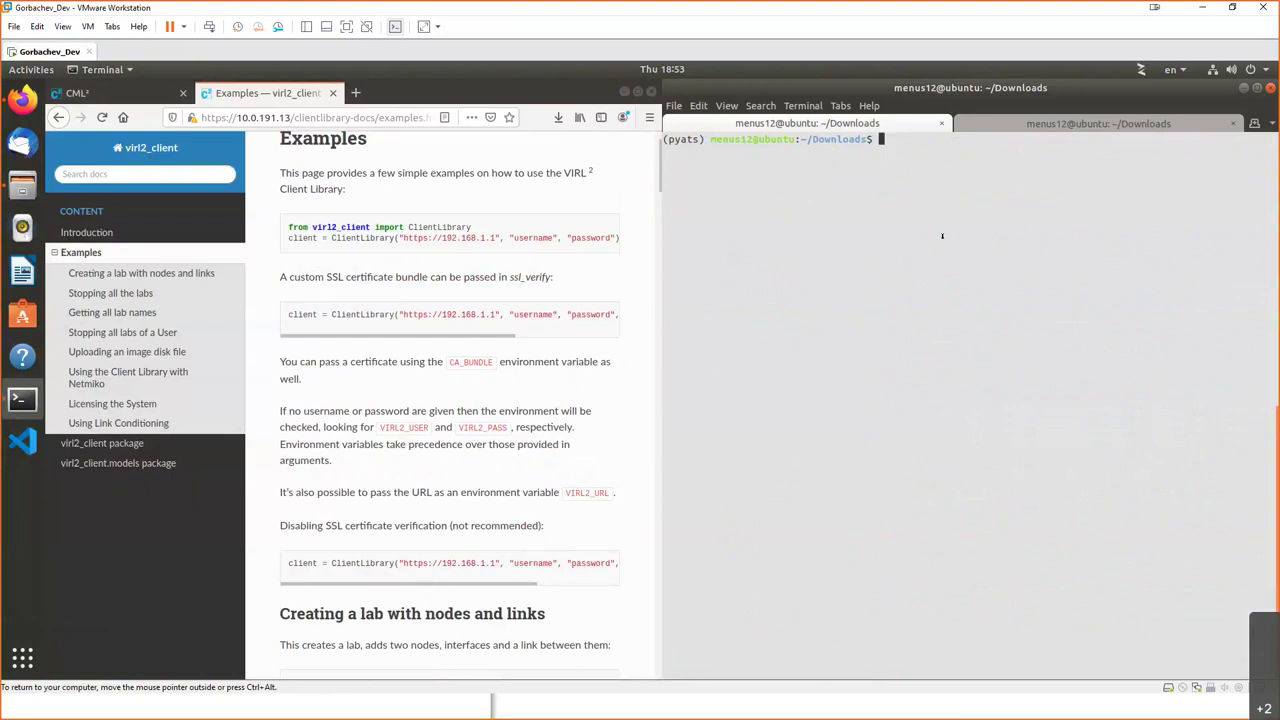
# Step: Start the ipython shell, recovering from the mistyped 'iphyton' command
pyautogui.write('iphy')
pyautogui.press('BackSpace')
pyautogui.press('BackSpace')
pyautogui.press('Tab')
pyautogui.press('Tab')
pyautogui.write('hy')
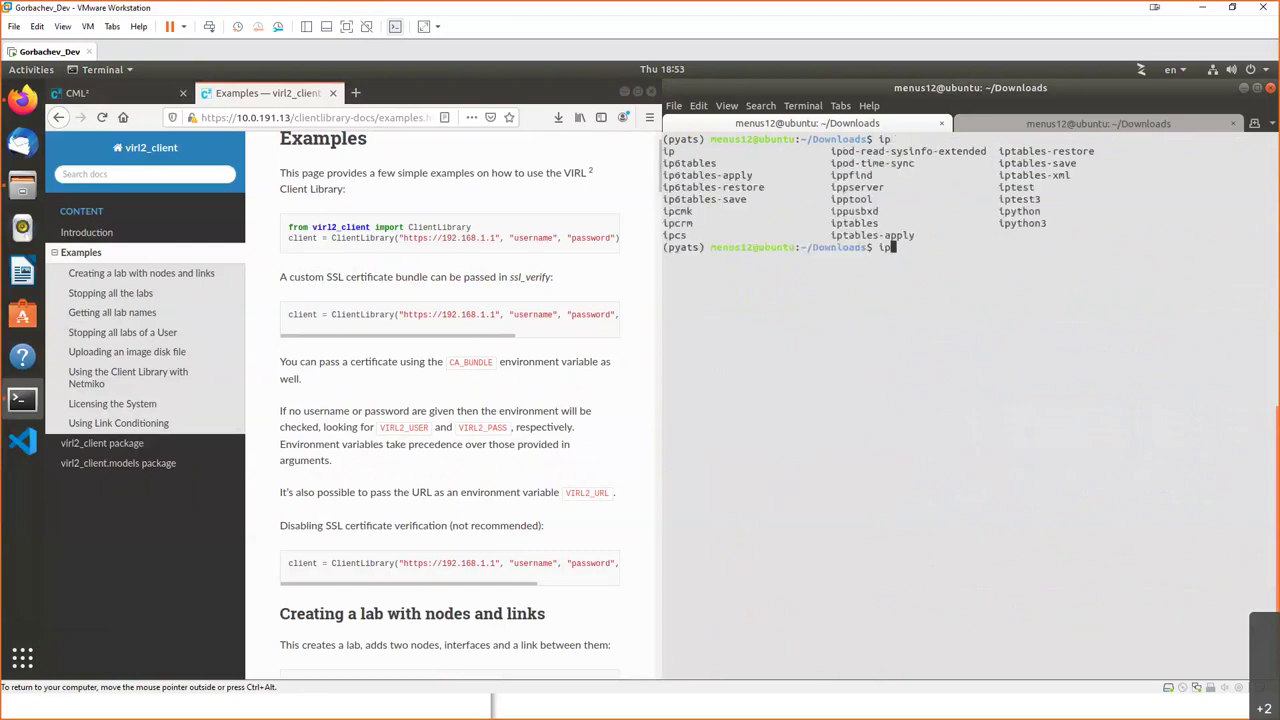
pyautogui.write('ton')
pyautogui.press('Return')
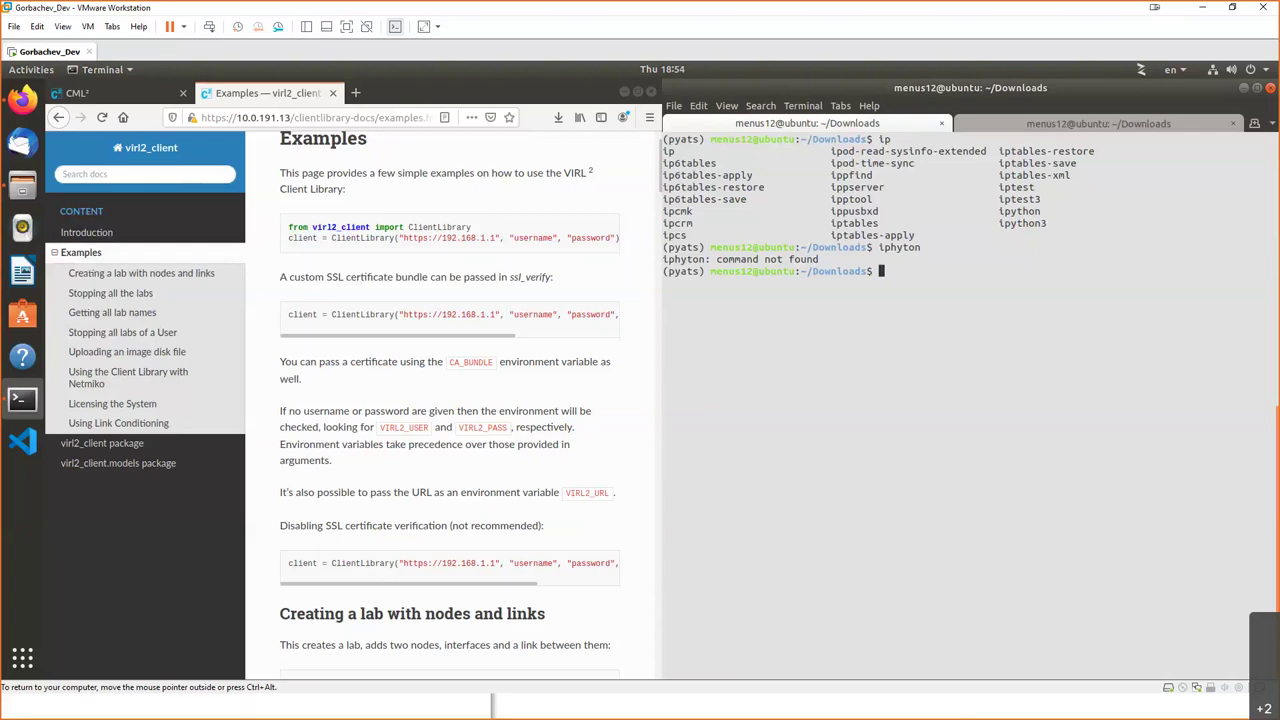
pyautogui.write('ipy')
pyautogui.press('Tab')
pyautogui.press('Return')
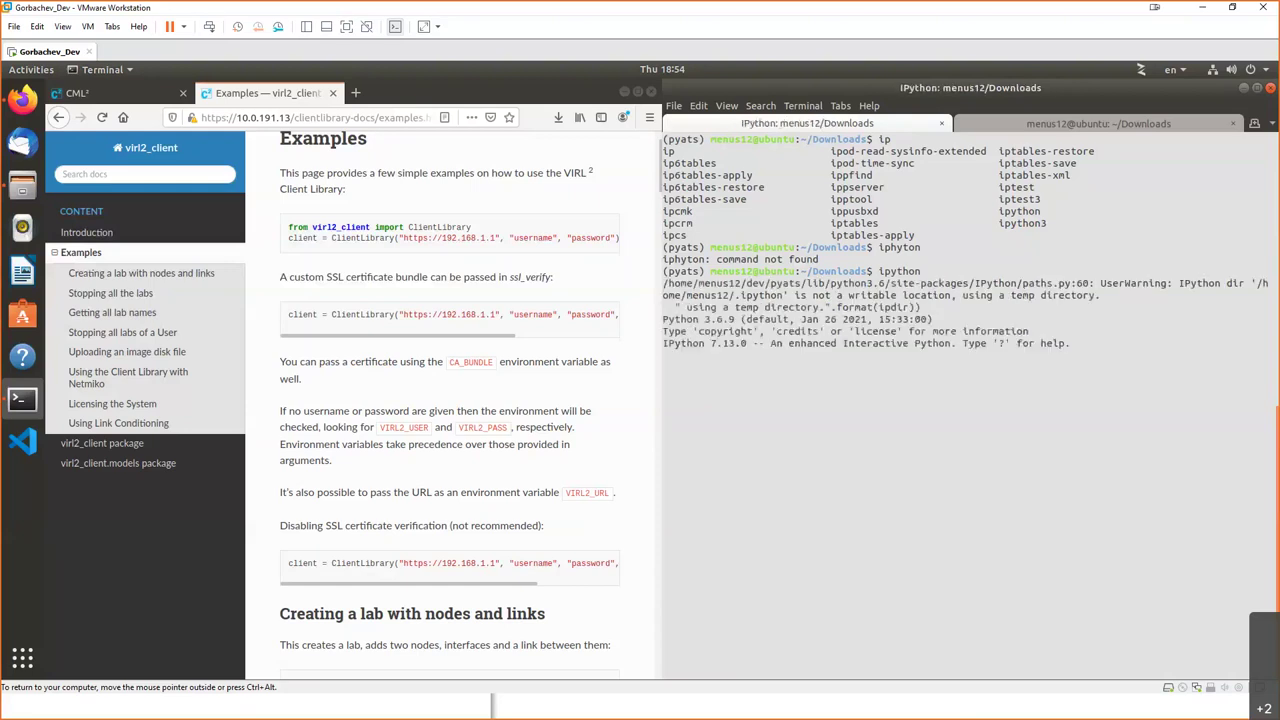
# Step: Paste and run 'from virl2_client import ClientLibrary' copied from the Examples page
pyautogui.press('Return')
pyautogui.press('Return')
pyautogui.write('import')
pyautogui.press('BackSpace')
pyautogui.press('BackSpace')
pyautogui.press('BackSpace')
pyautogui.press('BackSpace')
pyautogui.press('BackSpace')
pyautogui.press('BackSpace')
pyautogui.press('BackSpace')
pyautogui.click(285, 227)
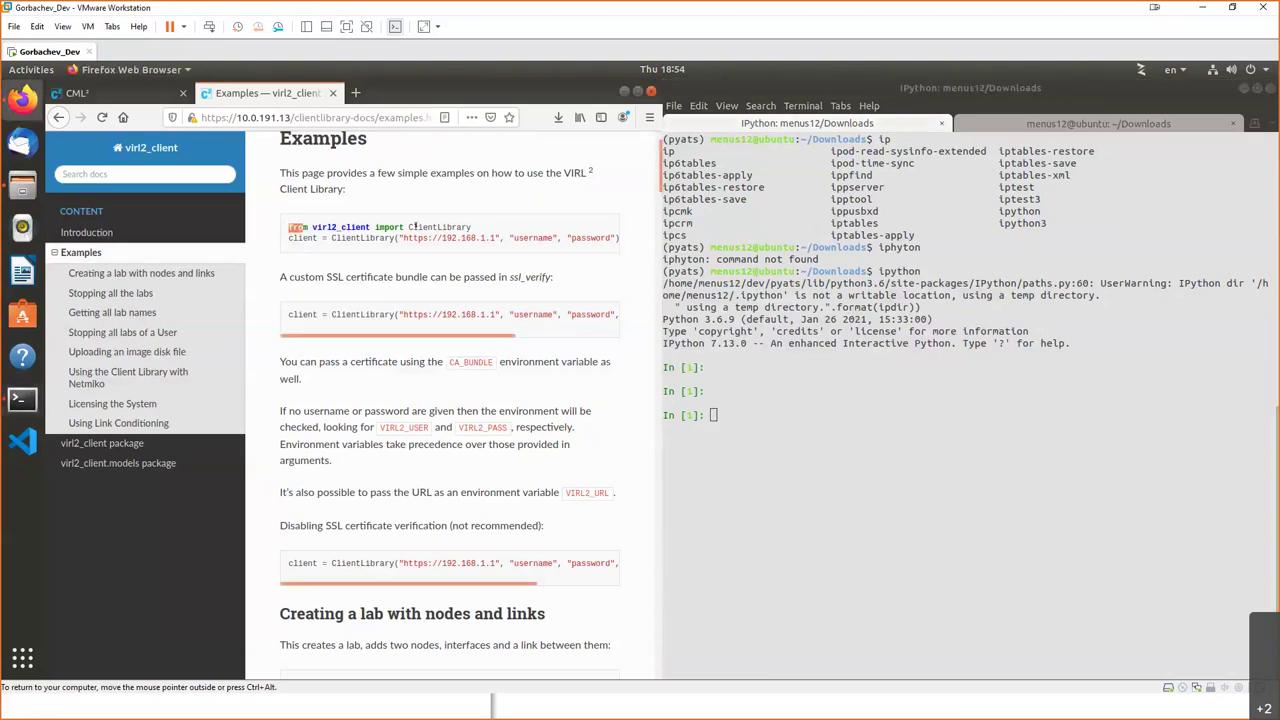
pyautogui.moveTo(285, 227); pyautogui.dragTo(507, 230)
pyautogui.click(827, 391)
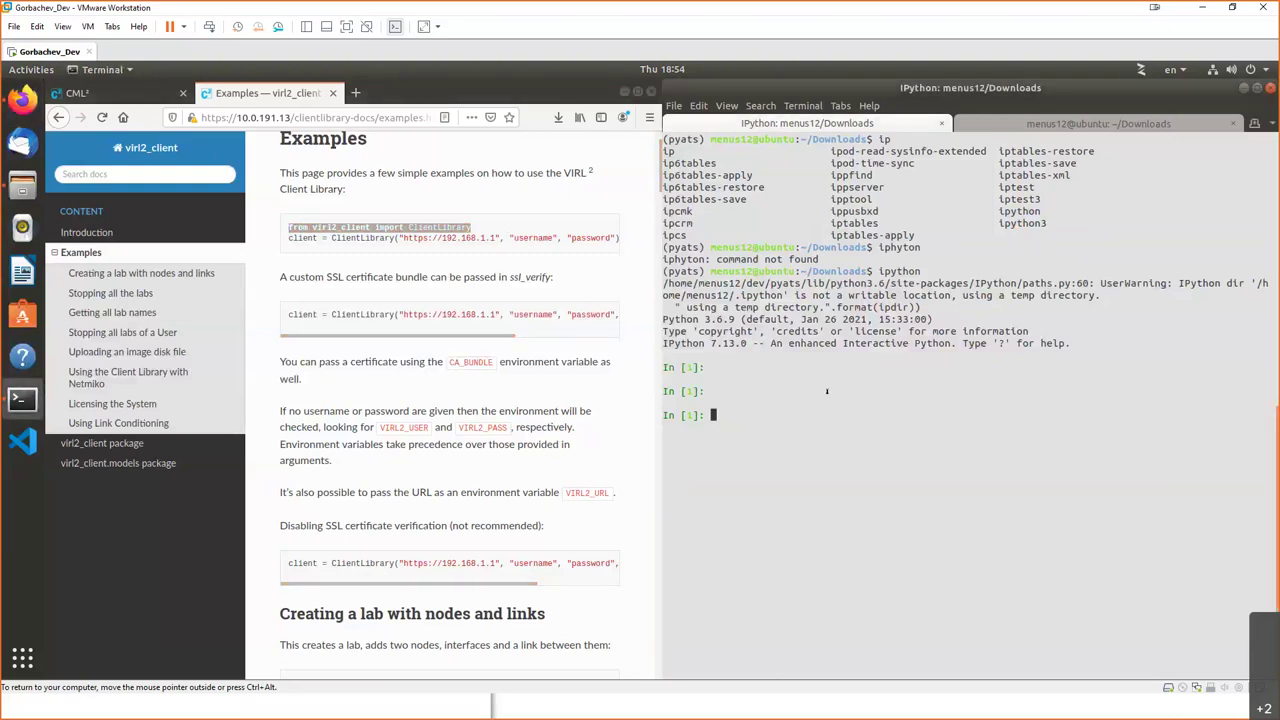
pyautogui.hotkey('ctrl', 'shift', 'v')
pyautogui.press('Return')
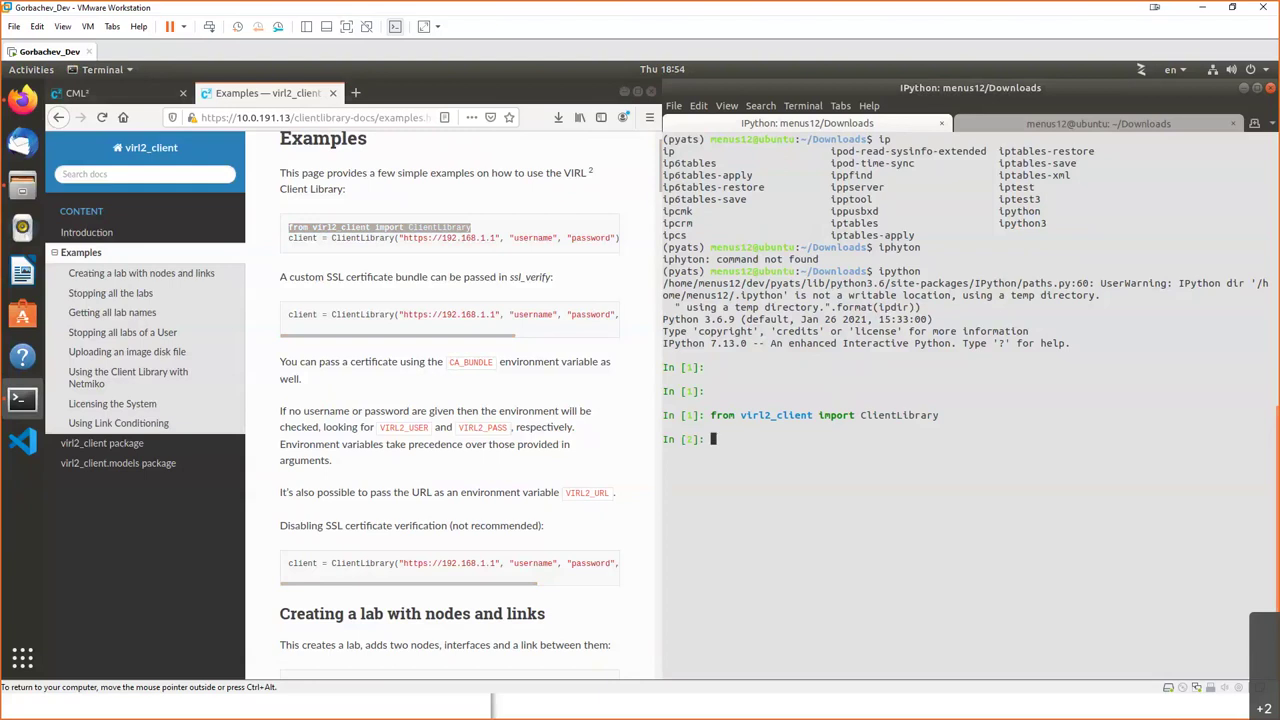
# Step: Run 'import os' and copy the example client connection line from the docs
pyautogui.write('import os')
pyautogui.press('Return')
pyautogui.moveTo(288, 240); pyautogui.dragTo(424, 245)
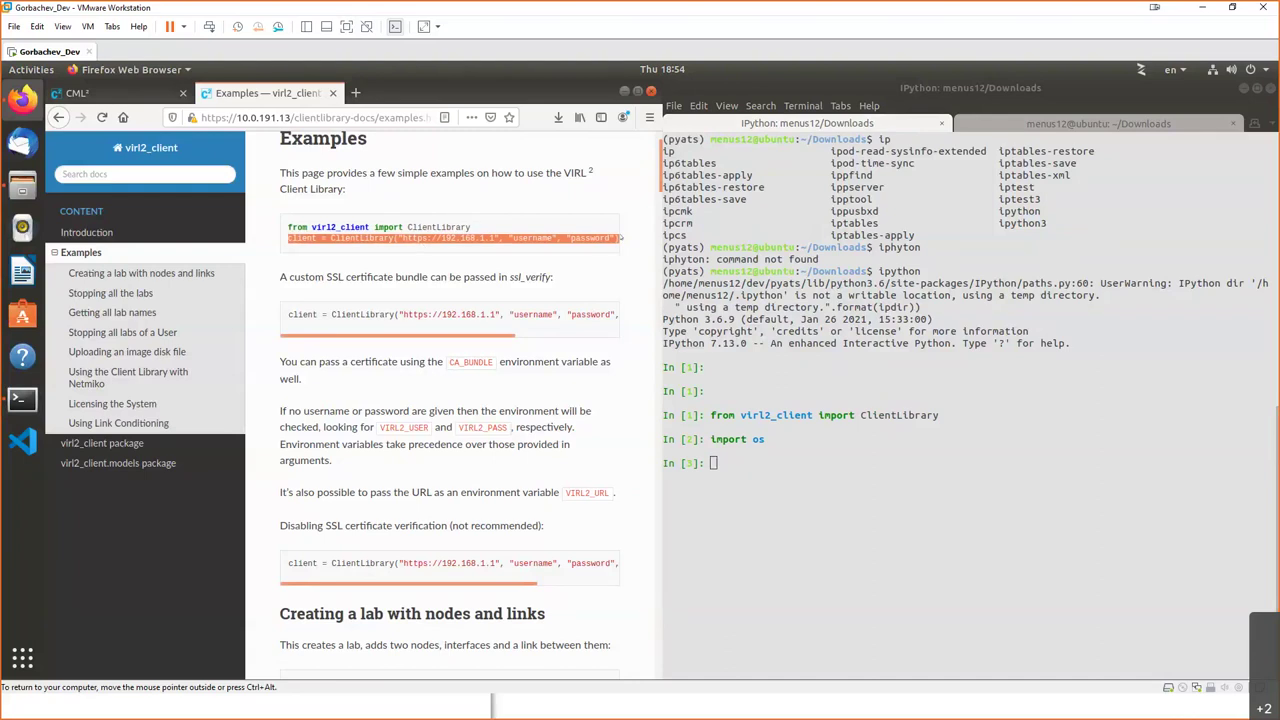
pyautogui.scroll(1, 424, 245)
pyautogui.click(856, 467)
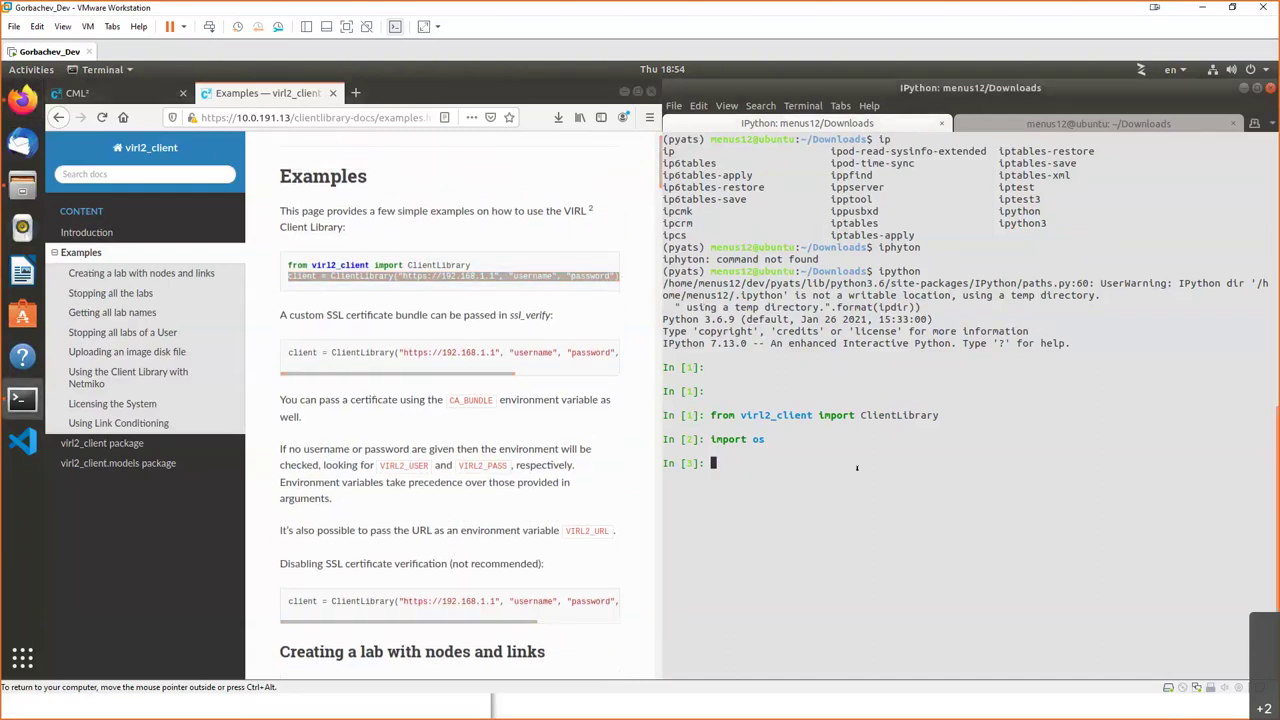
pyautogui.middleClick(856, 467)
pyautogui.press('Left')
pyautogui.press('Left')
pyautogui.press('Left')
pyautogui.press('Left')
pyautogui.press('Left')
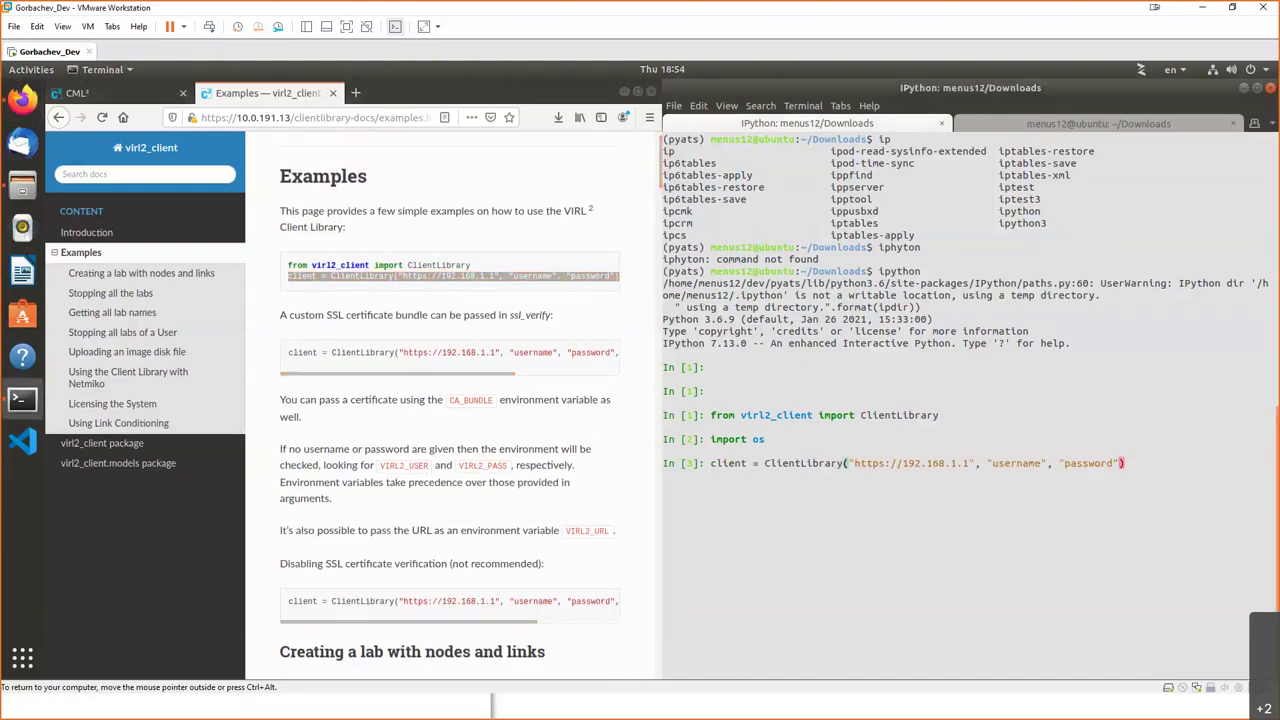
pyautogui.press('Left')
pyautogui.press('Left')
pyautogui.press('Left')
pyautogui.press('Left')
pyautogui.press('Left')
pyautogui.press('Left')
pyautogui.press('Left')
pyautogui.press('Left')
pyautogui.press('Left')
pyautogui.press('Left')
pyautogui.press('Left')
pyautogui.press('Left')
pyautogui.press('Left')
pyautogui.press('Left')
pyautogui.press('Left')
pyautogui.press('Left')
pyautogui.press('Left')
pyautogui.press('Left')
pyautogui.press('Left')
pyautogui.press('Left')
pyautogui.press('BackSpace')
pyautogui.press('BackSpace')
pyautogui.press('BackSpace')
pyautogui.press('BackSpace')
pyautogui.press('BackSpace')
pyautogui.press('BackSpace')
pyautogui.press('BackSpace')
pyautogui.press('BackSpace')
pyautogui.press('BackSpace')
pyautogui.press('BackSpace')
pyautogui.press('BackSpace')
pyautogui.write('10.0.191')
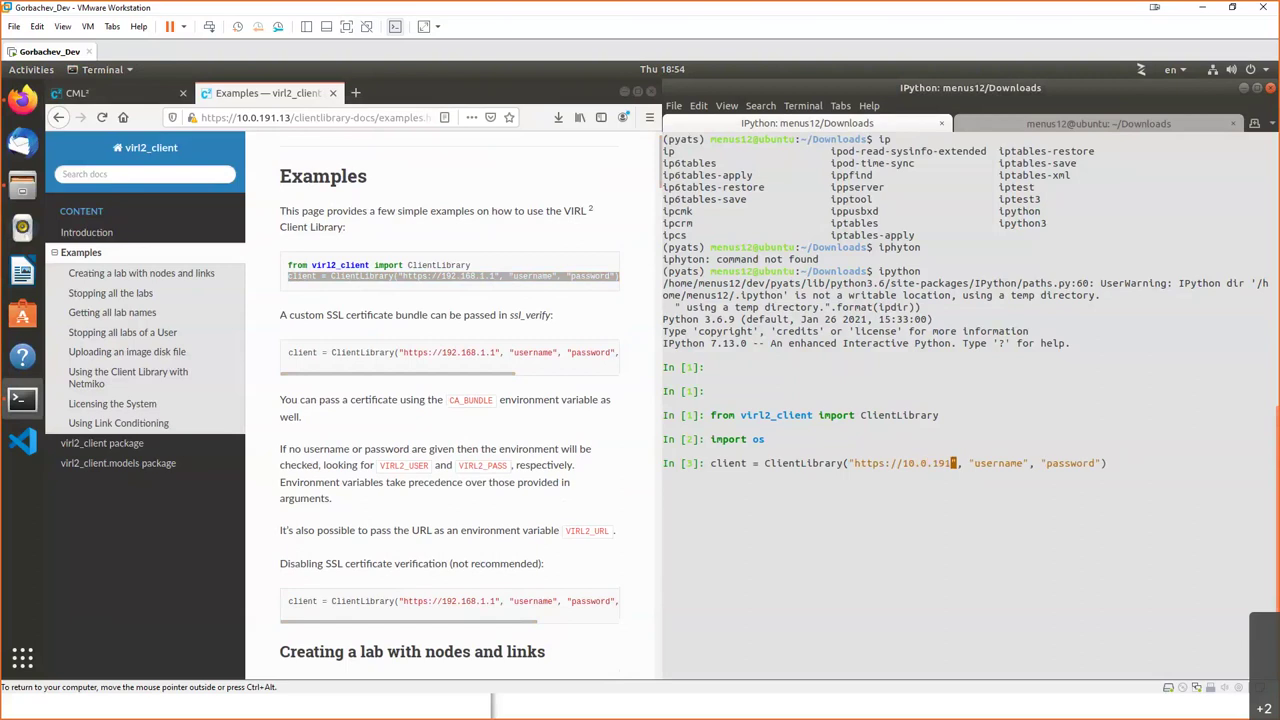
pyautogui.write('.13')
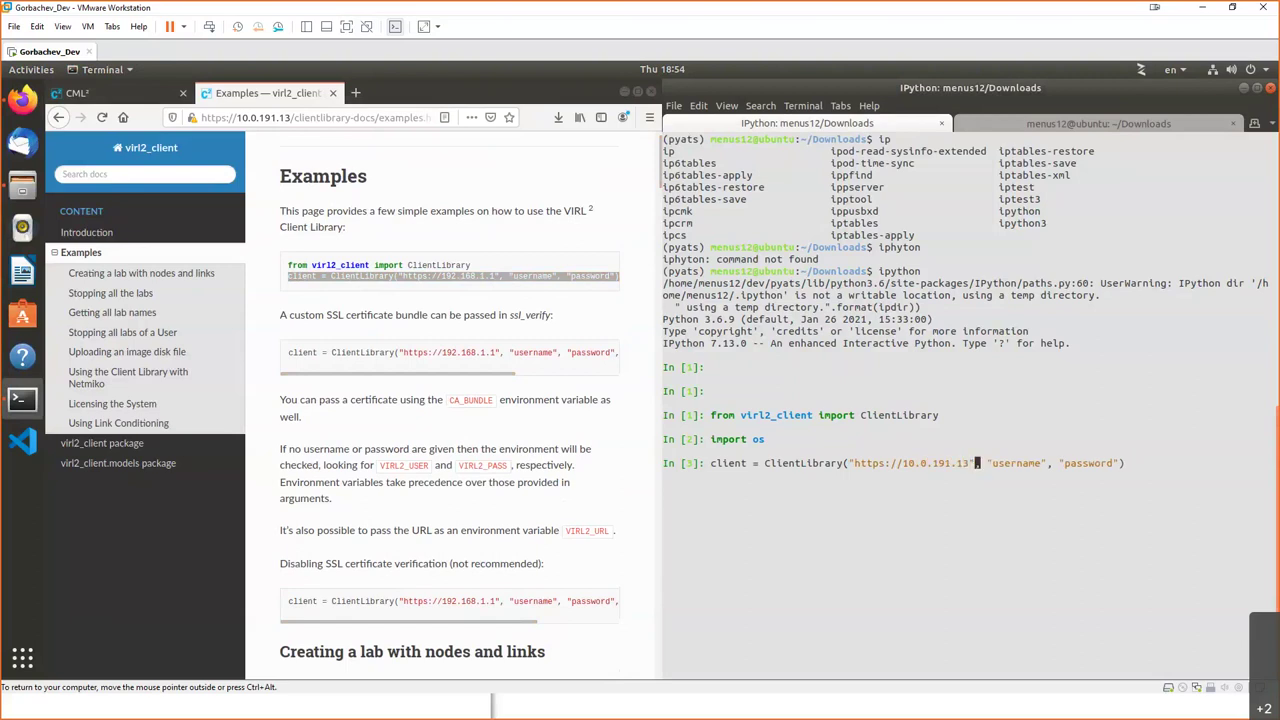
pyautogui.press('Right')
pyautogui.press('Right')
pyautogui.press('Right')
pyautogui.press('Right')
pyautogui.press('Right')
pyautogui.press('Right')
pyautogui.press('Right')
pyautogui.press('Right')
pyautogui.press('Right')
pyautogui.press('Right')
pyautogui.press('Right')
pyautogui.press('Right')
pyautogui.press('BackSpace')
pyautogui.press('BackSpace')
pyautogui.press('BackSpace')
pyautogui.press('BackSpace')
pyautogui.press('BackSpace')
pyautogui.press('BackSpace')
pyautogui.press('BackSpace')
pyautogui.press('BackSpace')
pyautogui.press('BackSpace')
pyautogui.press('Delete')
pyautogui.write("os.environ['']")
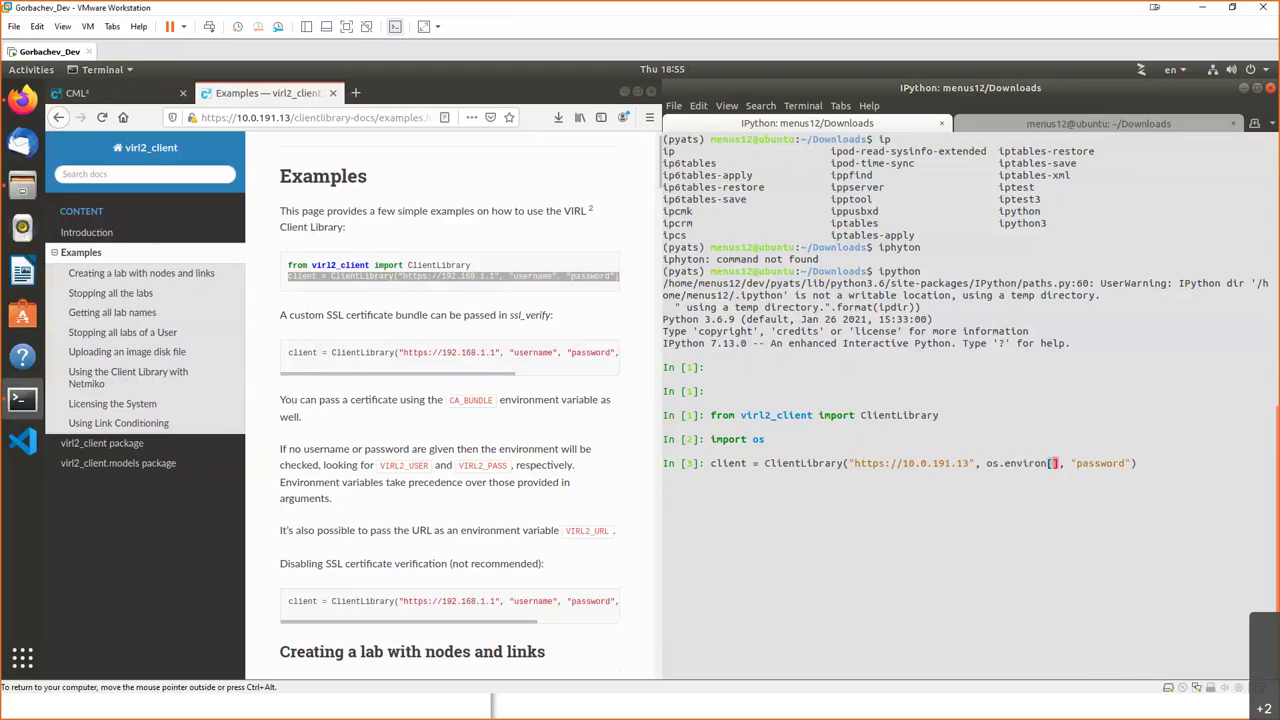
pyautogui.press('Left')
pyautogui.write("'VIRL2_USE")
pyautogui.write('R')
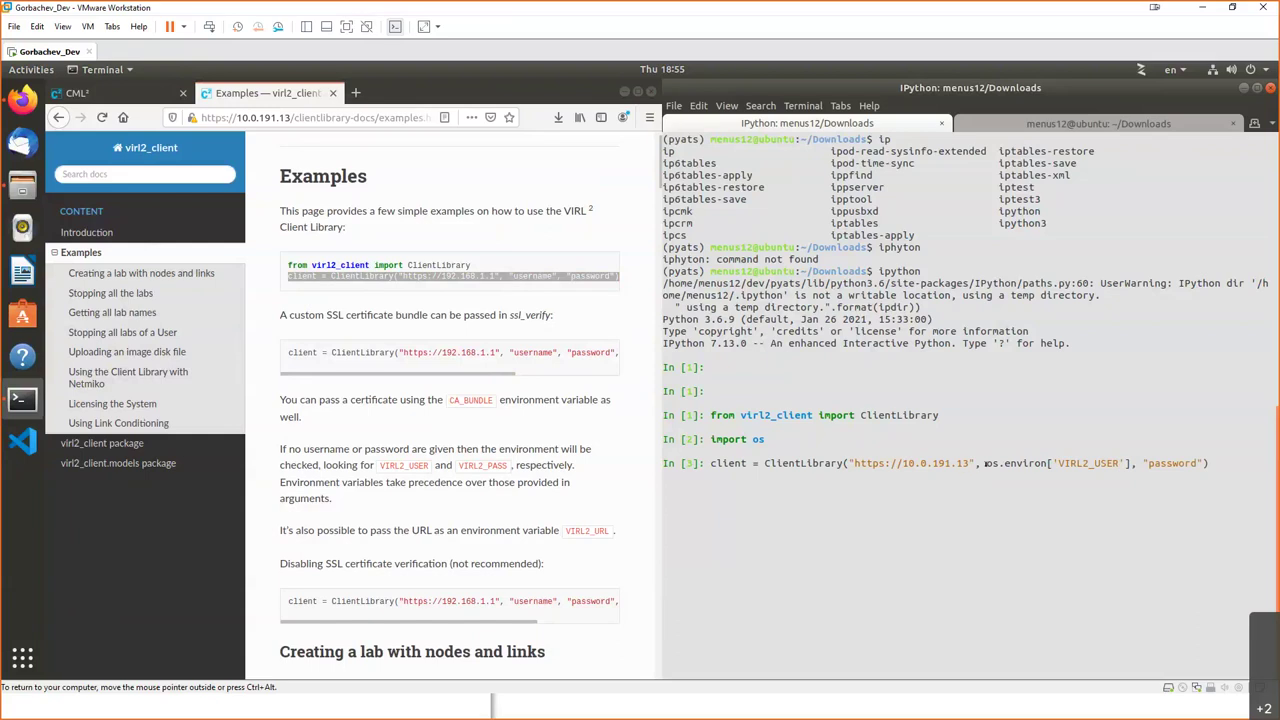
# Step: Use the same os.environ lookup for the password, add ssl_verify=False, and create the client
pyautogui.moveTo(985, 463); pyautogui.dragTo(1127, 463)
pyautogui.press('Right')
pyautogui.press('Right')
pyautogui.press('Right')
pyautogui.press('Right')
pyautogui.press('Right')
pyautogui.press('Right')
pyautogui.press('Right')
pyautogui.press('Right')
pyautogui.press('Right')
pyautogui.press('Right')
pyautogui.press('Right')
pyautogui.press('Right')
pyautogui.press('Right')
pyautogui.press('Right')
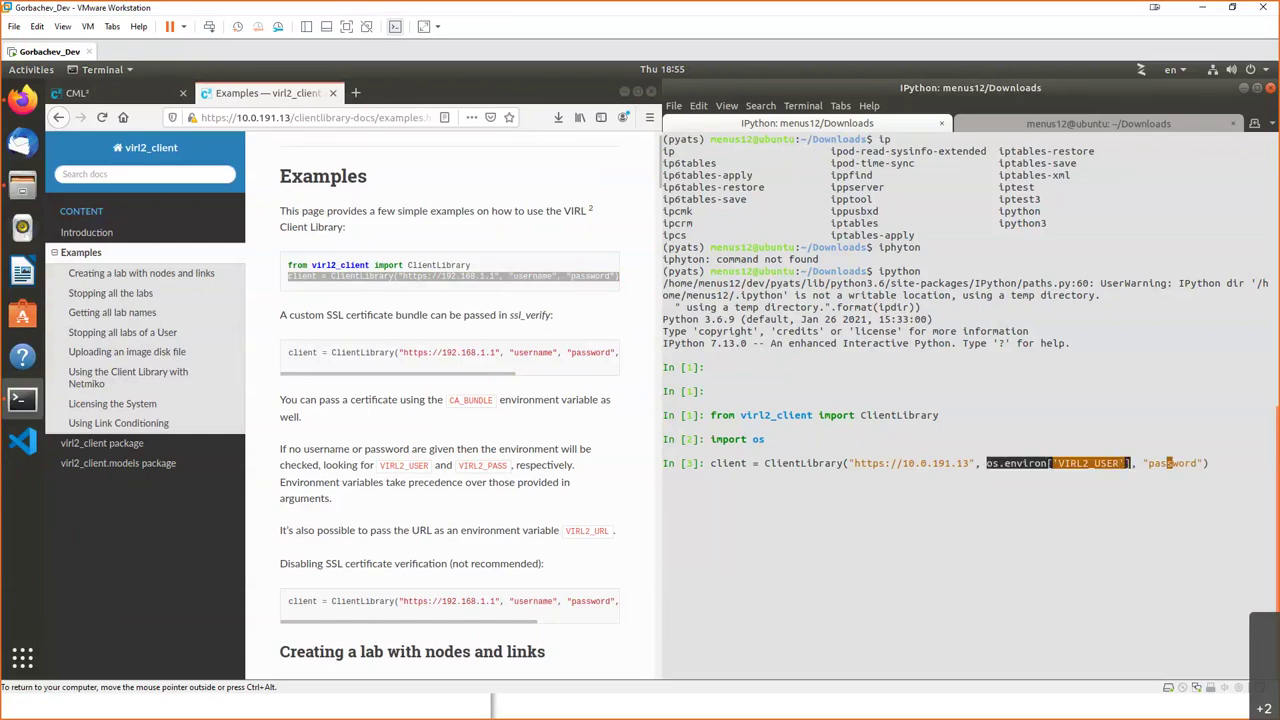
pyautogui.press('BackSpace')
pyautogui.press('BackSpace')
pyautogui.press('BackSpace')
pyautogui.press('BackSpace')
pyautogui.press('BackSpace')
pyautogui.press('BackSpace')
pyautogui.press('BackSpace')
pyautogui.press('BackSpace')
pyautogui.press('BackSpace')
pyautogui.press('BackSpace')
pyautogui.hotkey('ctrl', 'shift', 'v')
pyautogui.write(',')
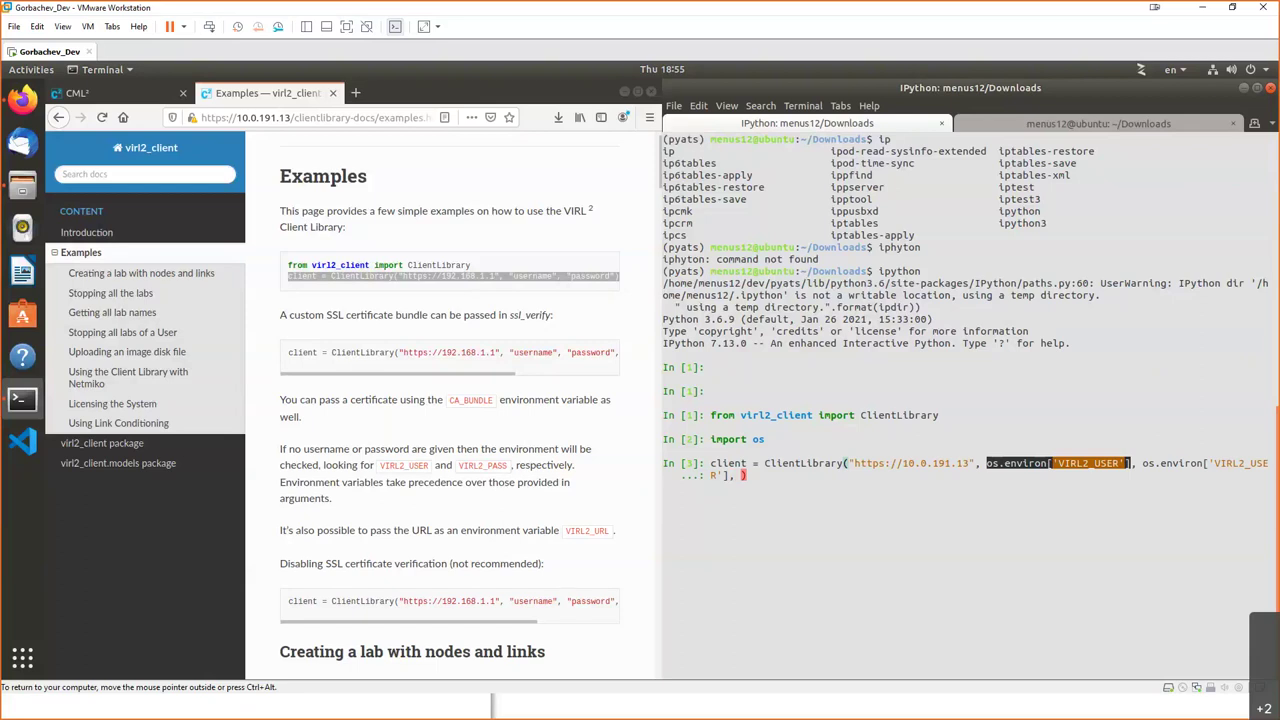
pyautogui.write('ssl_verify=False')
pyautogui.press('Return')
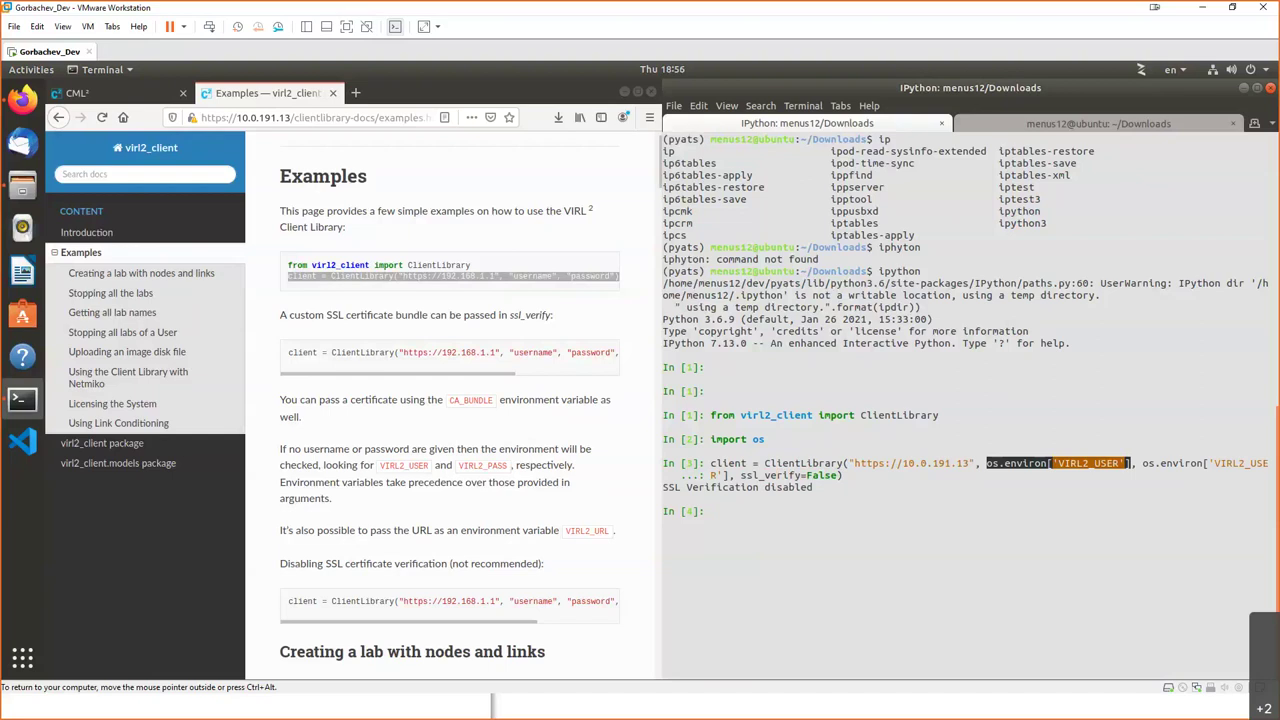
# Step: Find the 'Creating a lab with nodes and links' example in the docs
pyautogui.doubleClick(728, 463)
pyautogui.press('Return')
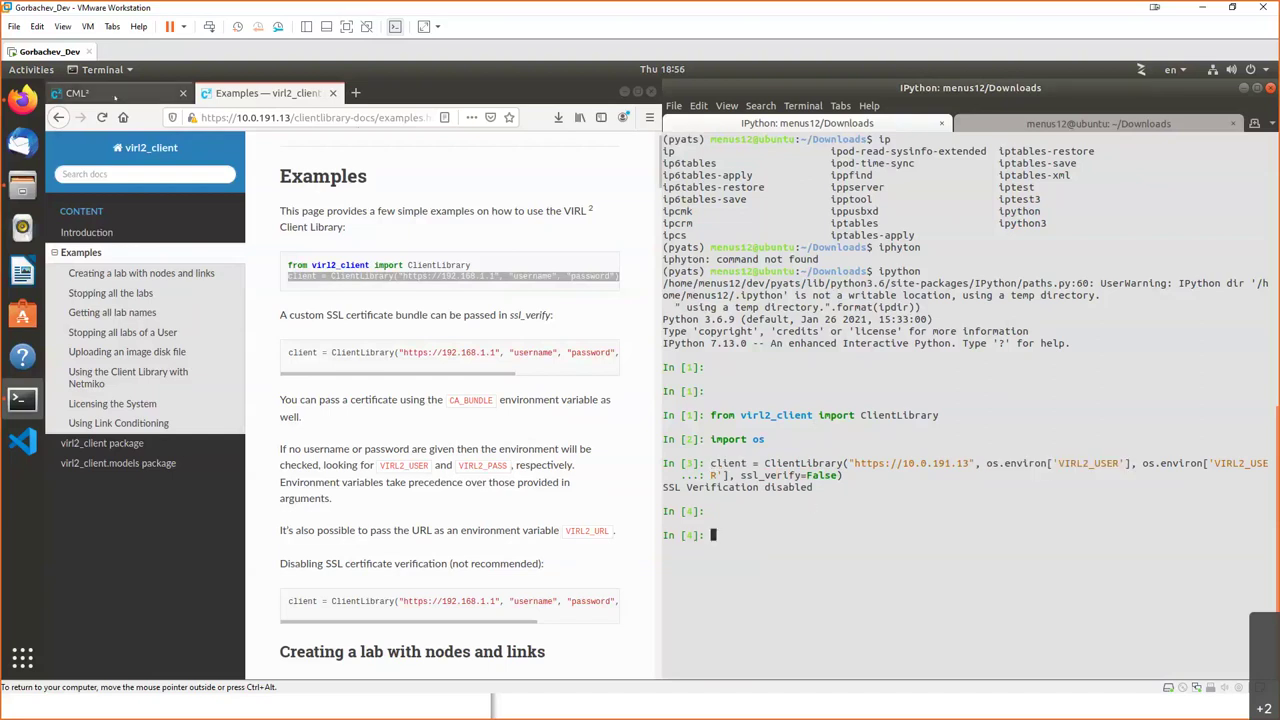
pyautogui.scroll(-3, 481, 366)
pyautogui.scroll(-5, 481, 366)
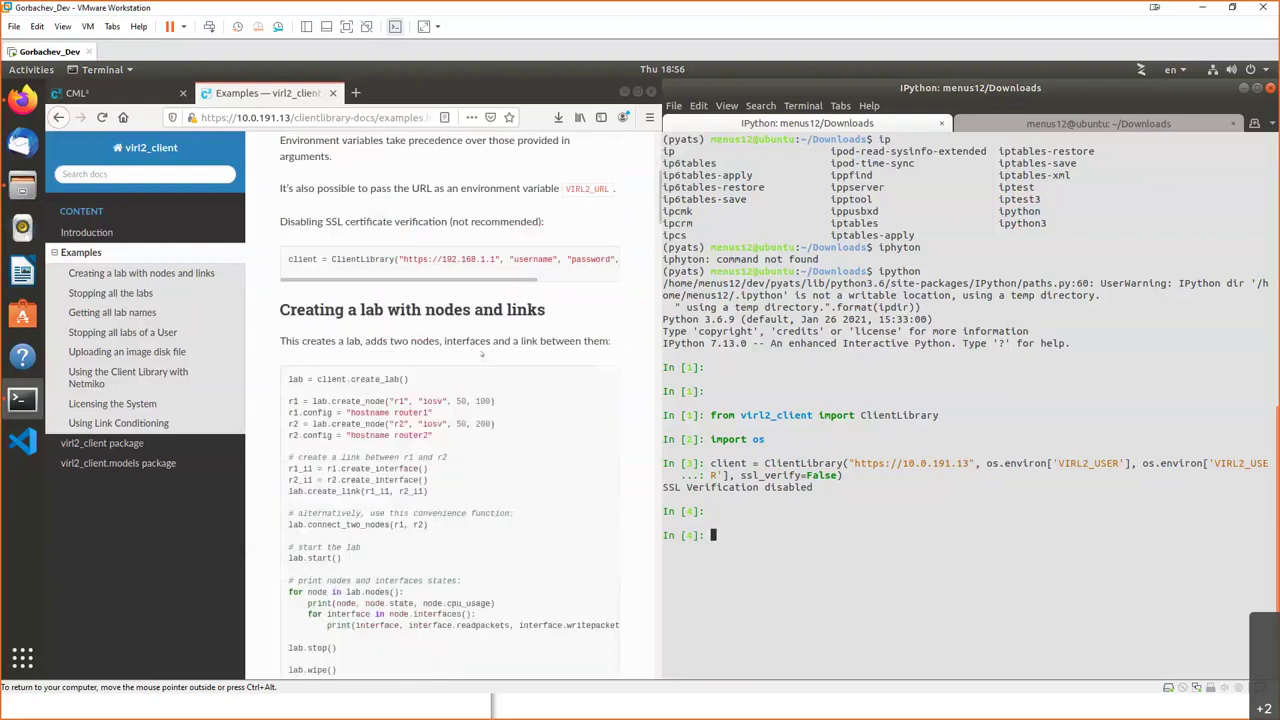
pyautogui.tripleClick(553, 312)
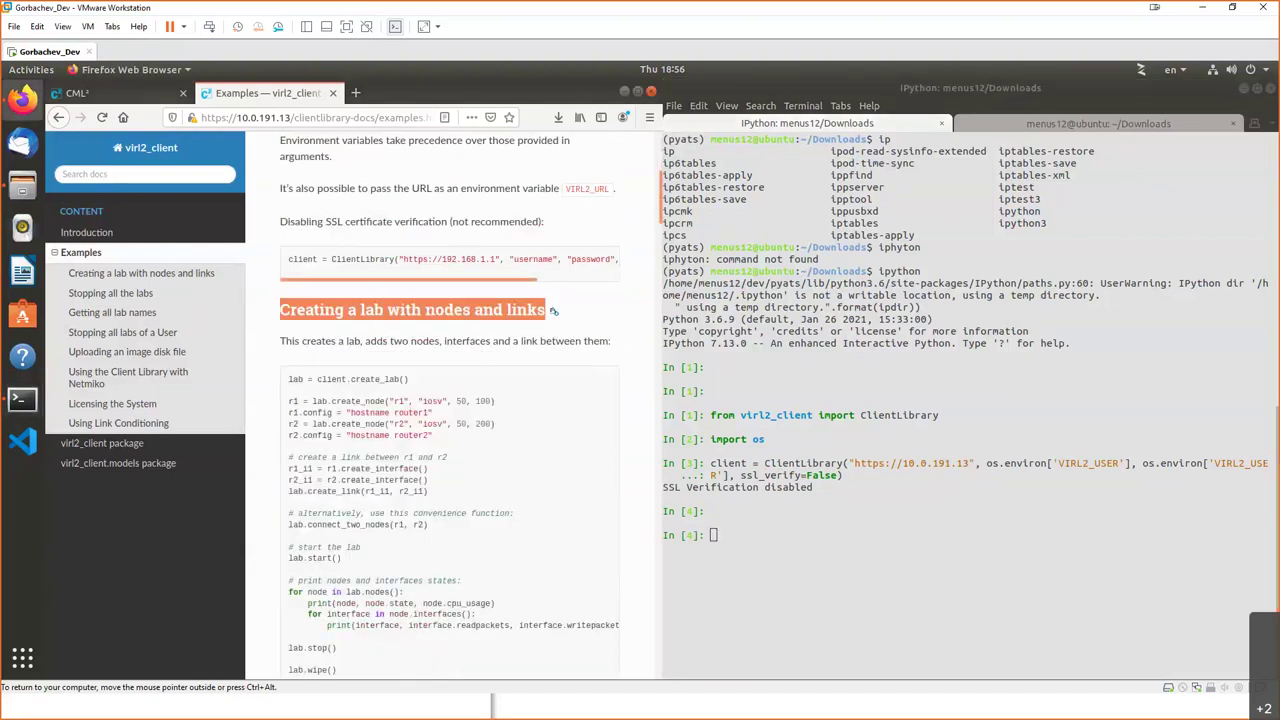
pyautogui.click(379, 311)
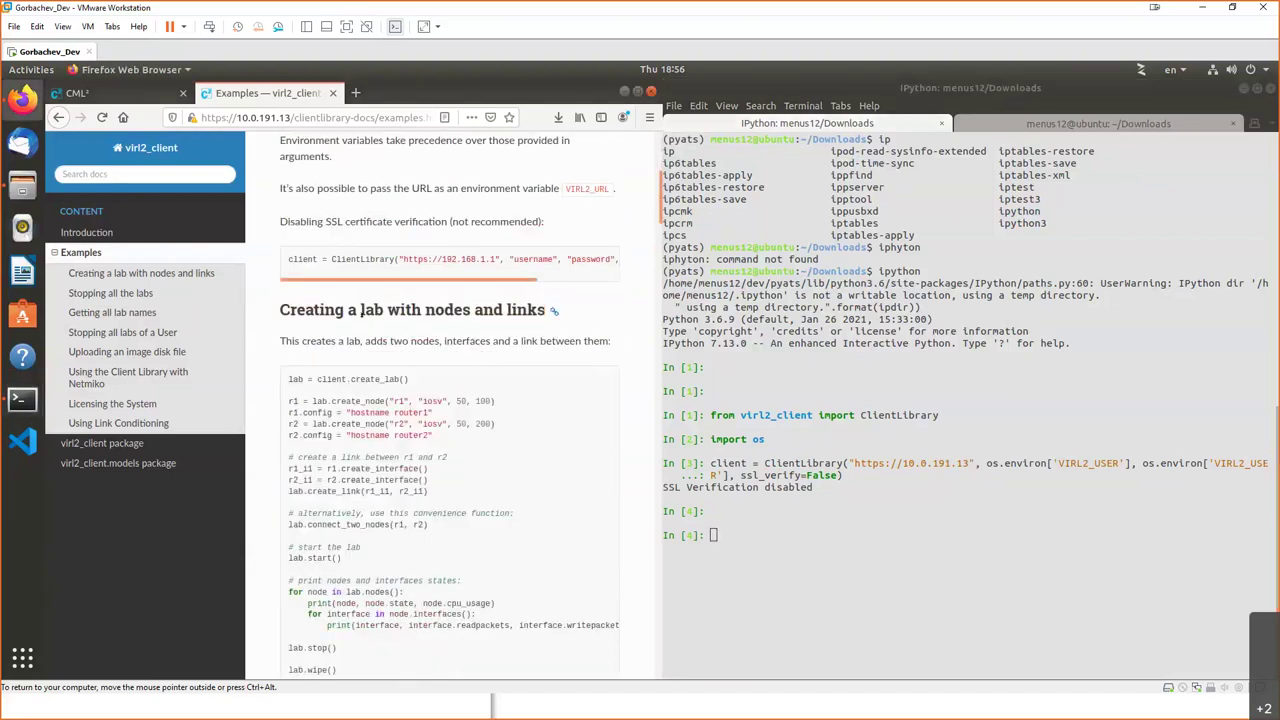
pyautogui.scroll(-1, 375, 305)
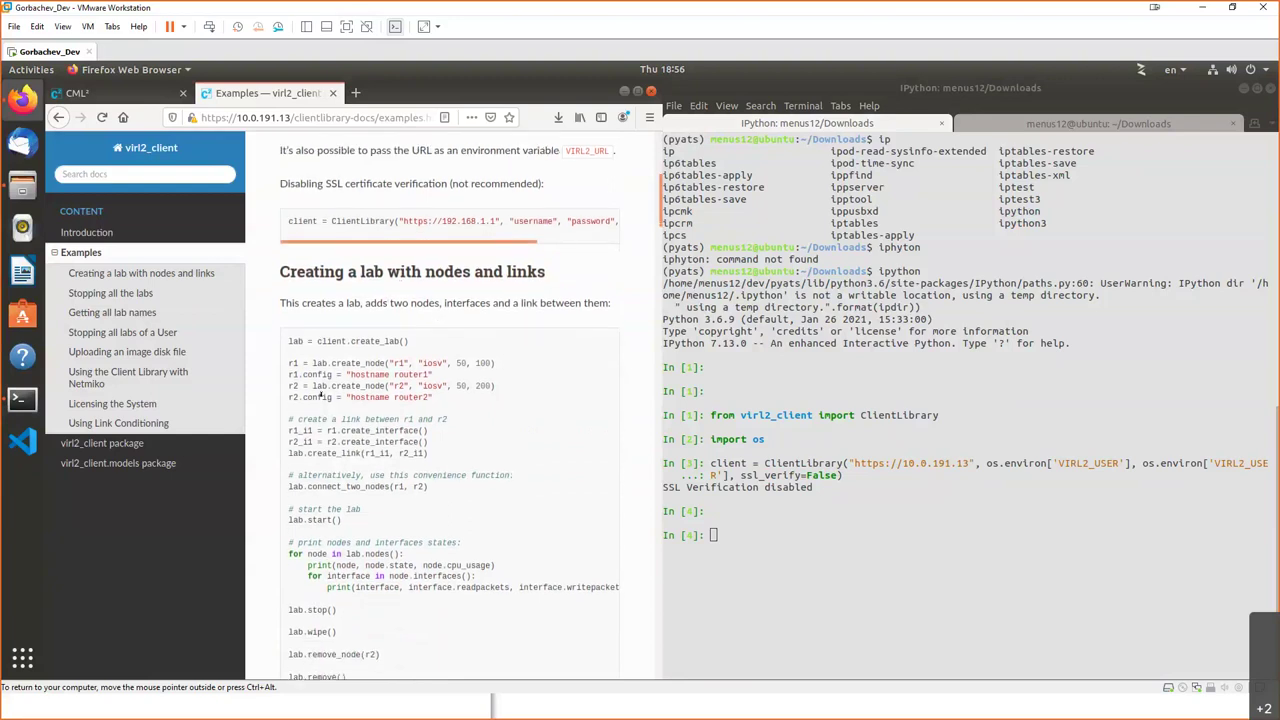
# Step: Run lab = client.create_lab() and display the new lab, Lab('601b59')
pyautogui.tripleClick(316, 340)
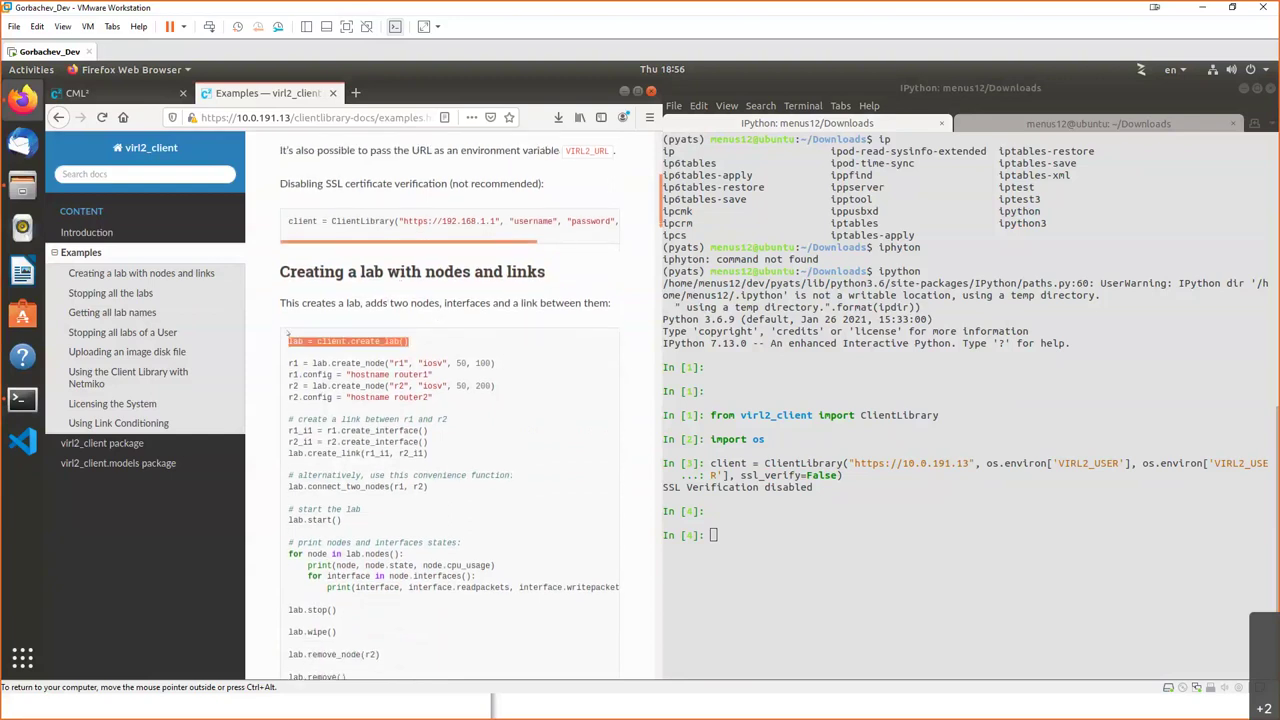
pyautogui.scroll(-2, 517, 433)
pyautogui.click(955, 547)
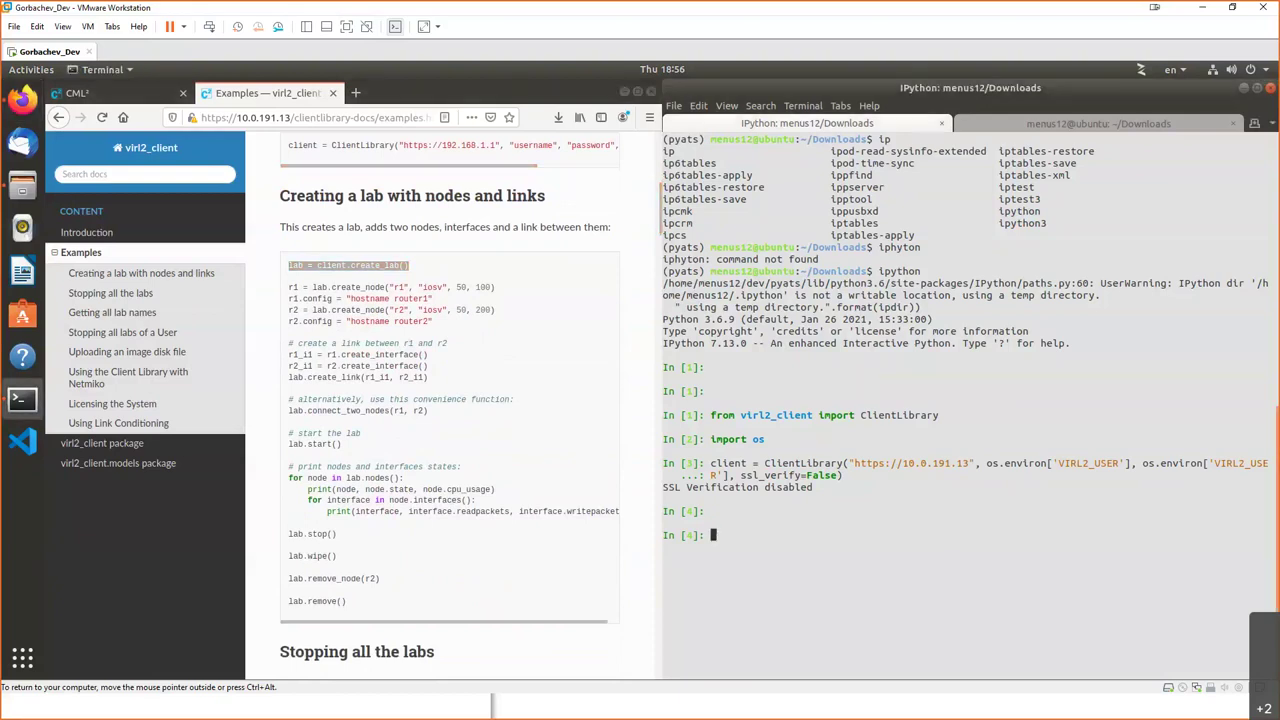
pyautogui.hotkey('ctrl', 'shift', 'v')
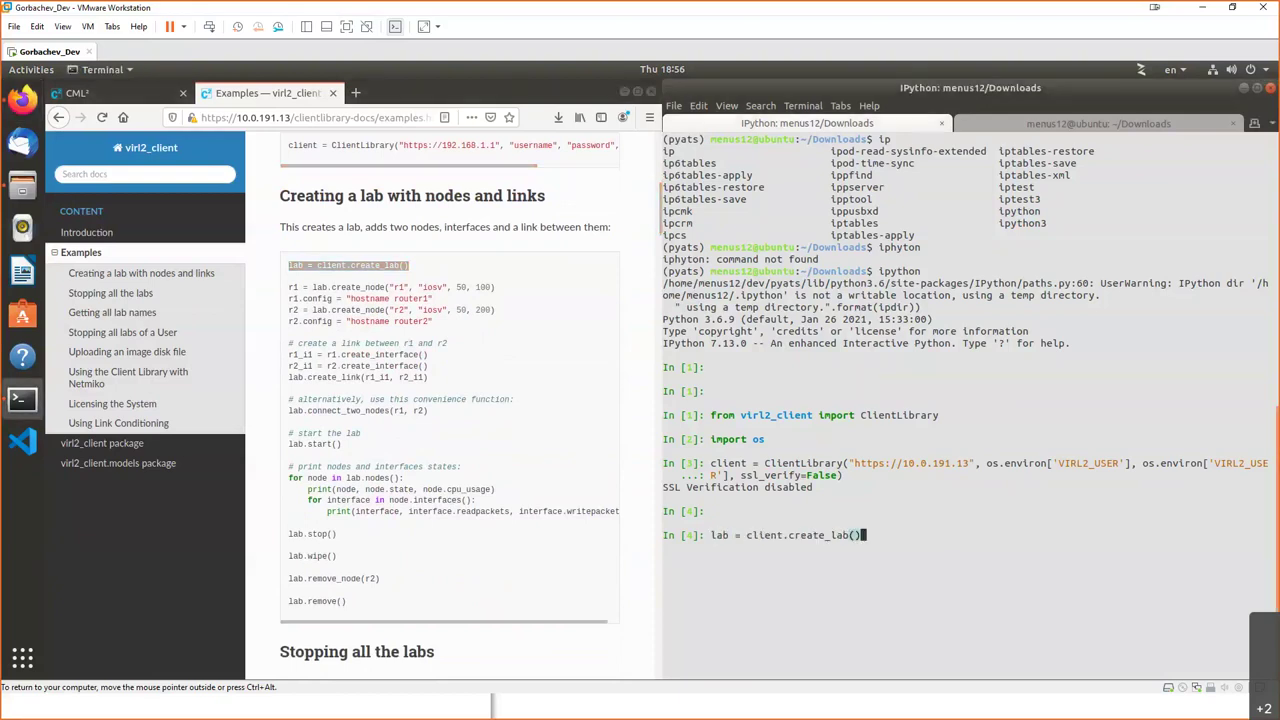
pyautogui.press('Return')
pyautogui.write('lab')
pyautogui.press('Return')
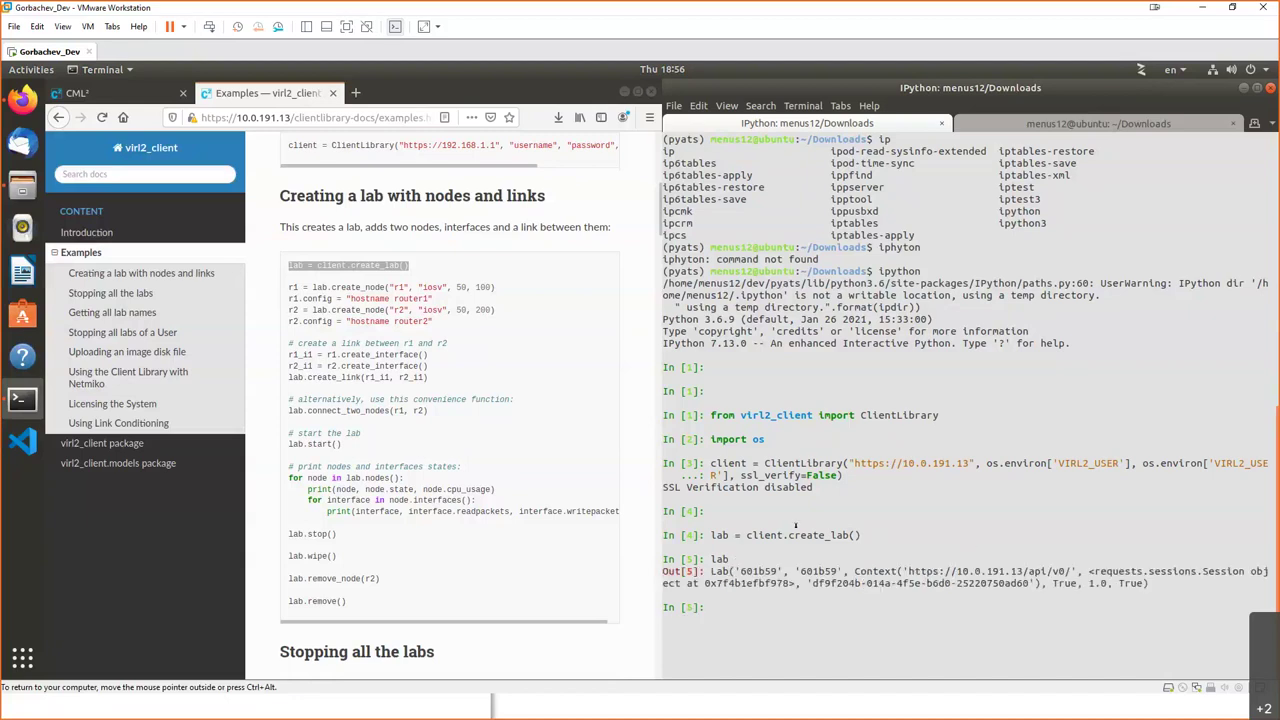
pyautogui.doubleClick(758, 571)
pyautogui.click(129, 92)
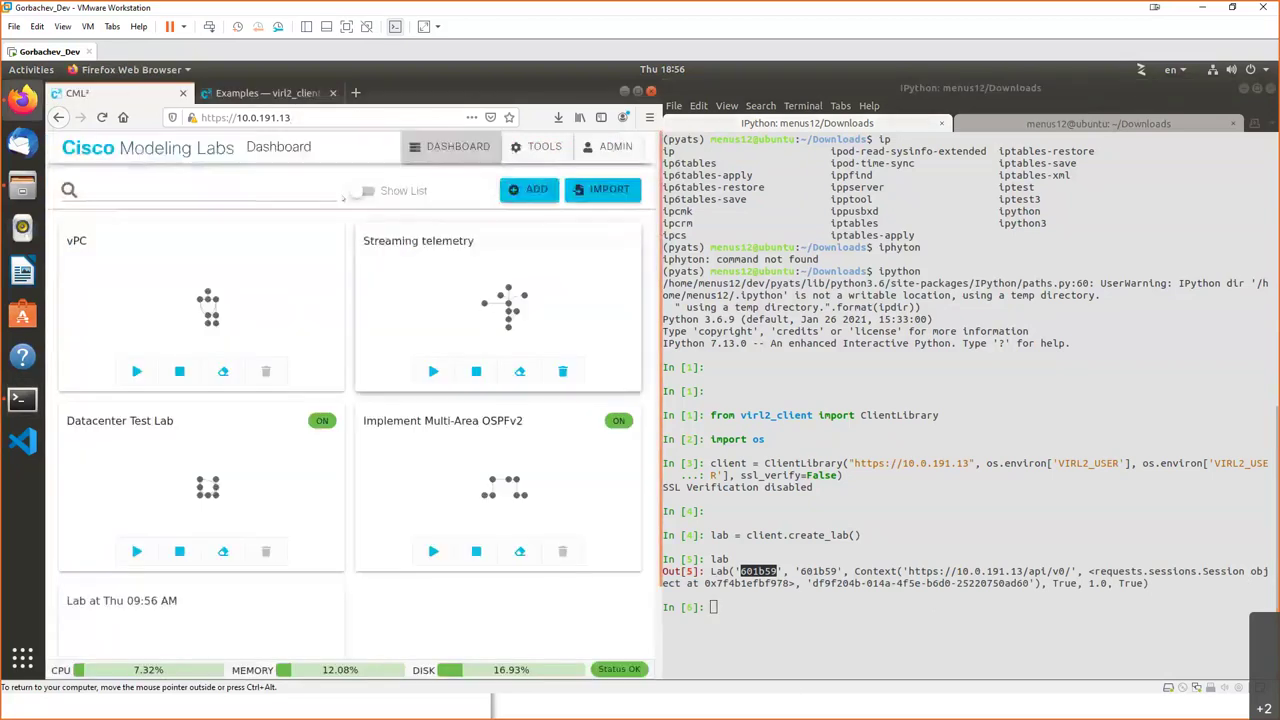
pyautogui.scroll(-2, 299, 229)
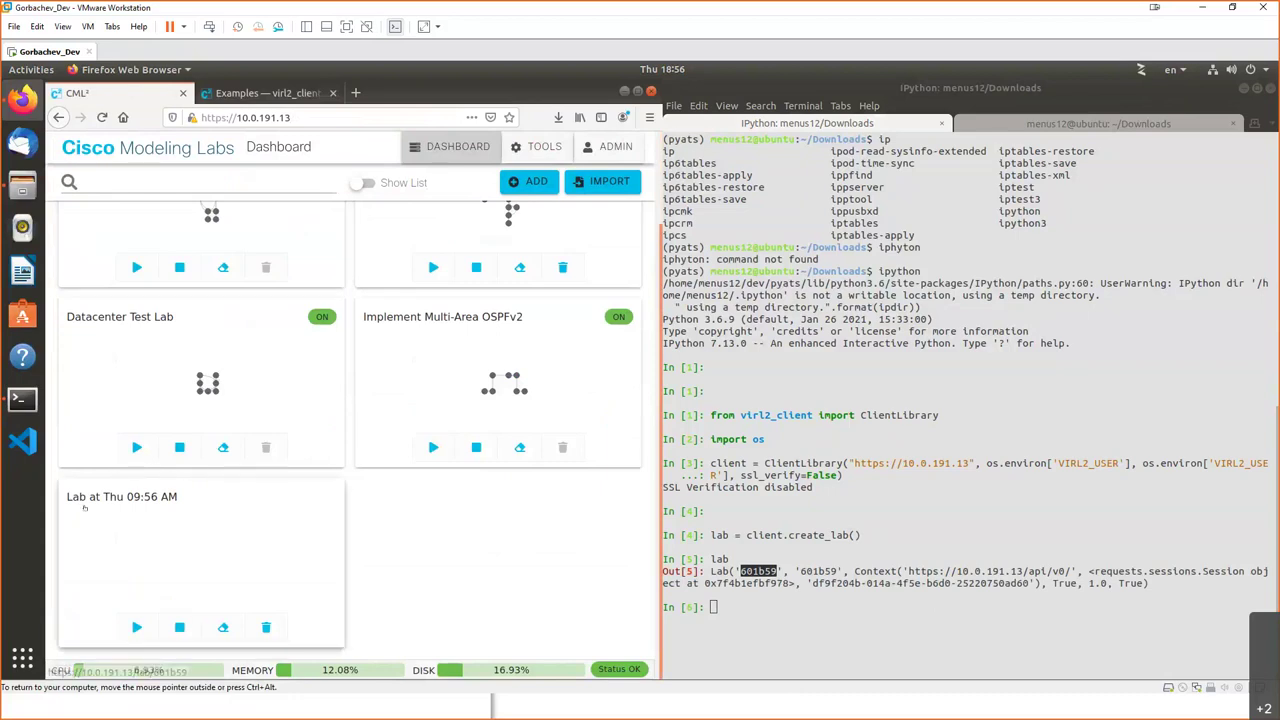
pyautogui.moveTo(710, 535); pyautogui.dragTo(878, 533)
pyautogui.click(210, 545)
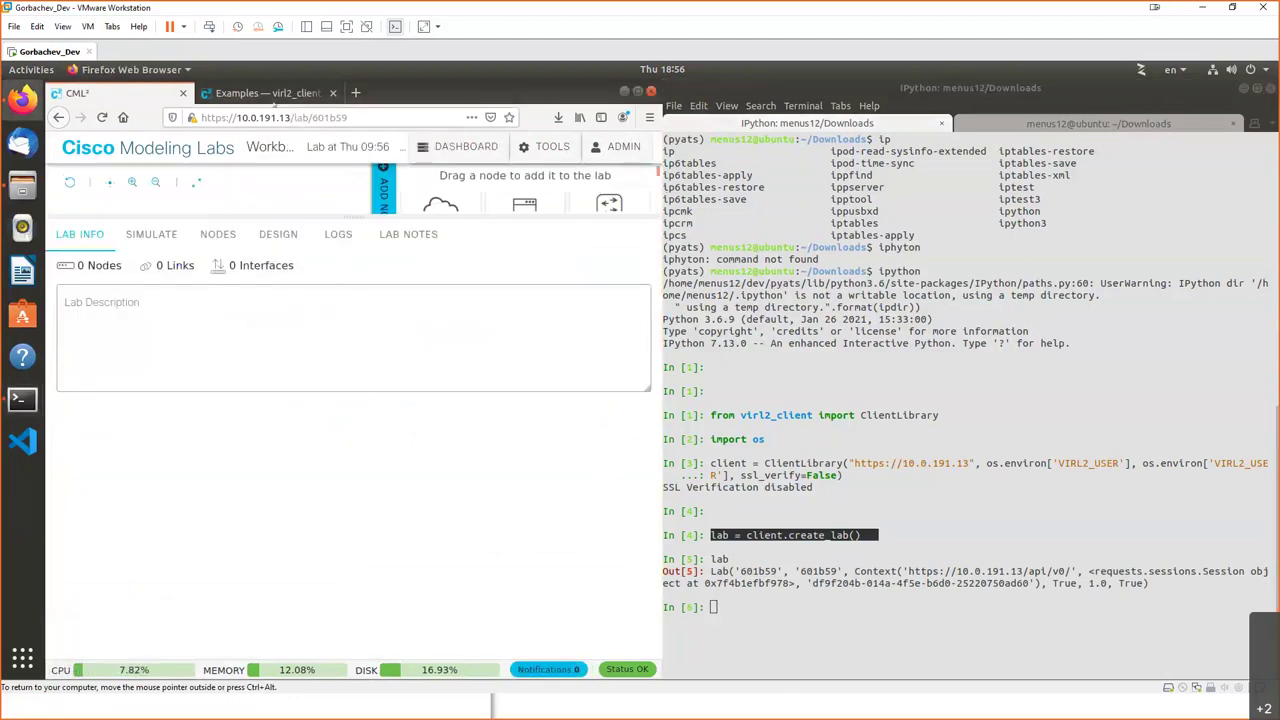
pyautogui.click(268, 93)
pyautogui.click(110, 93)
pyautogui.moveTo(353, 212); pyautogui.dragTo(353, 503)
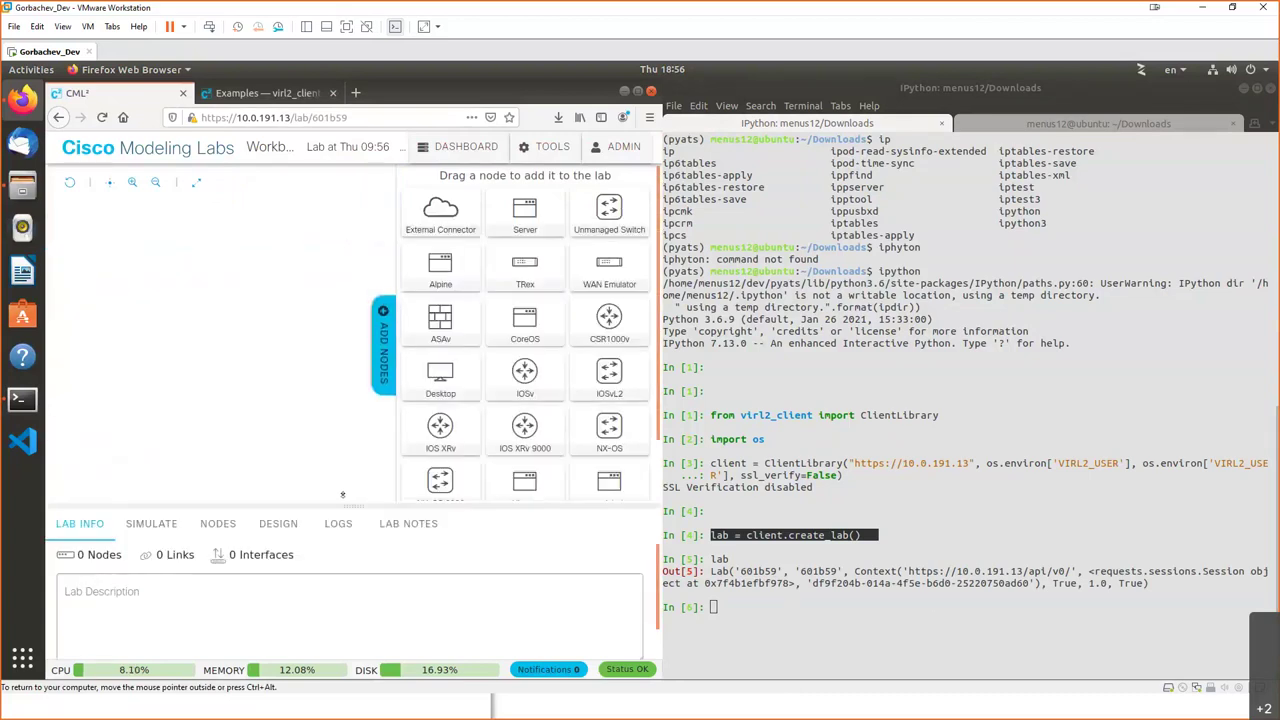
pyautogui.moveTo(349, 500)
pyautogui.mouseDown()
pyautogui.moveTo(350, 532)
pyautogui.moveTo(350, 512)
pyautogui.mouseUp()
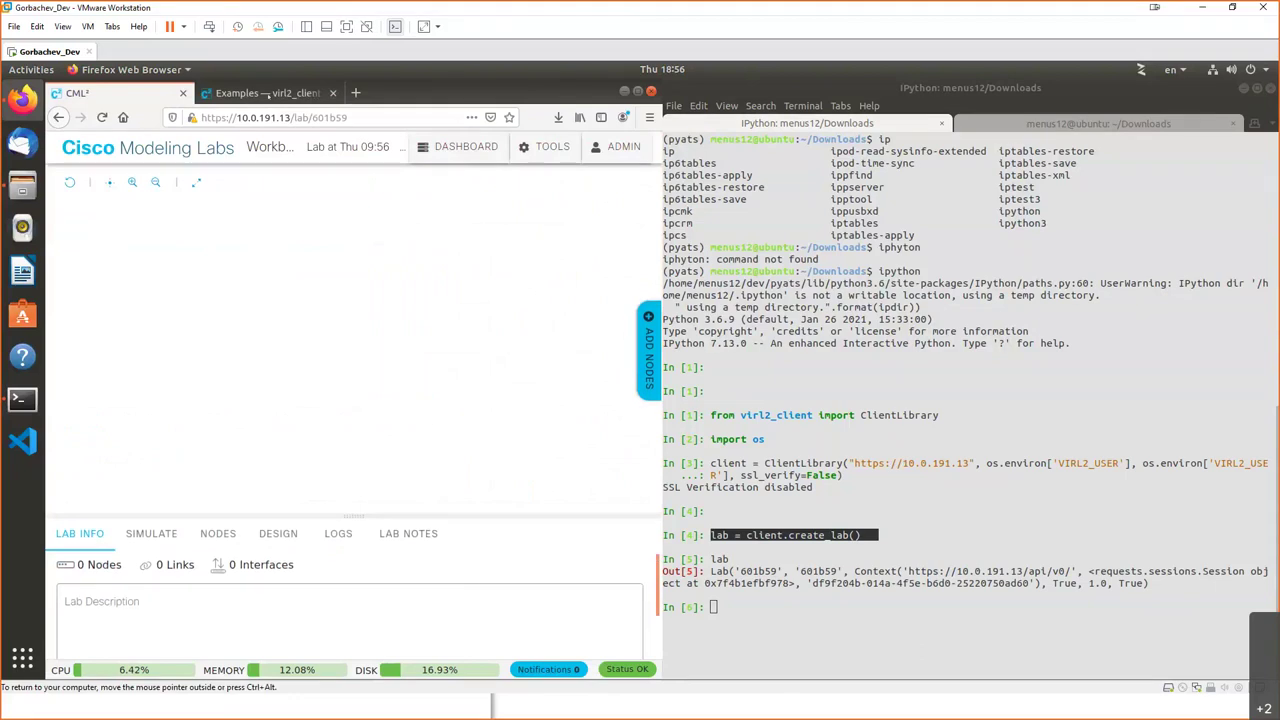
pyautogui.click(262, 92)
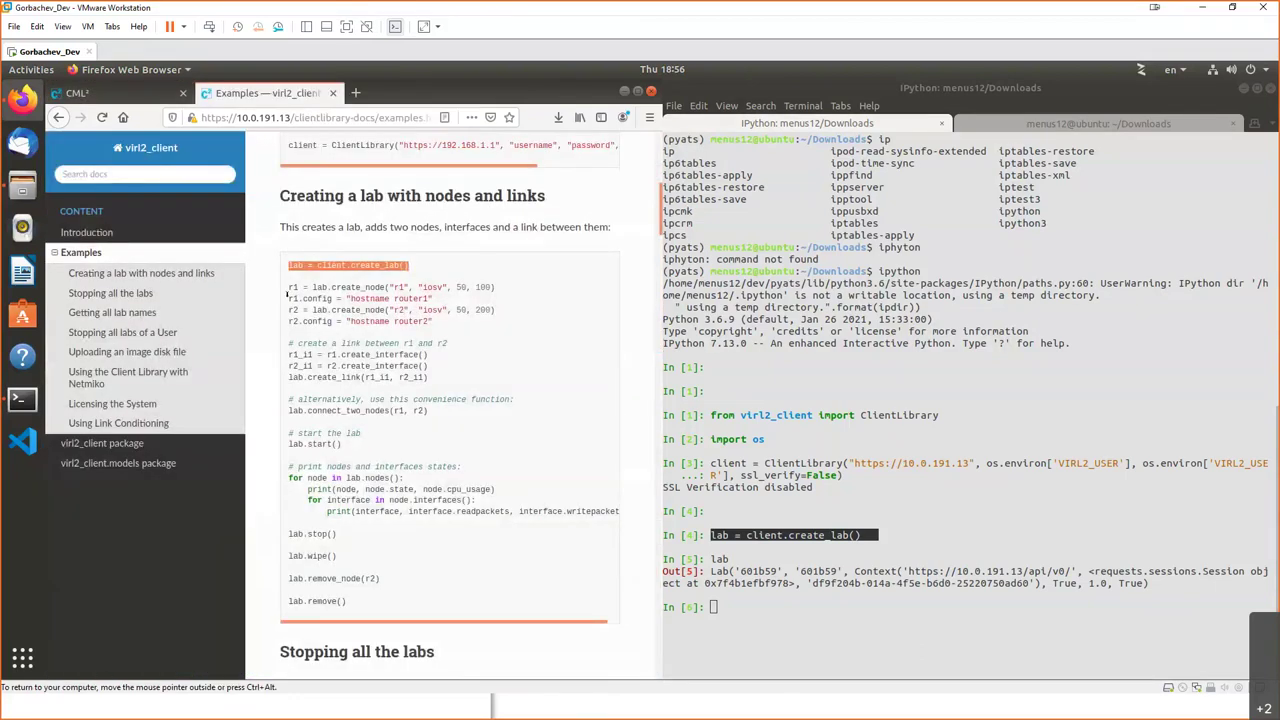
# Step: Review the r1/r2 create_node example in the docs at 130% zoom, highlighting iosv and hostnames
pyautogui.moveTo(286, 287); pyautogui.dragTo(432, 321)
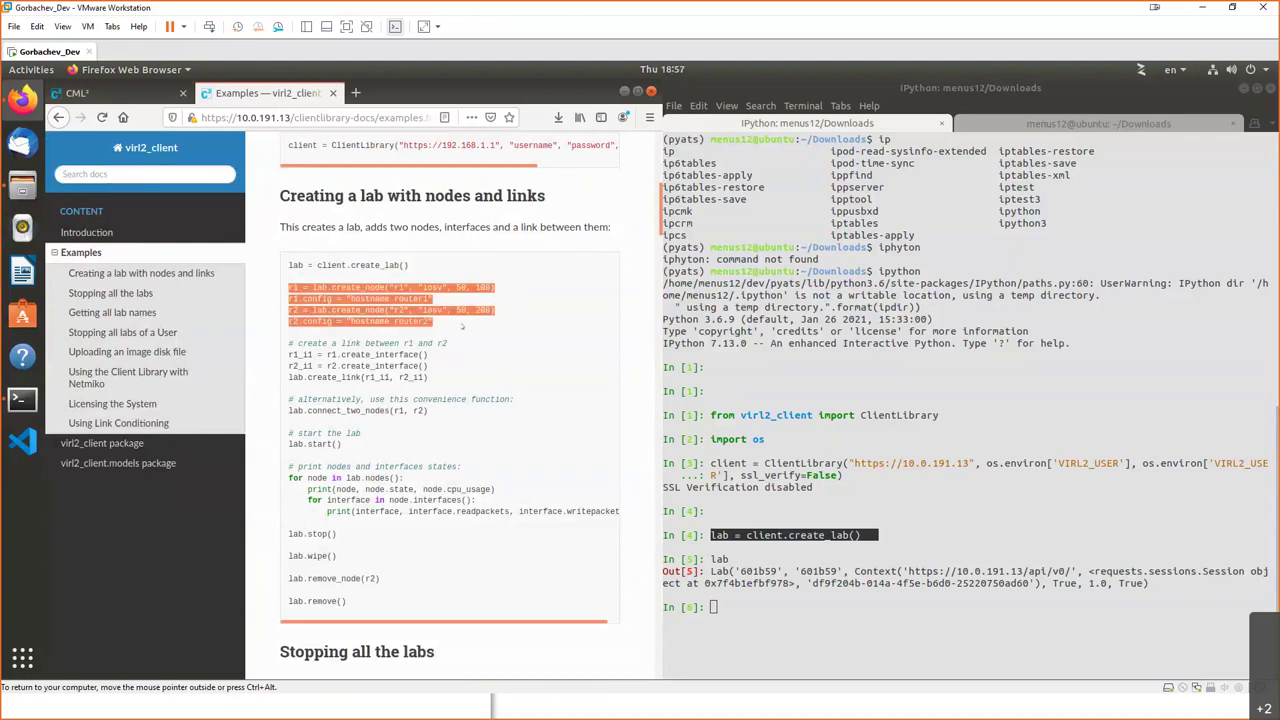
pyautogui.click(314, 287)
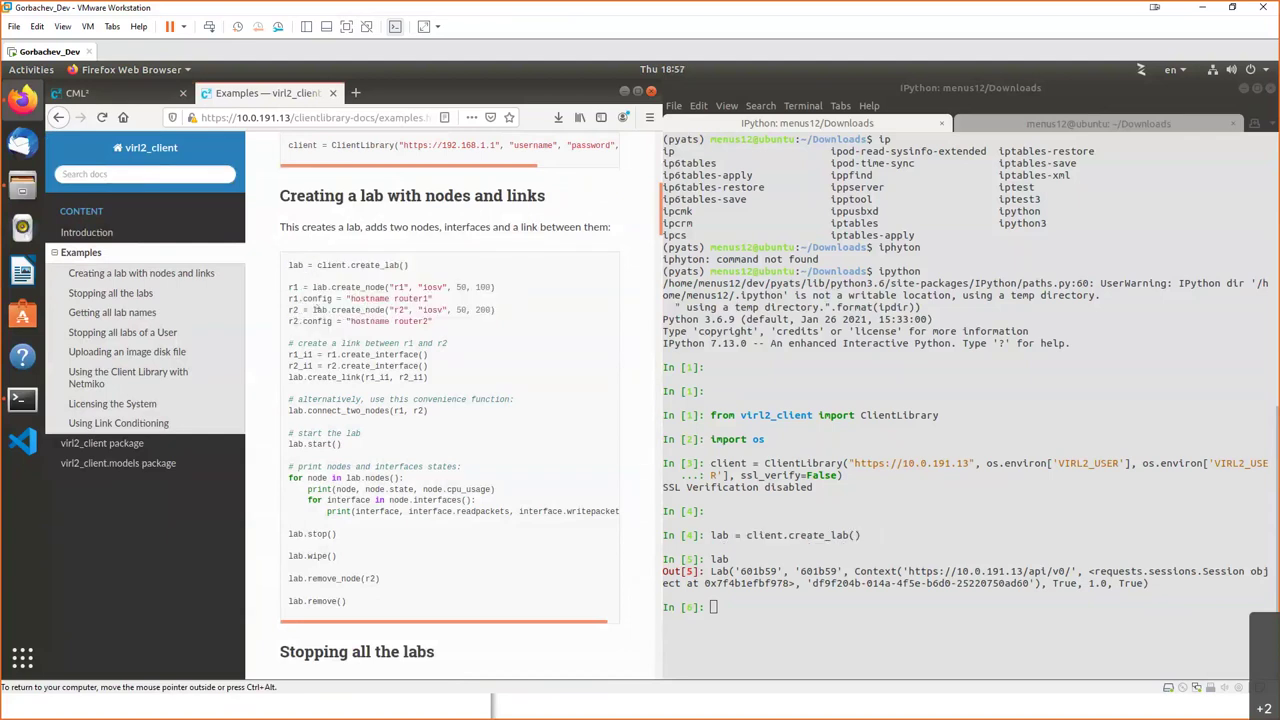
pyautogui.hotkey('ctrl', '+')
pyautogui.hotkey('ctrl', '+')
pyautogui.hotkey('ctrl', '+')
pyautogui.hotkey('ctrl', '+')
pyautogui.hotkey('ctrl', '+')
pyautogui.hotkey('ctrl', '+')
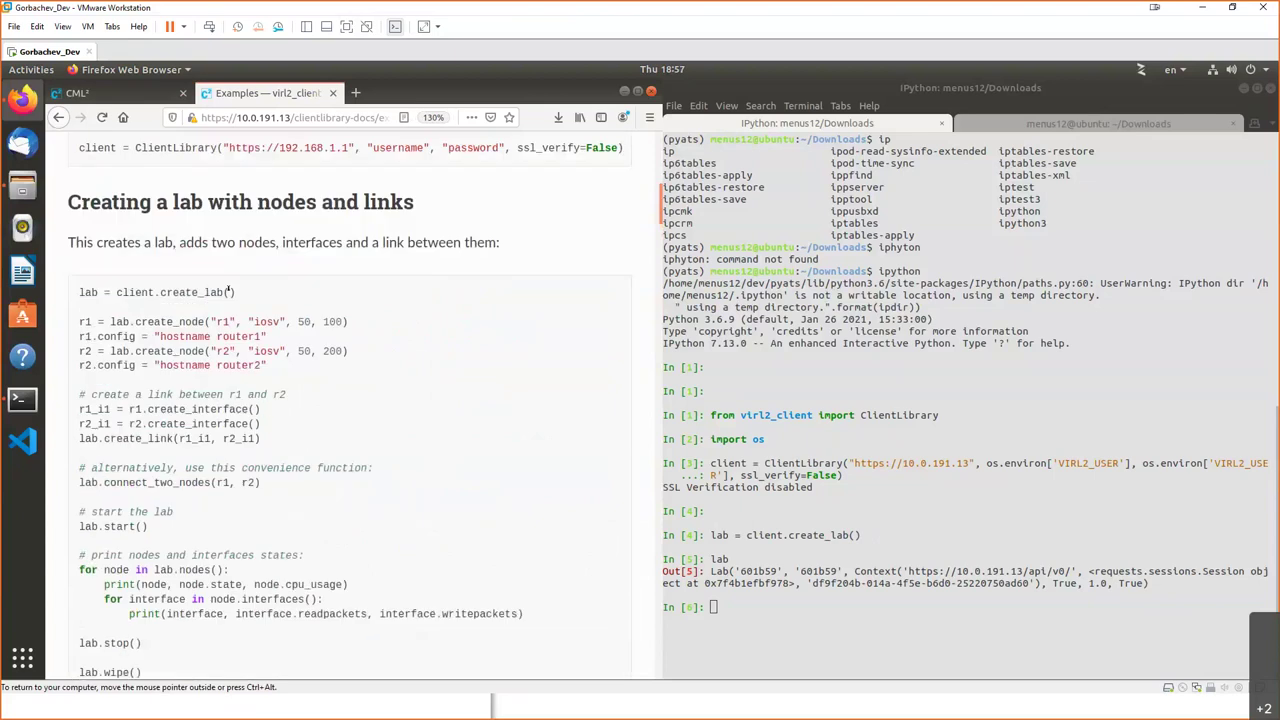
pyautogui.scroll(1, 258, 273)
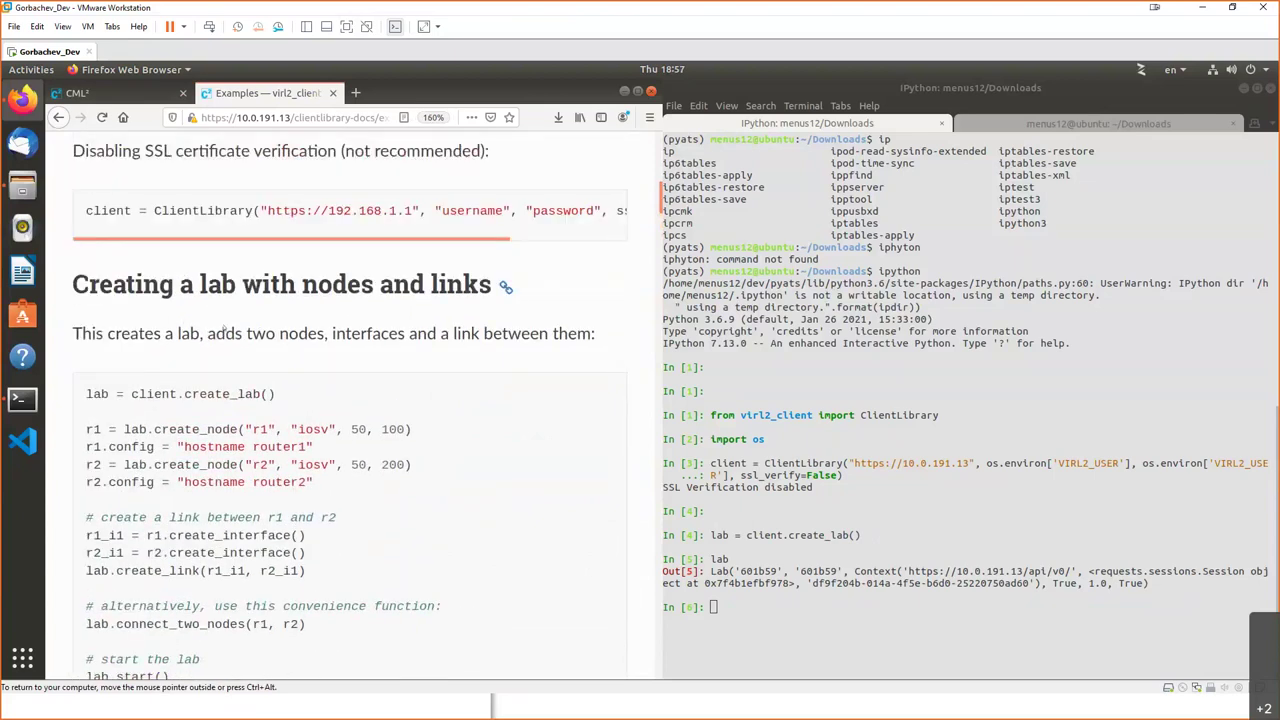
pyautogui.tripleClick(96, 429)
pyautogui.click(85, 456)
pyautogui.moveTo(289, 429); pyautogui.dragTo(337, 429)
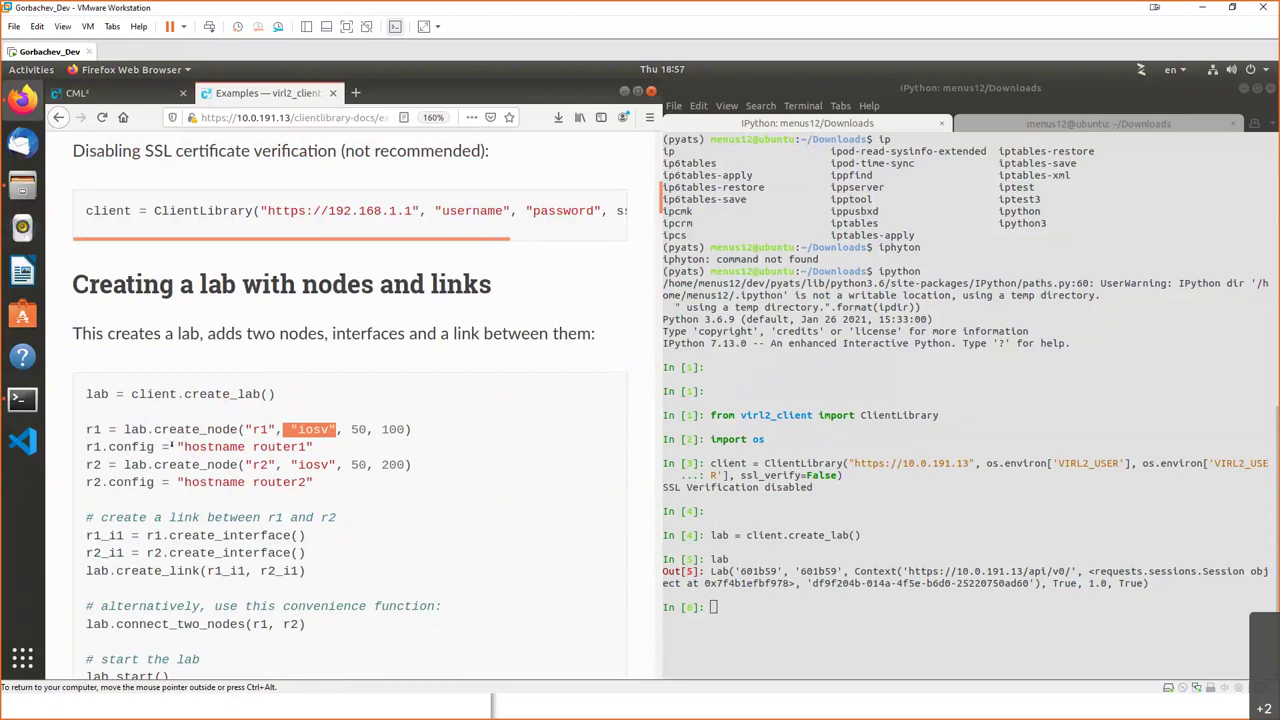
pyautogui.moveTo(177, 447); pyautogui.dragTo(343, 452)
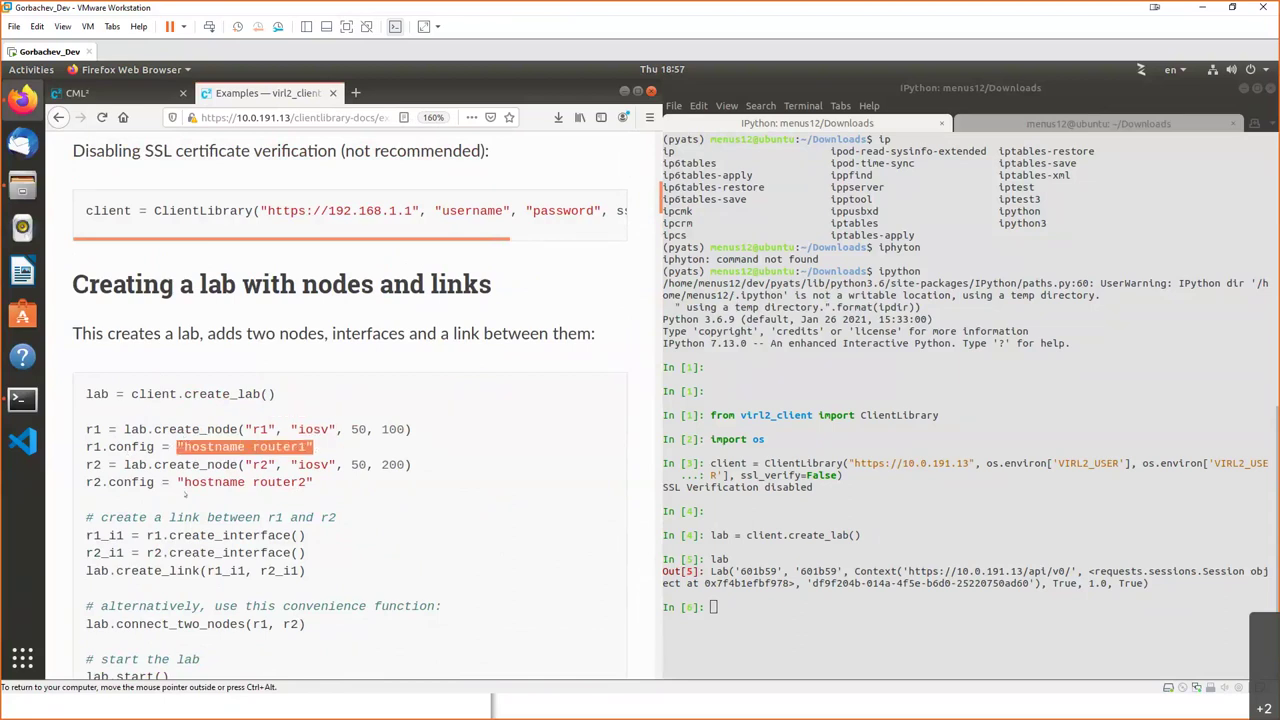
pyautogui.moveTo(177, 482); pyautogui.dragTo(339, 490)
# Step: Copy the four r1/r2 node-creation lines into IPython In [6] and return to the lab
pyautogui.moveTo(86, 429); pyautogui.dragTo(330, 486)
pyautogui.hotkey('ctrl', 'c')
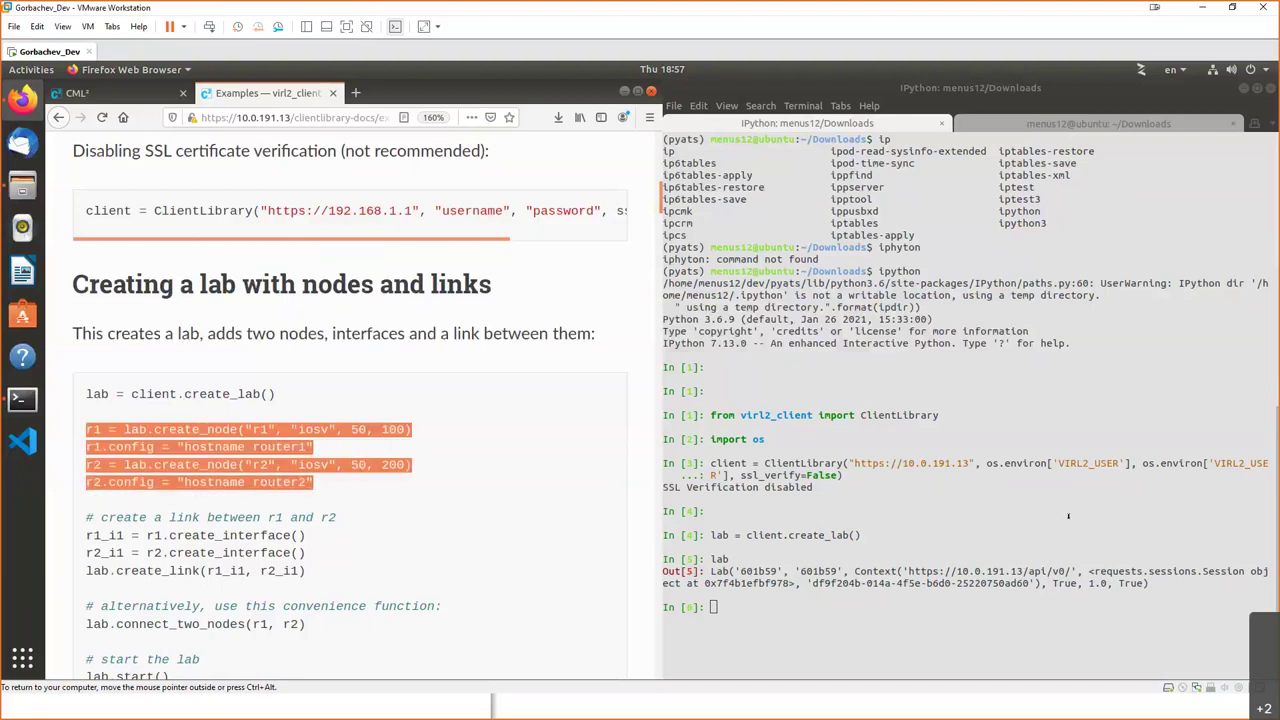
pyautogui.click(1028, 521)
pyautogui.hotkey('ctrl', 'shift', 'v')
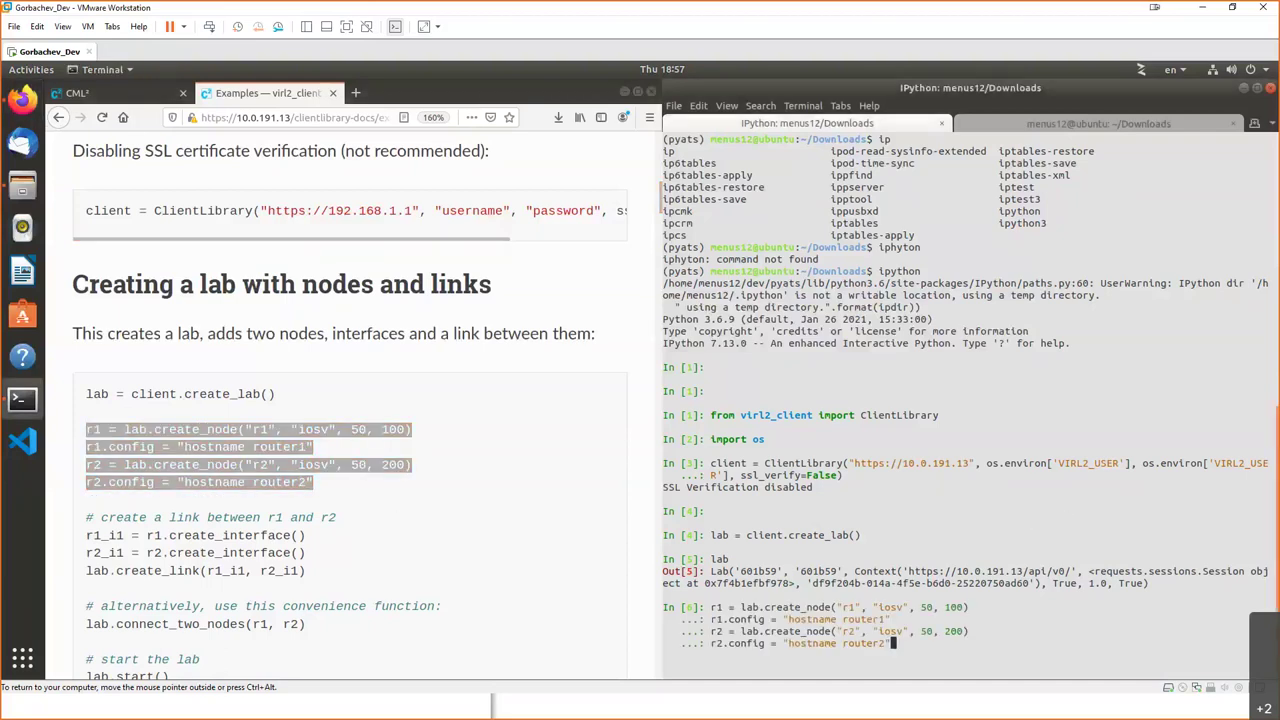
pyautogui.click(110, 93)
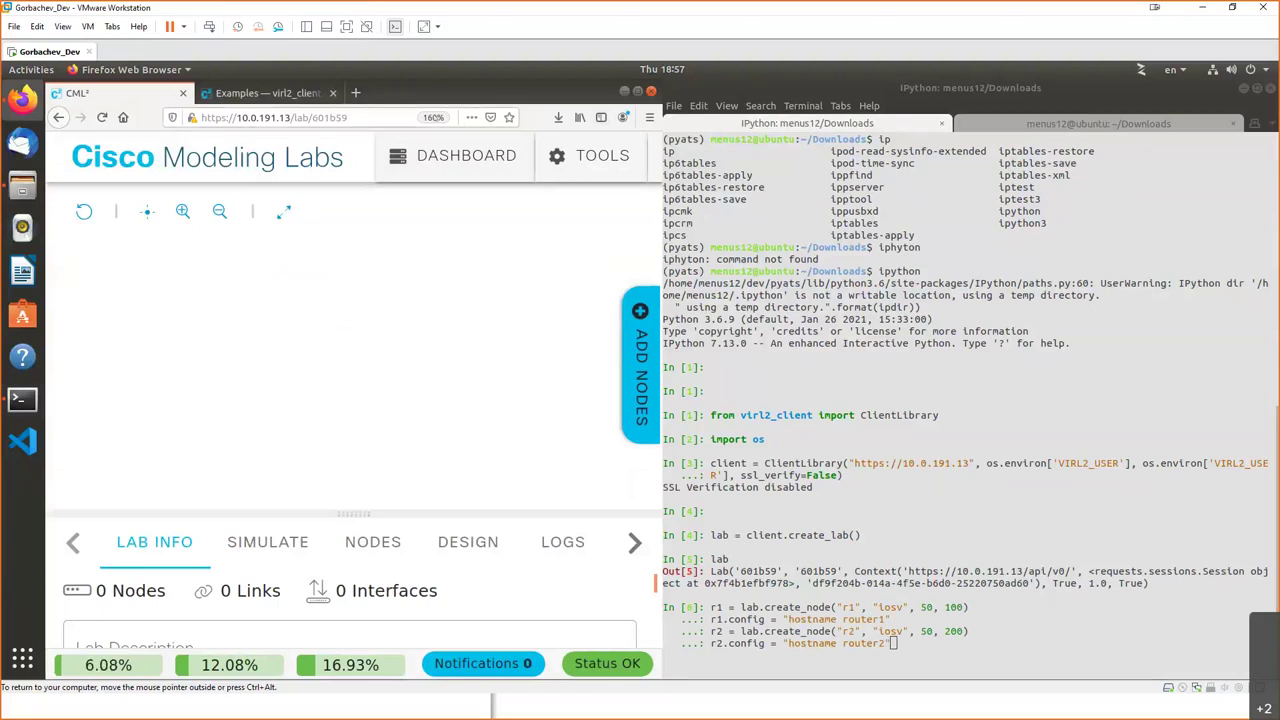
pyautogui.hotkey('ctrl', '0')
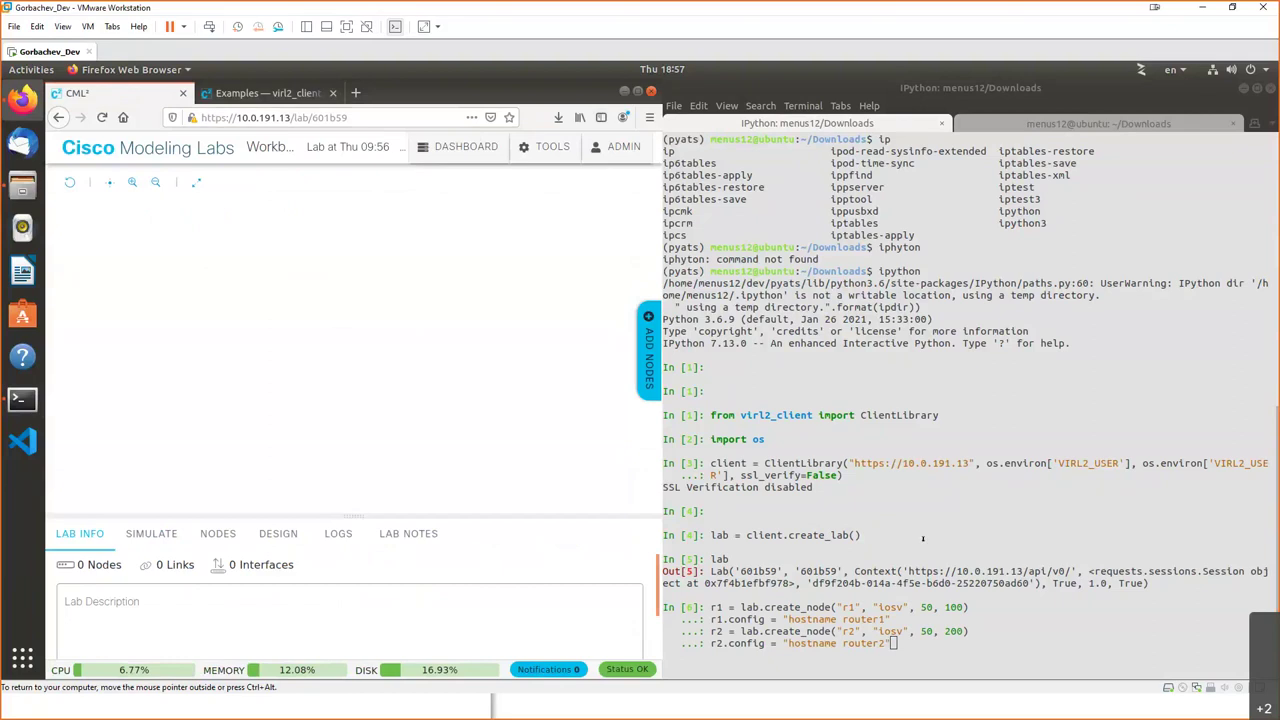
# Step: Run the pasted block to add routers r1 and r2 to lab 601b59
pyautogui.click(923, 539)
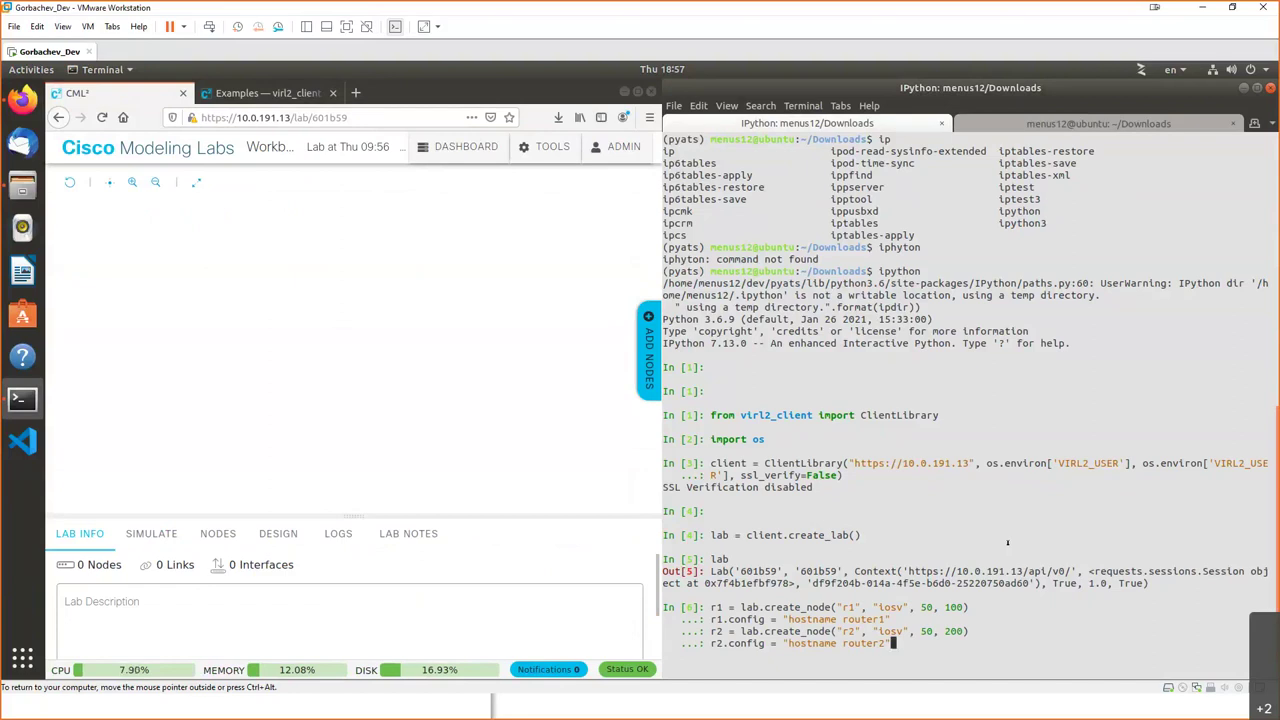
pyautogui.press('Return')
pyautogui.click(246, 263)
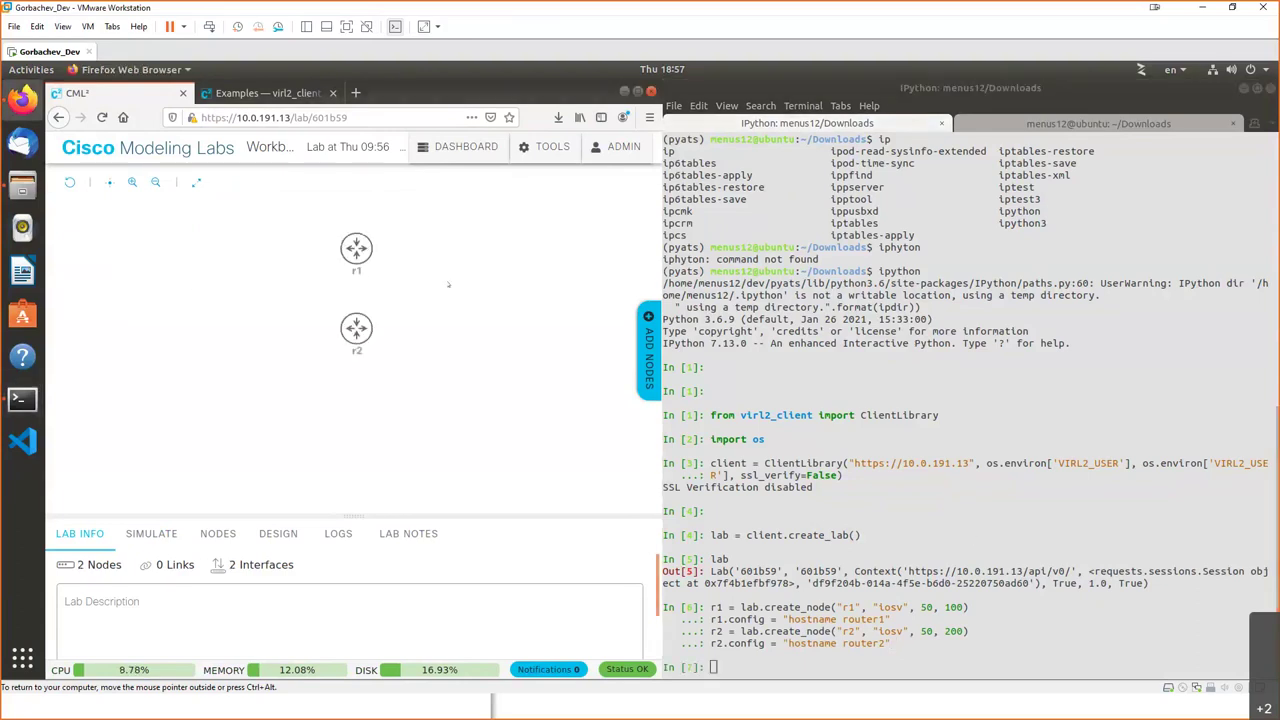
pyautogui.click(258, 93)
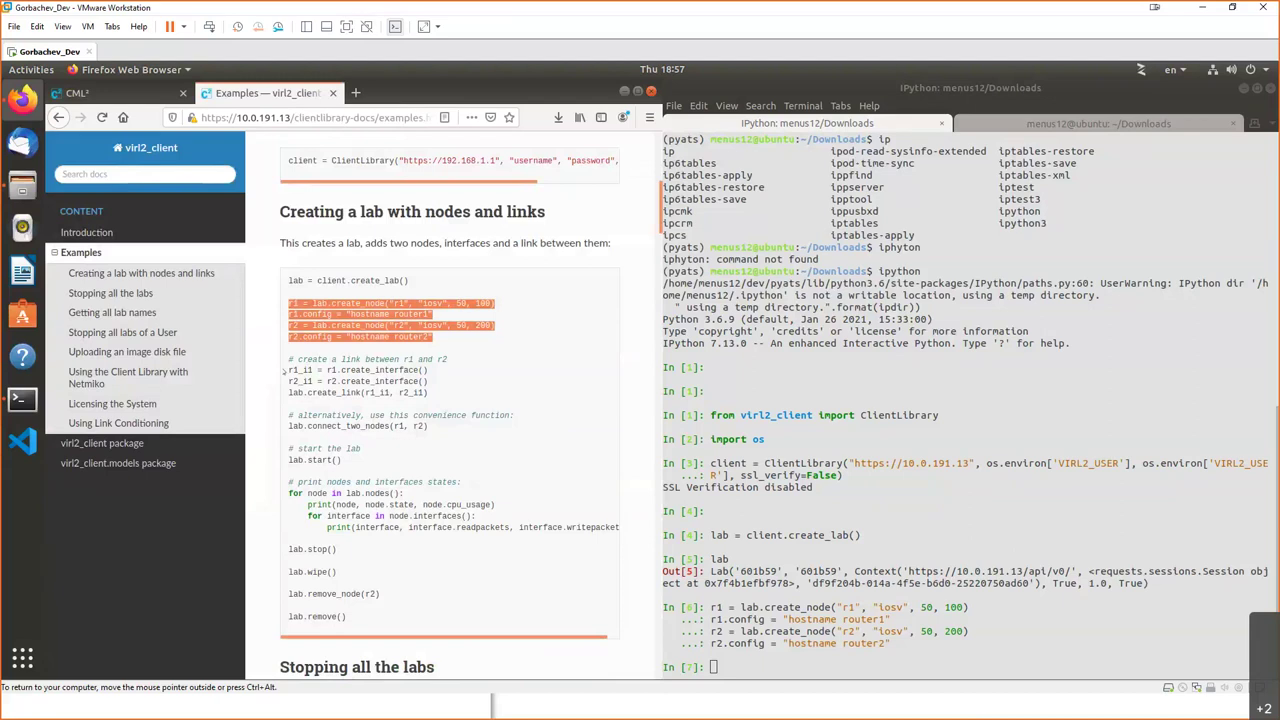
# Step: Paste and run the create_interface/create_link lines in IPython, giving 1 link and 4 interfaces
pyautogui.moveTo(284, 370); pyautogui.dragTo(428, 393)
pyautogui.press('super+c')
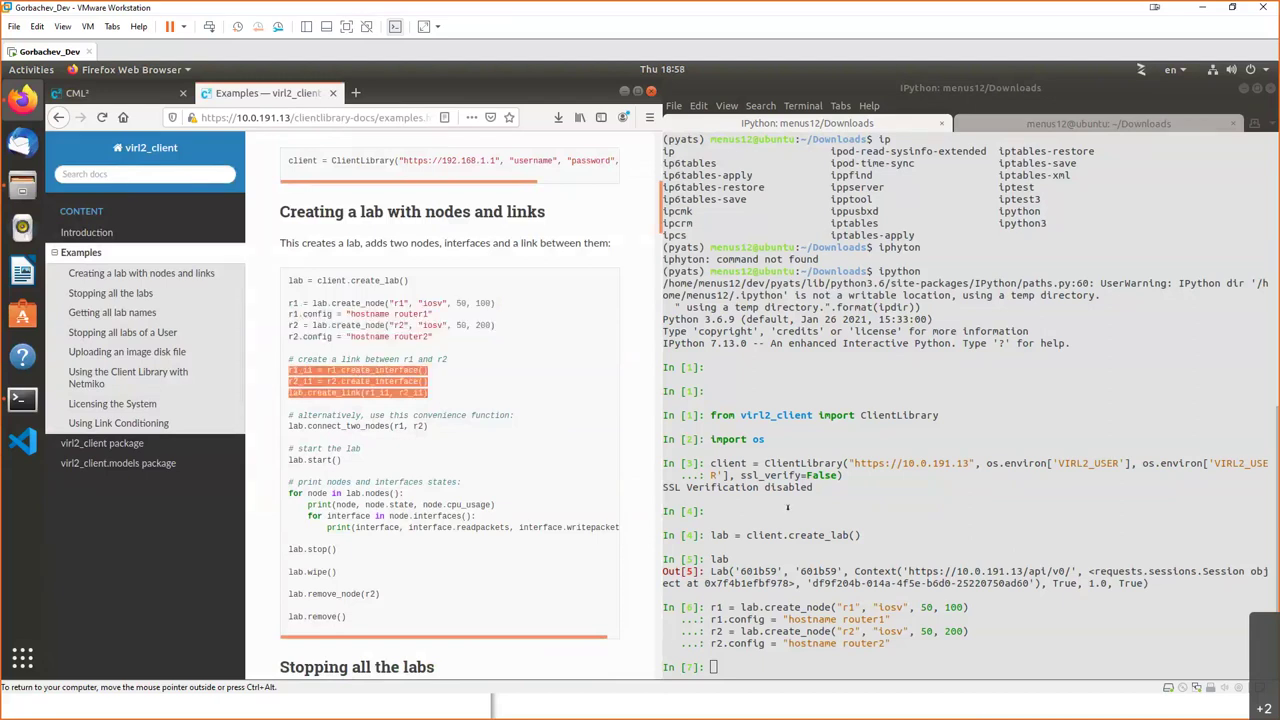
pyautogui.click(825, 492)
pyautogui.middleClick(835, 492)
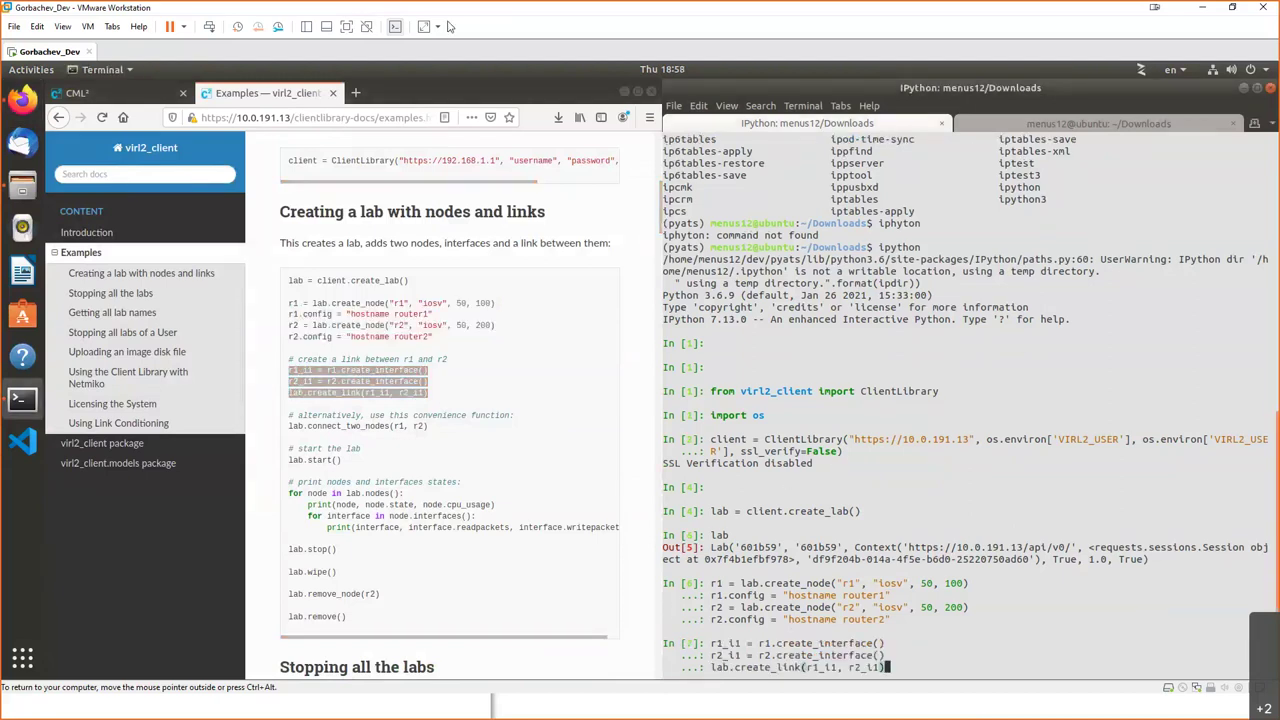
pyautogui.click(115, 92)
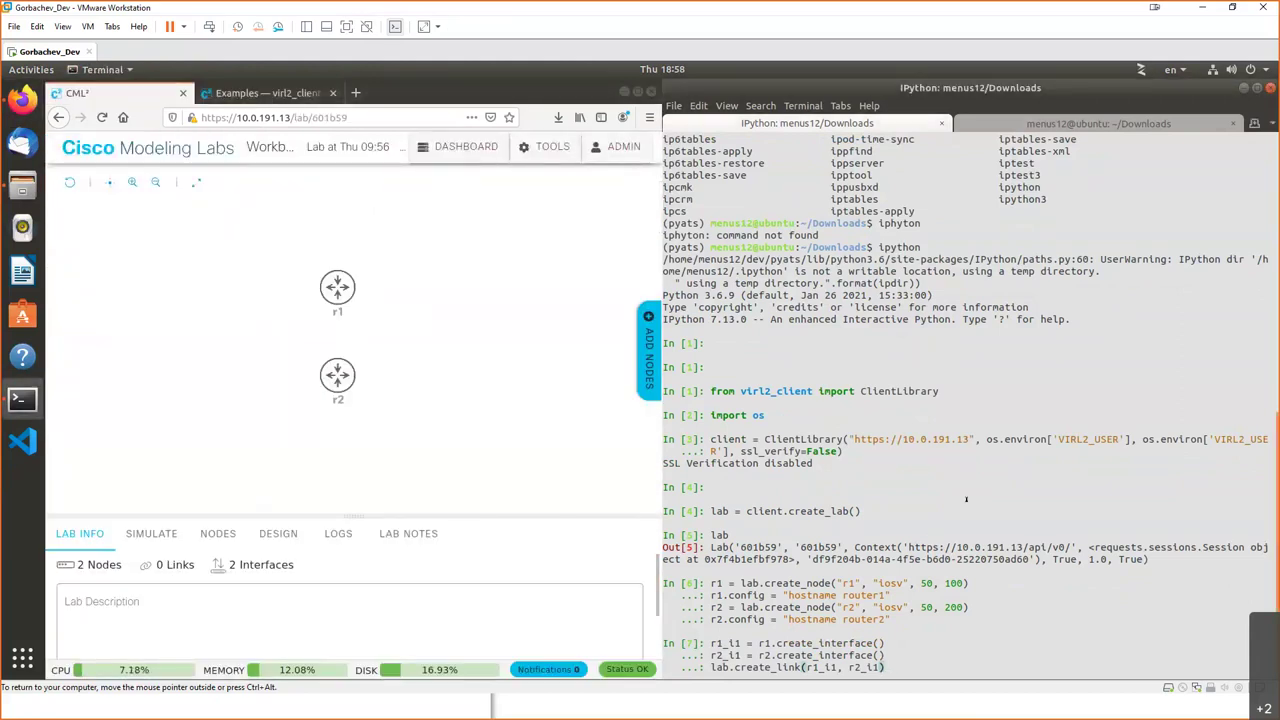
pyautogui.press('Return')
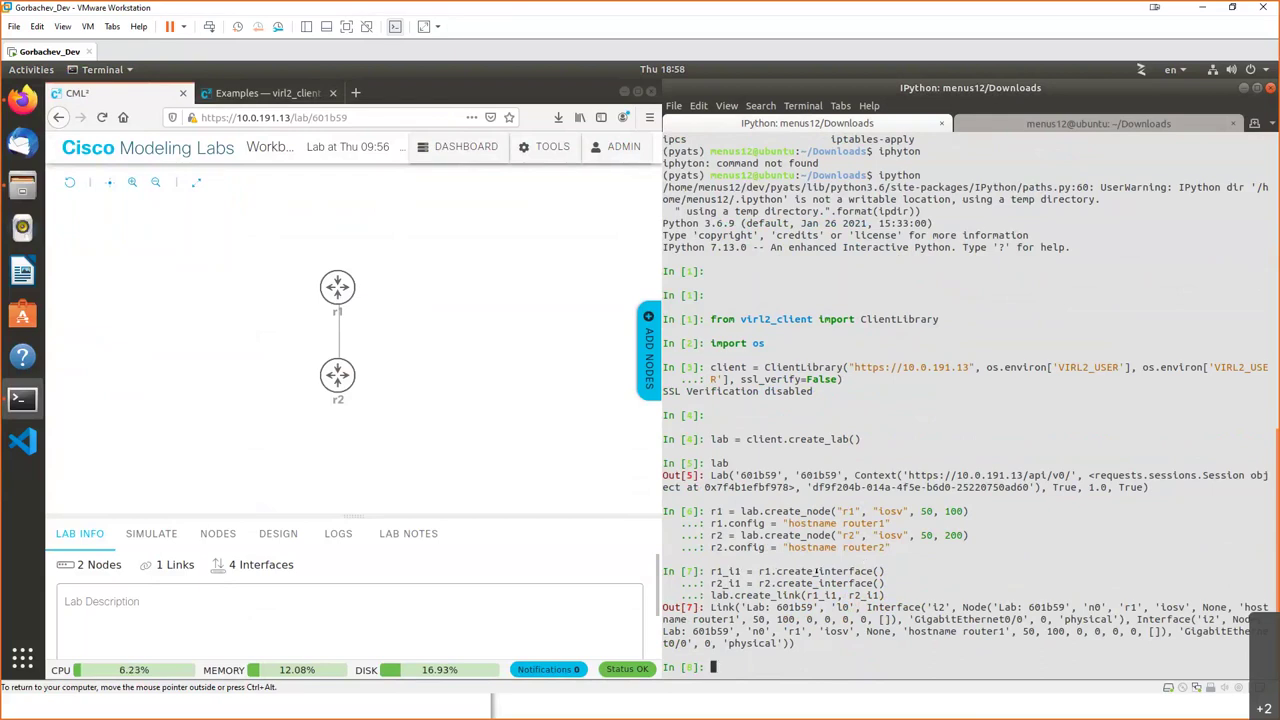
pyautogui.moveTo(819, 571); pyautogui.dragTo(885, 571)
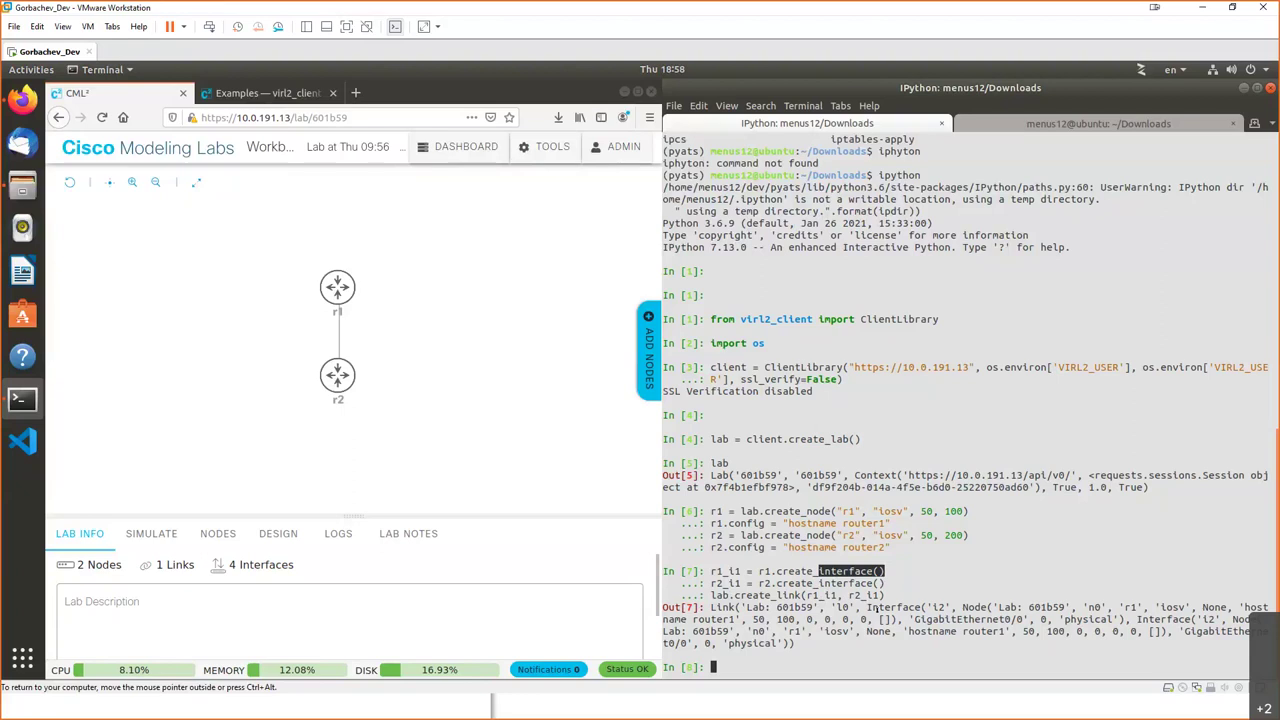
pyautogui.click(829, 583)
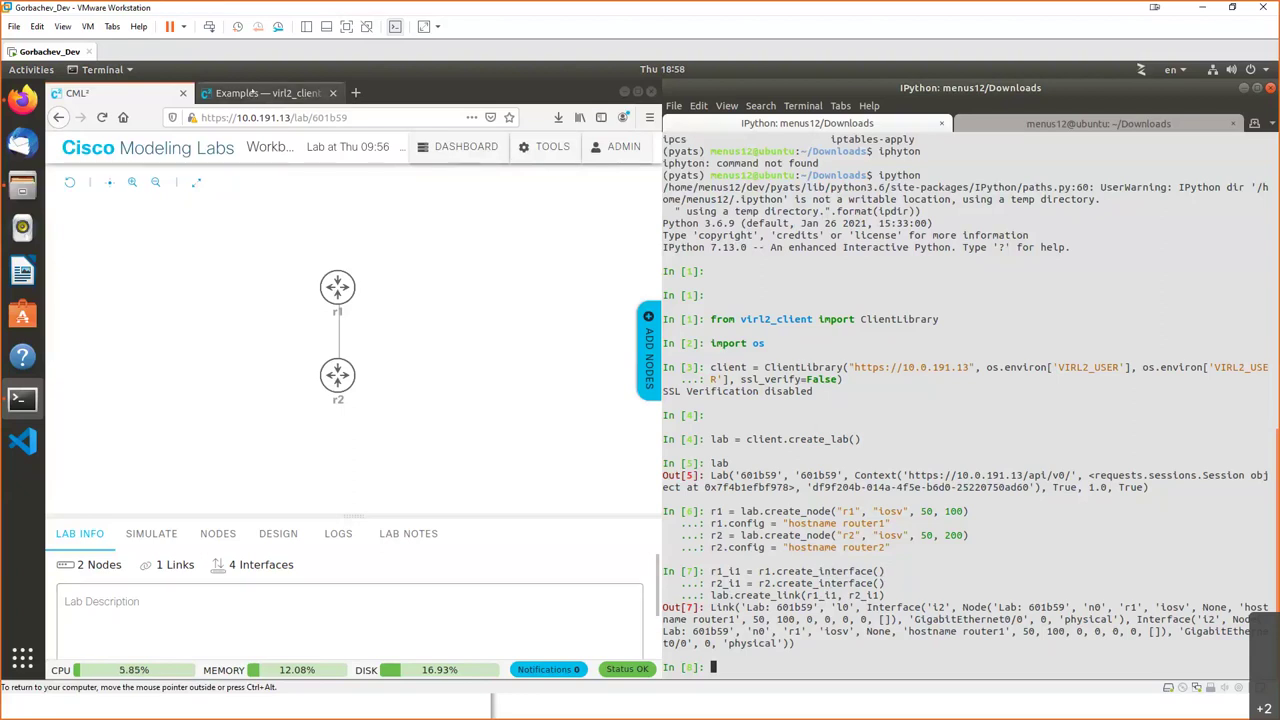
pyautogui.click(253, 92)
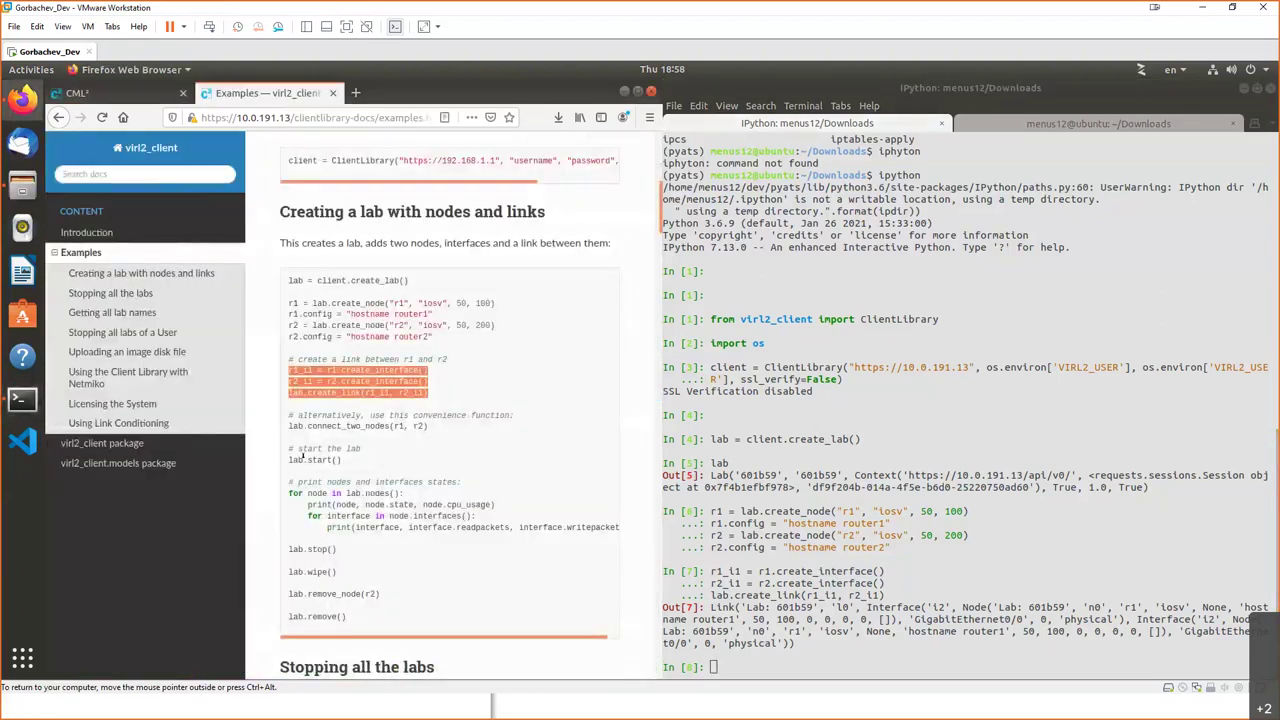
# Step: Paste and run lab.start() in IPython to boot the routers
pyautogui.tripleClick(302, 458)
pyautogui.click(893, 548)
pyautogui.write('lab.start()')
pyautogui.click(77, 92)
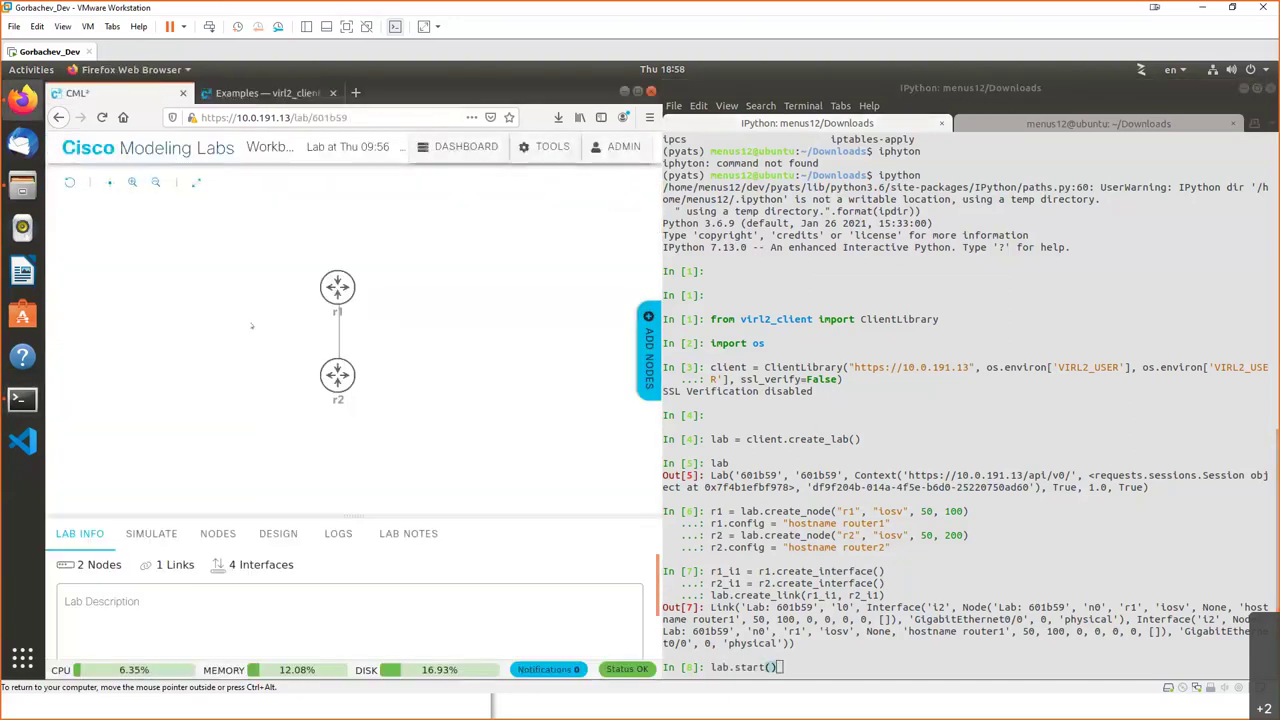
pyautogui.click(1081, 417)
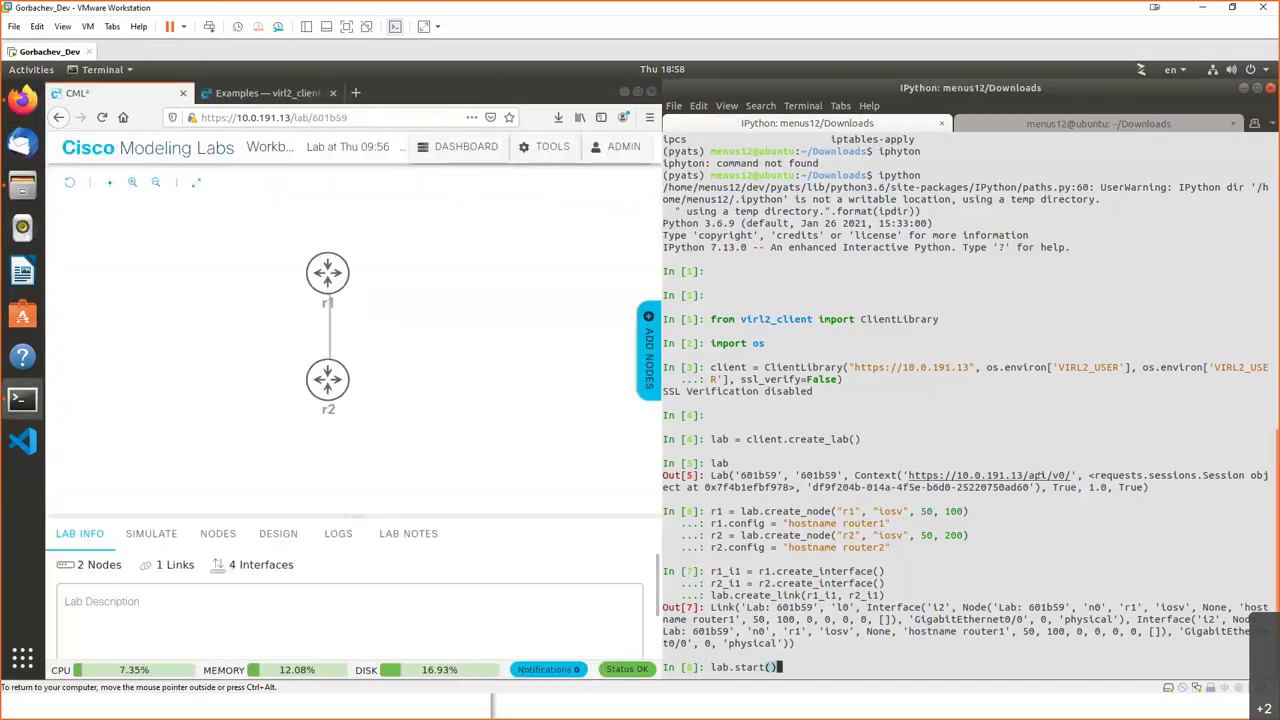
pyautogui.press('Return')
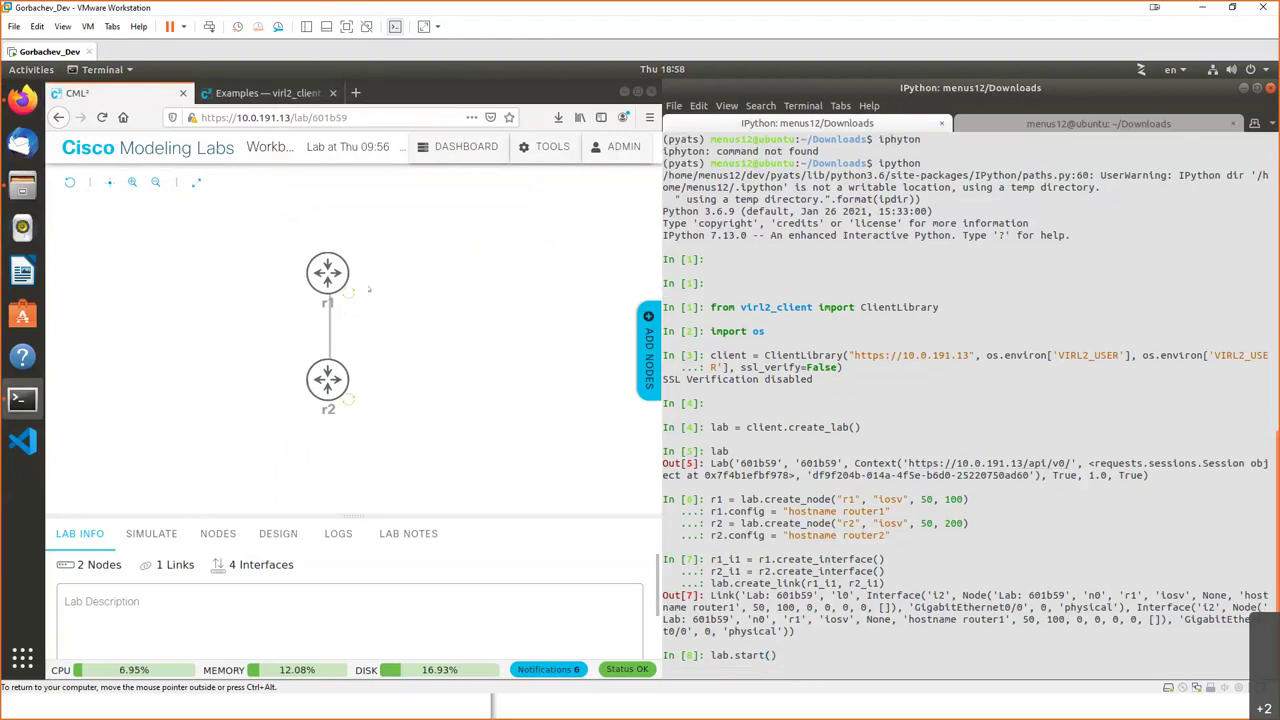
# Step: Open a console session to router r1 from its details panel
pyautogui.moveTo(316, 270)
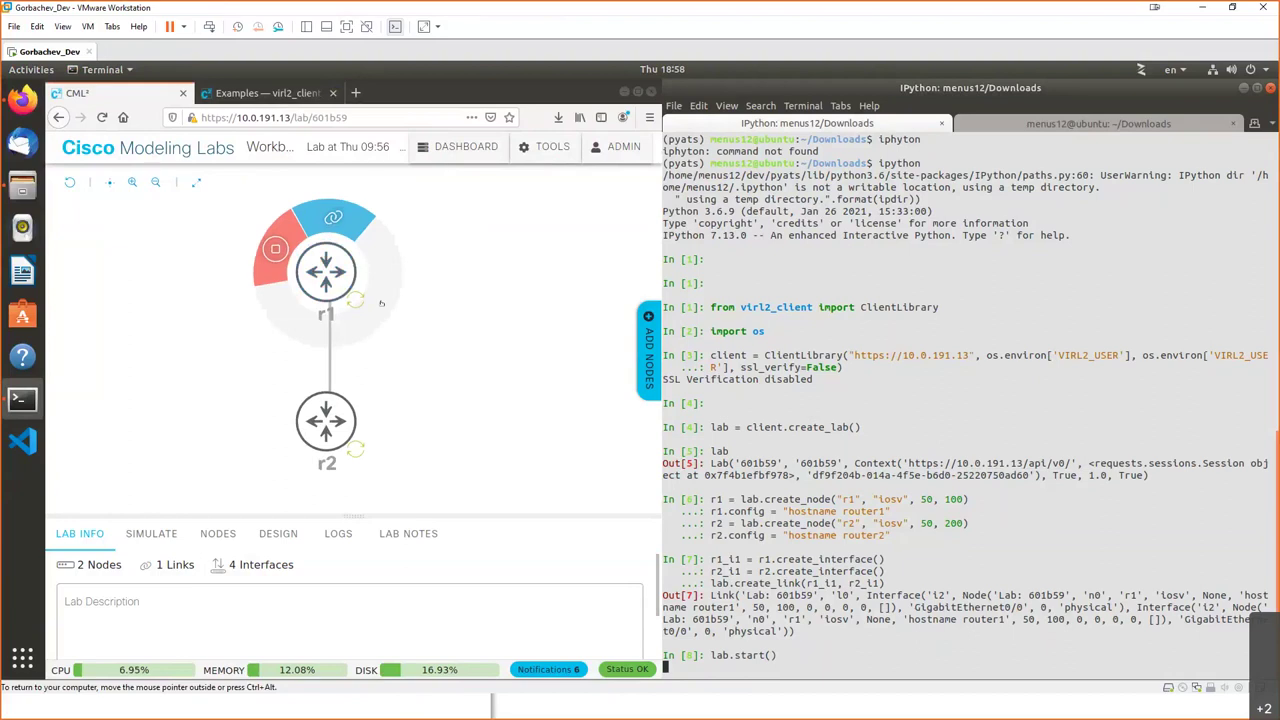
pyautogui.click(325, 270)
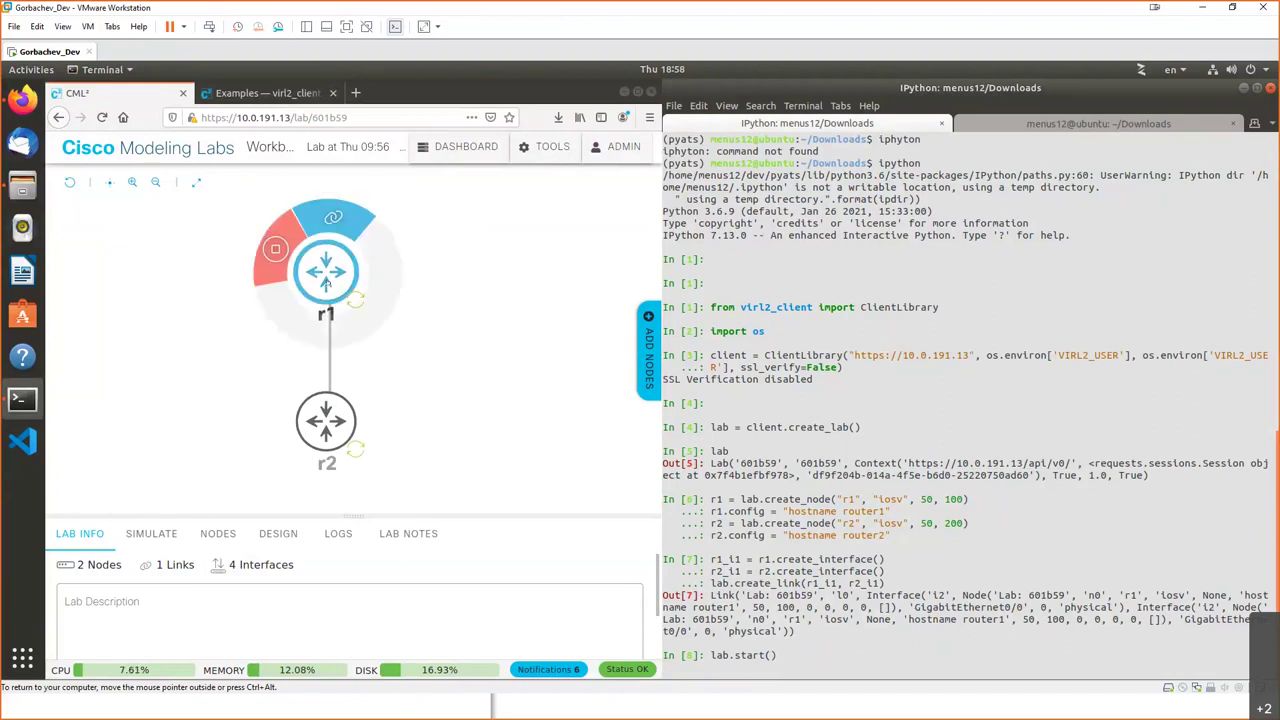
pyautogui.click(330, 266)
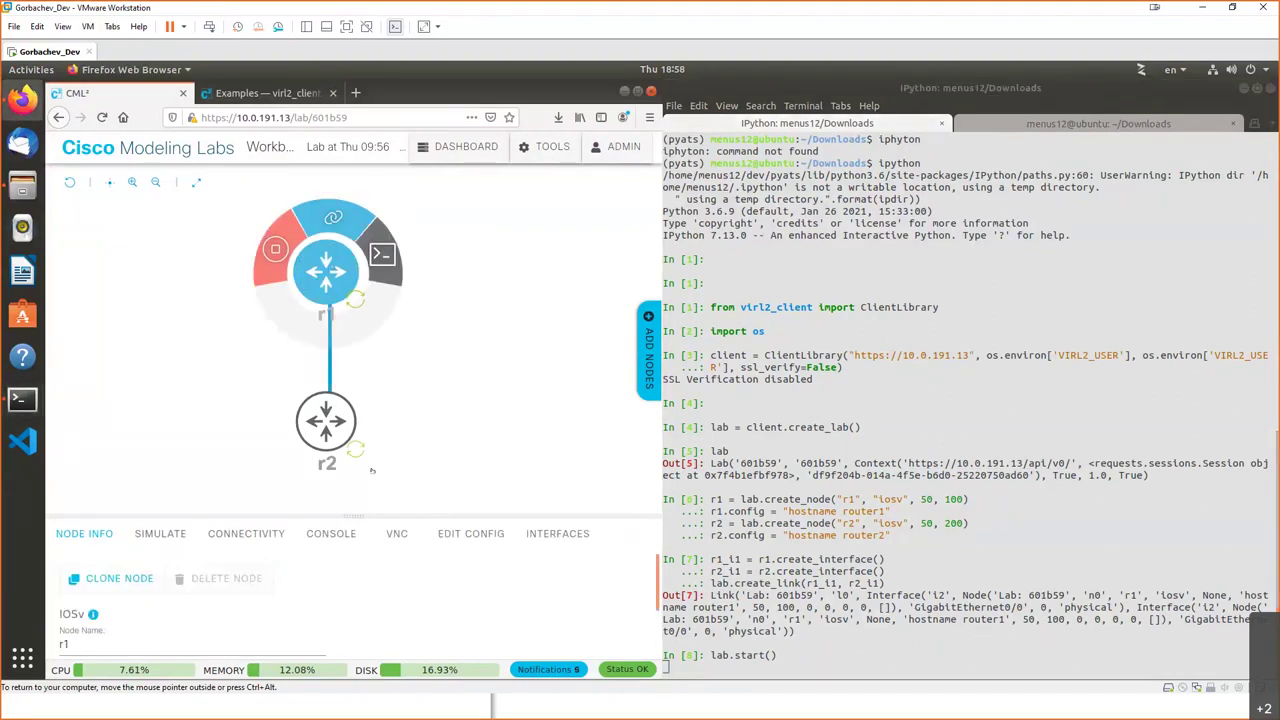
pyautogui.moveTo(332, 517); pyautogui.dragTo(334, 388)
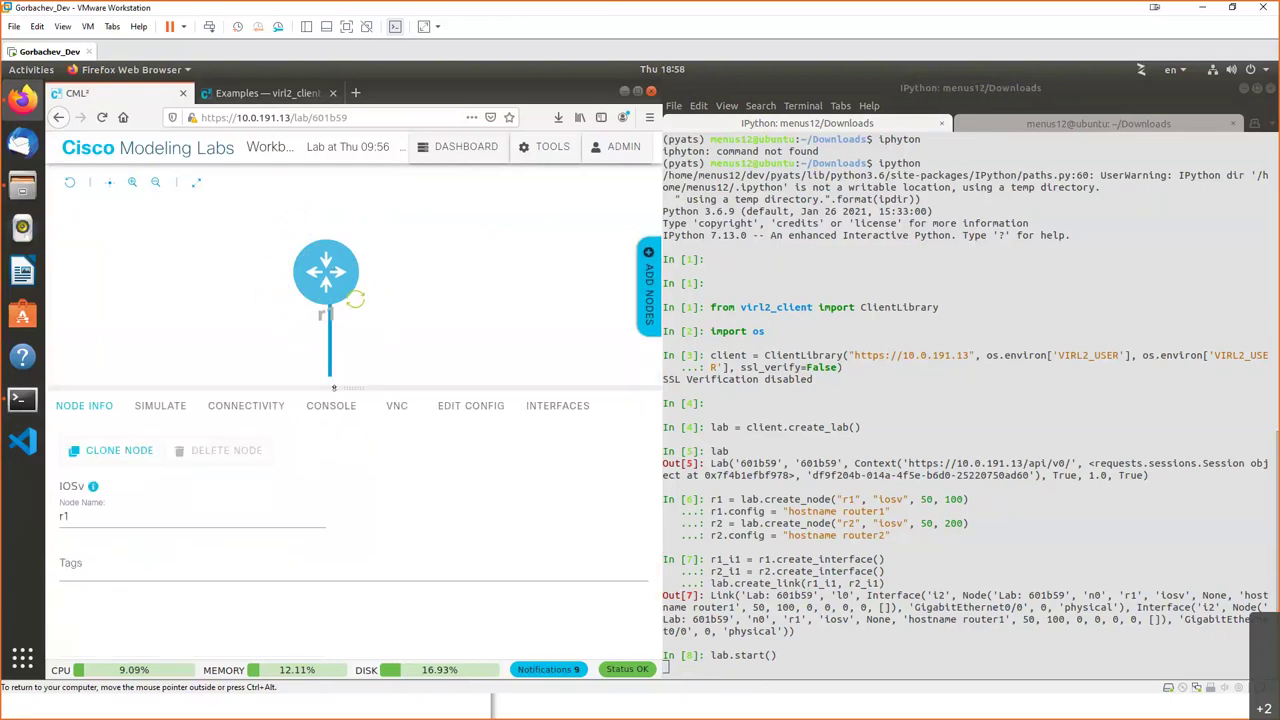
pyautogui.click(331, 409)
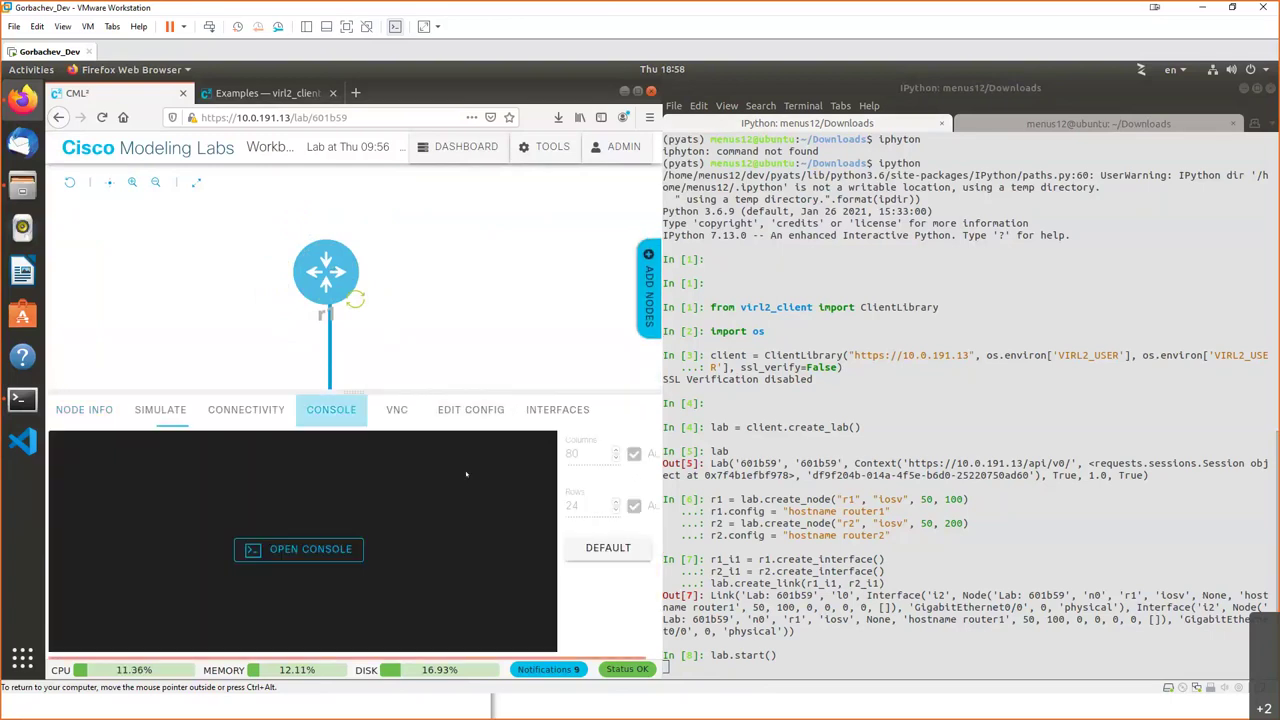
pyautogui.click(300, 549)
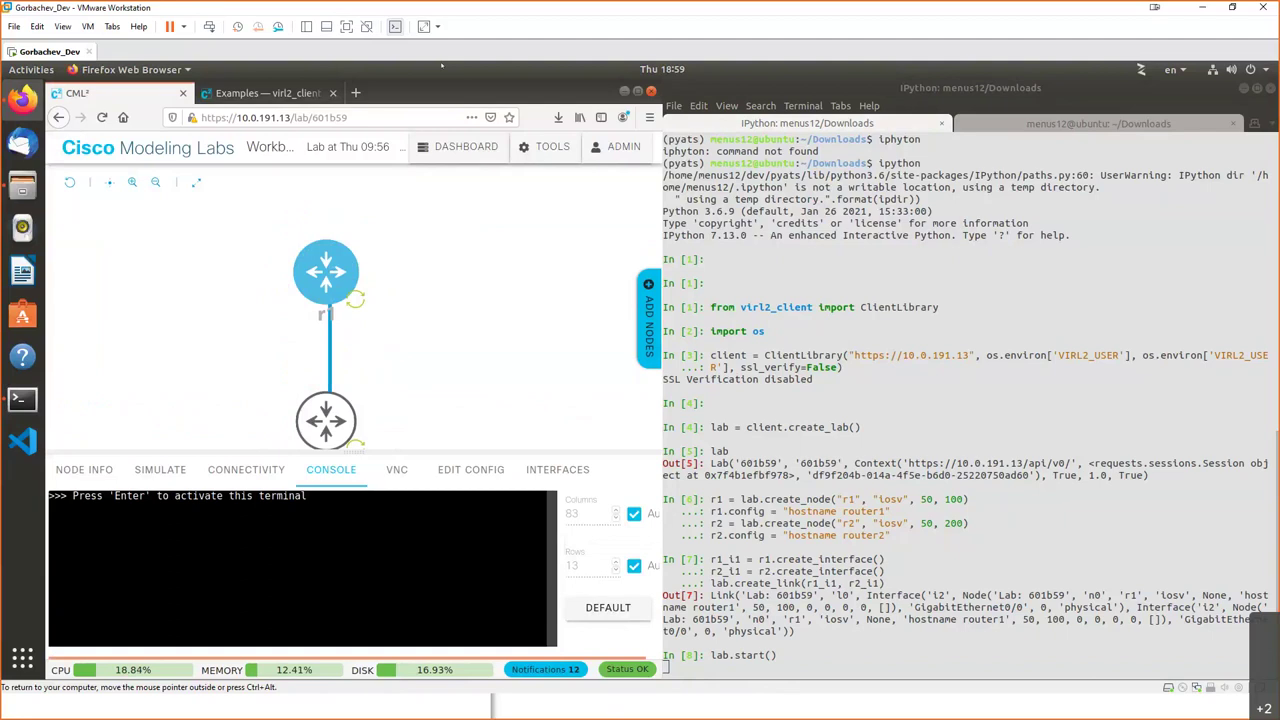
# Step: Review the node and interface state loop example, then advance to the Useful links slide
pyautogui.click(260, 93)
pyautogui.scroll(-1, 306, 455)
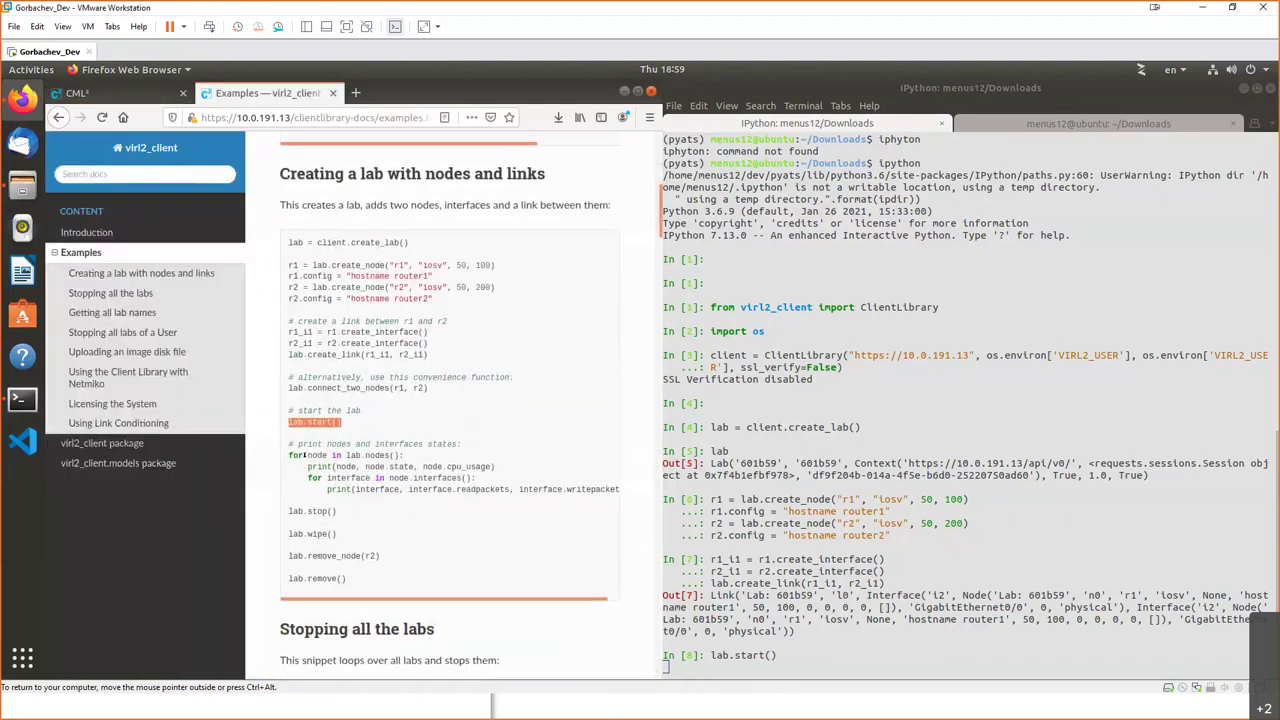
pyautogui.moveTo(289, 448); pyautogui.dragTo(444, 486)
pyautogui.moveTo(592, 503); pyautogui.dragTo(620, 491)
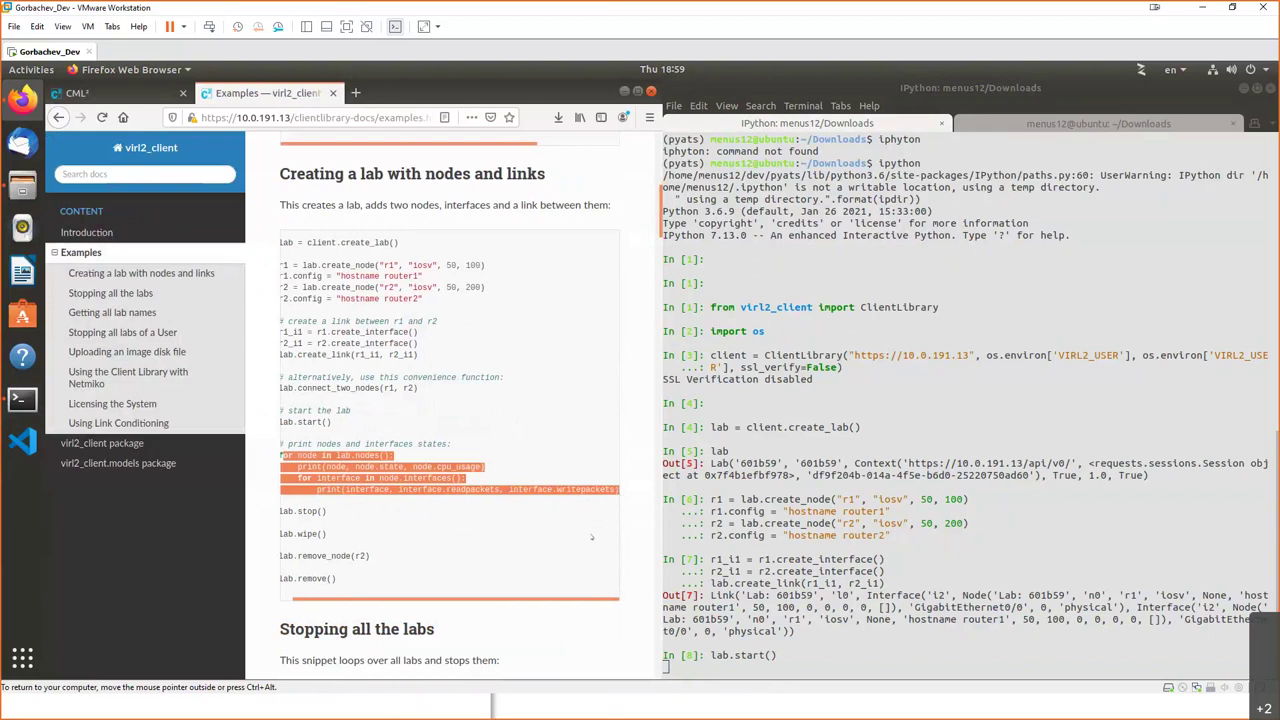
pyautogui.hscroll(-1, 405, 571)
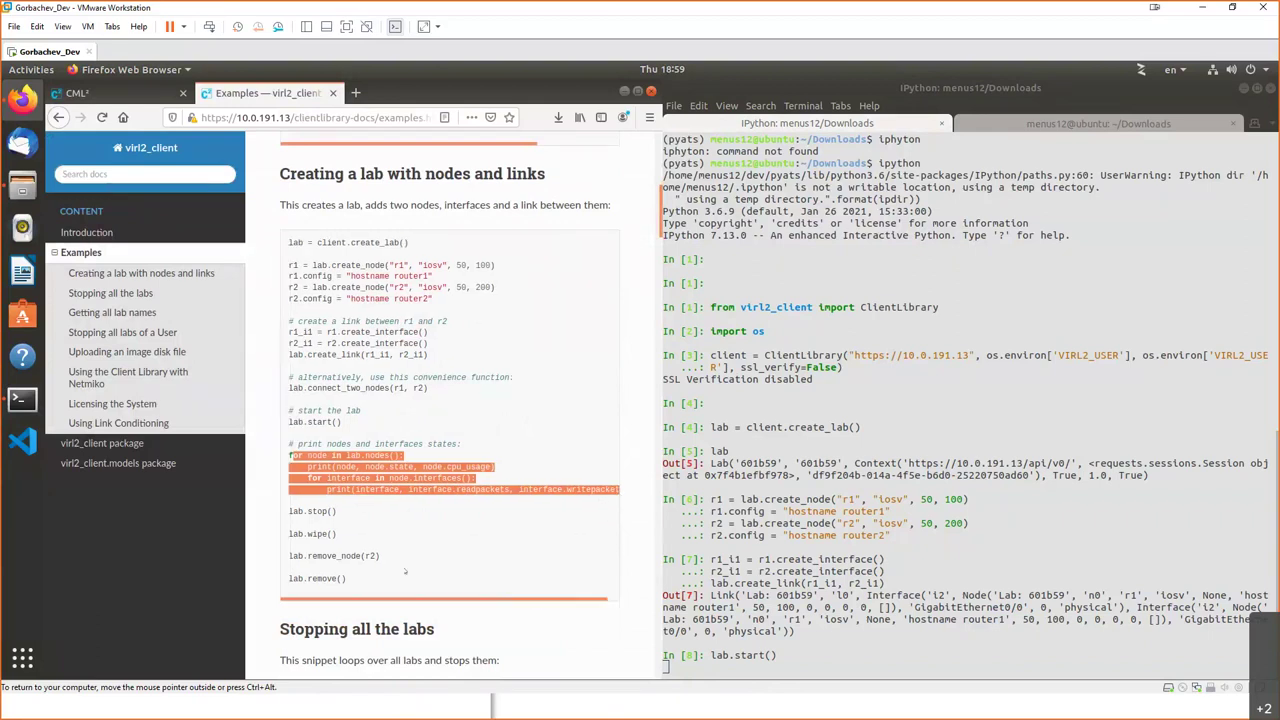
pyautogui.click(383, 456)
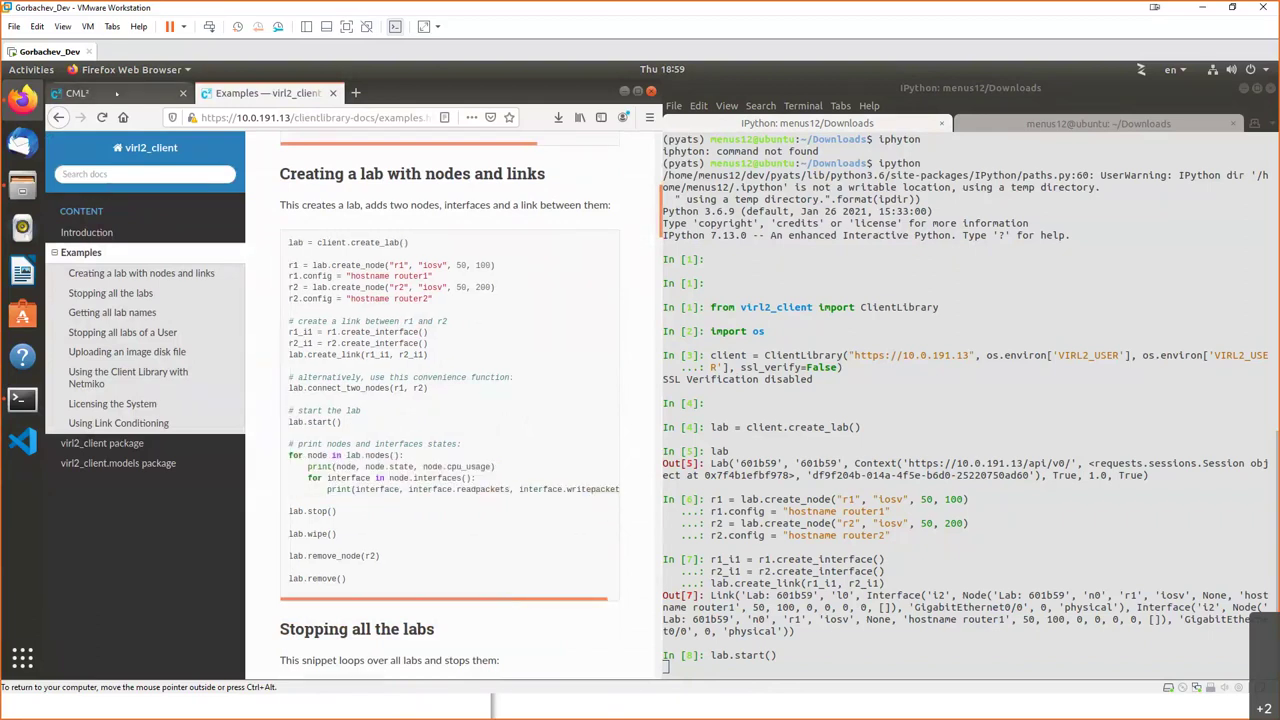
pyautogui.click(116, 93)
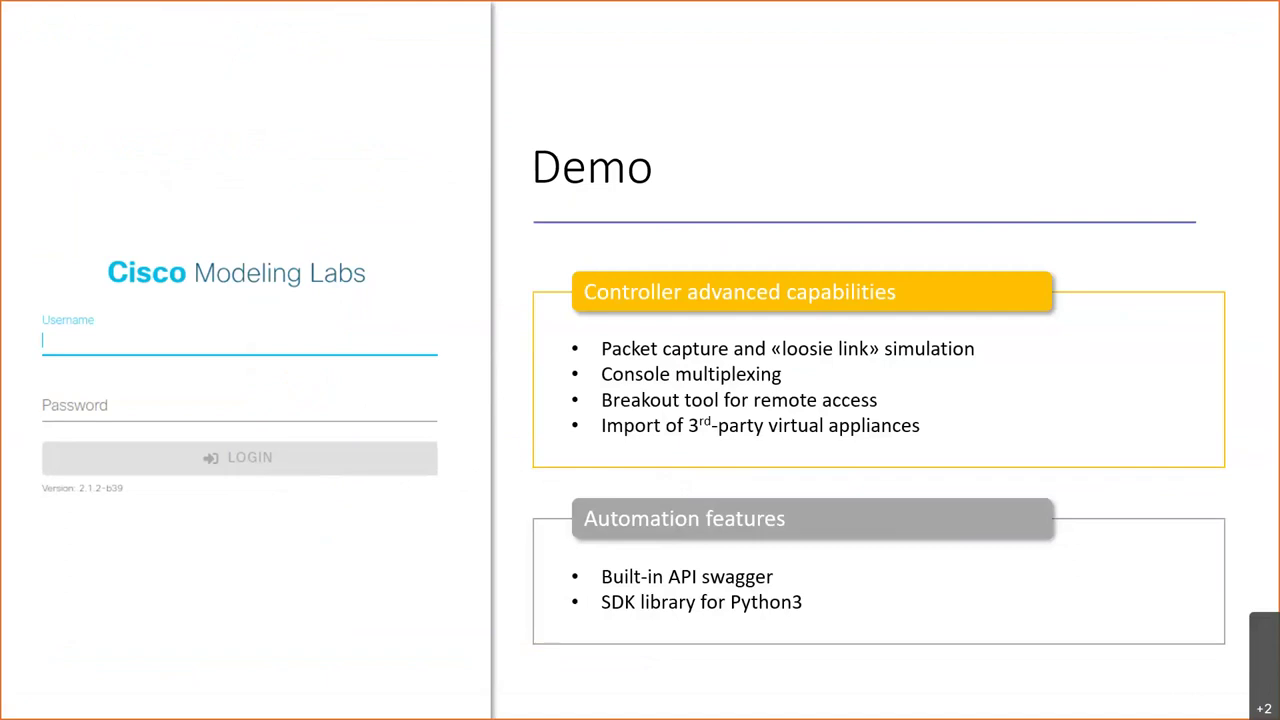
pyautogui.press('Right')
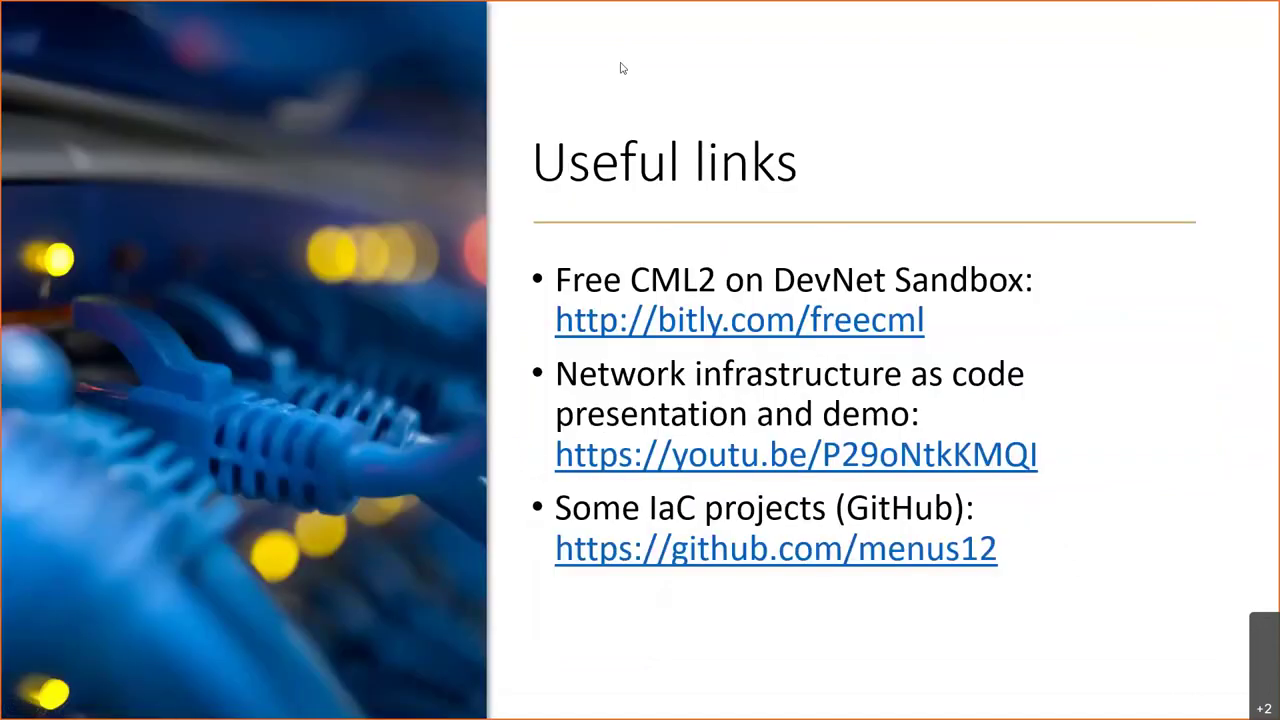
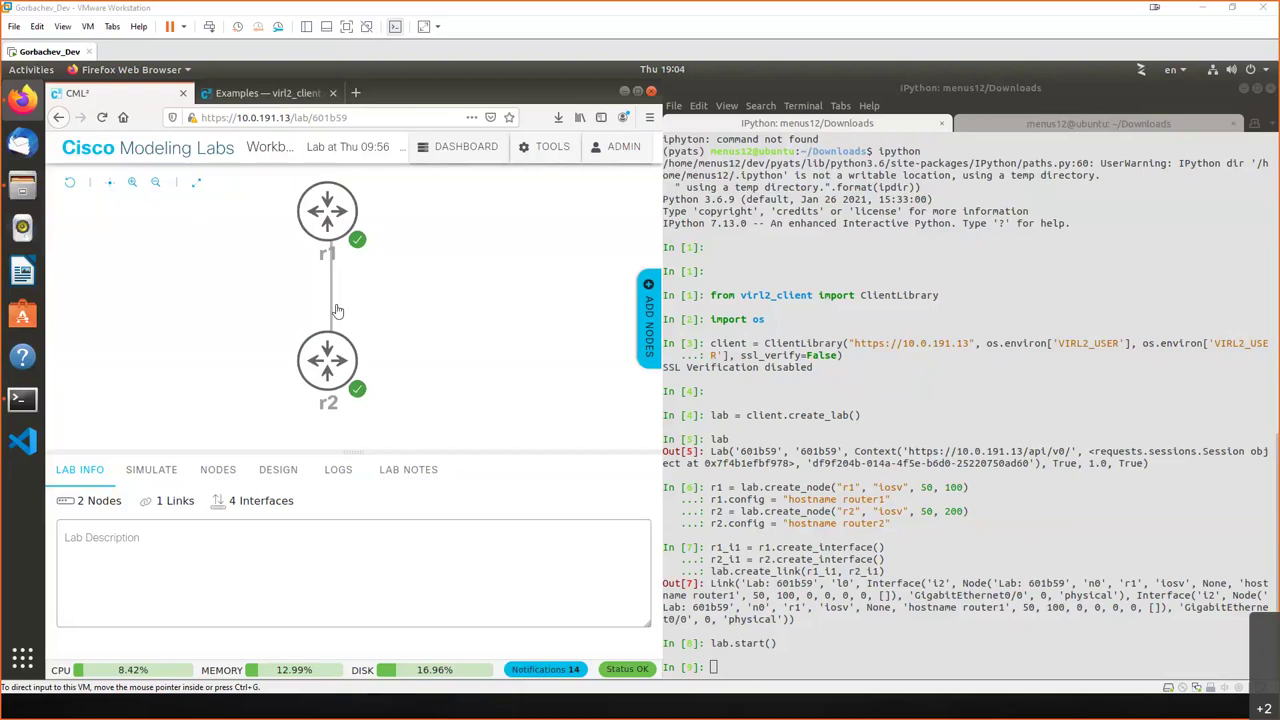
# Step: Copy the node-status and interface-counter loop from the virl2_client examples page
pyautogui.click(266, 94)
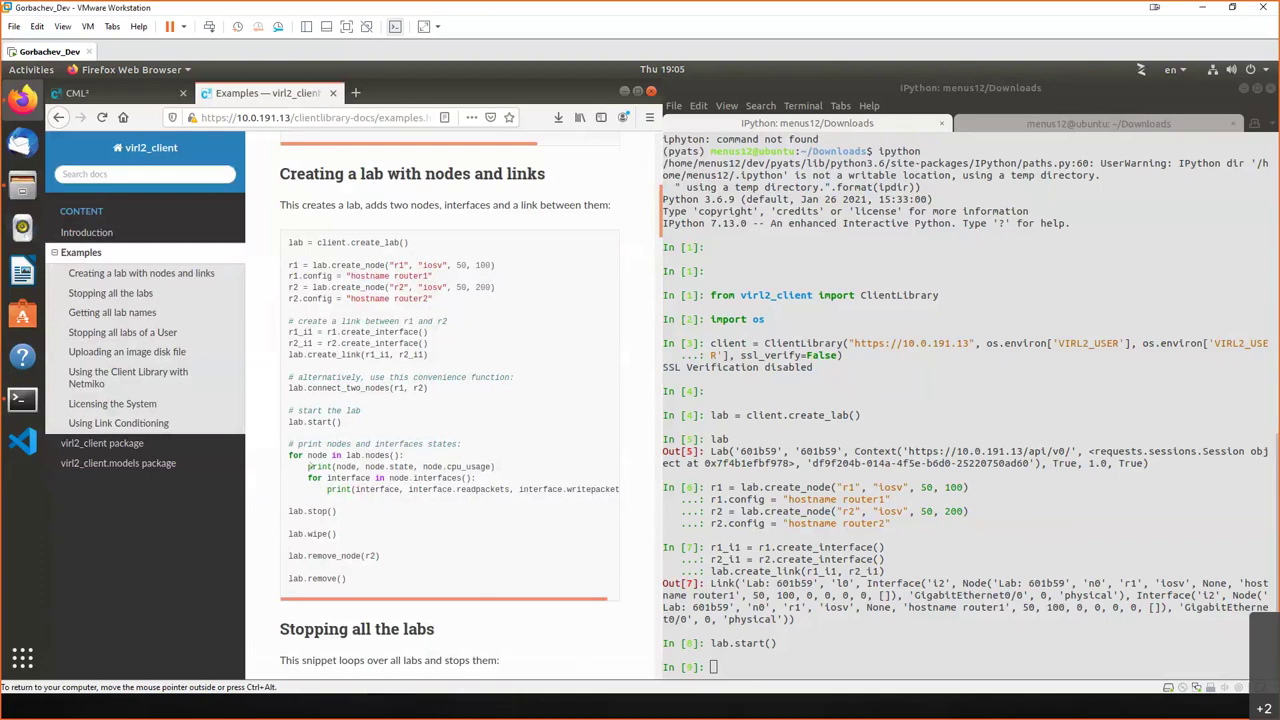
pyautogui.moveTo(286, 455); pyautogui.dragTo(625, 490)
pyautogui.hotkey('ctrl', 'c')
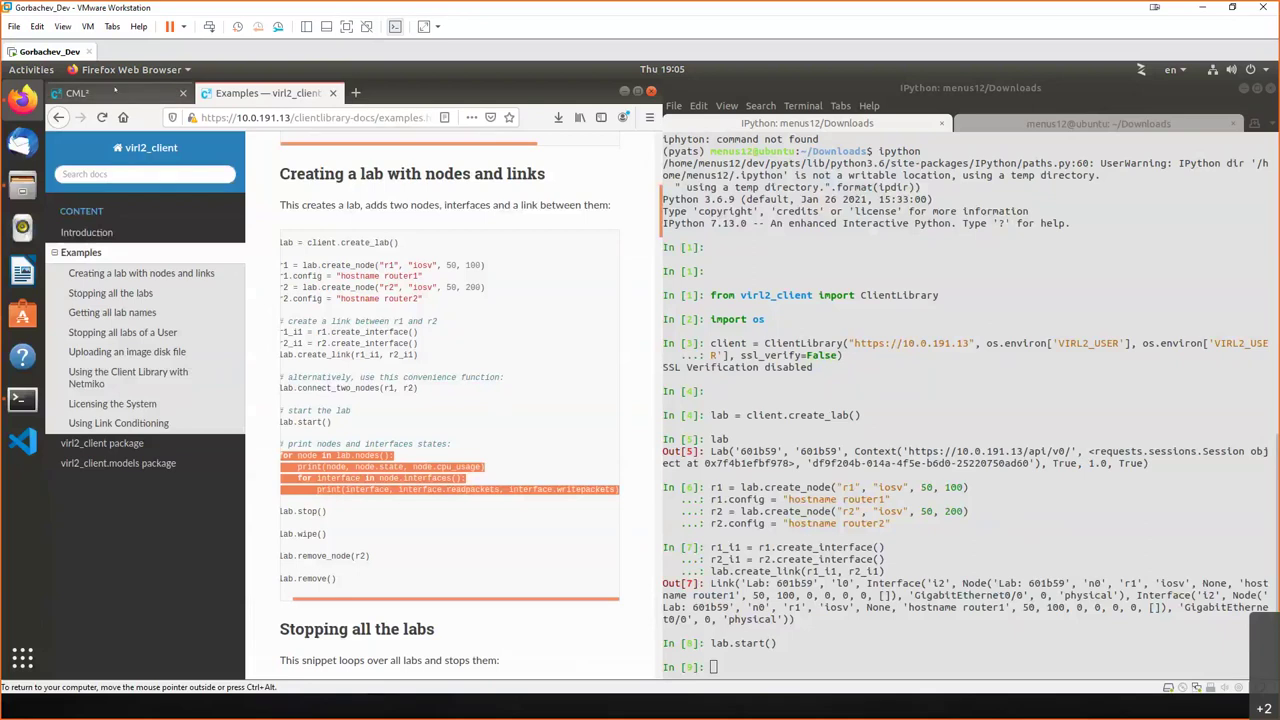
pyautogui.click(115, 92)
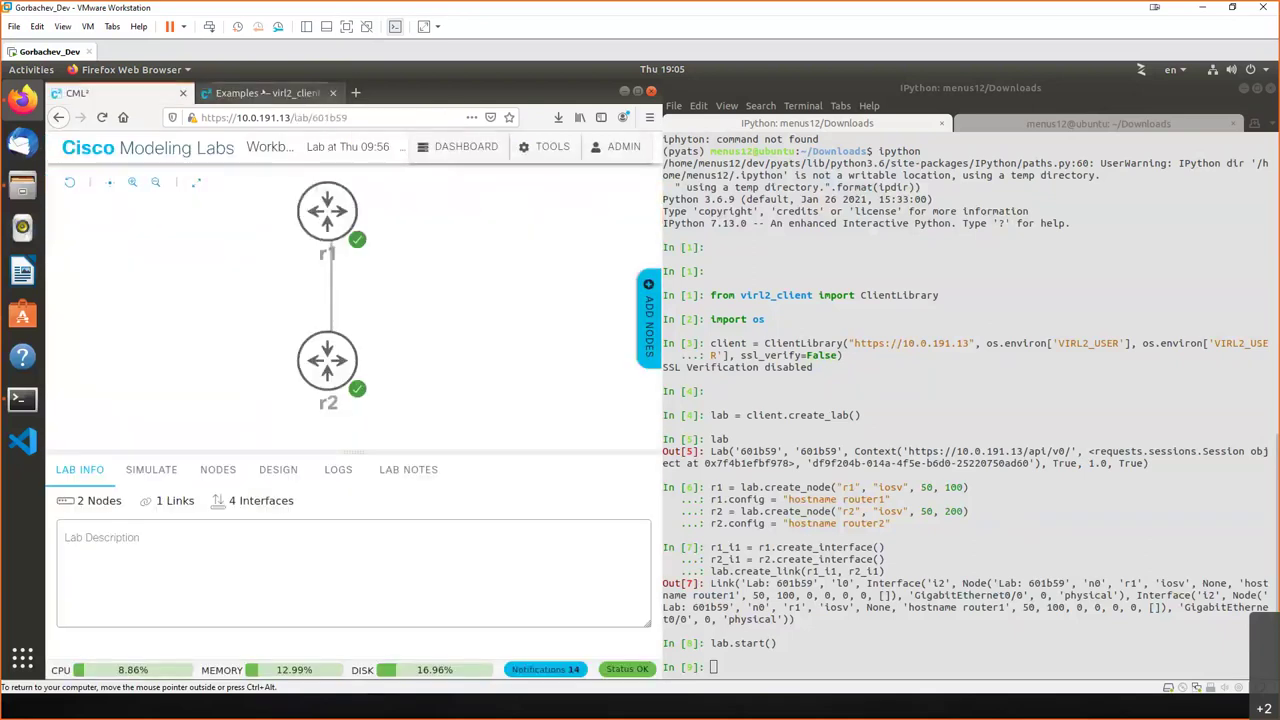
pyautogui.click(265, 92)
# Step: Run the loop in IPython, showing r1 and r2 BOOTED with 16/16 packets on GigabitEthernet0/0
pyautogui.click(940, 600)
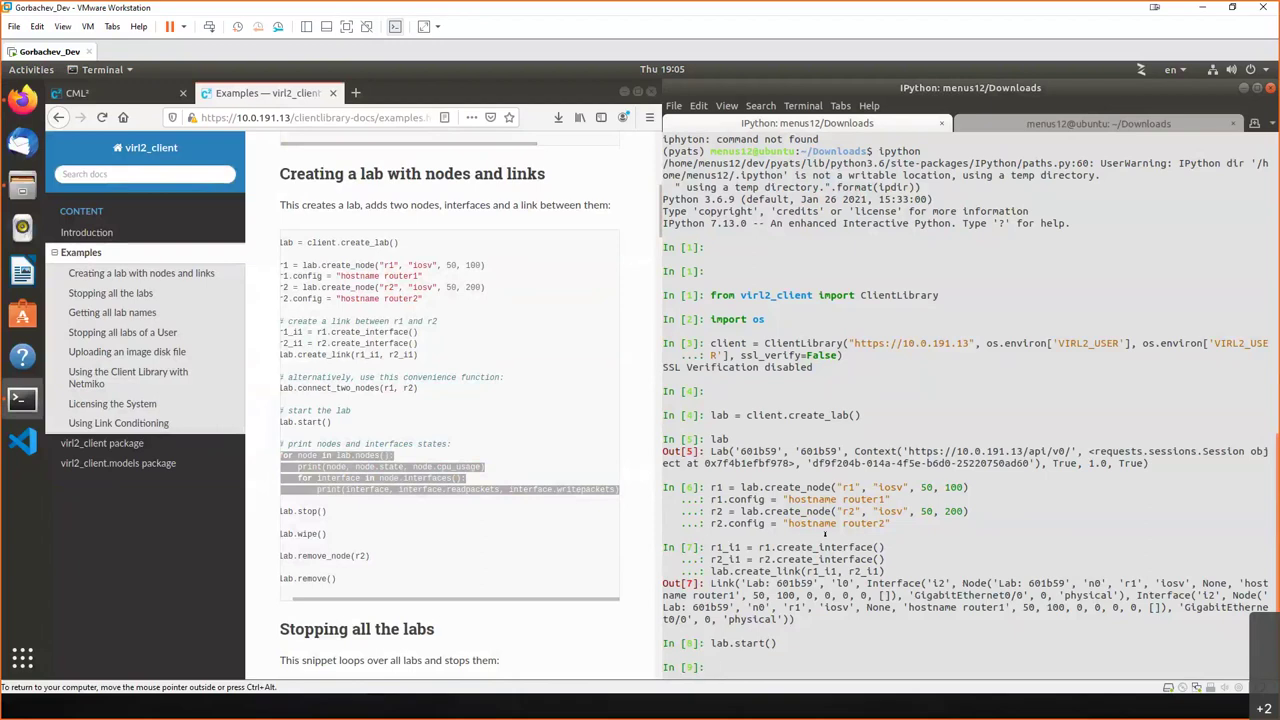
pyautogui.hotkey('ctrl', 'shift', 'v')
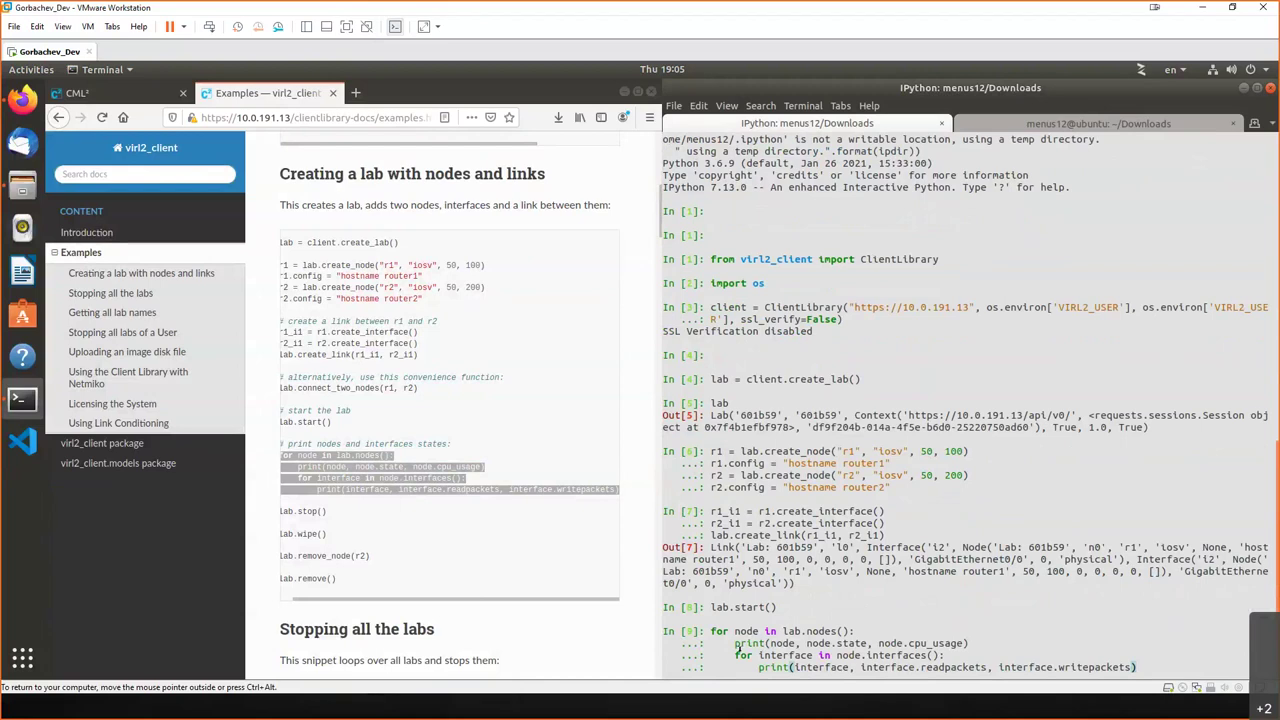
pyautogui.moveTo(735, 655); pyautogui.dragTo(957, 667)
pyautogui.click(792, 667)
pyautogui.press('Return')
pyautogui.press('Return')
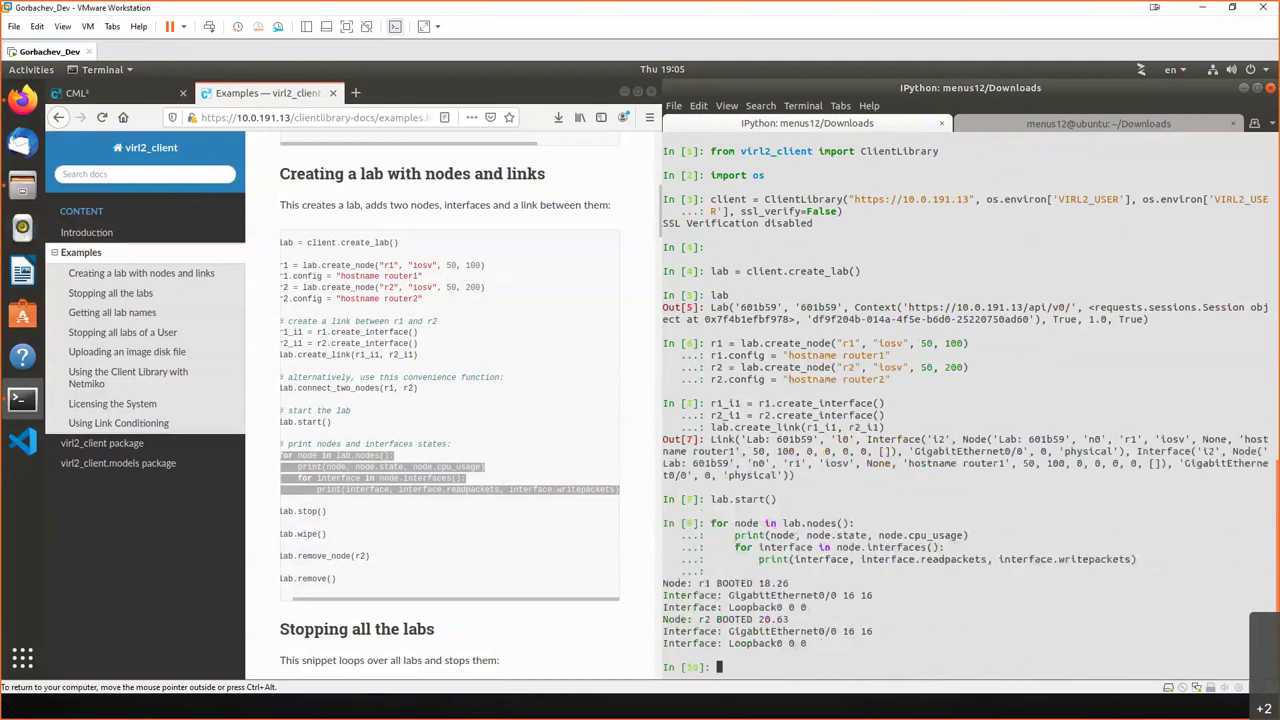
pyautogui.moveTo(660, 580); pyautogui.dragTo(828, 586)
# Step: Highlight r1's 18.26 CPU usage, the node.cpu_usage code and the GigabitEthernet0/0 packet counts
pyautogui.click(828, 586)
pyautogui.moveTo(758, 583); pyautogui.dragTo(880, 585)
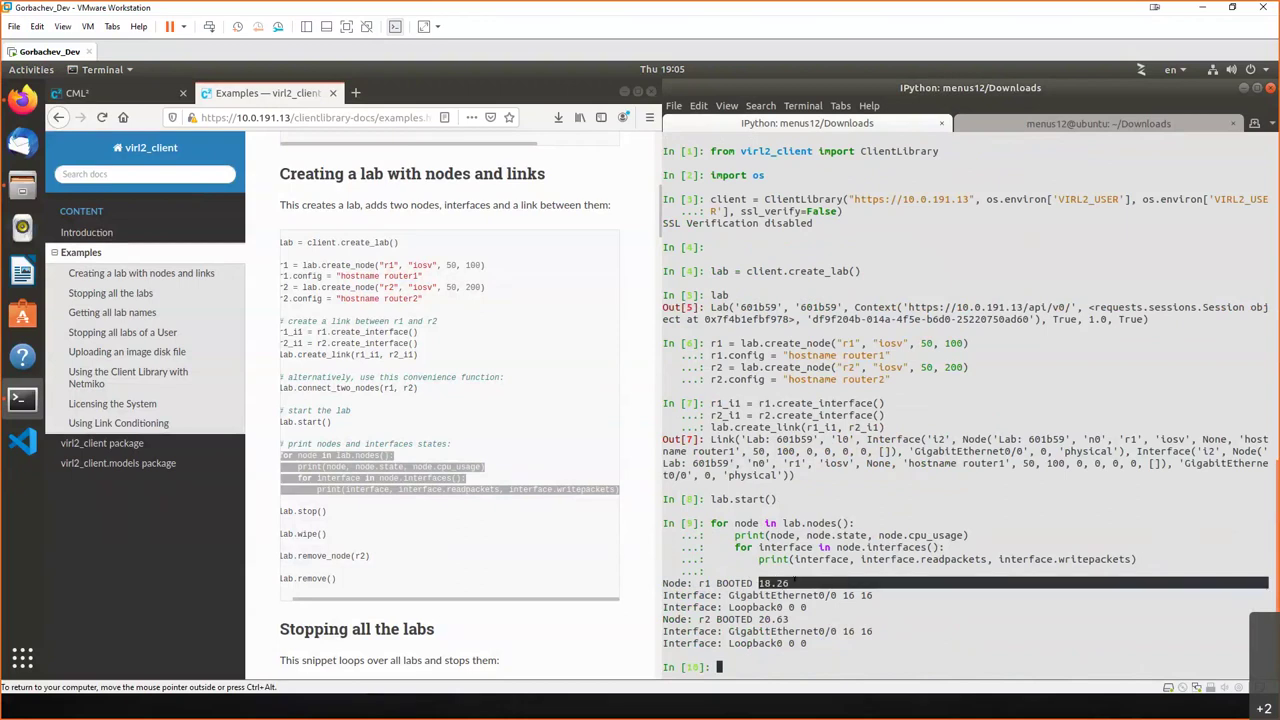
pyautogui.moveTo(874, 535); pyautogui.dragTo(964, 536)
pyautogui.moveTo(672, 595); pyautogui.dragTo(874, 595)
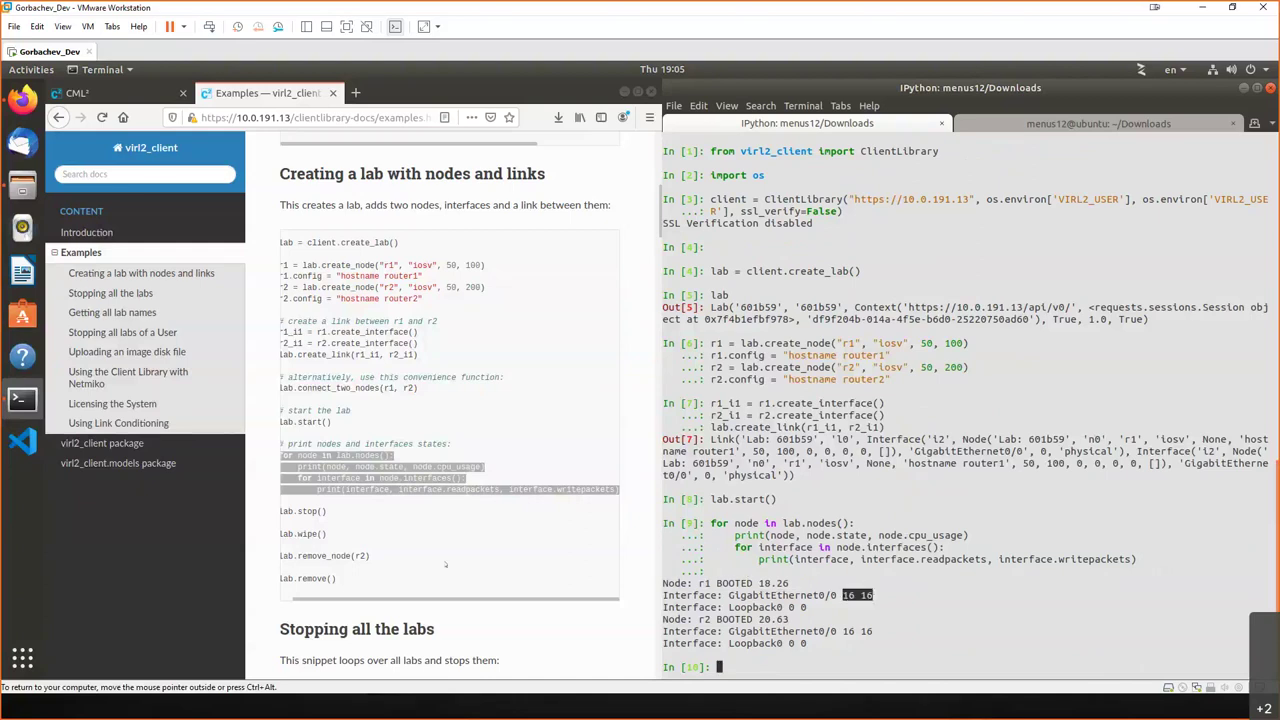
# Step: Copy lab.stop() from the examples and run it in IPython to stop the lab
pyautogui.moveTo(340, 512); pyautogui.dragTo(280, 511)
pyautogui.click(760, 640)
pyautogui.write('lab.stop()')
pyautogui.press('Return')
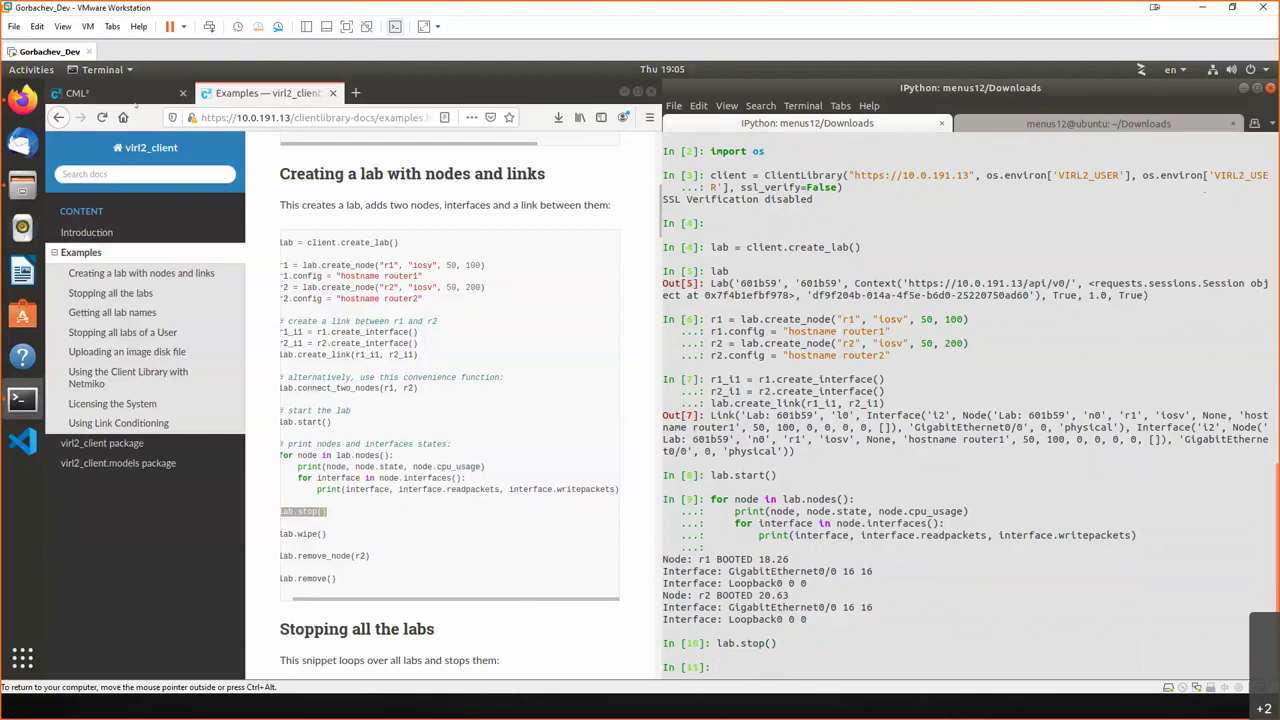
pyautogui.click(77, 93)
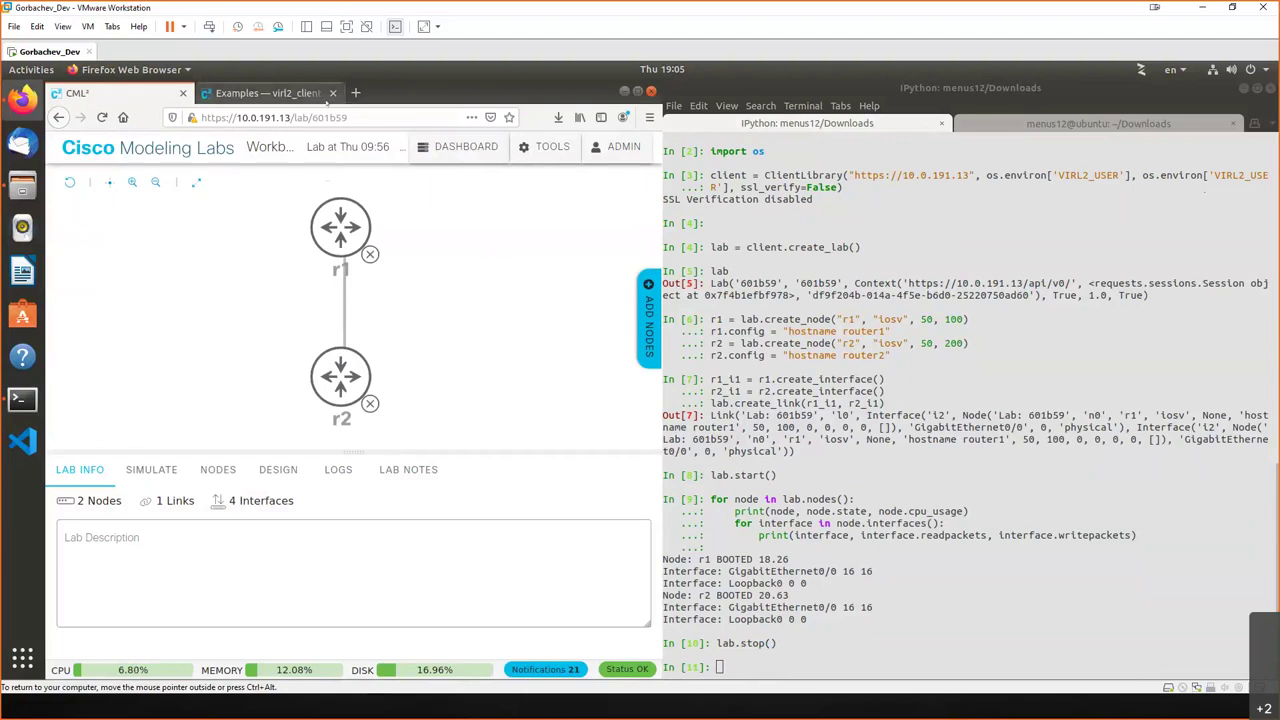
# Step: Close the docs tab, maximize Firefox and go to TOOLS > Node and Image Definitions
pyautogui.click(333, 93)
pyautogui.doubleClick(507, 90)
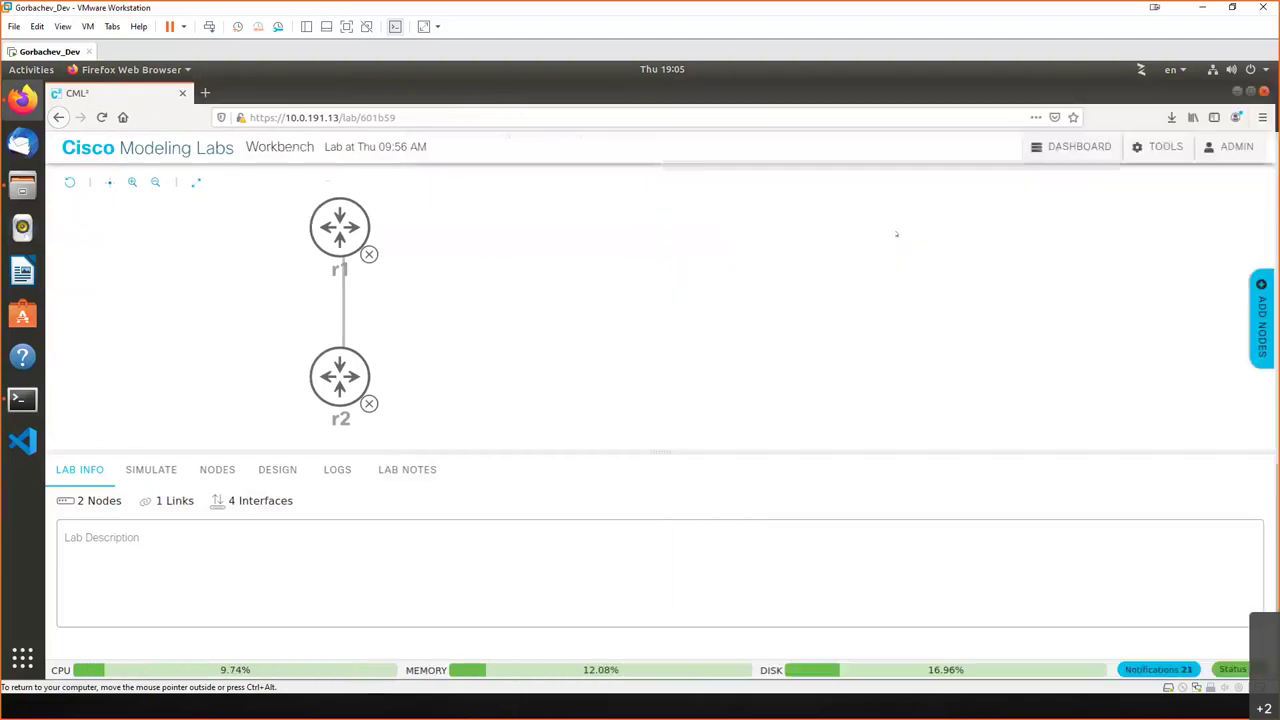
pyautogui.click(1165, 146)
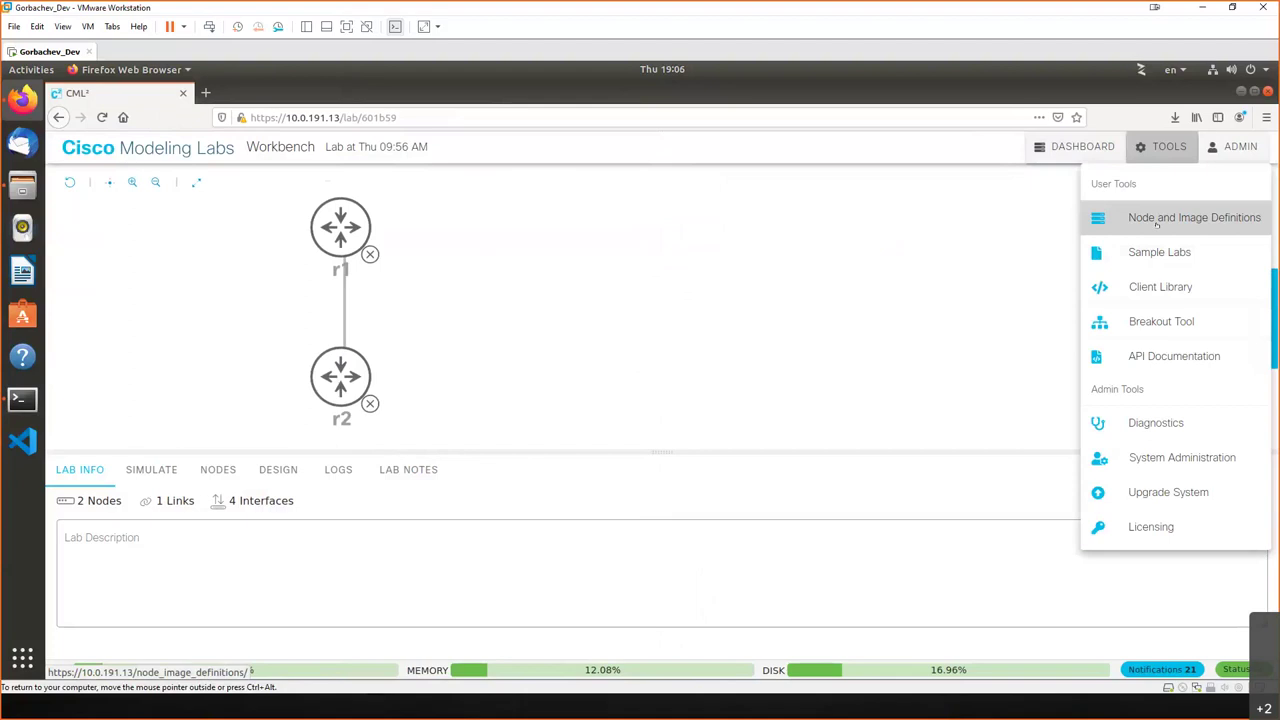
pyautogui.click(1157, 220)
pyautogui.click(1157, 146)
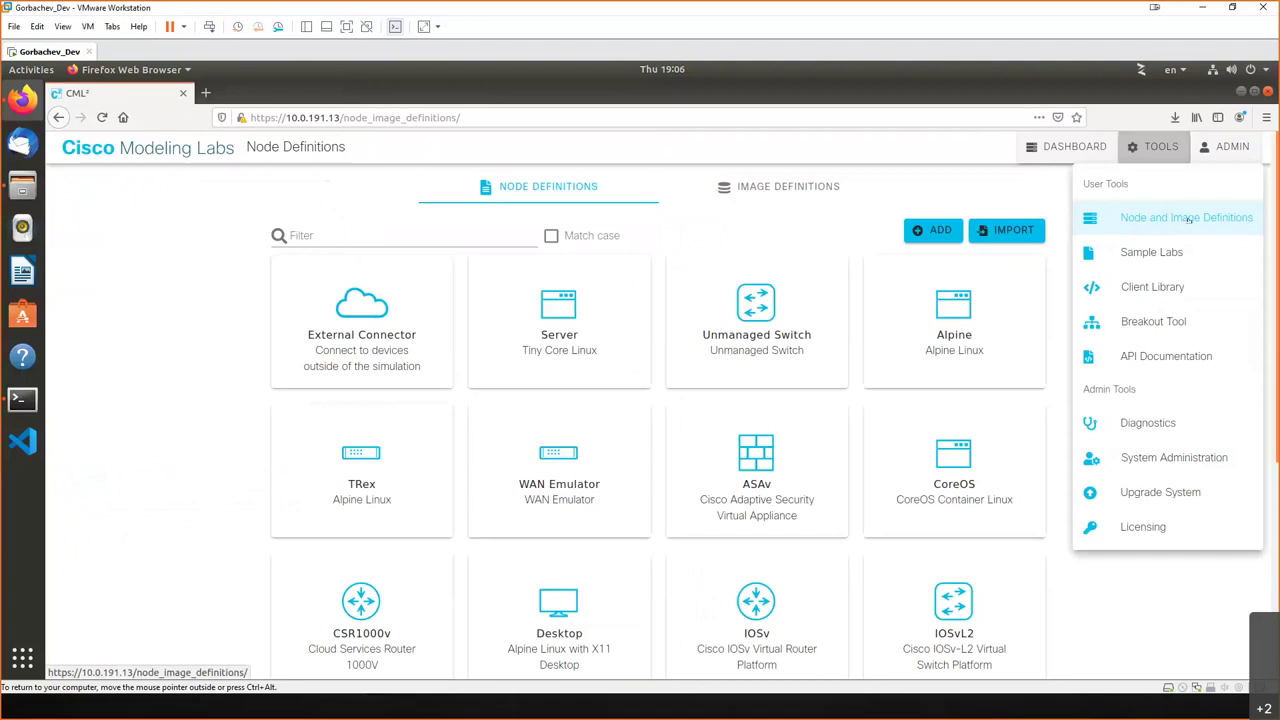
pyautogui.click(949, 178)
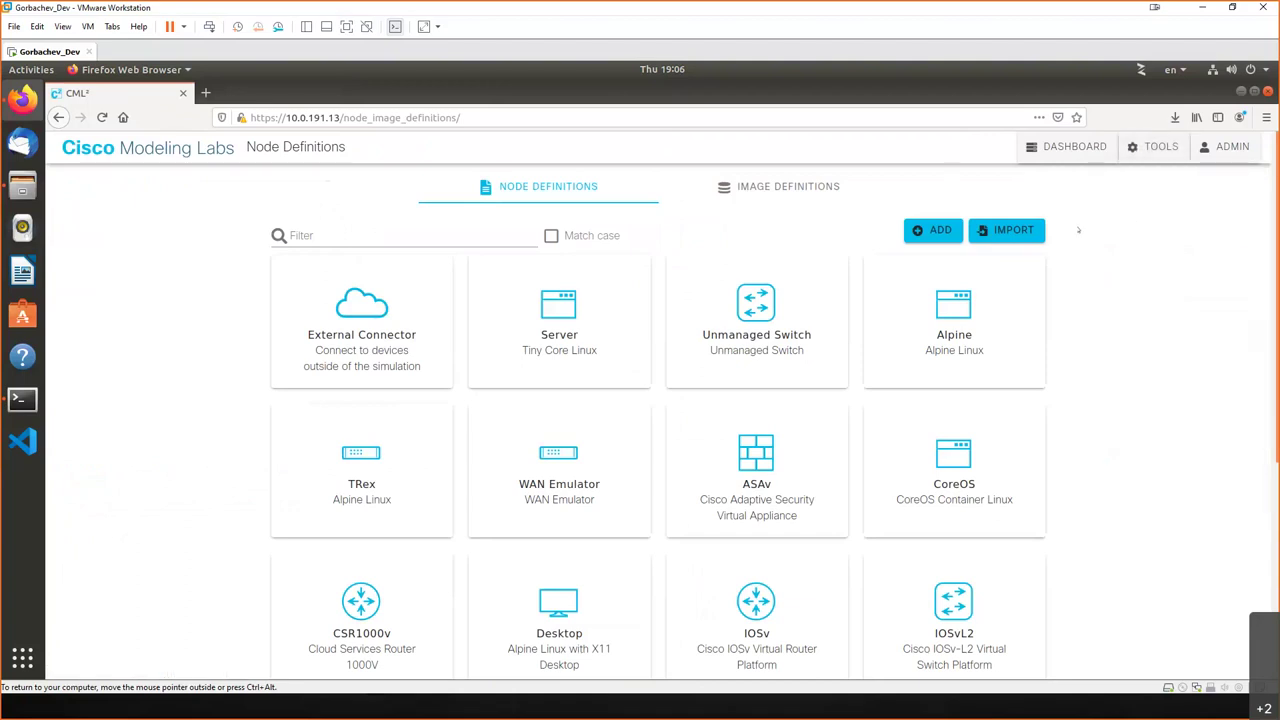
# Step: Scroll through the node definition cards, from External Connector to IOSv, IOSvL2 and ESXi 6.7u3
pyautogui.scroll(-3, 818, 456)
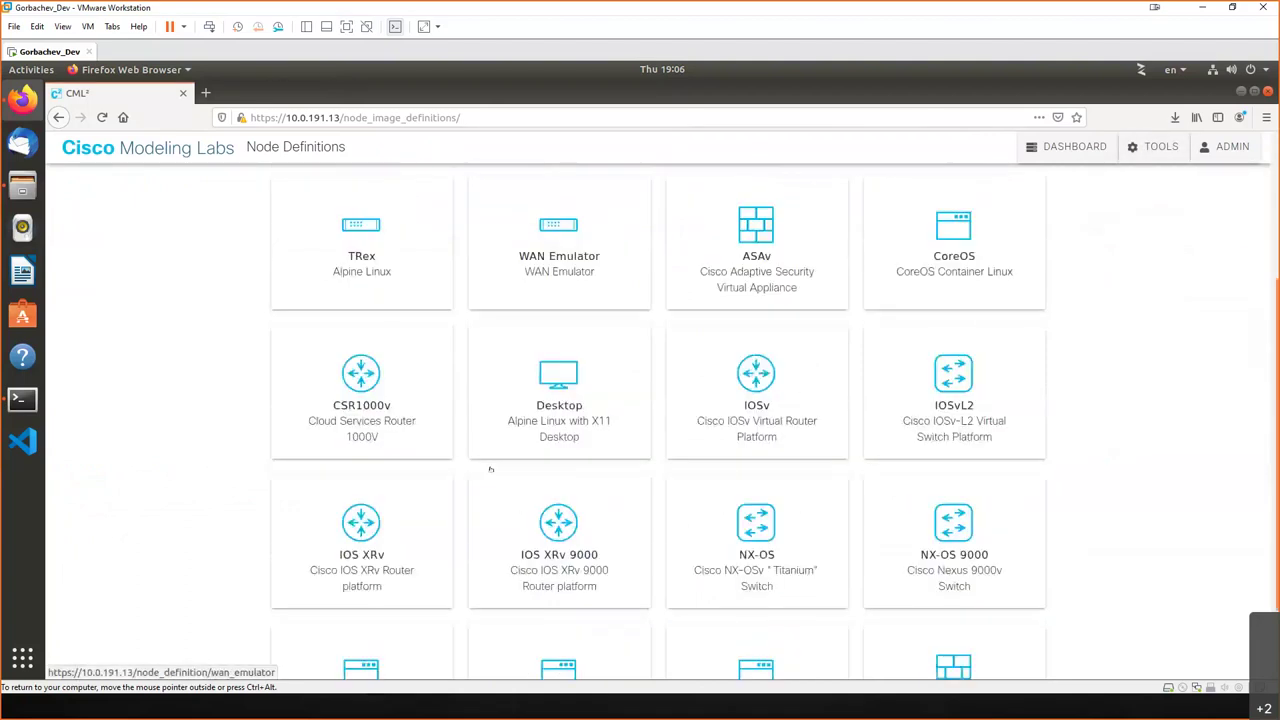
pyautogui.scroll(-1, 412, 336)
pyautogui.scroll(3, 412, 336)
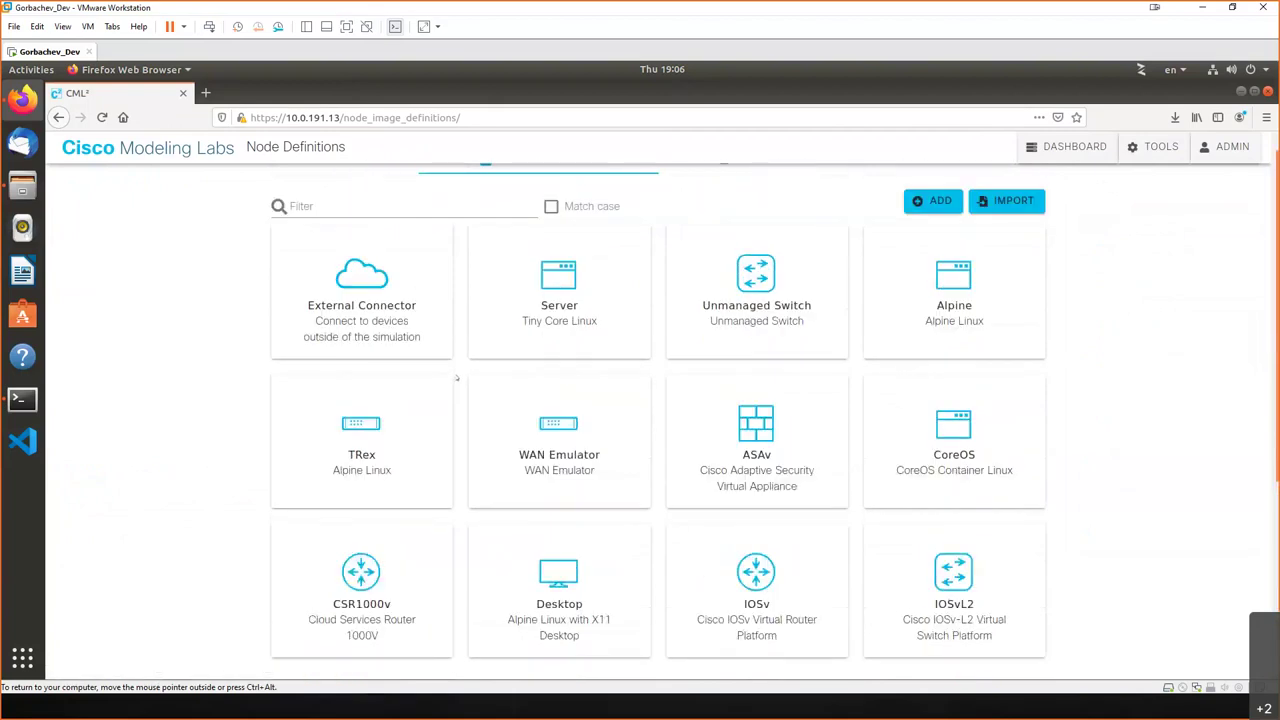
pyautogui.scroll(-2, 460, 370)
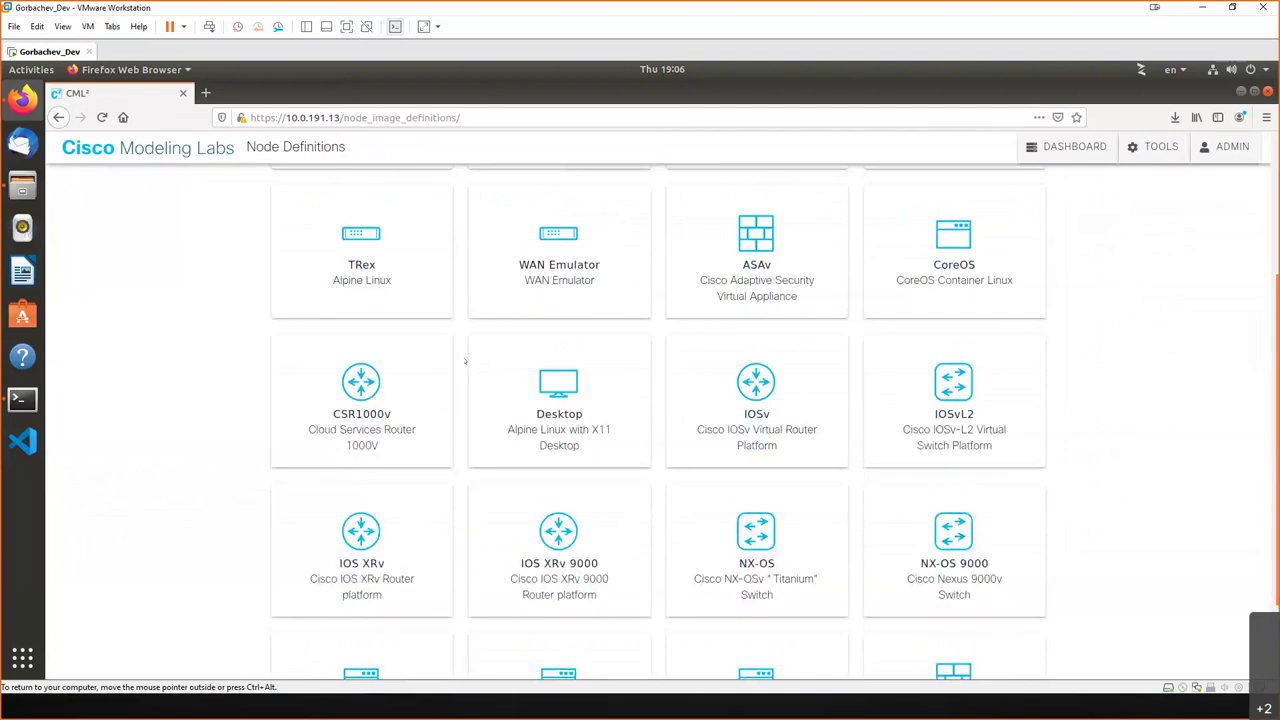
pyautogui.scroll(-1, 465, 362)
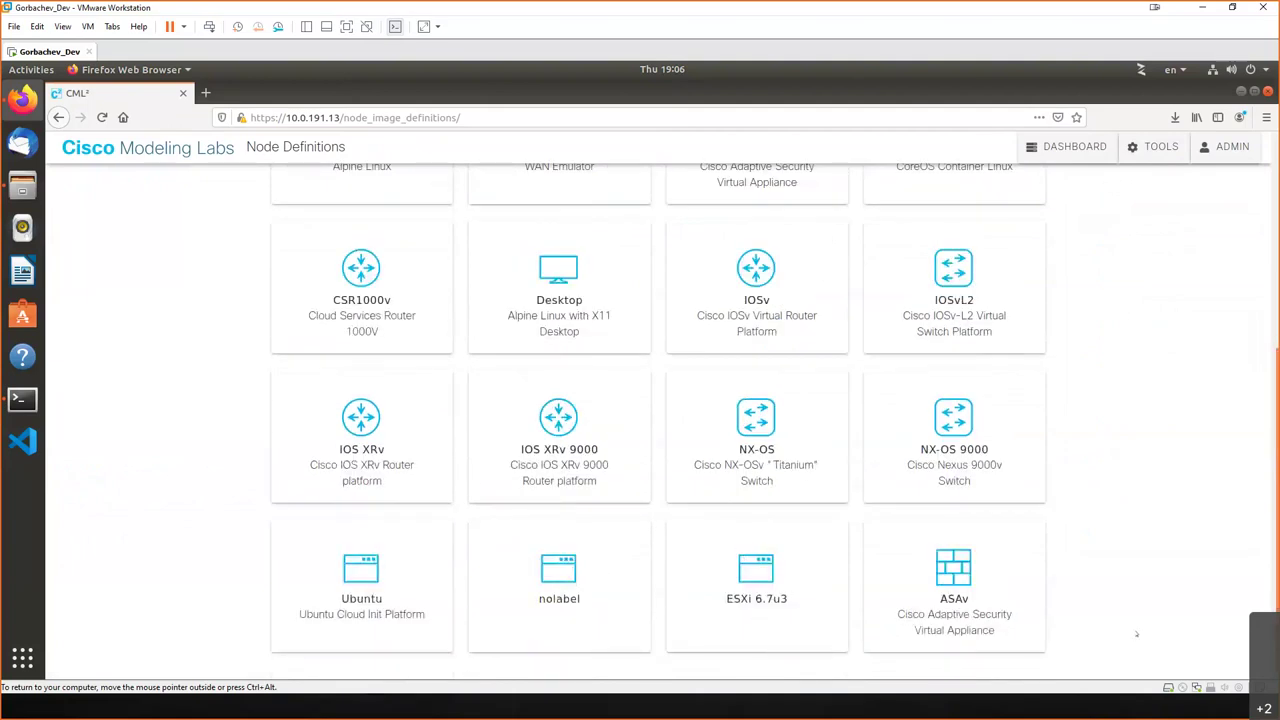
pyautogui.scroll(3, 1005, 574)
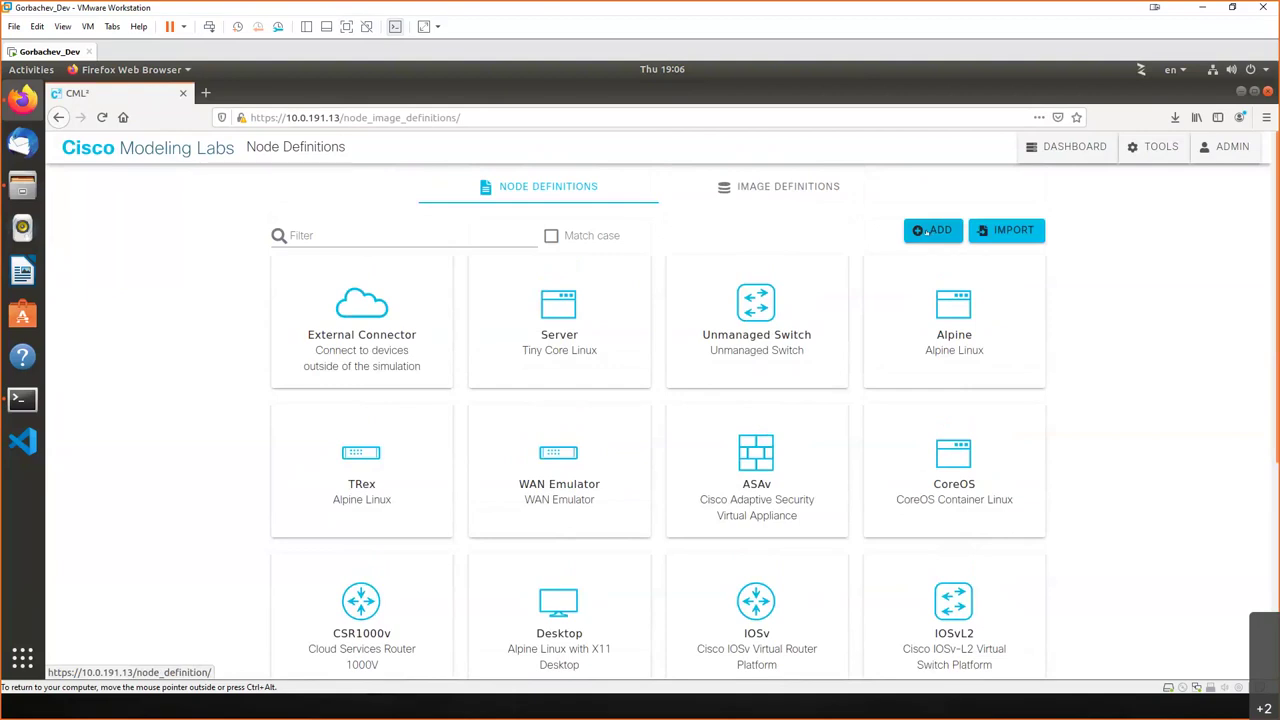
# Step: Add a node definition with ID vyos, description 'Third-party router' and nature router
pyautogui.click(927, 231)
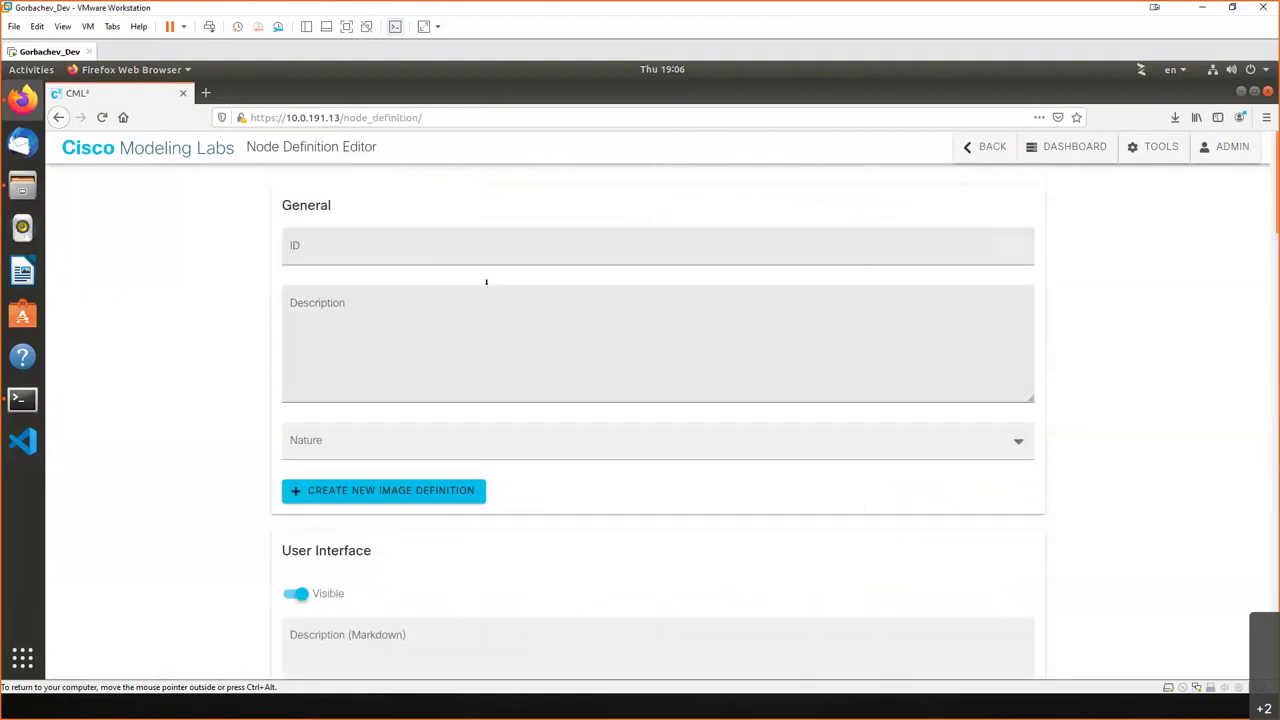
pyautogui.click(451, 240)
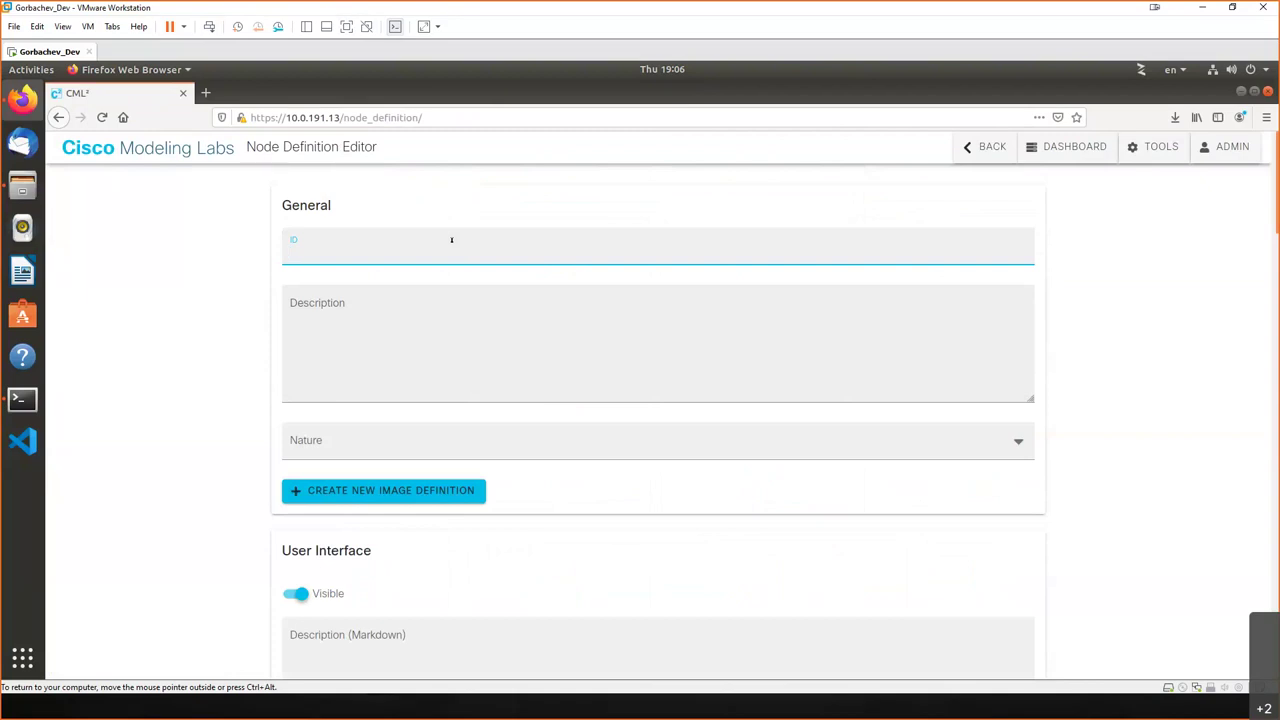
pyautogui.write('vyos')
pyautogui.click(729, 294)
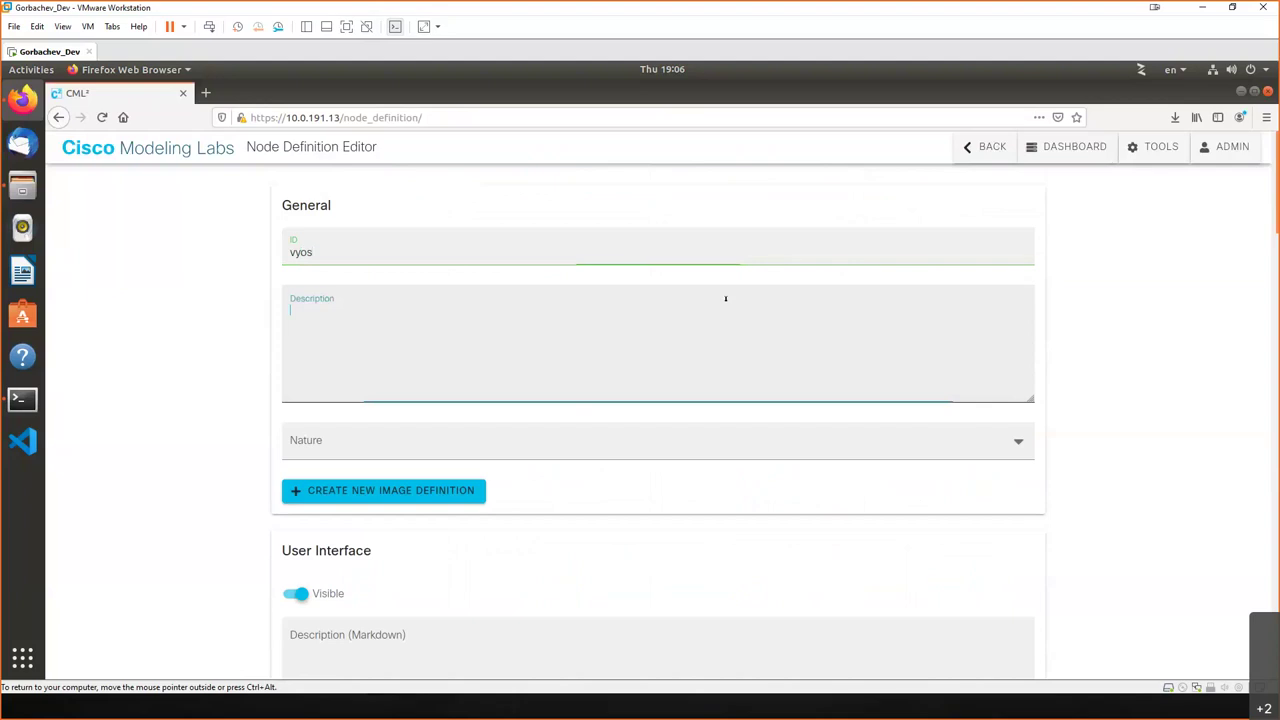
pyautogui.write('Third ')
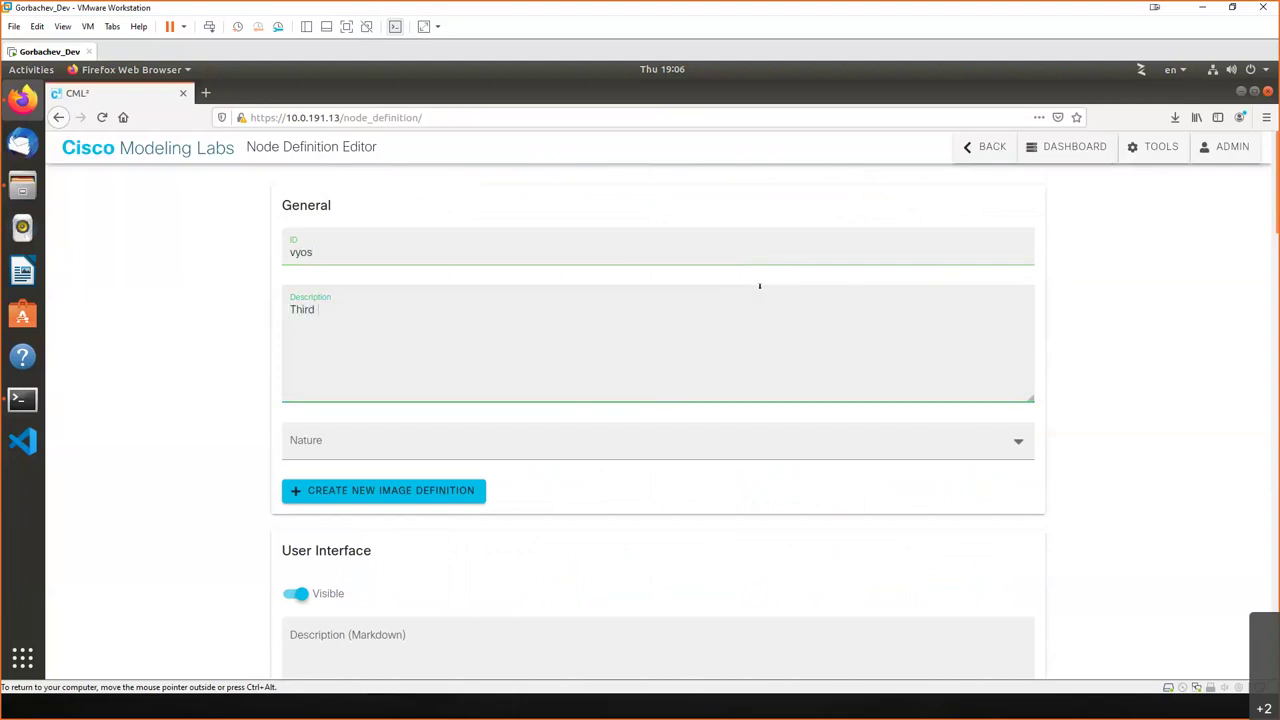
pyautogui.write('-party router')
pyautogui.click(384, 449)
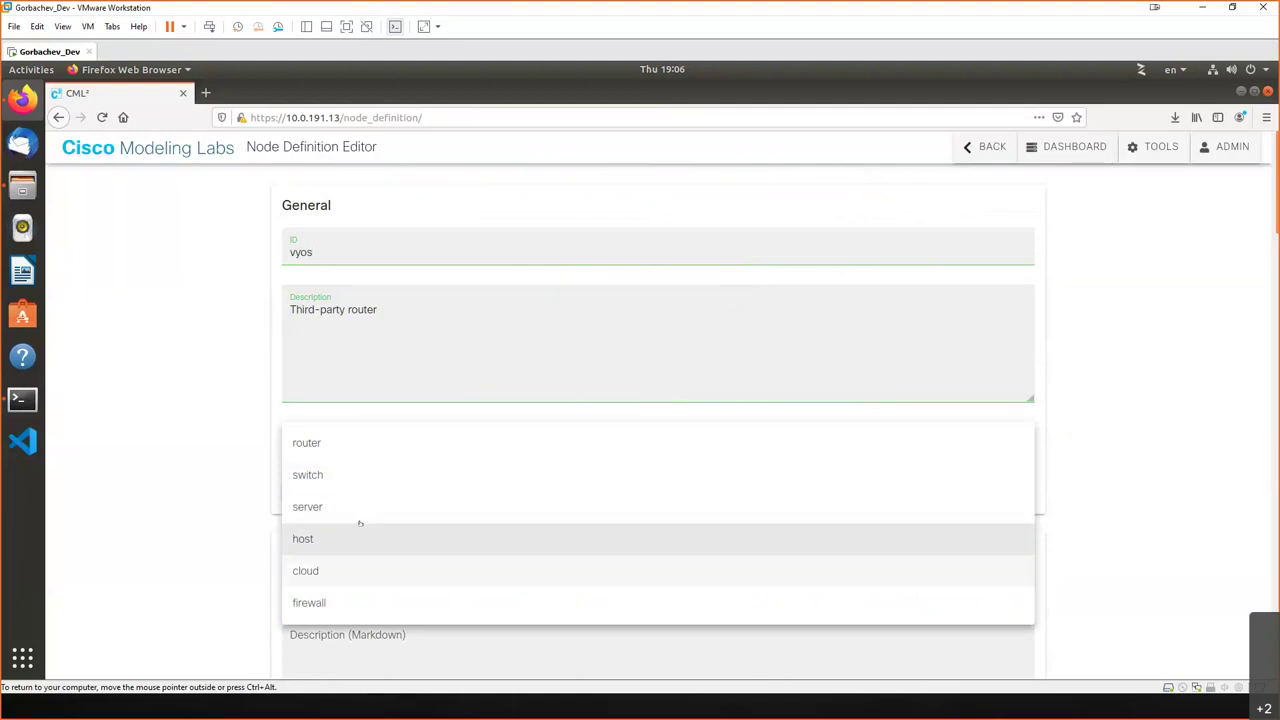
pyautogui.click(307, 443)
pyautogui.scroll(-1, 1100, 433)
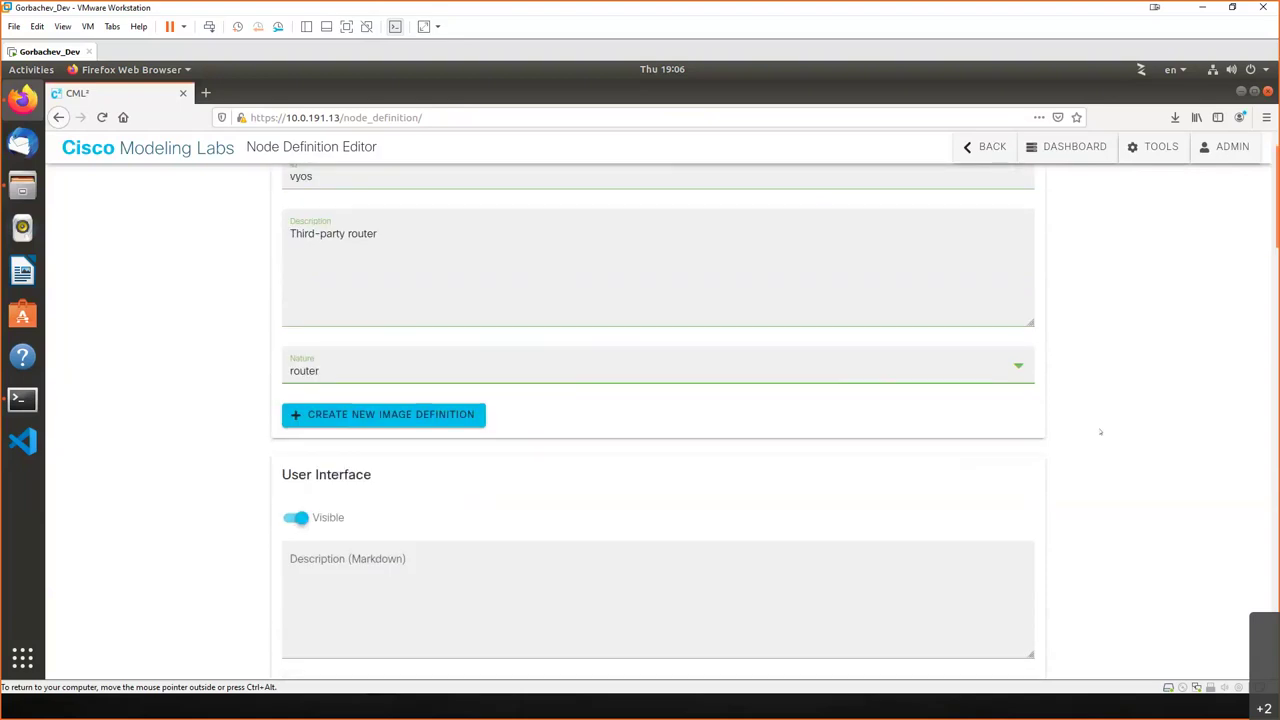
pyautogui.scroll(-1, 1100, 432)
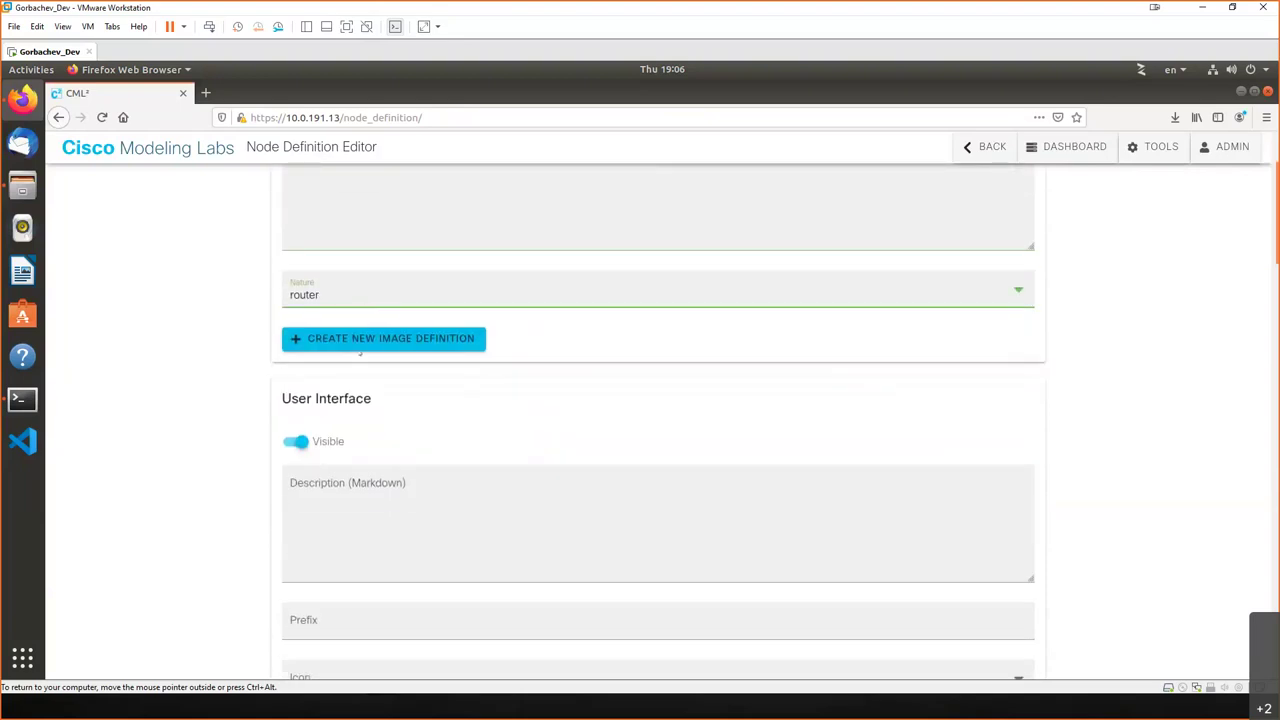
# Step: Enter UI description 'VyOS open source router', prefix vyos-, the router icon and label VyOS
pyautogui.scroll(-2, 360, 352)
pyautogui.click(337, 366)
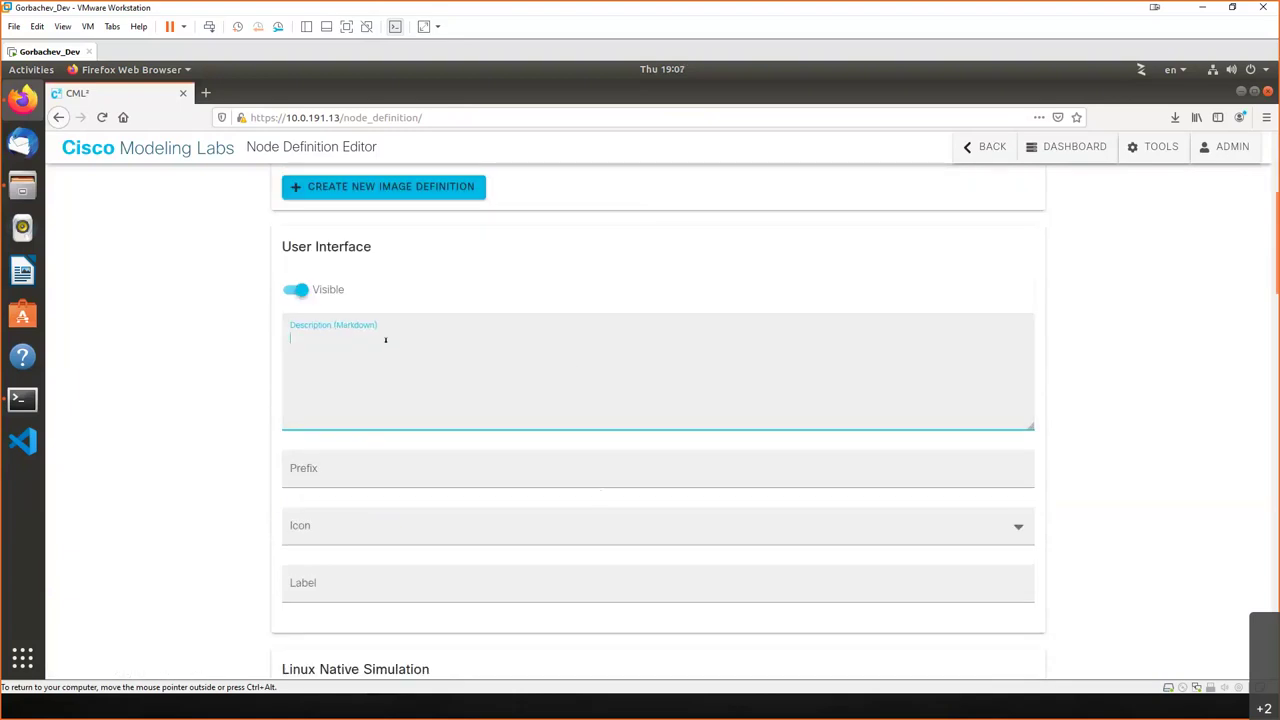
pyautogui.write('VyOS open source router')
pyautogui.scroll(-2, 431, 315)
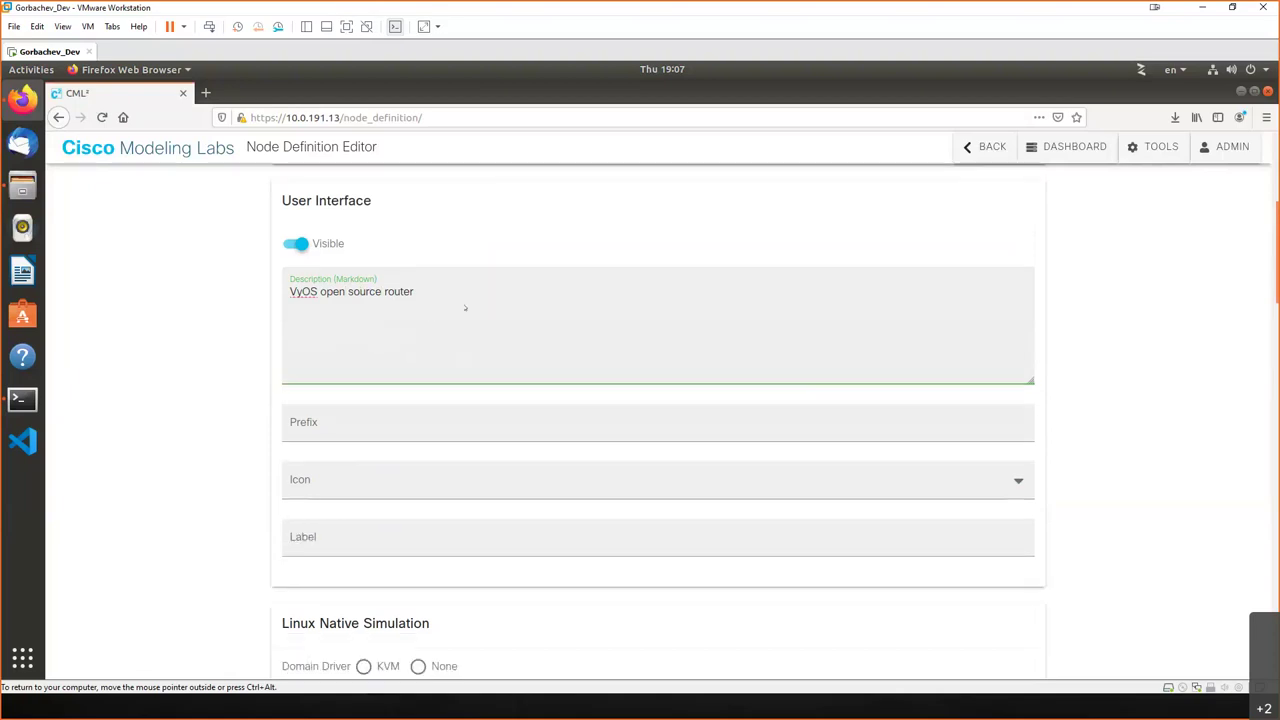
pyautogui.click(376, 353)
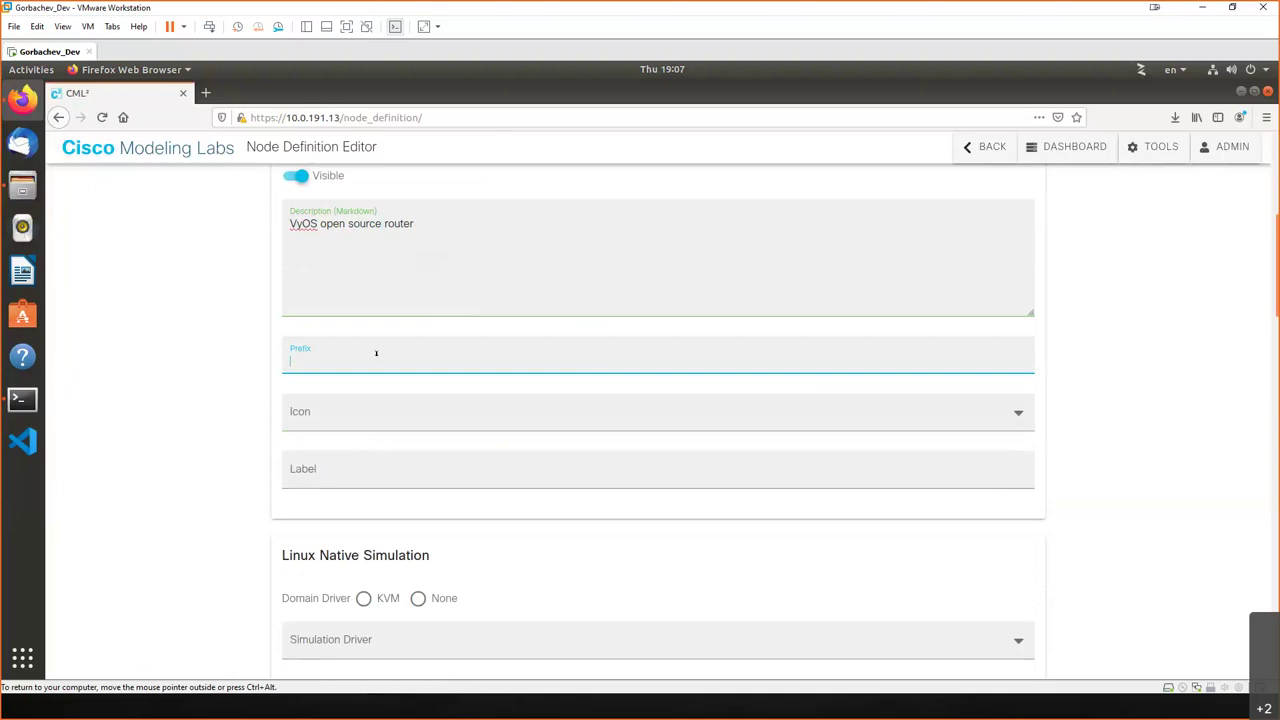
pyautogui.write('vyos-')
pyautogui.click(371, 417)
pyautogui.click(371, 415)
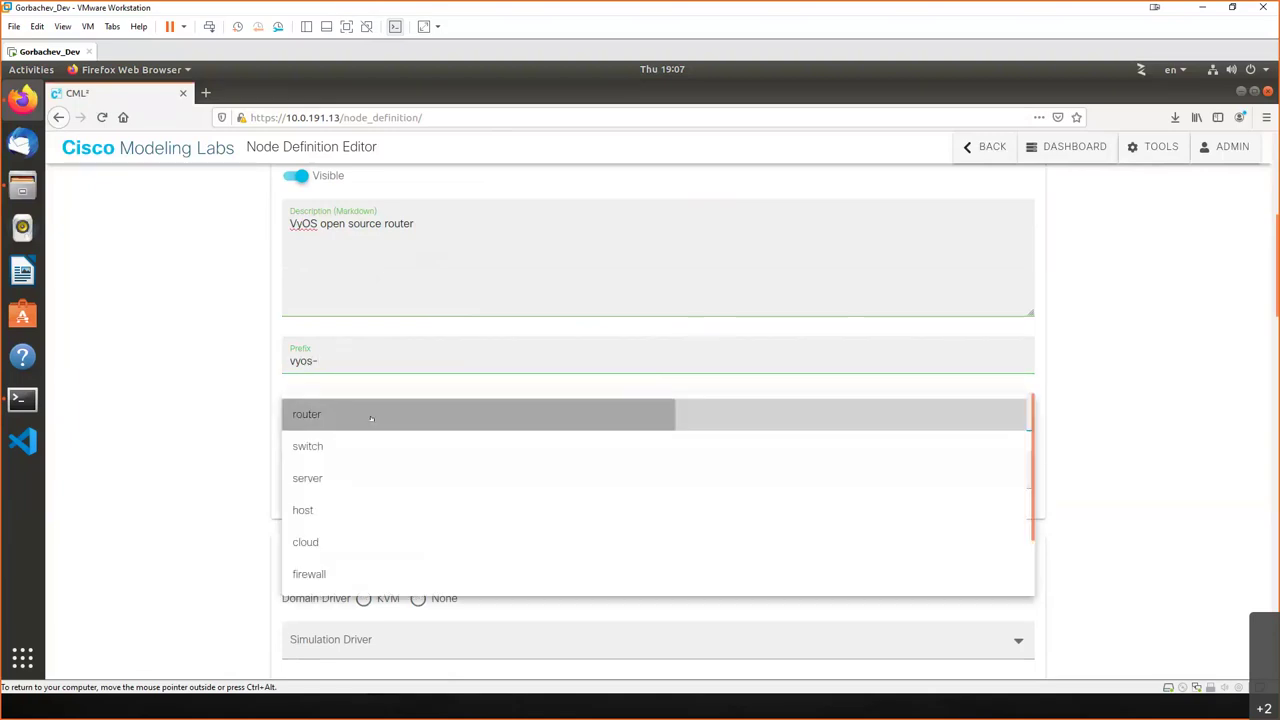
pyautogui.click(412, 480)
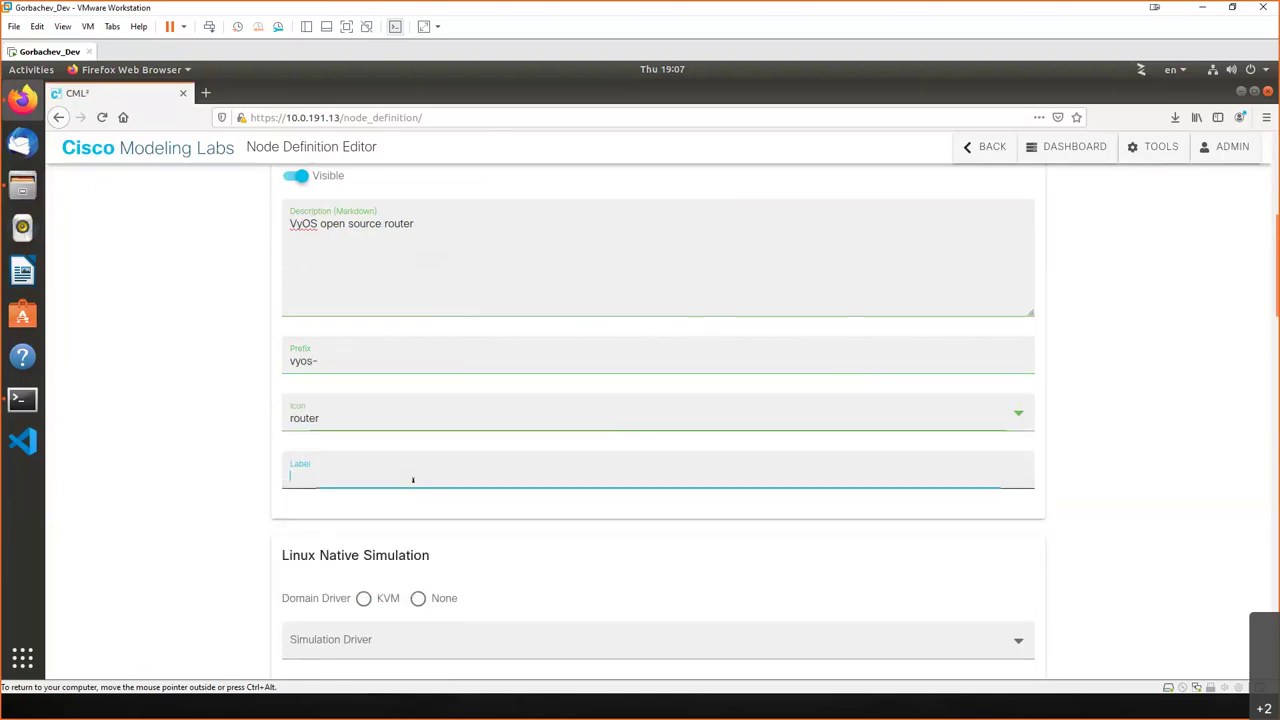
pyautogui.write('VyOS')
pyautogui.scroll(-5, 420, 370)
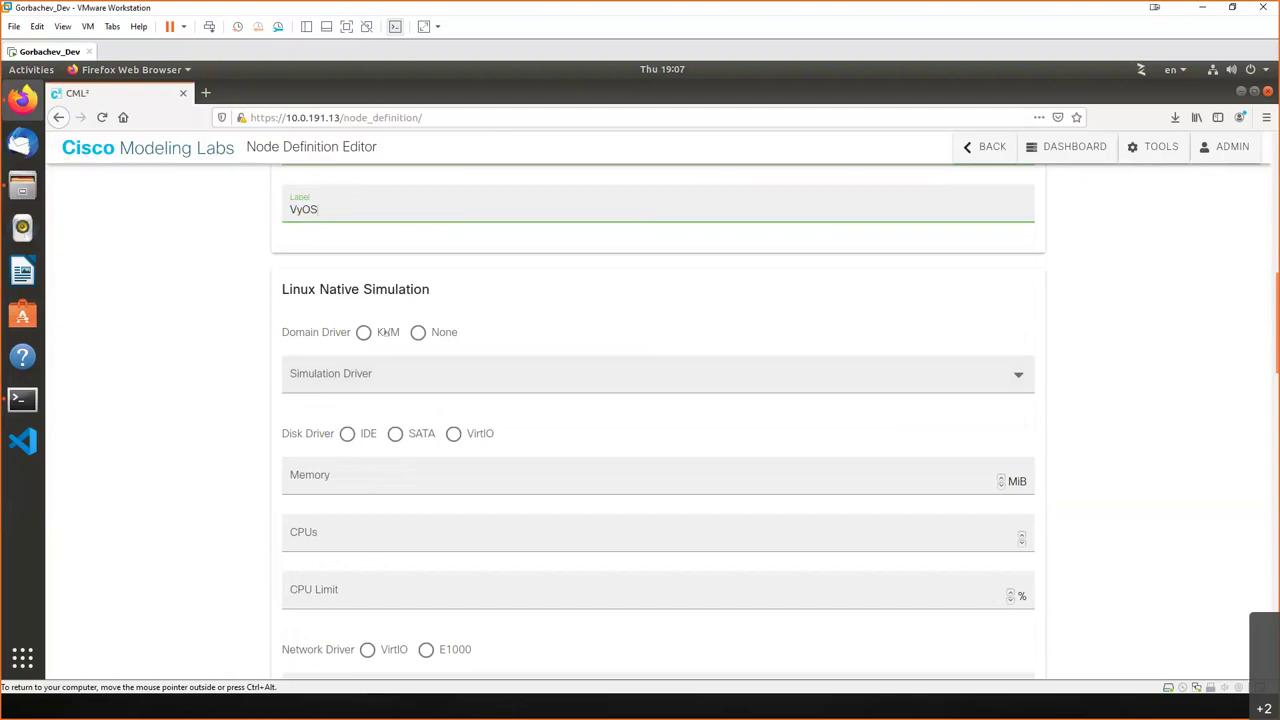
# Step: Choose the KVM domain driver, iosv simulation driver and VirtIO disk driver
pyautogui.click(388, 332)
pyautogui.click(390, 376)
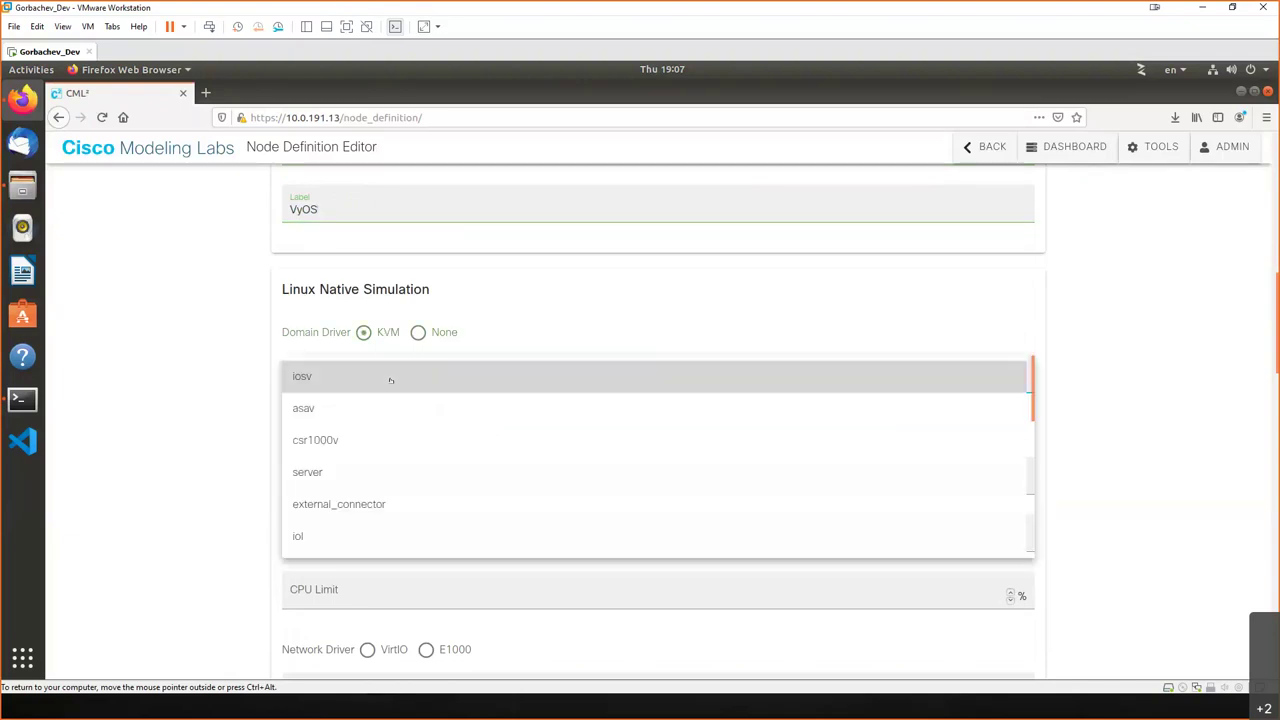
pyautogui.scroll(-3, 400, 440)
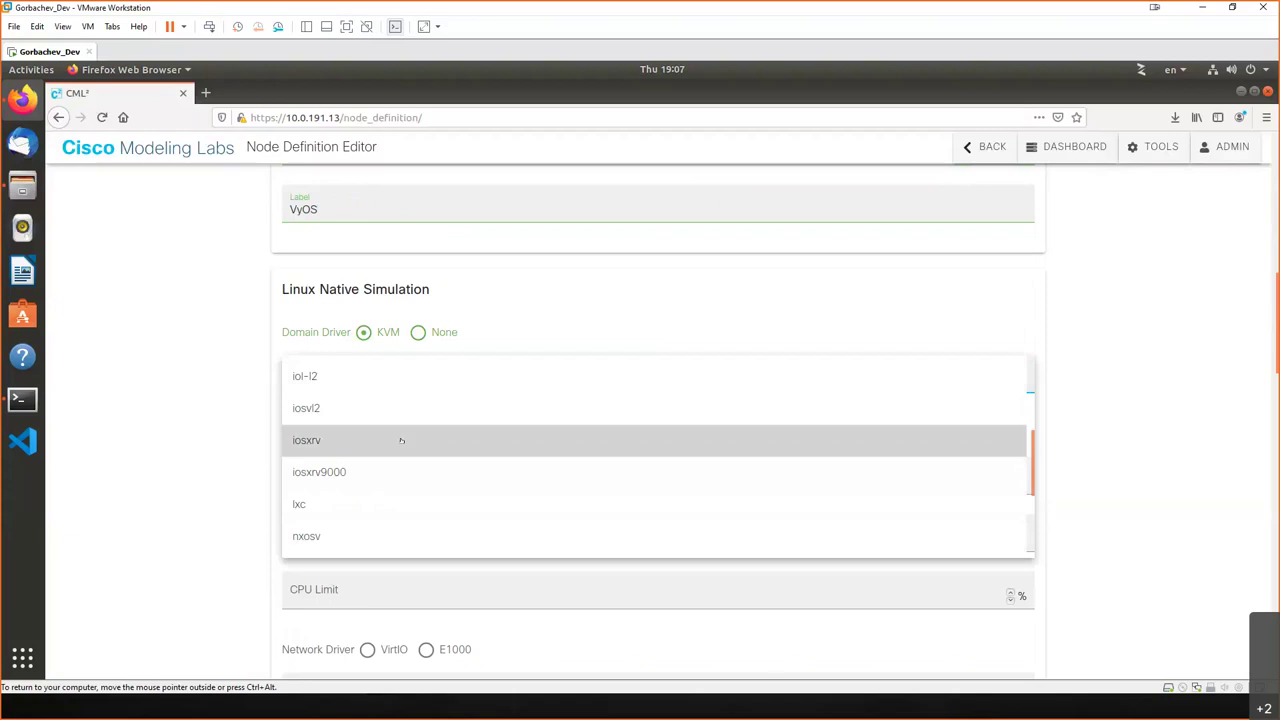
pyautogui.scroll(2, 396, 457)
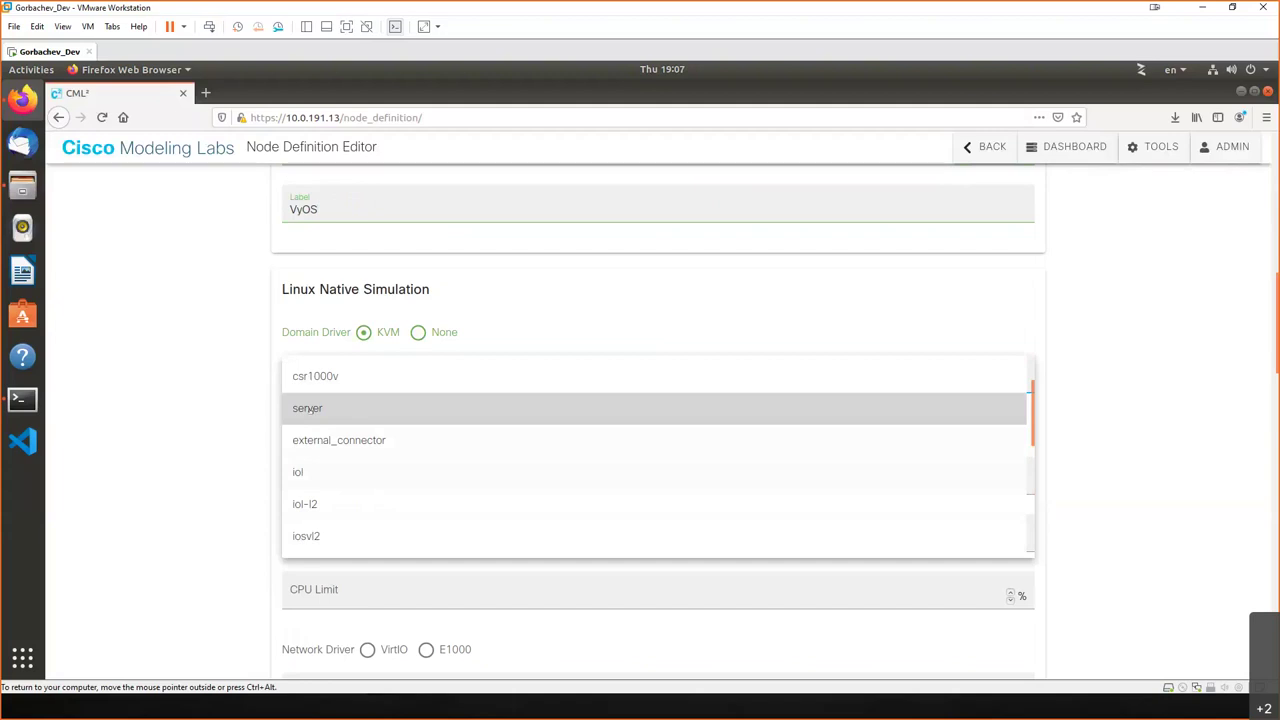
pyautogui.scroll(2, 308, 410)
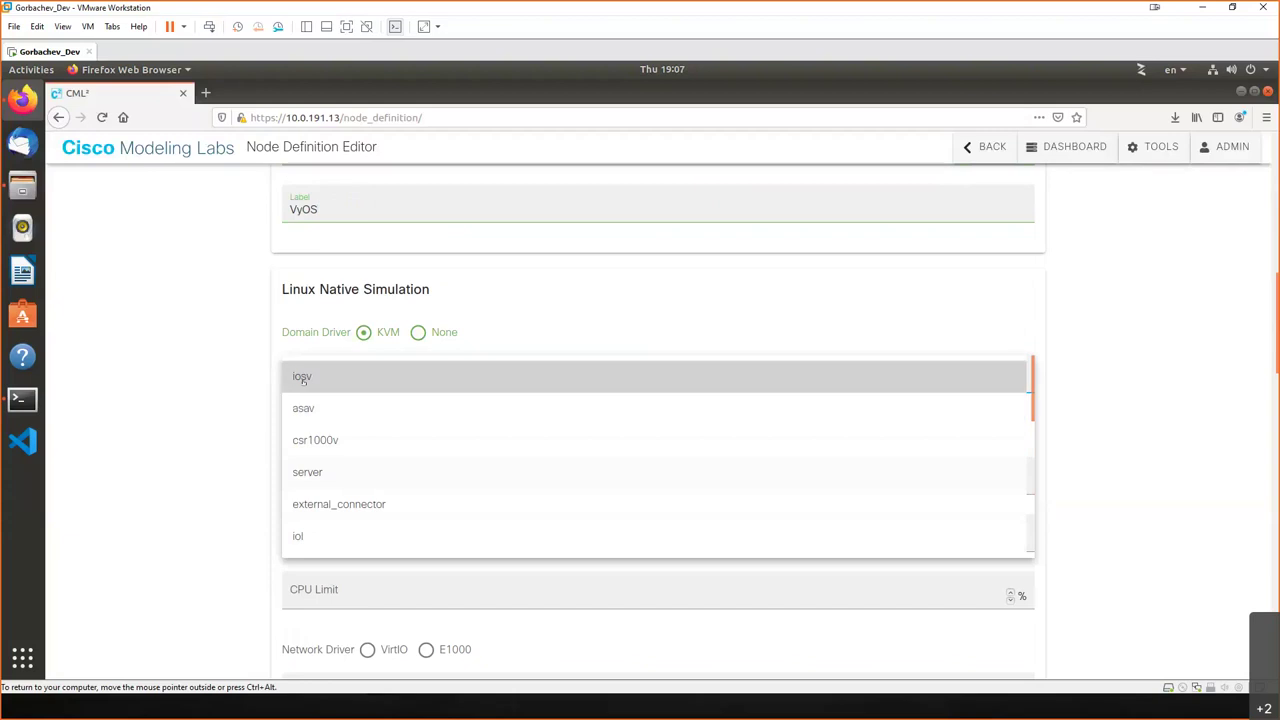
pyautogui.click(360, 378)
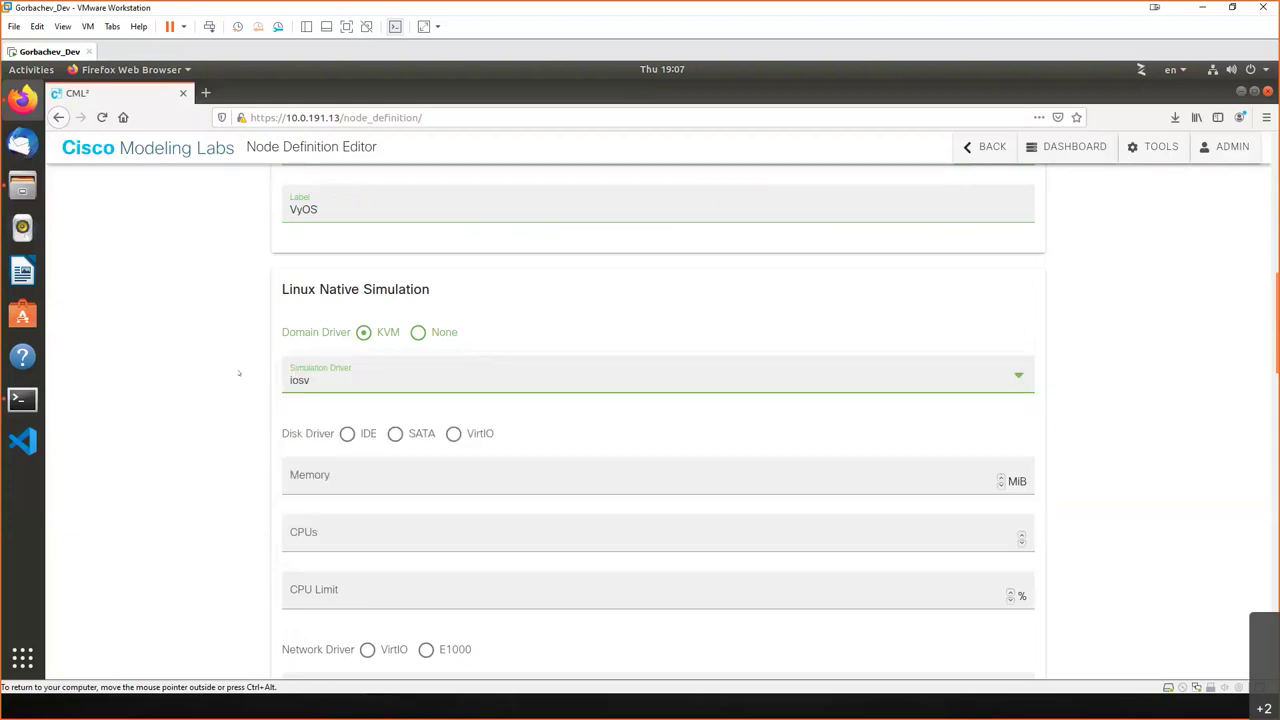
pyautogui.scroll(-1, 198, 373)
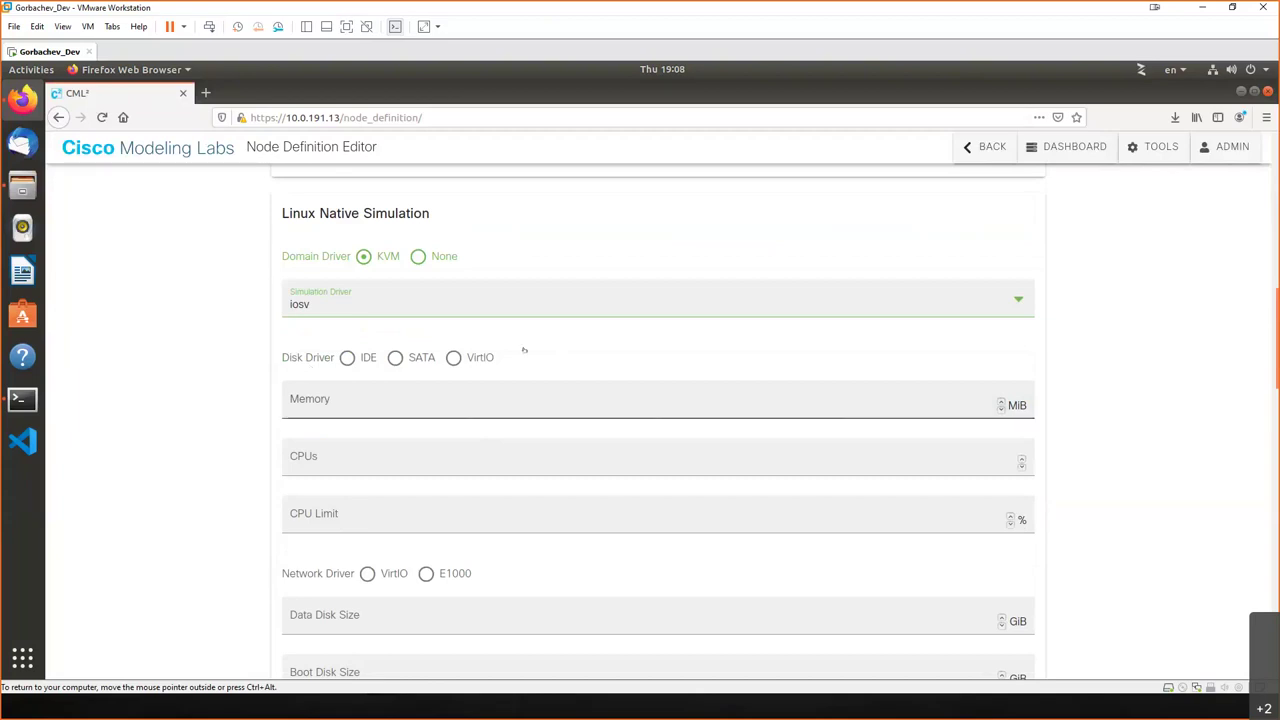
pyautogui.click(454, 359)
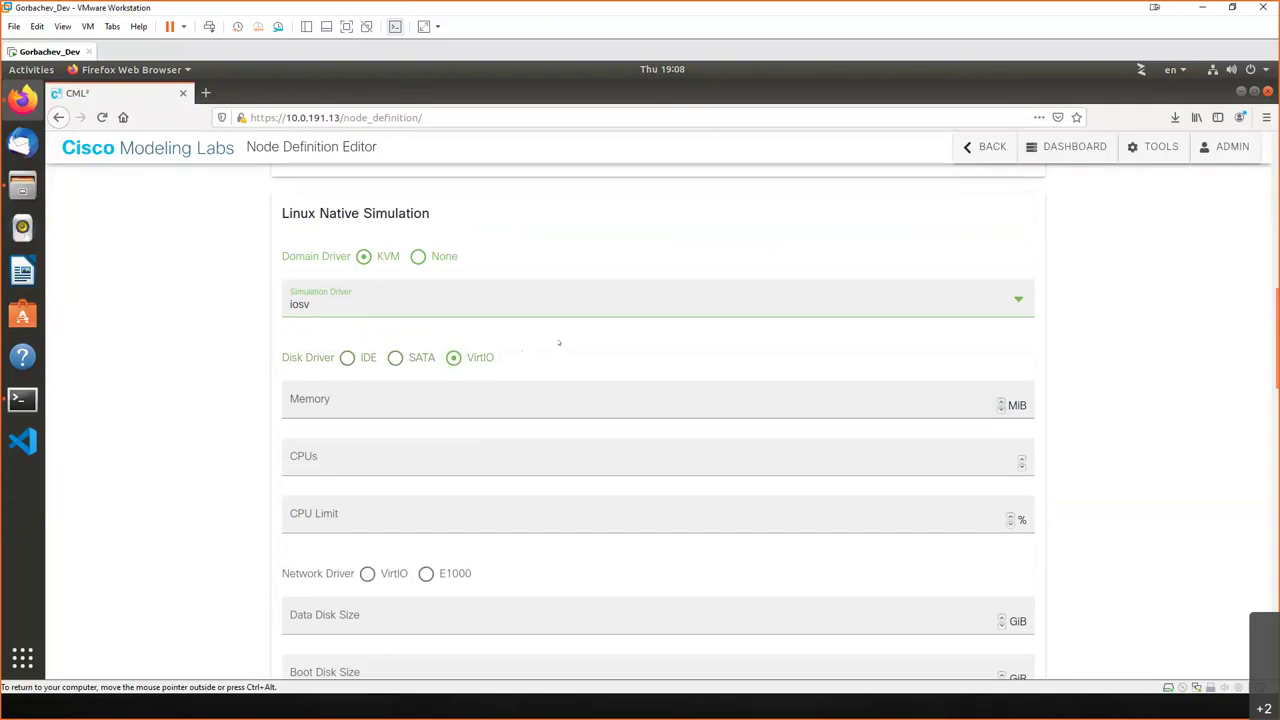
# Step: Set memory to 1024 MiB, 1 CPU and a CPU limit of 100%
pyautogui.scroll(-1, 559, 343)
pyautogui.click(401, 357)
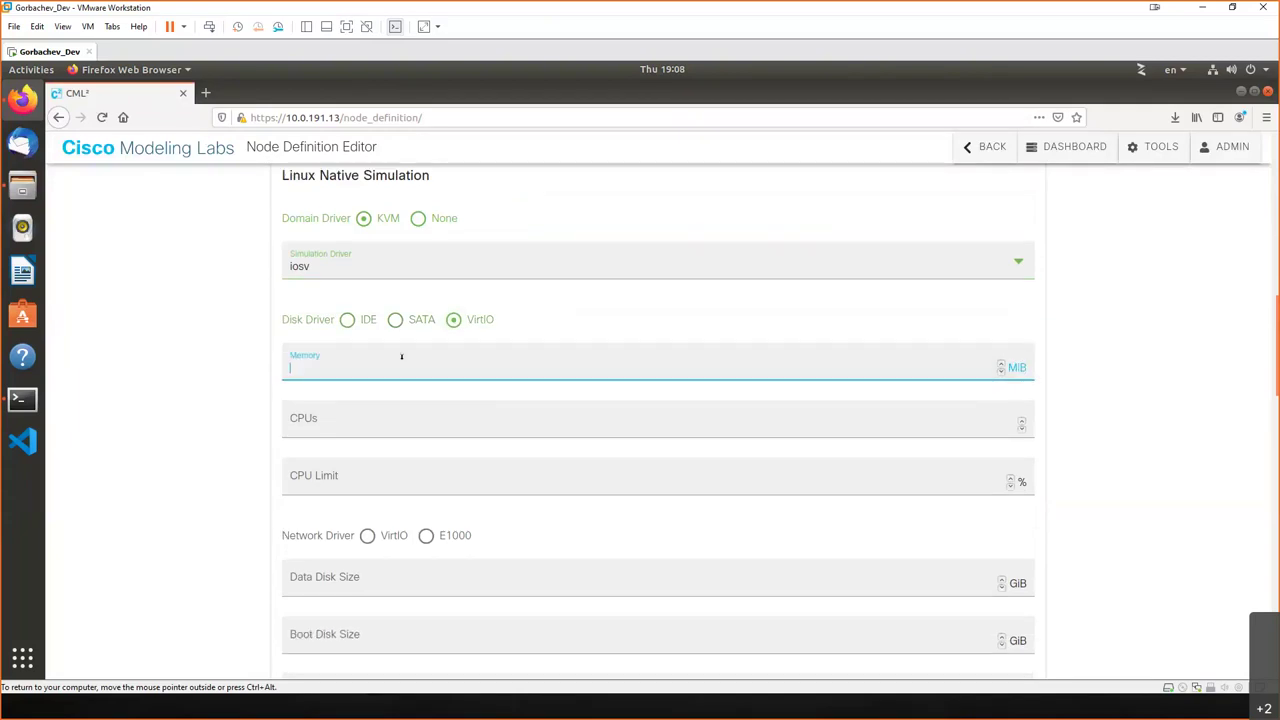
pyautogui.write('1024')
pyautogui.click(421, 401)
pyautogui.write('1')
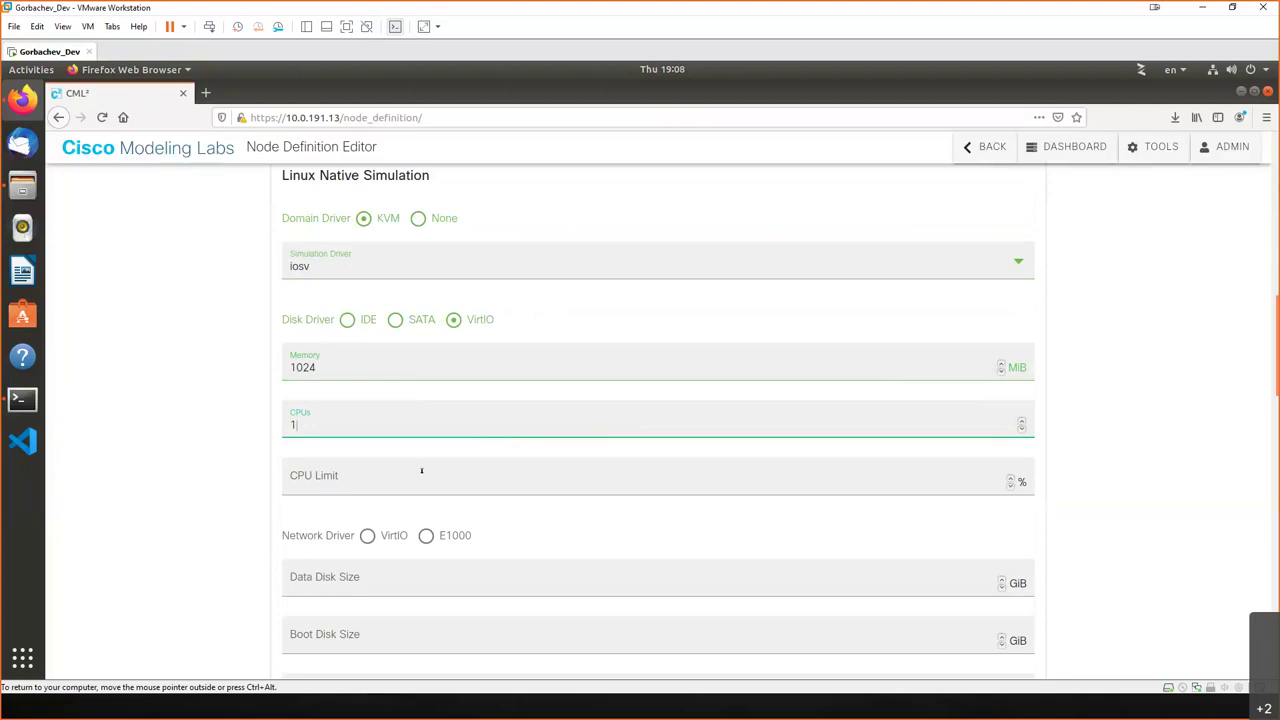
pyautogui.click(421, 472)
pyautogui.write('100')
pyautogui.press('Tab')
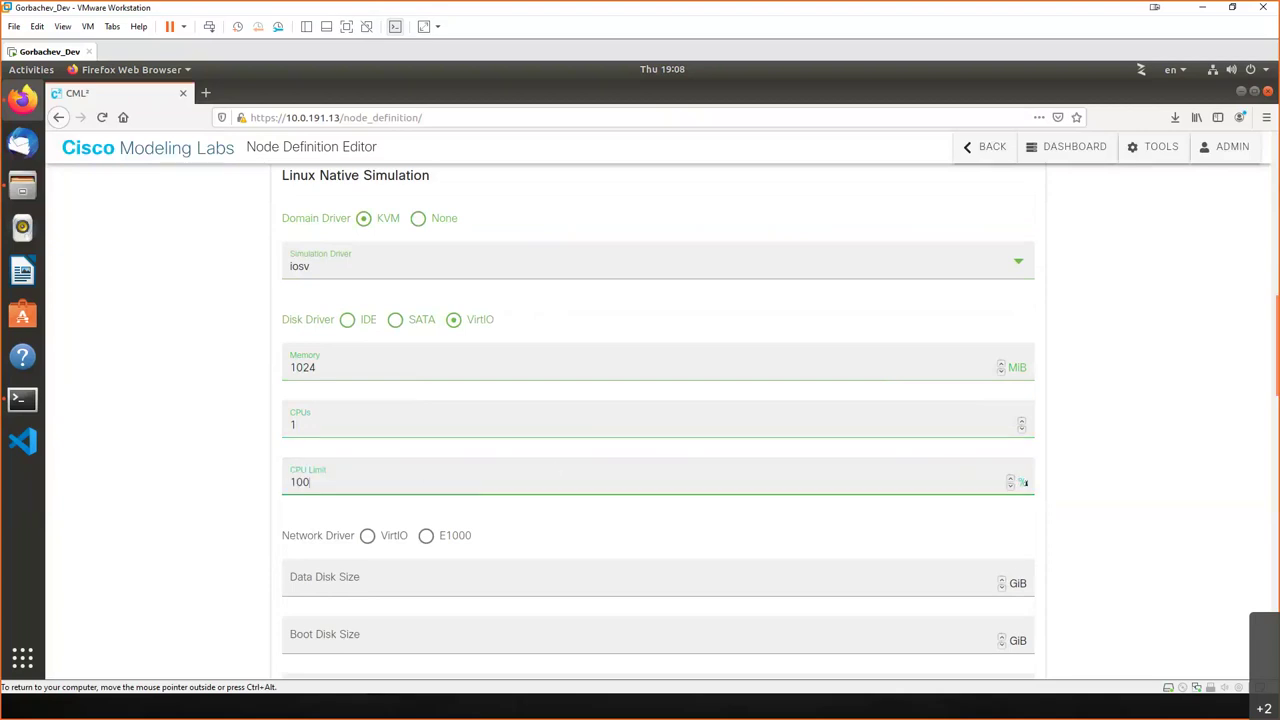
# Step: Use the VirtIO network driver and a 1 GiB boot disk
pyautogui.scroll(-3, 1000, 475)
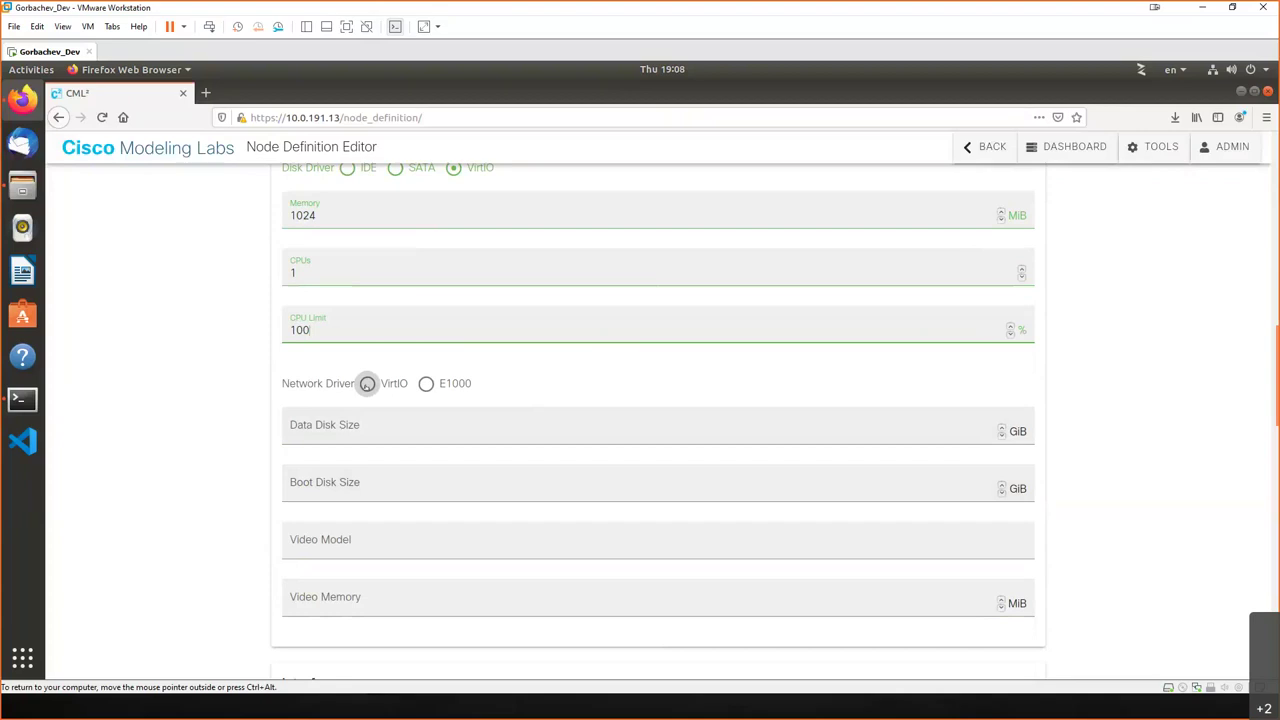
pyautogui.click(367, 384)
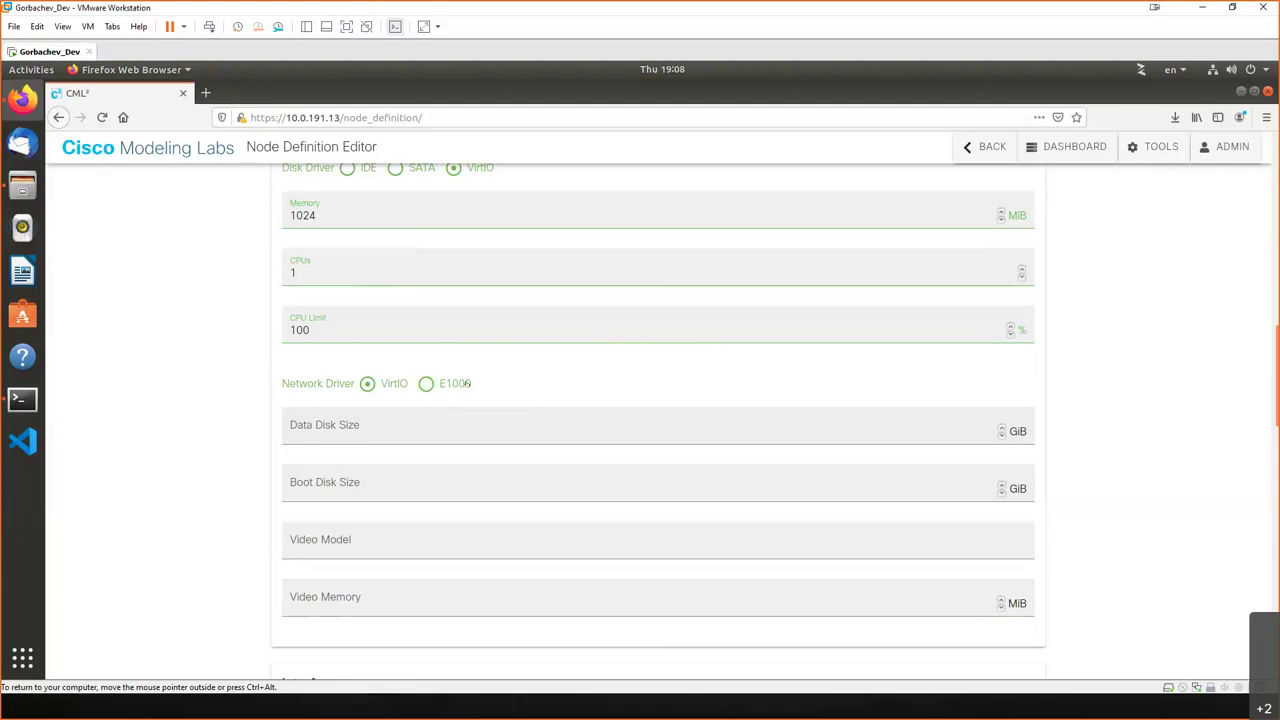
pyautogui.scroll(1, 520, 340)
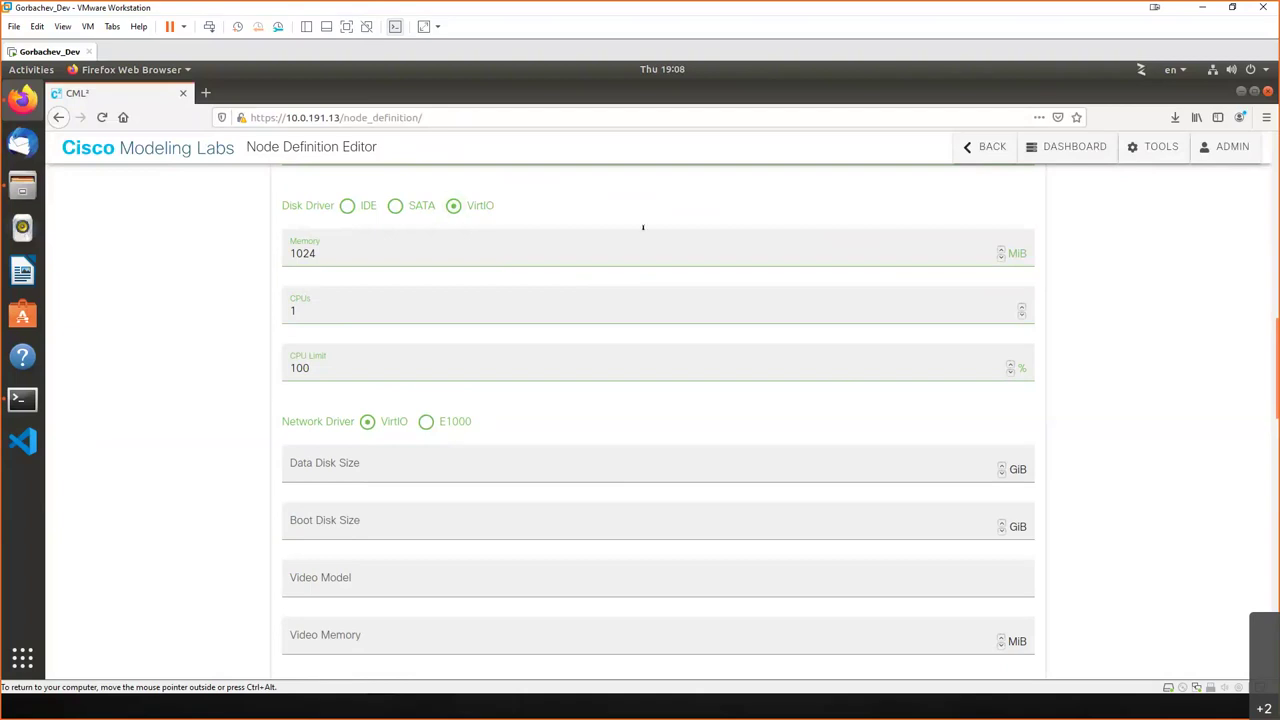
pyautogui.scroll(-2, 609, 291)
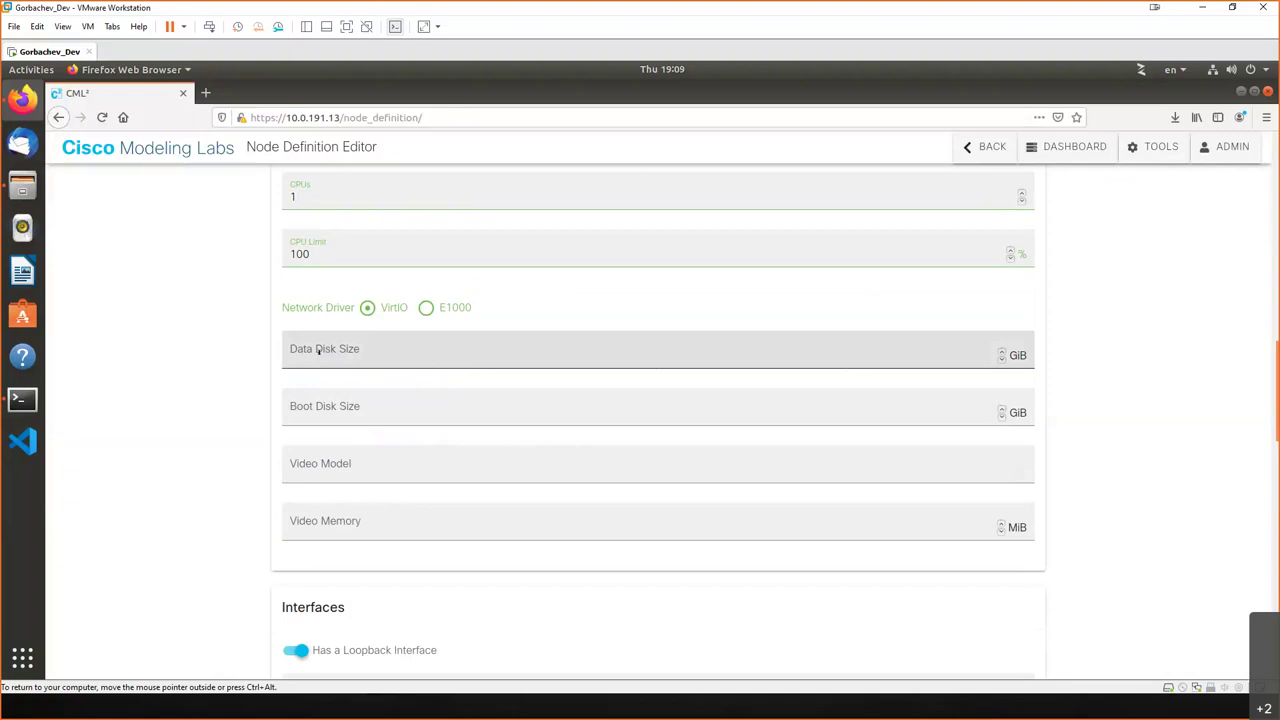
pyautogui.click(389, 405)
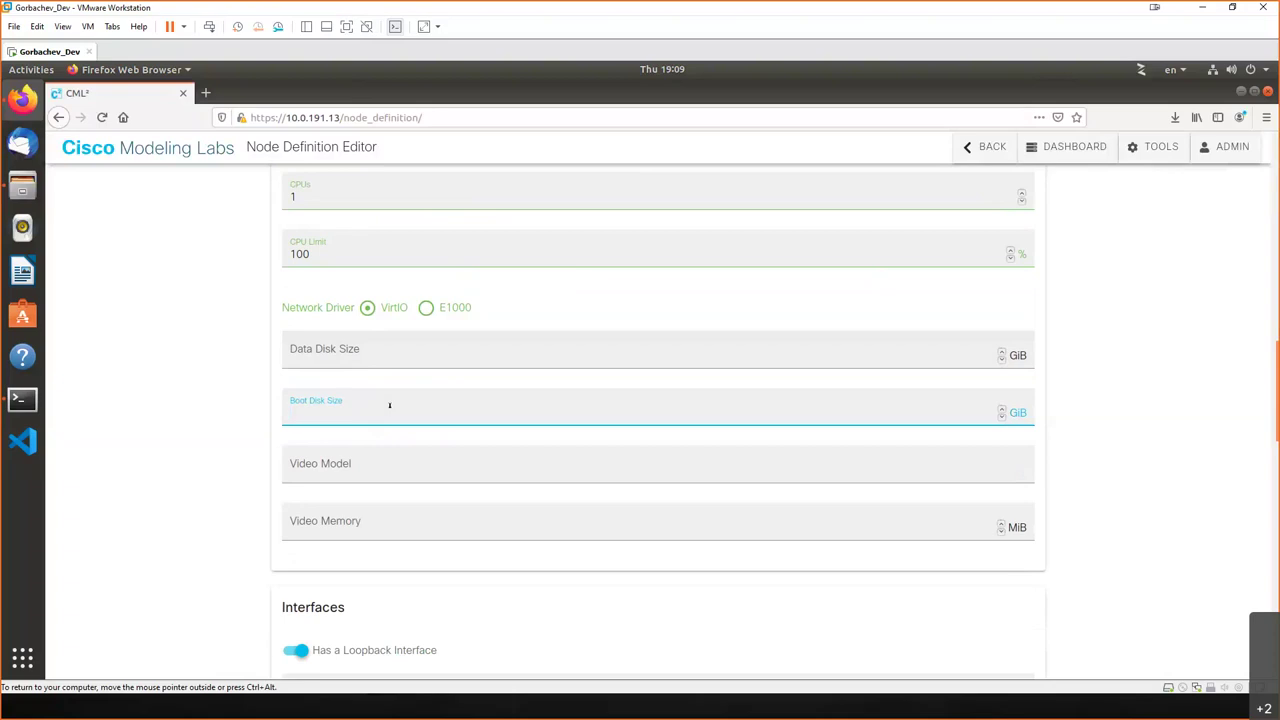
pyautogui.write('1')
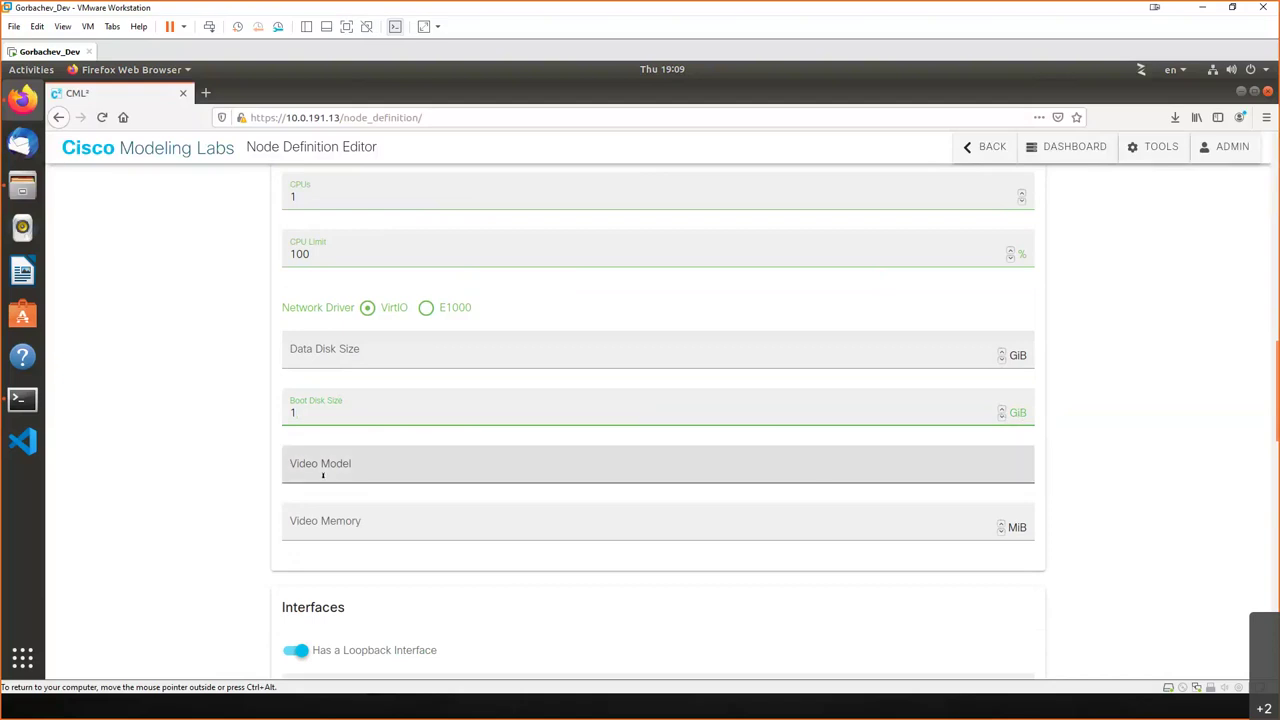
pyautogui.scroll(-2, 436, 466)
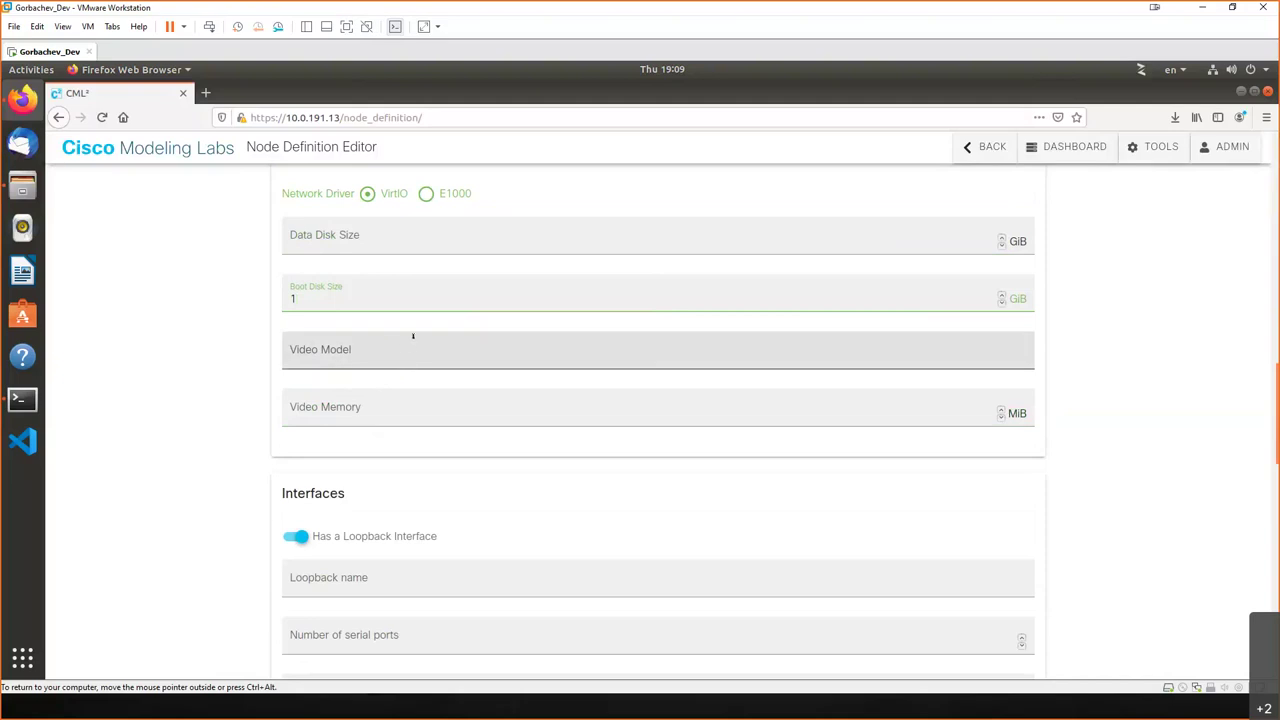
pyautogui.scroll(-4, 470, 480)
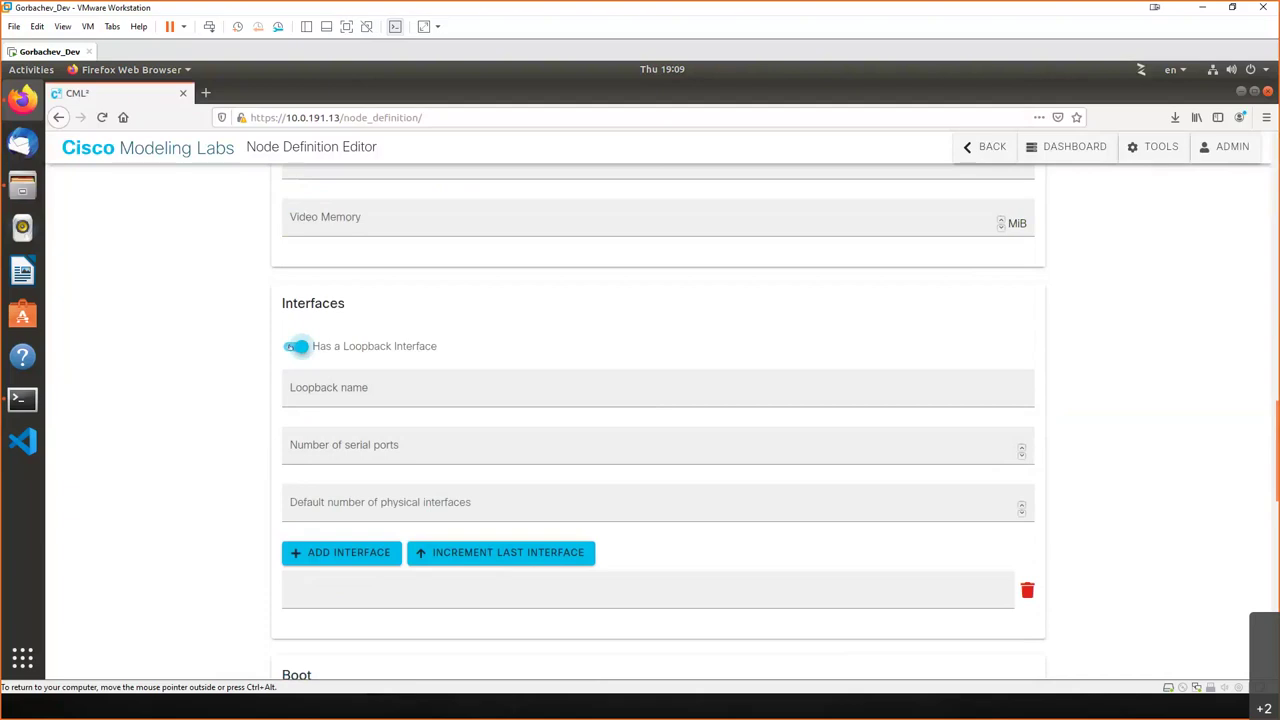
# Step: Disable the loopback interface, set 1 serial port and 4 default physical interfaces
pyautogui.click(296, 346)
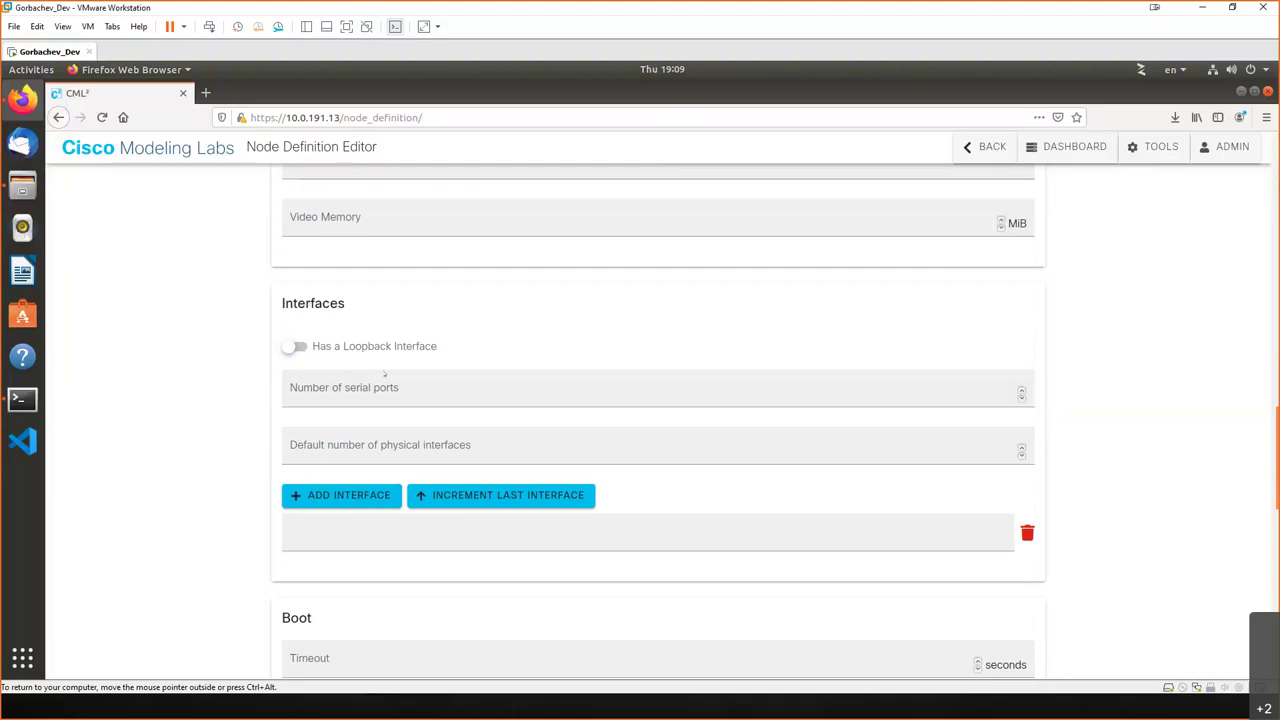
pyautogui.click(416, 387)
pyautogui.write('1')
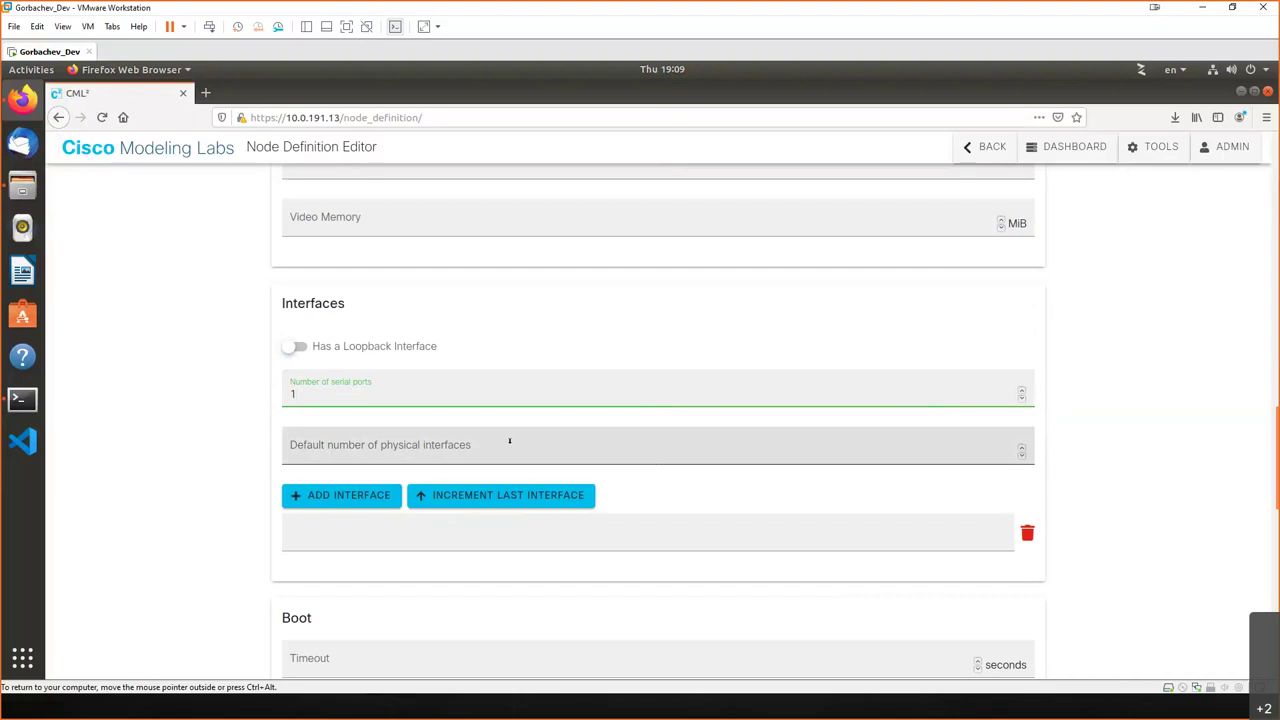
pyautogui.click(509, 441)
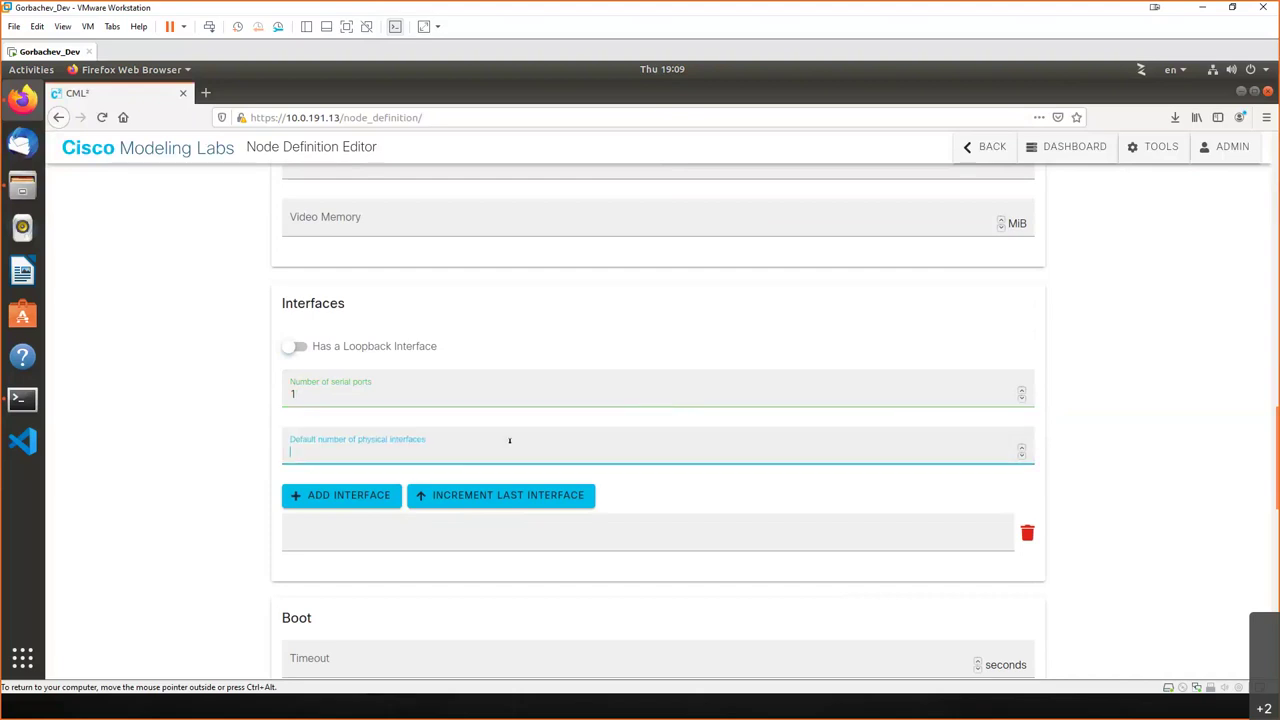
pyautogui.write('4')
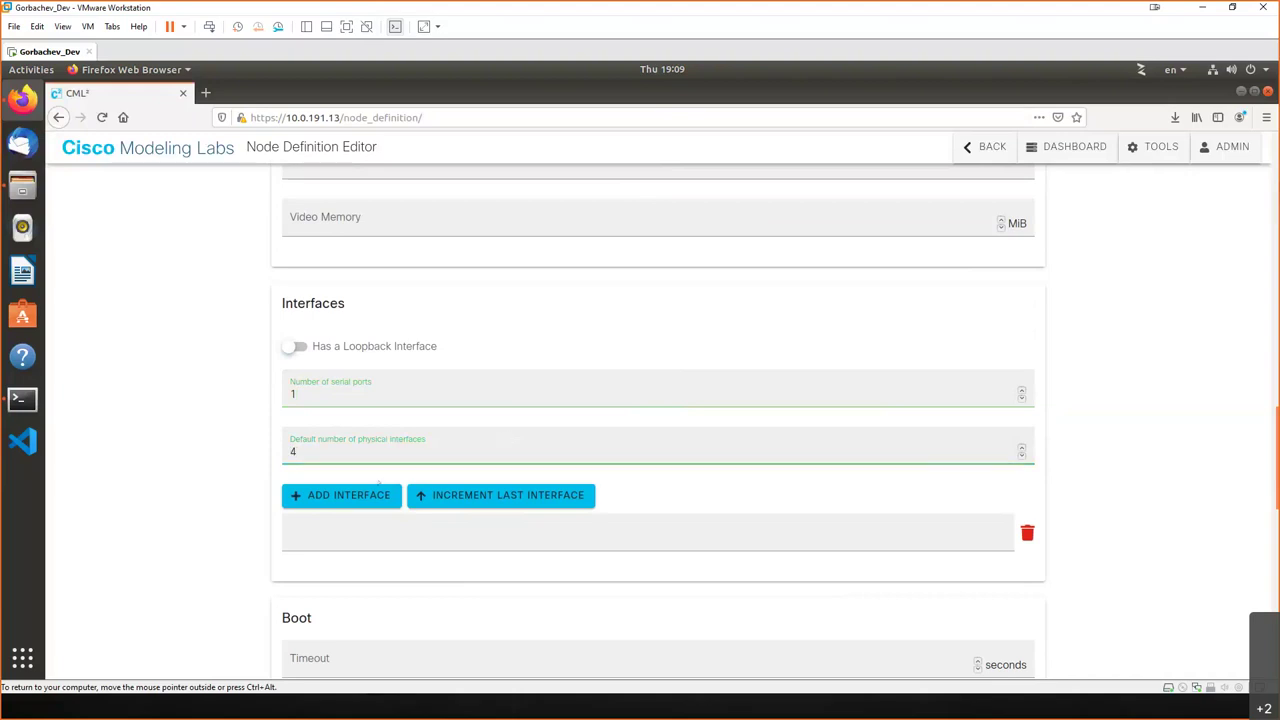
# Step: Name the first interface eth0 and increment to add eth1 through eth3
pyautogui.click(382, 533)
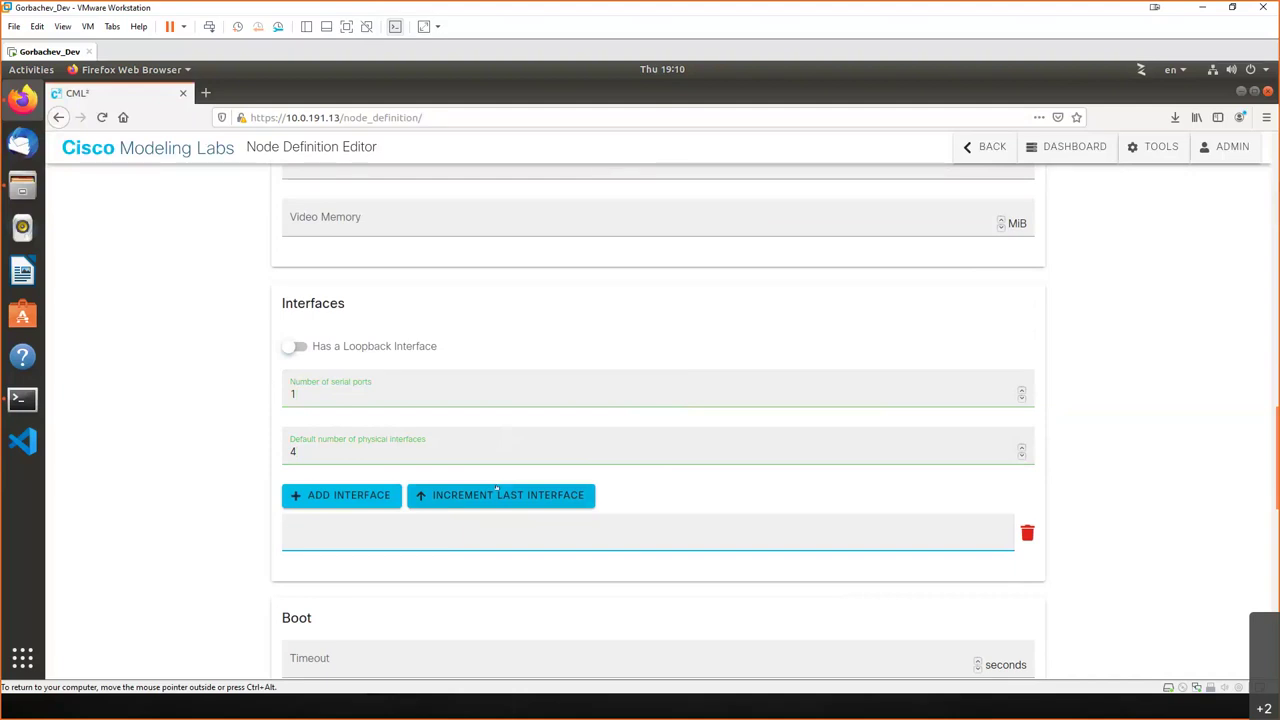
pyautogui.write('eth0')
pyautogui.click(521, 495)
pyautogui.click(521, 495)
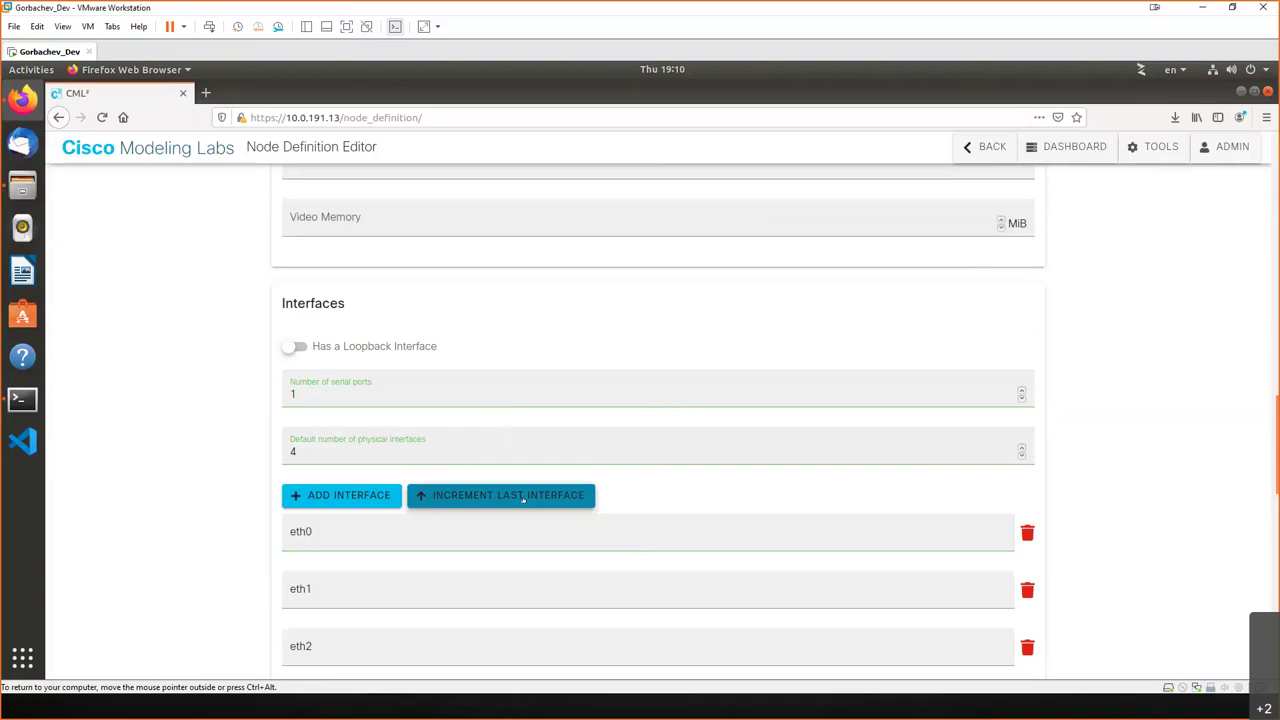
pyautogui.scroll(-3, 775, 430)
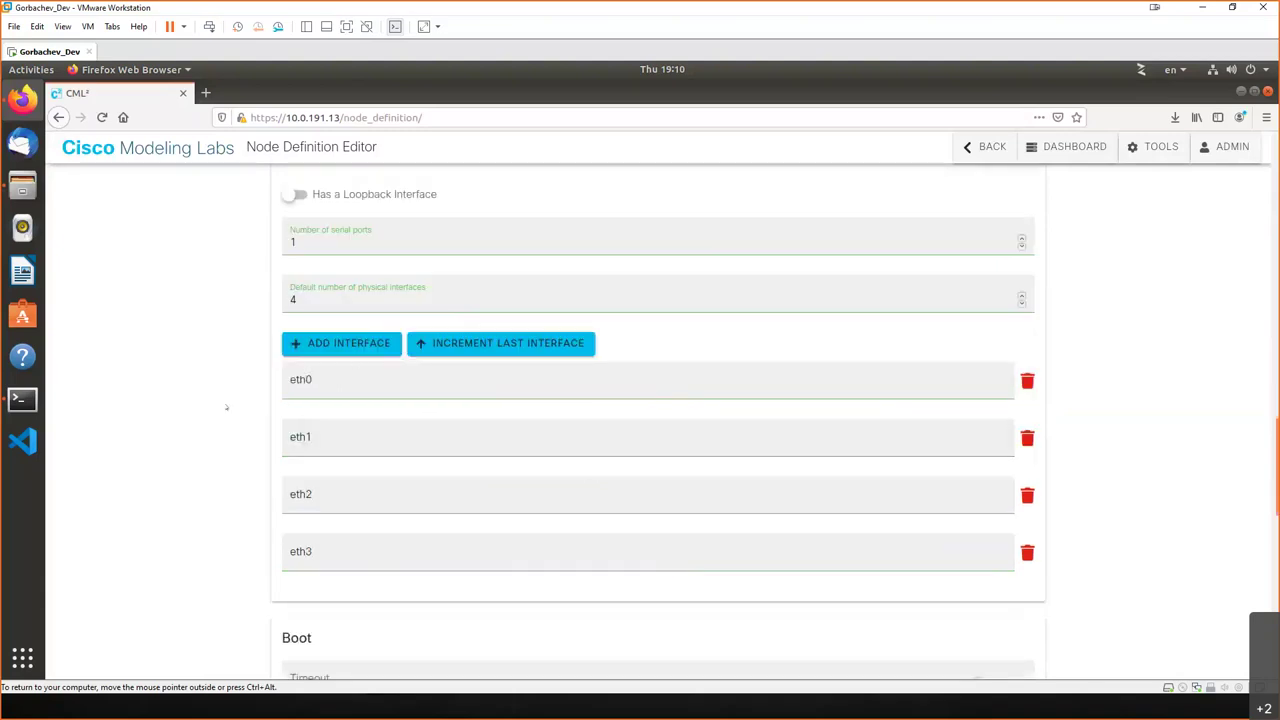
pyautogui.scroll(-3, 366, 405)
pyautogui.click(376, 528)
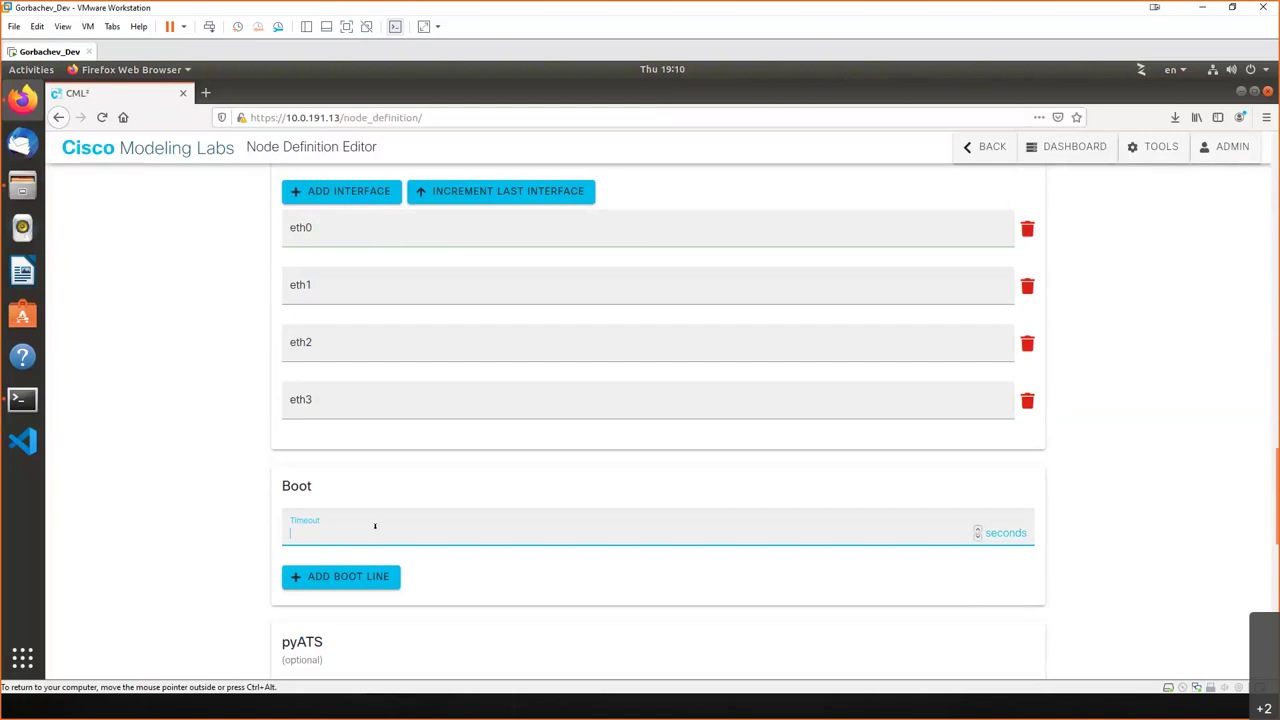
# Step: Enter a boot timeout of 60 seconds
pyautogui.write('60')
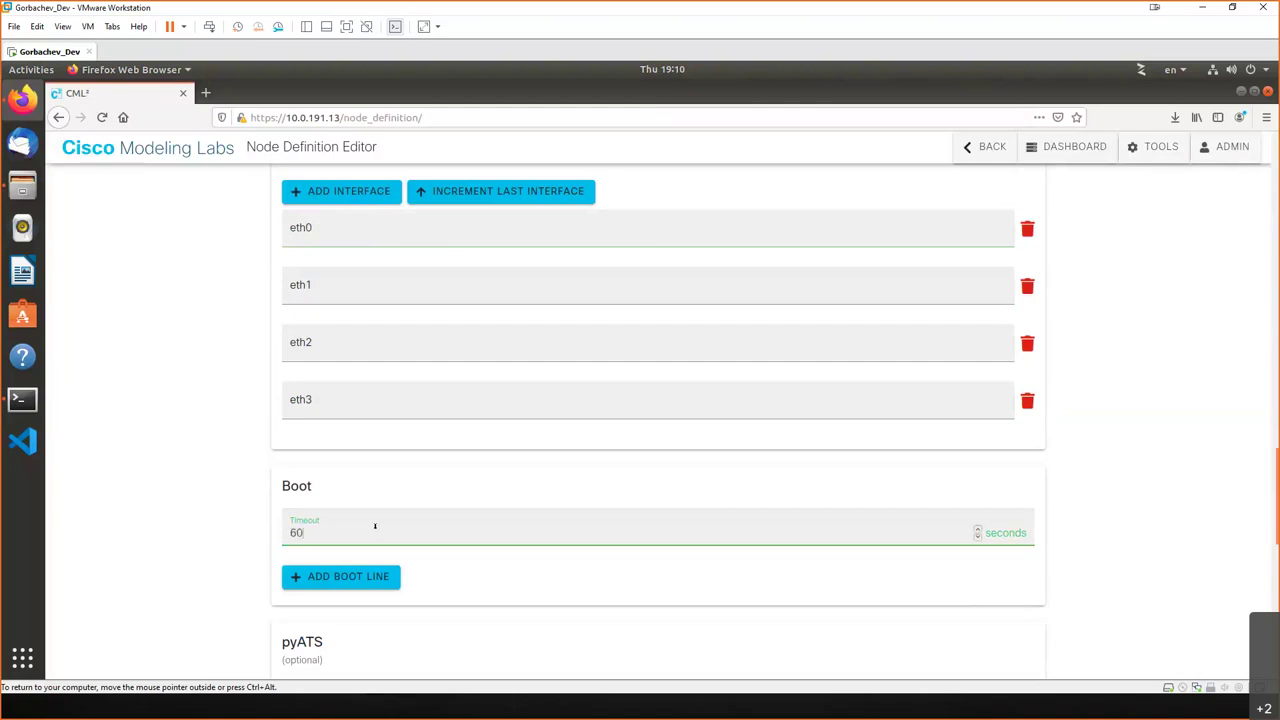
pyautogui.click(1078, 427)
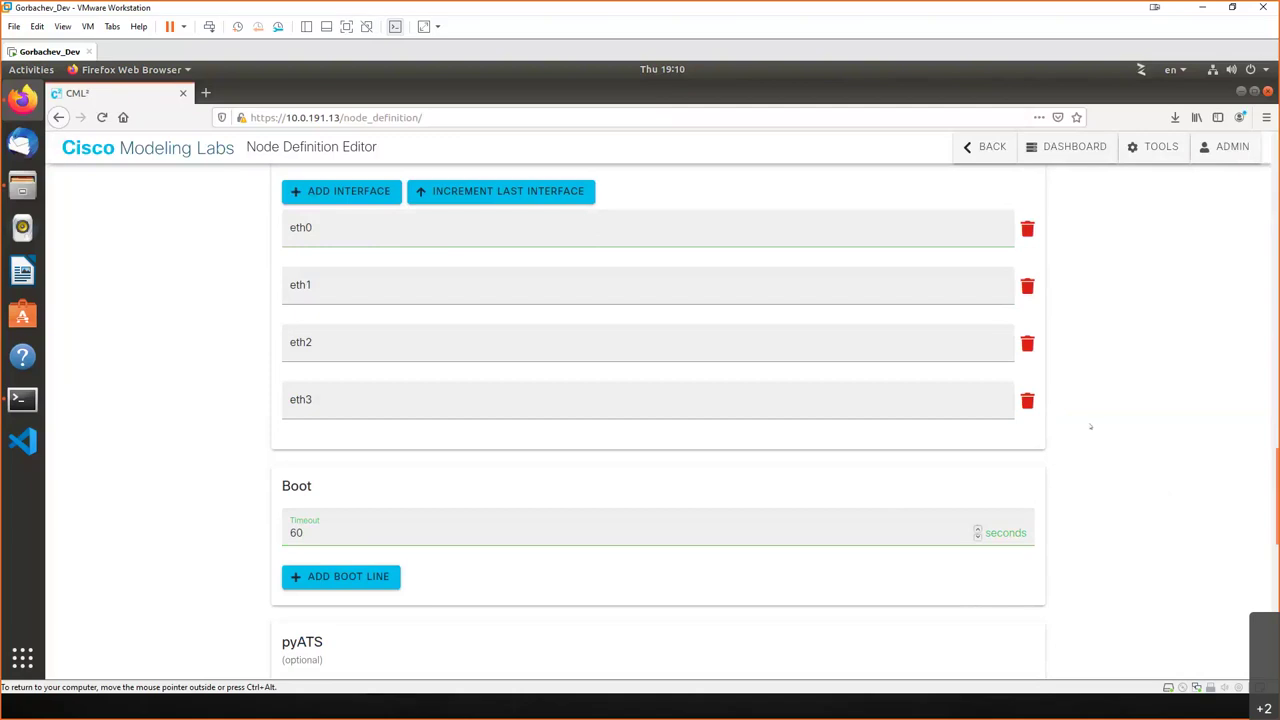
pyautogui.scroll(-2, 450, 477)
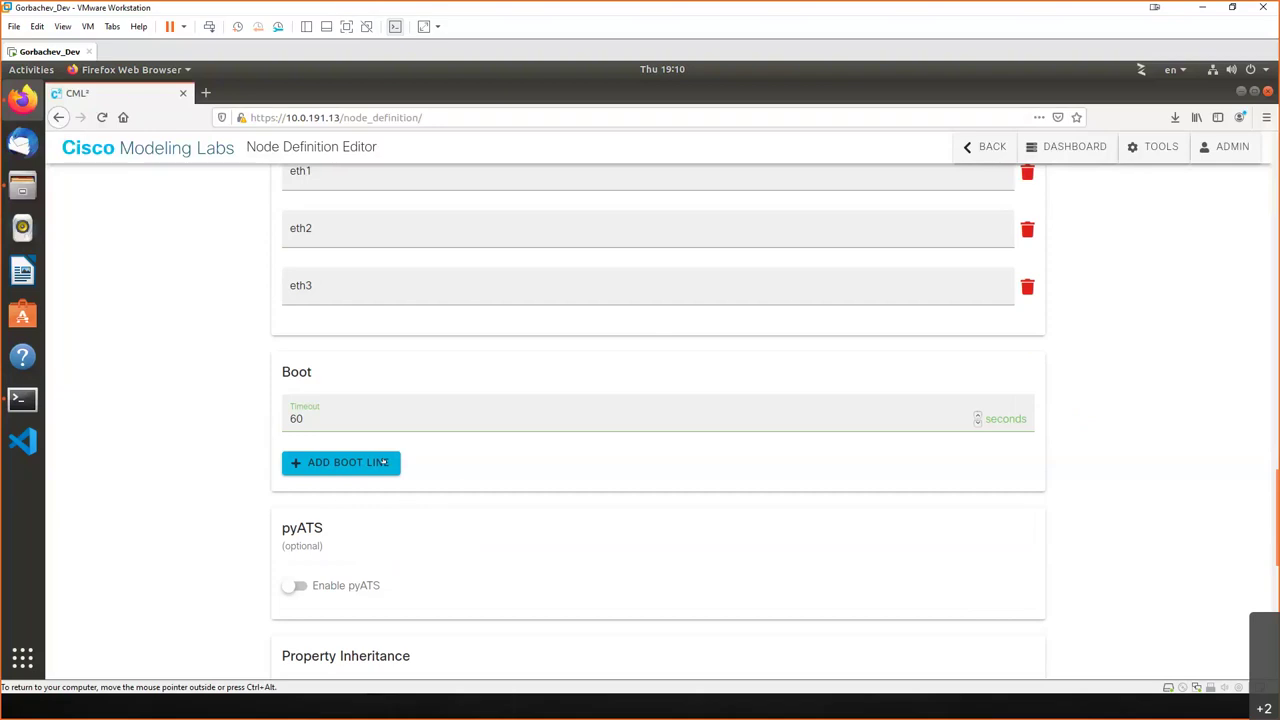
pyautogui.scroll(-2, 463, 441)
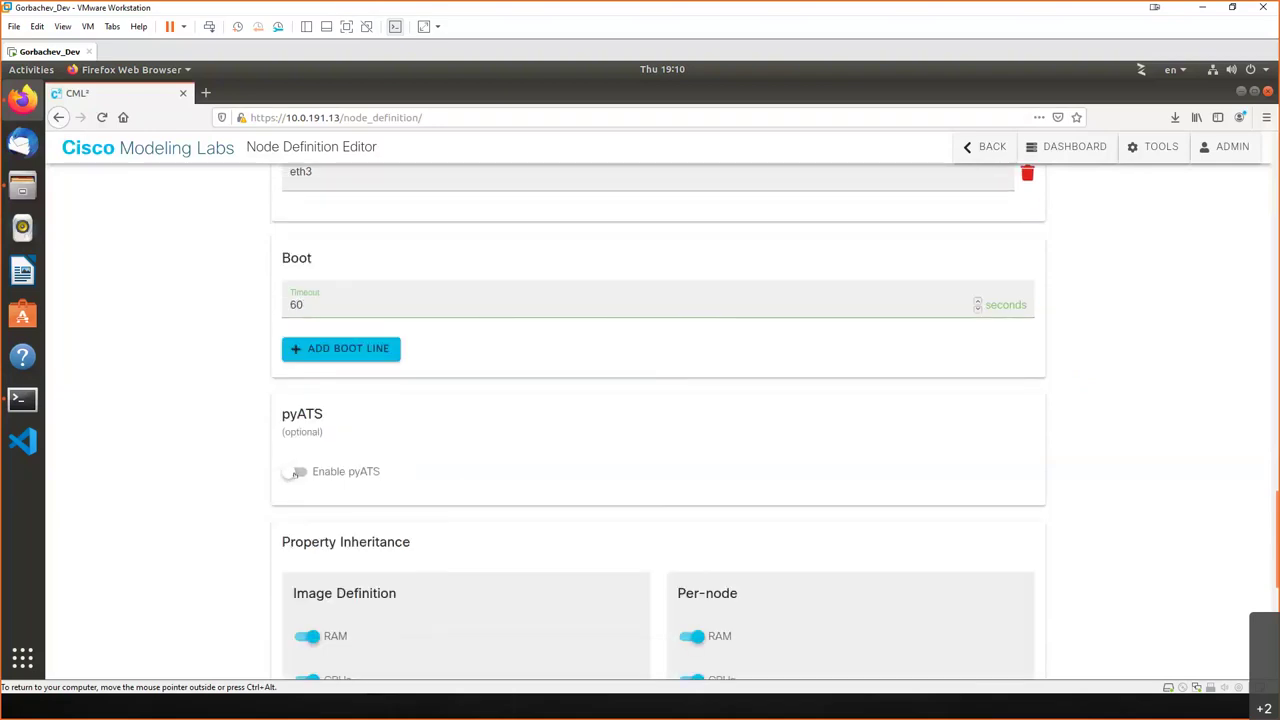
pyautogui.scroll(-2, 340, 372)
# Step: Toggle pyATS and provisioning on and back off, leaving both disabled
pyautogui.click(292, 357)
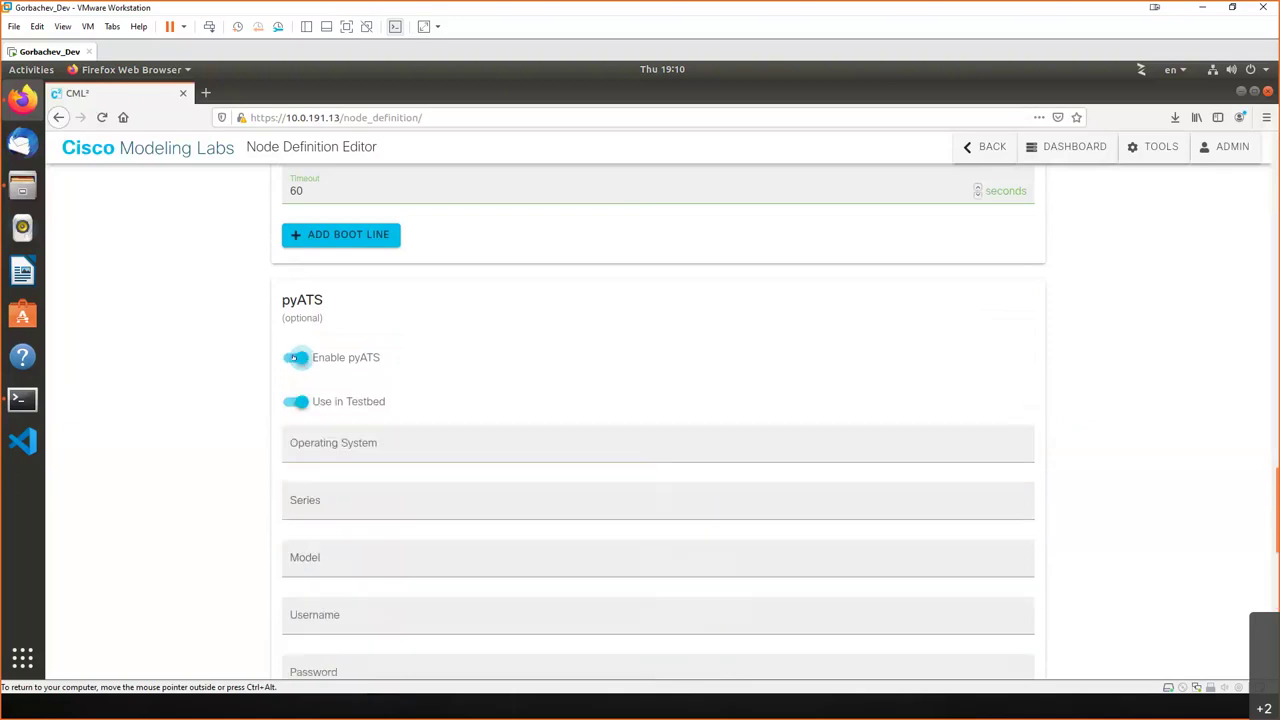
pyautogui.click(293, 357)
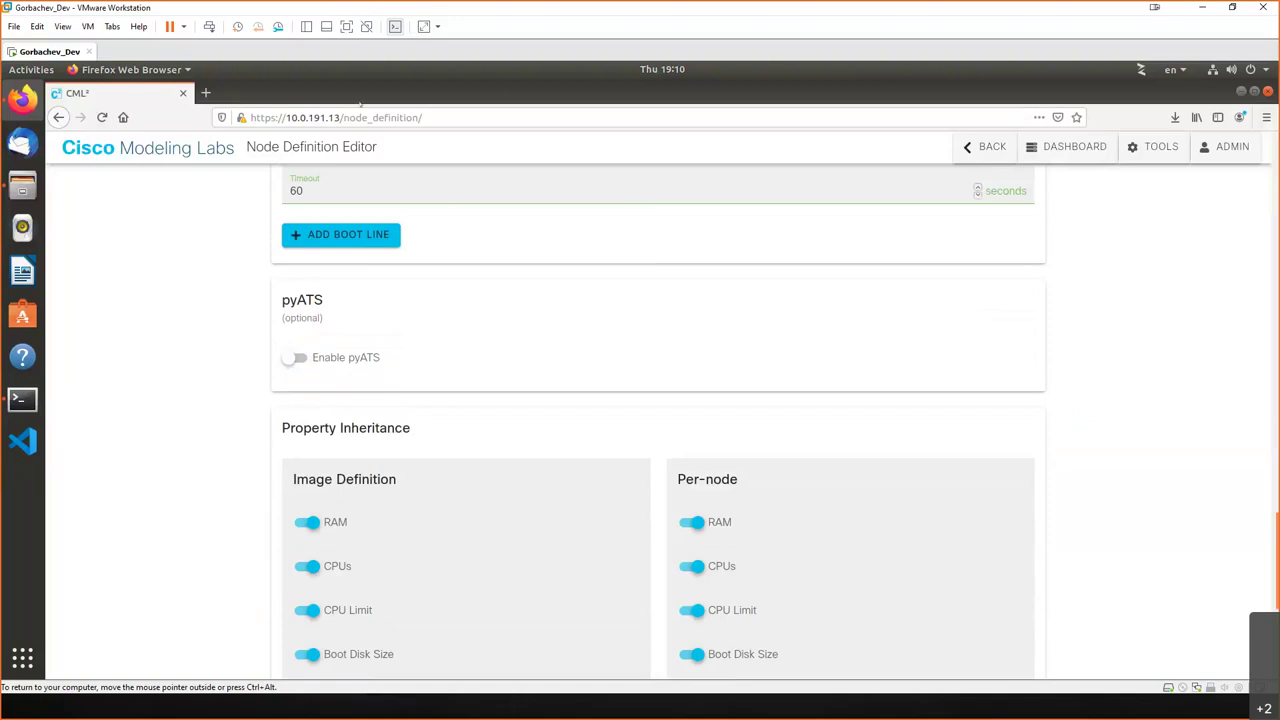
pyautogui.scroll(-2, 550, 490)
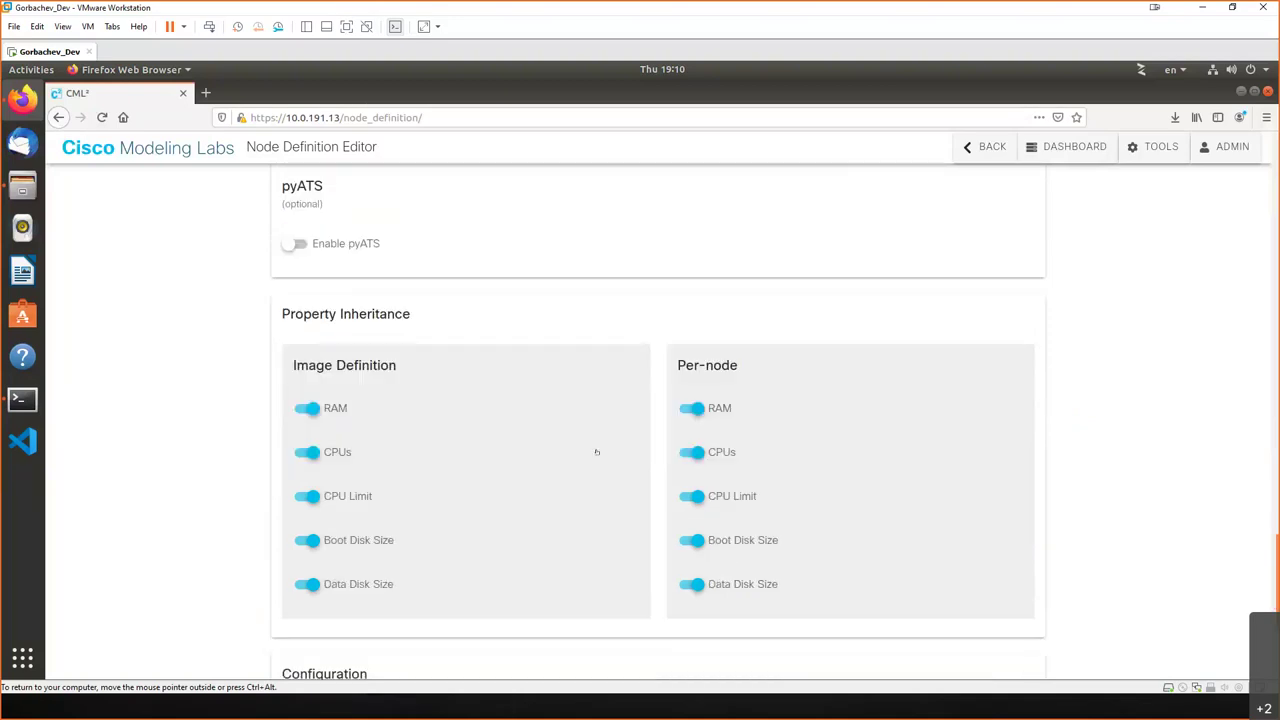
pyautogui.scroll(-1, 643, 437)
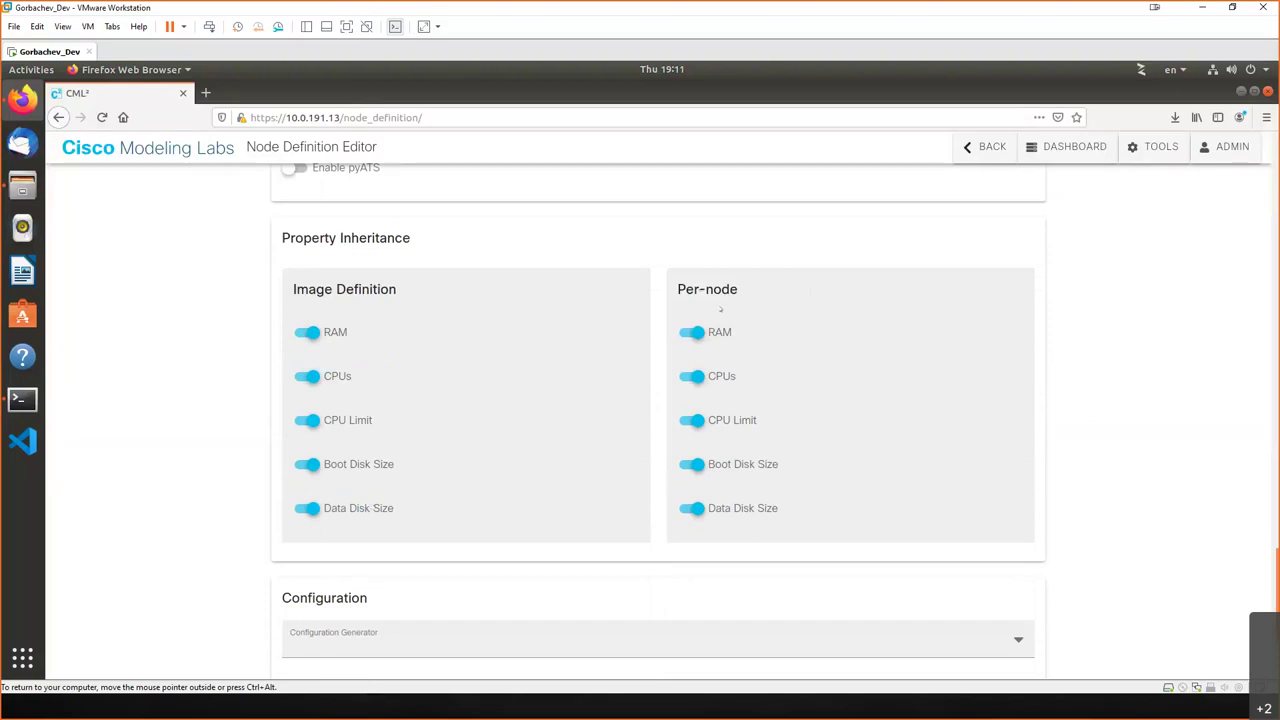
pyautogui.scroll(-3, 422, 455)
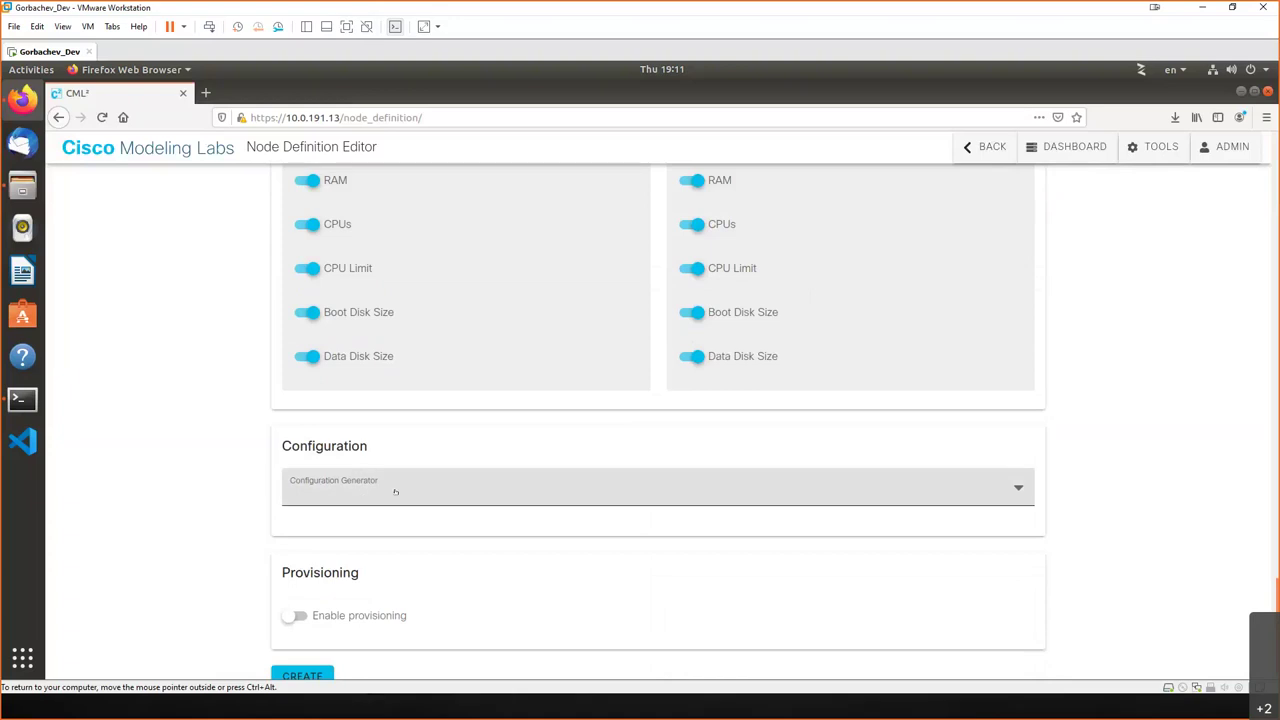
pyautogui.scroll(-1, 700, 411)
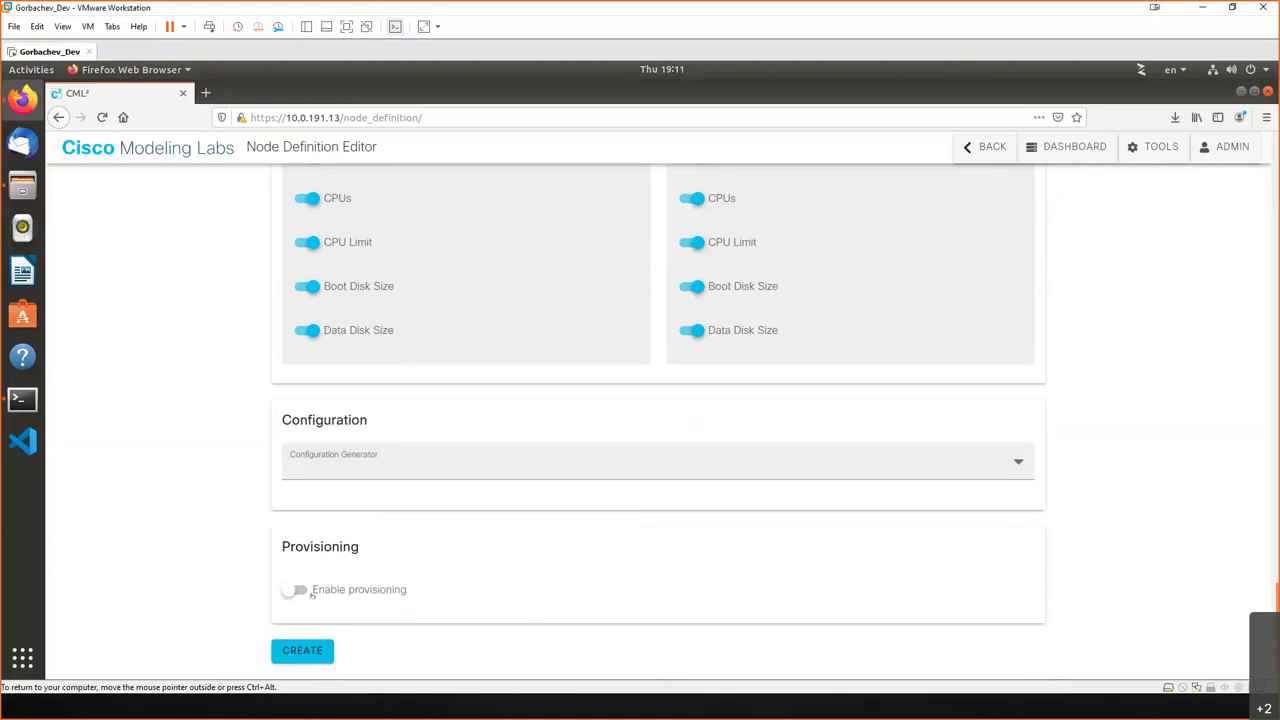
pyautogui.click(311, 594)
pyautogui.click(311, 594)
pyautogui.scroll(4, 137, 491)
pyautogui.scroll(-4, 138, 490)
# Step: Create the VyOS node definition, then open Image Definitions > Manage for image uploads
pyautogui.click(305, 650)
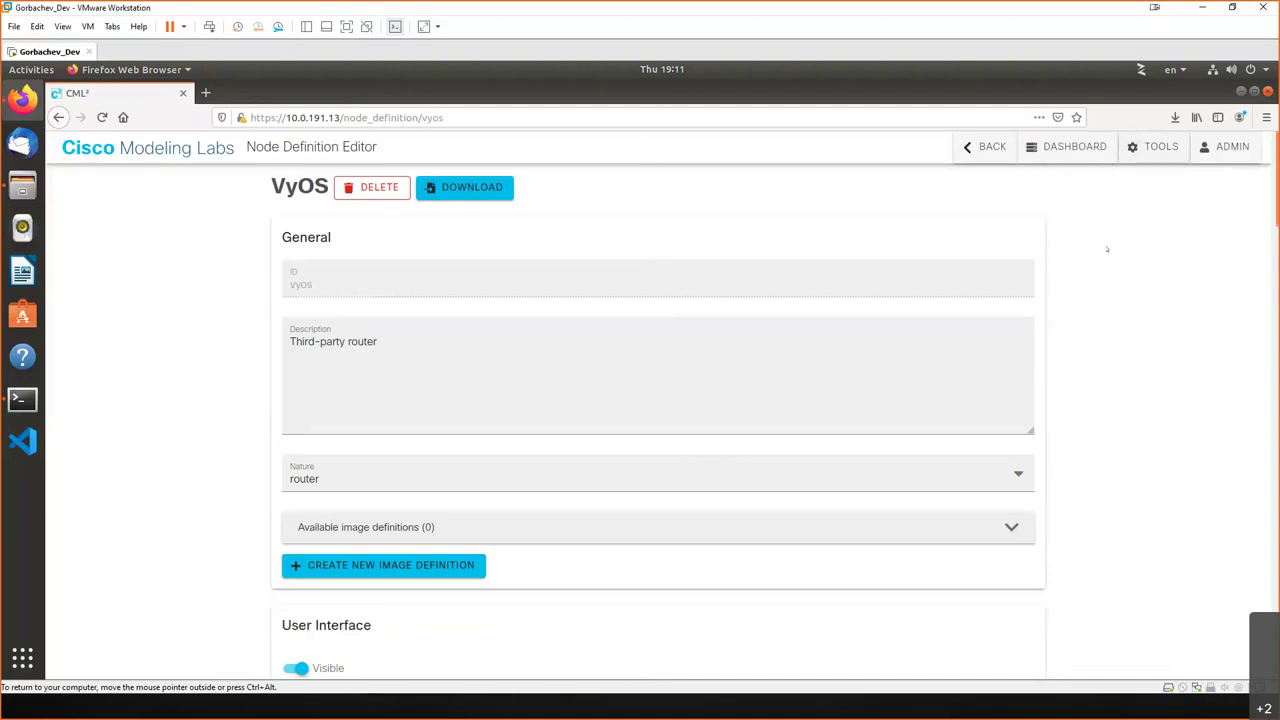
pyautogui.click(1154, 147)
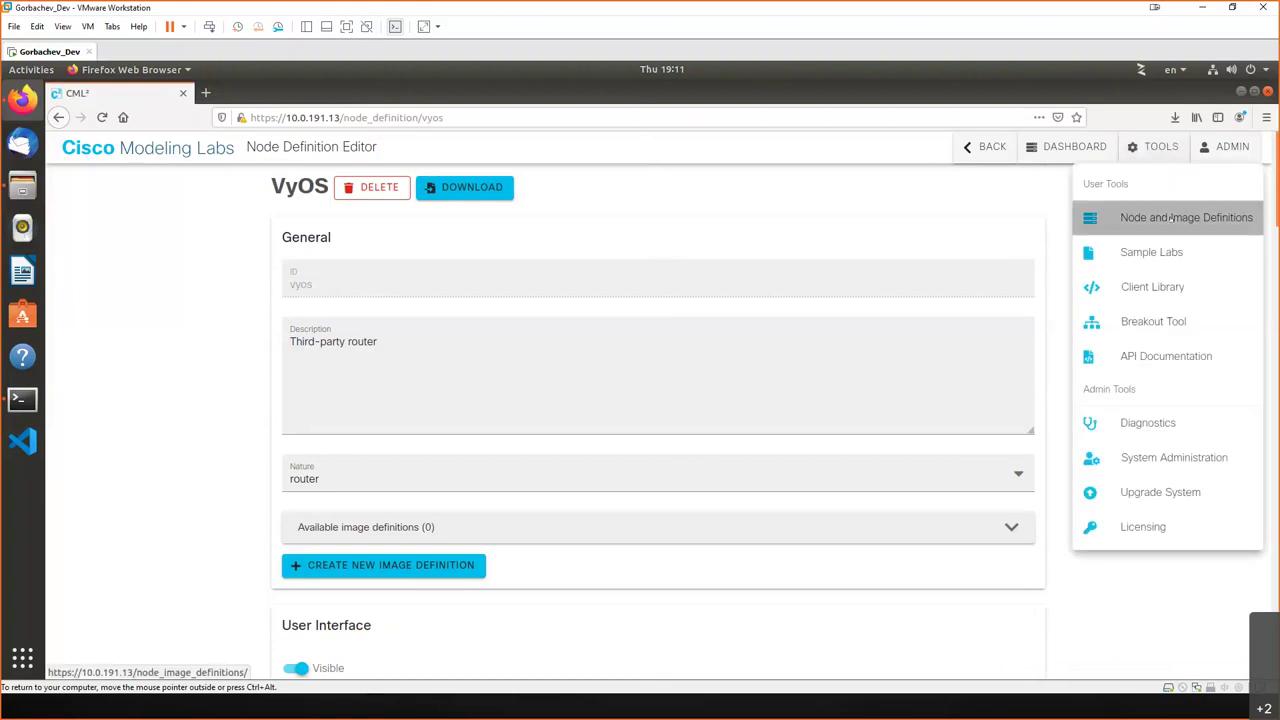
pyautogui.click(1171, 217)
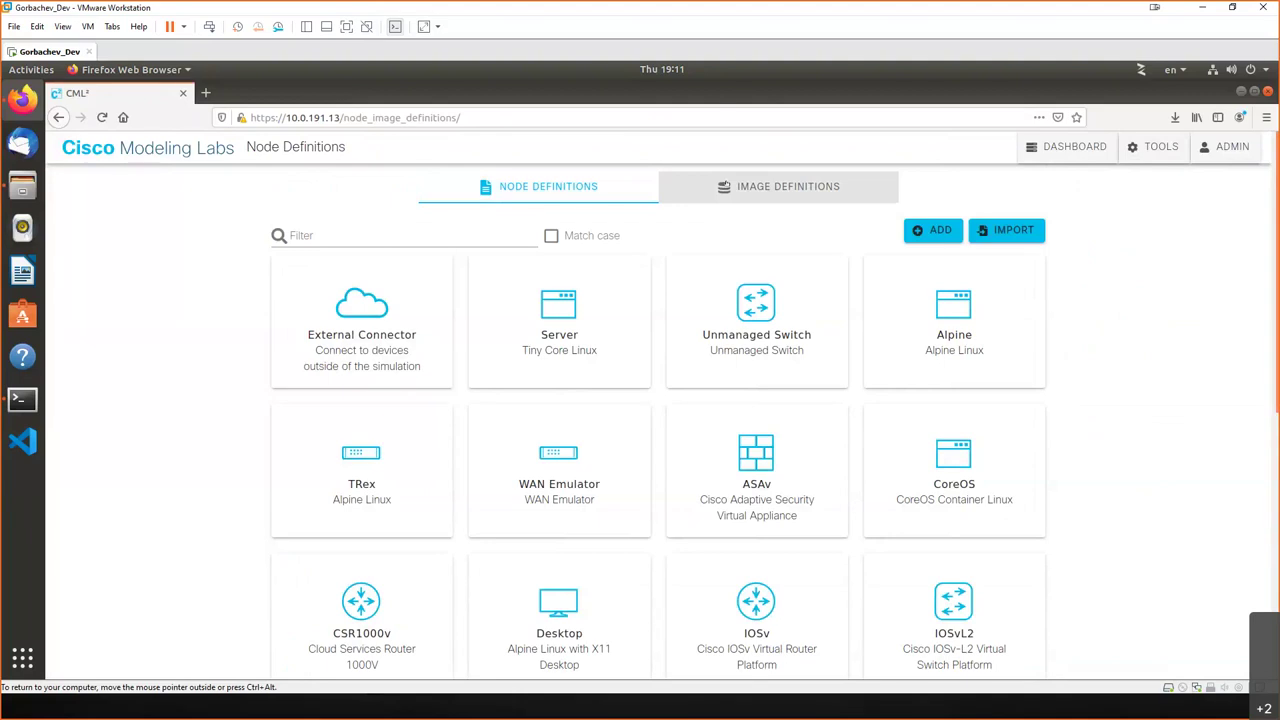
pyautogui.click(820, 199)
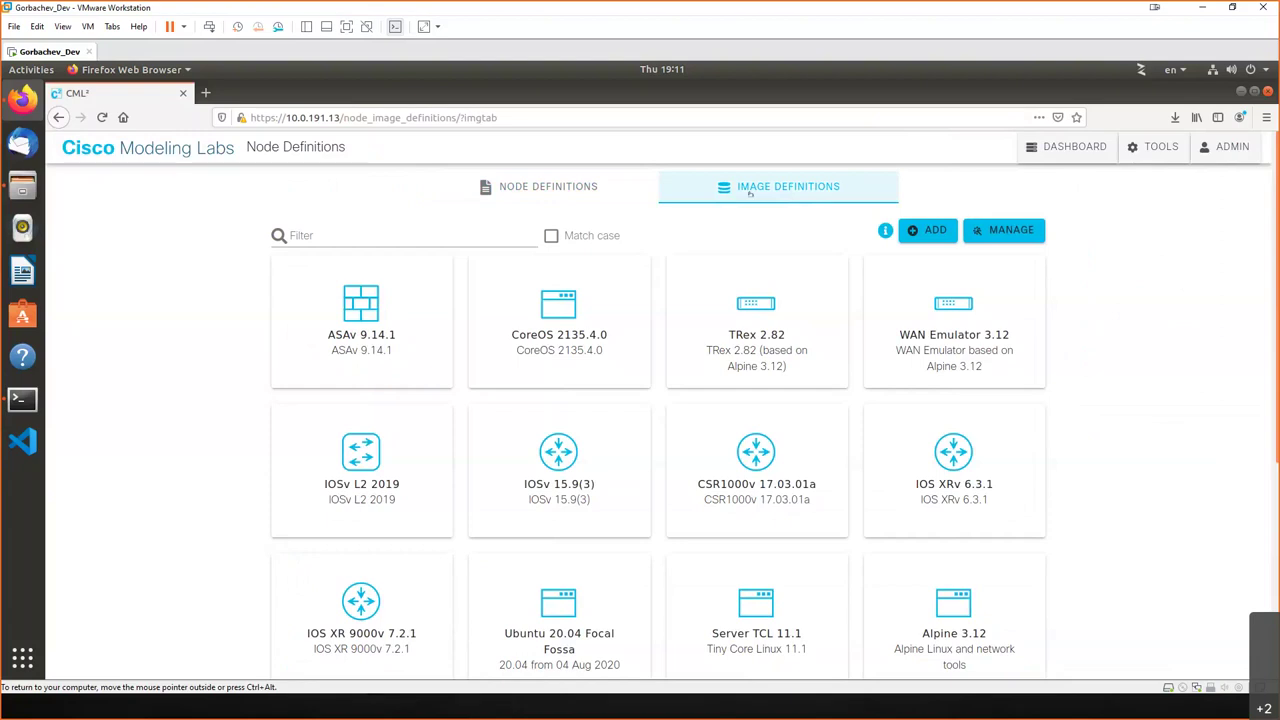
pyautogui.click(1025, 230)
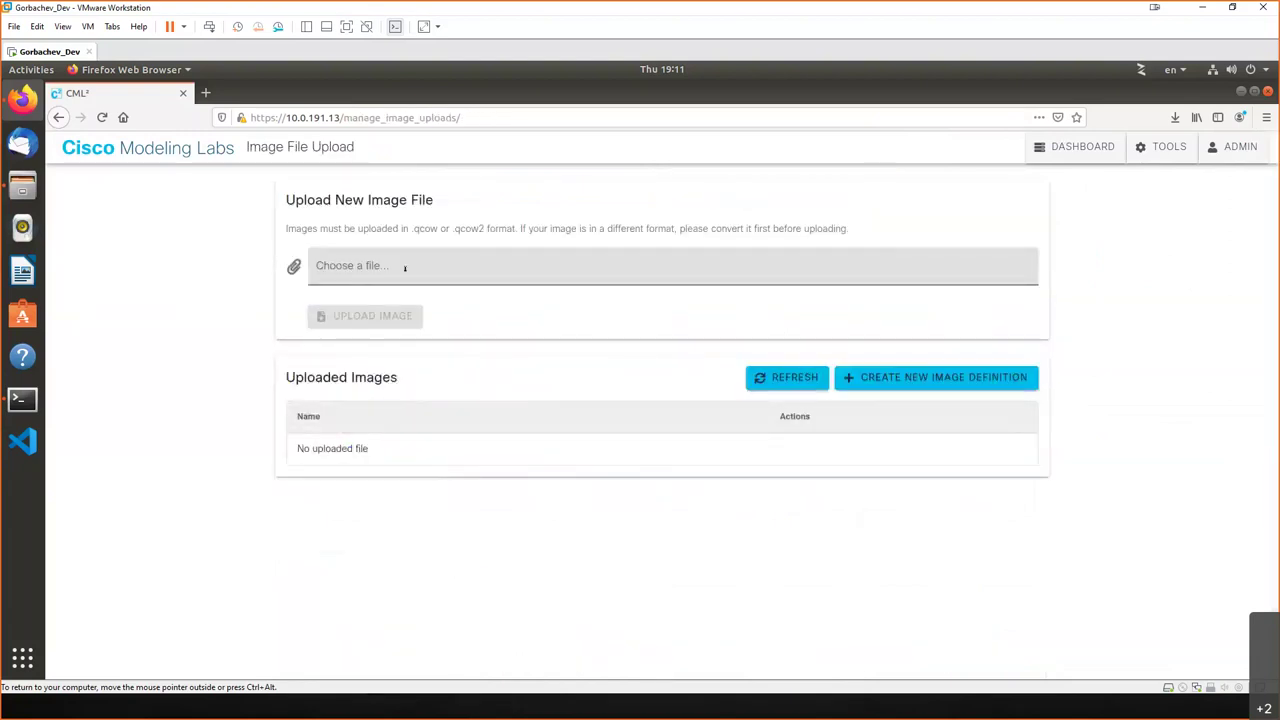
# Step: Choose vyos-1.3-rolling-202101-qemu.qcow2 from Downloads and start uploading it
pyautogui.click(401, 266)
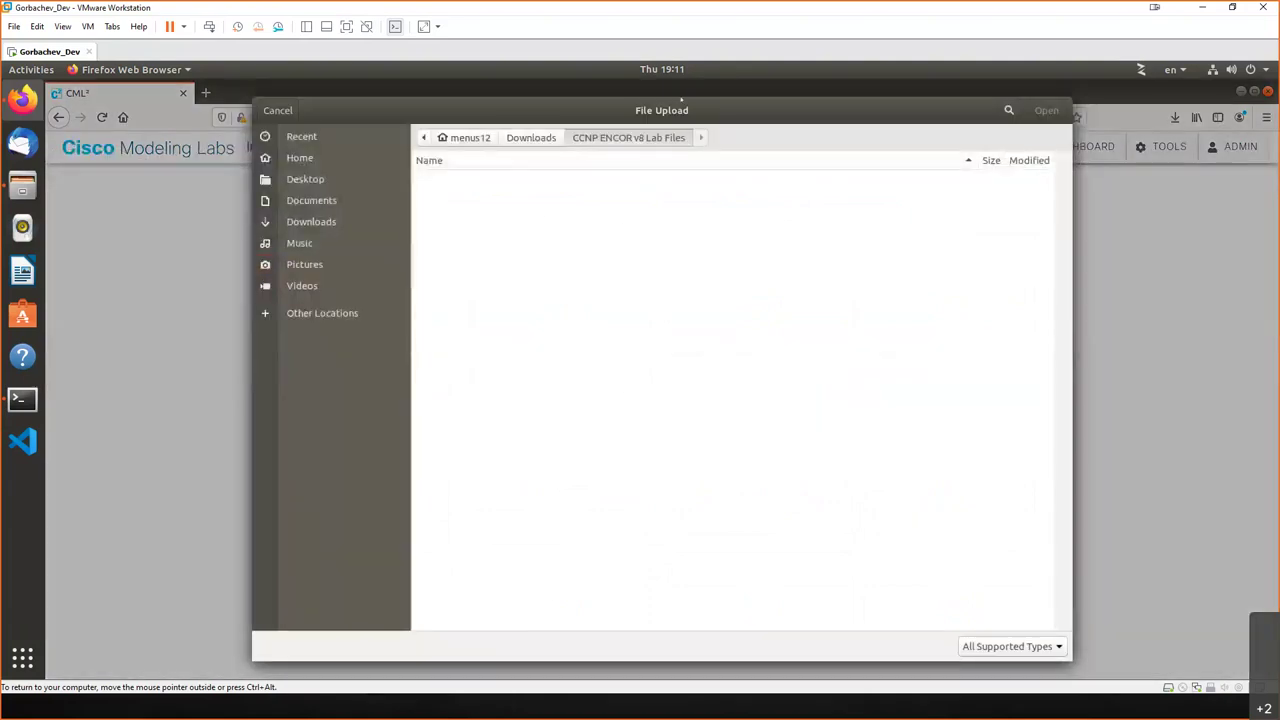
pyautogui.click(531, 137)
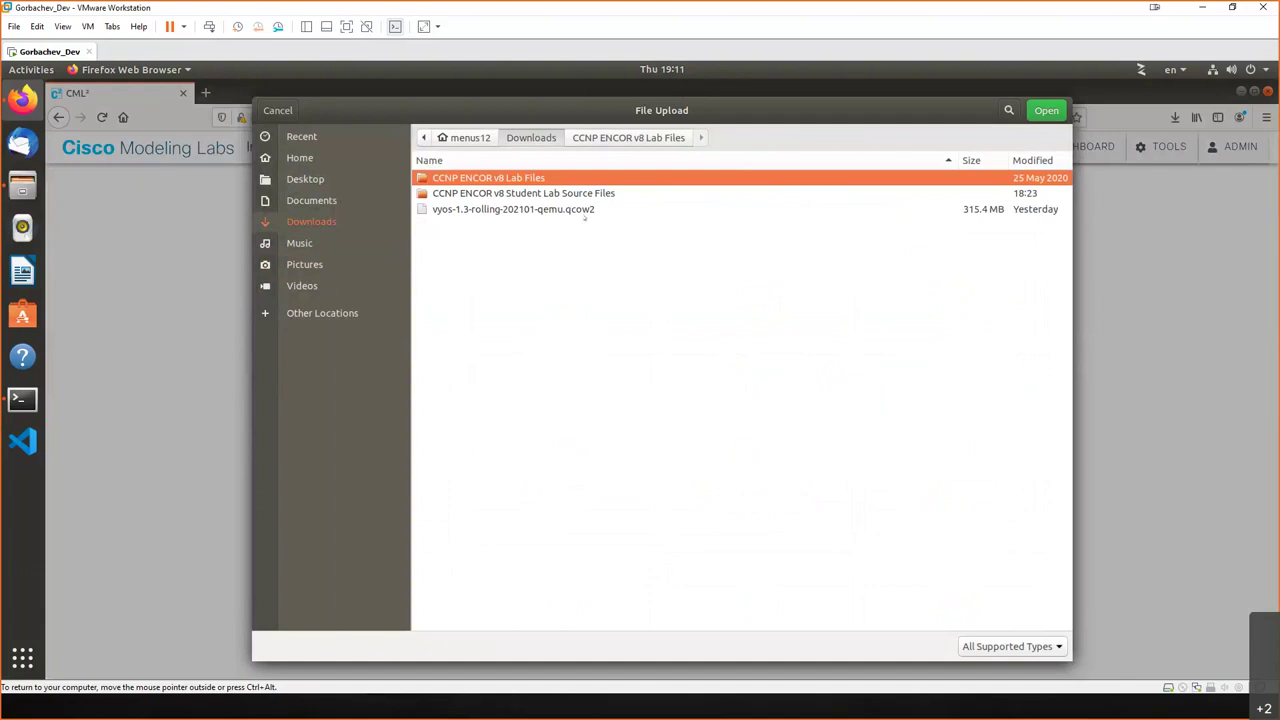
pyautogui.click(545, 210)
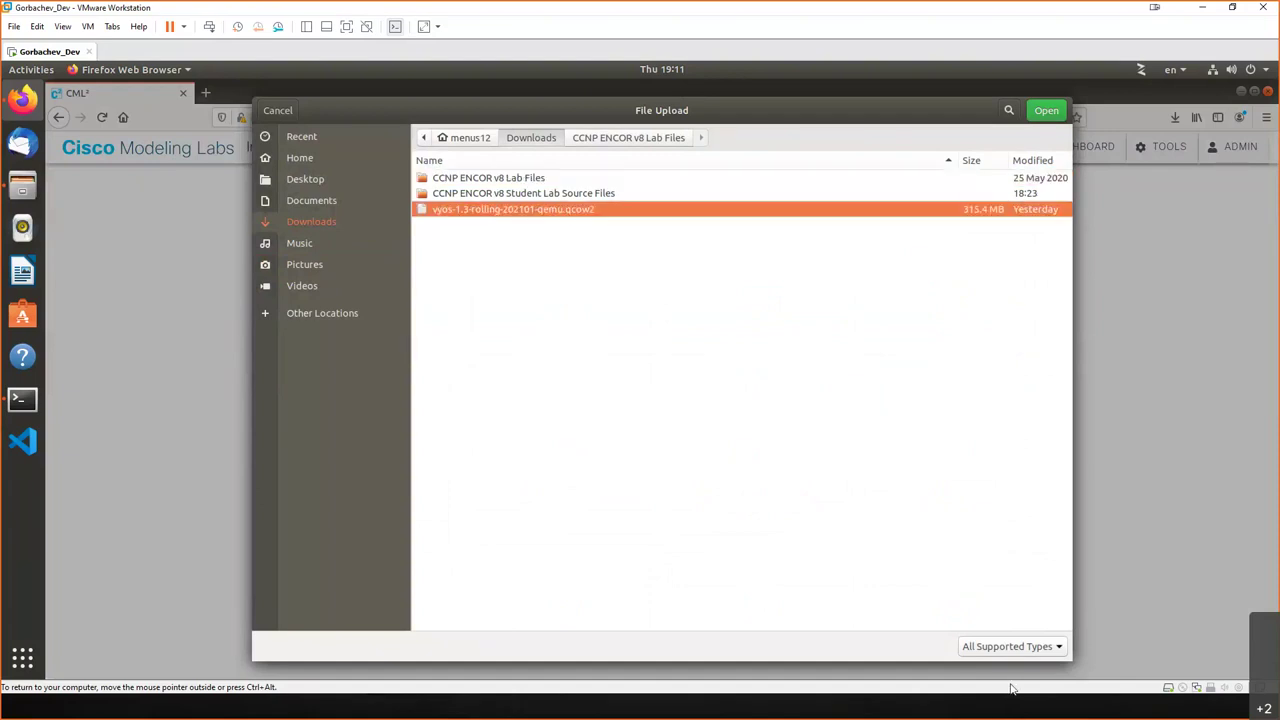
pyautogui.click(1046, 111)
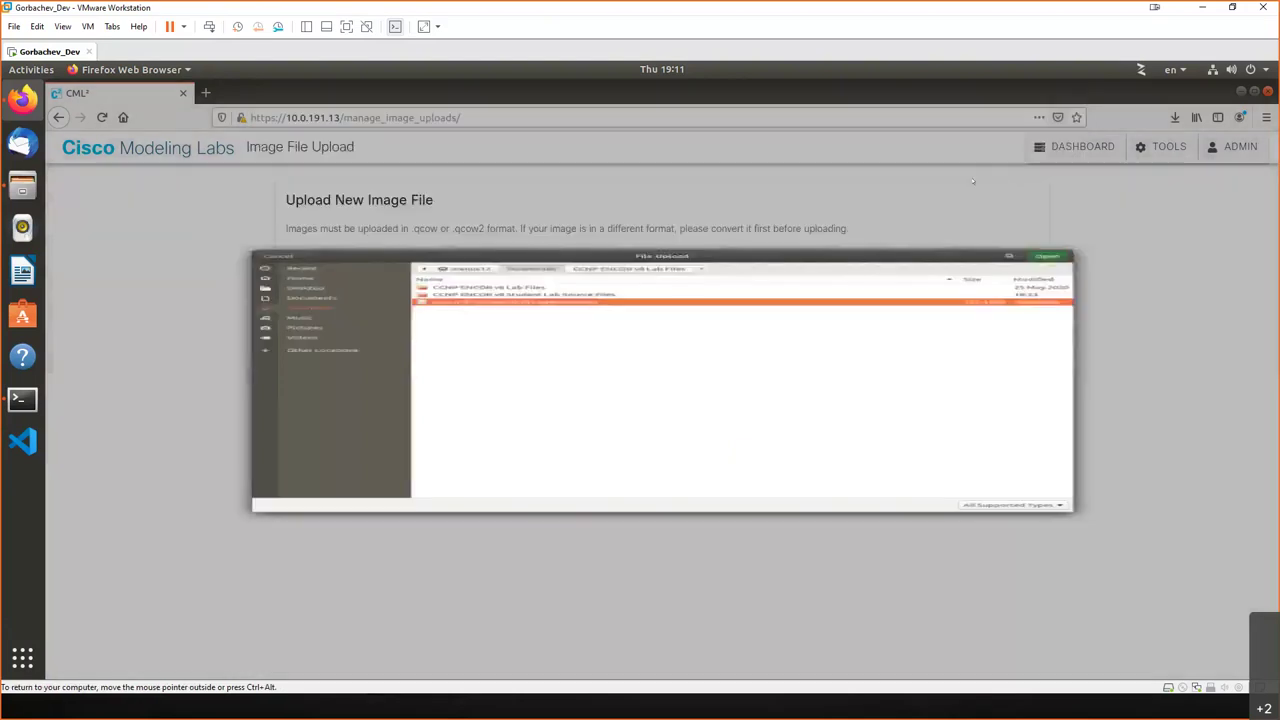
pyautogui.click(350, 322)
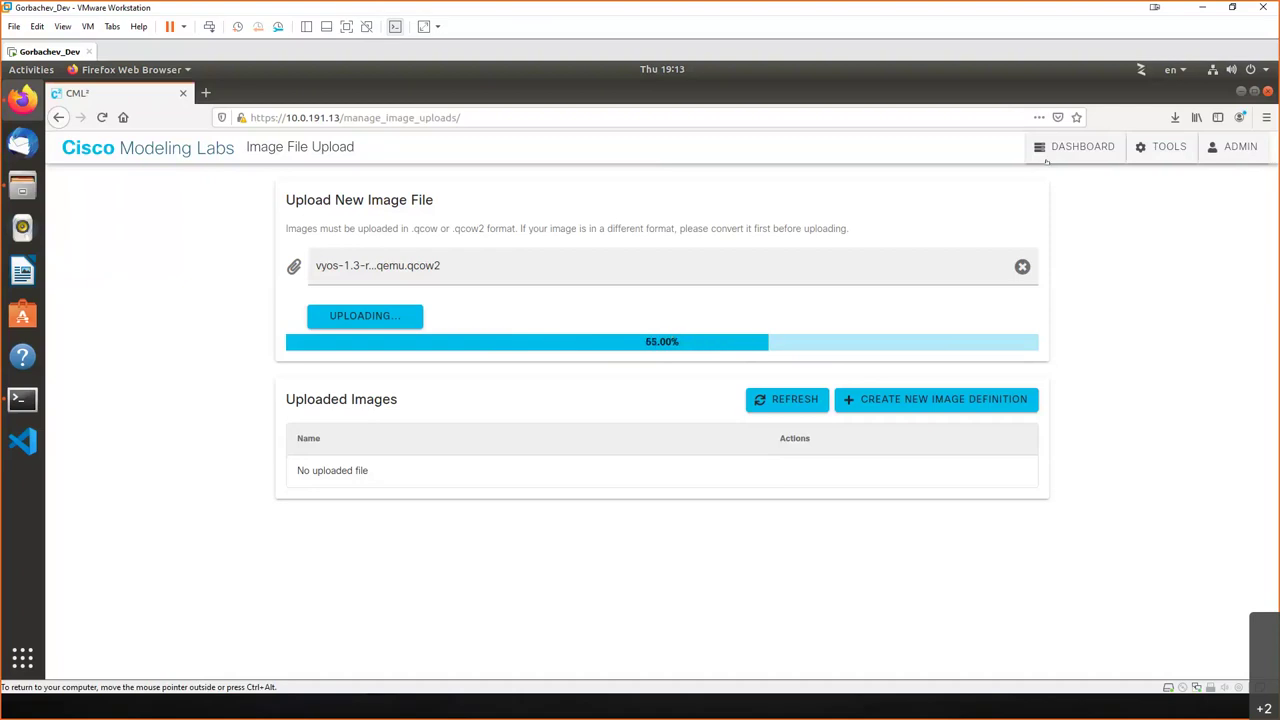
# Step: Glance at the lab dashboard in a new tab, then start a new image definition for the finished VyOS upload
pyautogui.middleClick(1075, 147)
pyautogui.click(263, 92)
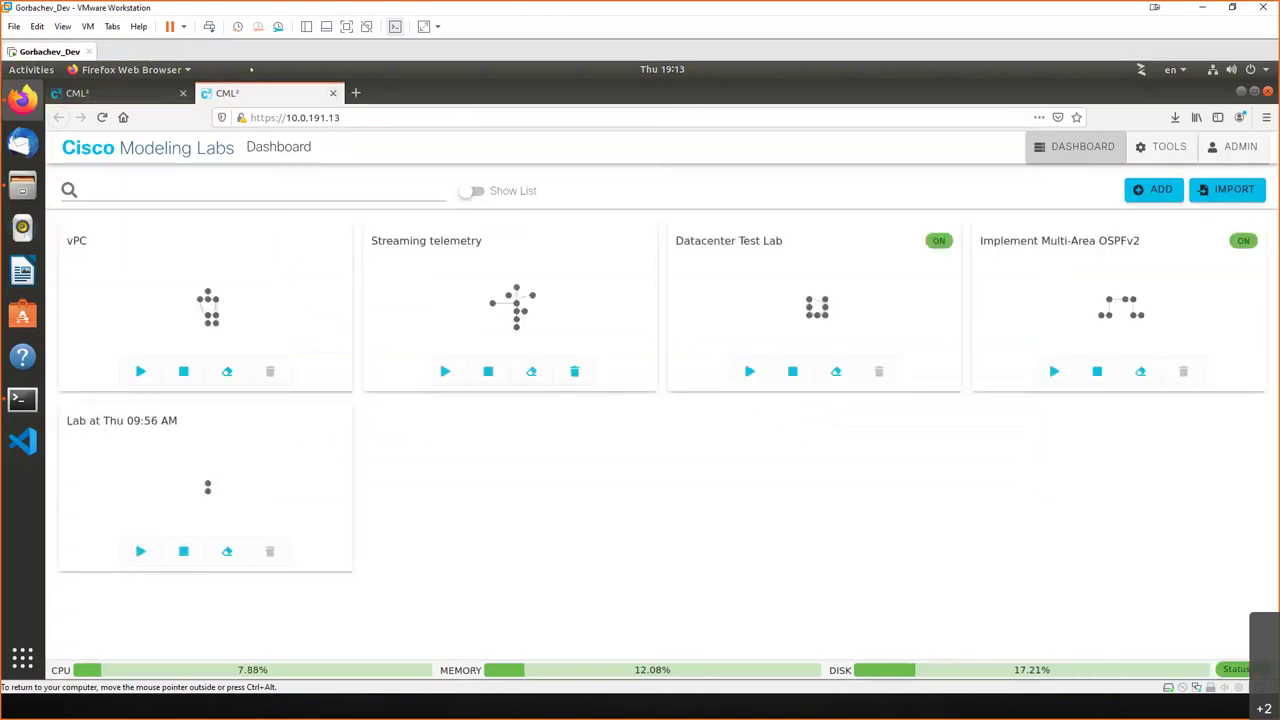
pyautogui.click(332, 93)
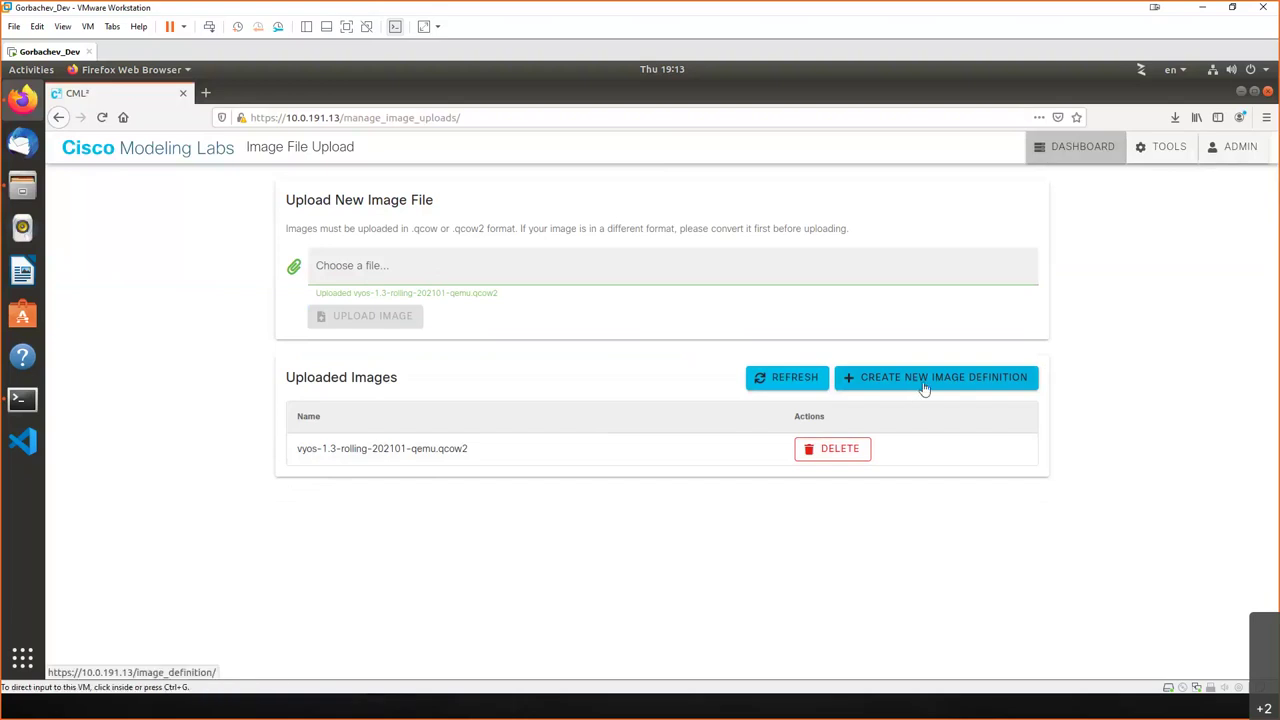
pyautogui.click(1030, 377)
# Step: Enter image definition ID vyos-img and label 'VyOS router'
pyautogui.click(489, 235)
pyautogui.write('vyos')
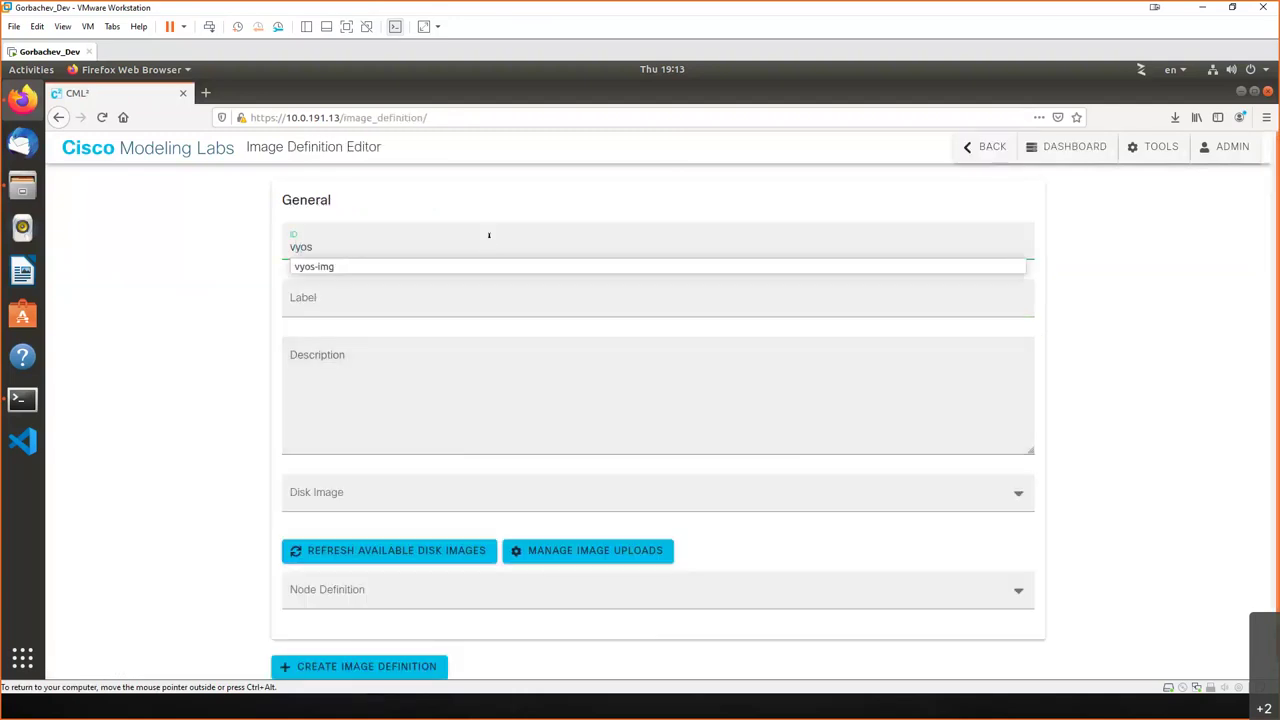
pyautogui.press('Down')
pyautogui.press('Tab')
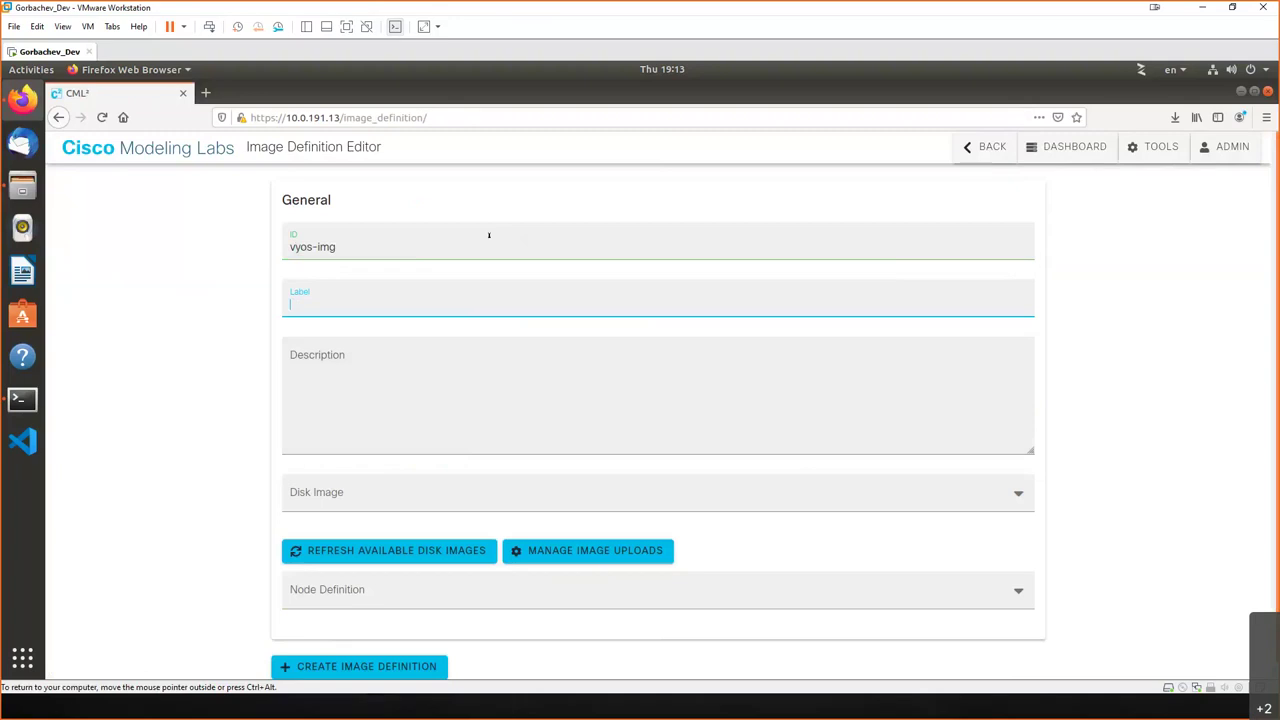
pyautogui.write('Vy')
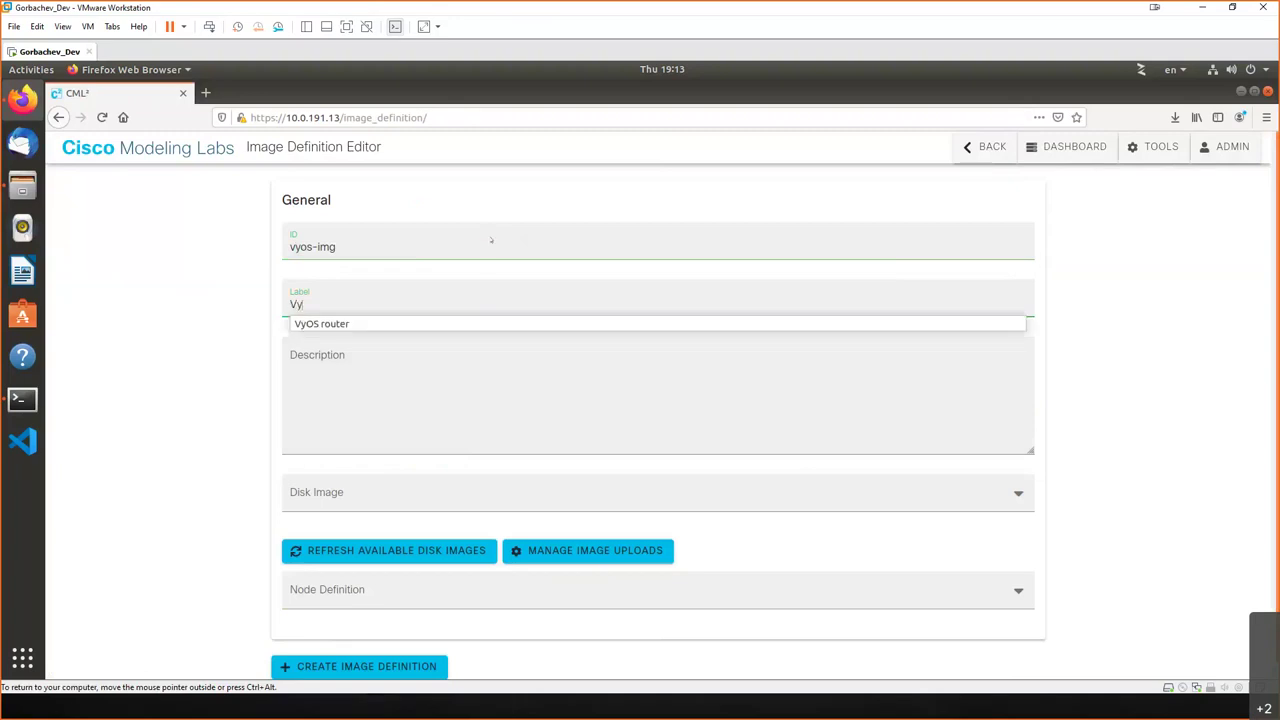
pyautogui.press('Down')
pyautogui.press('Return')
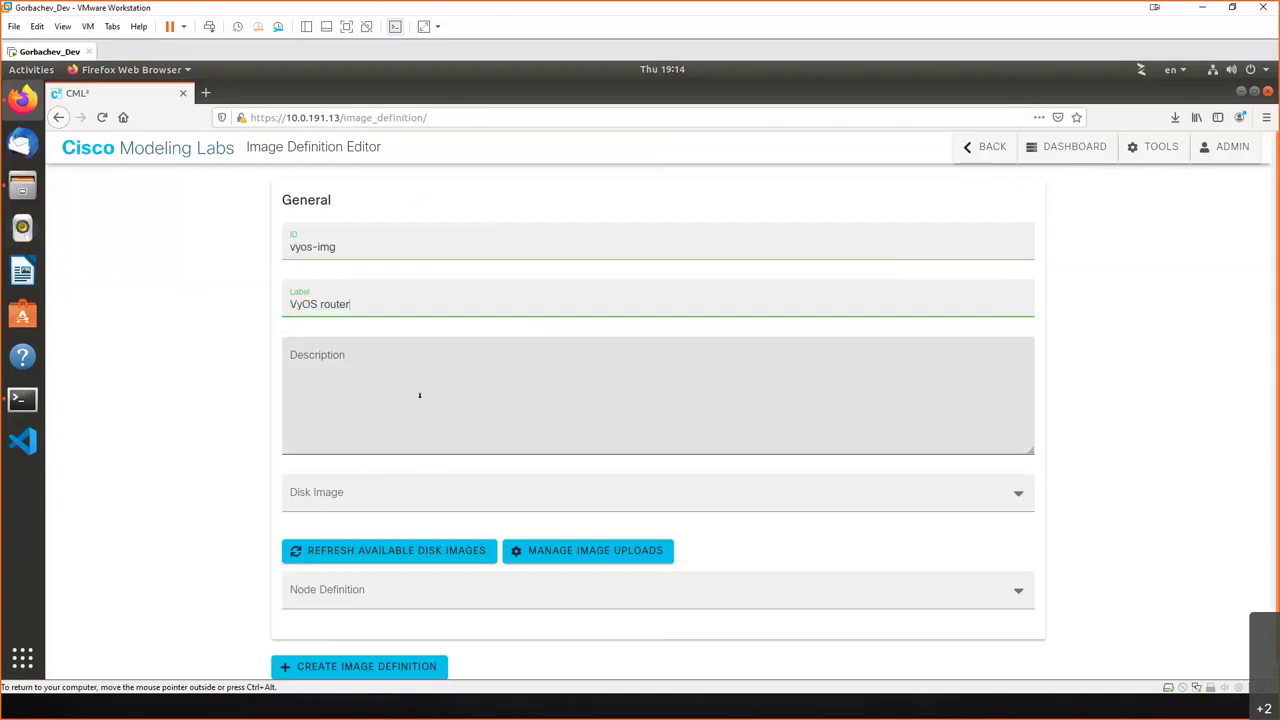
# Step: Choose disk image vyos-1.3-rolling-202101-qemu.qcow2 and the VyOS node definition
pyautogui.click(420, 394)
pyautogui.scroll(-1, 443, 374)
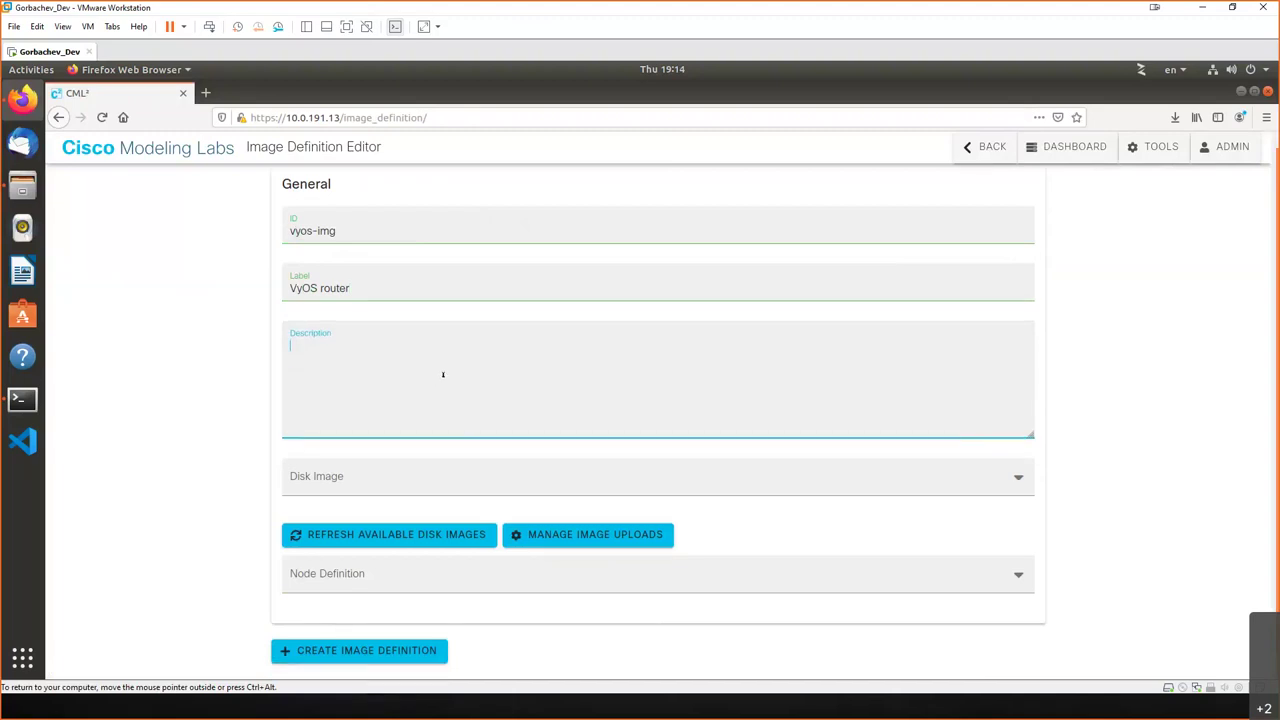
pyautogui.click(354, 477)
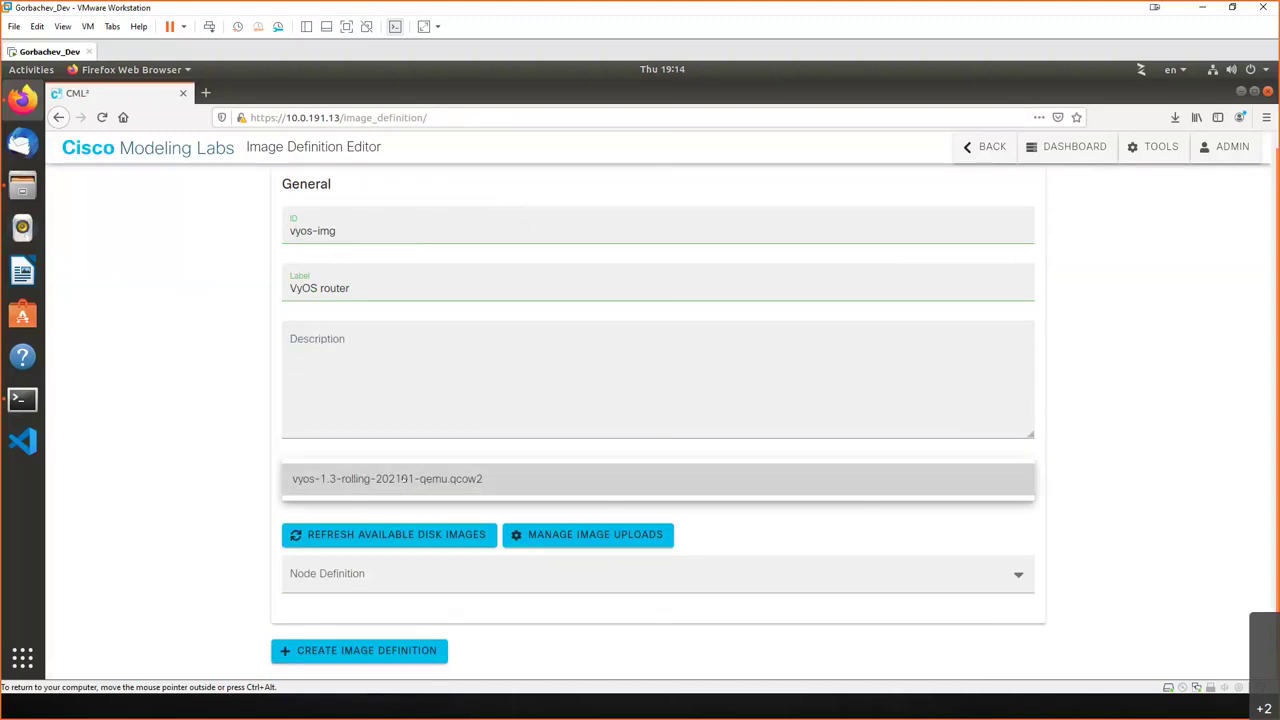
pyautogui.click(403, 479)
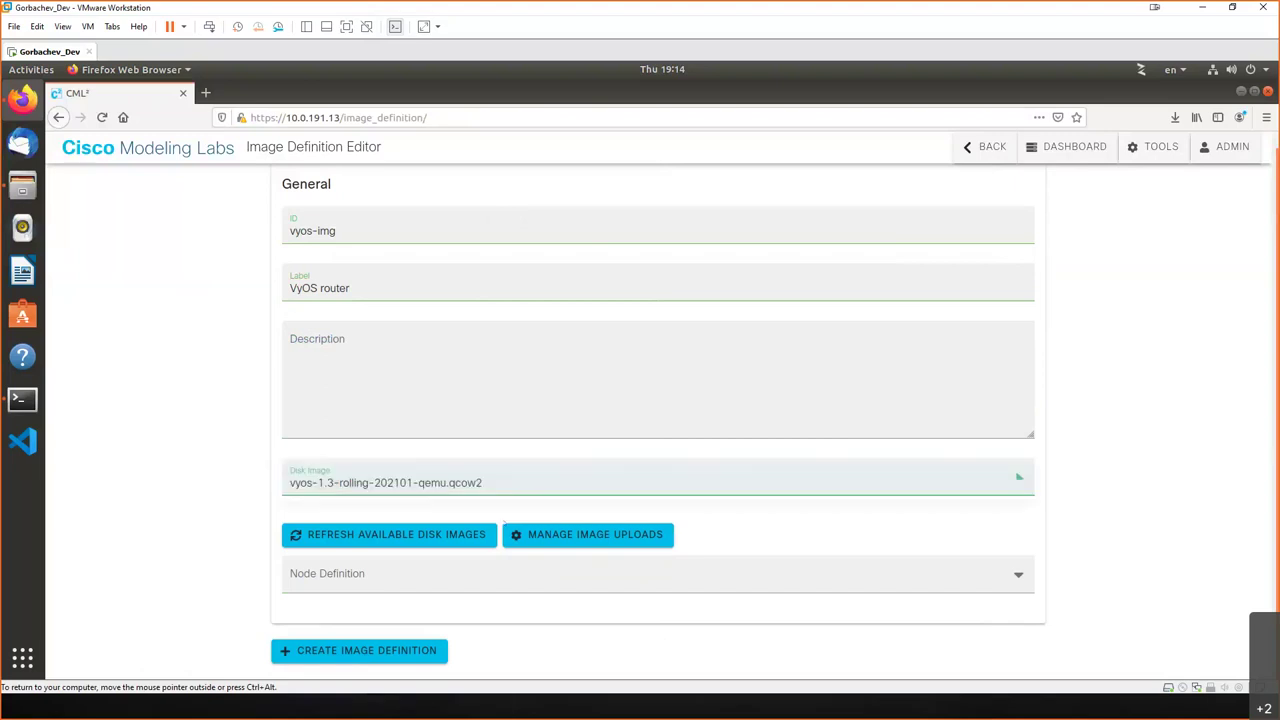
pyautogui.click(383, 574)
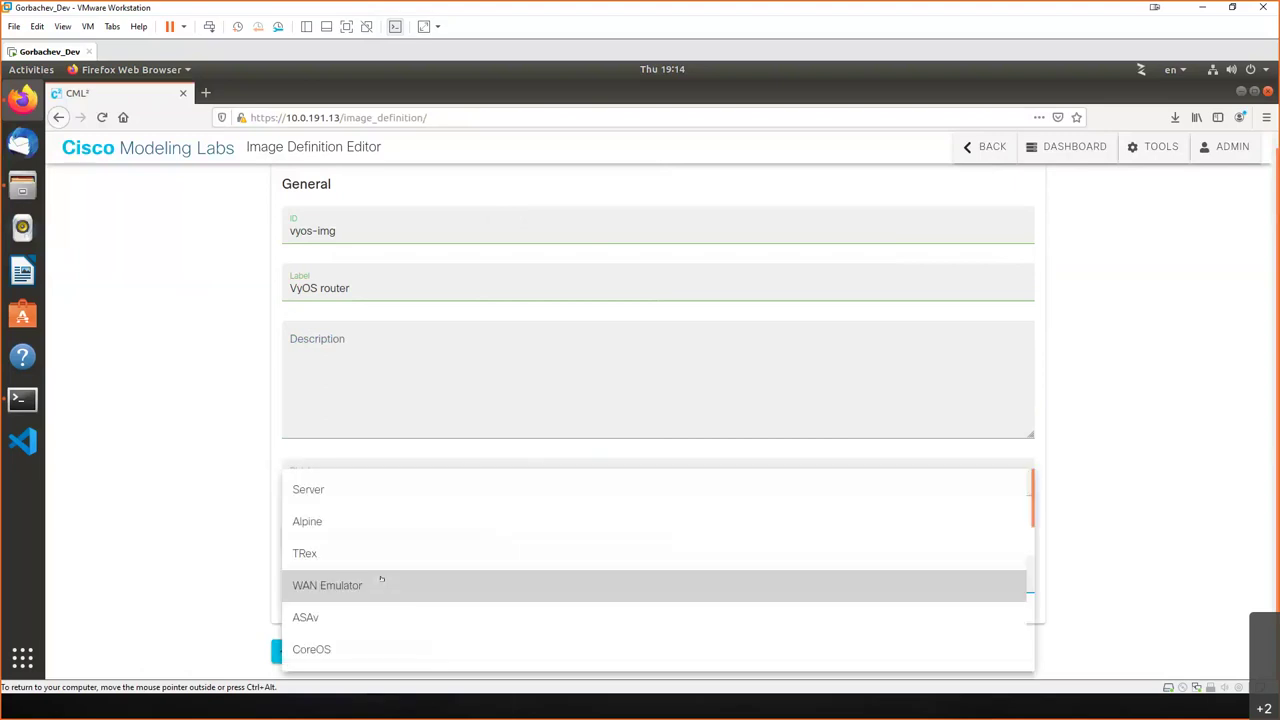
pyautogui.scroll(-10, 381, 578)
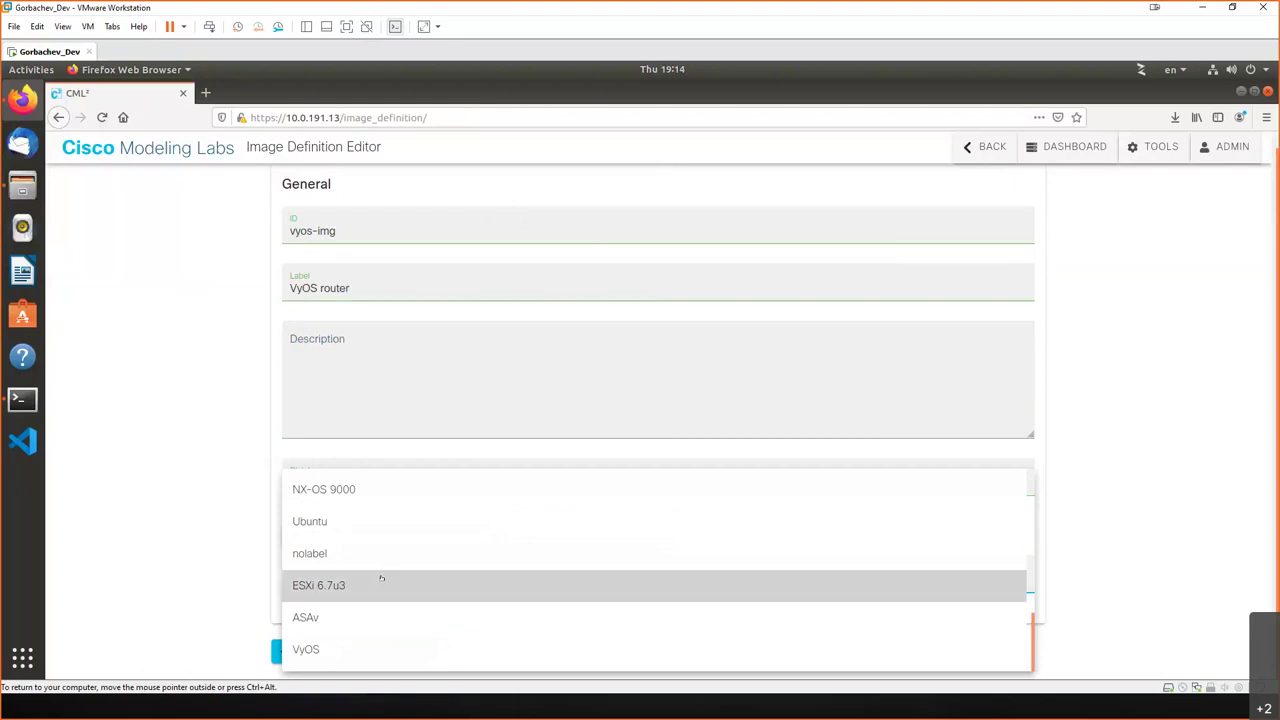
pyautogui.click(320, 648)
pyautogui.scroll(-4, 167, 286)
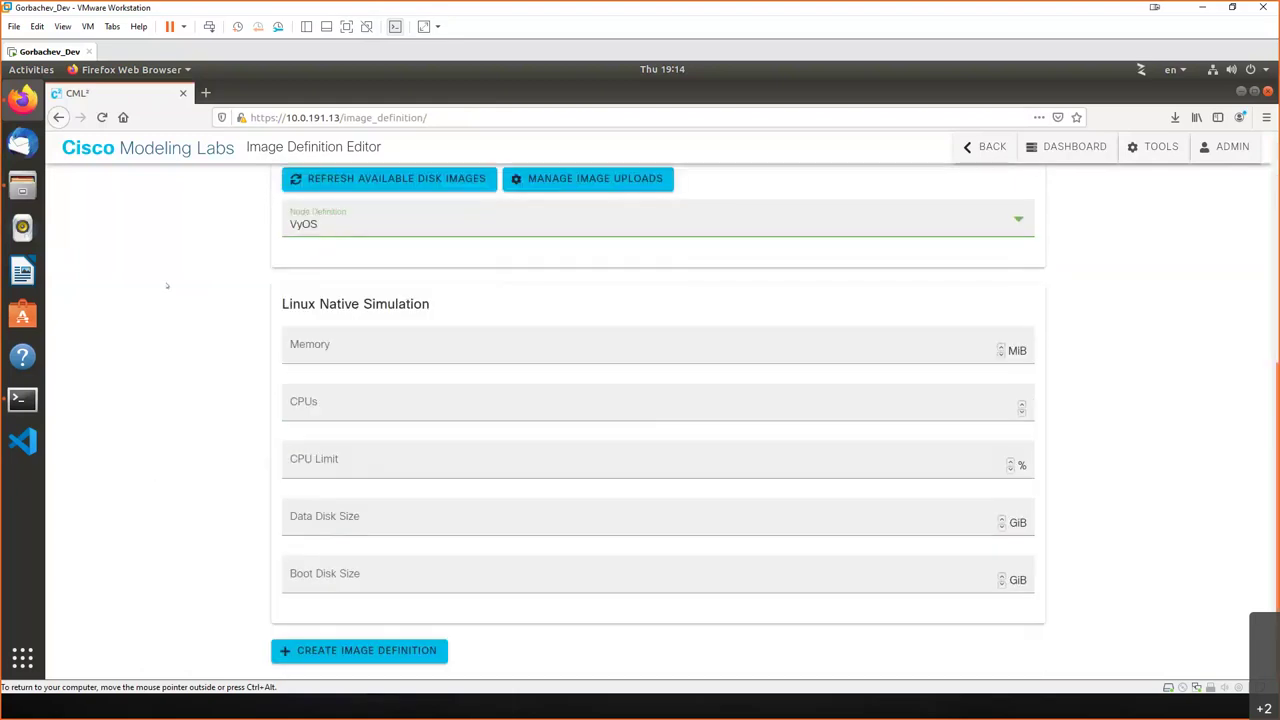
# Step: Set memory 1024 MiB, CPU limit 100, boot disk 1, and create the image definition
pyautogui.click(393, 339)
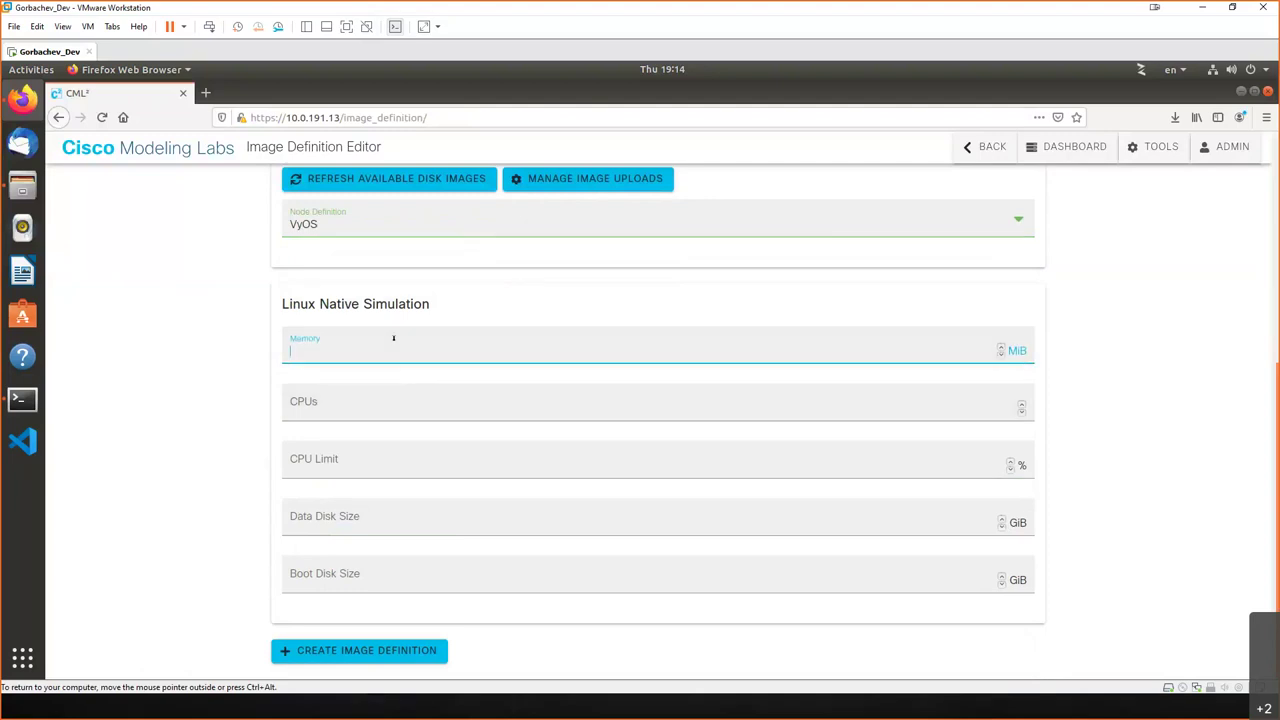
pyautogui.write('1024')
pyautogui.press('Tab')
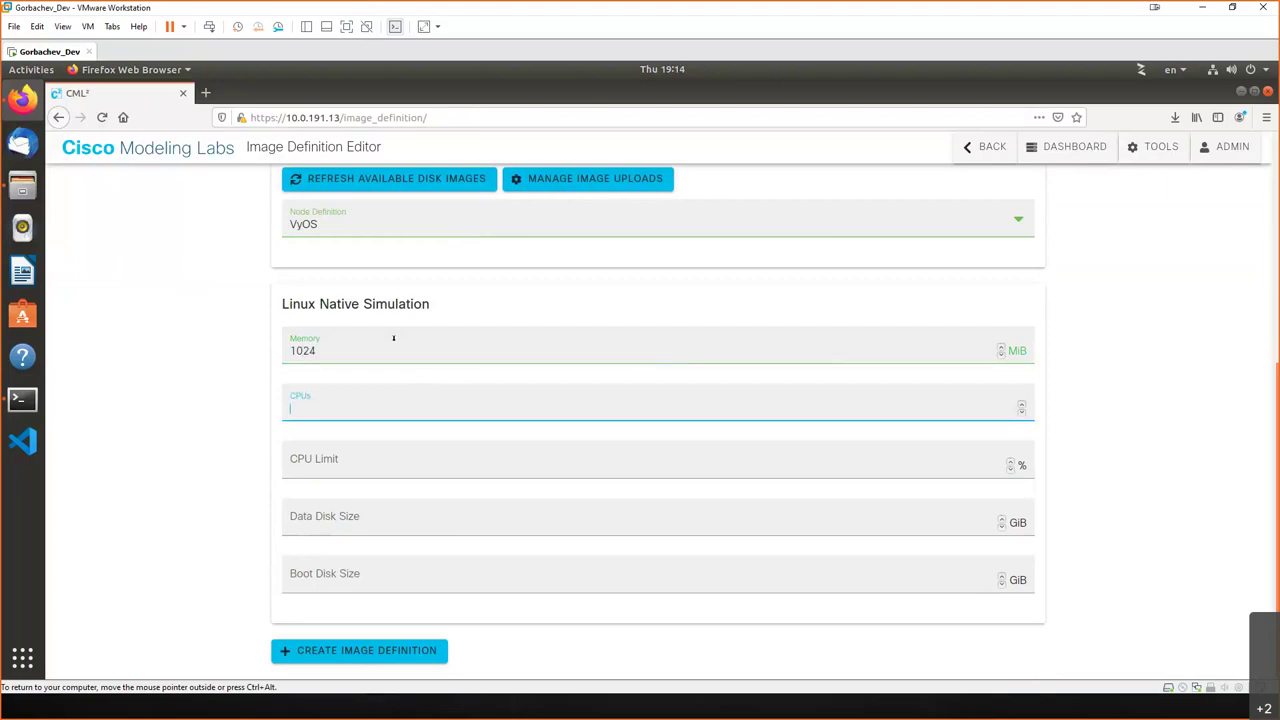
pyautogui.press('Tab')
pyautogui.write('100')
pyautogui.press('Tab')
pyautogui.press('Tab')
pyautogui.write('1')
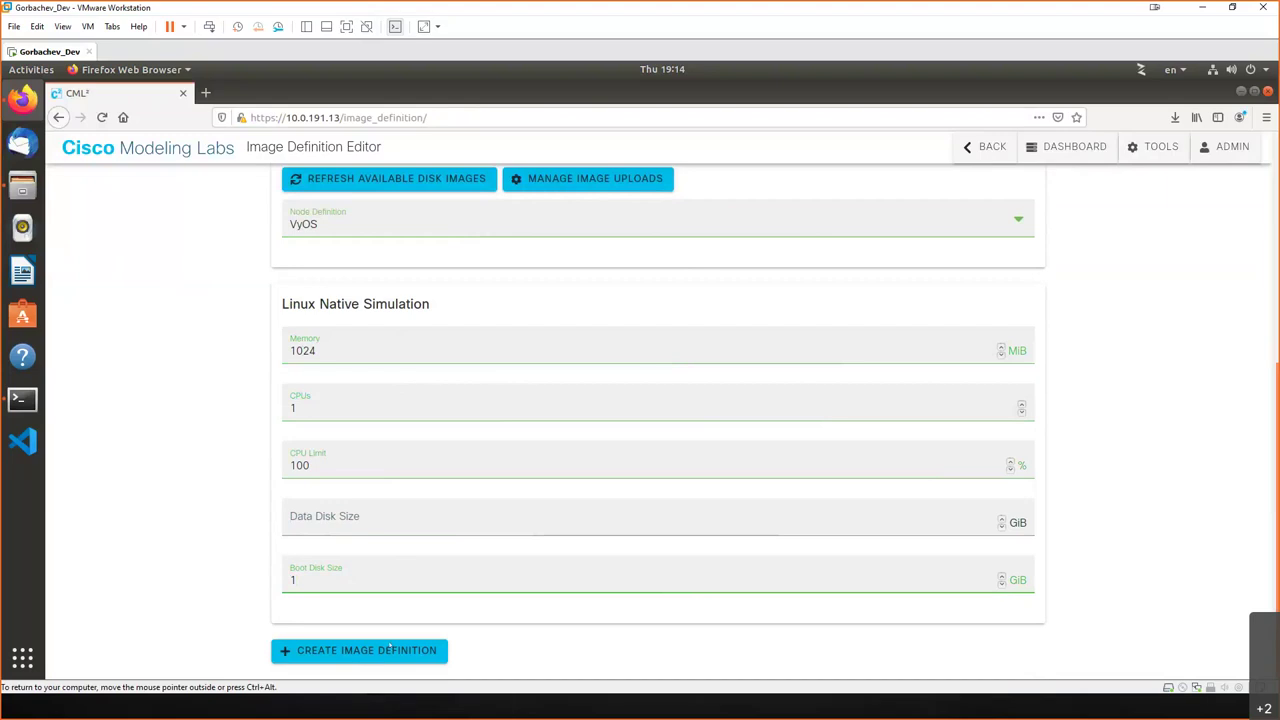
pyautogui.click(390, 650)
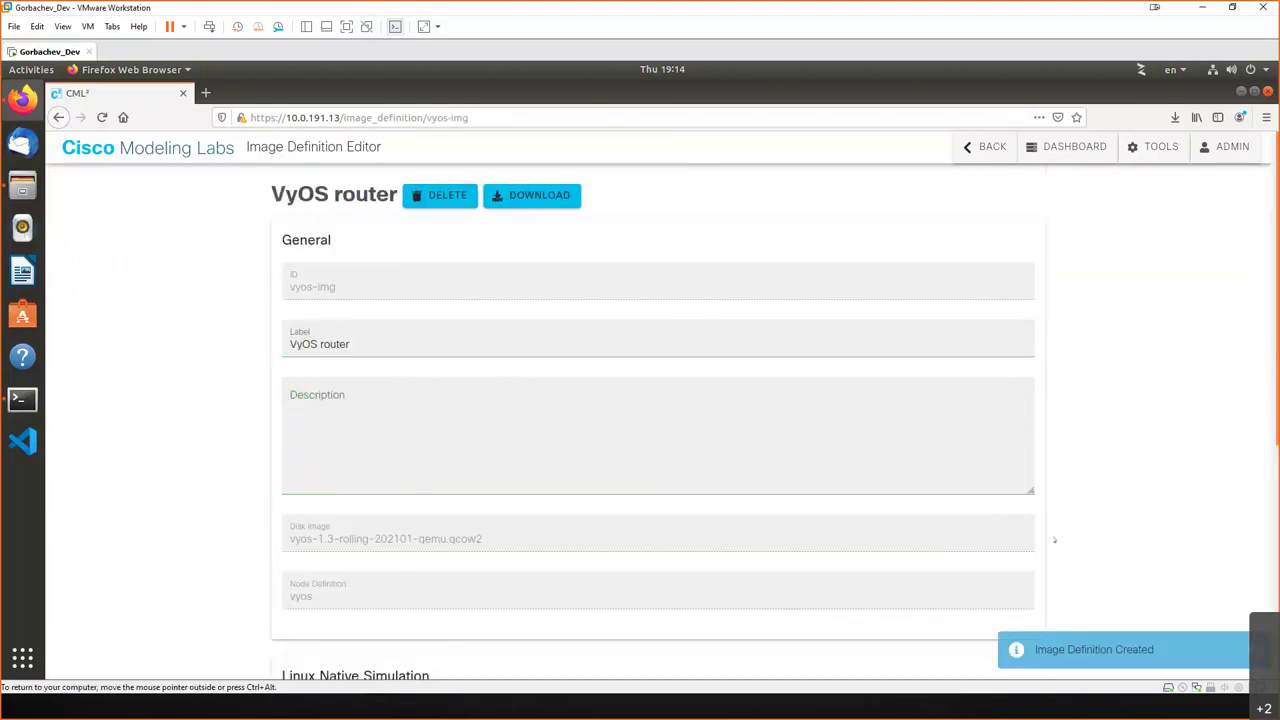
# Step: Go to Tools > Node and Image Definitions and review the Image Definitions tab
pyautogui.click(1155, 148)
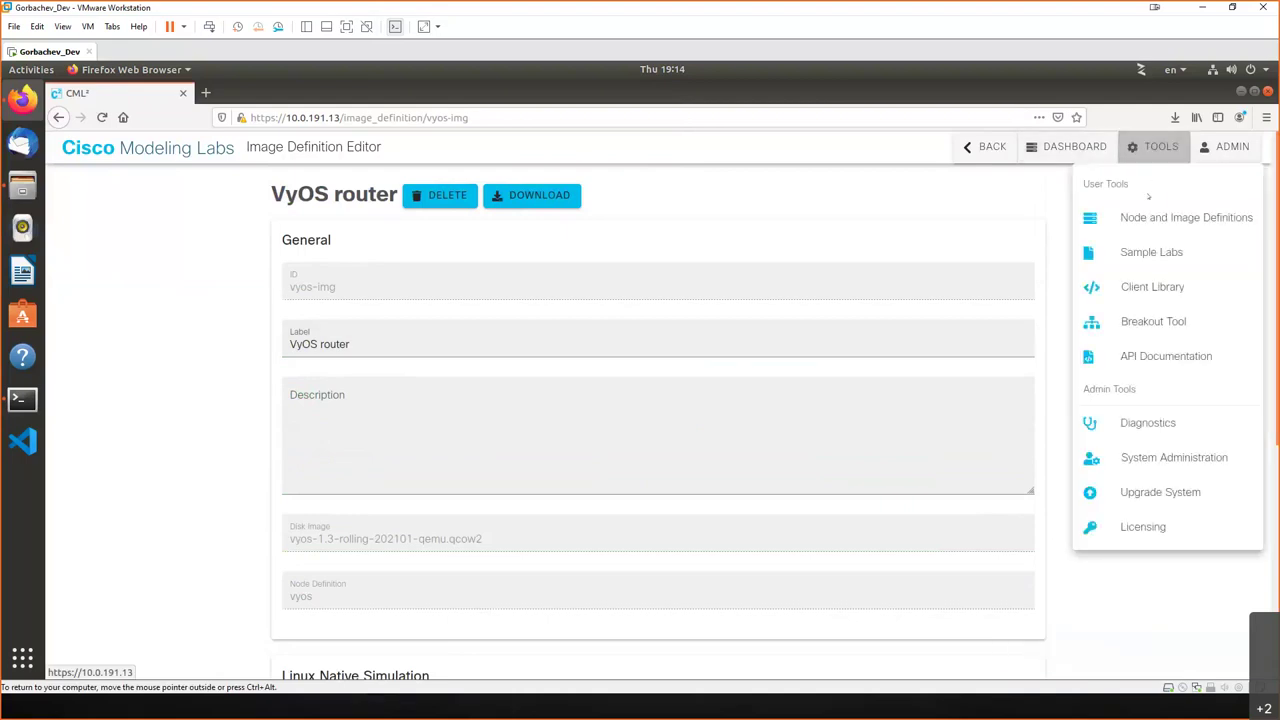
pyautogui.click(1180, 217)
pyautogui.scroll(-5, 608, 403)
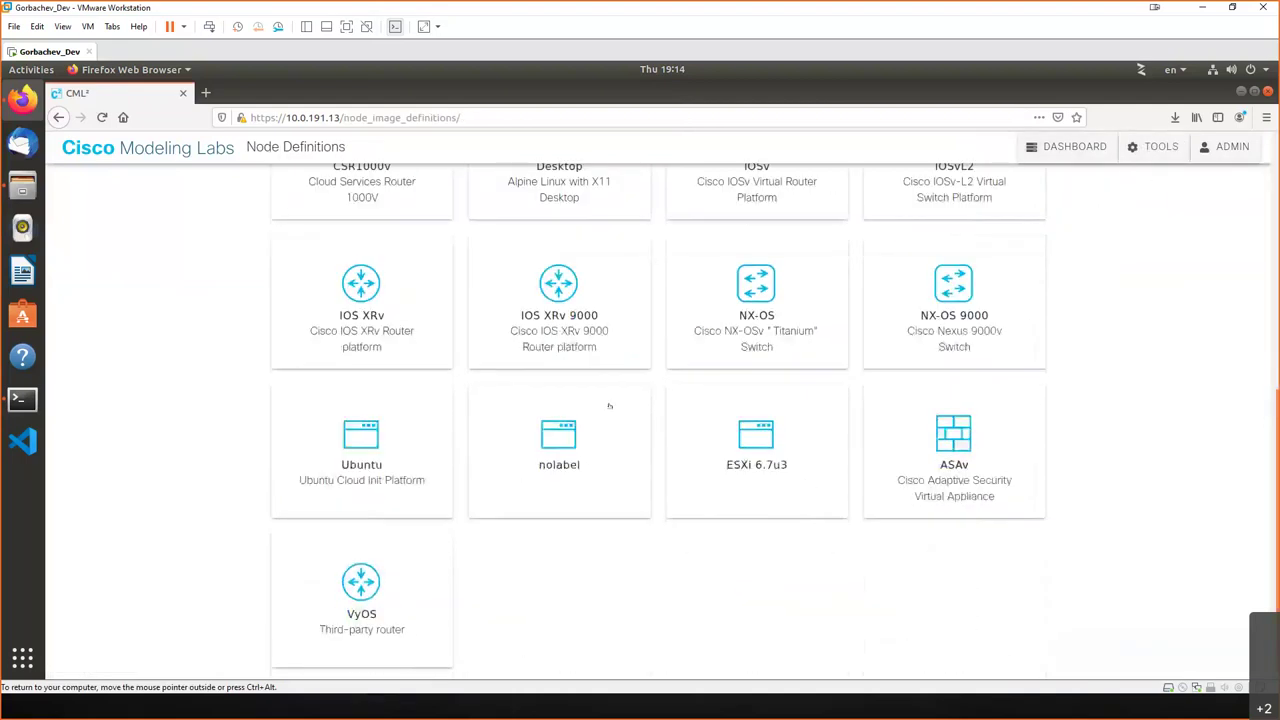
pyautogui.scroll(5, 659, 306)
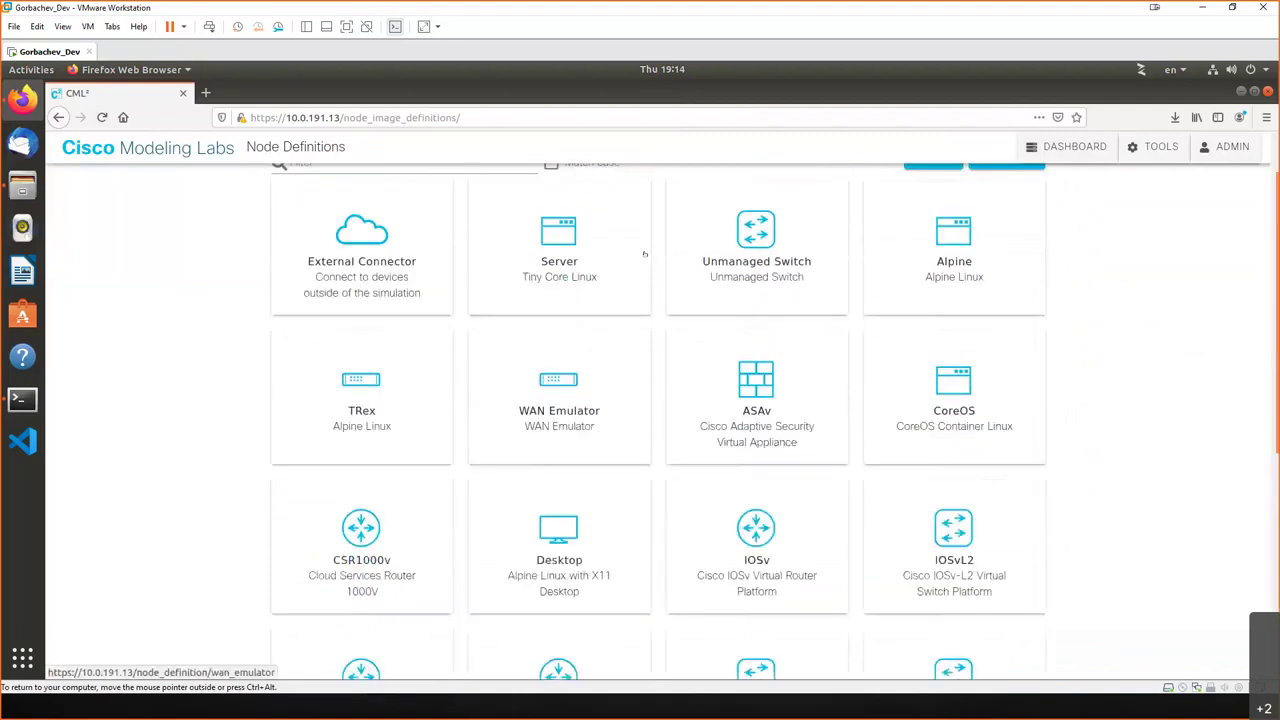
pyautogui.click(778, 182)
pyautogui.scroll(-3, 698, 414)
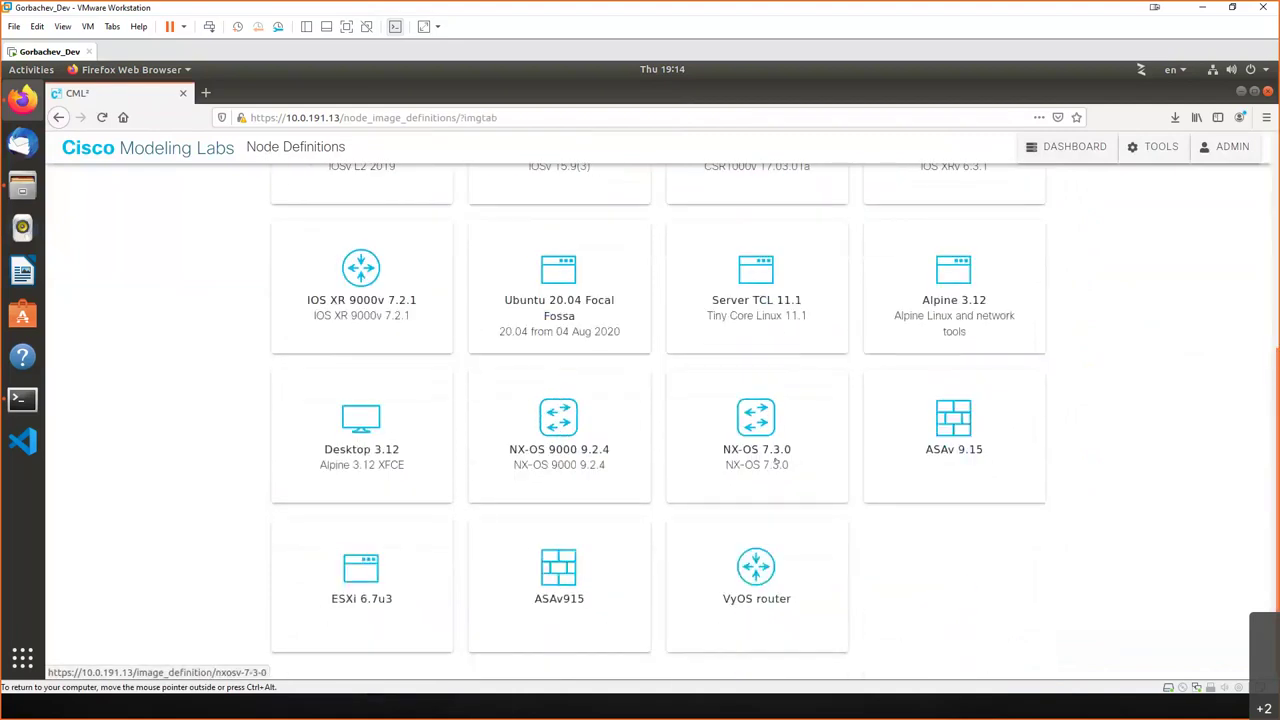
pyautogui.scroll(3, 669, 397)
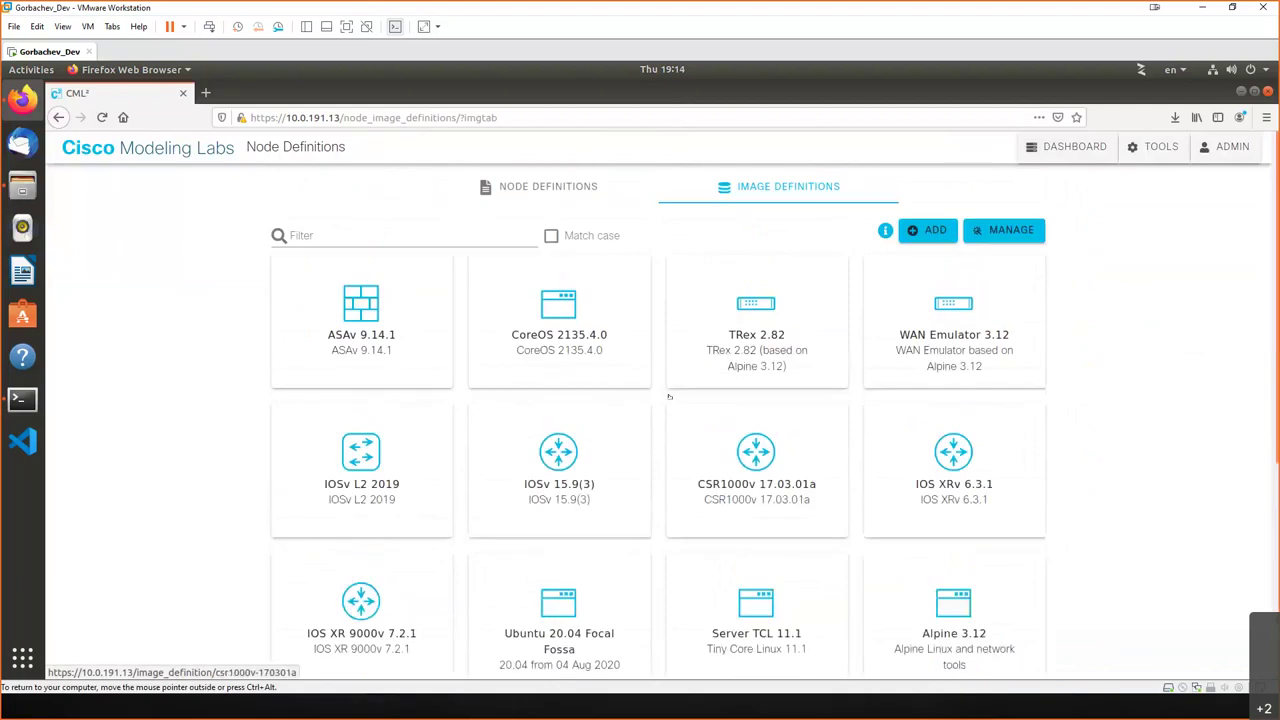
# Step: Confirm the VyOS node definition lists the VyOS router image, then return to the Dashboard
pyautogui.click(523, 197)
pyautogui.scroll(-5, 469, 563)
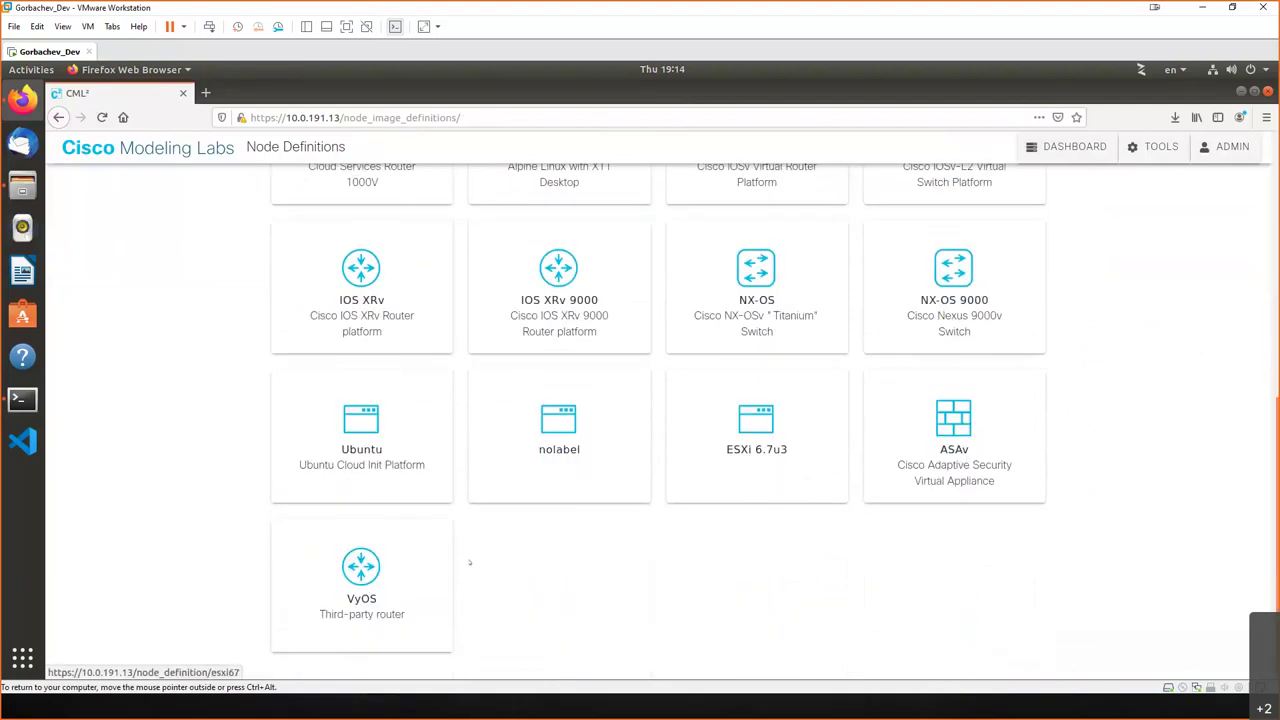
pyautogui.click(360, 565)
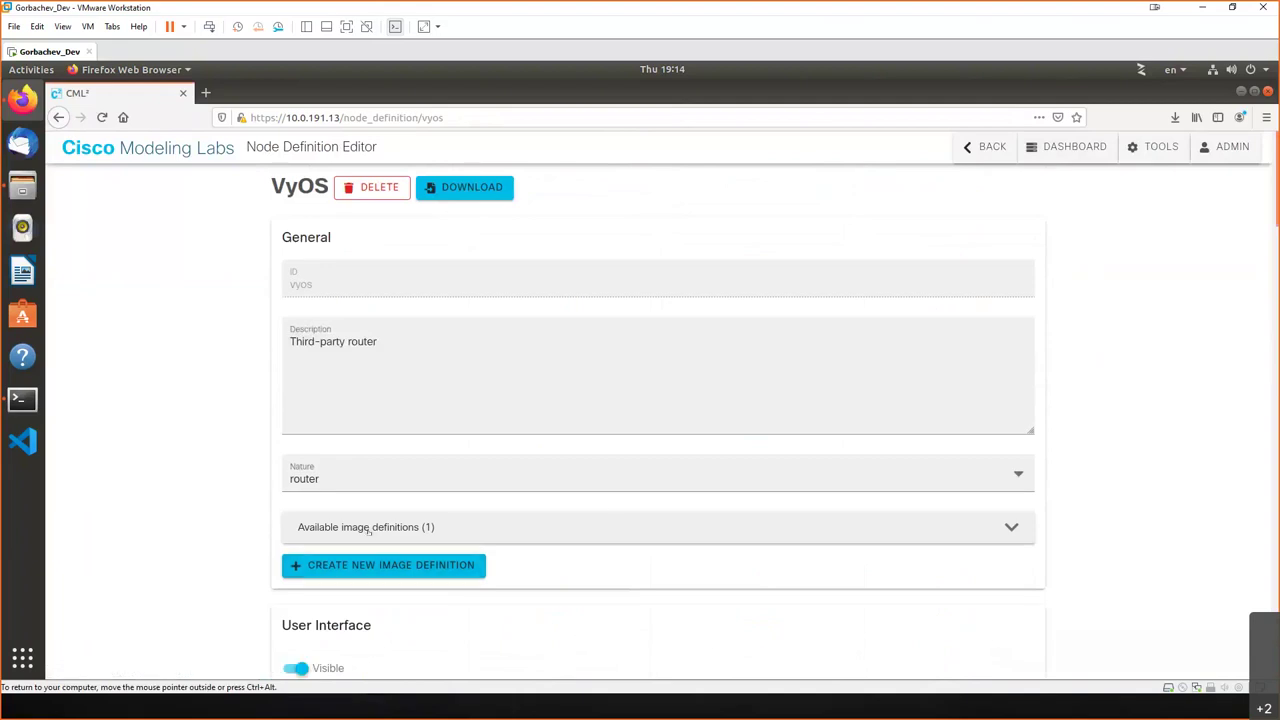
pyautogui.click(482, 537)
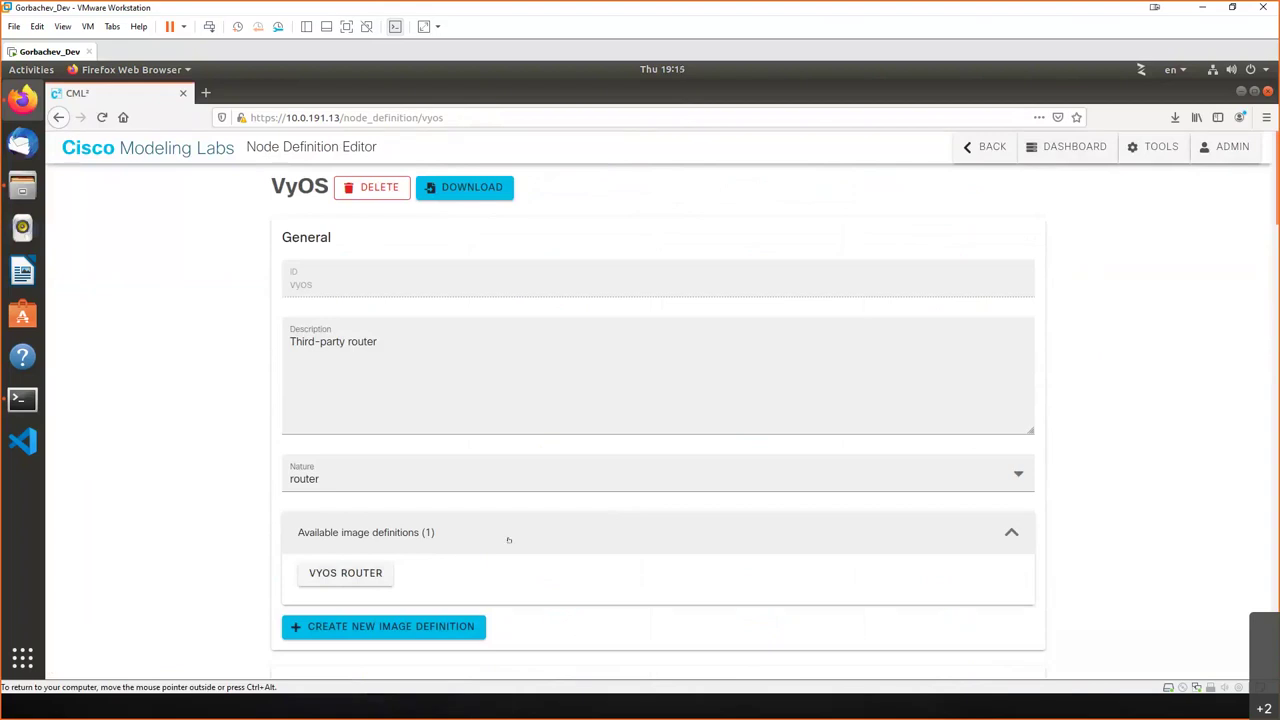
pyautogui.click(1087, 148)
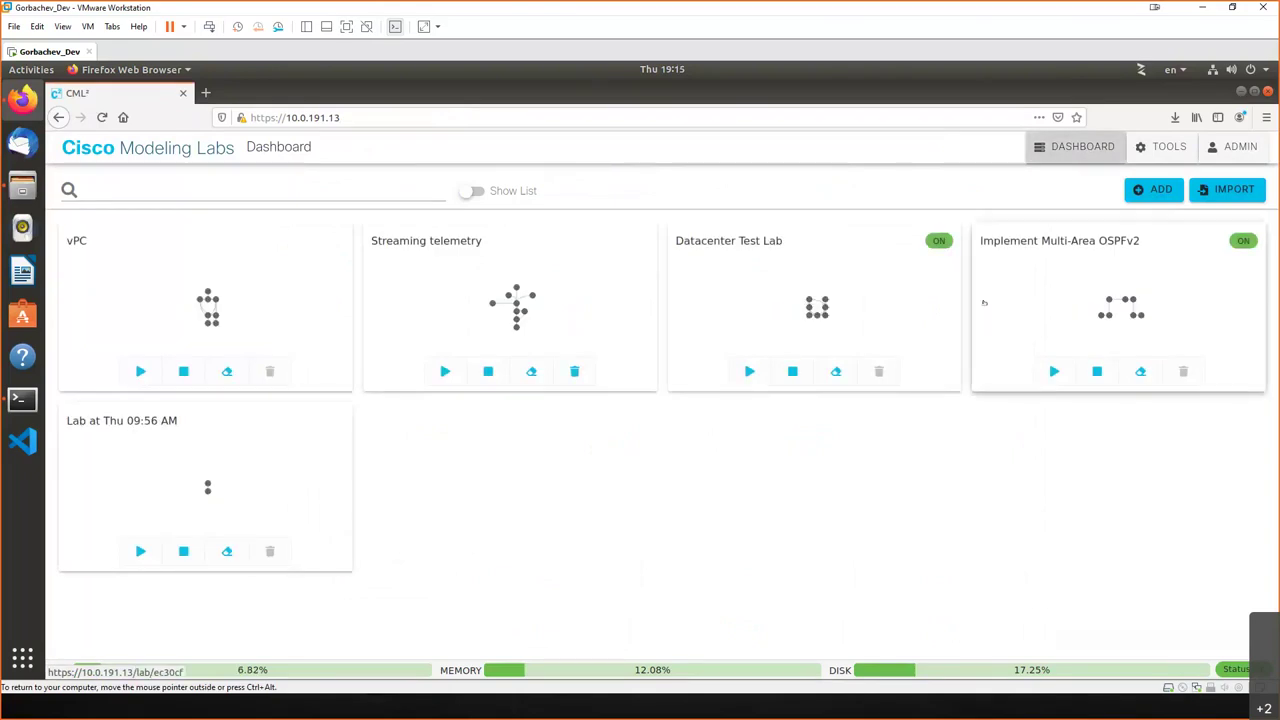
# Step: In the Implement Multi-Area OSPFv2 lab, place a VyOS node vyos-0 above R2
pyautogui.click(1055, 278)
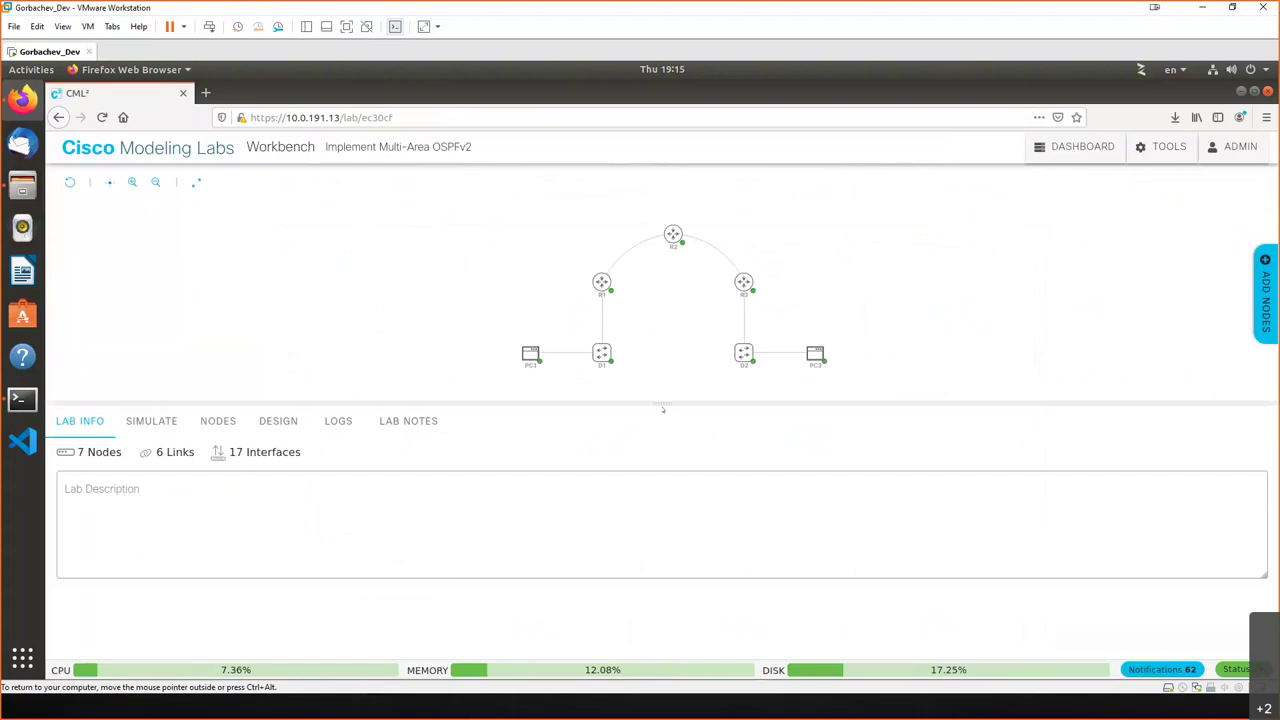
pyautogui.moveTo(658, 399); pyautogui.dragTo(660, 497)
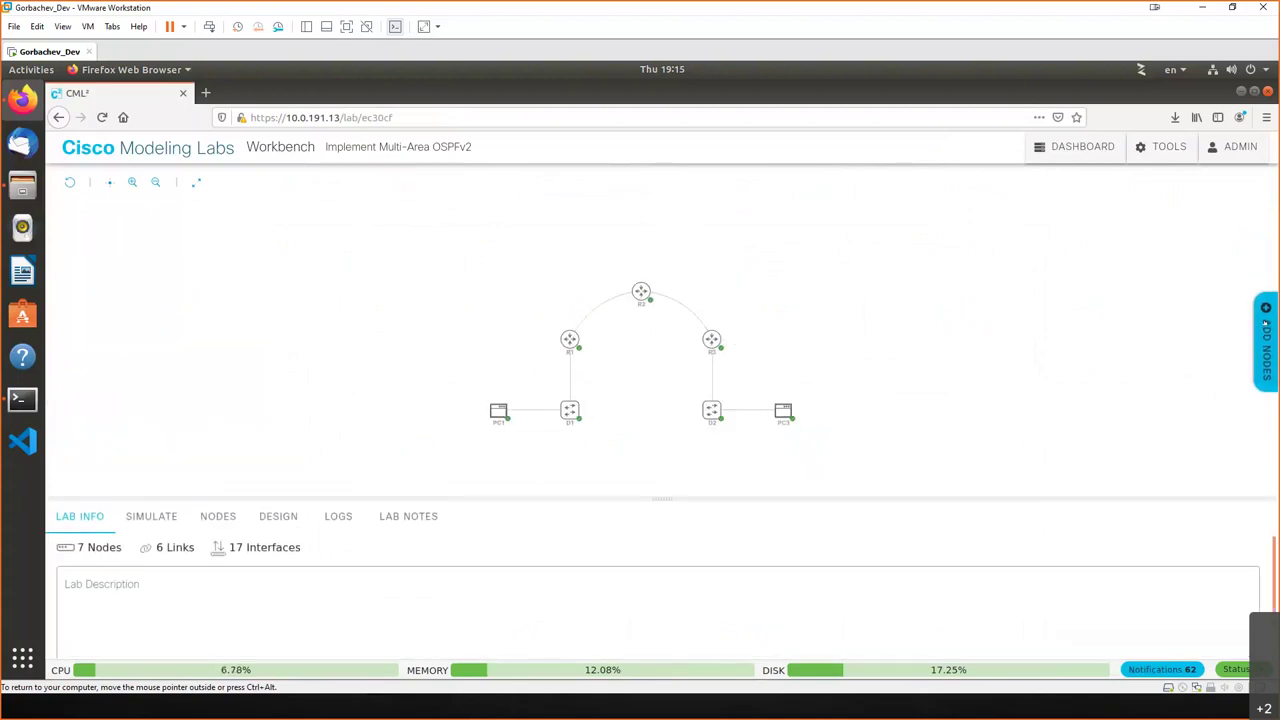
pyautogui.click(1265, 322)
pyautogui.scroll(-1, 1140, 350)
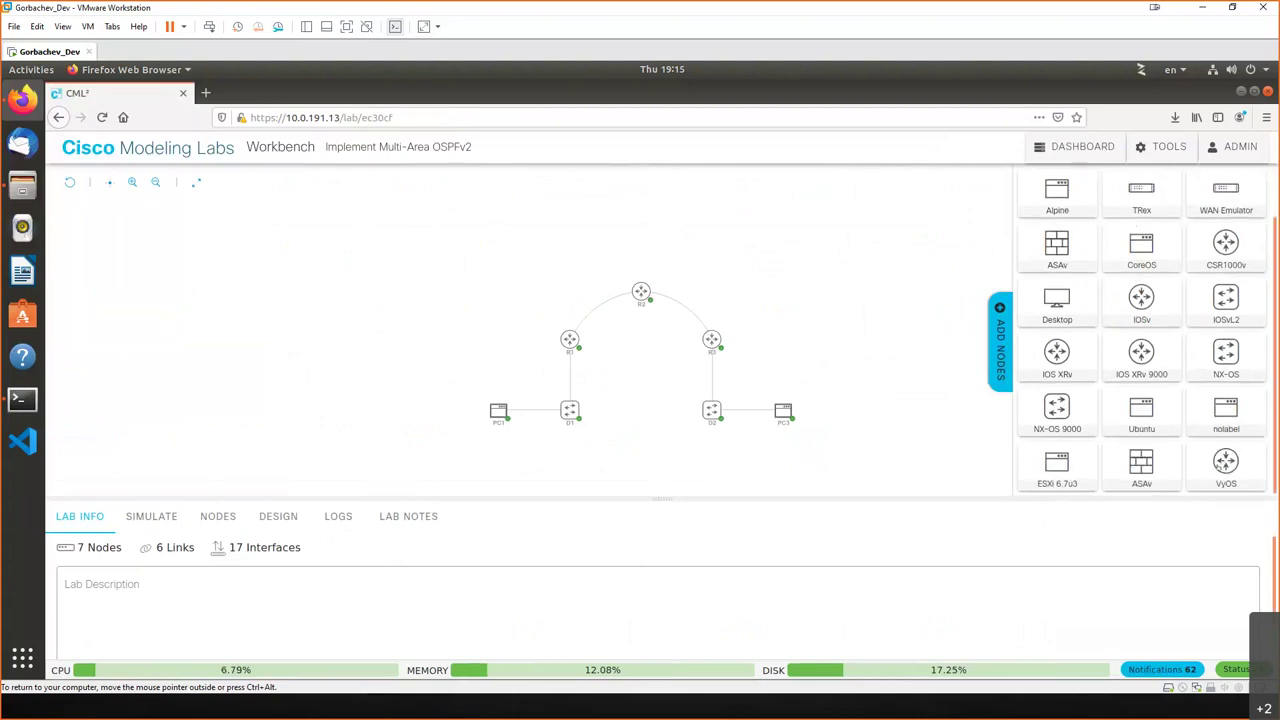
pyautogui.moveTo(1133, 440); pyautogui.dragTo(639, 248)
pyautogui.scroll(3, 645, 252)
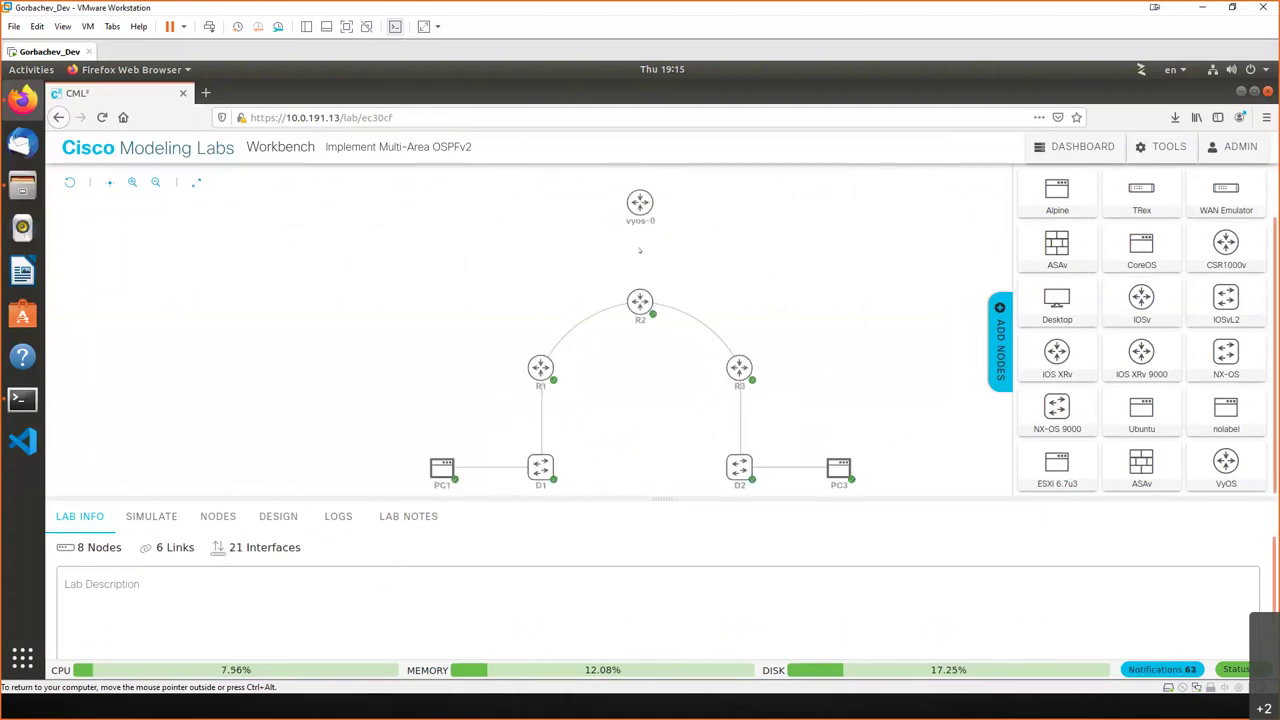
# Step: Try linking vyos-0 to R2 and inspect R2's configuration and interface connections
pyautogui.click(657, 239)
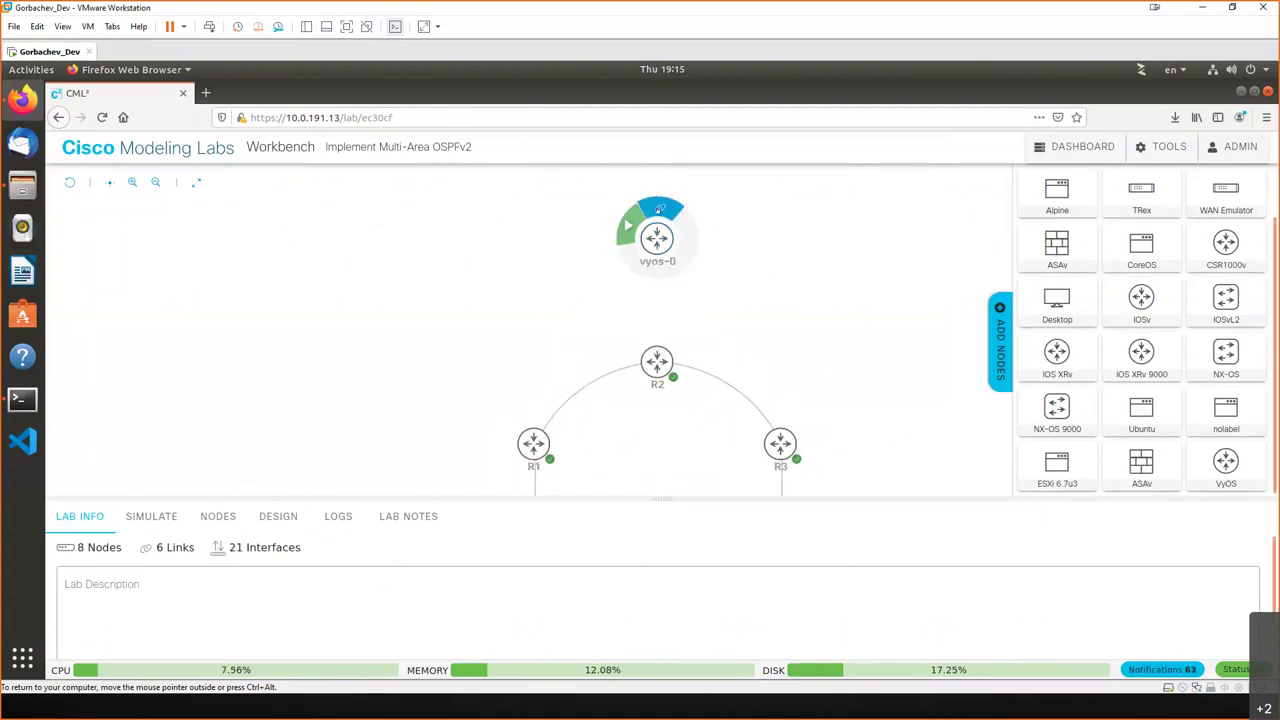
pyautogui.moveTo(677, 206); pyautogui.dragTo(656, 361)
pyautogui.click(655, 361)
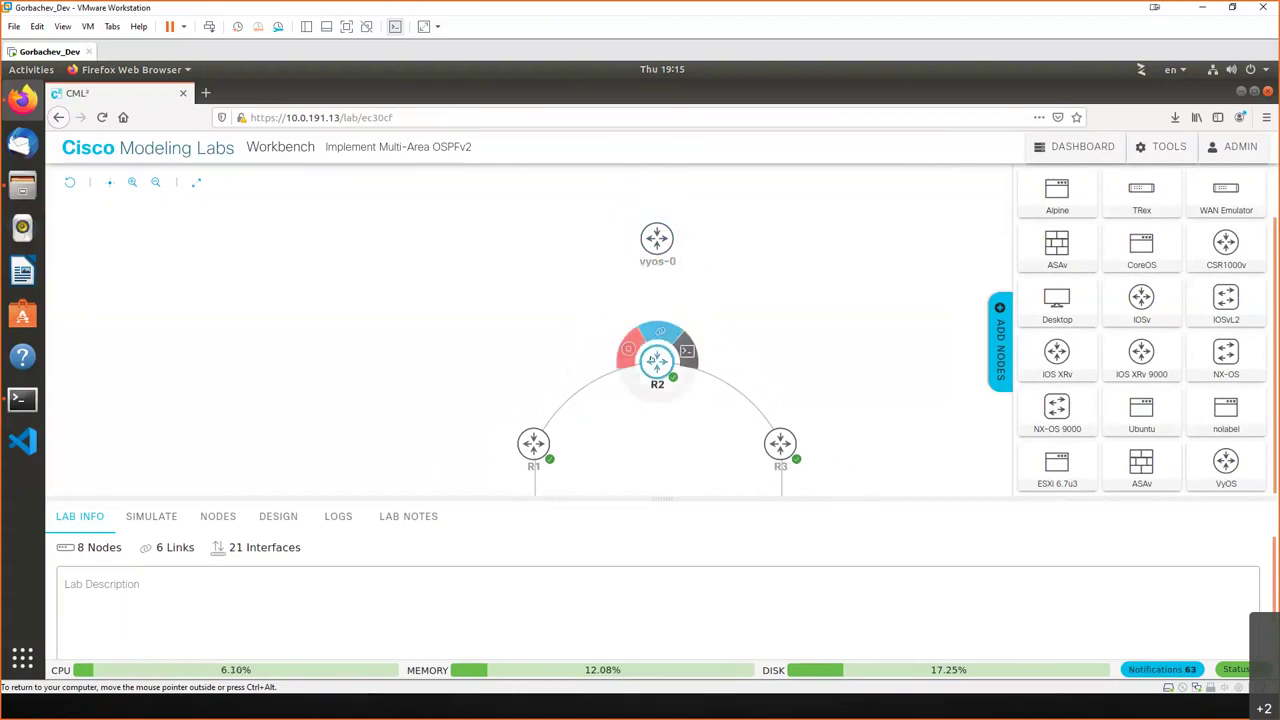
pyautogui.click(656, 361)
pyautogui.click(479, 517)
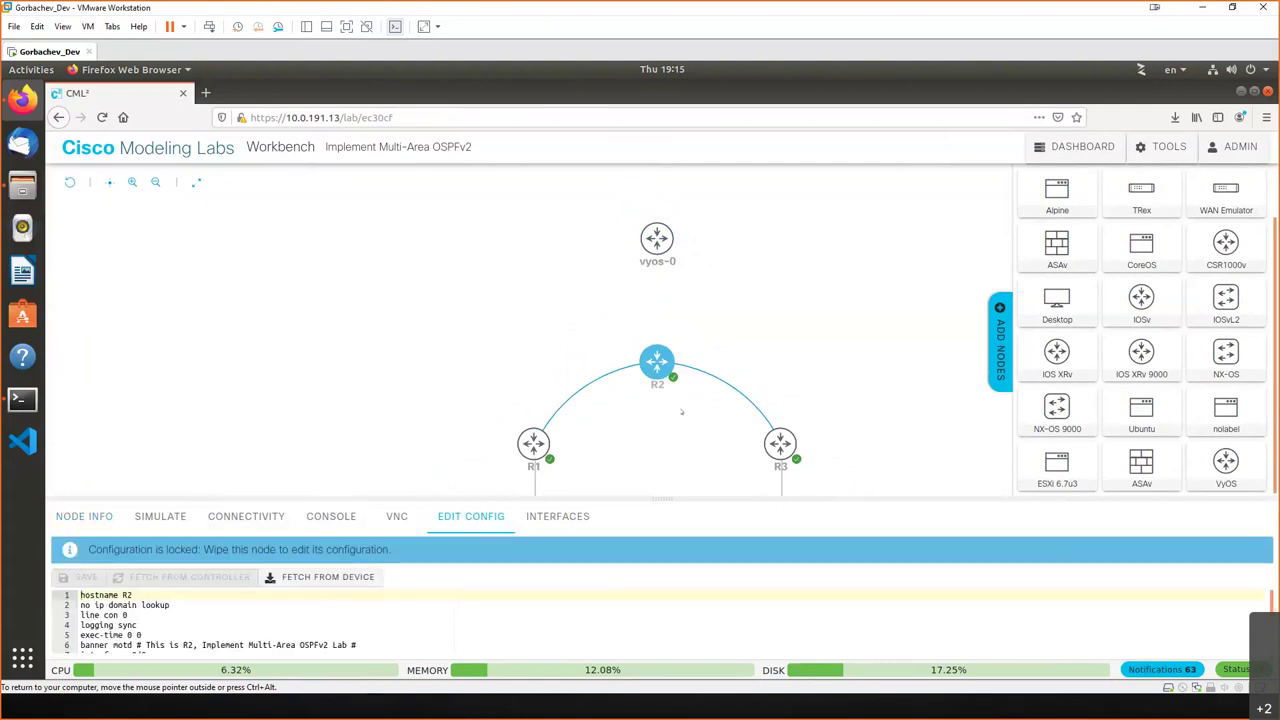
pyautogui.click(656, 360)
pyautogui.click(659, 331)
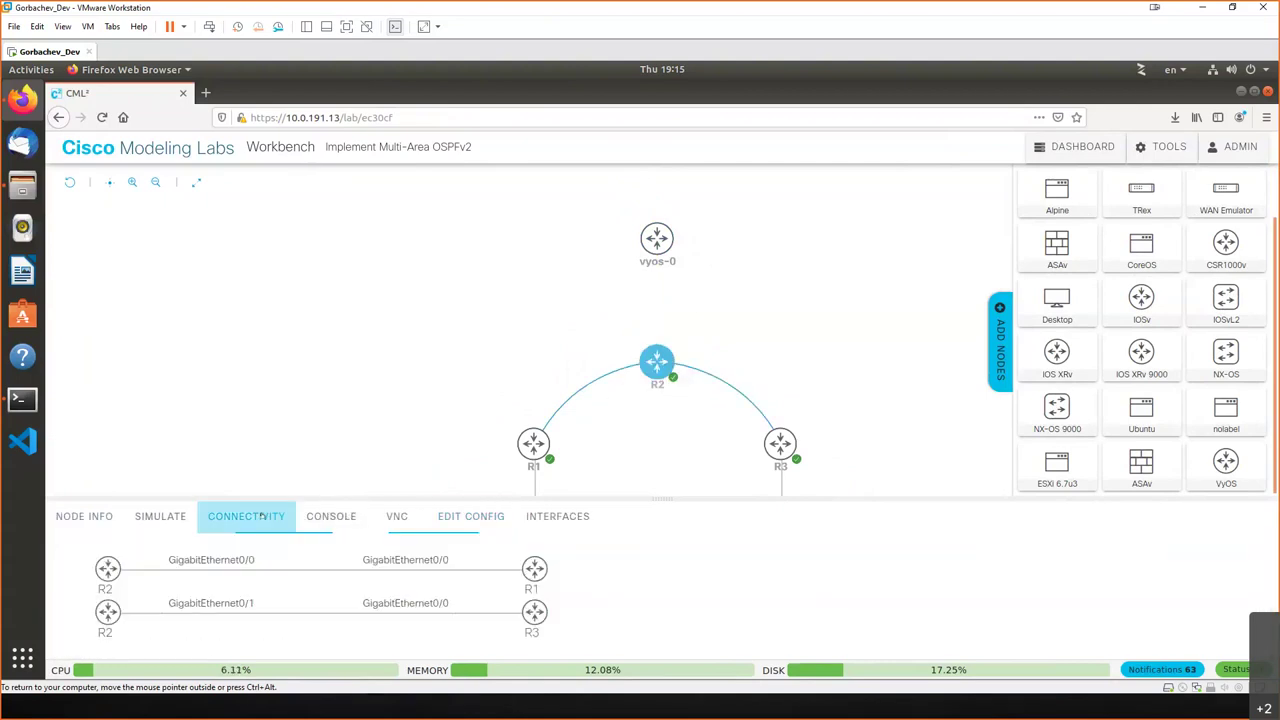
# Step: Reposition the canvas and try drawing a link from vyos-0 toward R3
pyautogui.moveTo(660, 443); pyautogui.dragTo(652, 389)
pyautogui.click(648, 308)
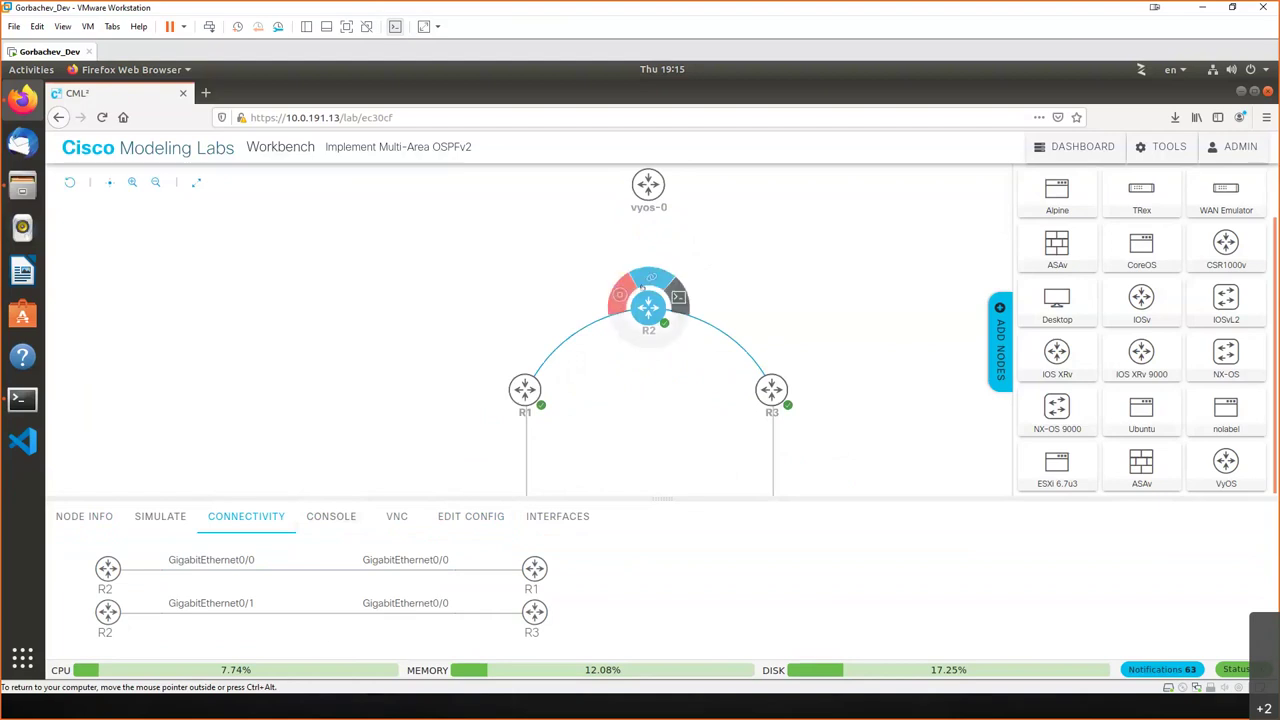
pyautogui.click(648, 308)
pyautogui.click(648, 188)
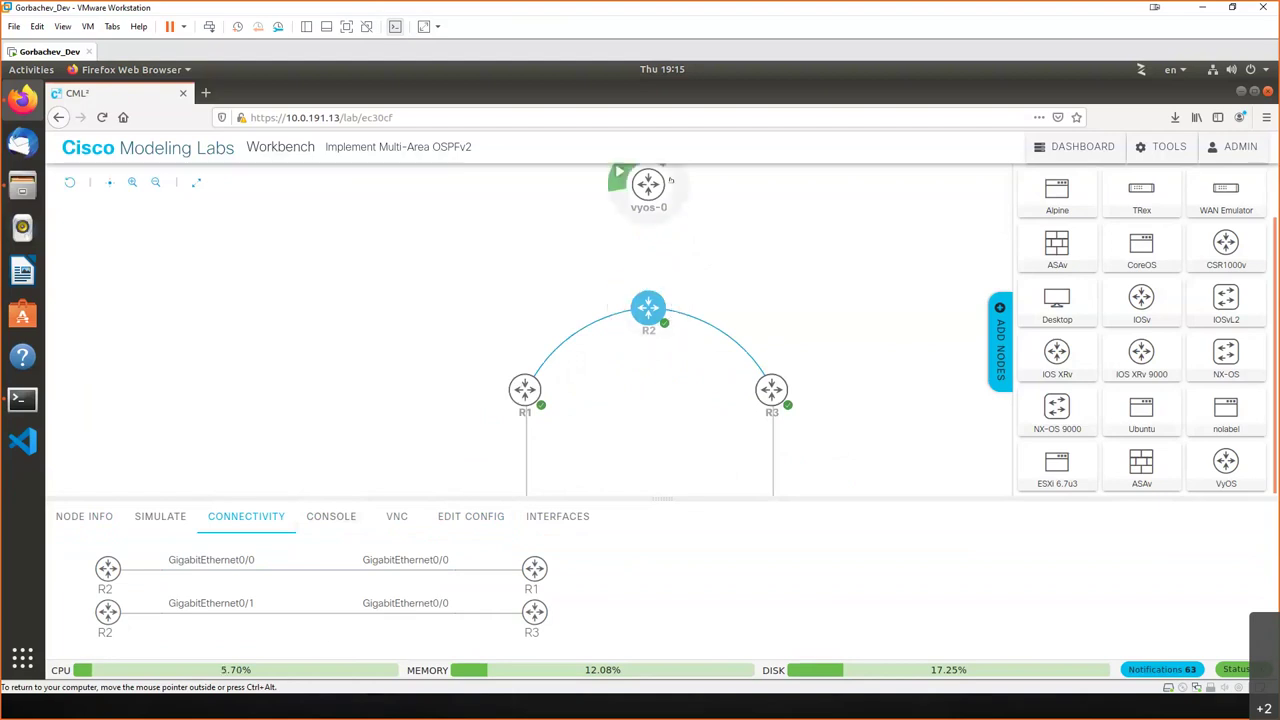
pyautogui.moveTo(780, 232); pyautogui.dragTo(780, 300)
pyautogui.click(648, 252)
pyautogui.moveTo(652, 221); pyautogui.dragTo(774, 448)
pyautogui.click(931, 277)
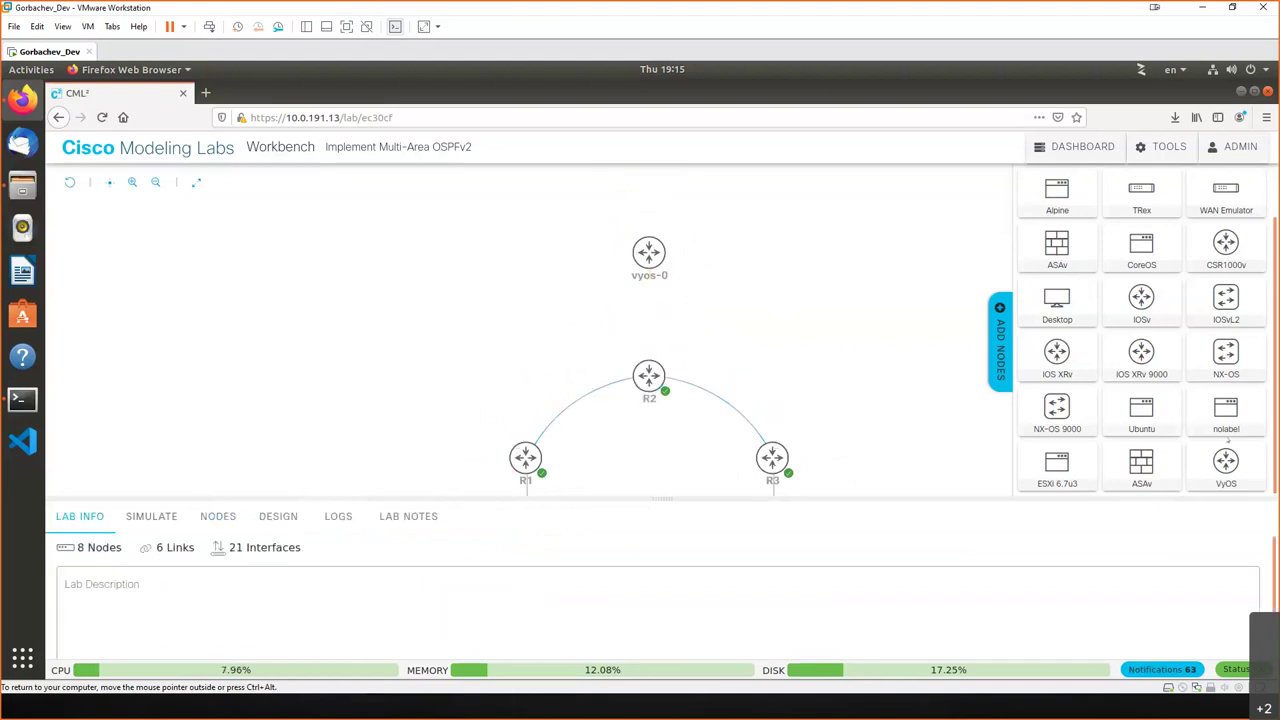
# Step: Add a second VyOS router vyos-1 and link vyos-0 eth0 to vyos-1 eth0
pyautogui.moveTo(1172, 432); pyautogui.dragTo(772, 252)
pyautogui.click(646, 236)
pyautogui.moveTo(645, 231); pyautogui.dragTo(772, 252)
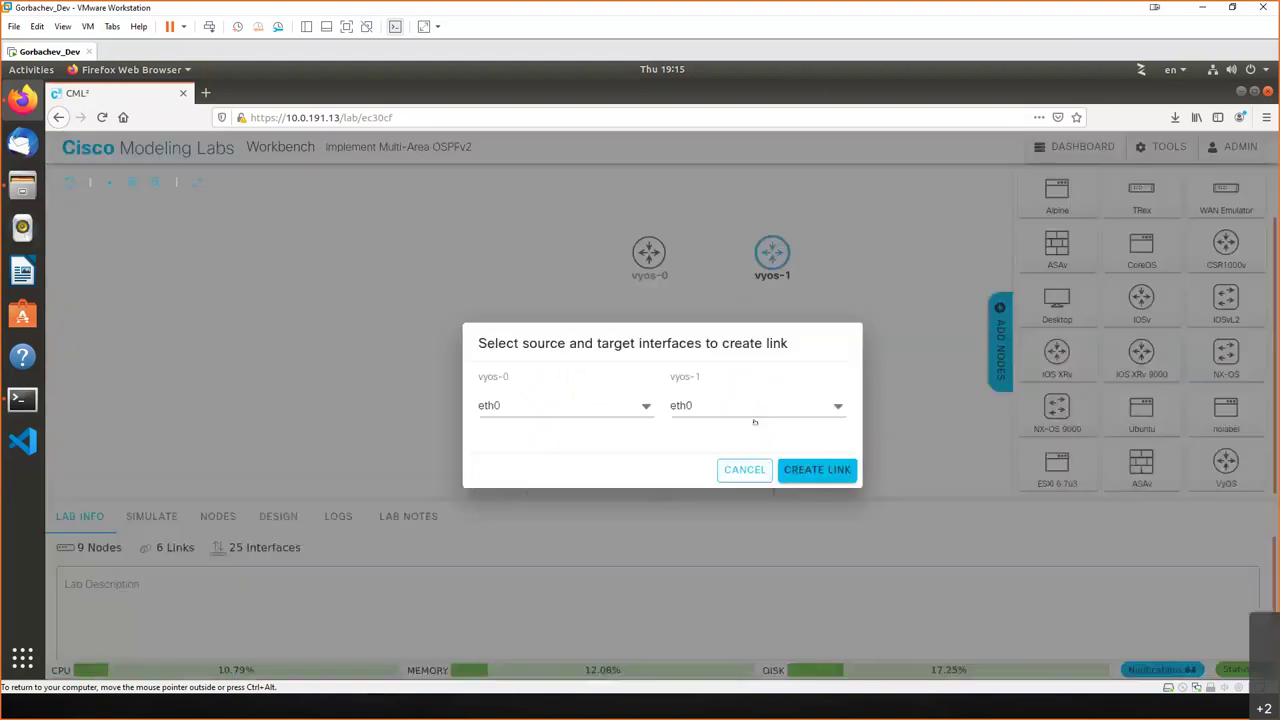
pyautogui.click(818, 470)
# Step: Start the VyOS routers from their node action rings
pyautogui.click(640, 248)
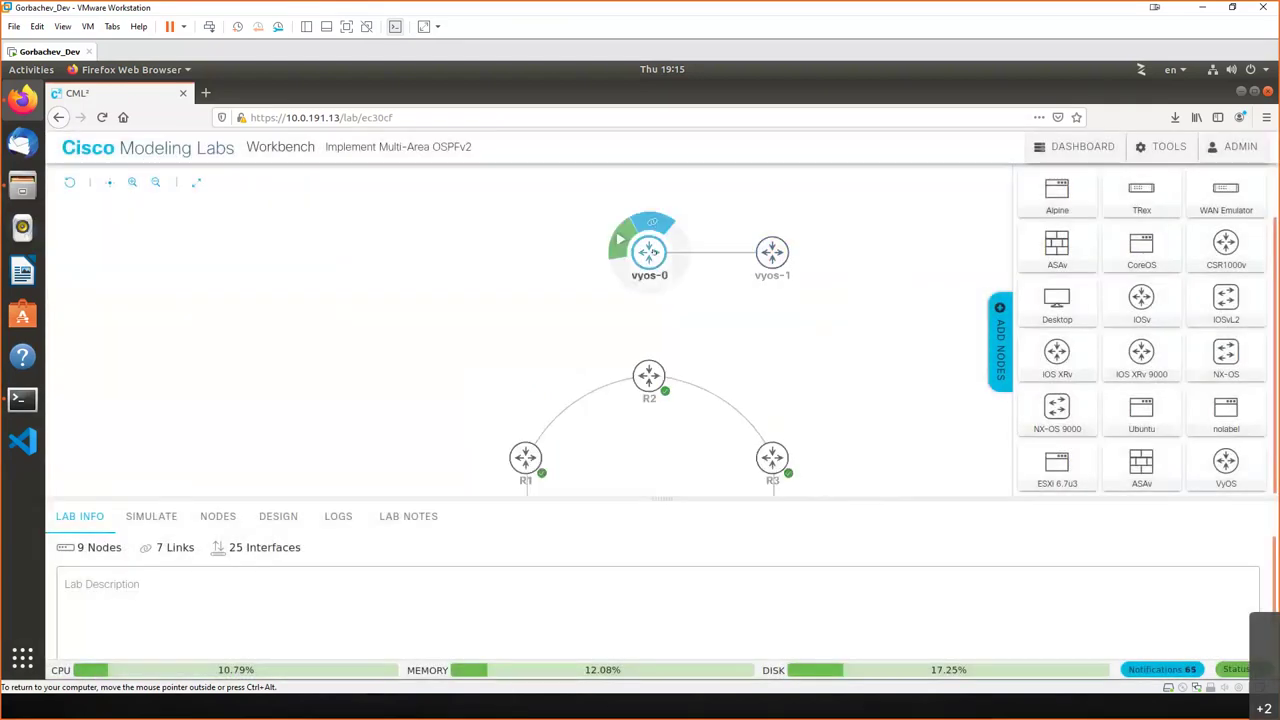
pyautogui.click(772, 251)
pyautogui.click(744, 238)
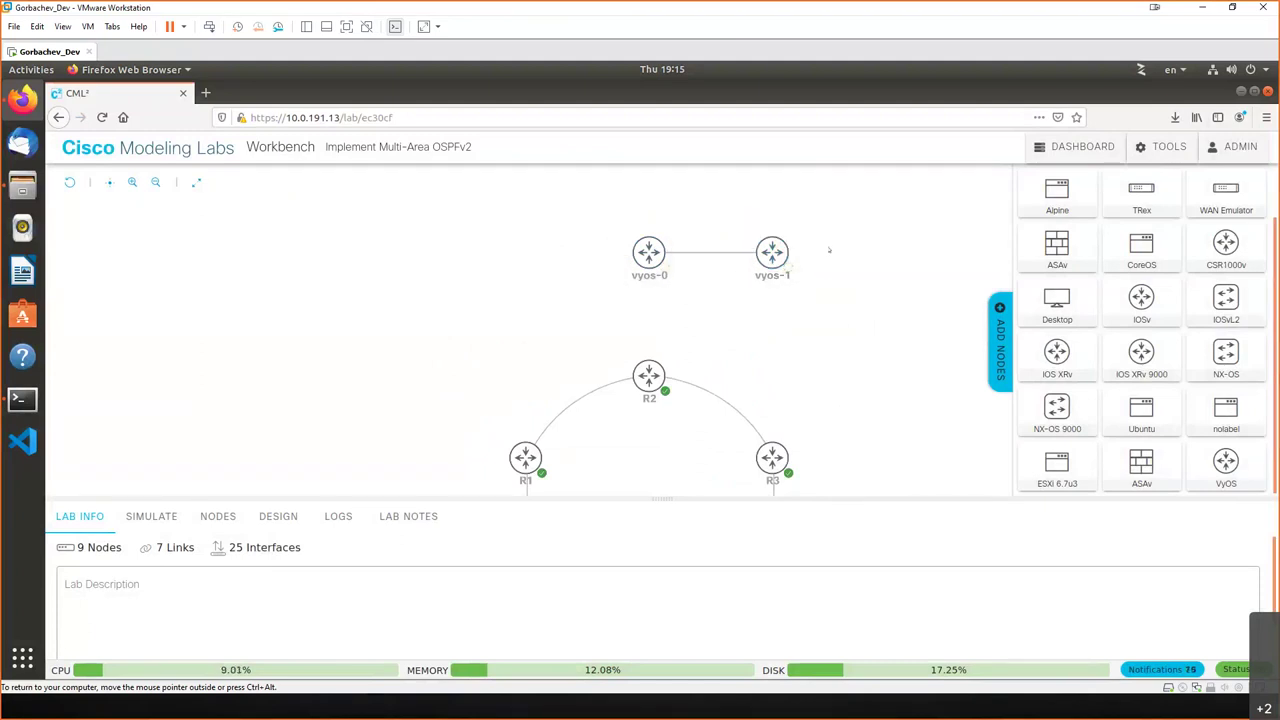
pyautogui.click(654, 252)
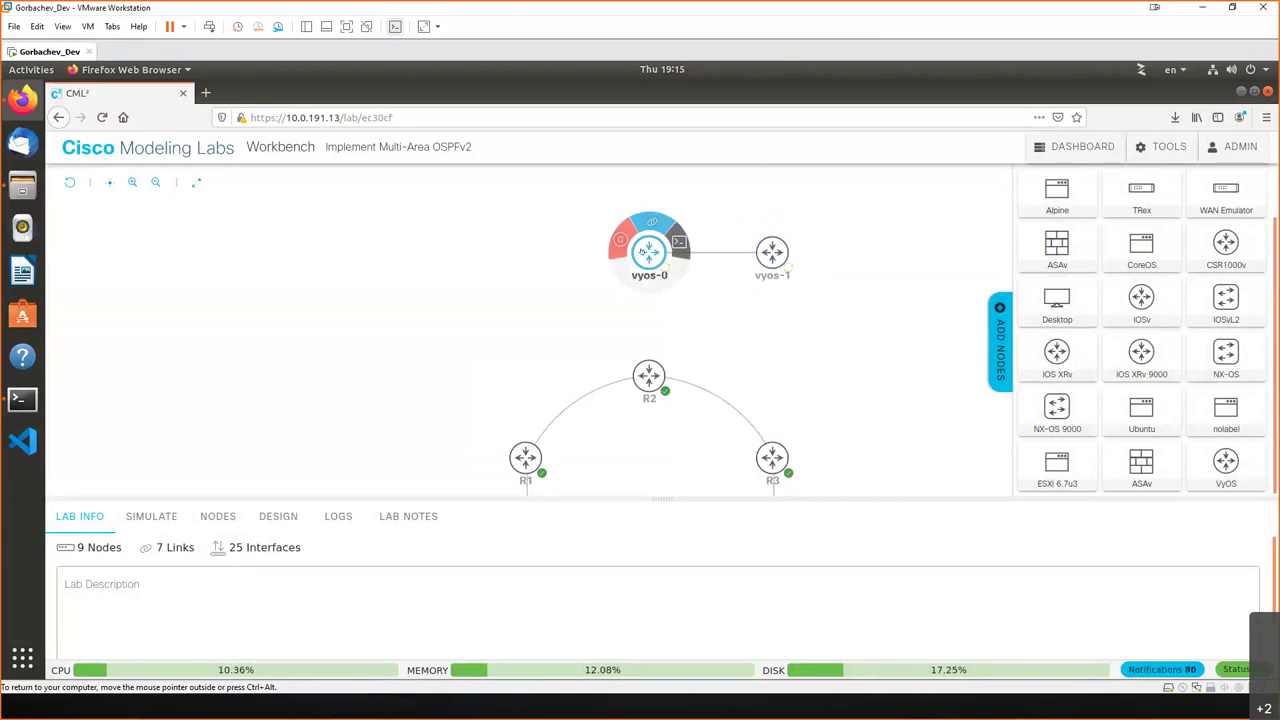
# Step: Open vyos-0's serial console and watch it boot to the VyOS login prompt
pyautogui.click(648, 252)
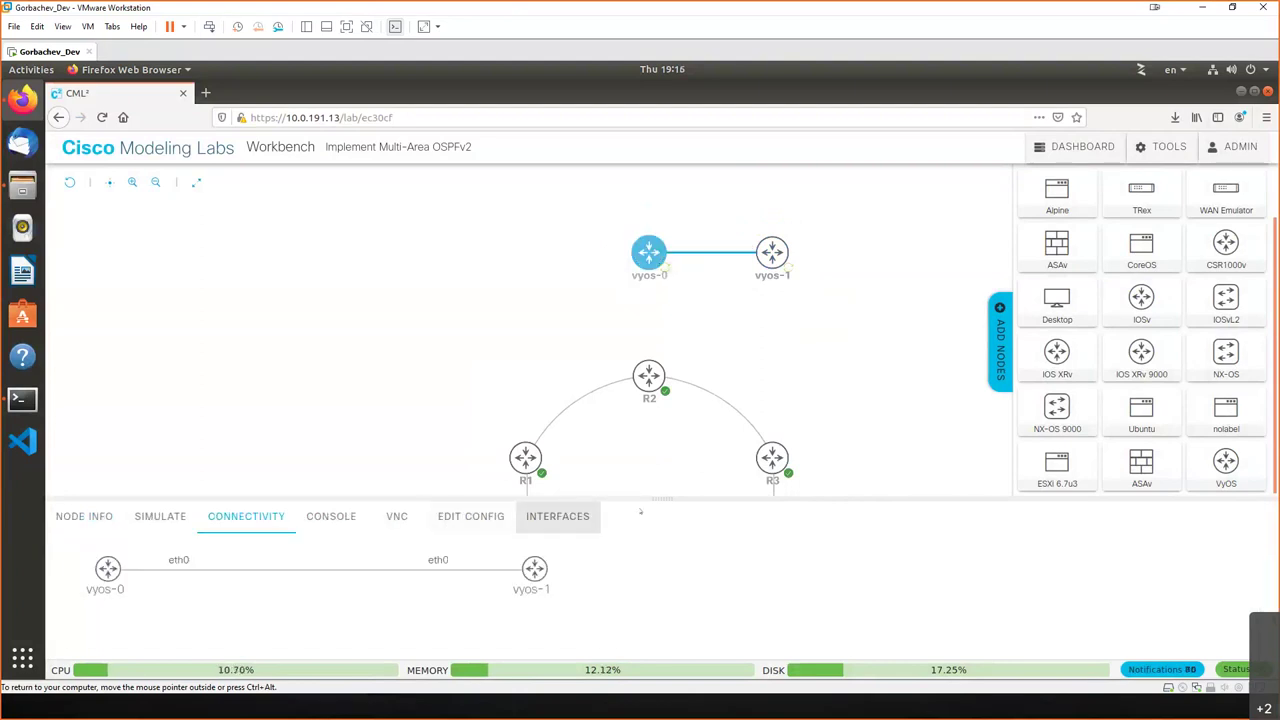
pyautogui.moveTo(662, 496); pyautogui.dragTo(643, 407)
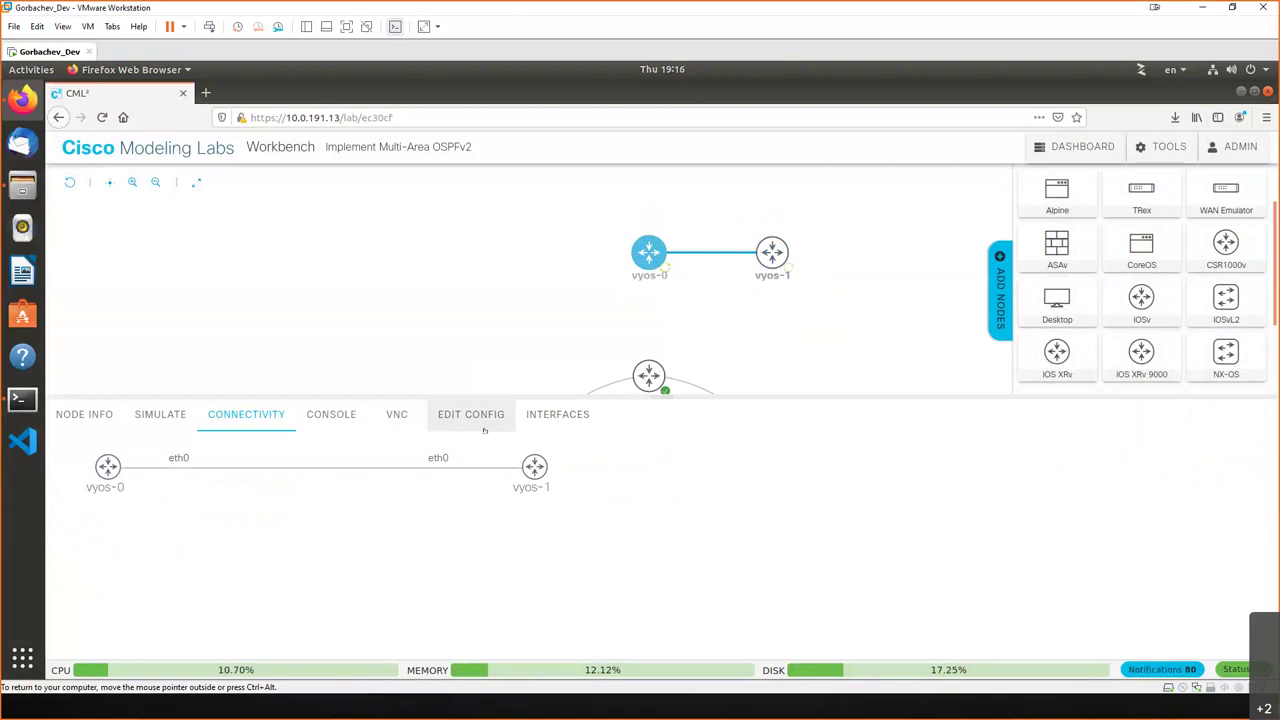
pyautogui.click(334, 422)
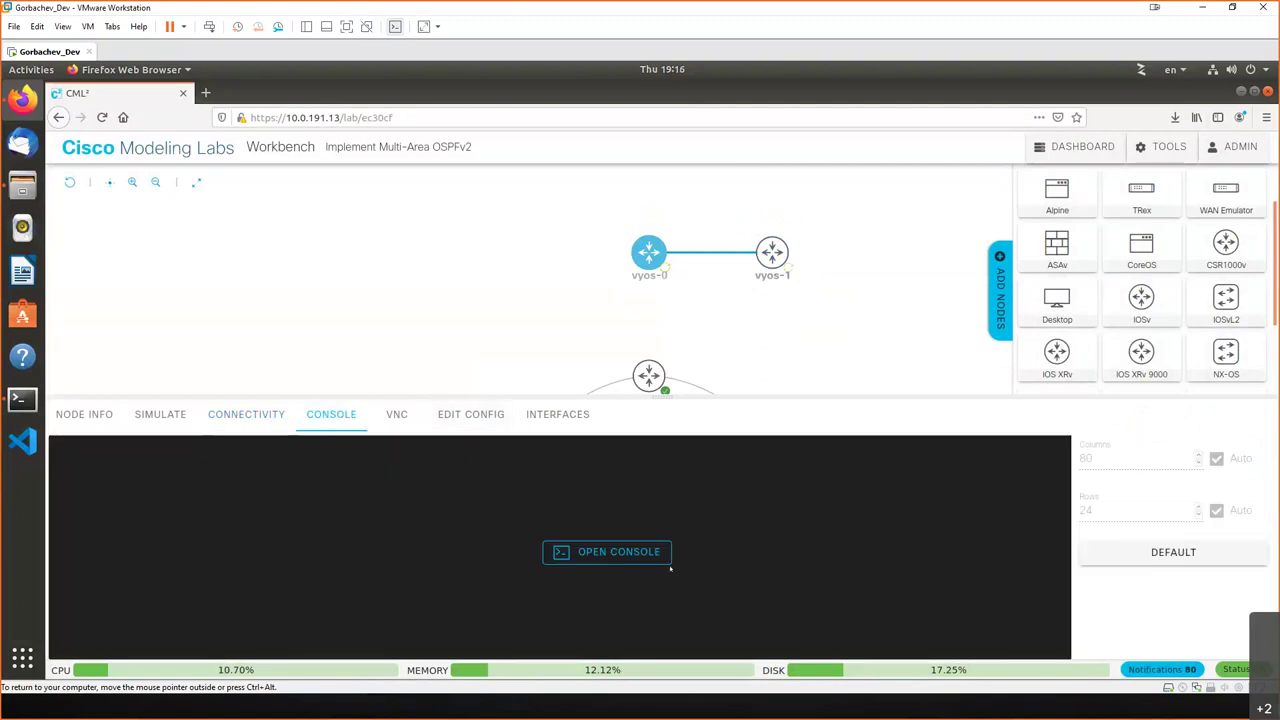
pyautogui.click(627, 553)
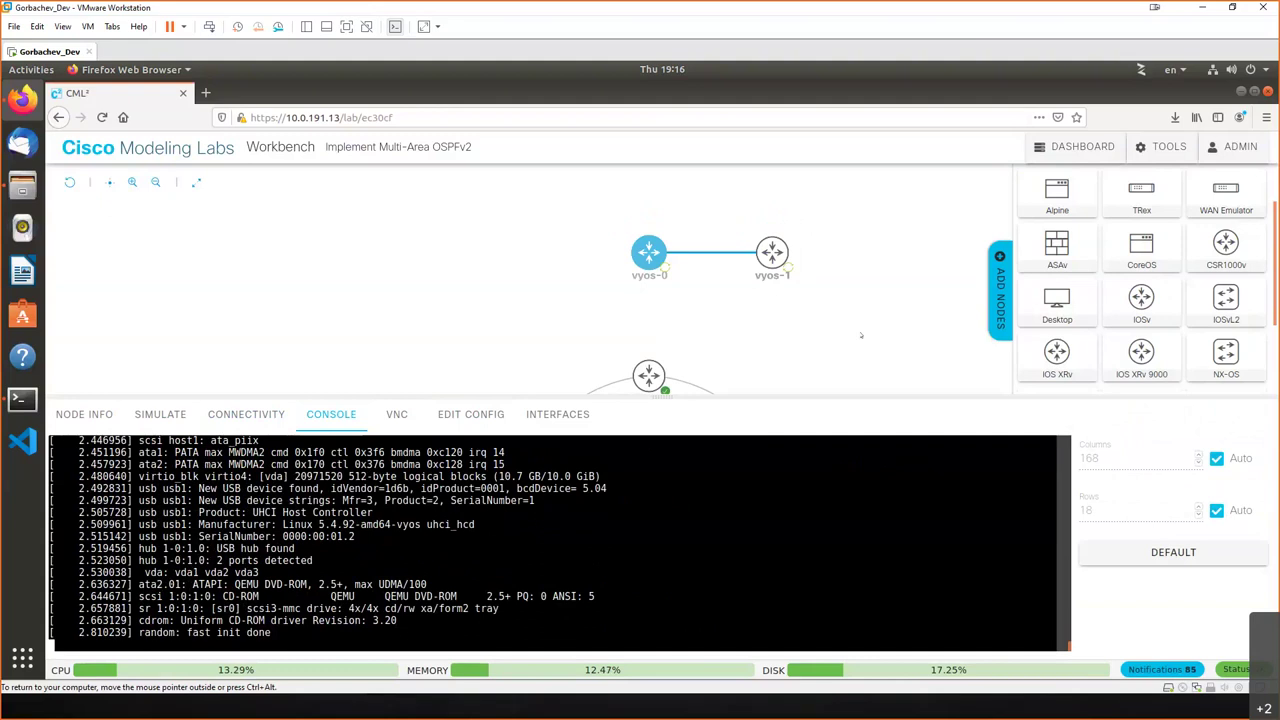
pyautogui.scroll(-2, 806, 300)
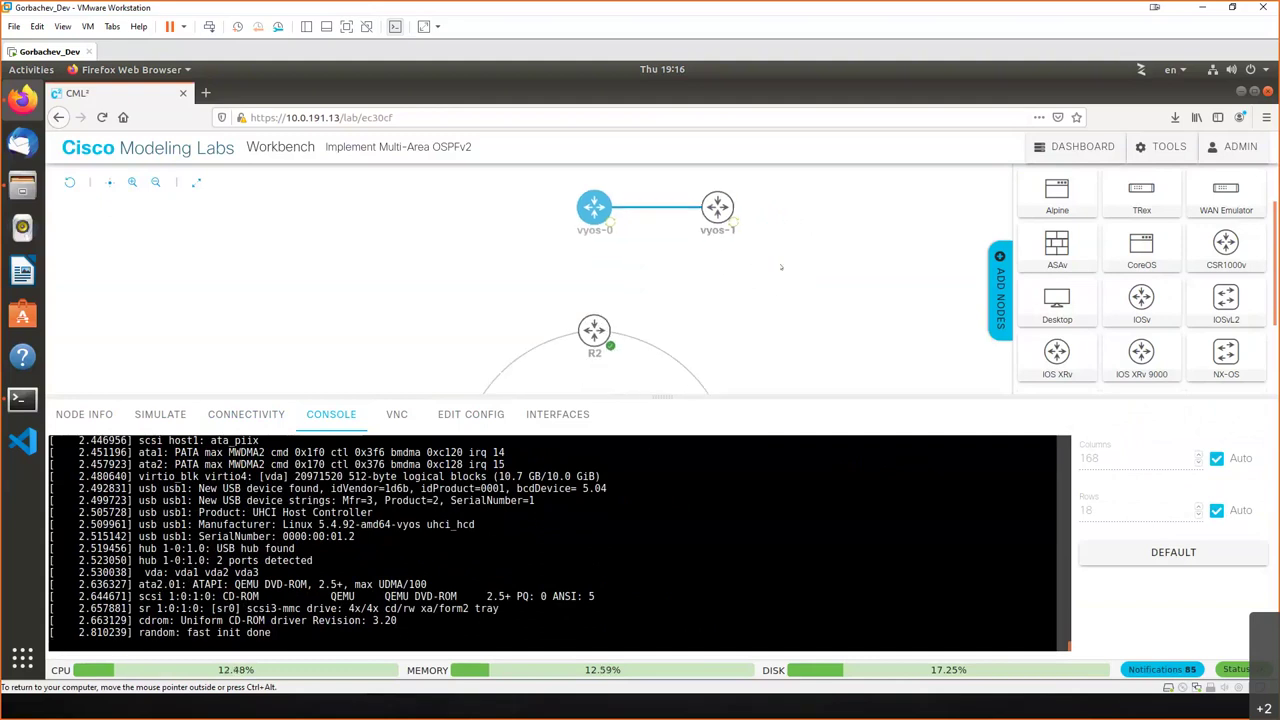
pyautogui.moveTo(594, 330)
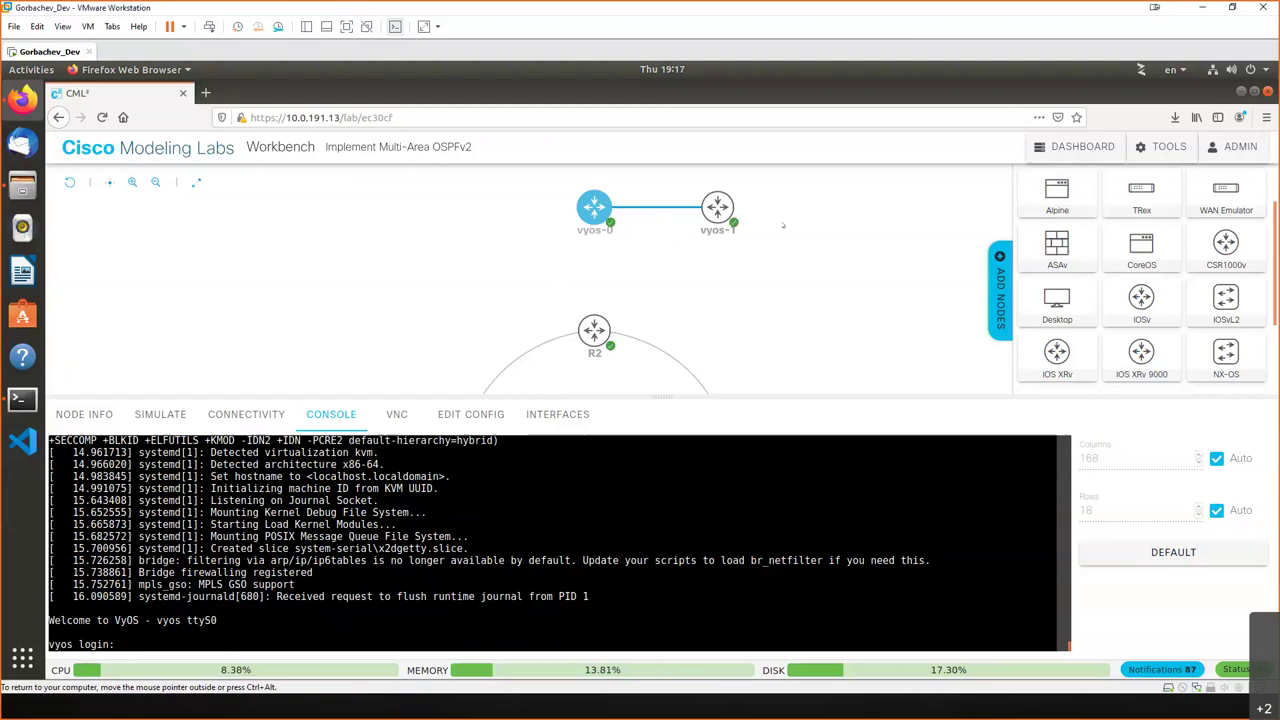
# Step: Zoom in on vyos-0 and vyos-1 and show vyos-0's connectivity: eth0 to vyos-1 eth0
pyautogui.scroll(1, 680, 223)
pyautogui.scroll(1, 680, 222)
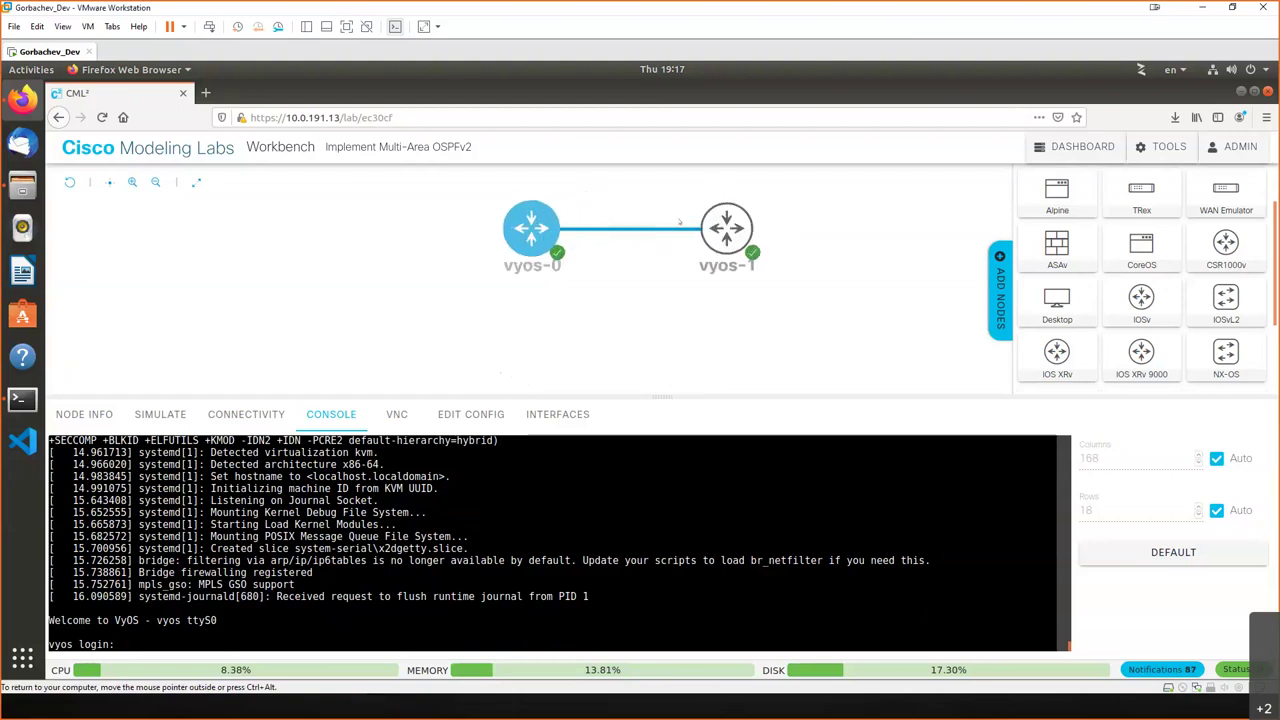
pyautogui.scroll(1, 680, 223)
pyautogui.moveTo(613, 234); pyautogui.dragTo(554, 270)
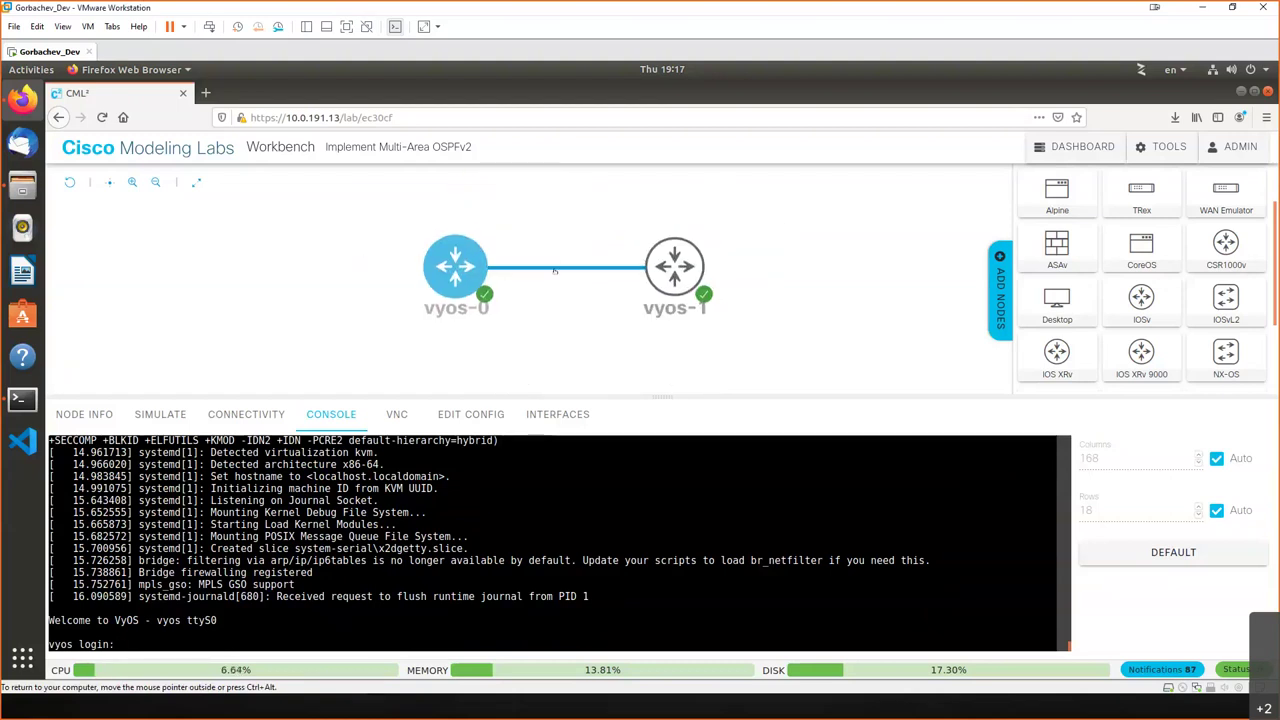
pyautogui.moveTo(510, 250)
pyautogui.click(578, 298)
pyautogui.moveTo(450, 272)
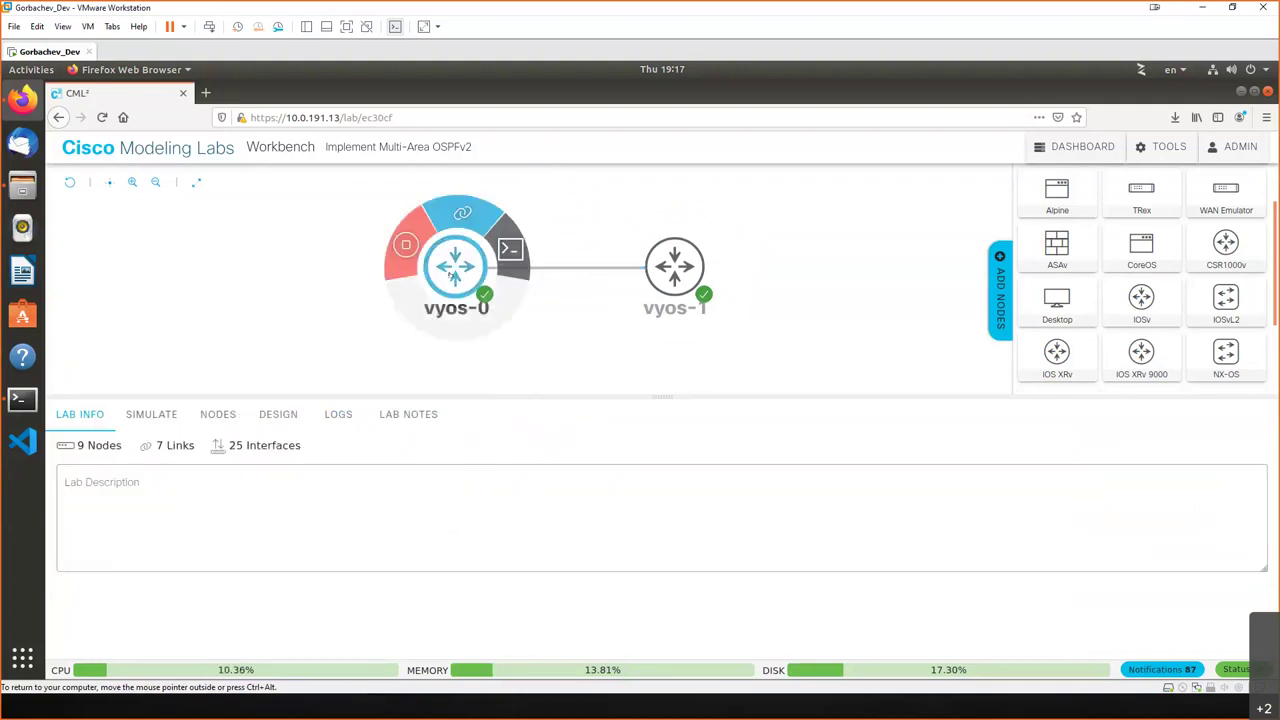
pyautogui.click(452, 272)
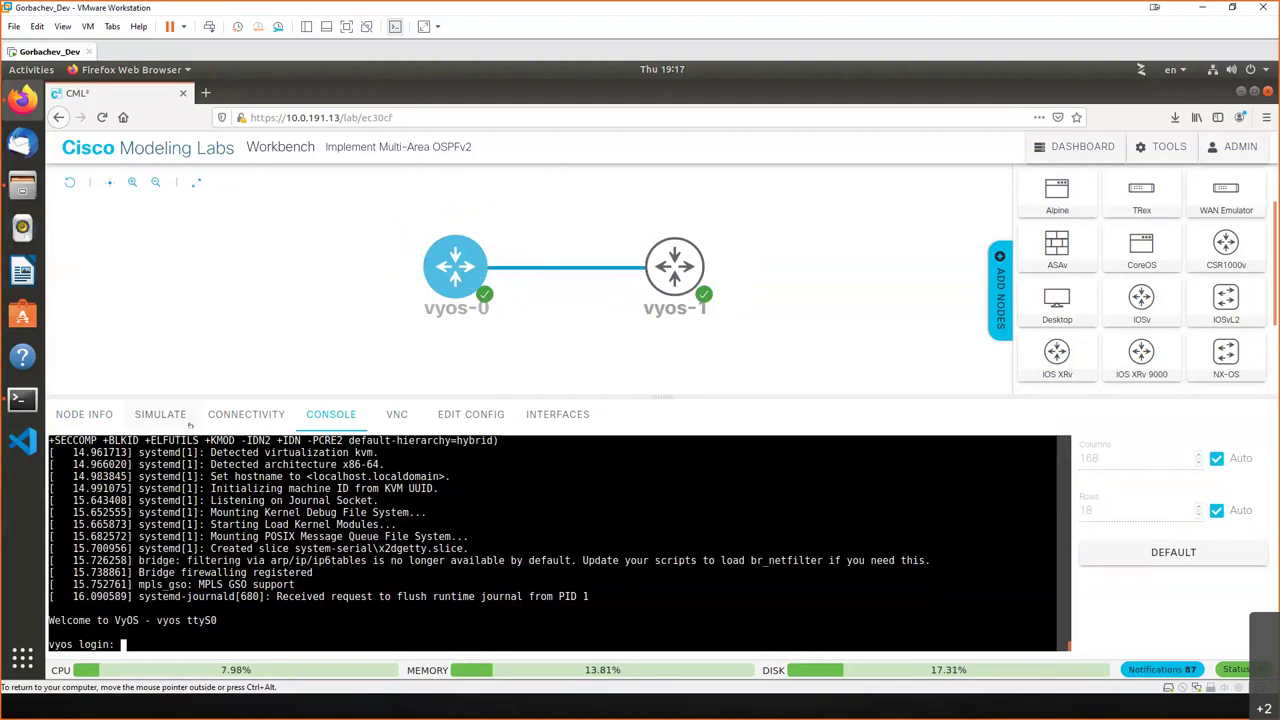
pyautogui.click(252, 413)
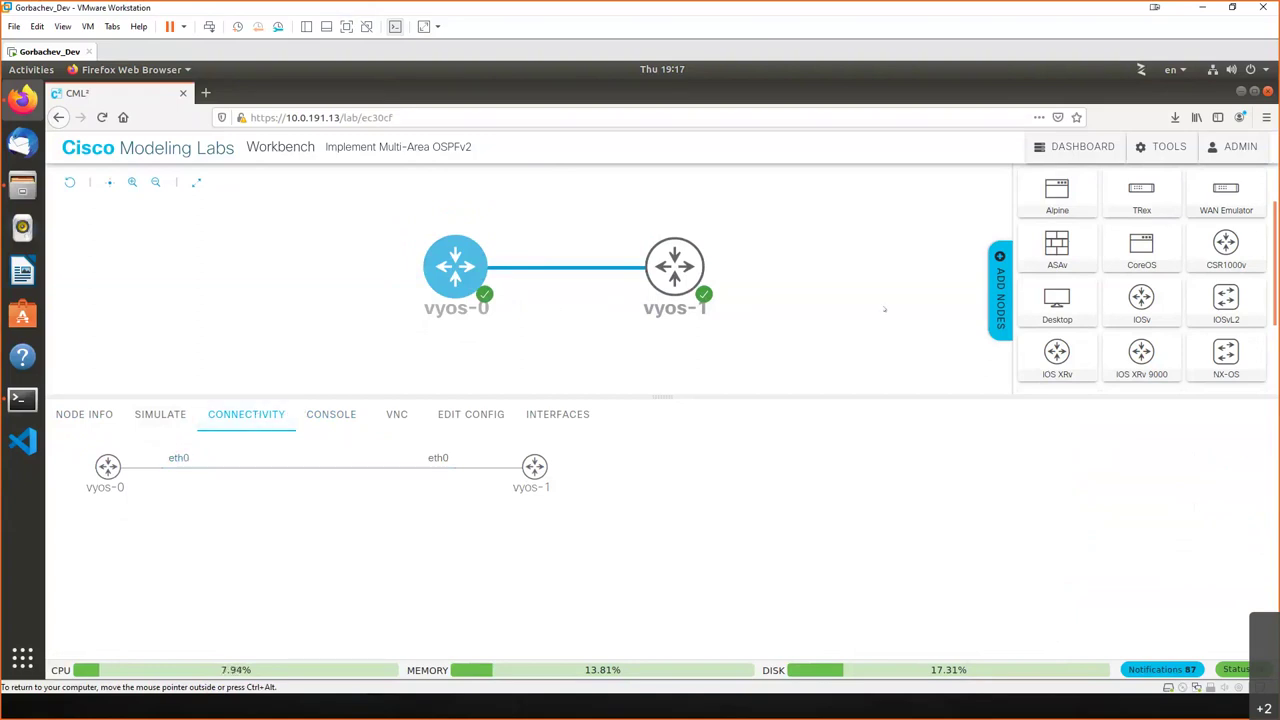
pyautogui.moveTo(884, 309); pyautogui.dragTo(660, 300)
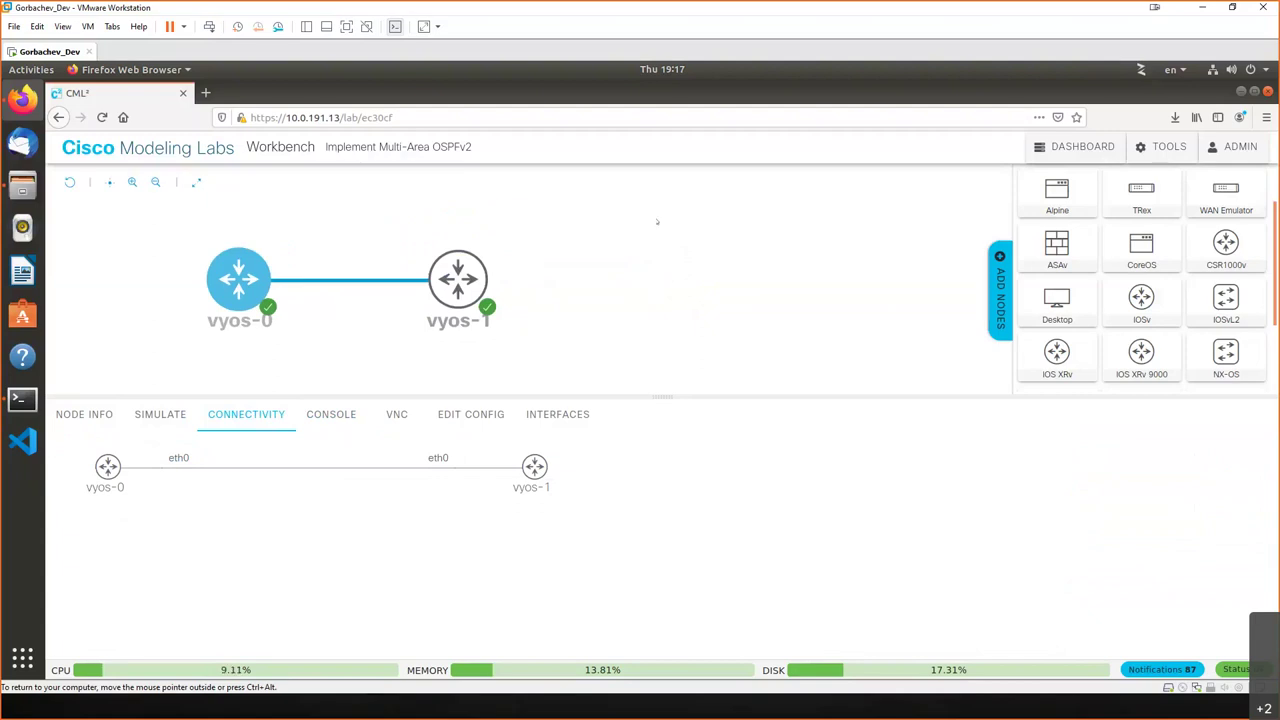